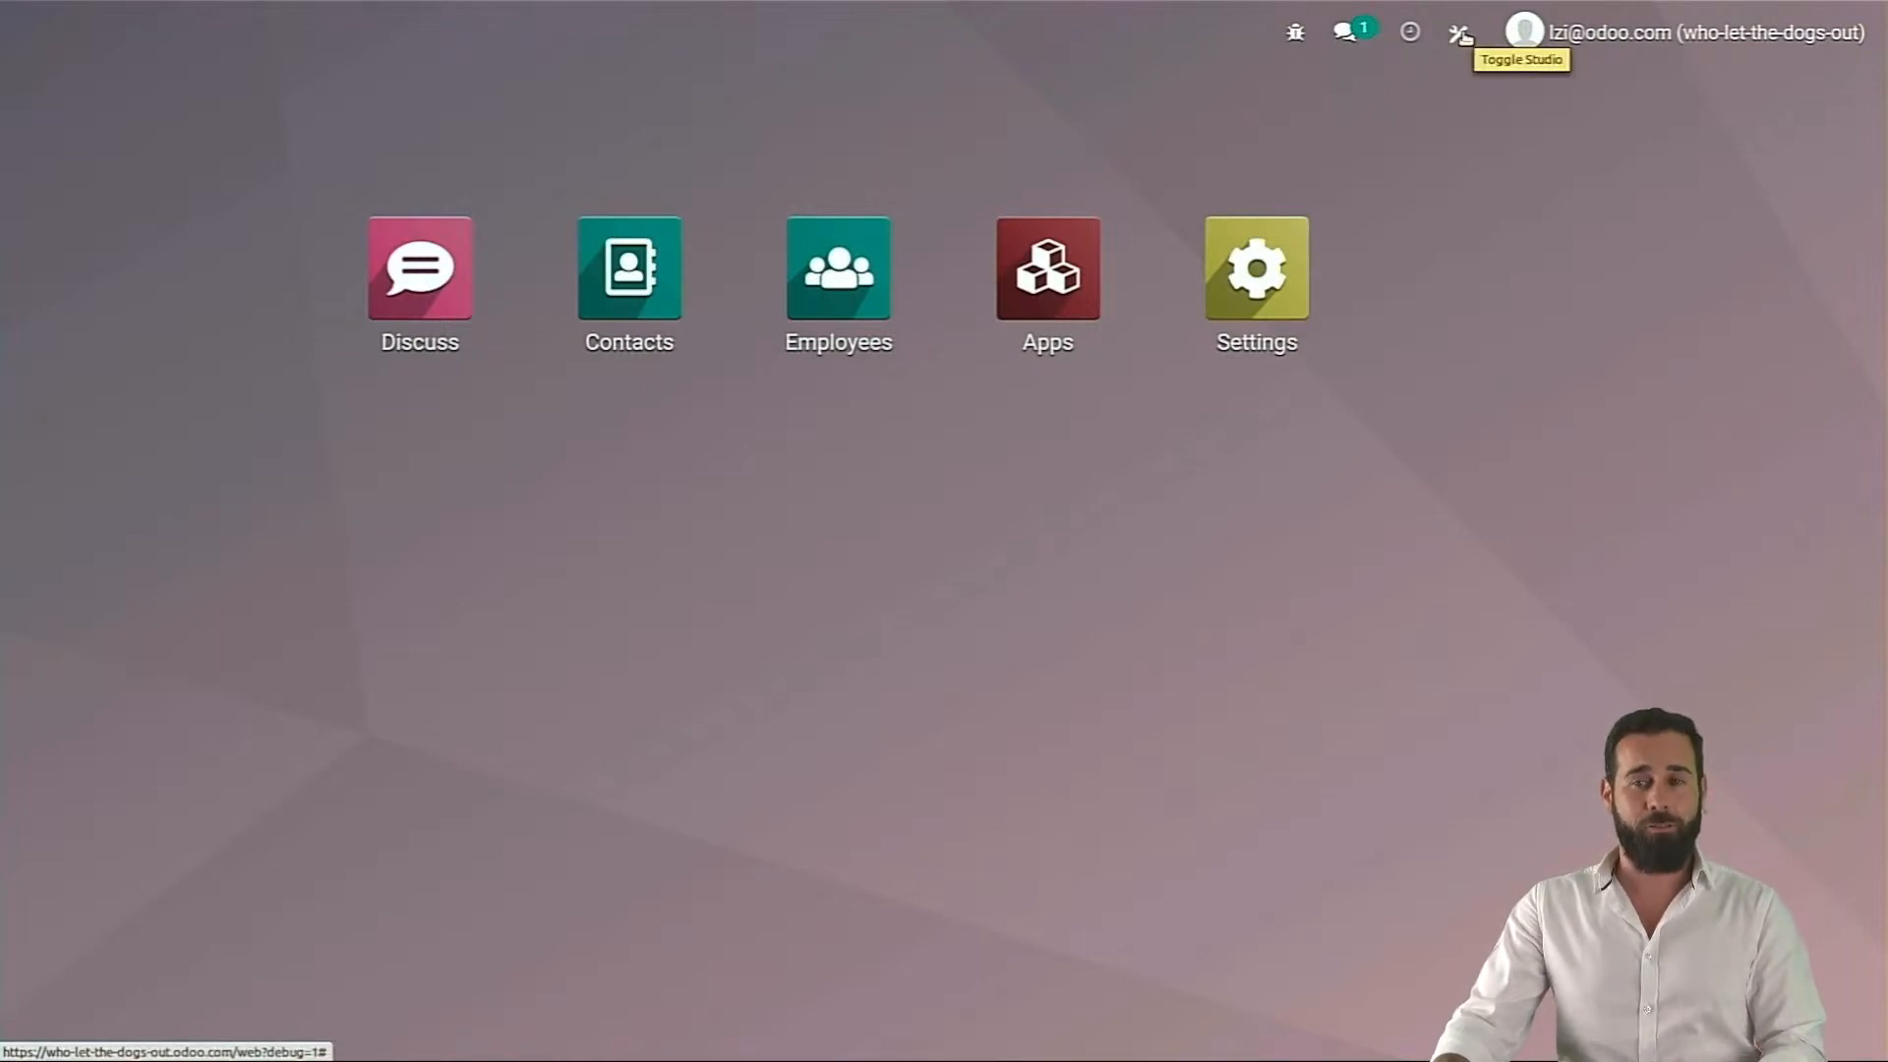
# Start creating a new app in Odoo Studio and name it "Rescued babies"
pyautogui.click(1462, 37)
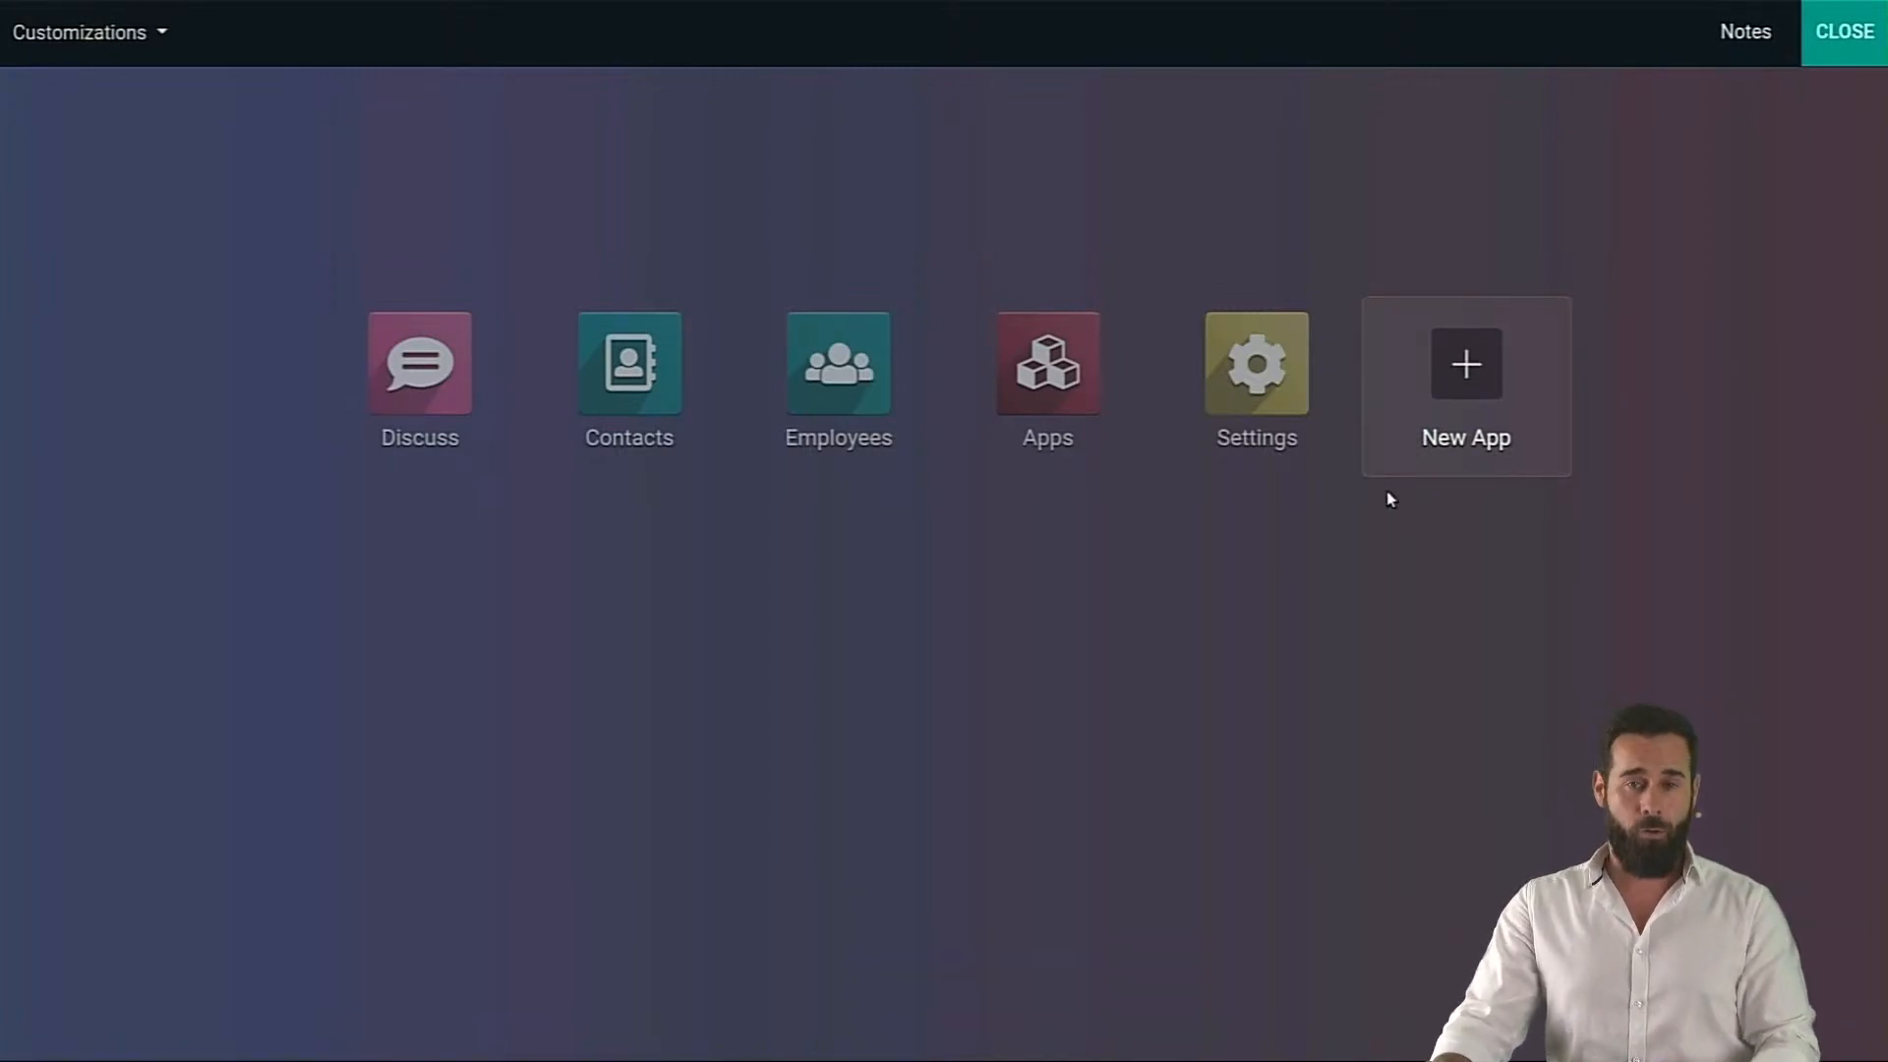
pyautogui.click(1466, 371)
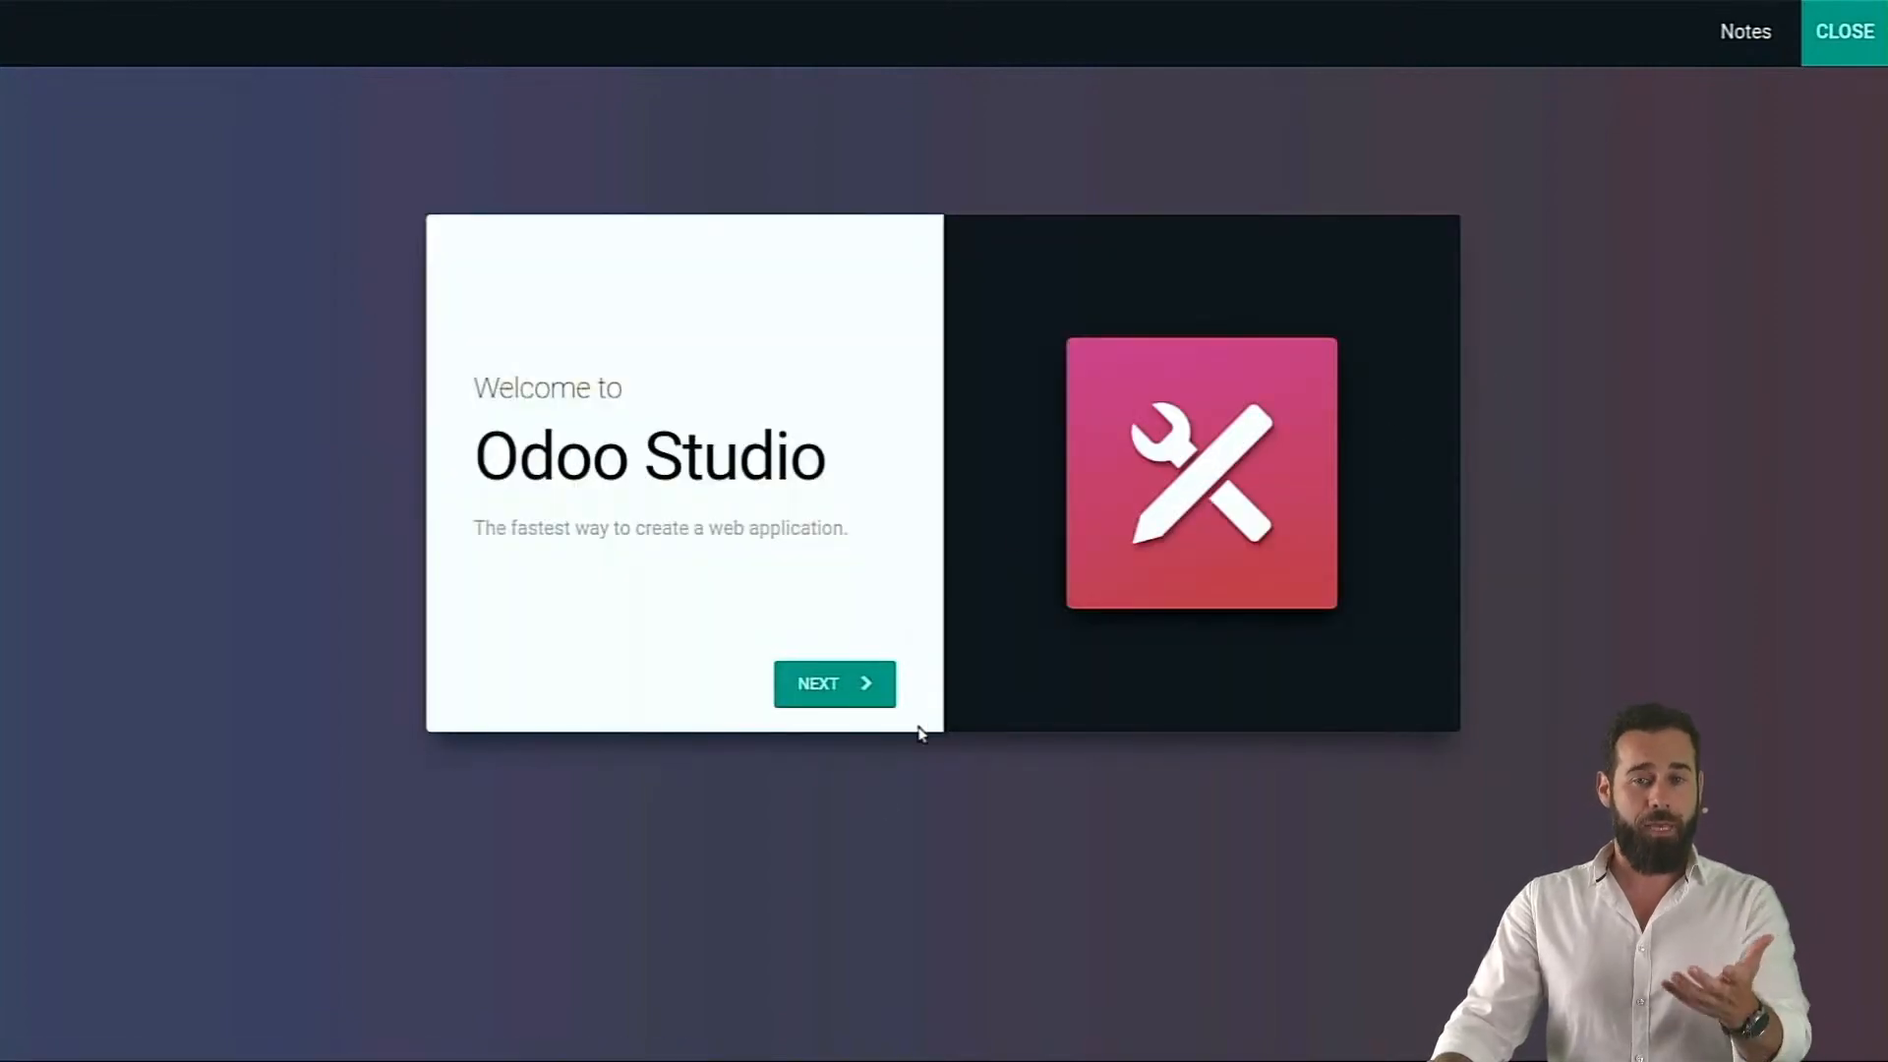
pyautogui.click(858, 683)
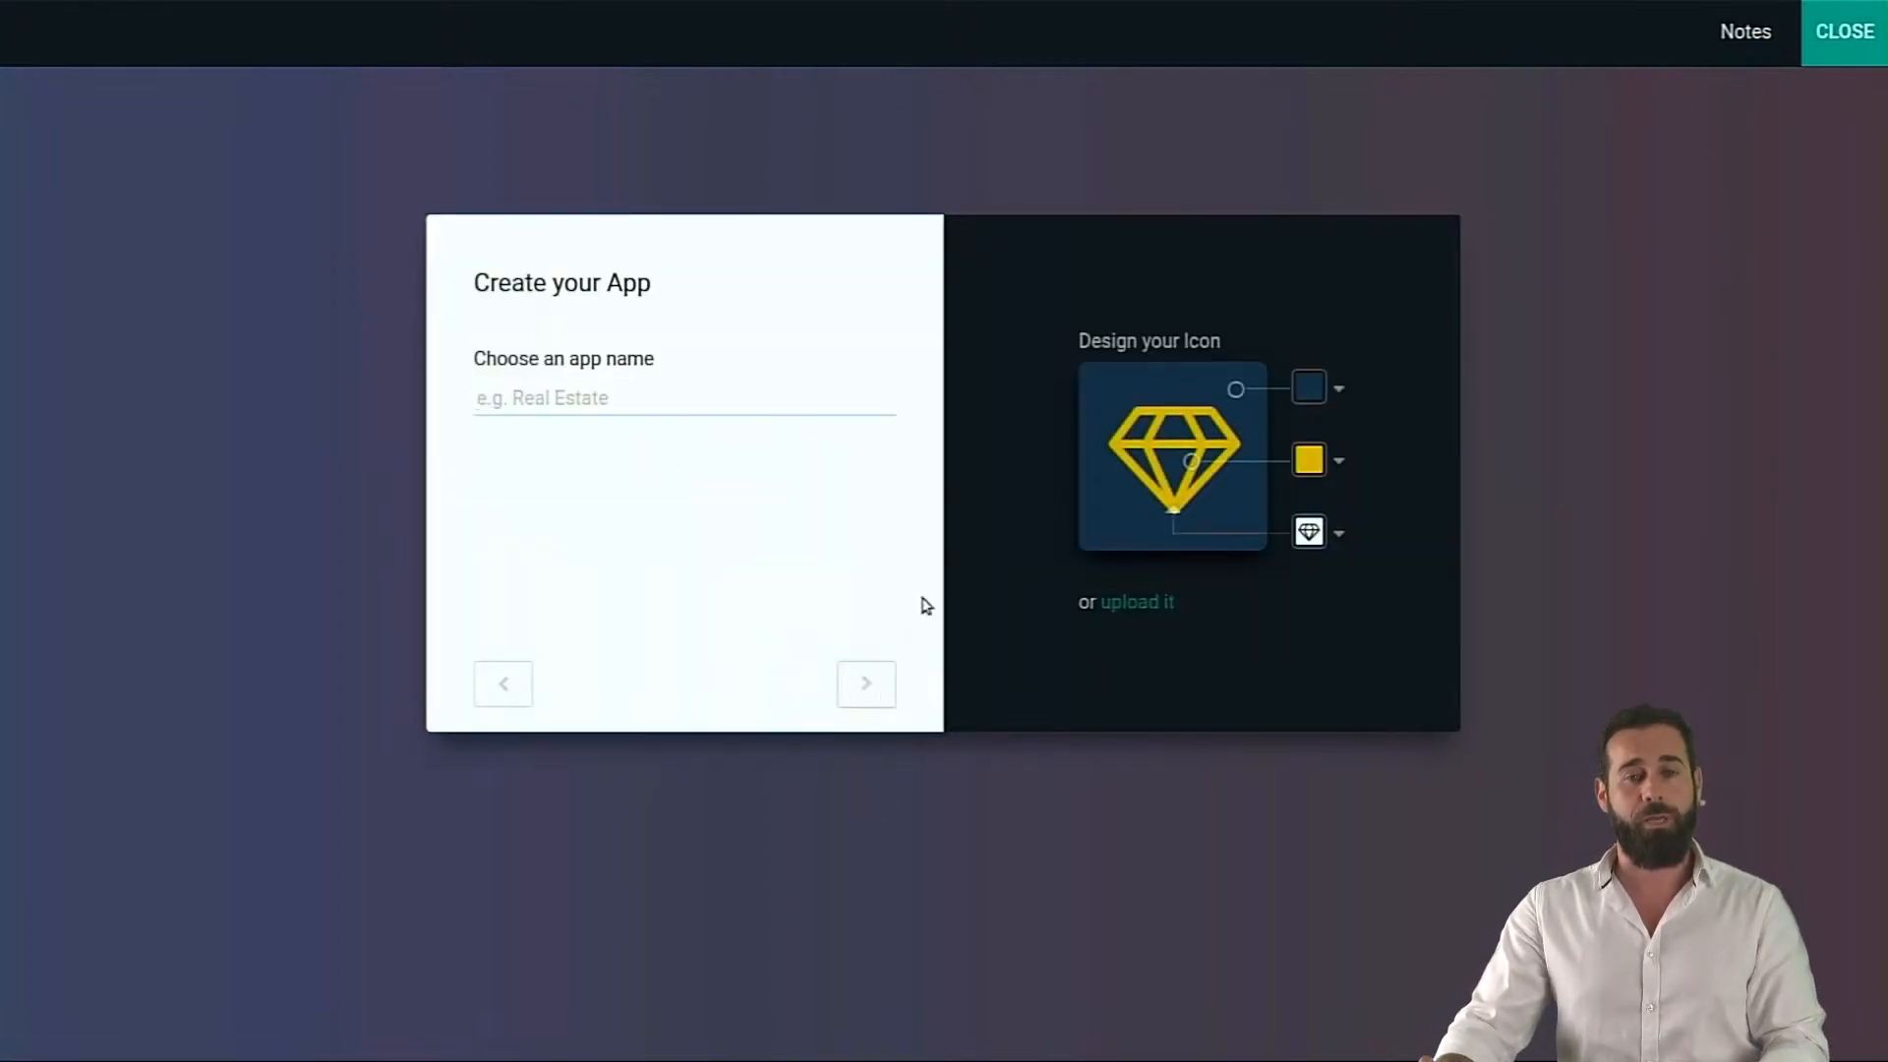
pyautogui.write('Rescued babies')
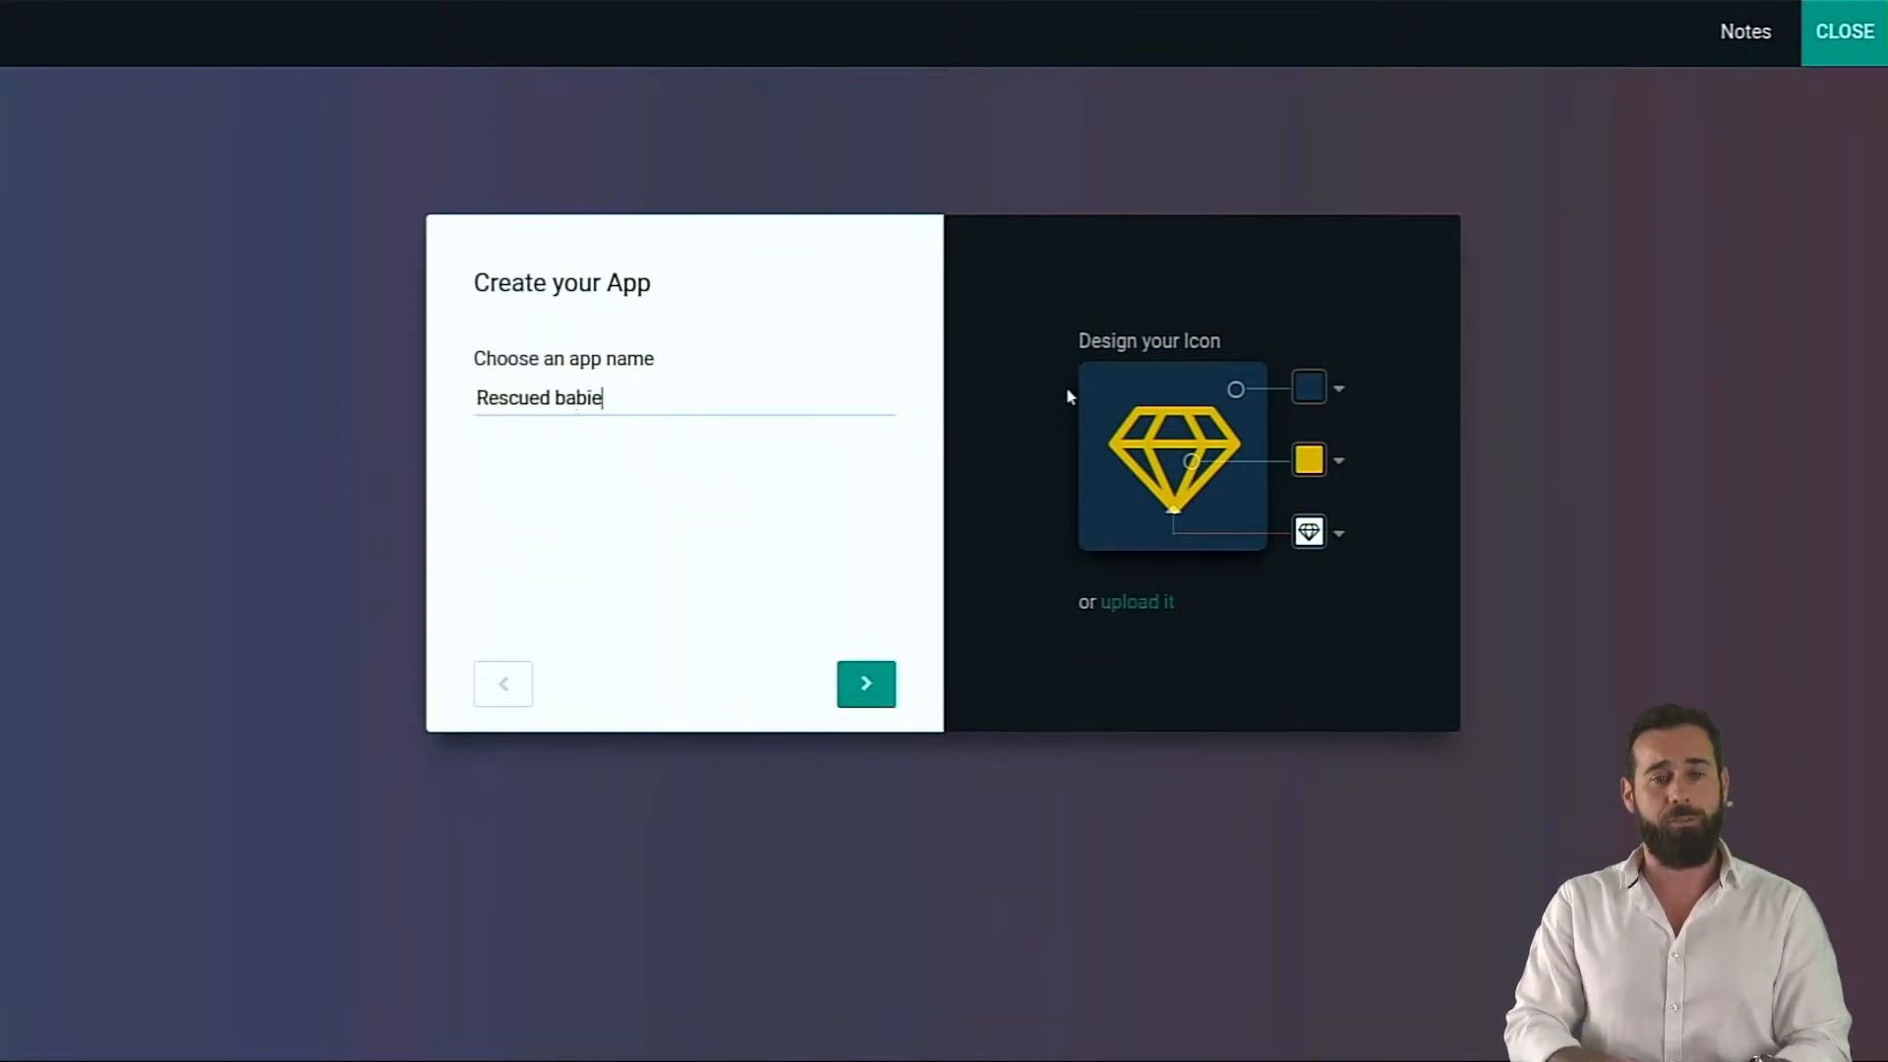
# Upload 32851.jpg from the Images folder as the app's icon and proceed to the first menu setup
pyautogui.click(1144, 607)
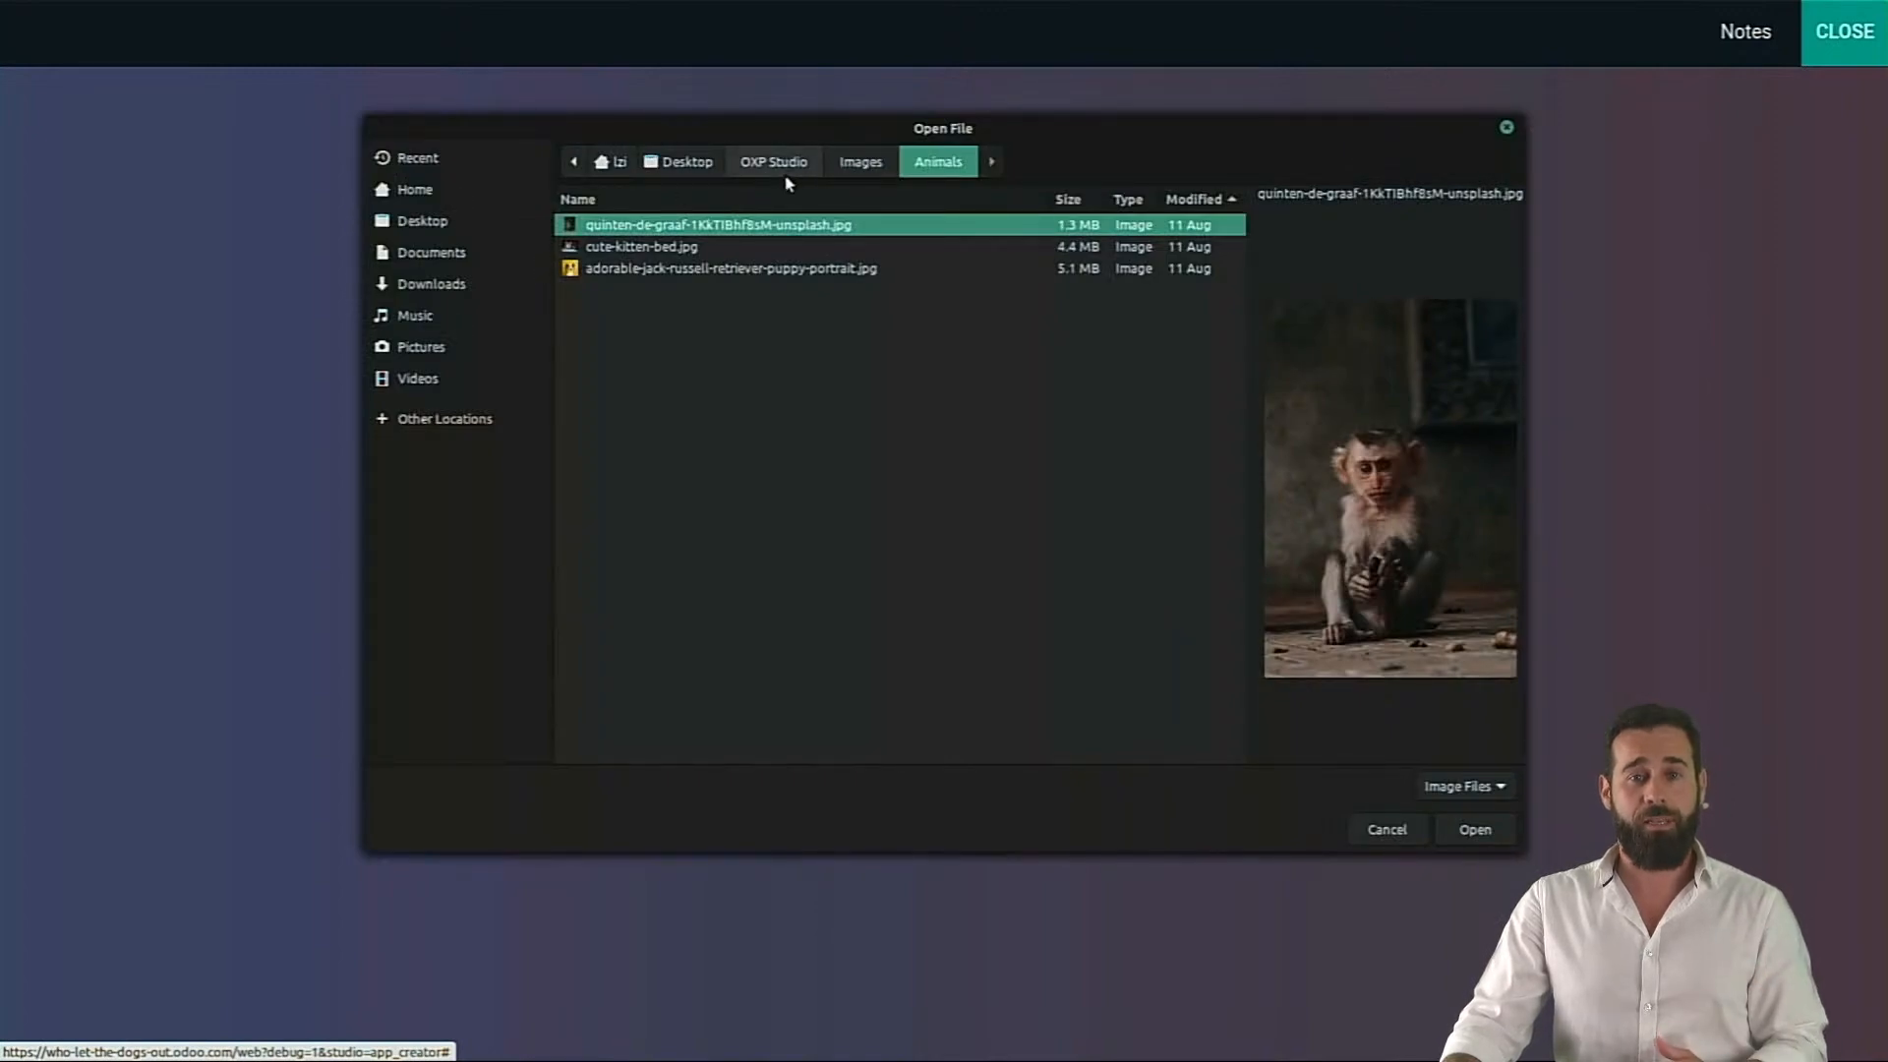
pyautogui.click(859, 162)
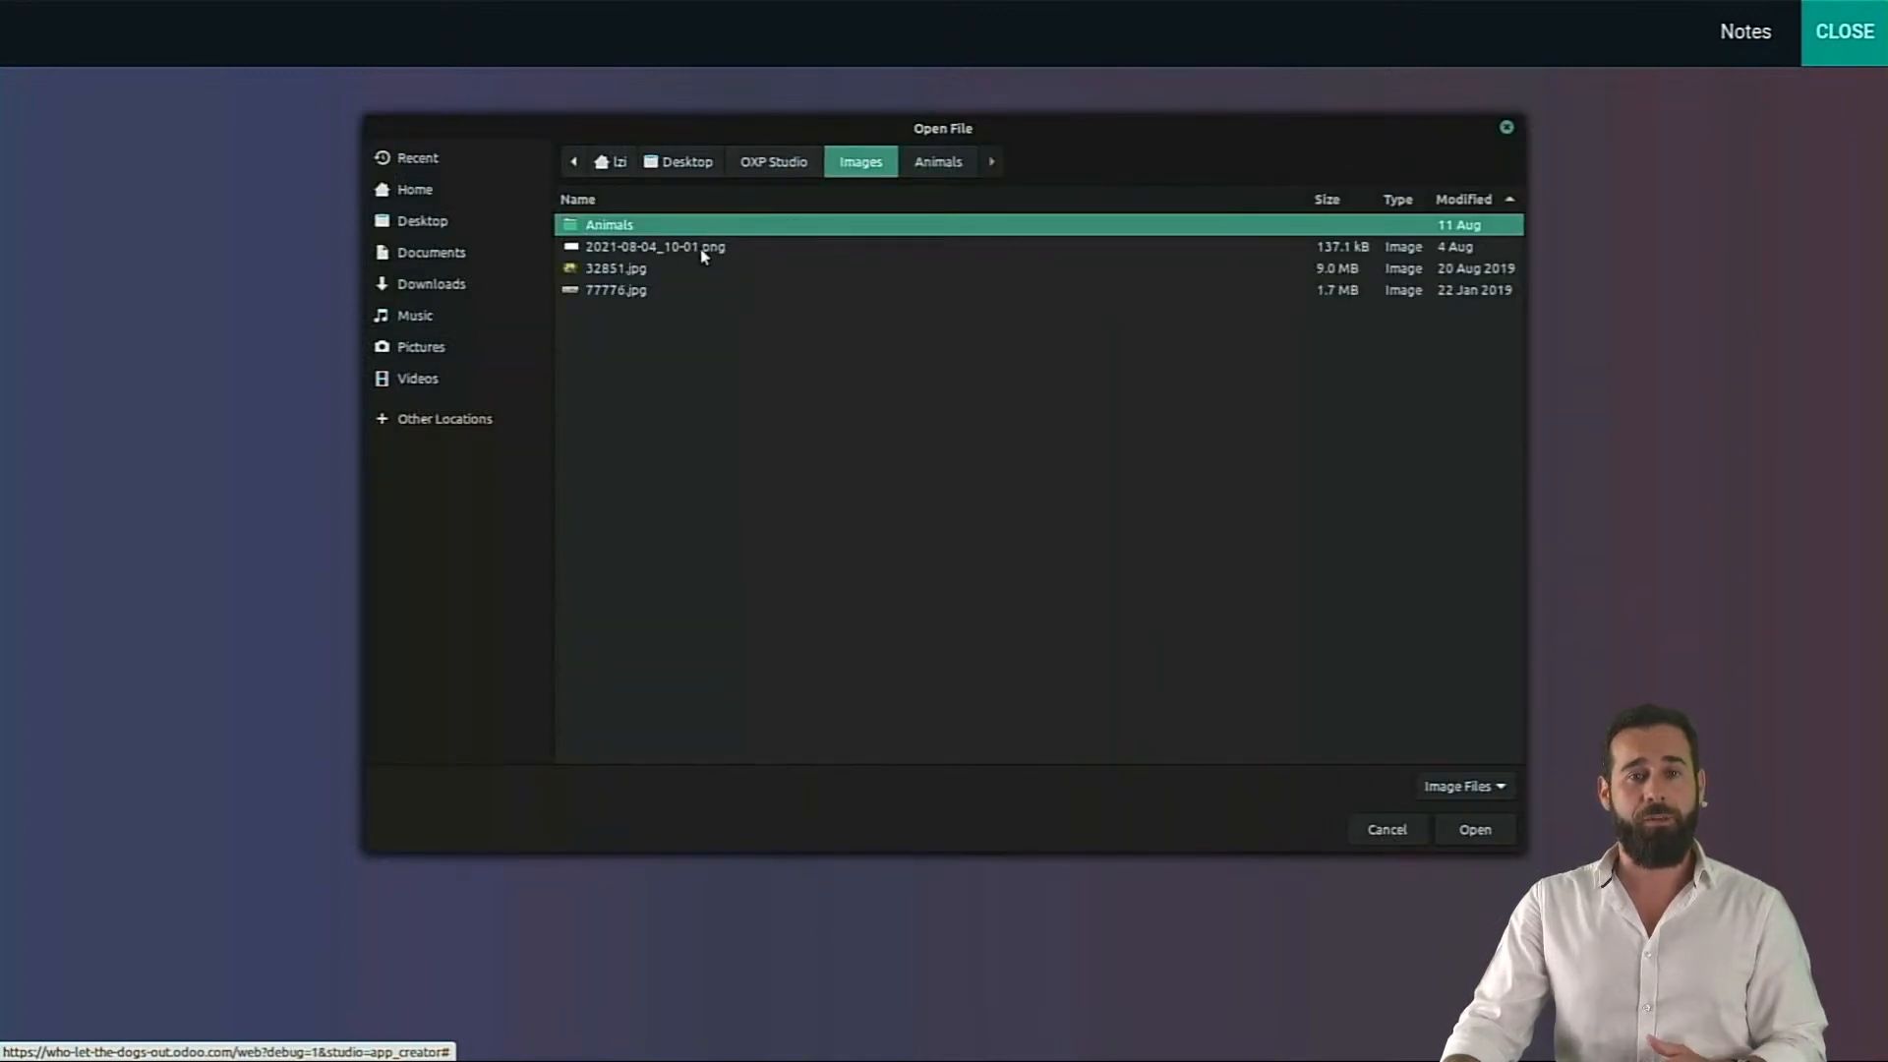
pyautogui.doubleClick(629, 266)
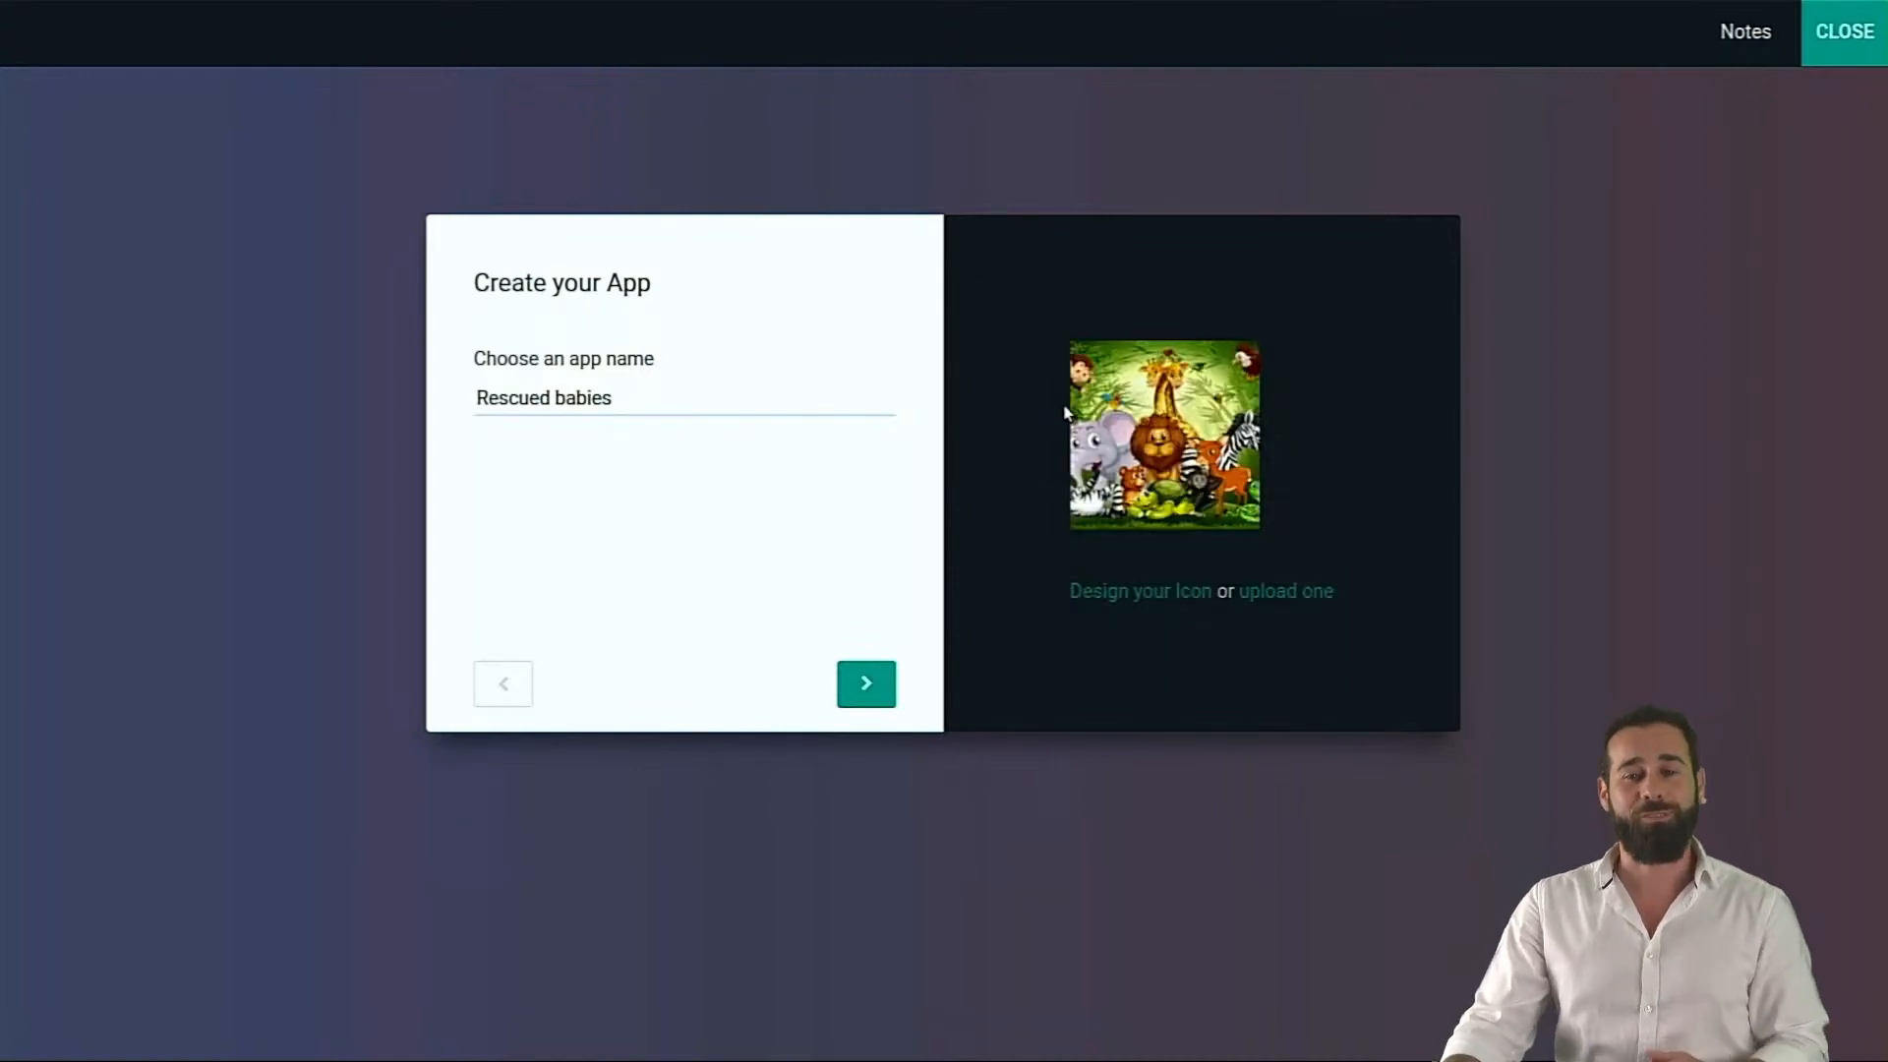
pyautogui.click(868, 684)
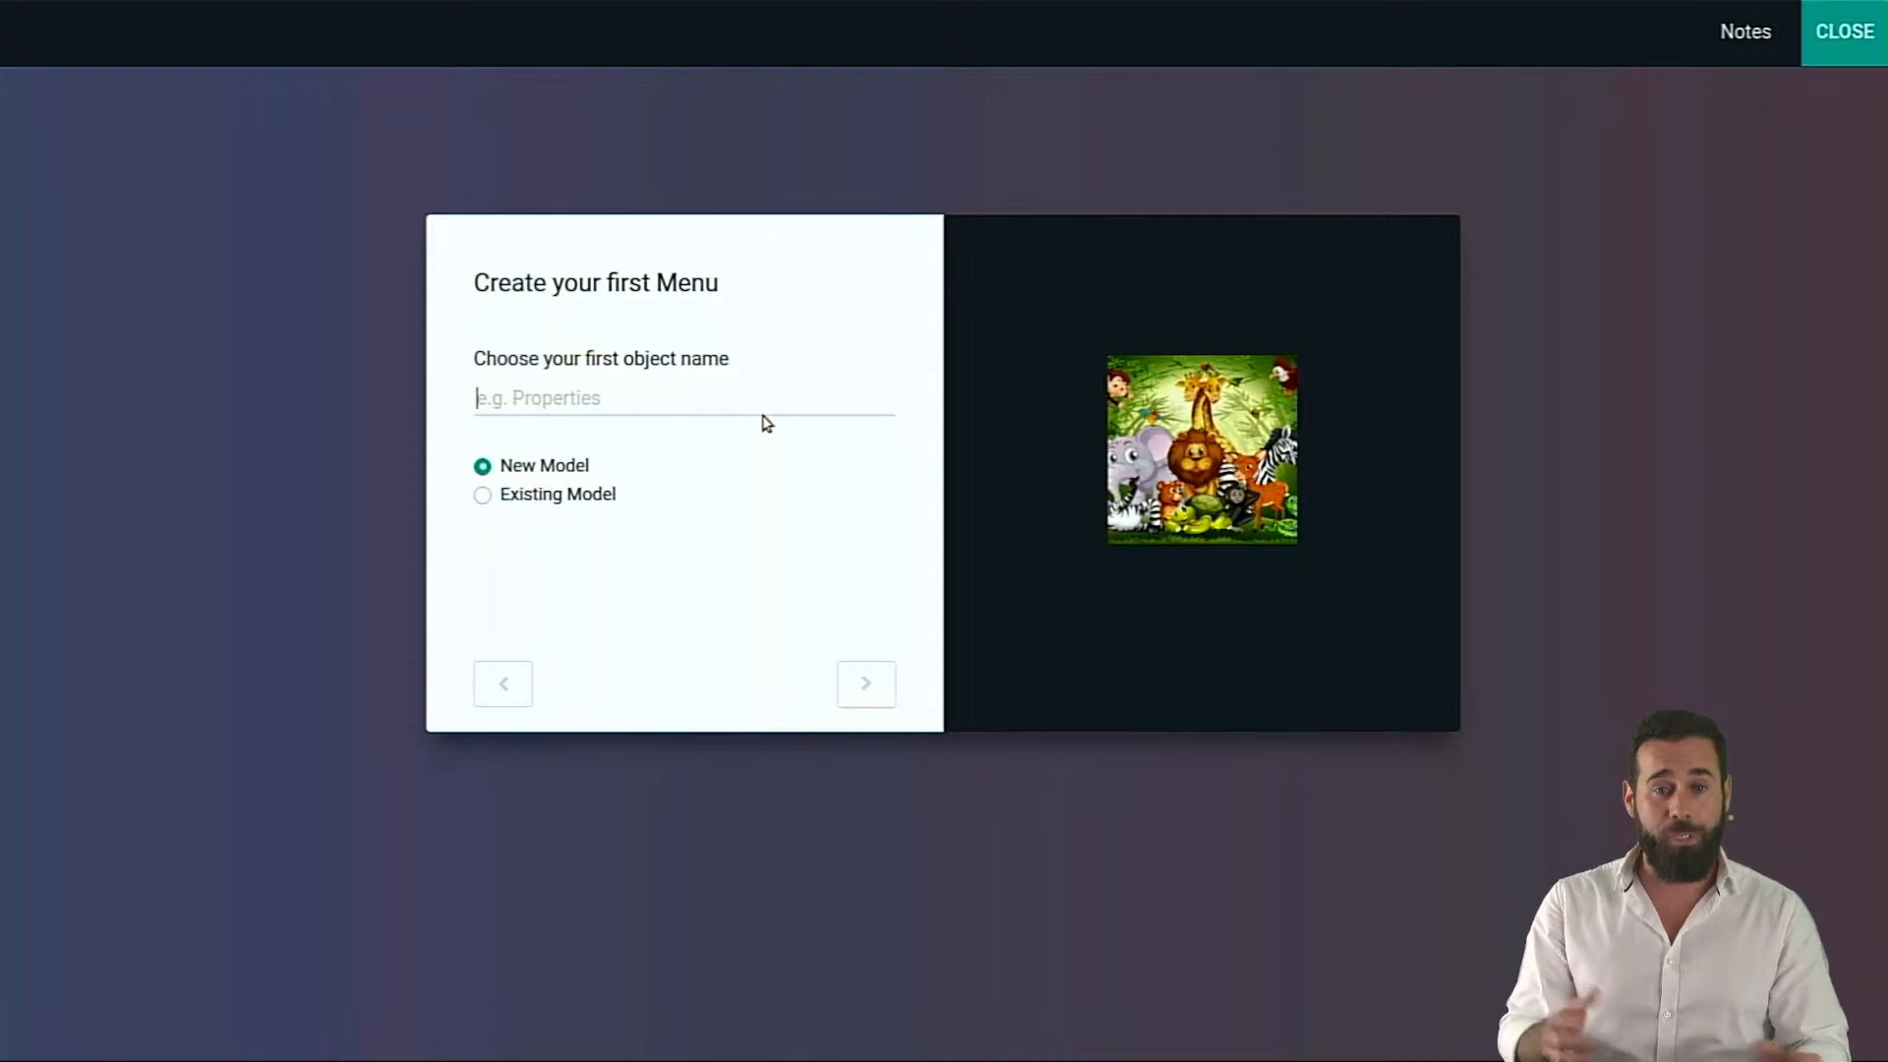
# Create the first object "Animal" as a new model, enabling the Pipeline stages, Notes and Picture features in addition to the defaults
pyautogui.write('Animal')
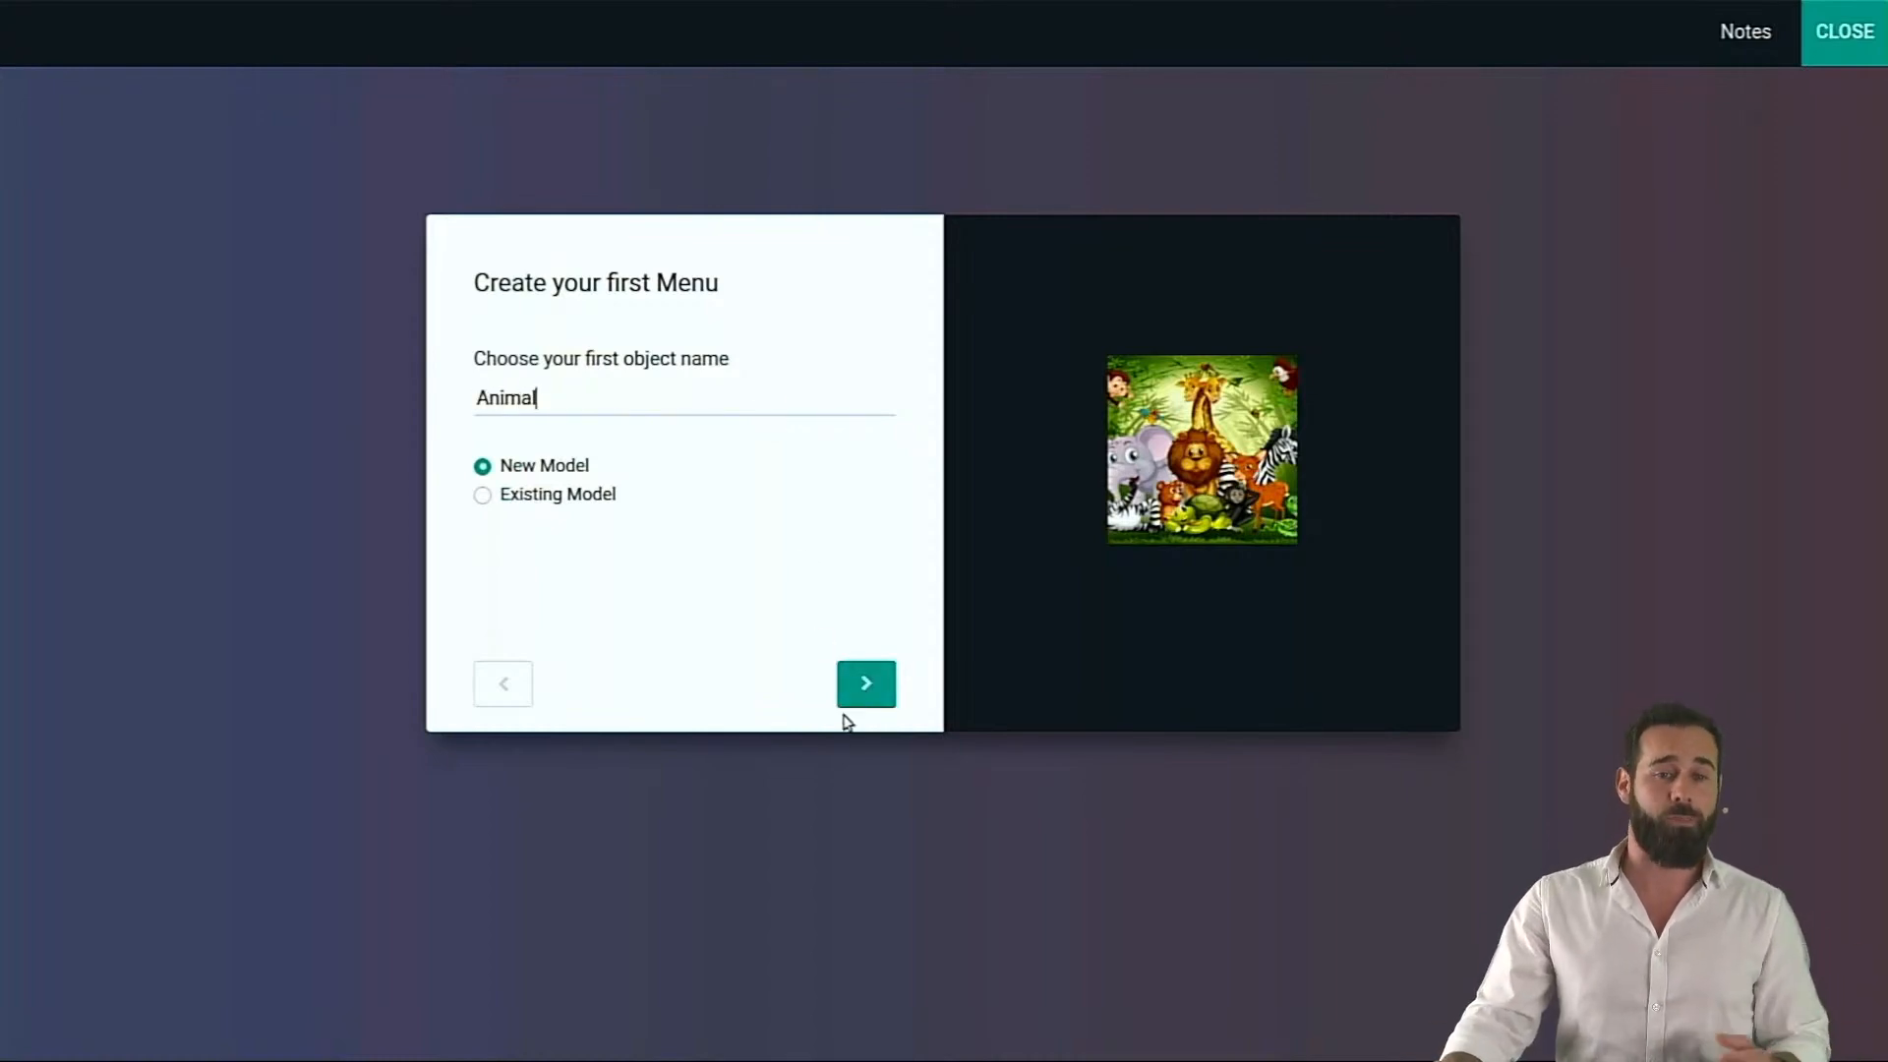
pyautogui.click(866, 685)
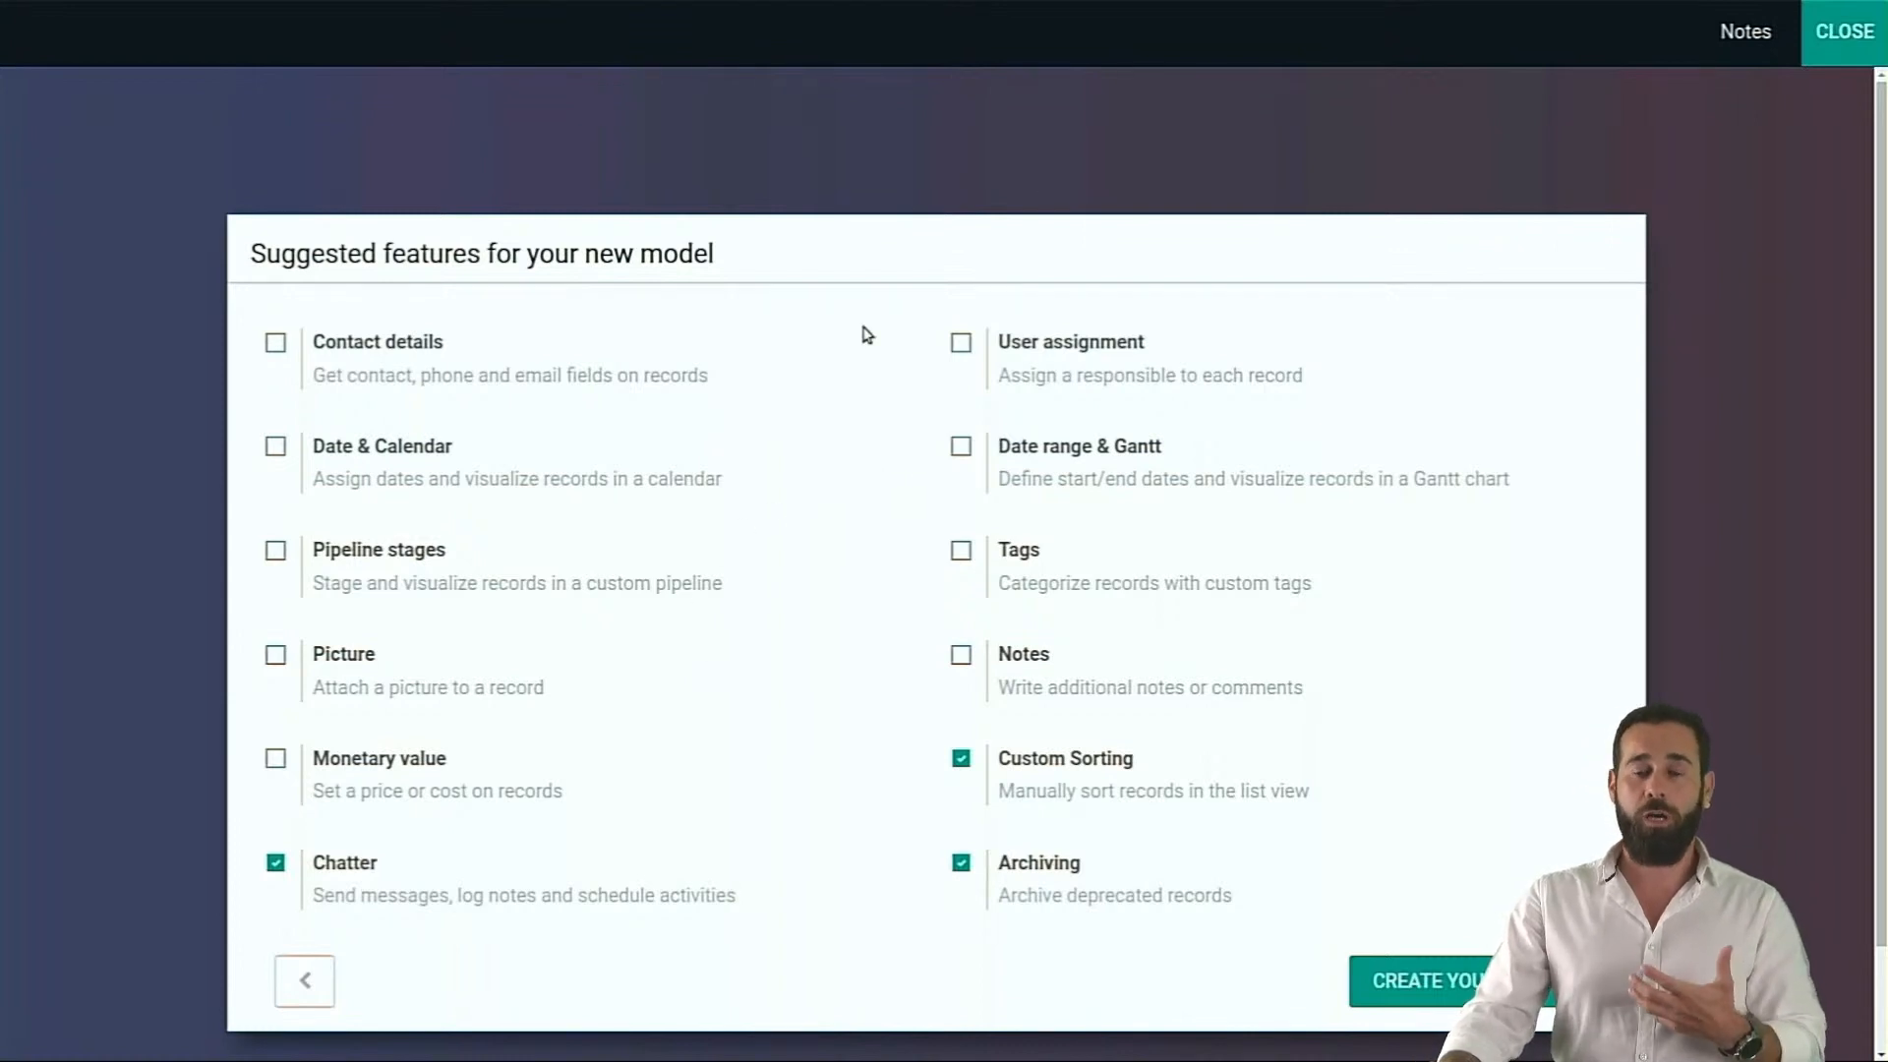
pyautogui.click(277, 553)
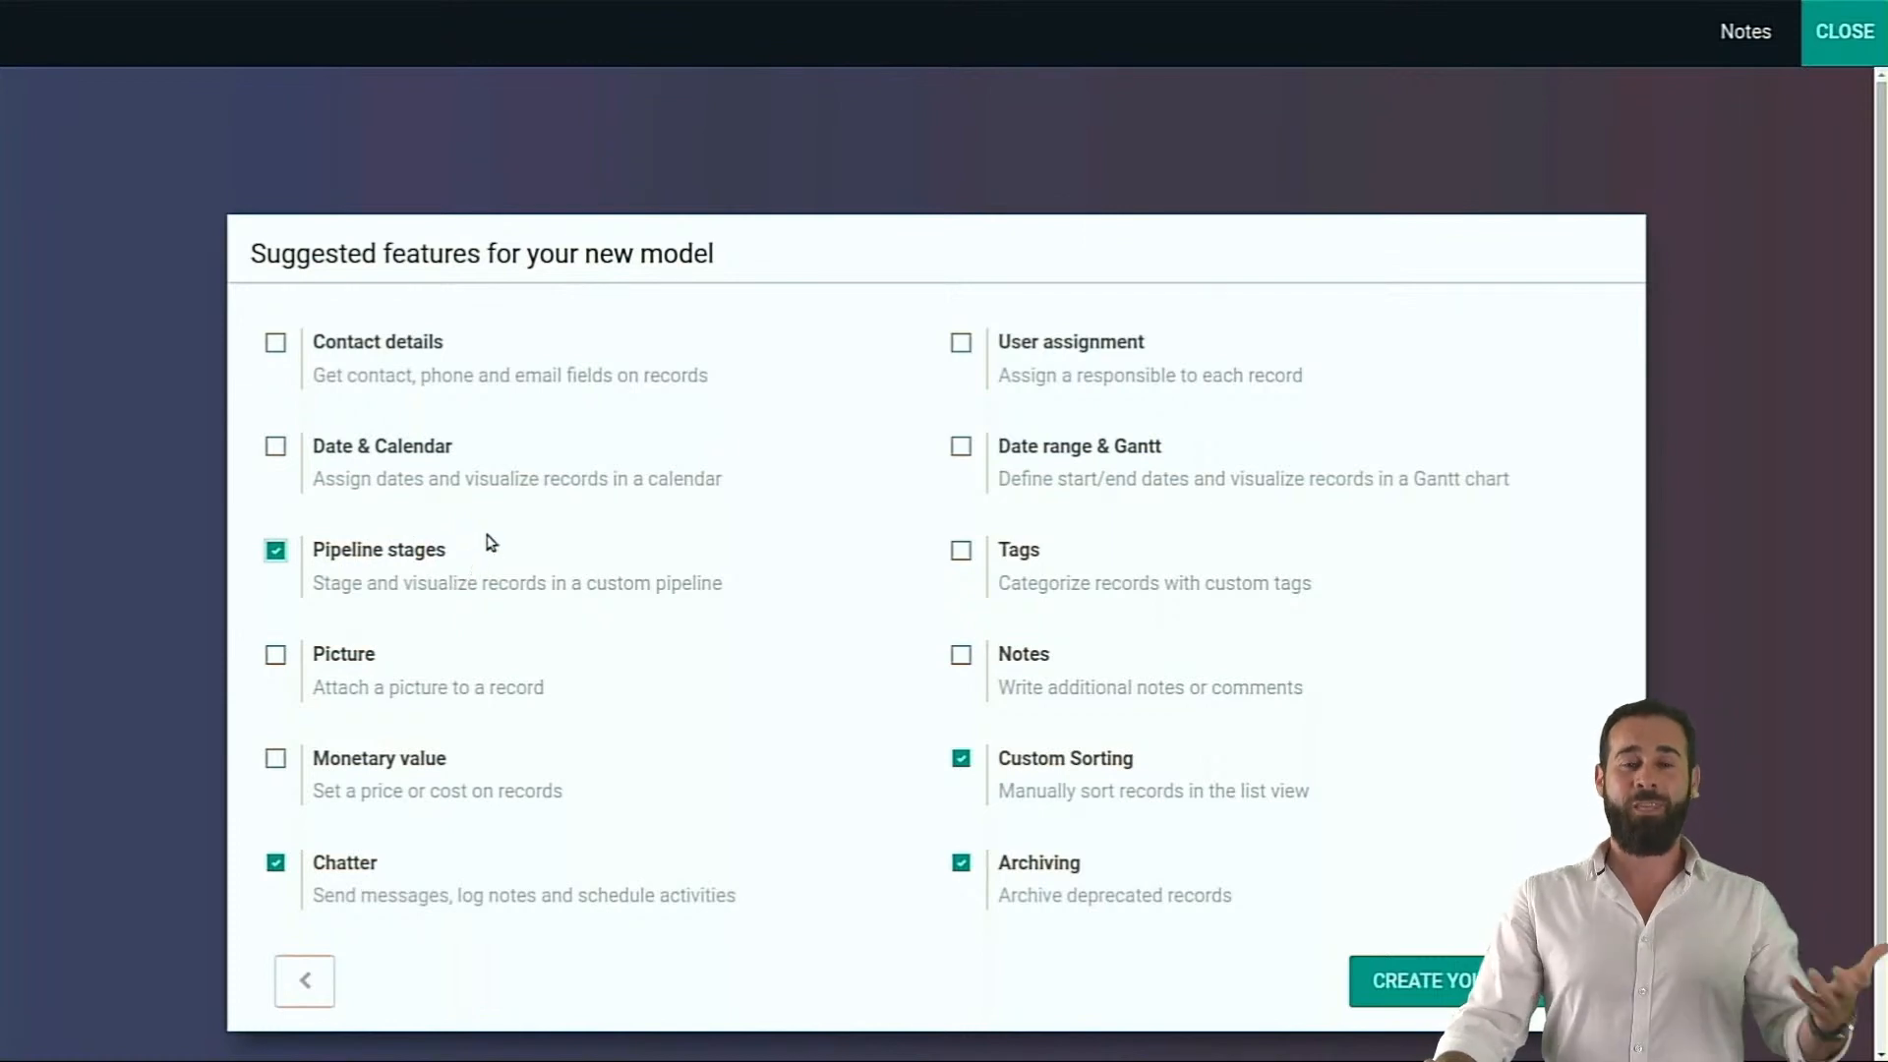
pyautogui.click(962, 656)
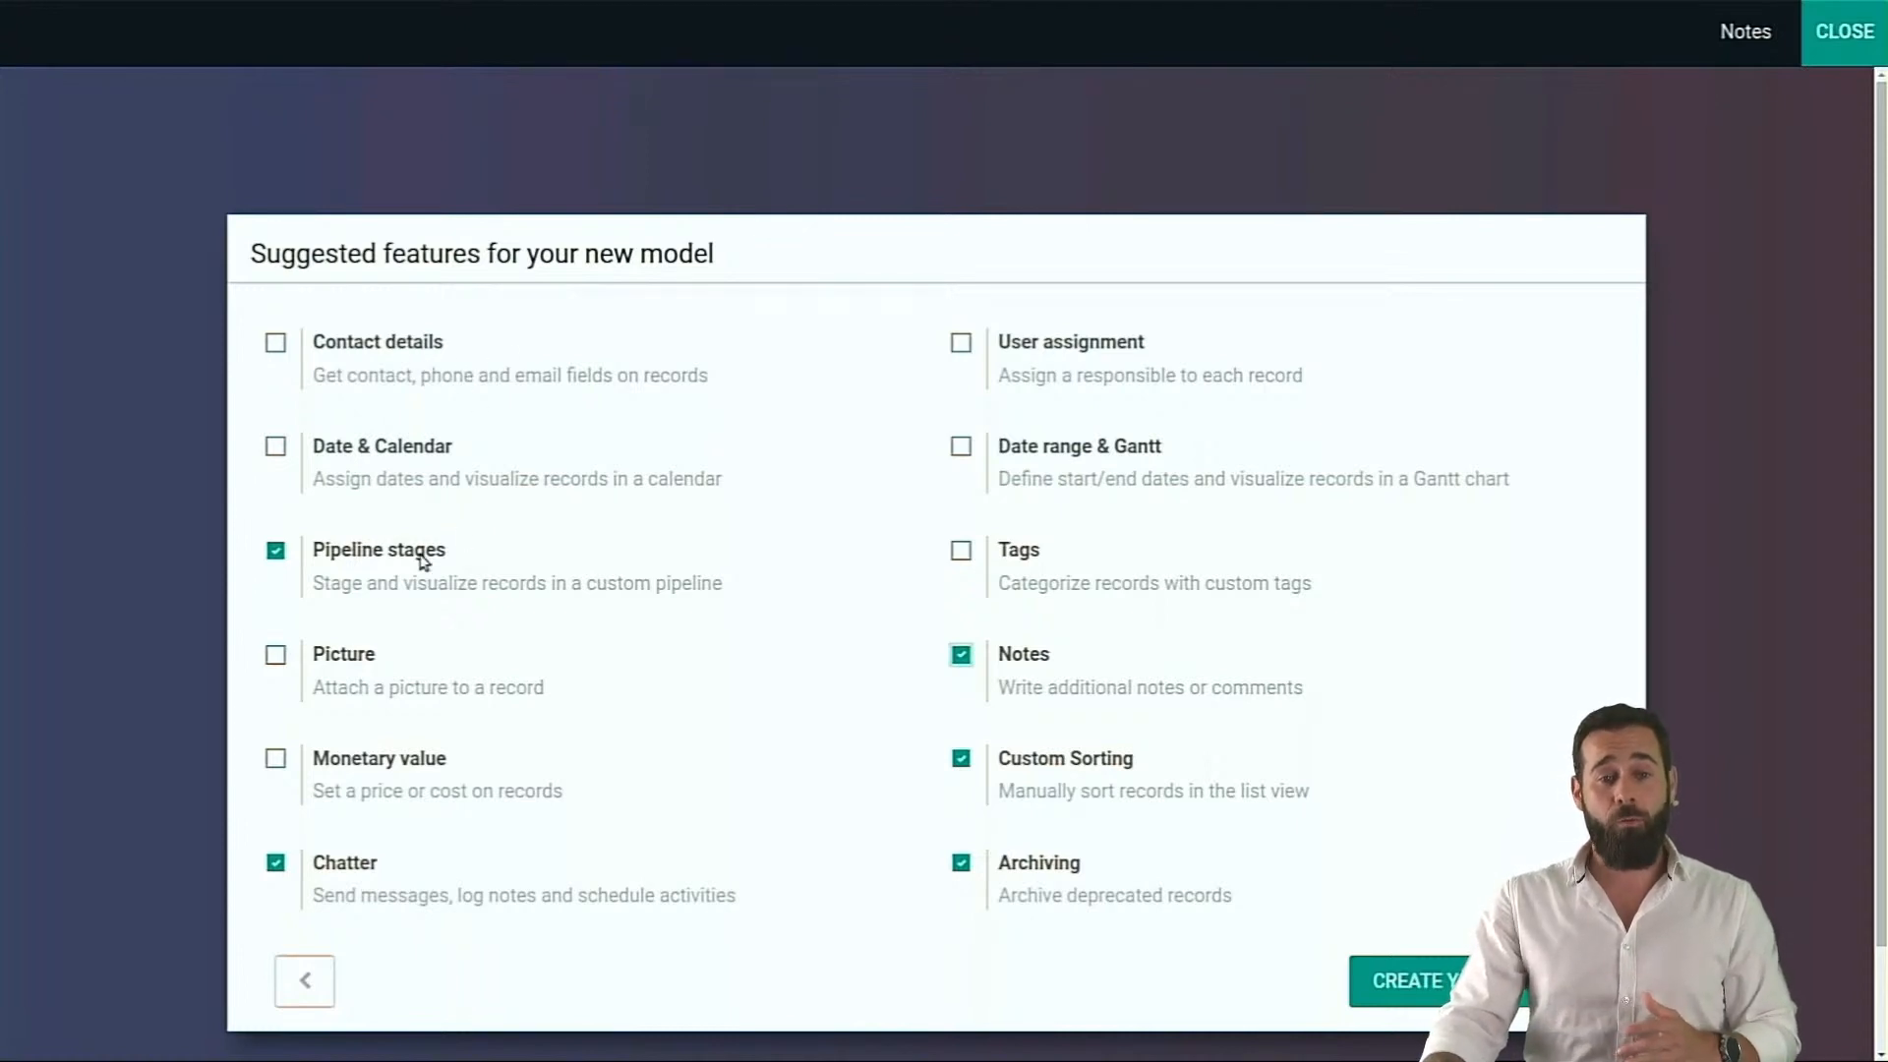
pyautogui.click(282, 660)
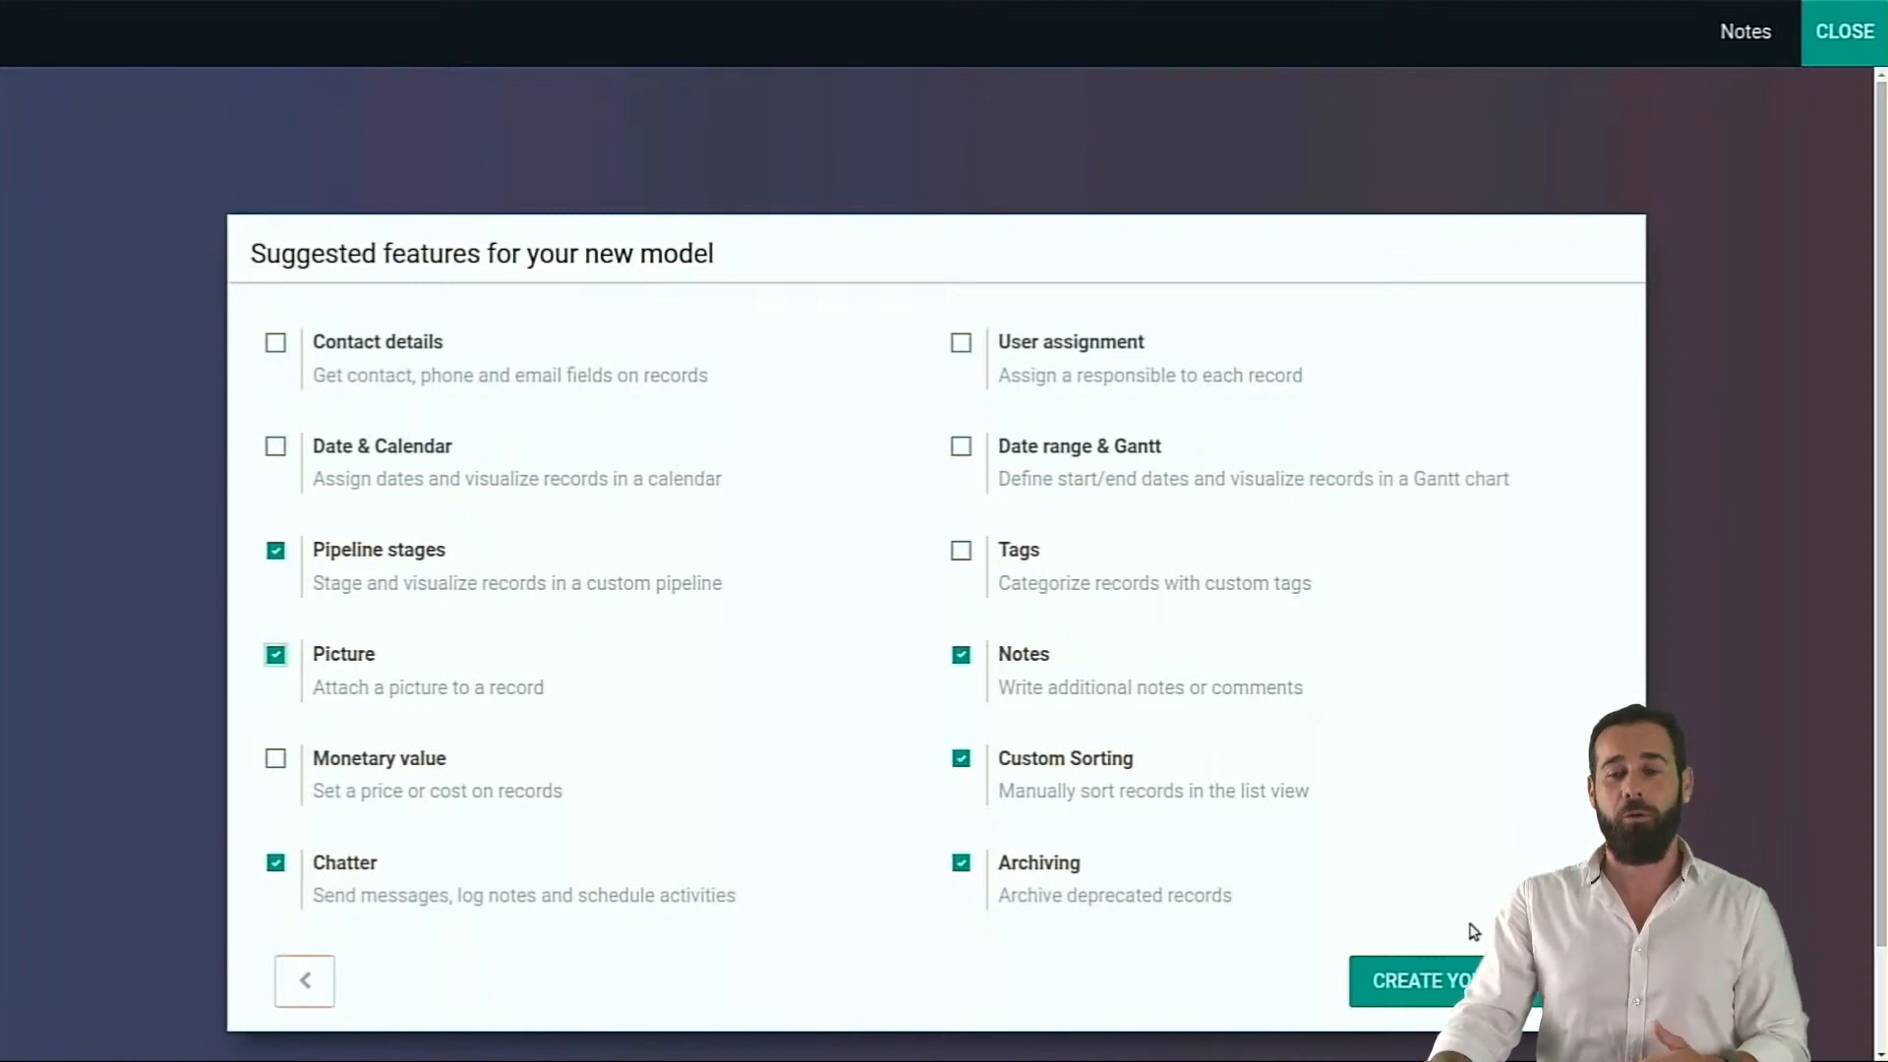
pyautogui.click(1479, 968)
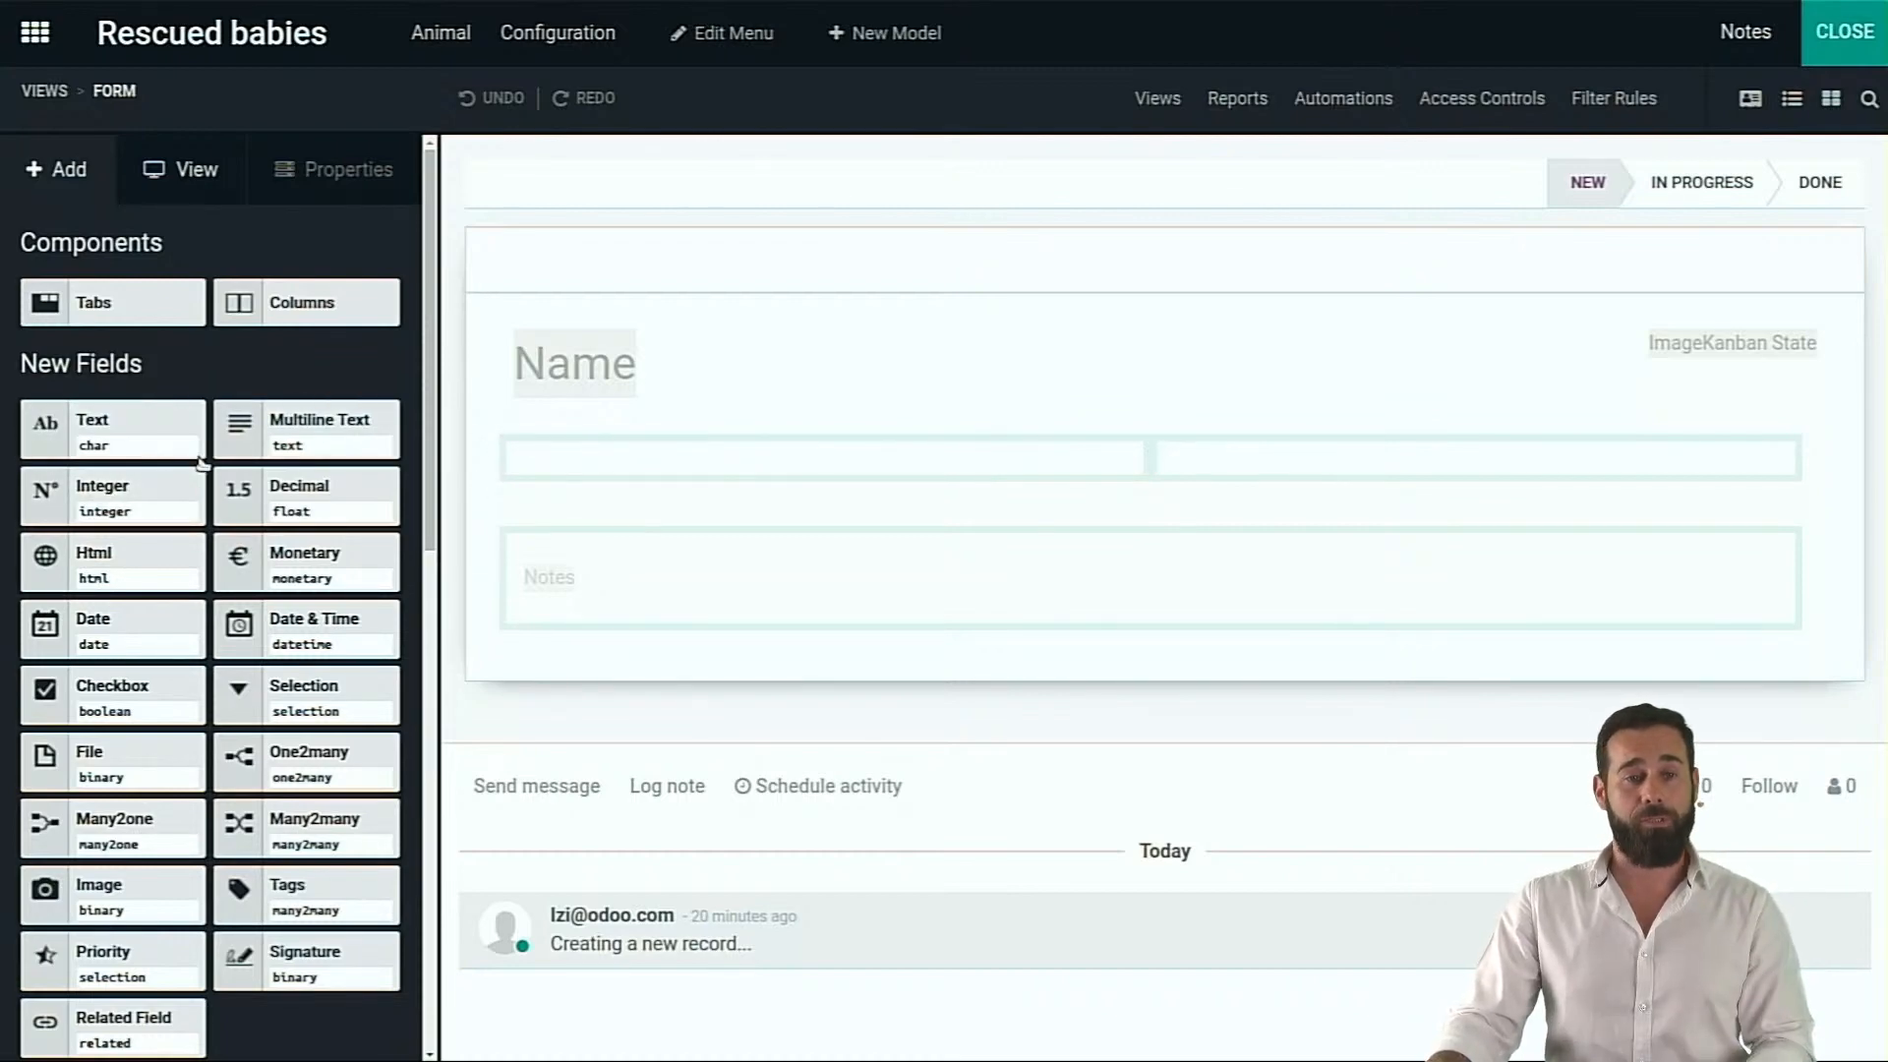
# Add a Text field labelled "Nickname" to the first column of the Animal form
pyautogui.moveTo(152, 453); pyautogui.dragTo(754, 463)
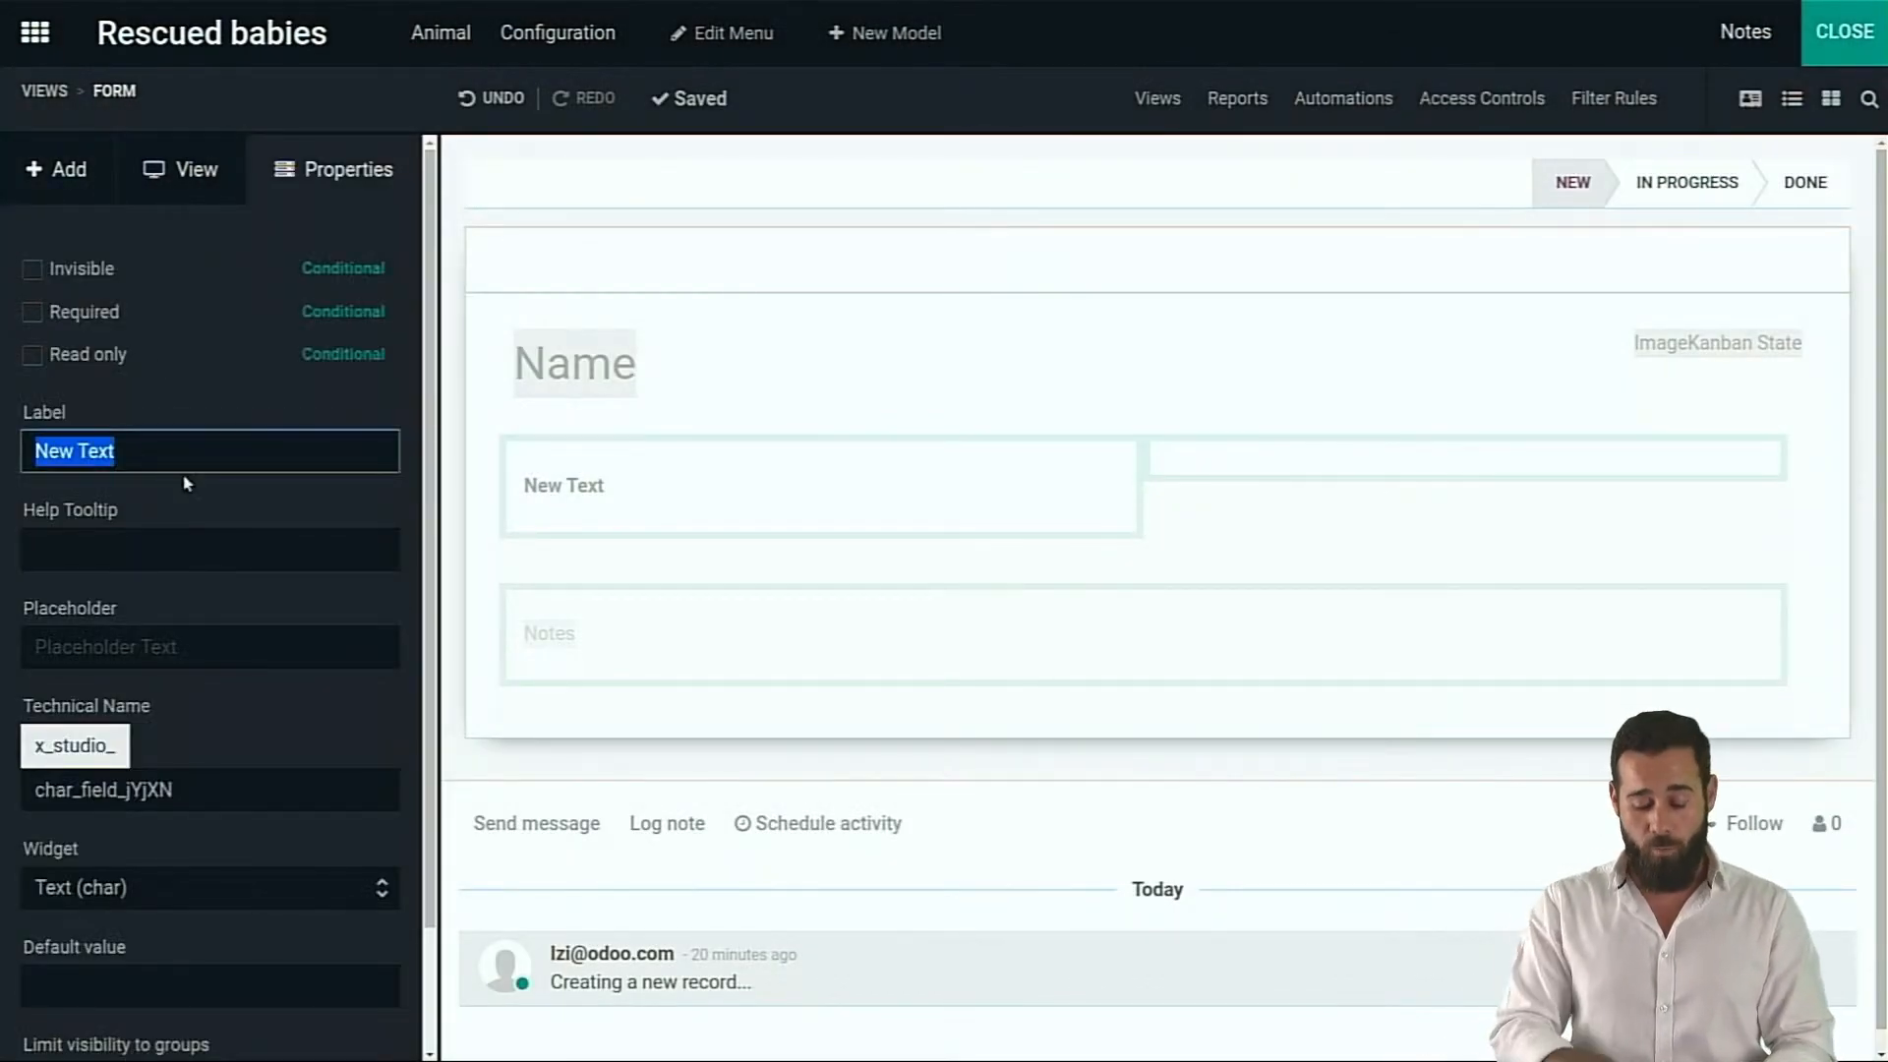
pyautogui.write('N')
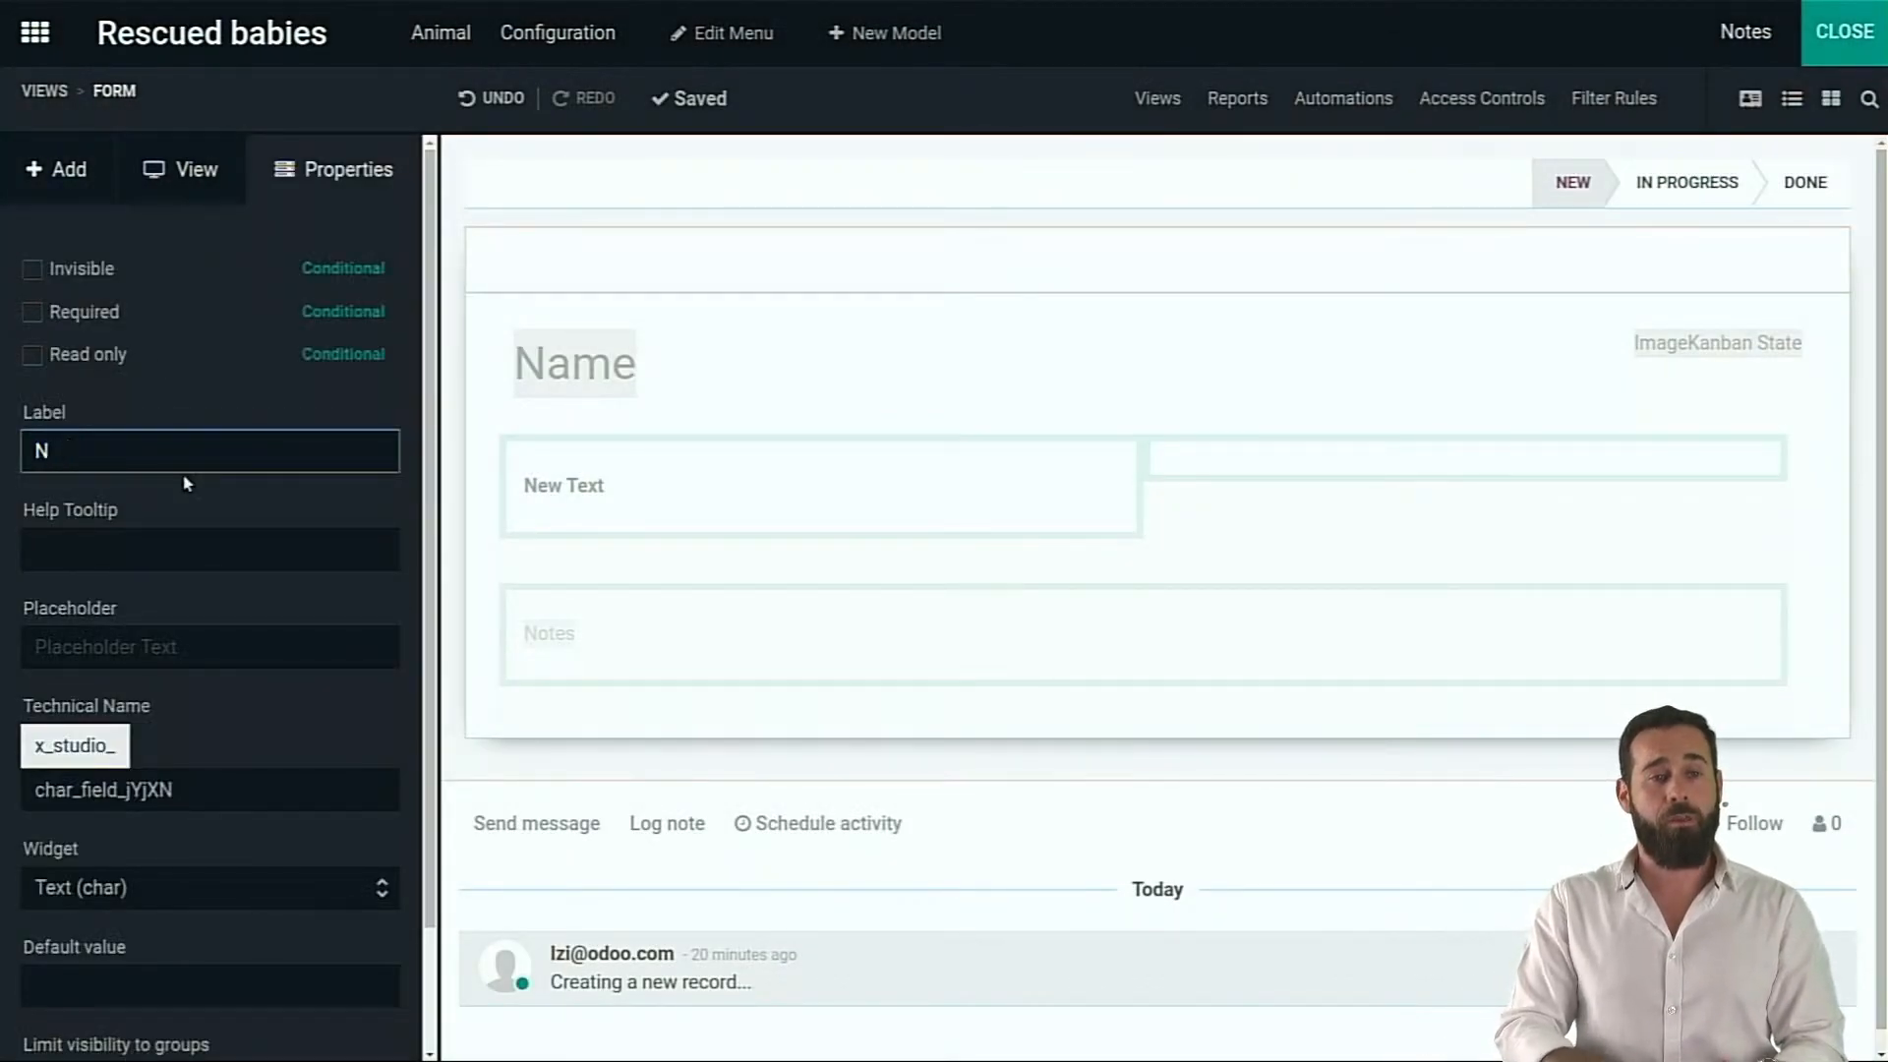
pyautogui.write(' ickname')
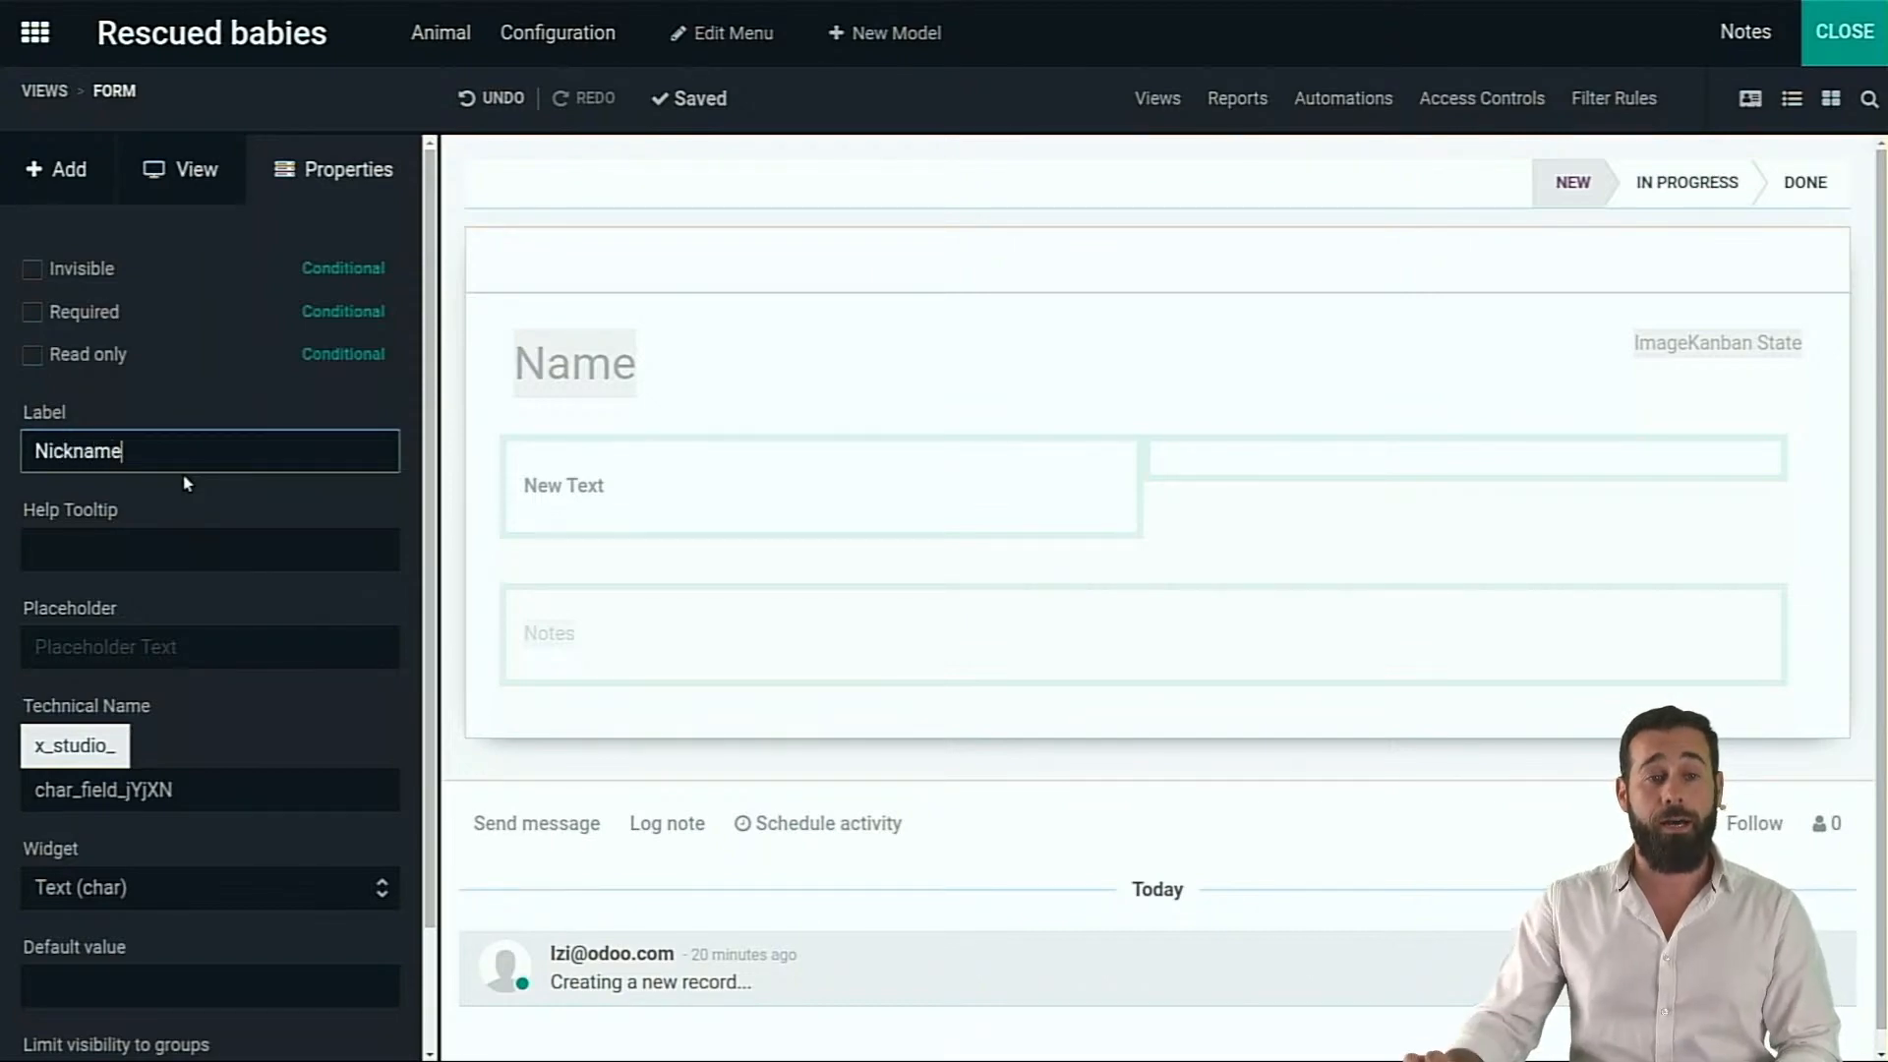
pyautogui.press('Return')
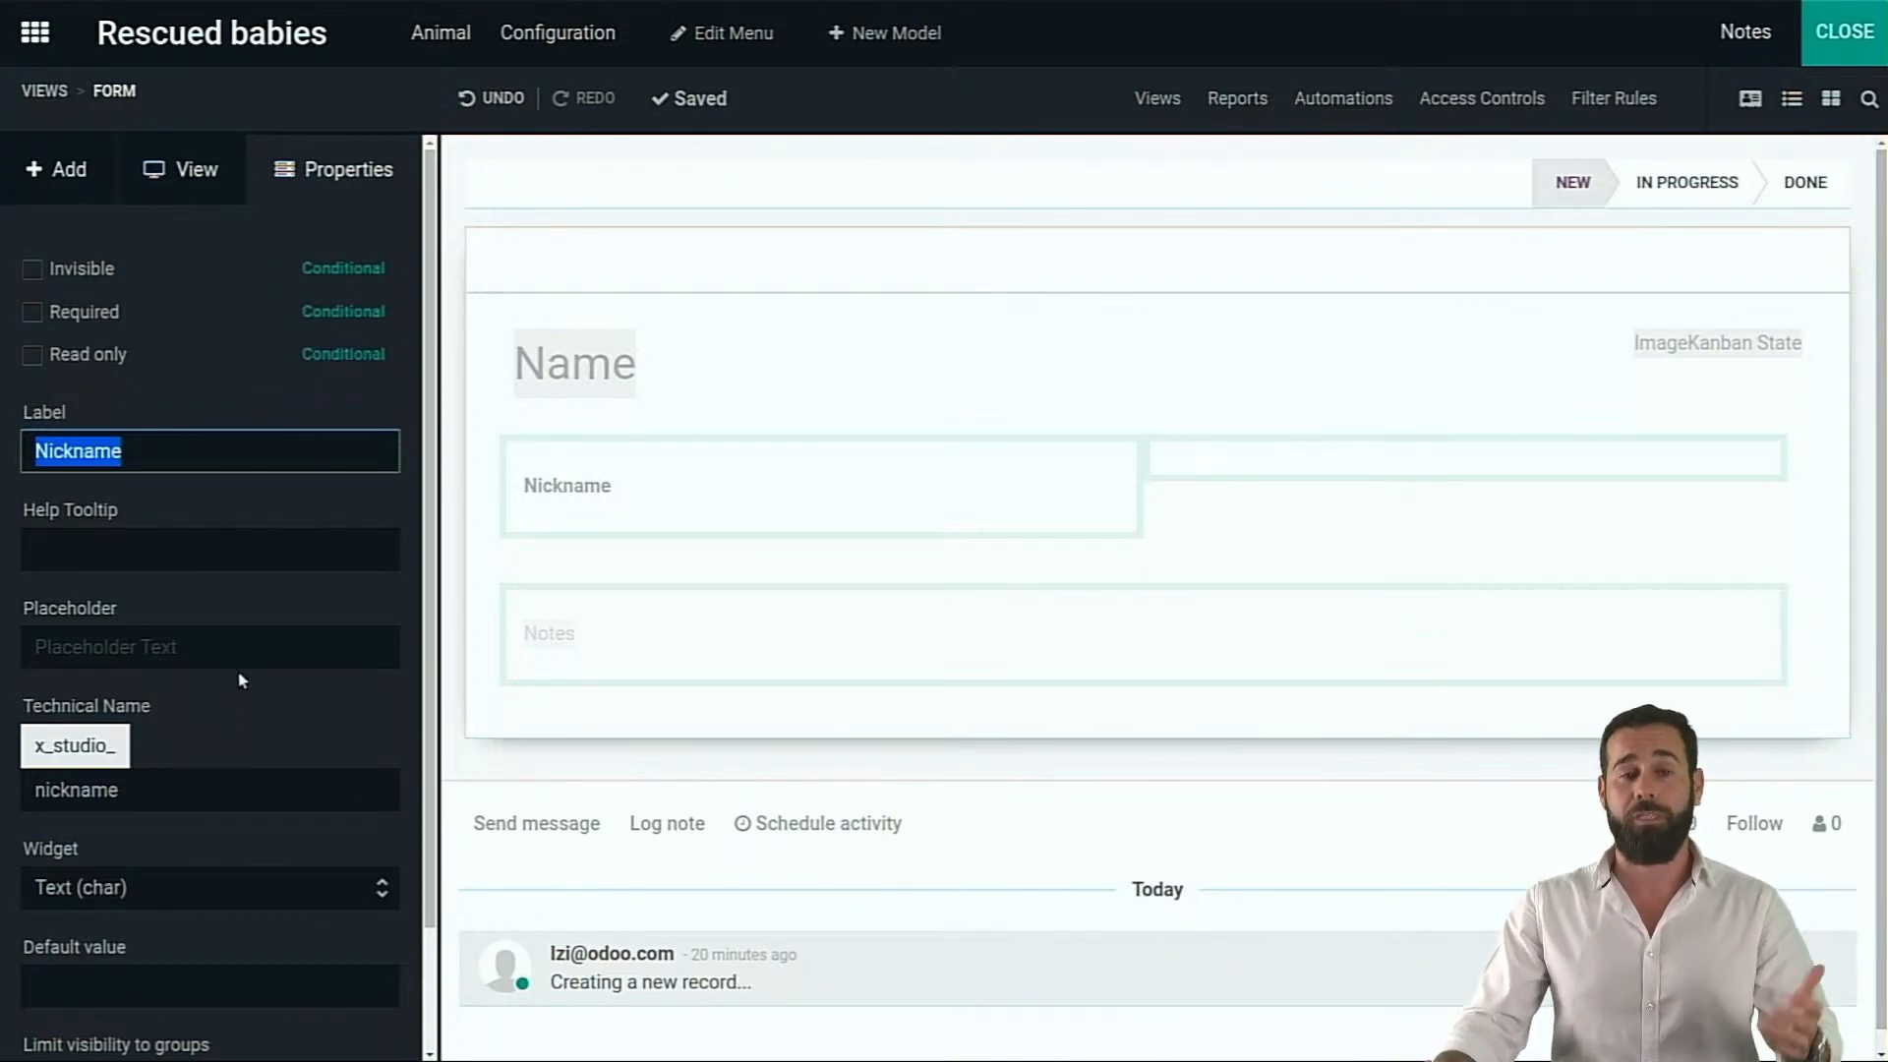
# Add a Decimal field labelled "Weight" below Nickname on the form
pyautogui.click(60, 175)
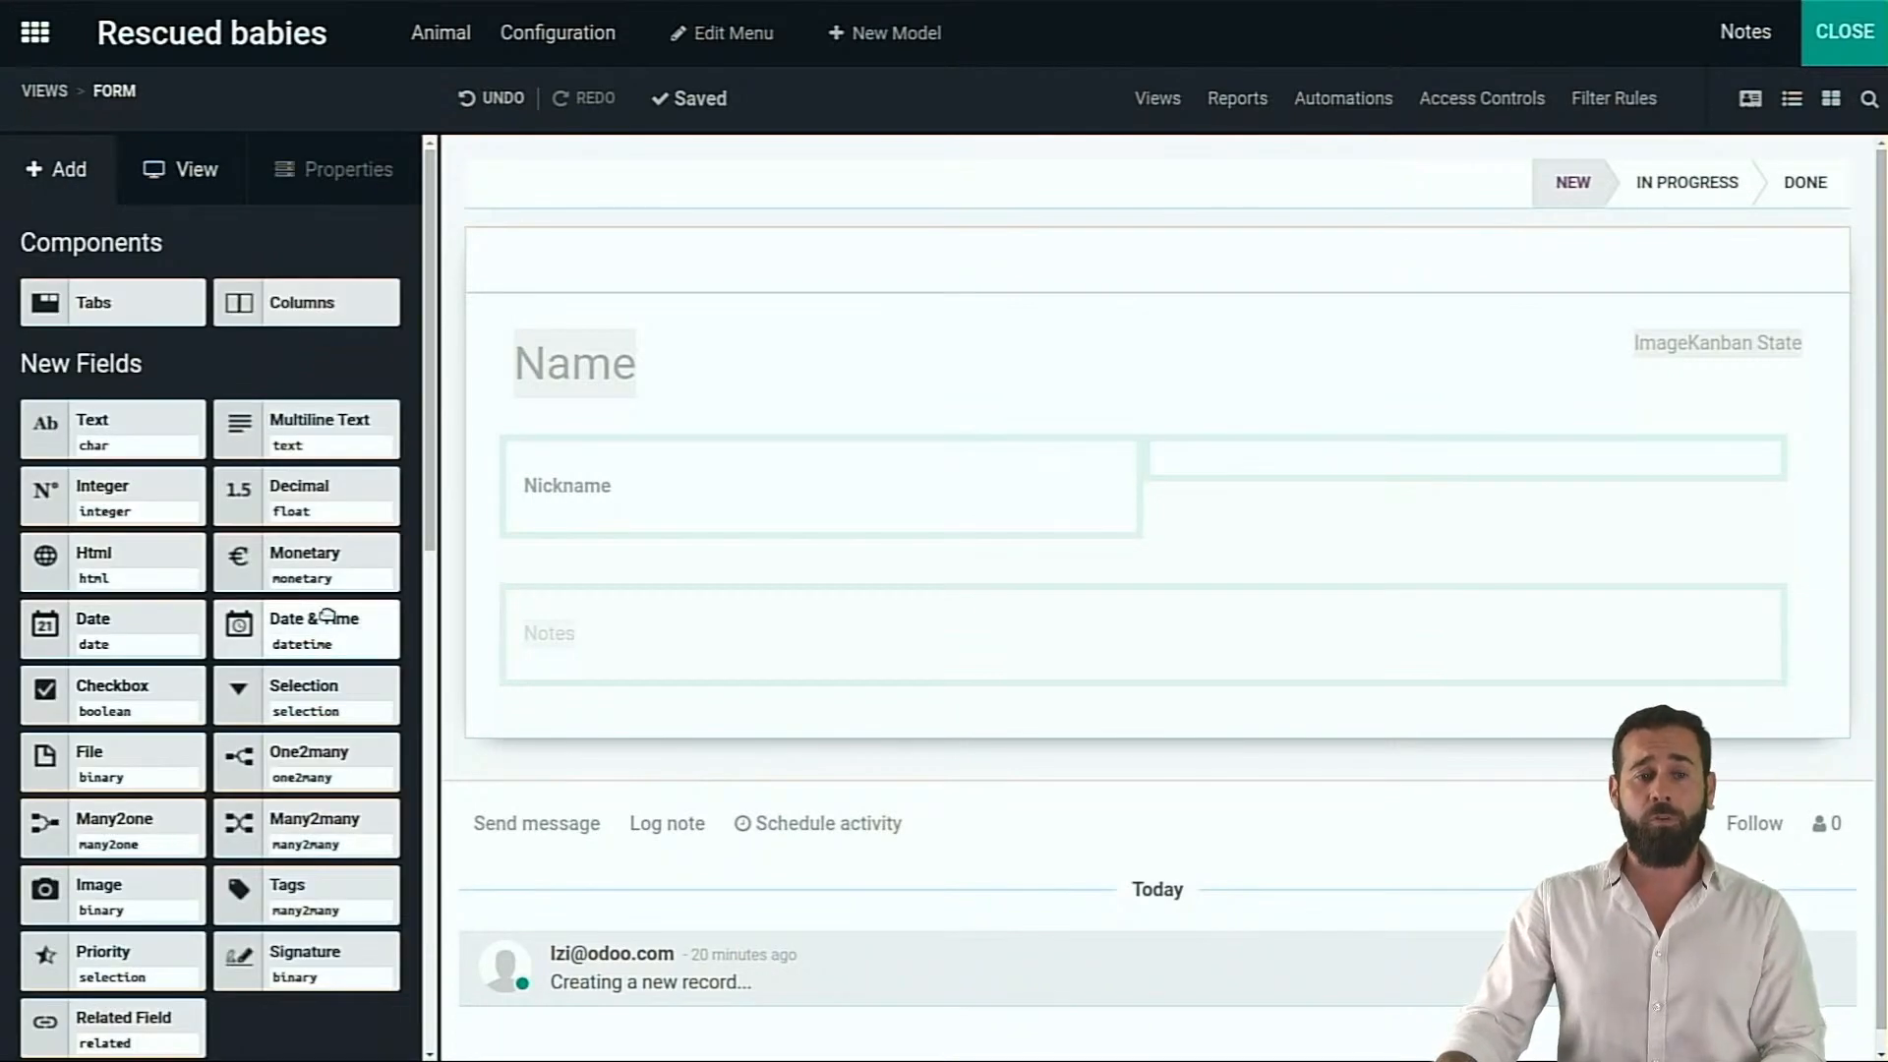
pyautogui.moveTo(308, 513); pyautogui.dragTo(668, 531)
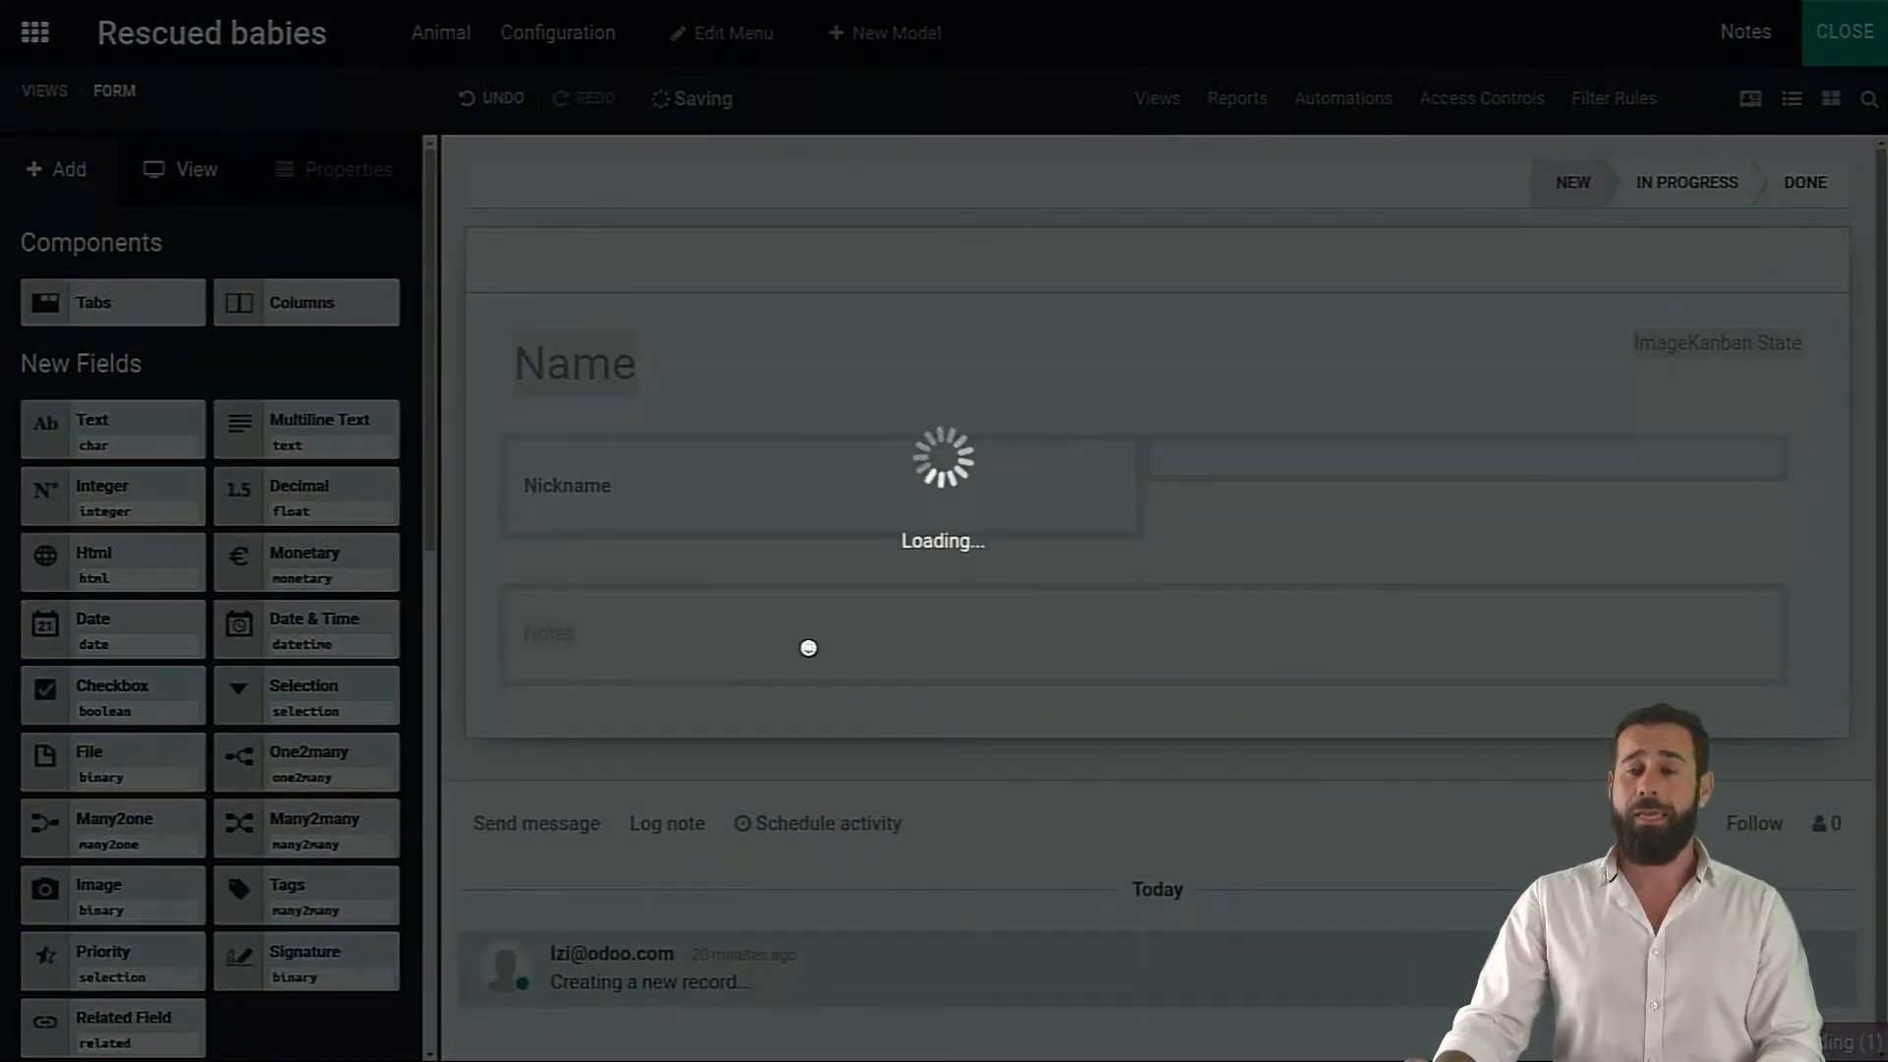
pyautogui.write('Weight')
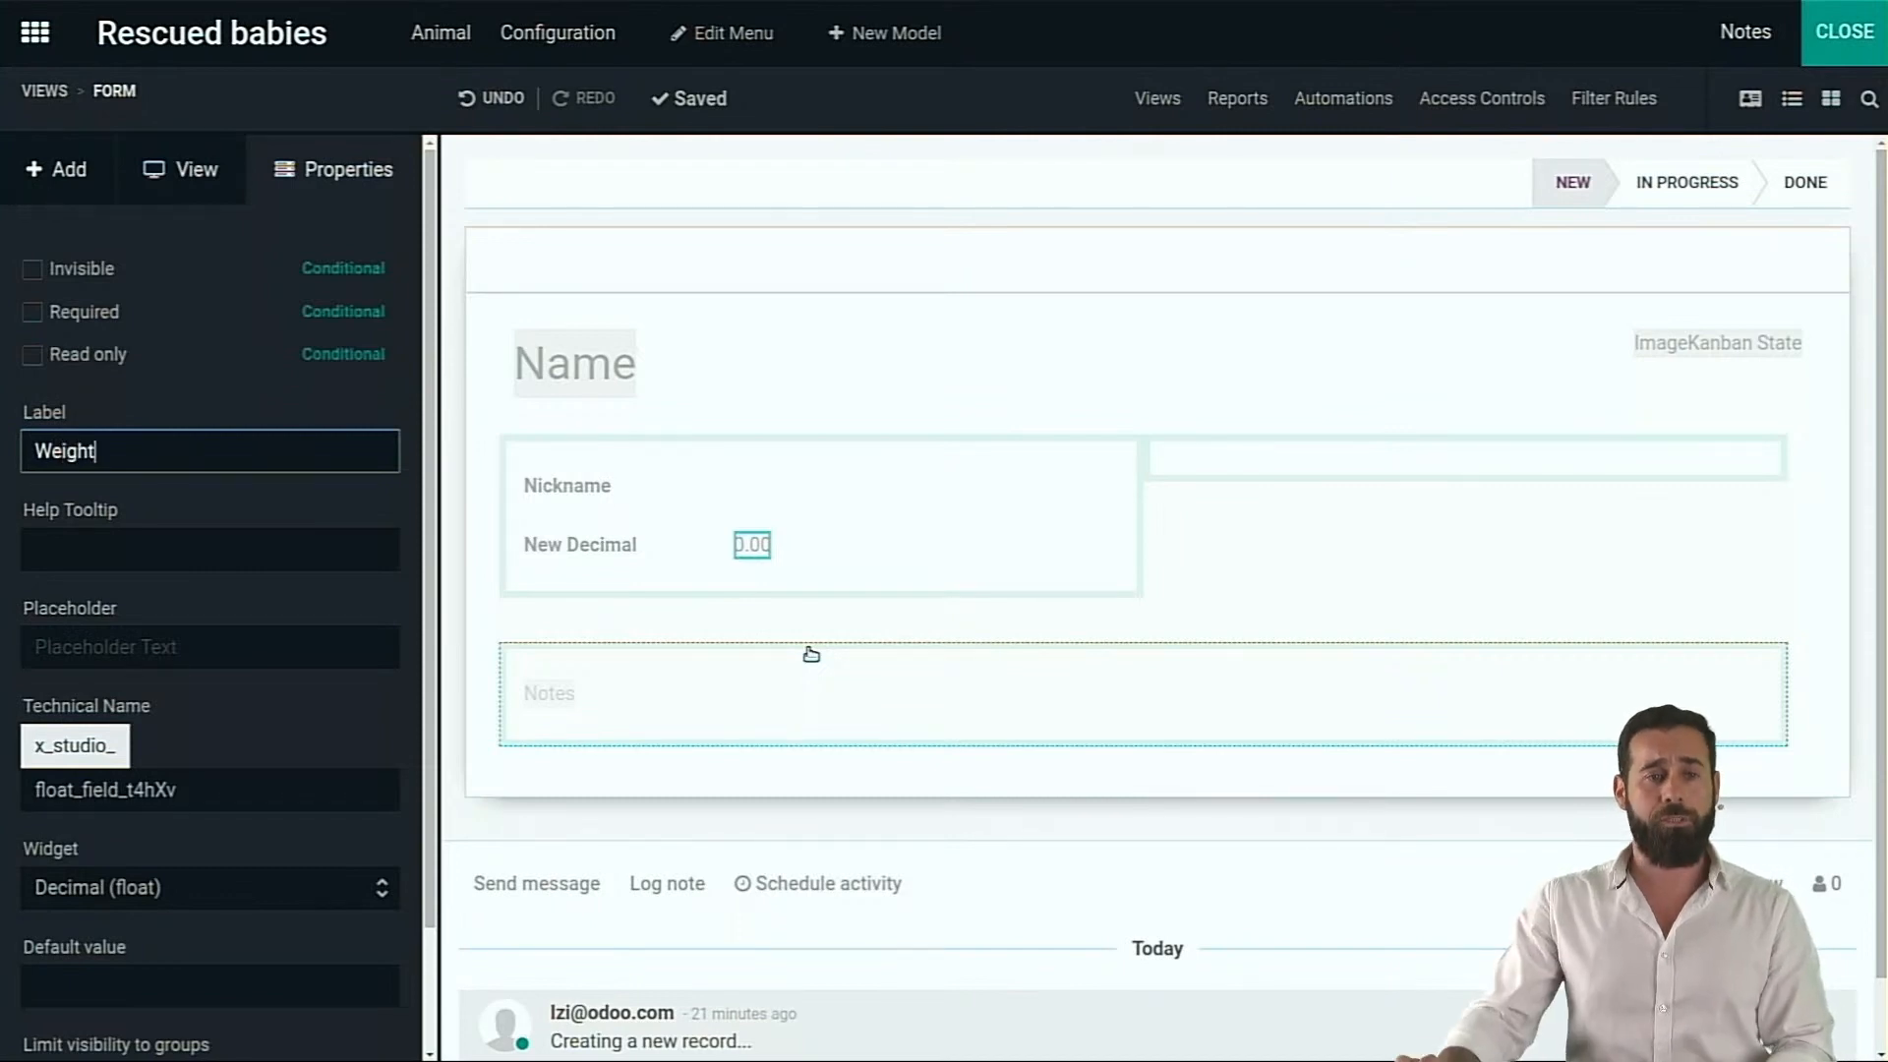
pyautogui.click(677, 666)
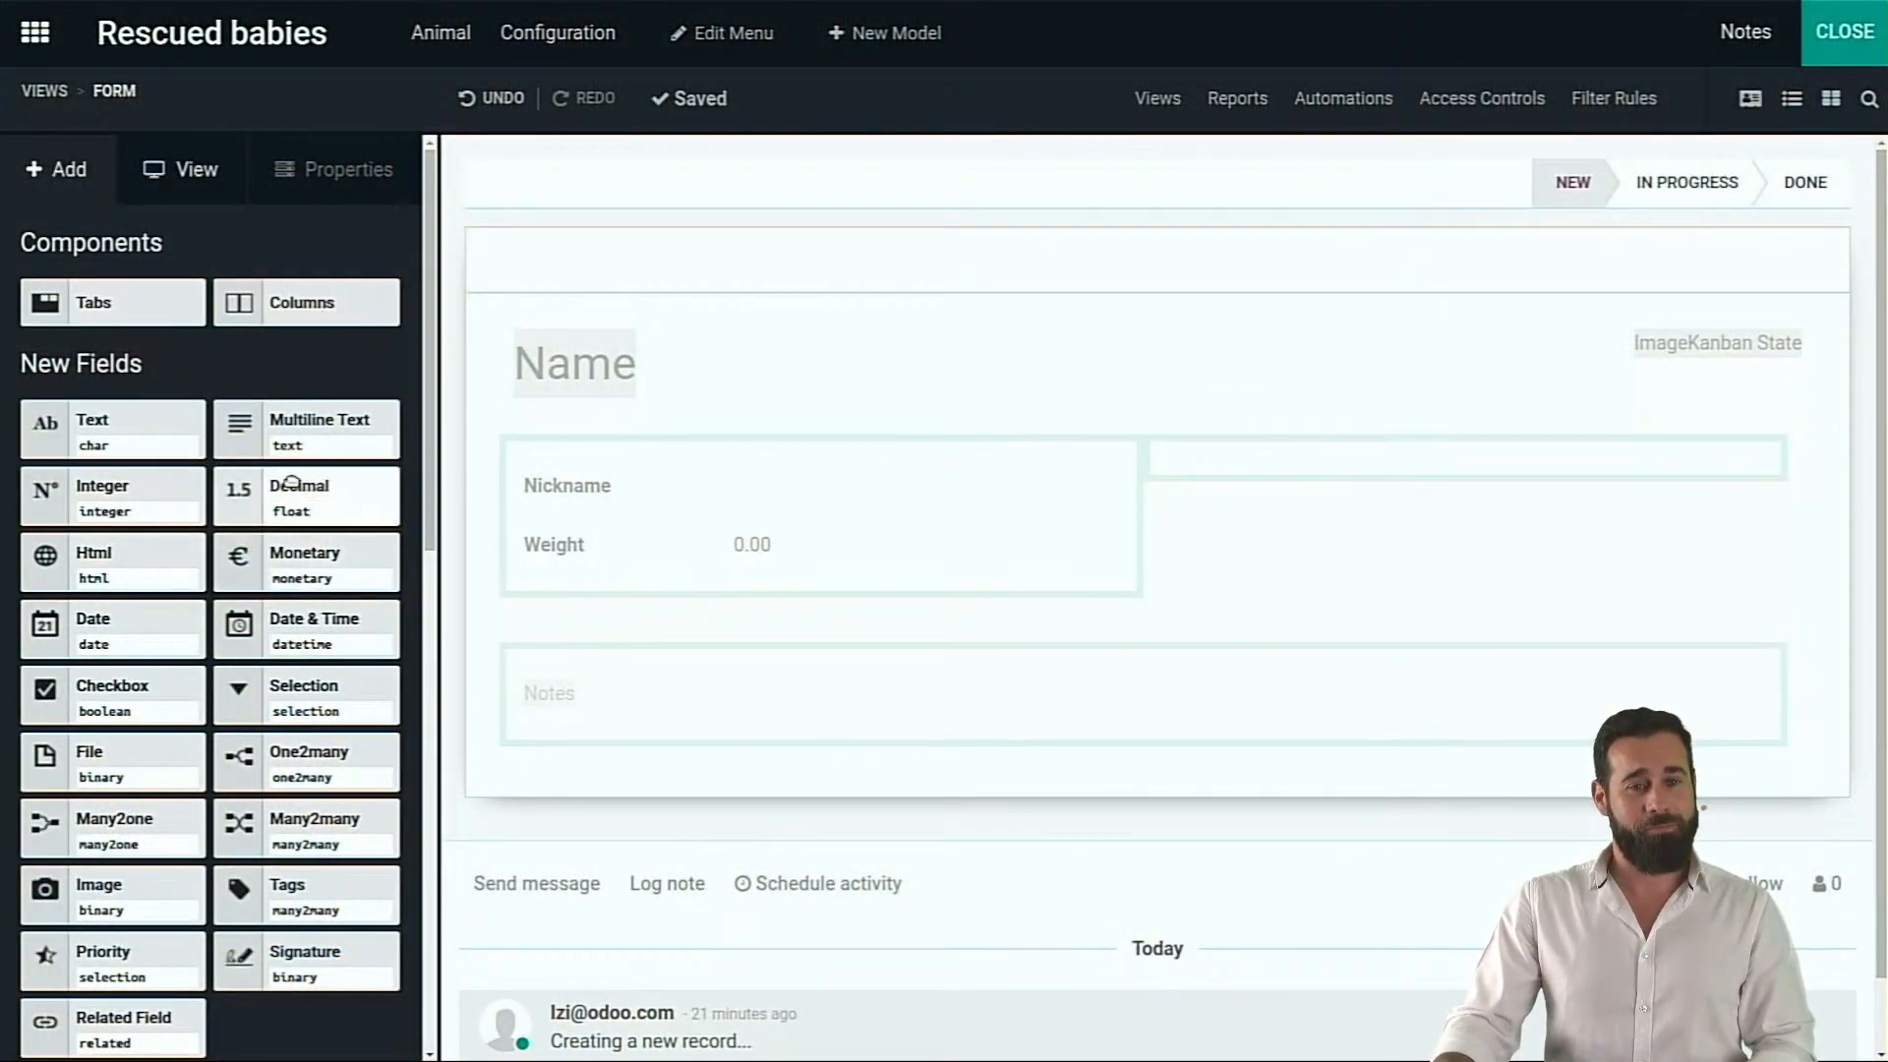
# Add a Date & Time field labelled "Rescued date" below Weight on the form
pyautogui.moveTo(296, 620); pyautogui.dragTo(586, 582)
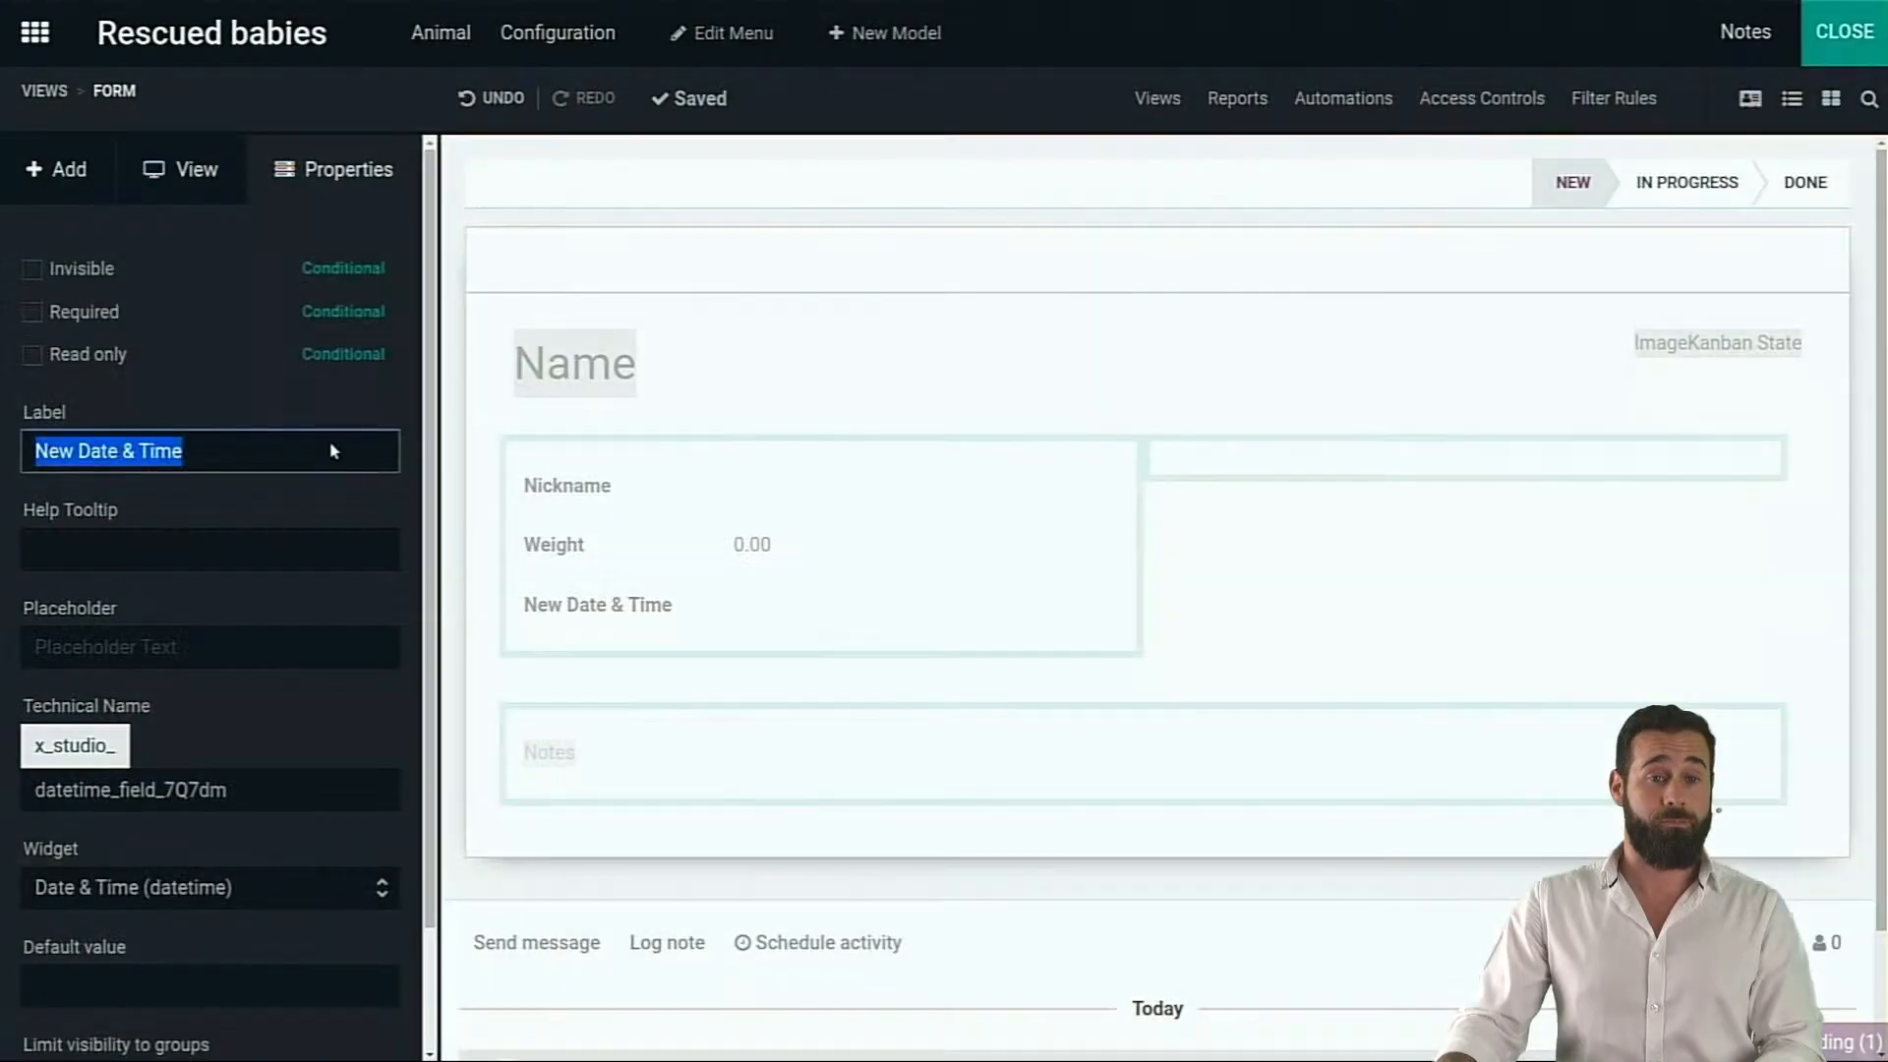
pyautogui.write('Rescued date')
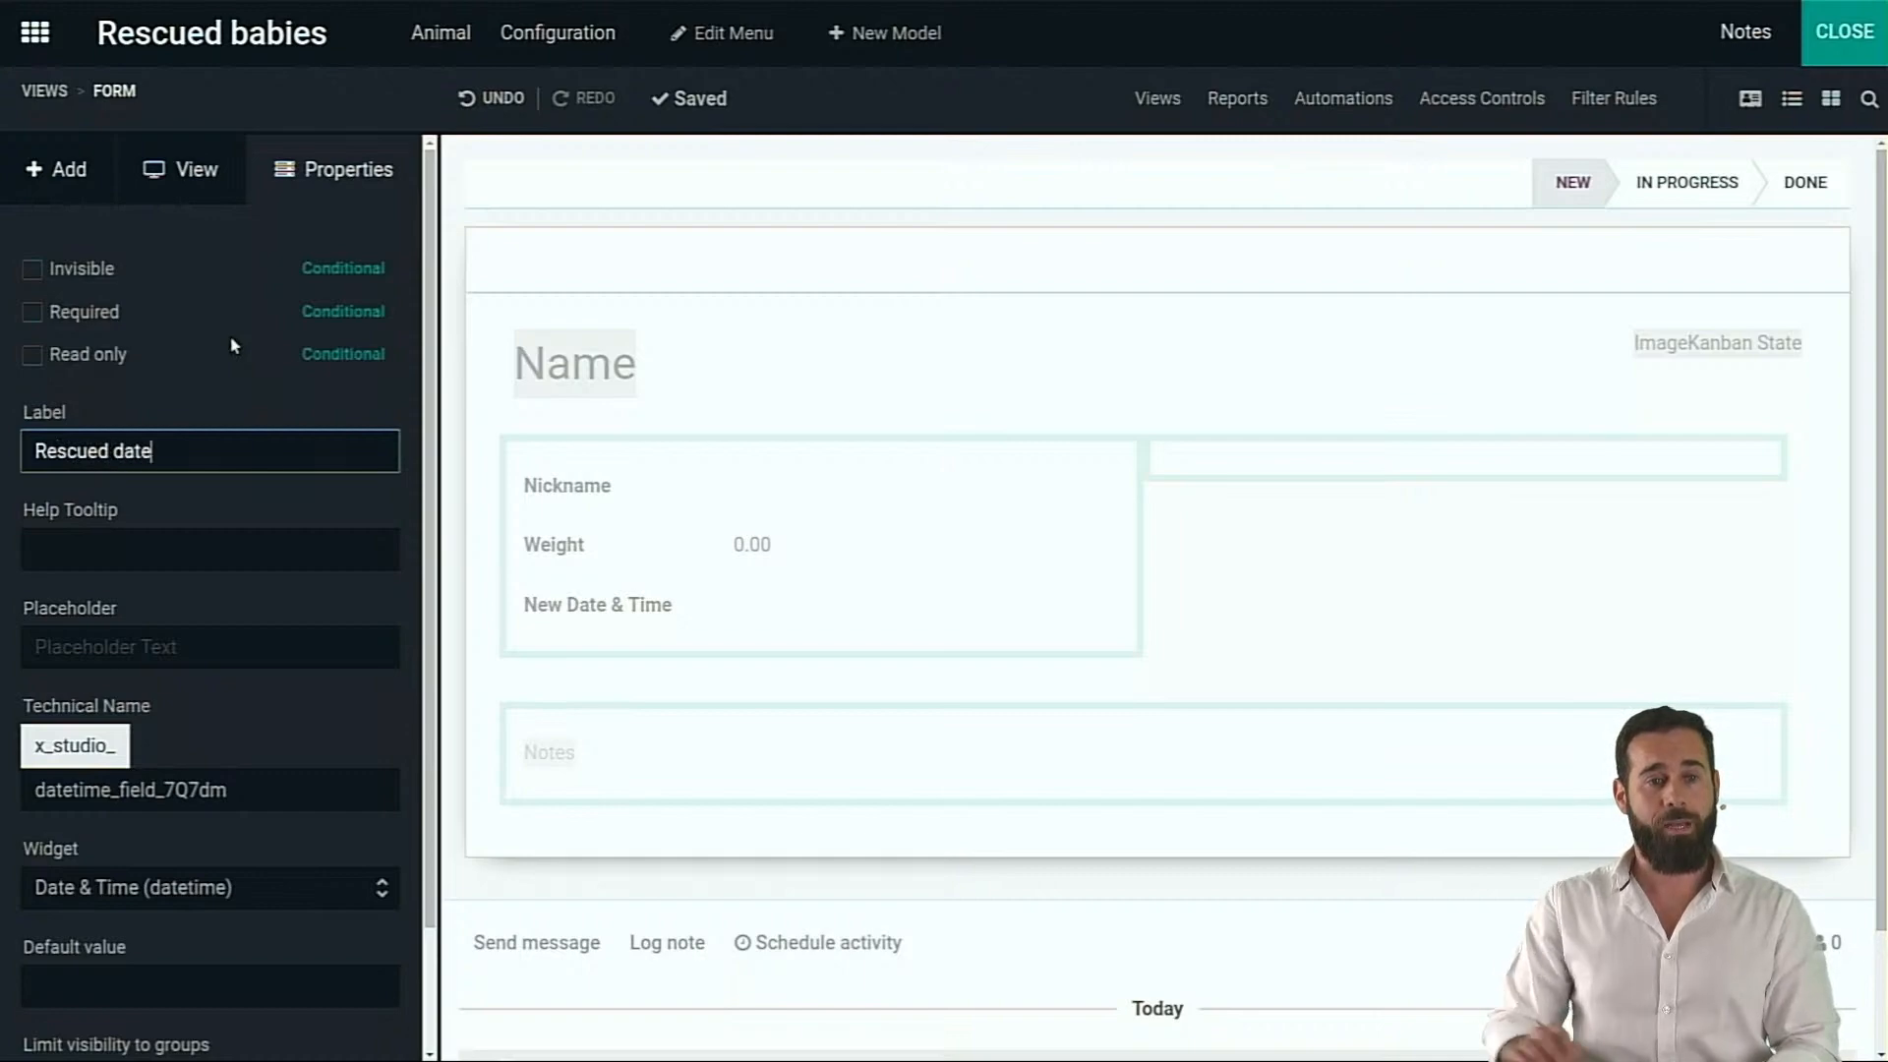
pyautogui.click(231, 340)
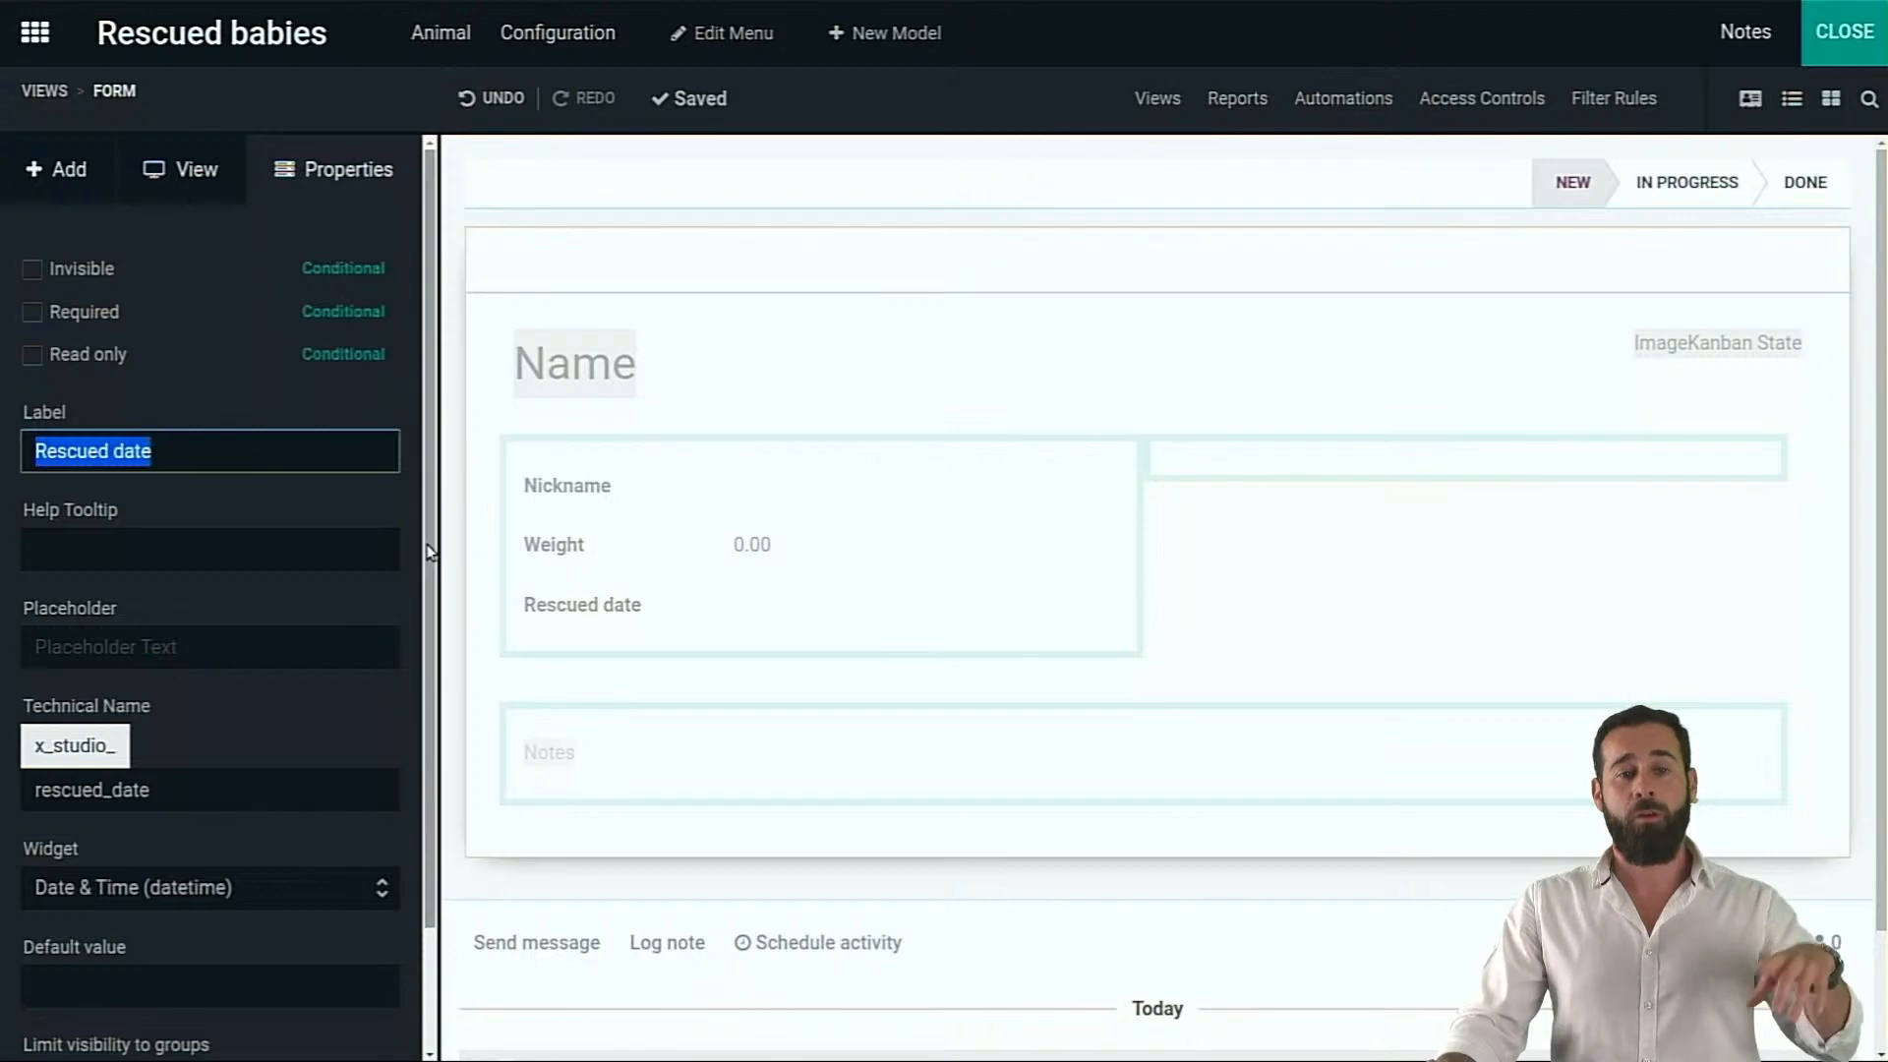
# Add a Selection field labelled "Gender" below Rescued date, with the possible values "Male", "Female\" and "Gender neutral"
pyautogui.click(54, 169)
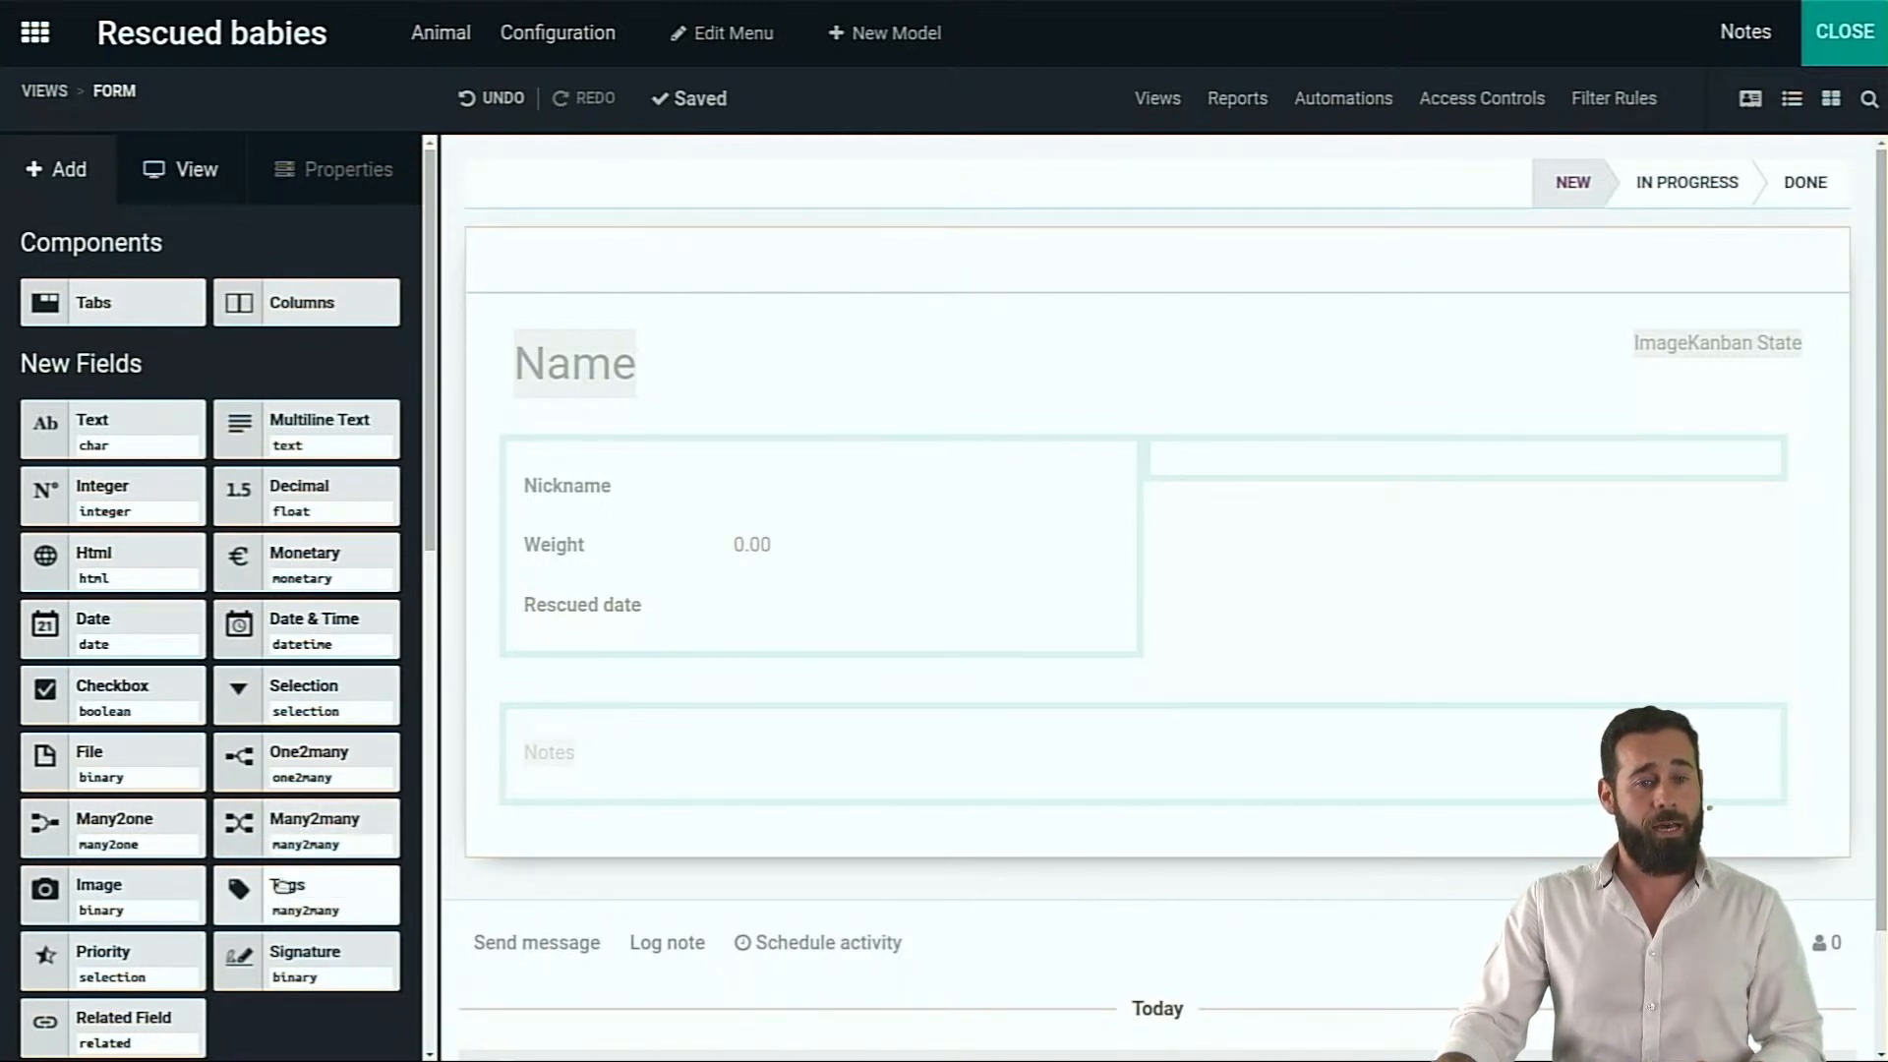
pyautogui.moveTo(285, 675); pyautogui.dragTo(610, 692)
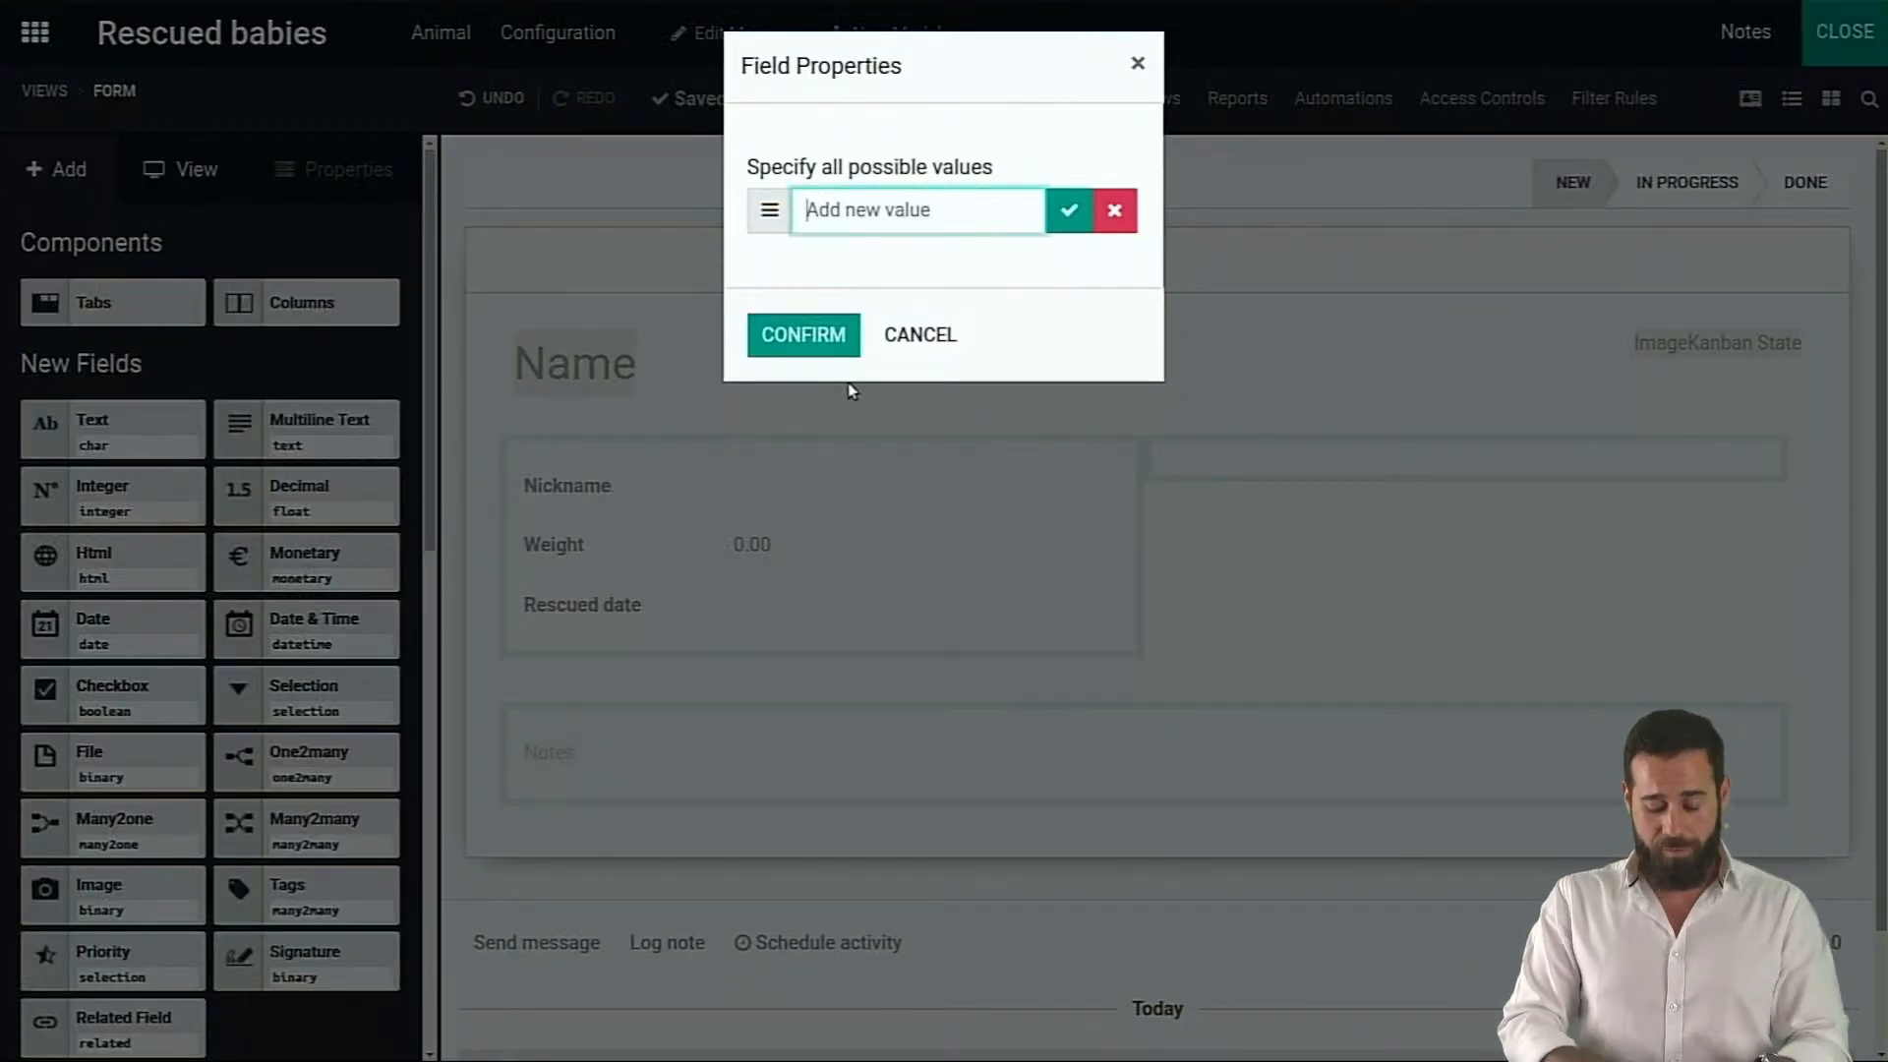
pyautogui.write('Male')
pyautogui.press('Return')
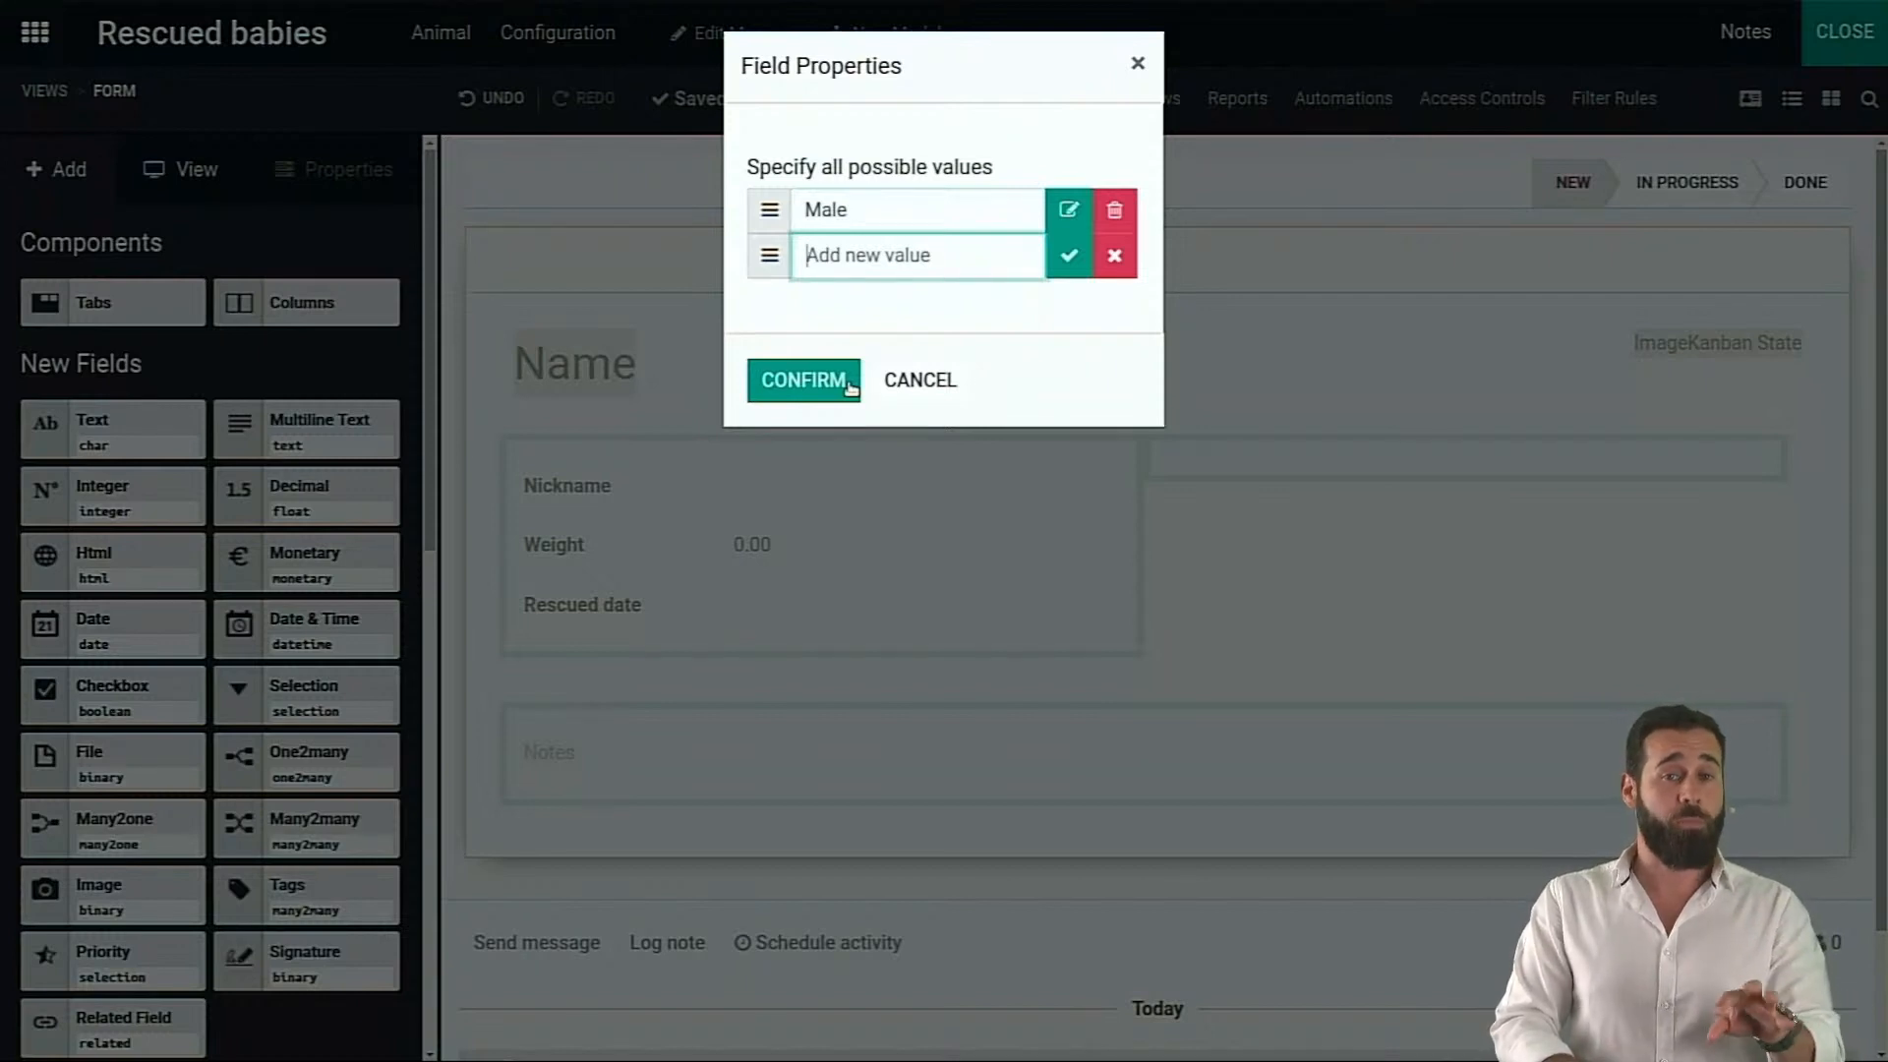
pyautogui.write('Femal')
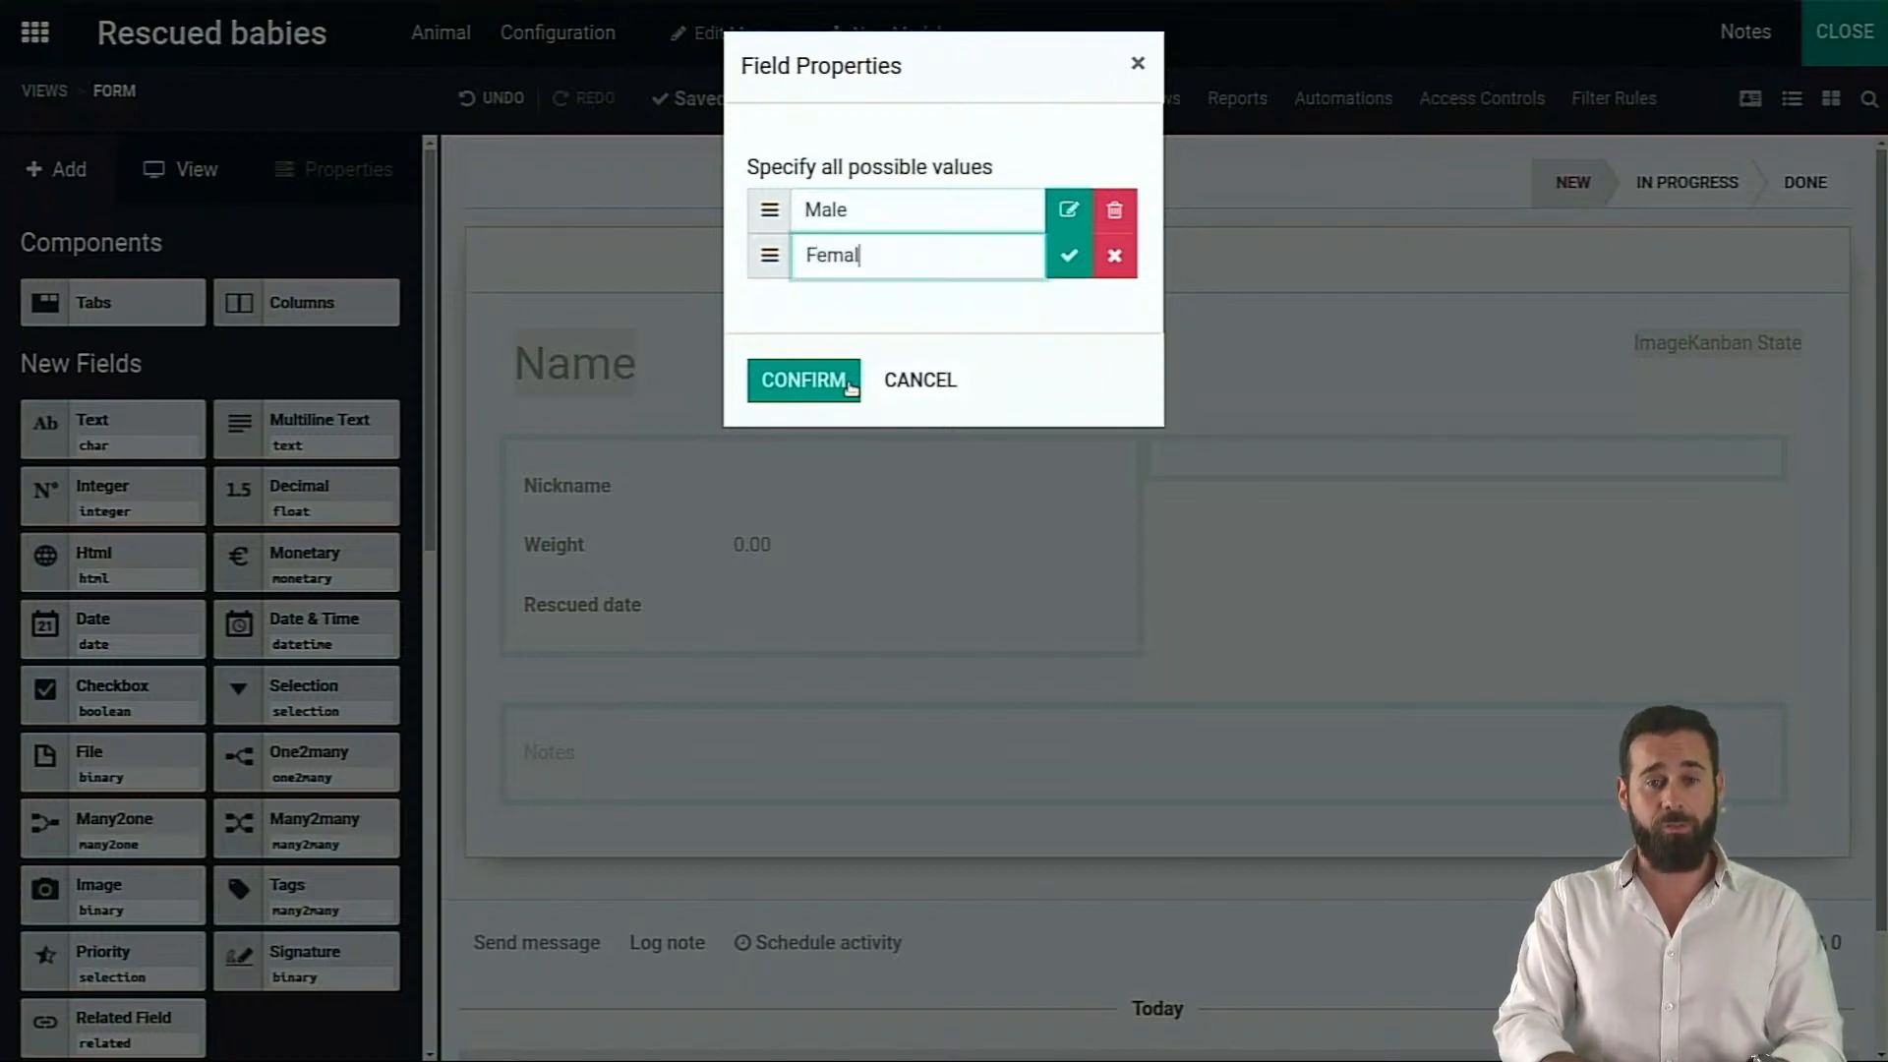
pyautogui.write('e\\')
pyautogui.press('Return')
pyautogui.write('Gend')
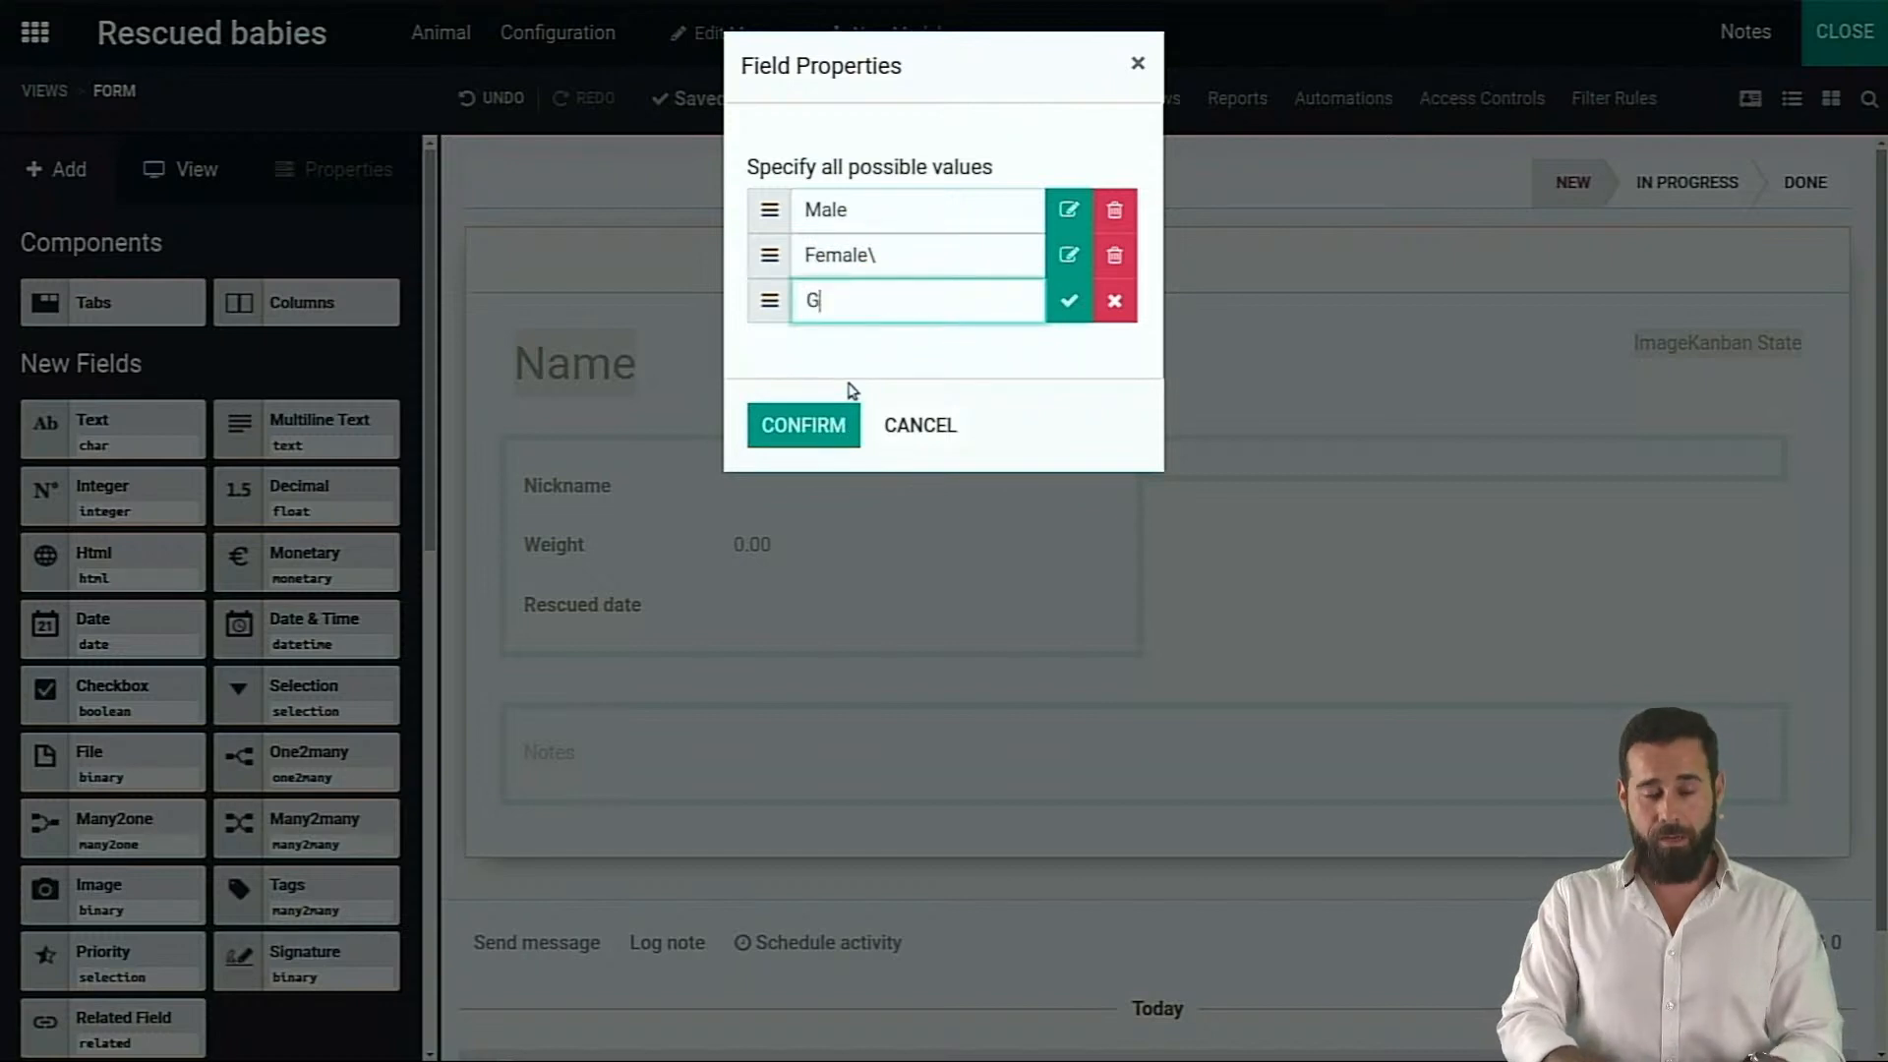
pyautogui.write('ral')
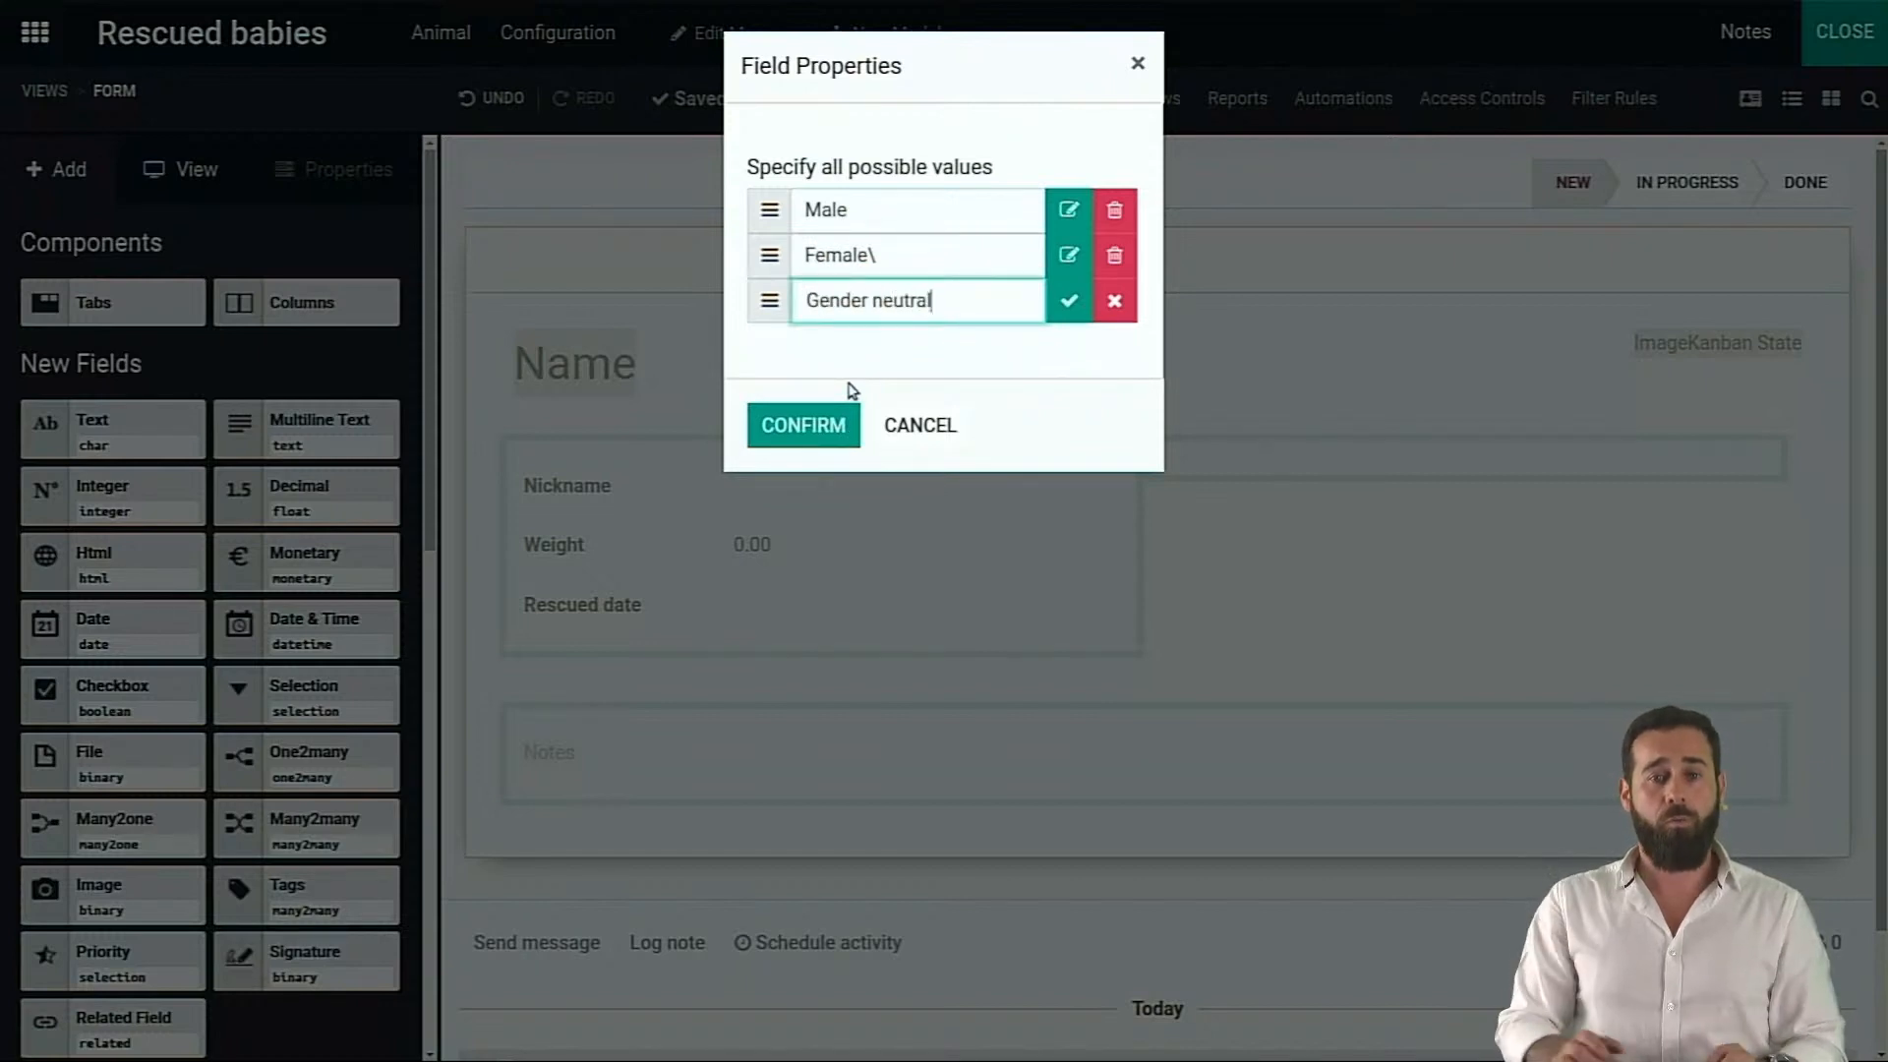
pyautogui.click(799, 433)
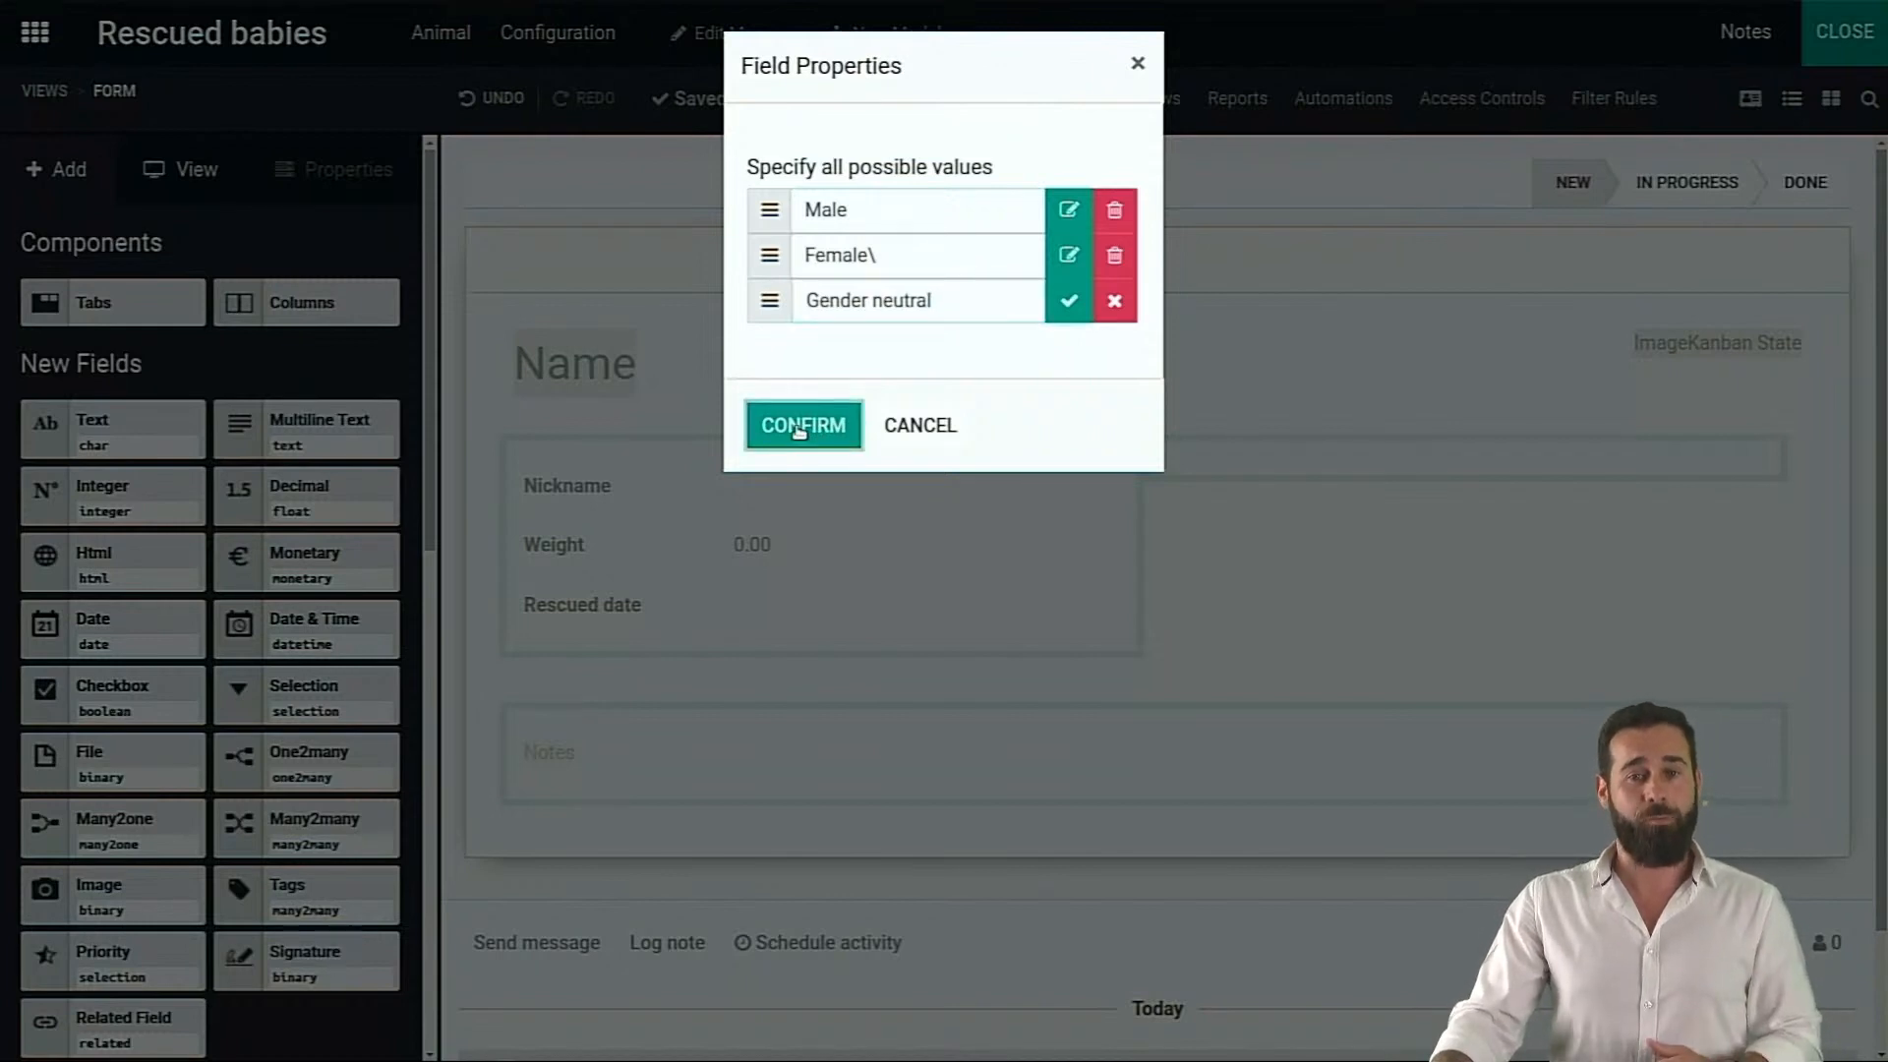
pyautogui.click(799, 431)
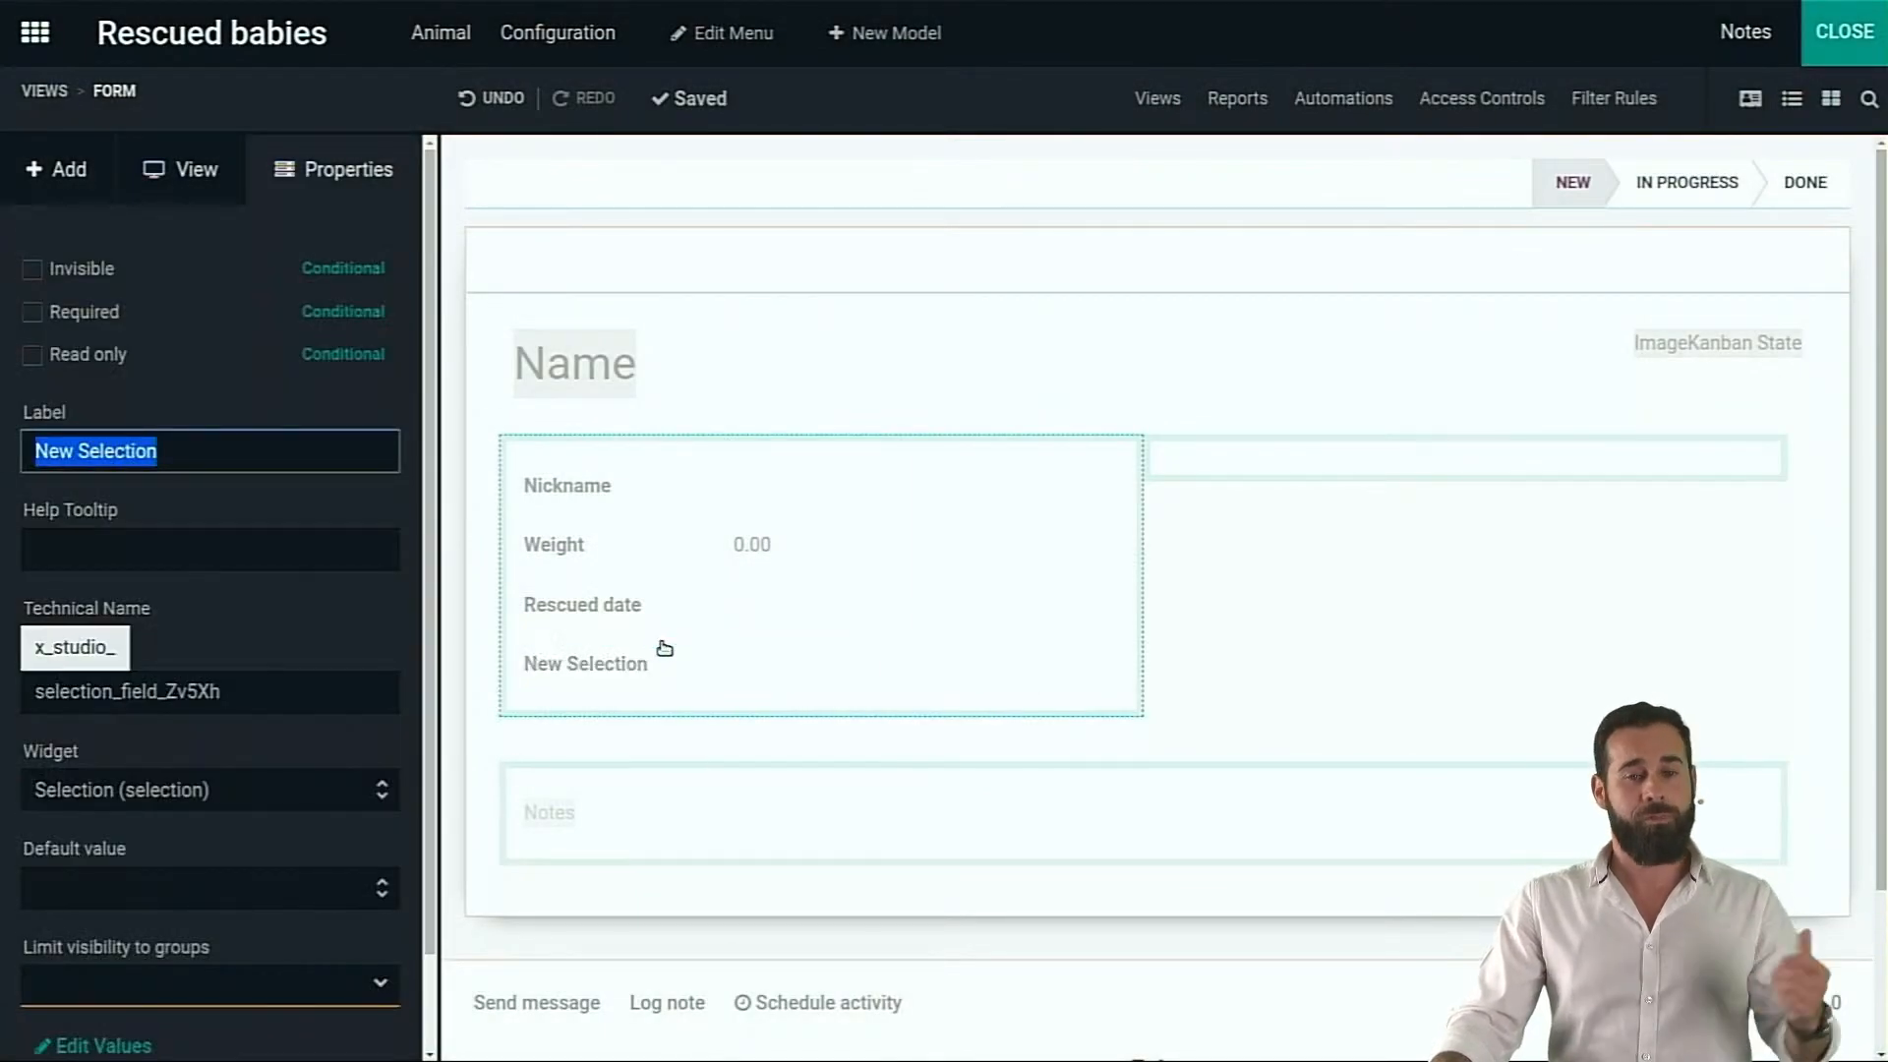
pyautogui.write('Gender')
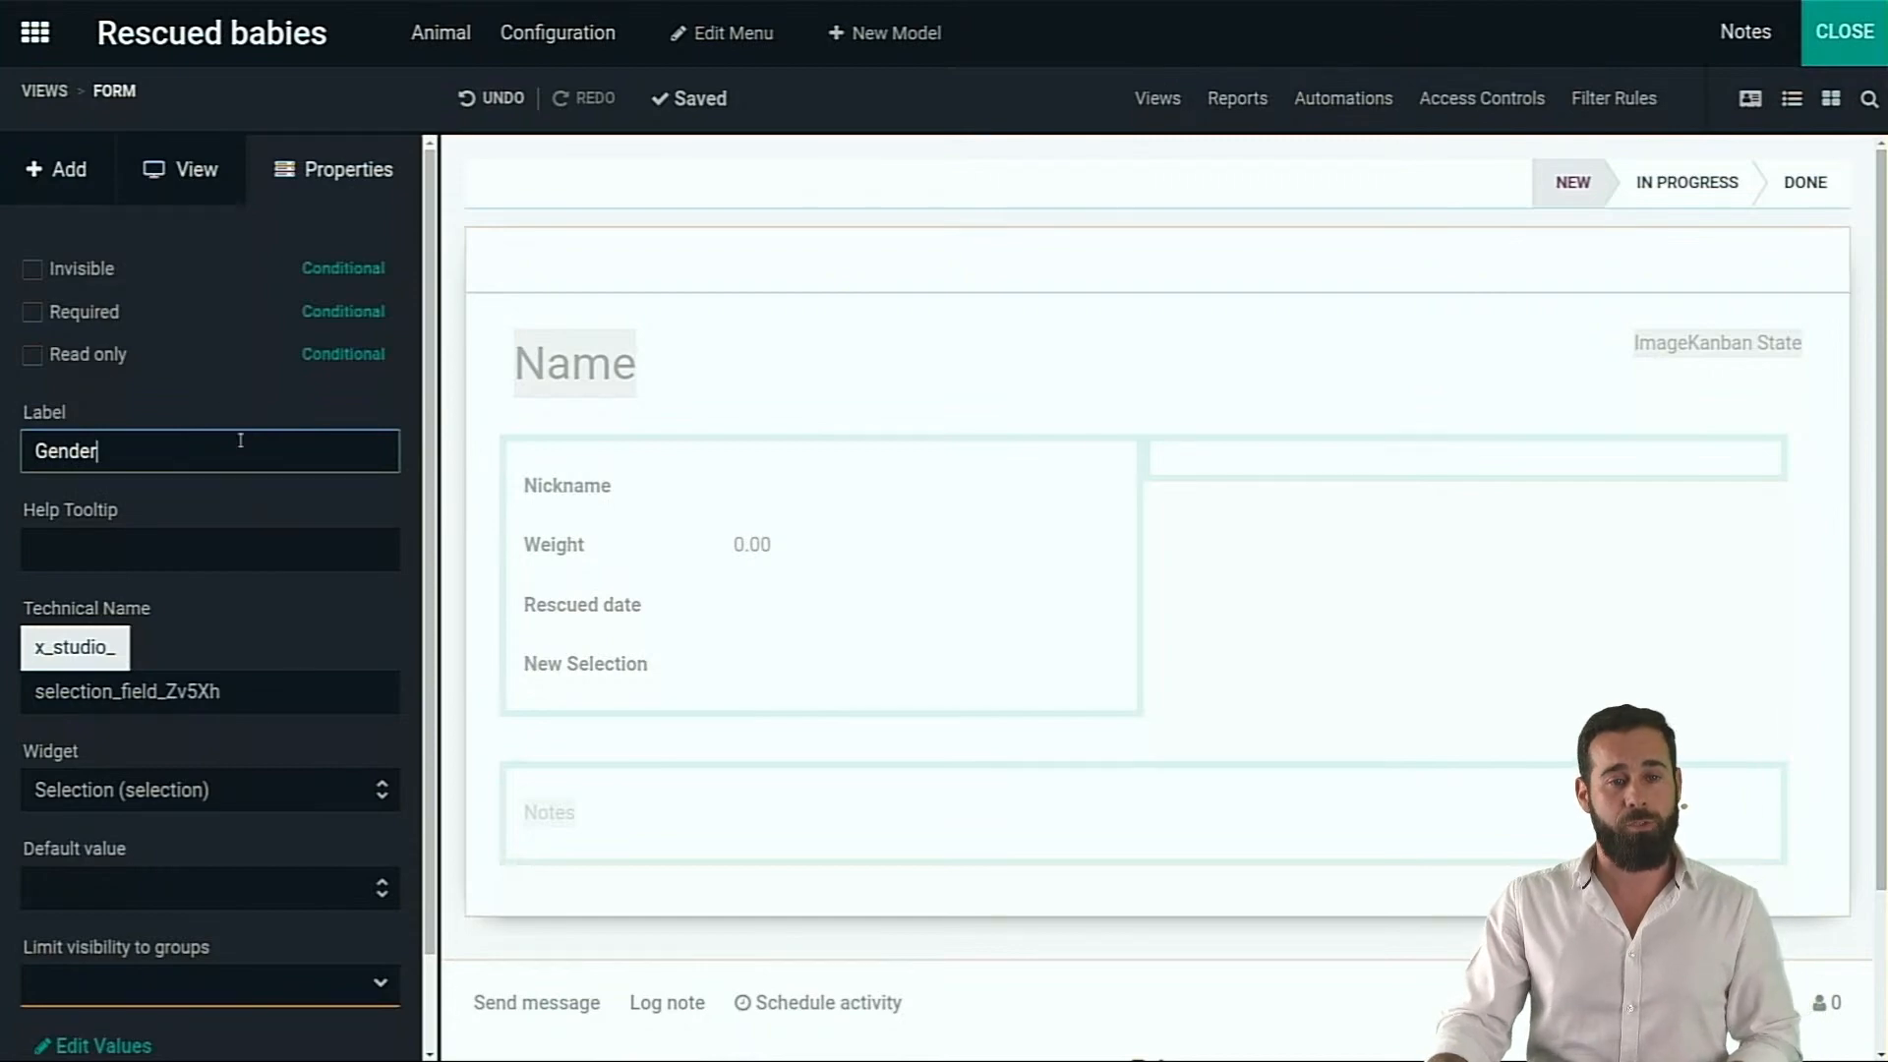
pyautogui.click(297, 424)
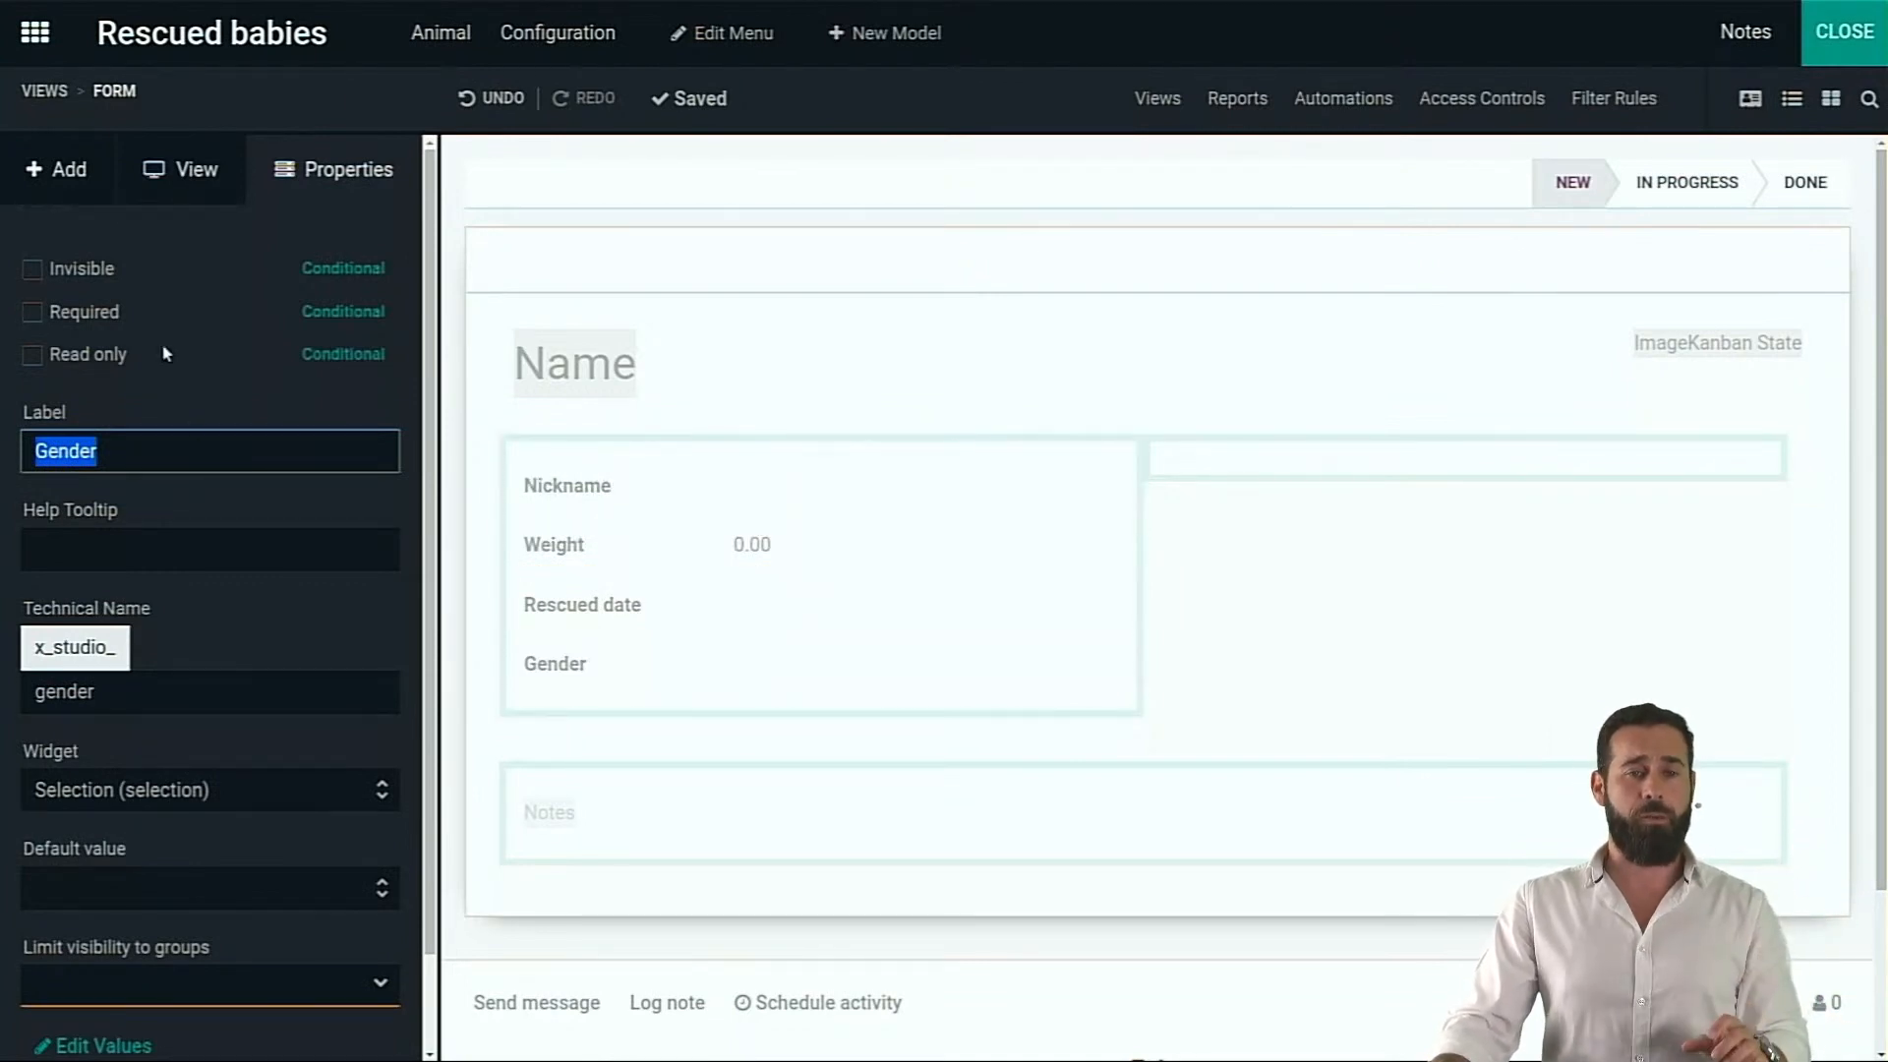
# Add a Many2one field related to the Employee model in the second column of the Animal form
pyautogui.click(47, 183)
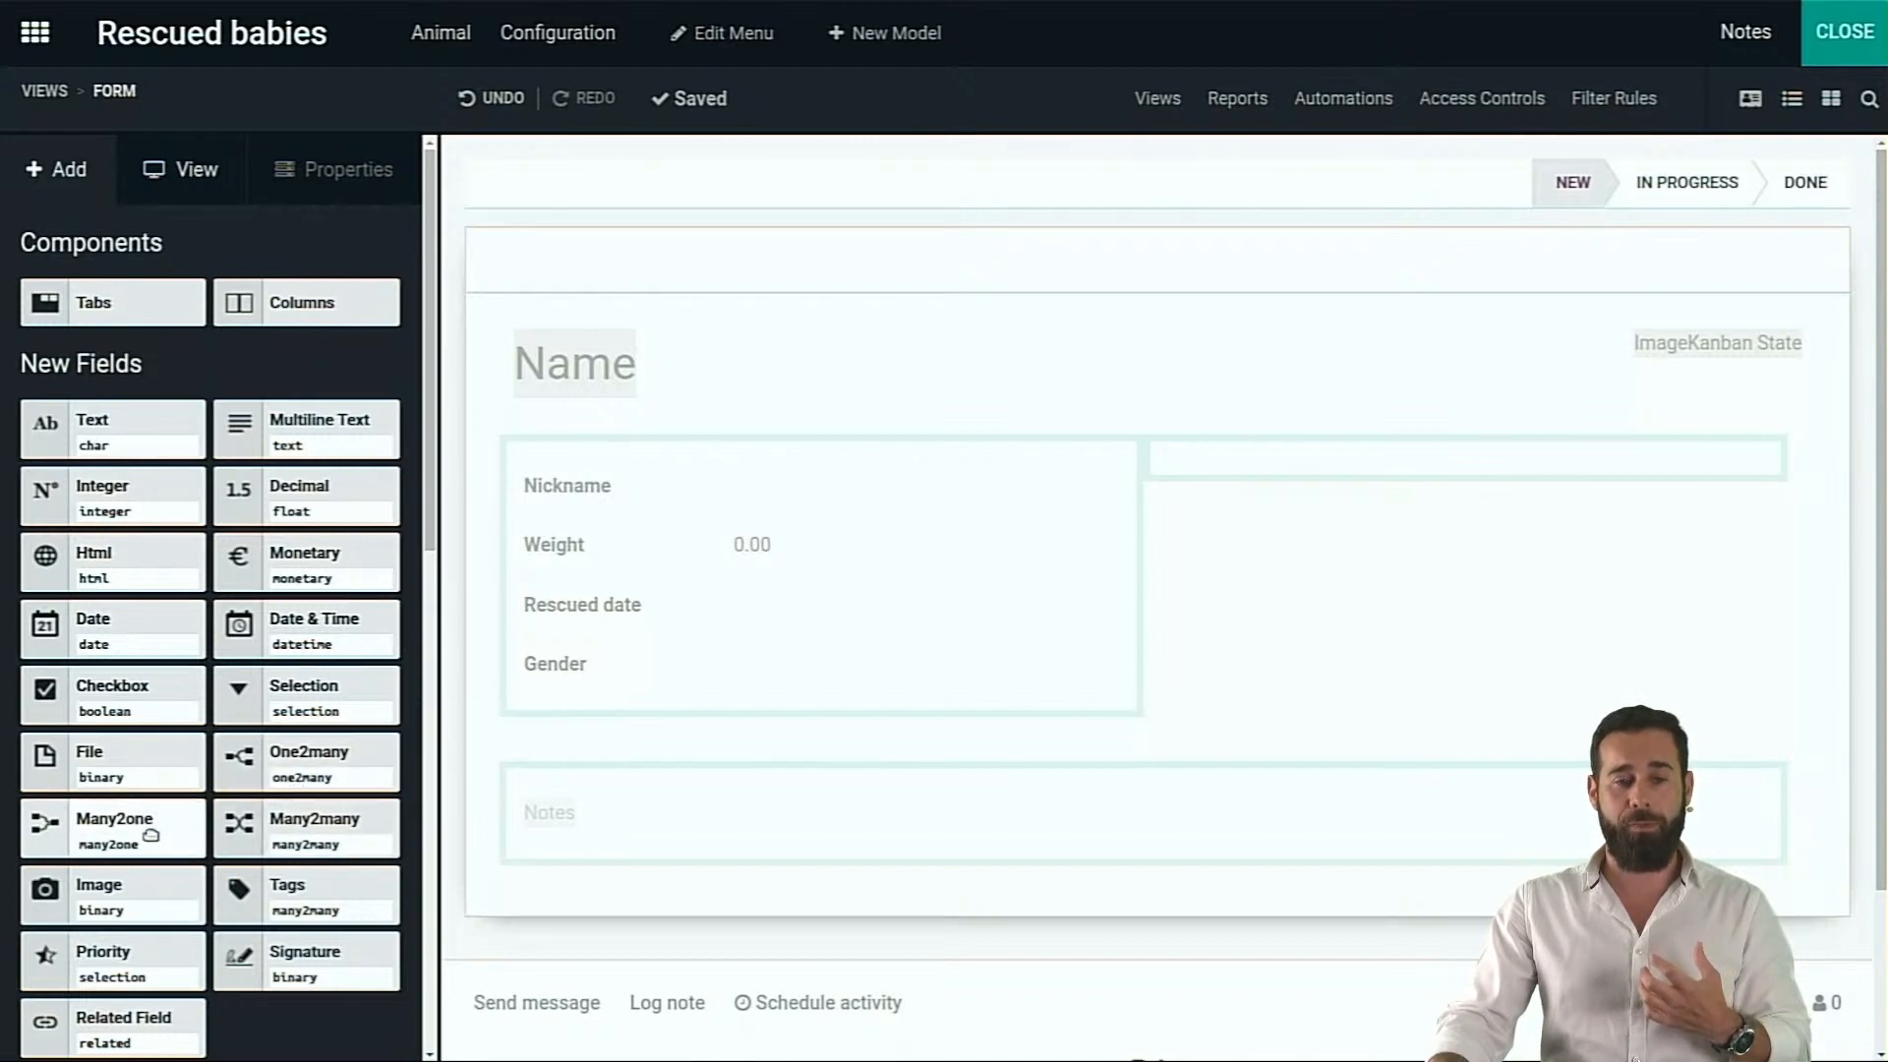
pyautogui.moveTo(116, 836); pyautogui.dragTo(1332, 500)
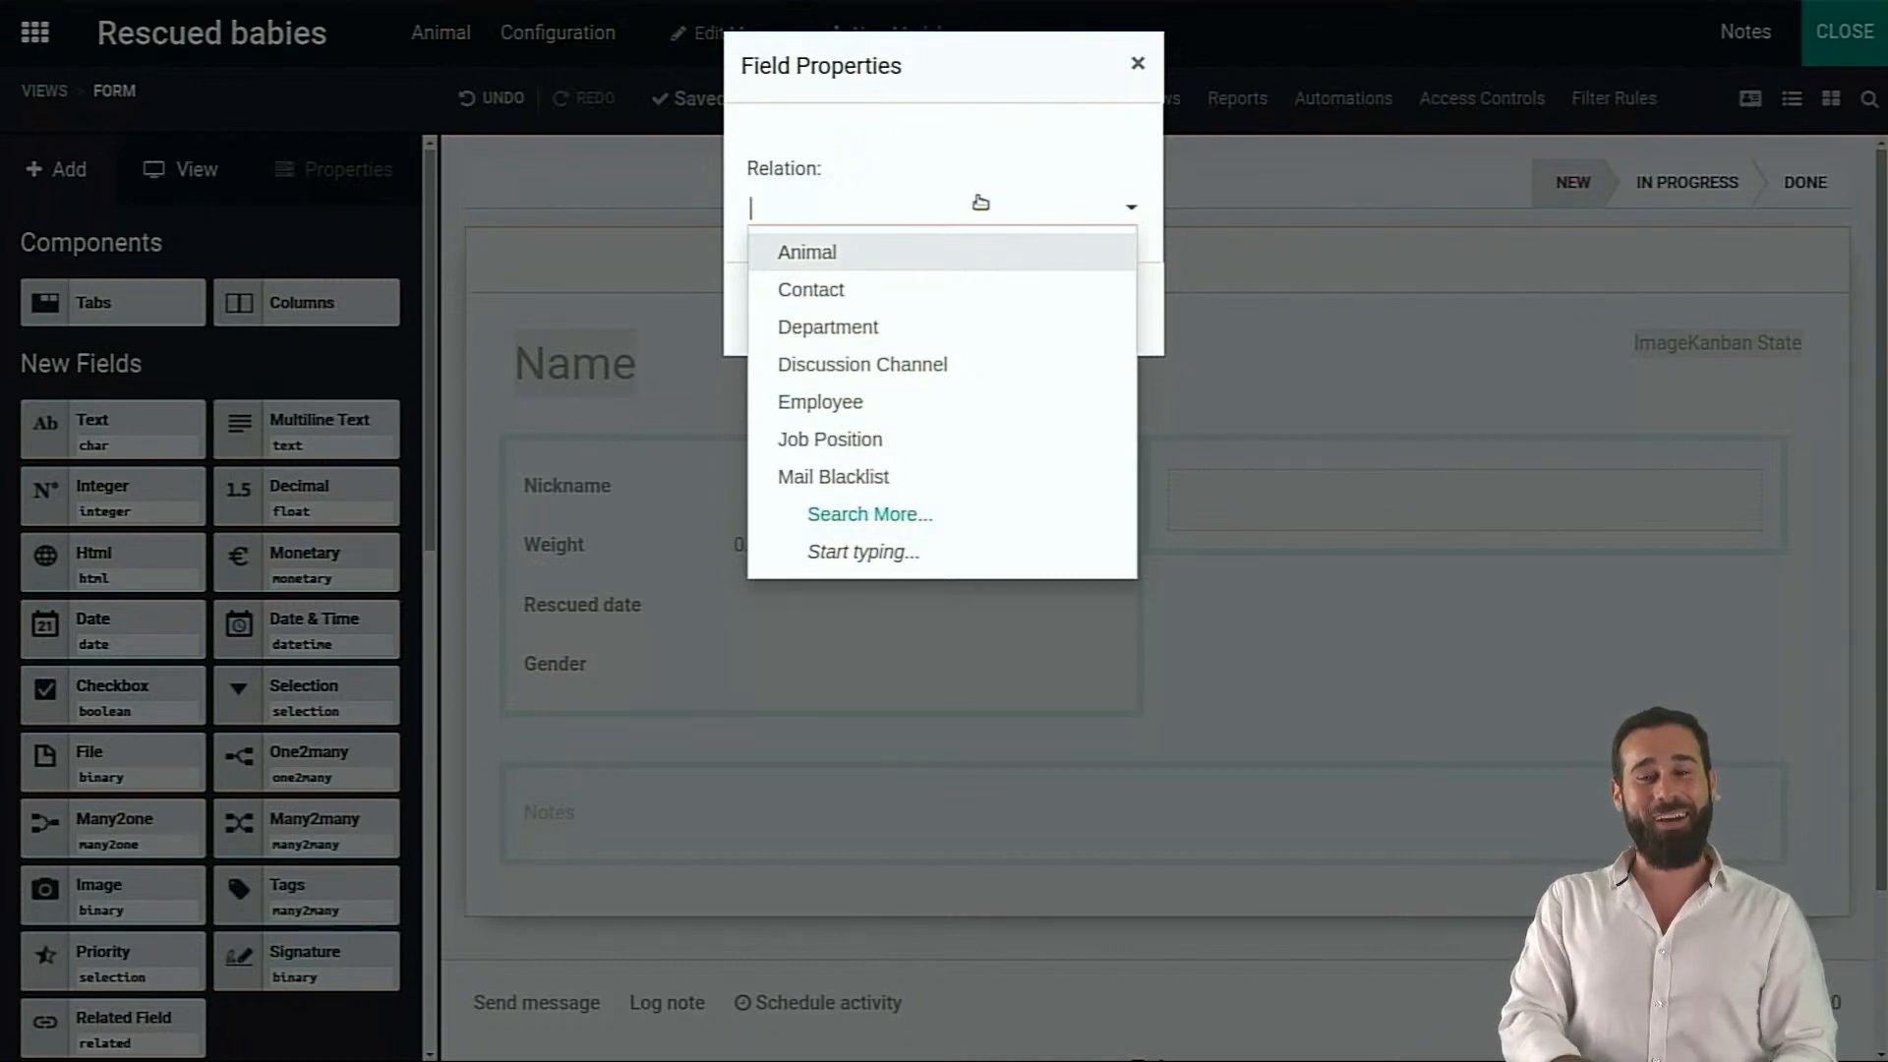
pyautogui.write('emplo')
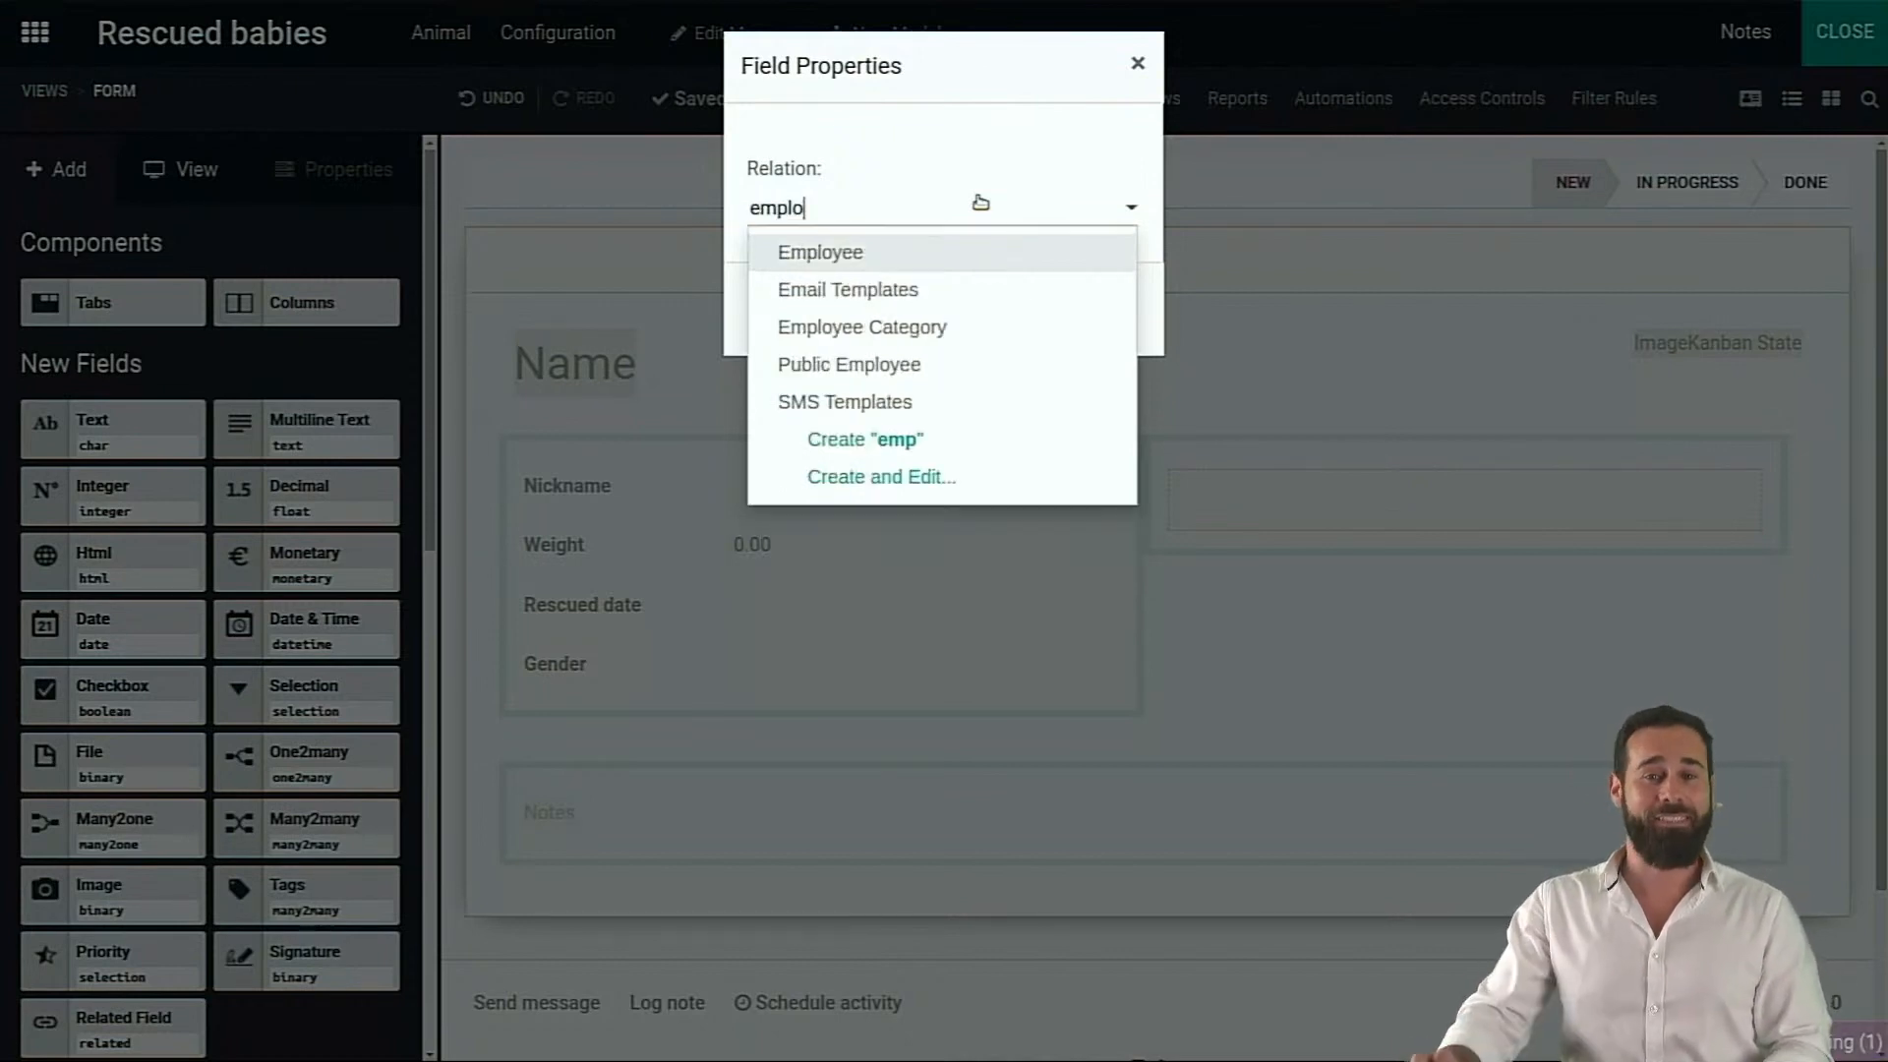
pyautogui.click(932, 252)
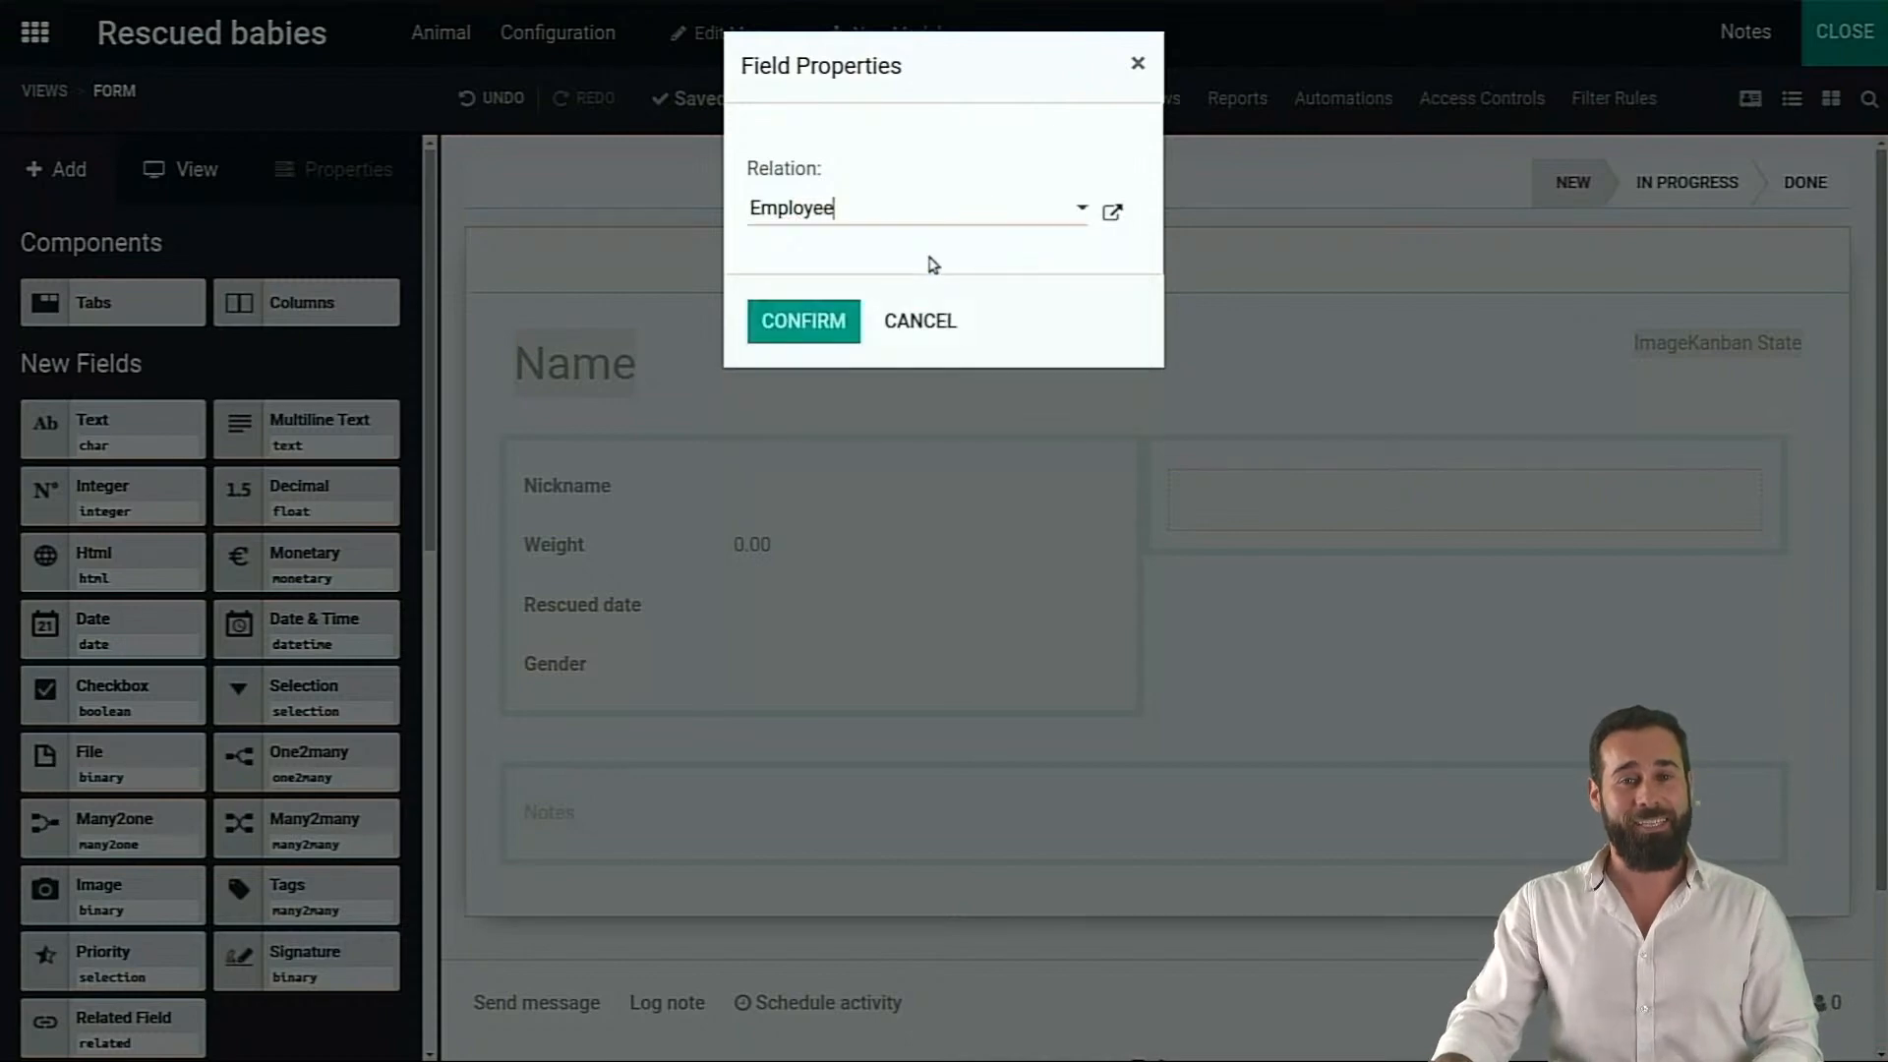
pyautogui.click(802, 321)
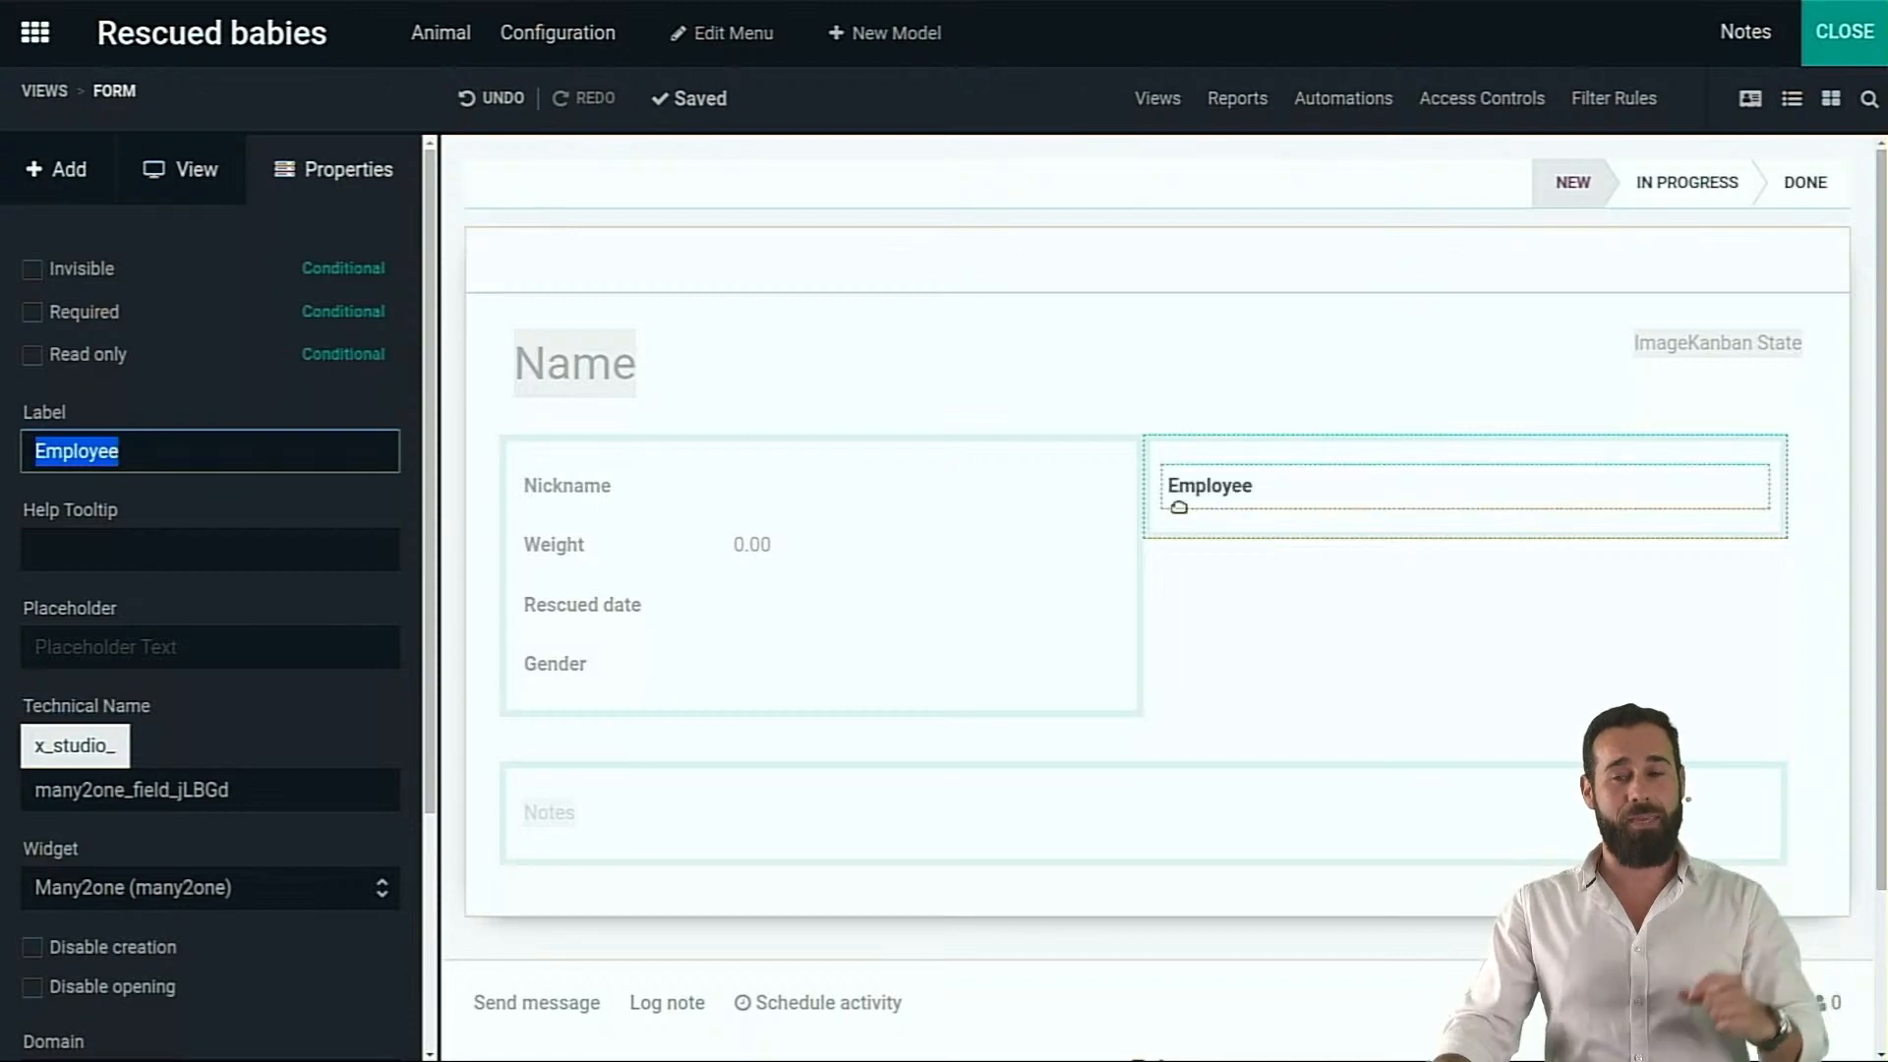
# Label the Employee relation field "Vet in charge" and disable creation of records from it
pyautogui.write('Vet i')
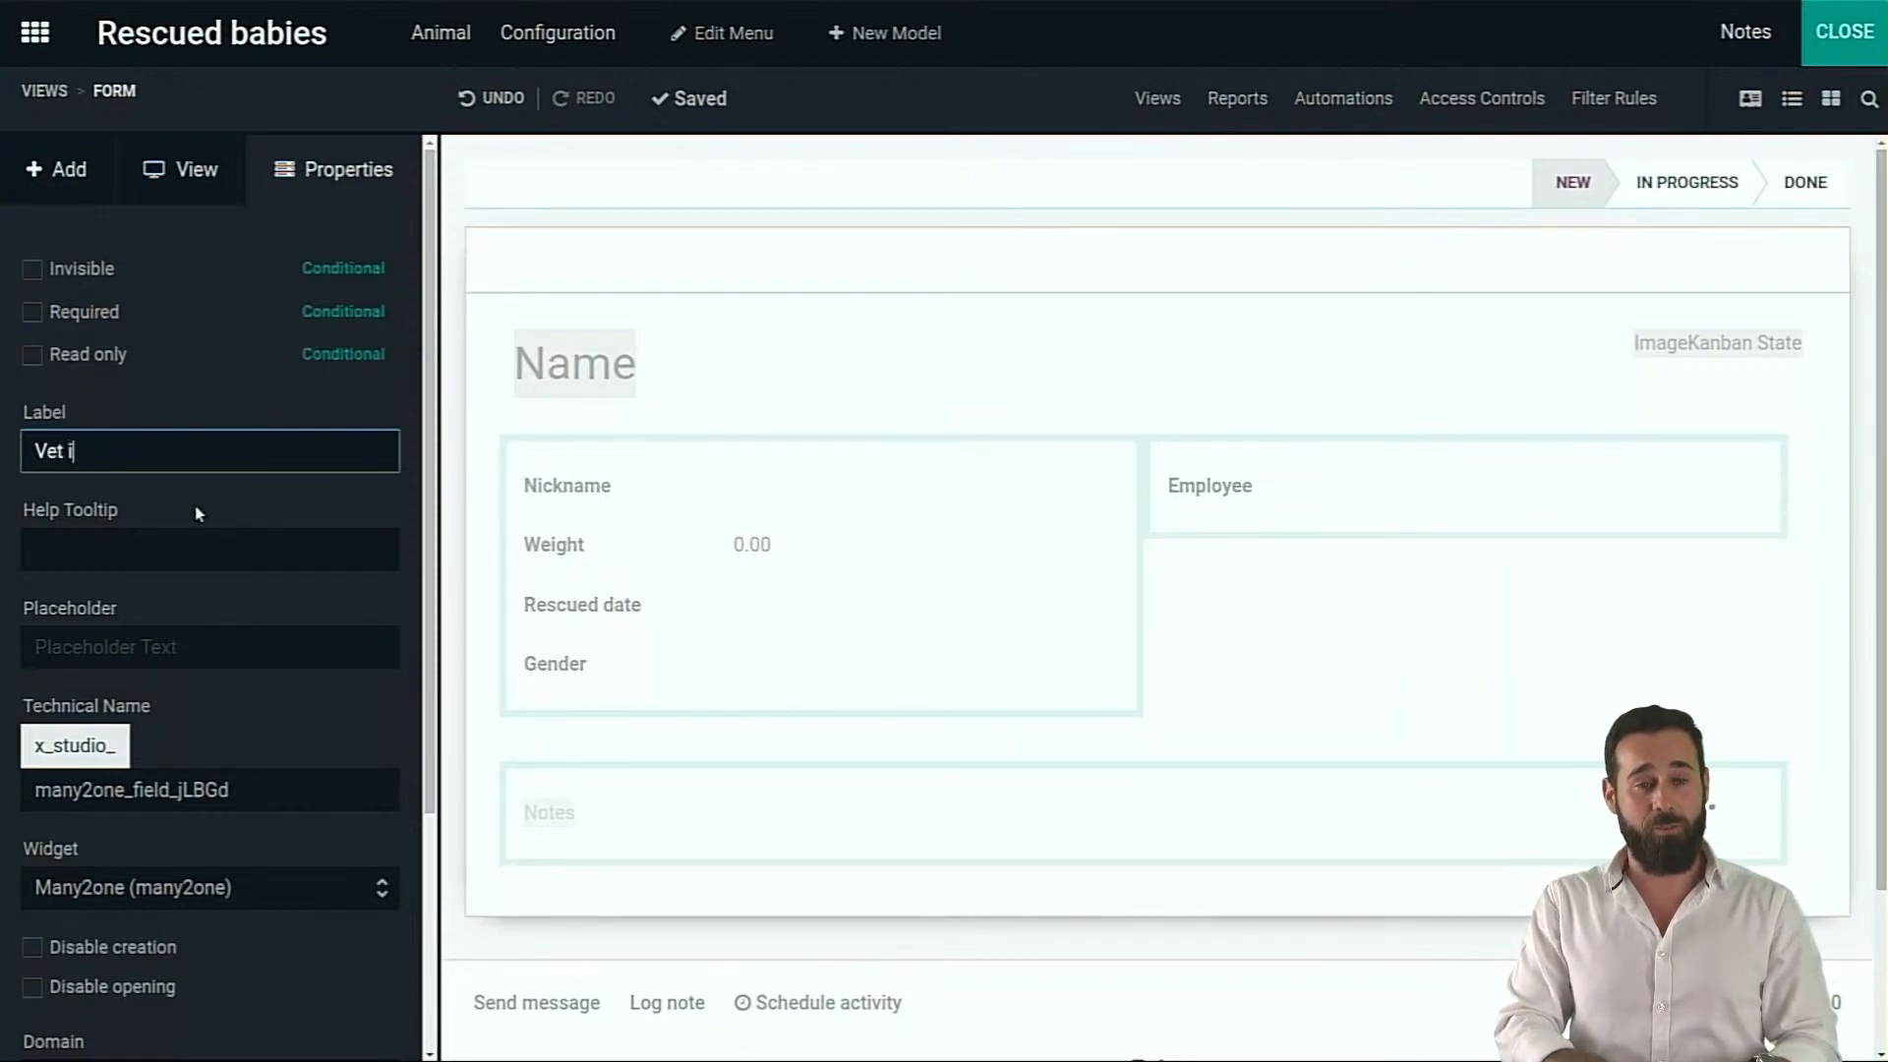
pyautogui.write('n charge')
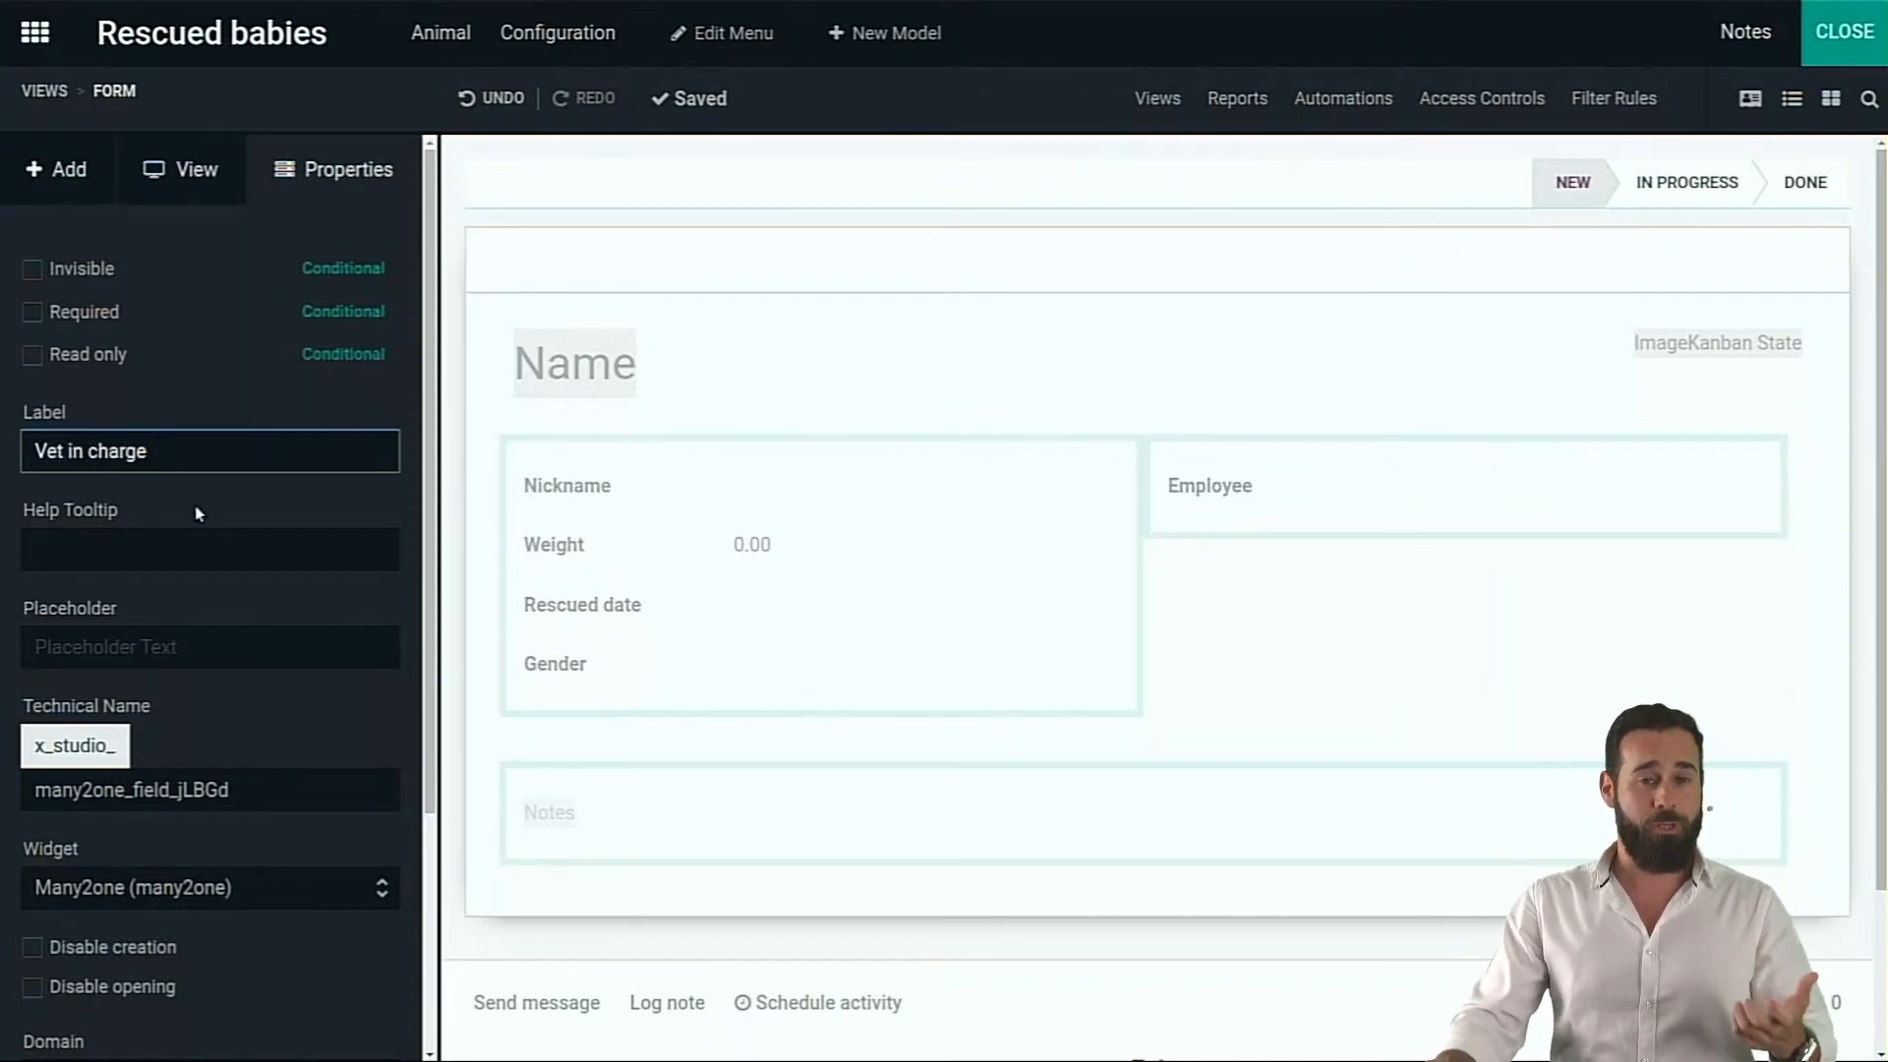
pyautogui.press('Return')
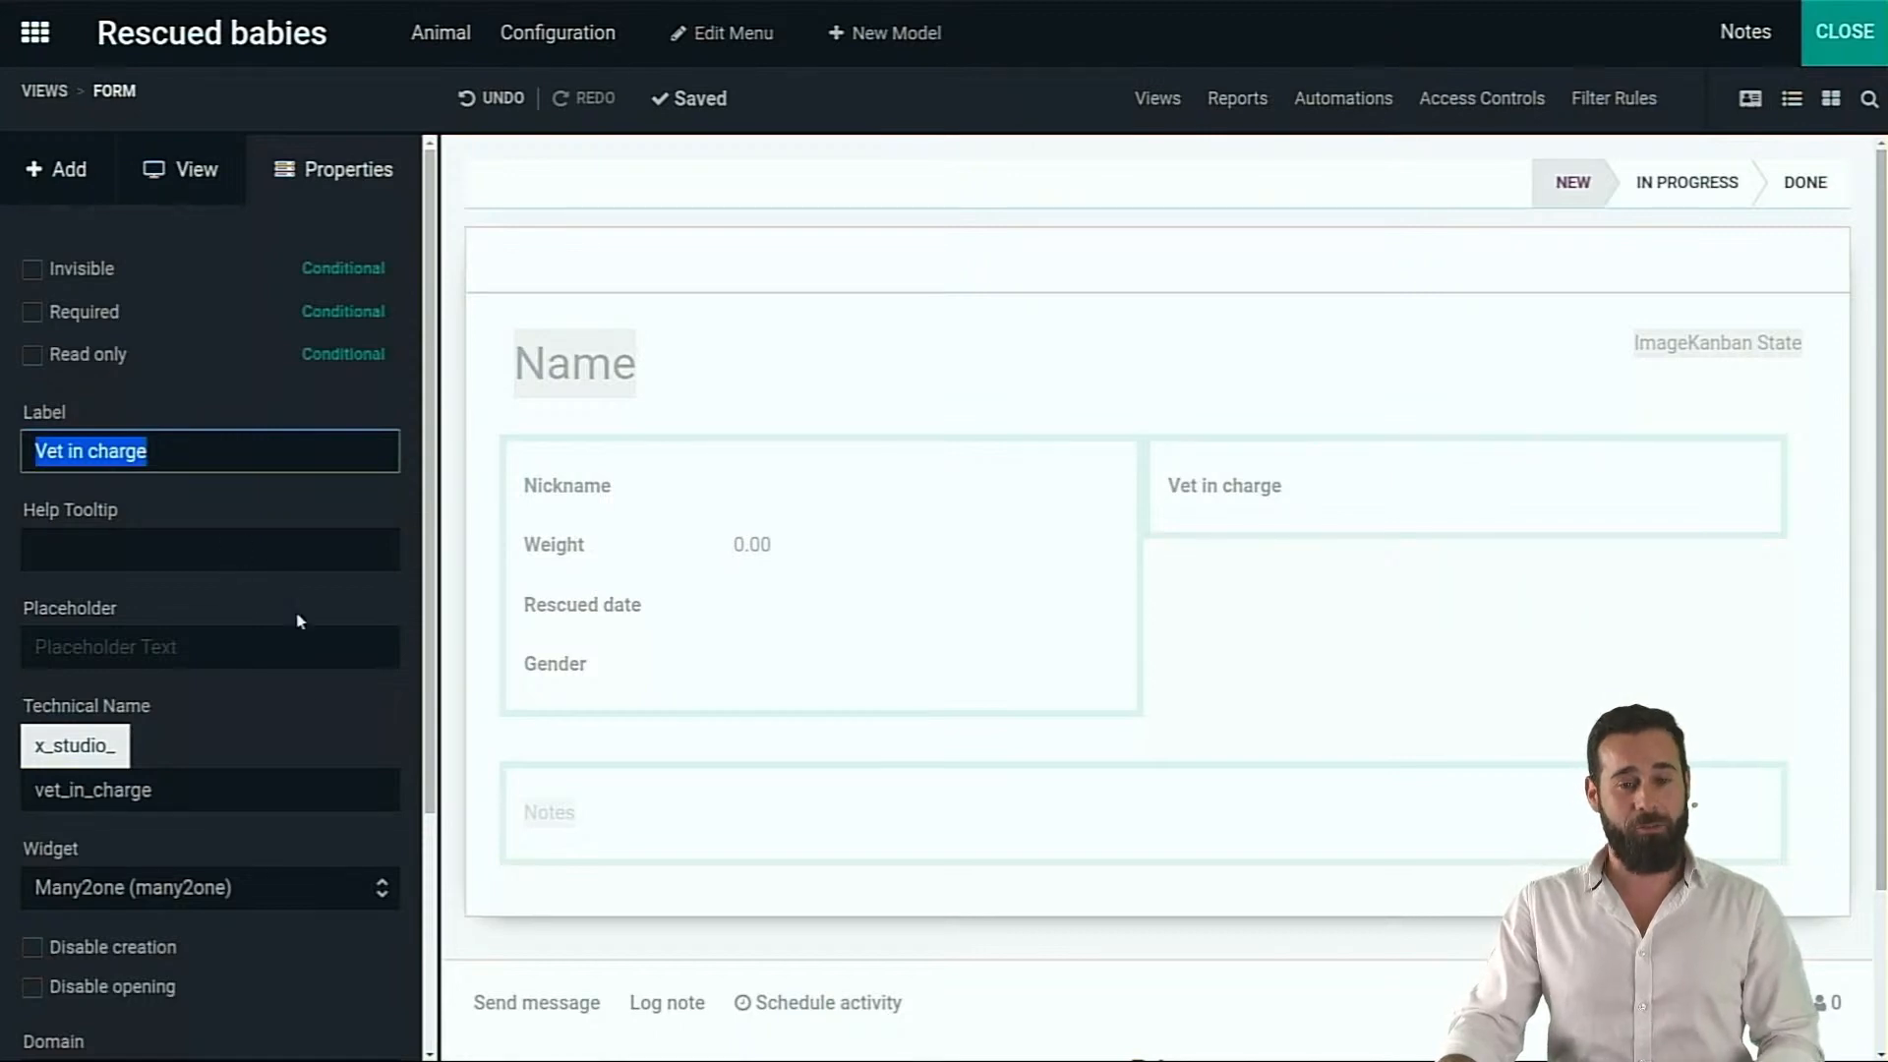
pyautogui.scroll(-3, 300, 732)
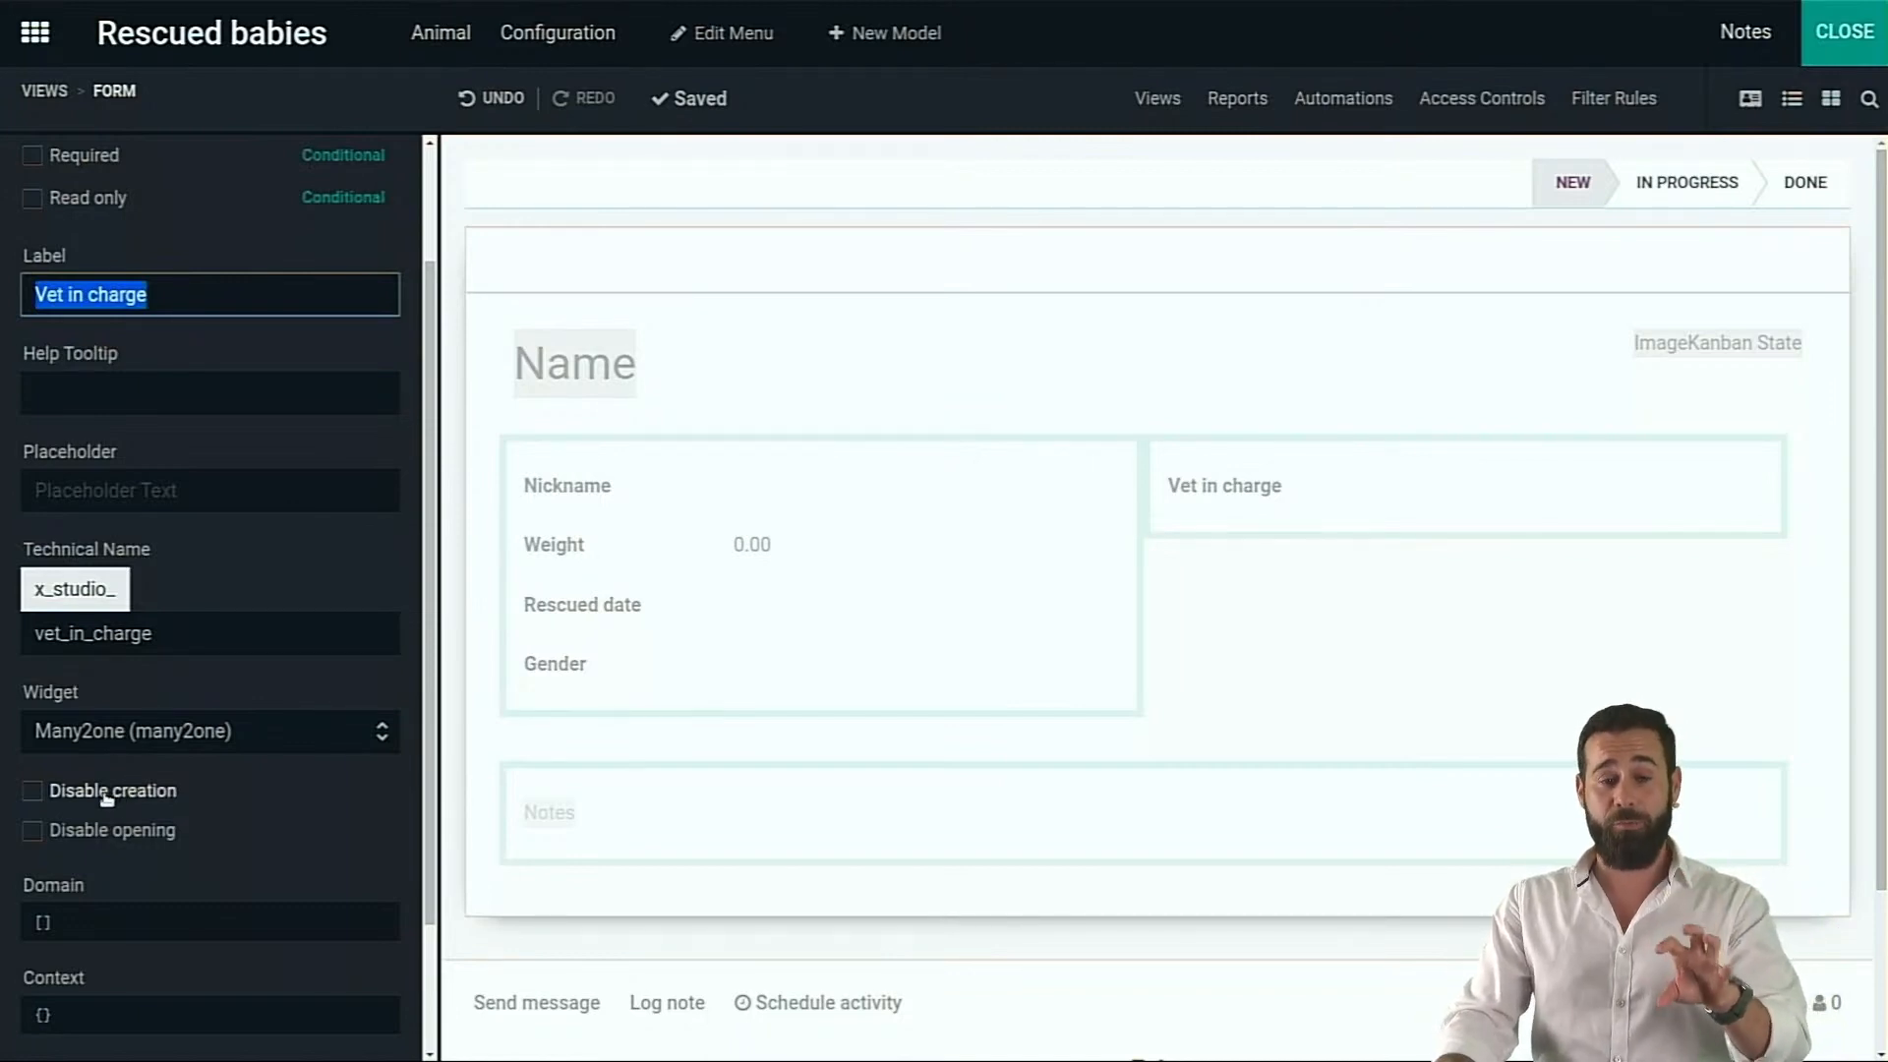
pyautogui.click(35, 799)
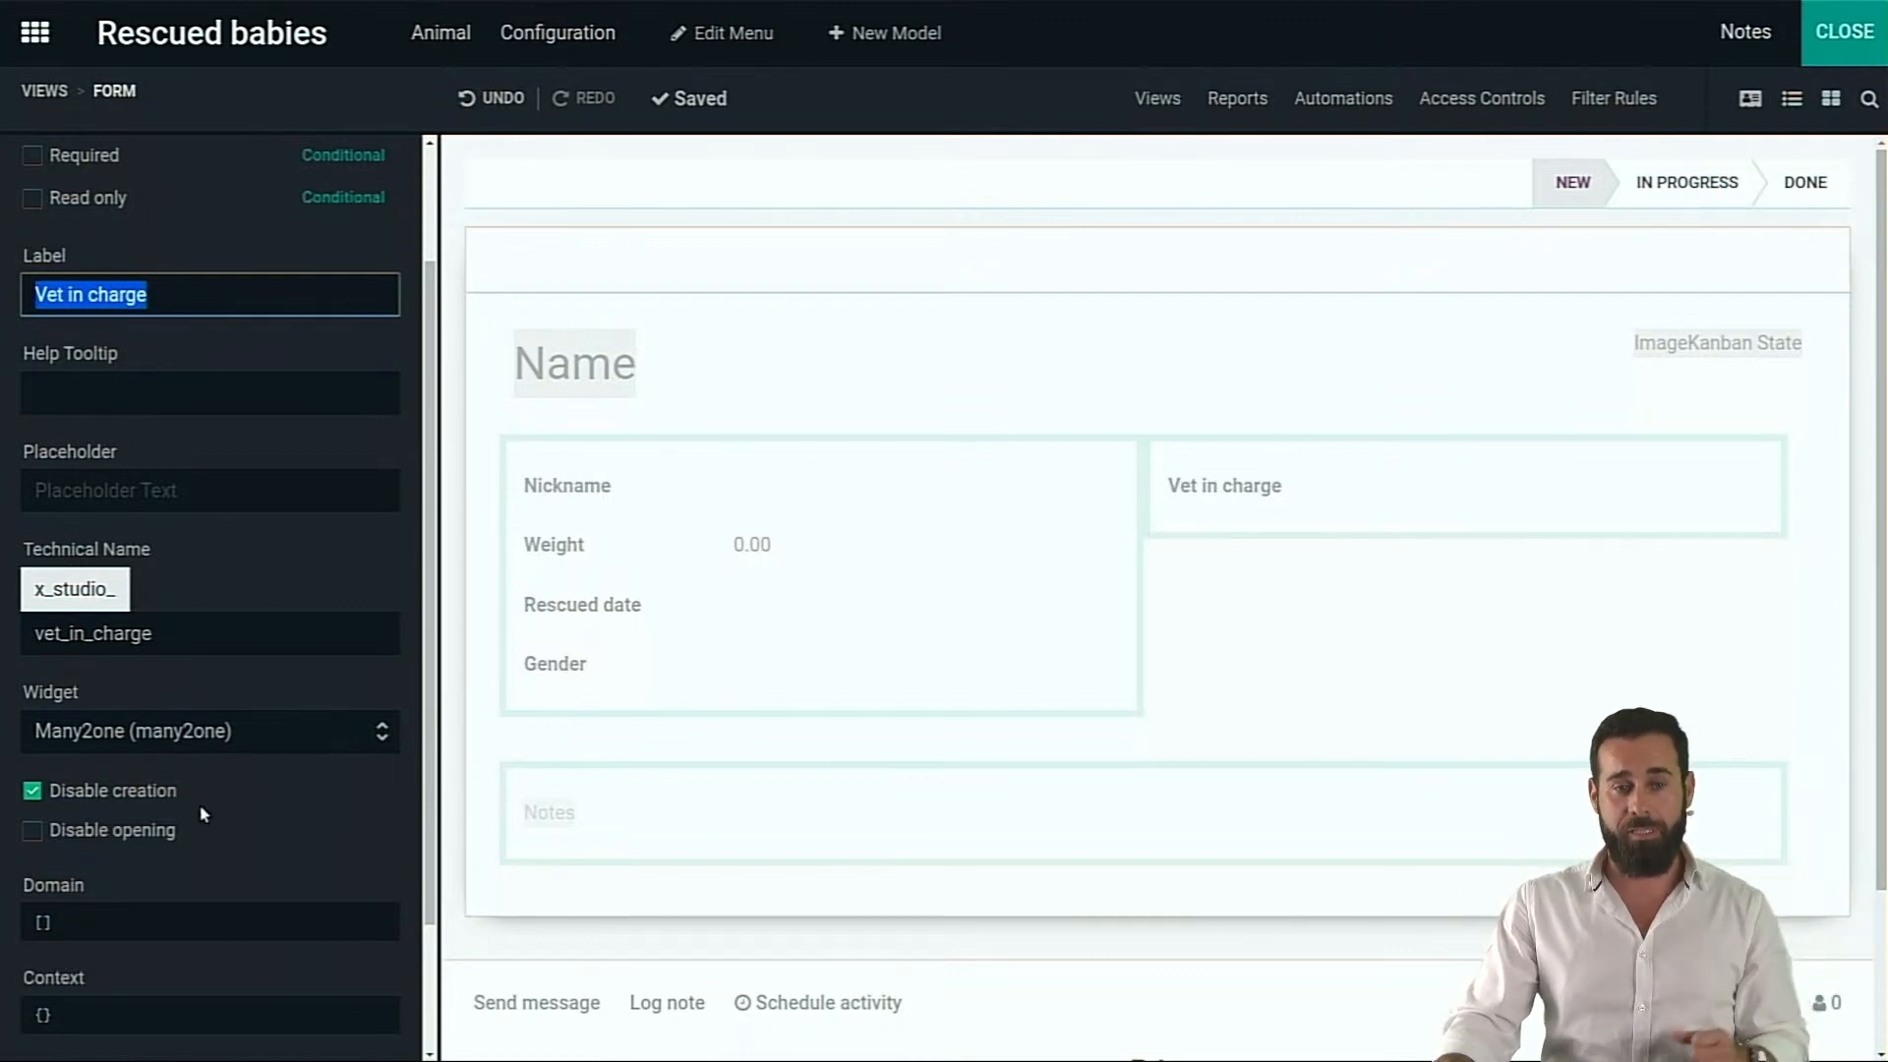
# Restrict the Vet in charge field with a domain rule matching records whose Job Title contains "Vet"
pyautogui.click(175, 922)
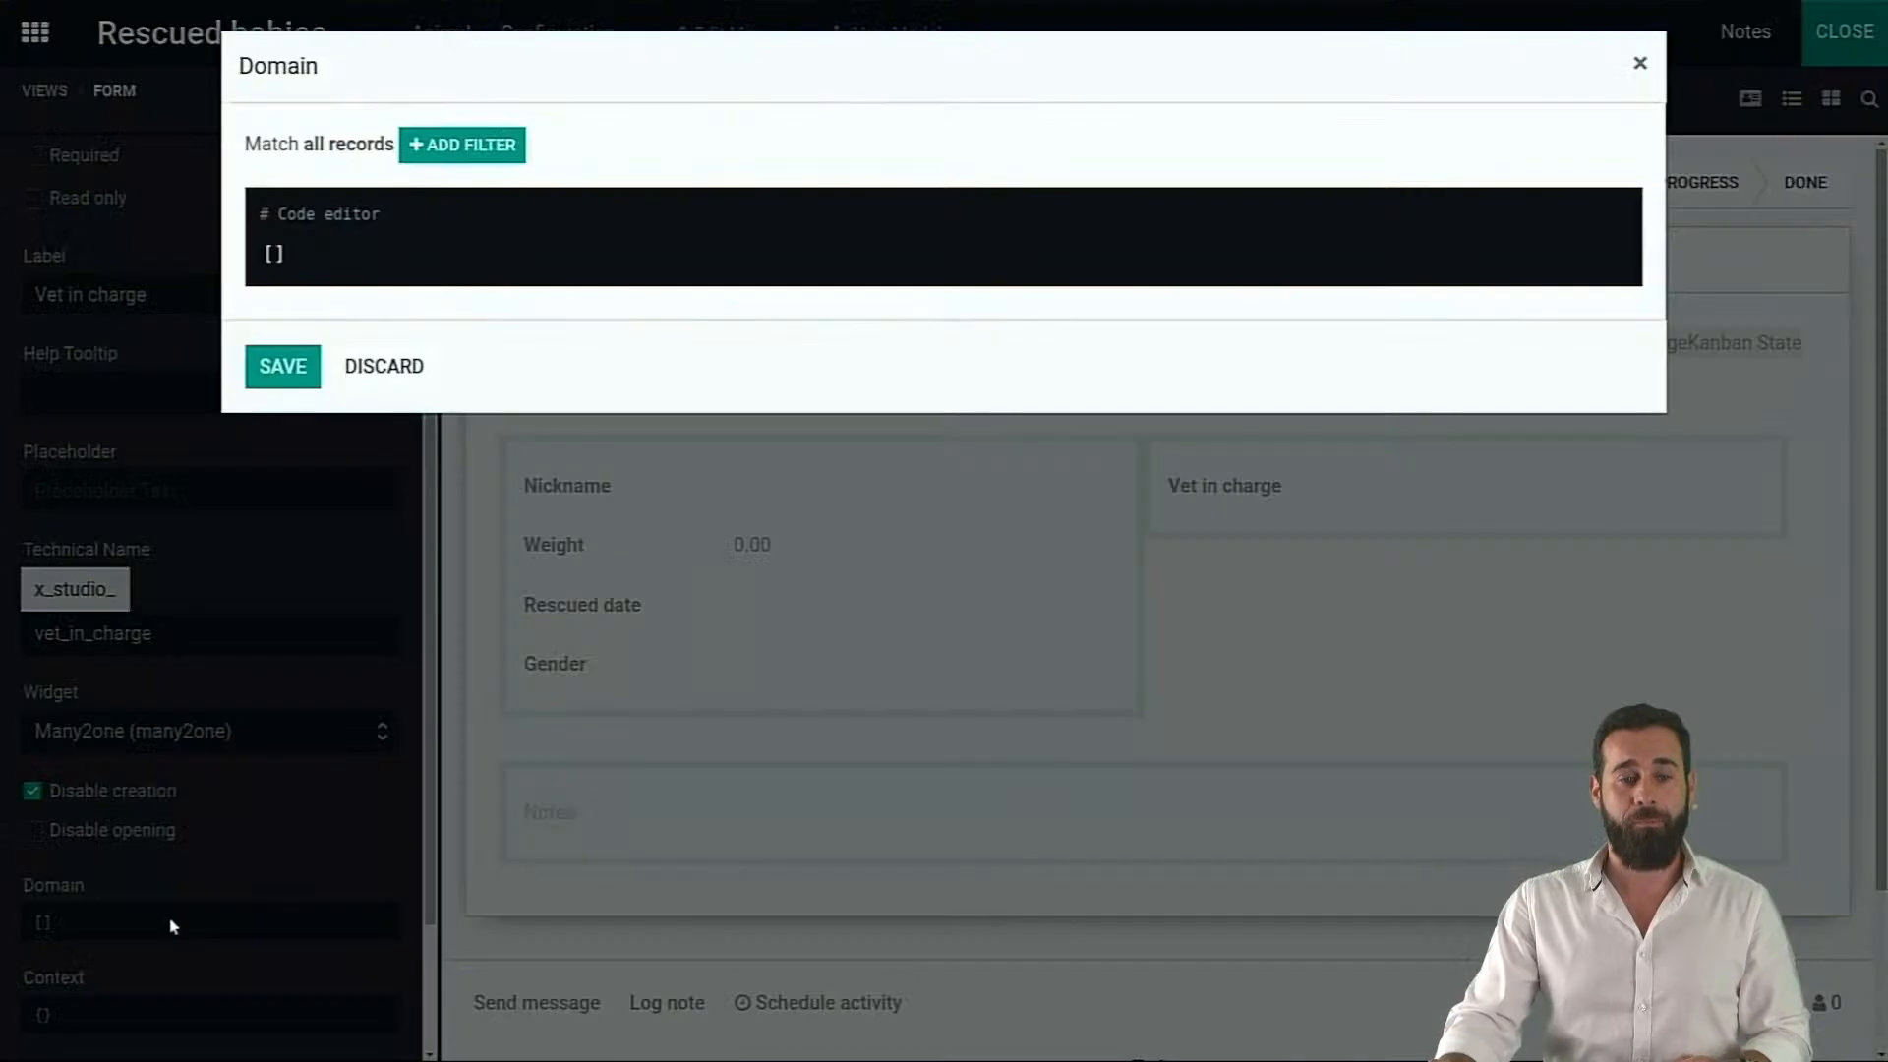
pyautogui.click(448, 156)
pyautogui.click(457, 189)
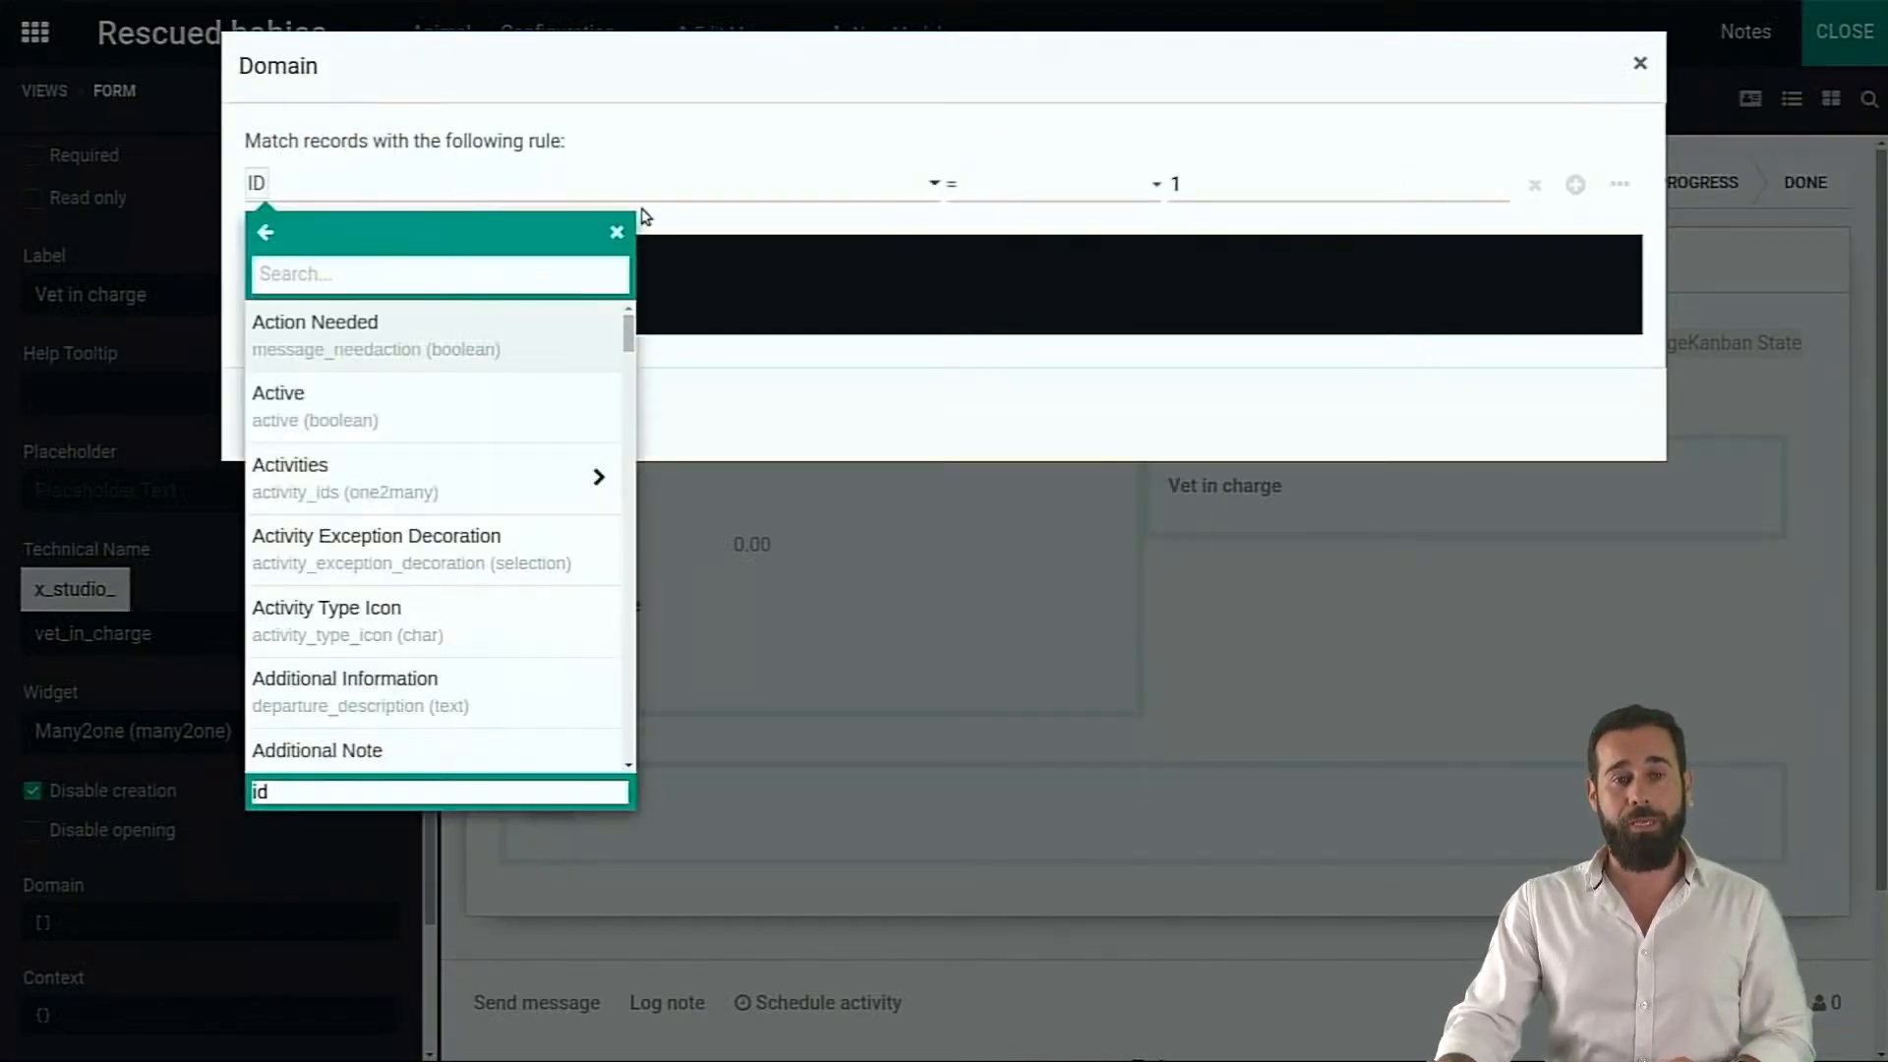
pyautogui.write('job')
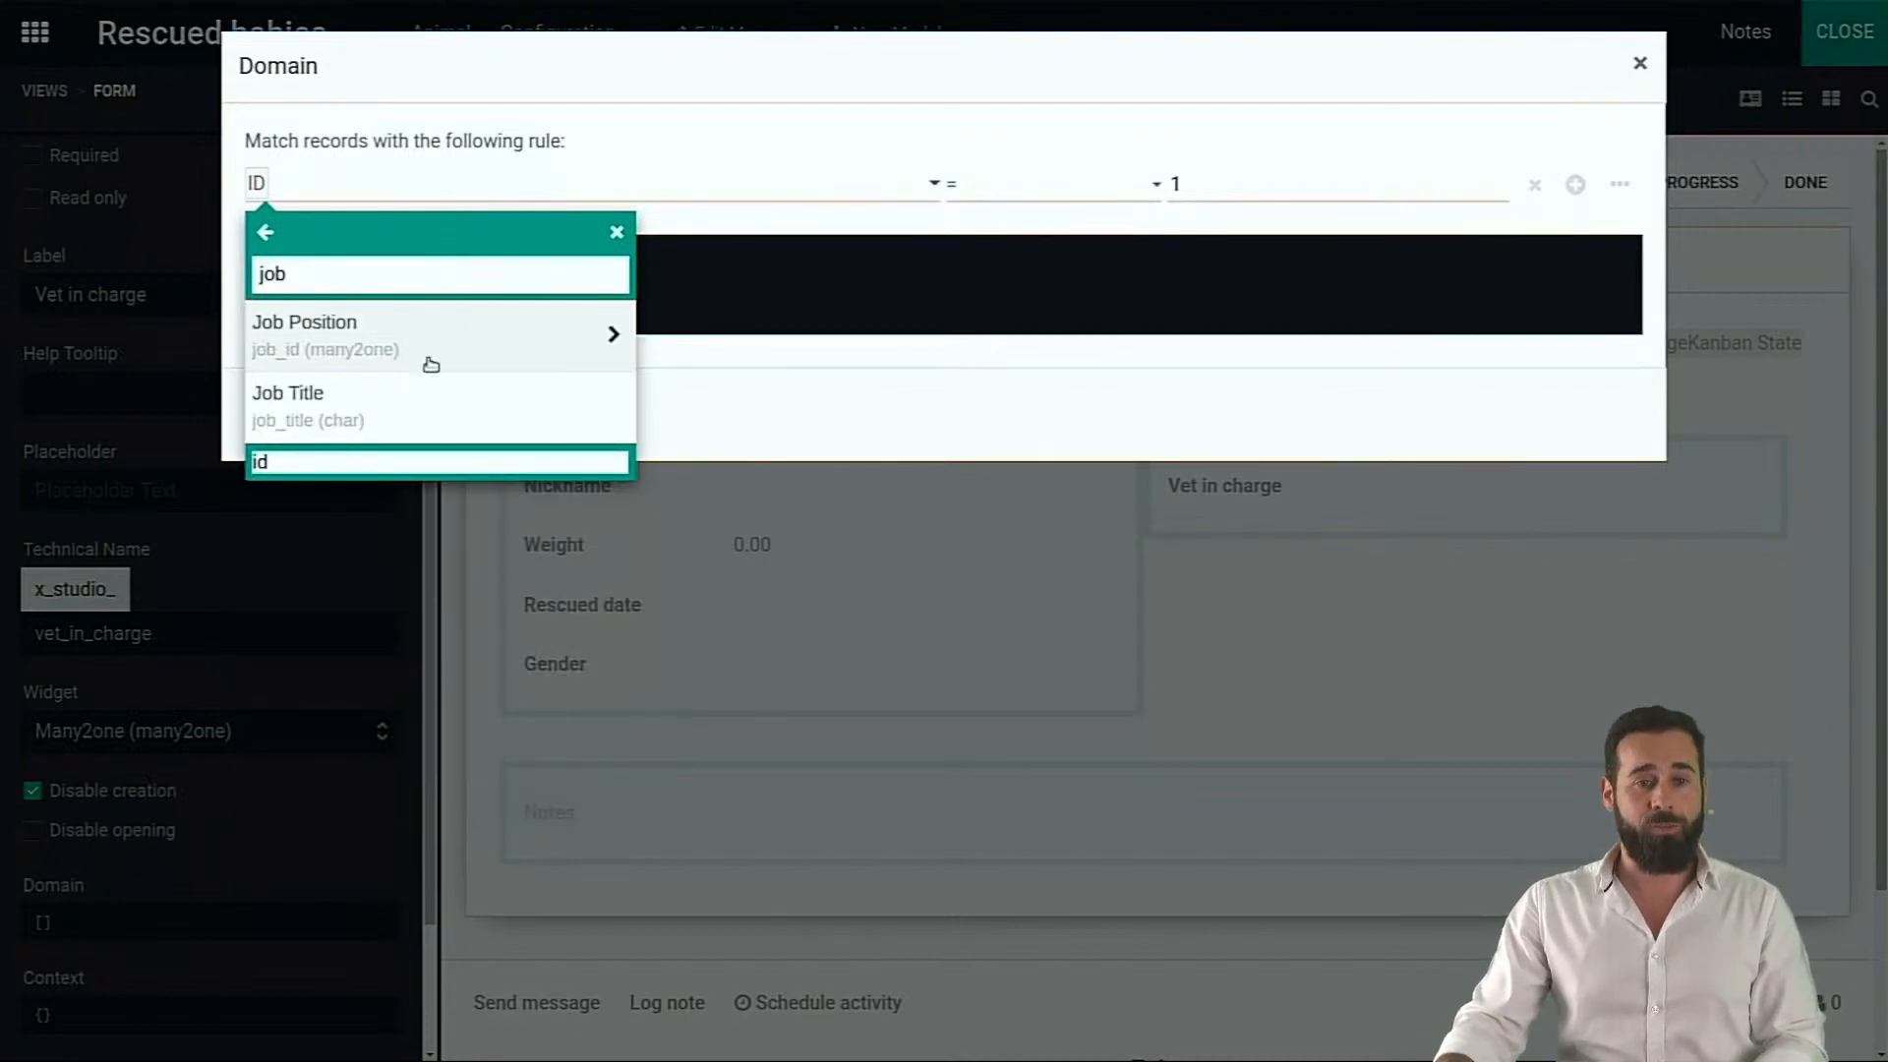
pyautogui.click(431, 398)
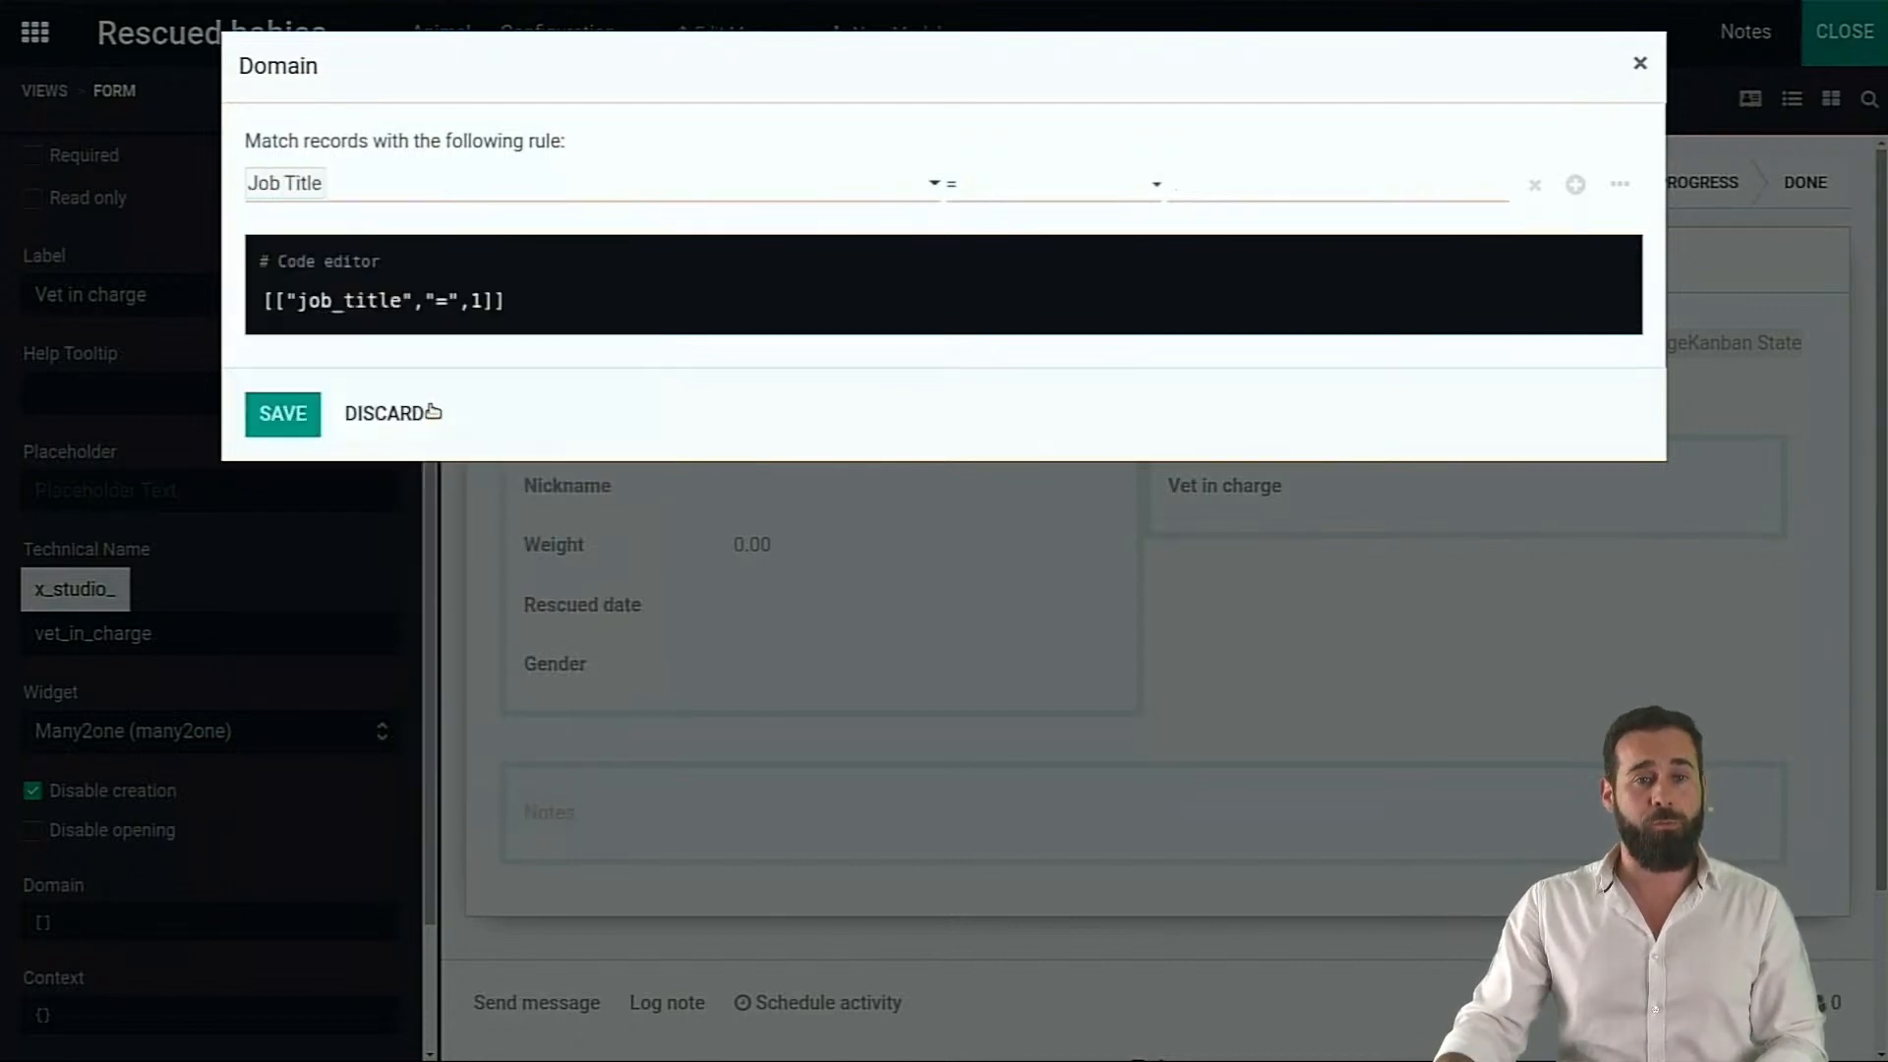
pyautogui.click(1014, 187)
pyautogui.press('Down')
pyautogui.press('Down')
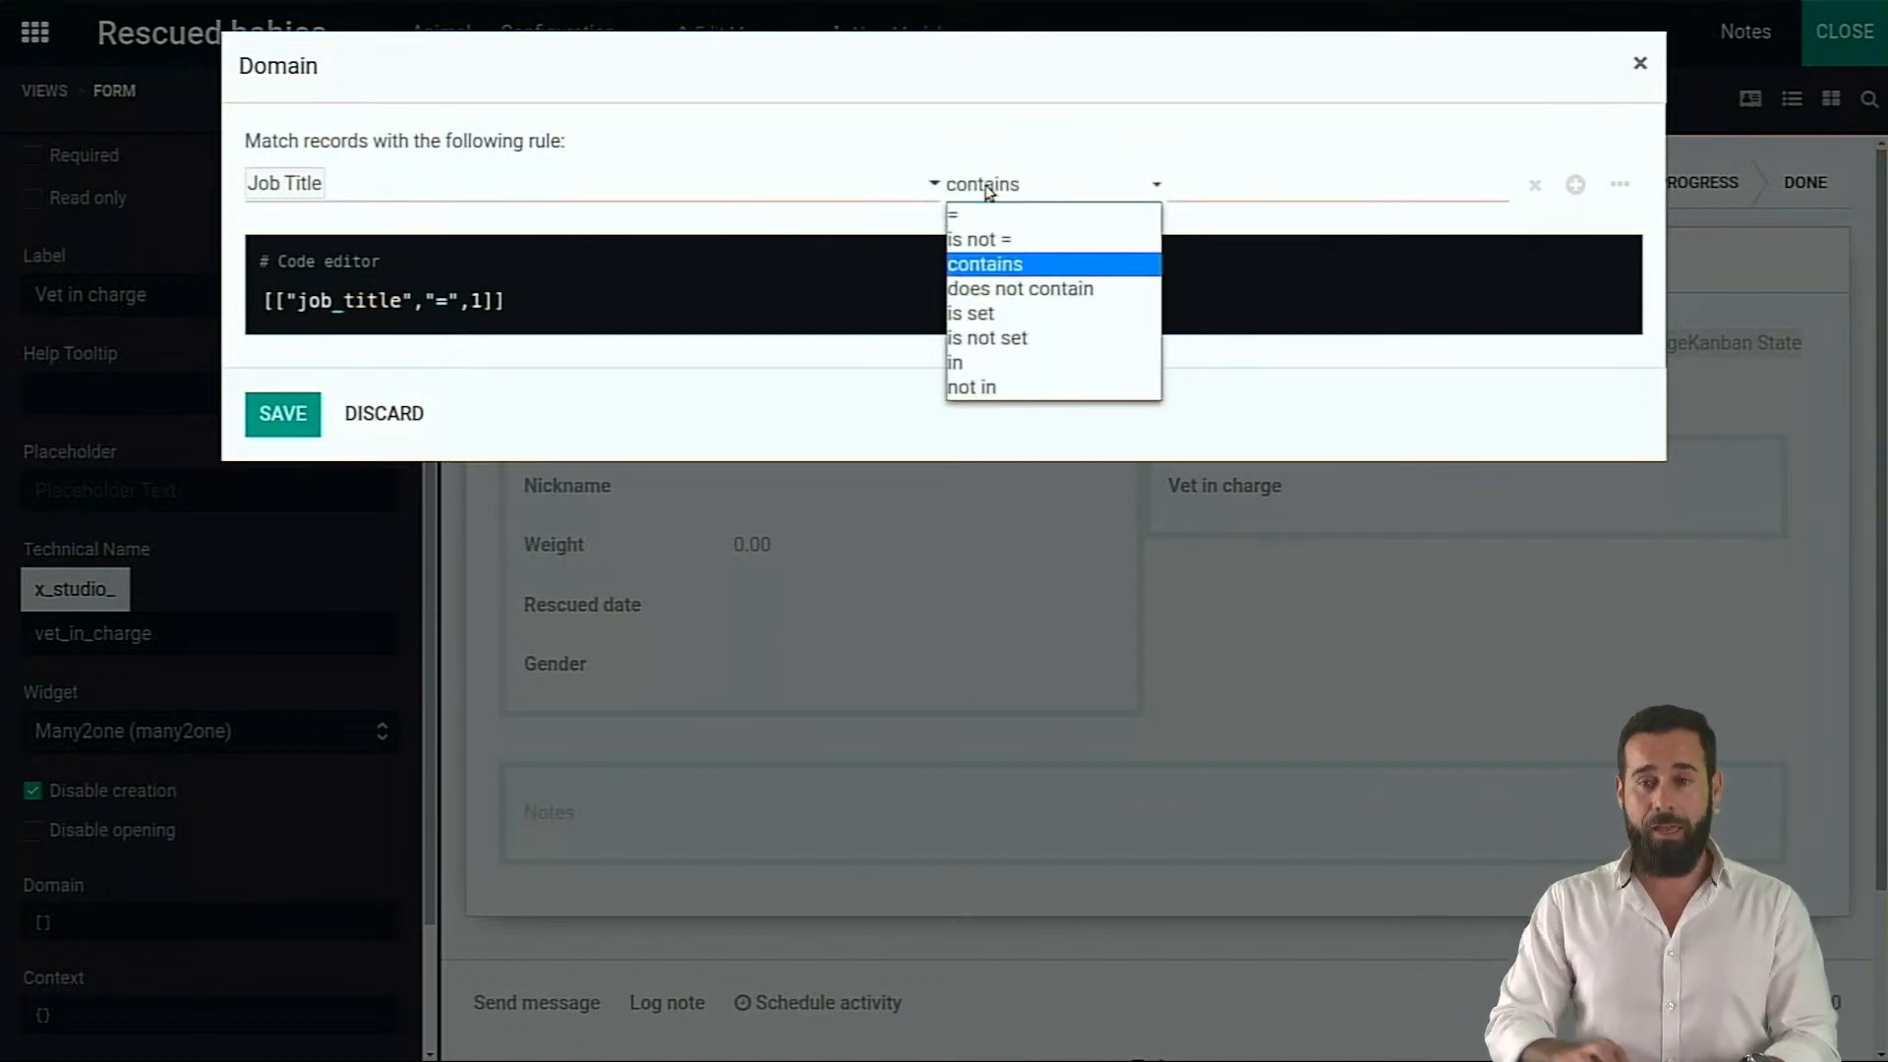
pyautogui.click(983, 268)
pyautogui.click(1226, 185)
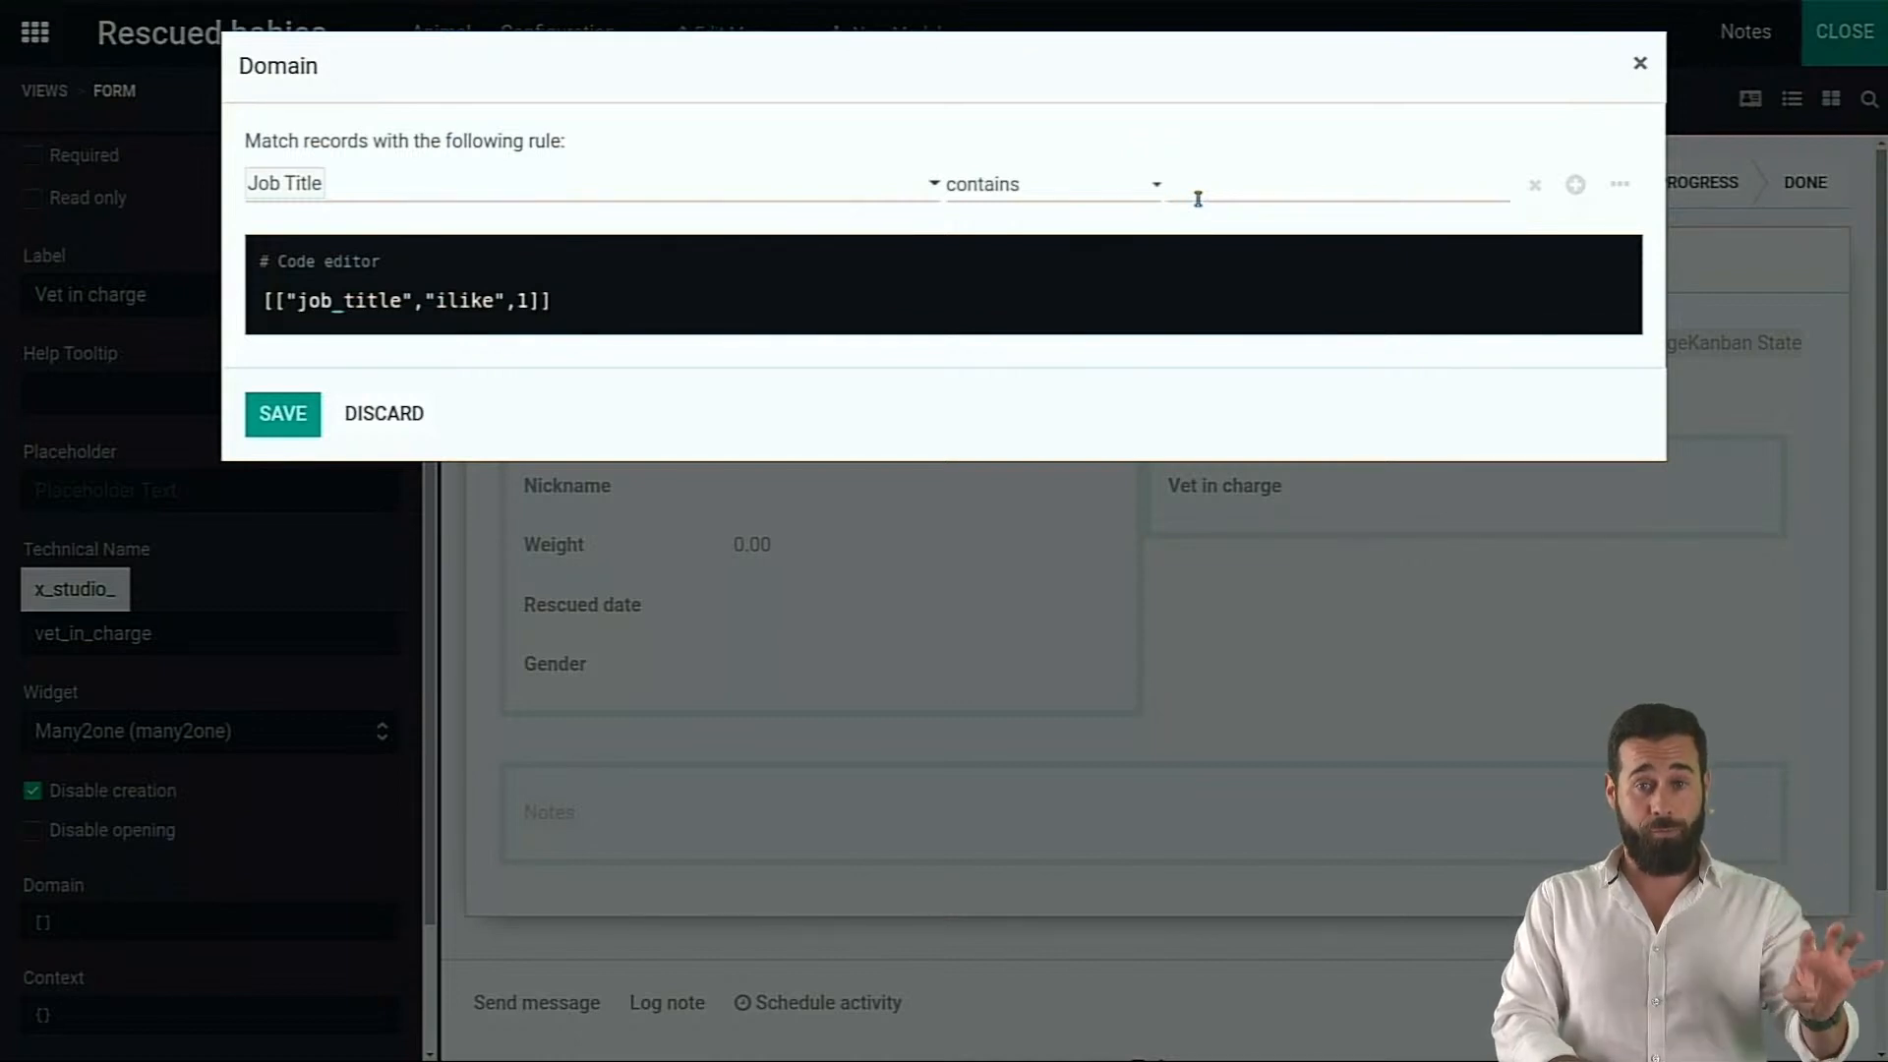
pyautogui.write('Vet')
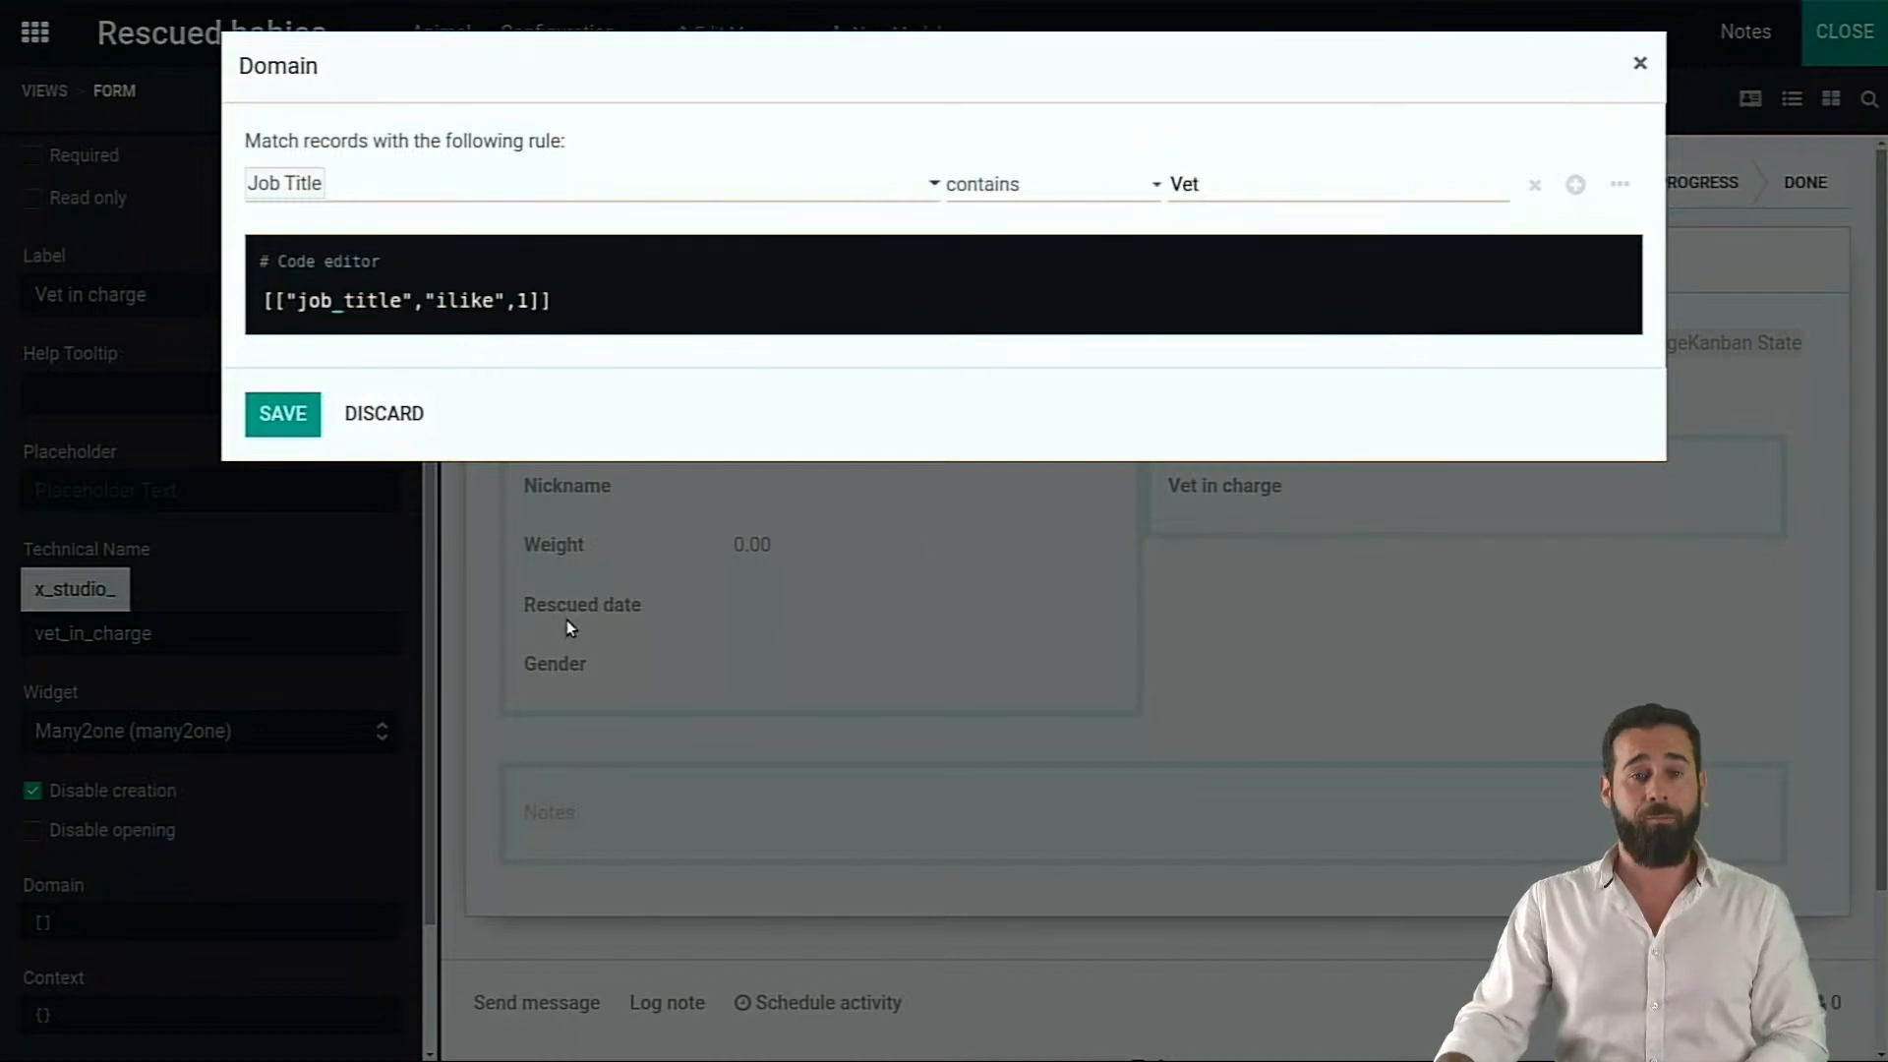
pyautogui.click(287, 427)
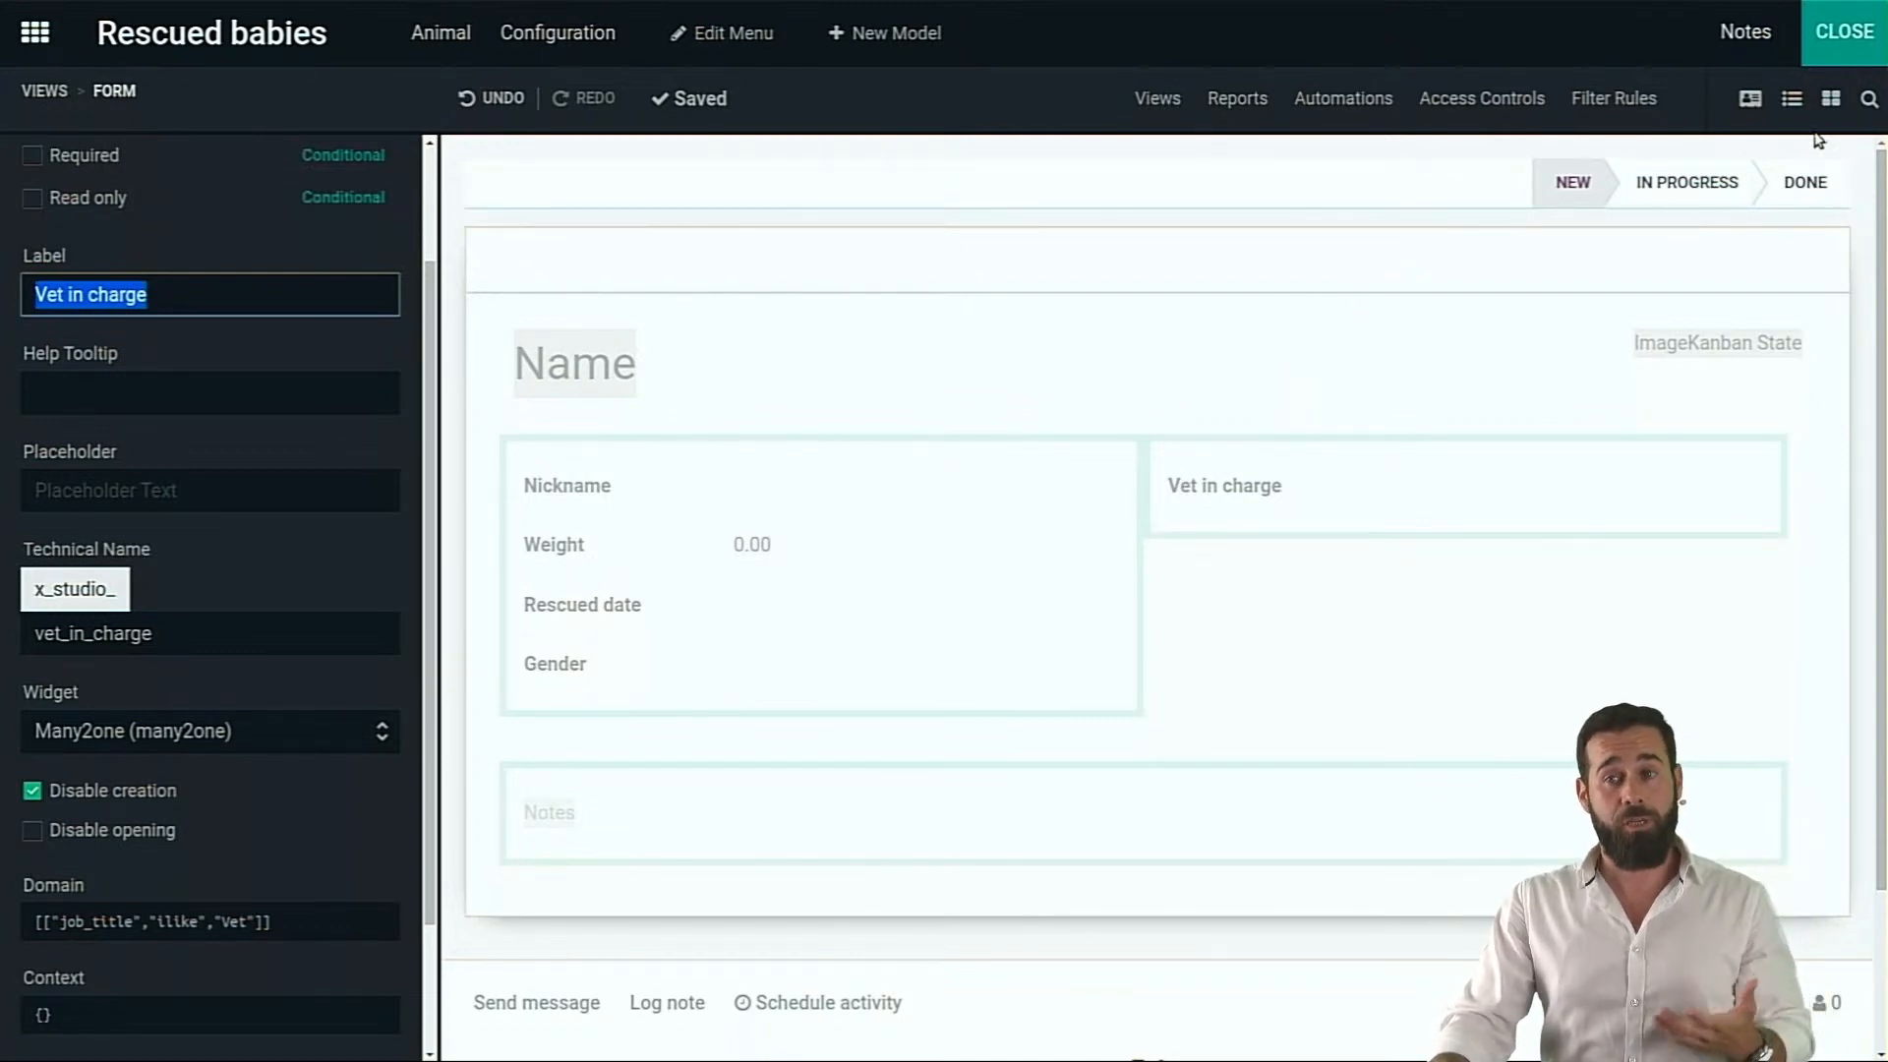
# Add a Related Field below Vet in charge that points to Vet in charge > Work Mobile
pyautogui.scroll(3, 251, 285)
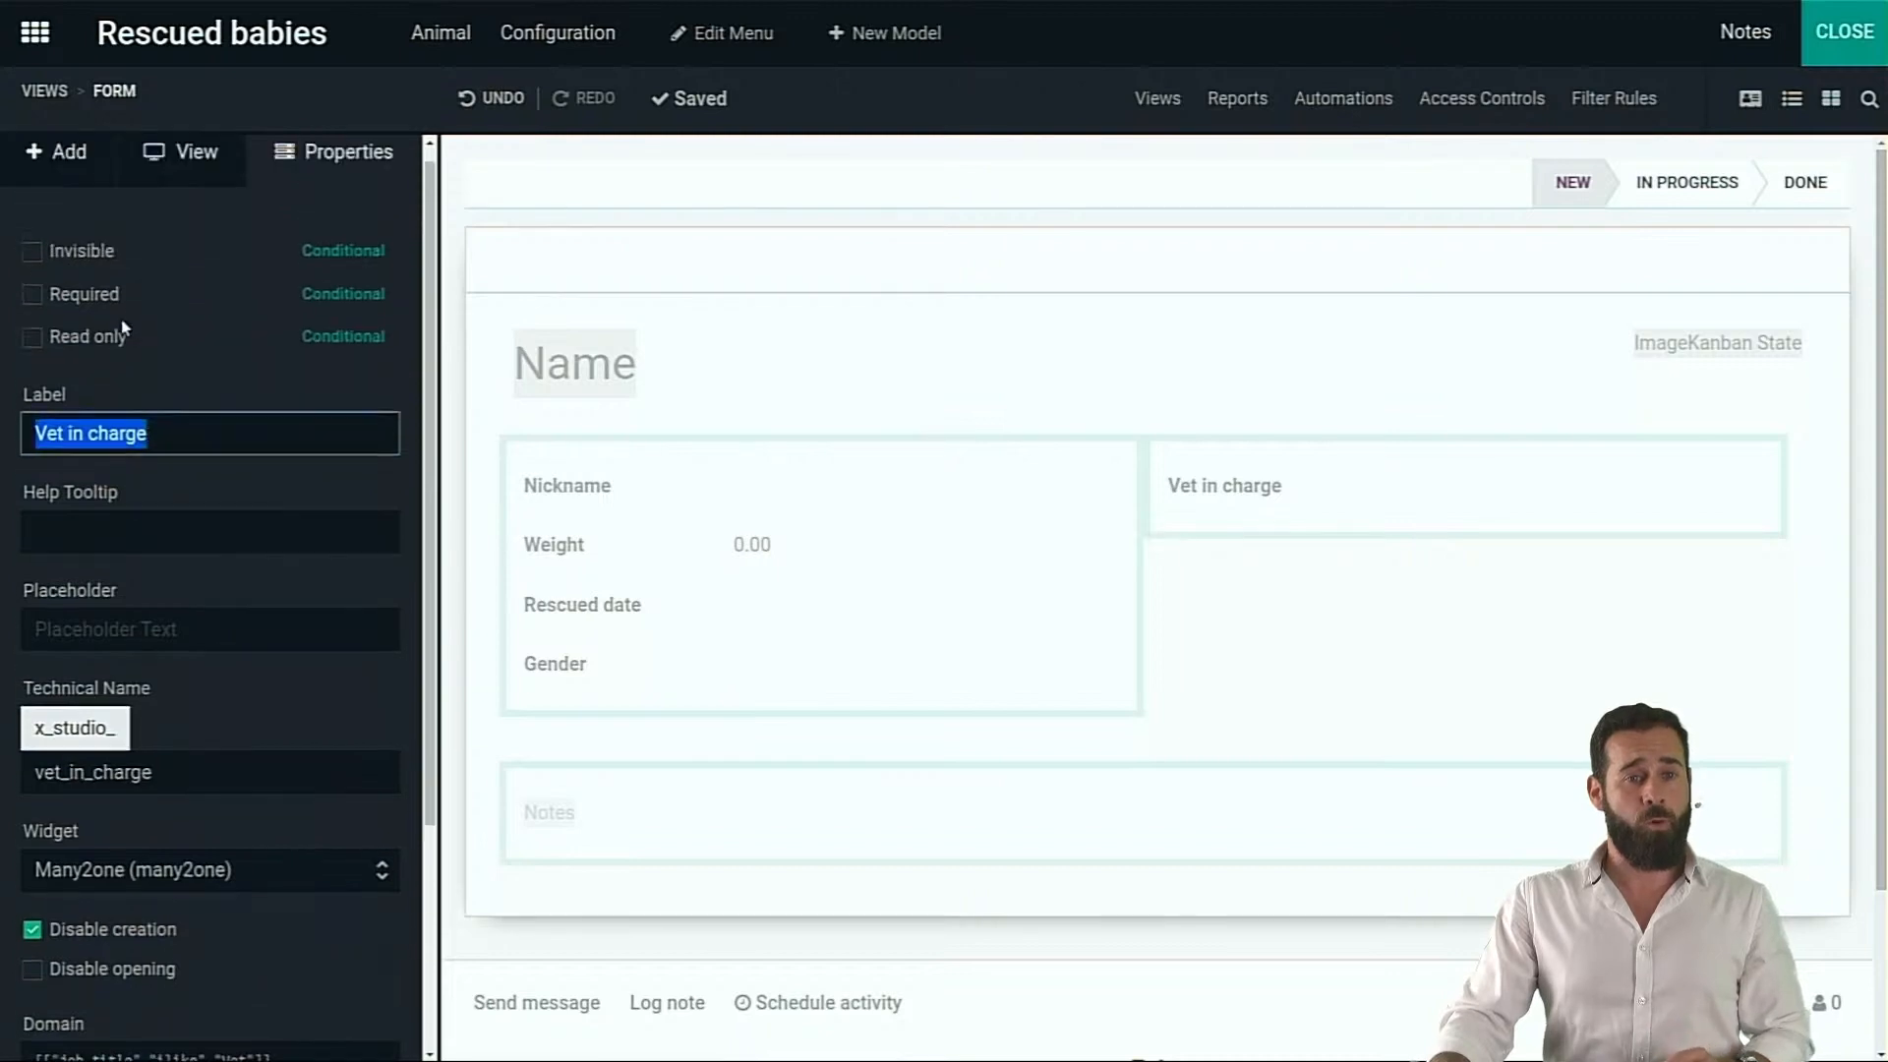
pyautogui.click(59, 170)
pyautogui.scroll(-3, 130, 547)
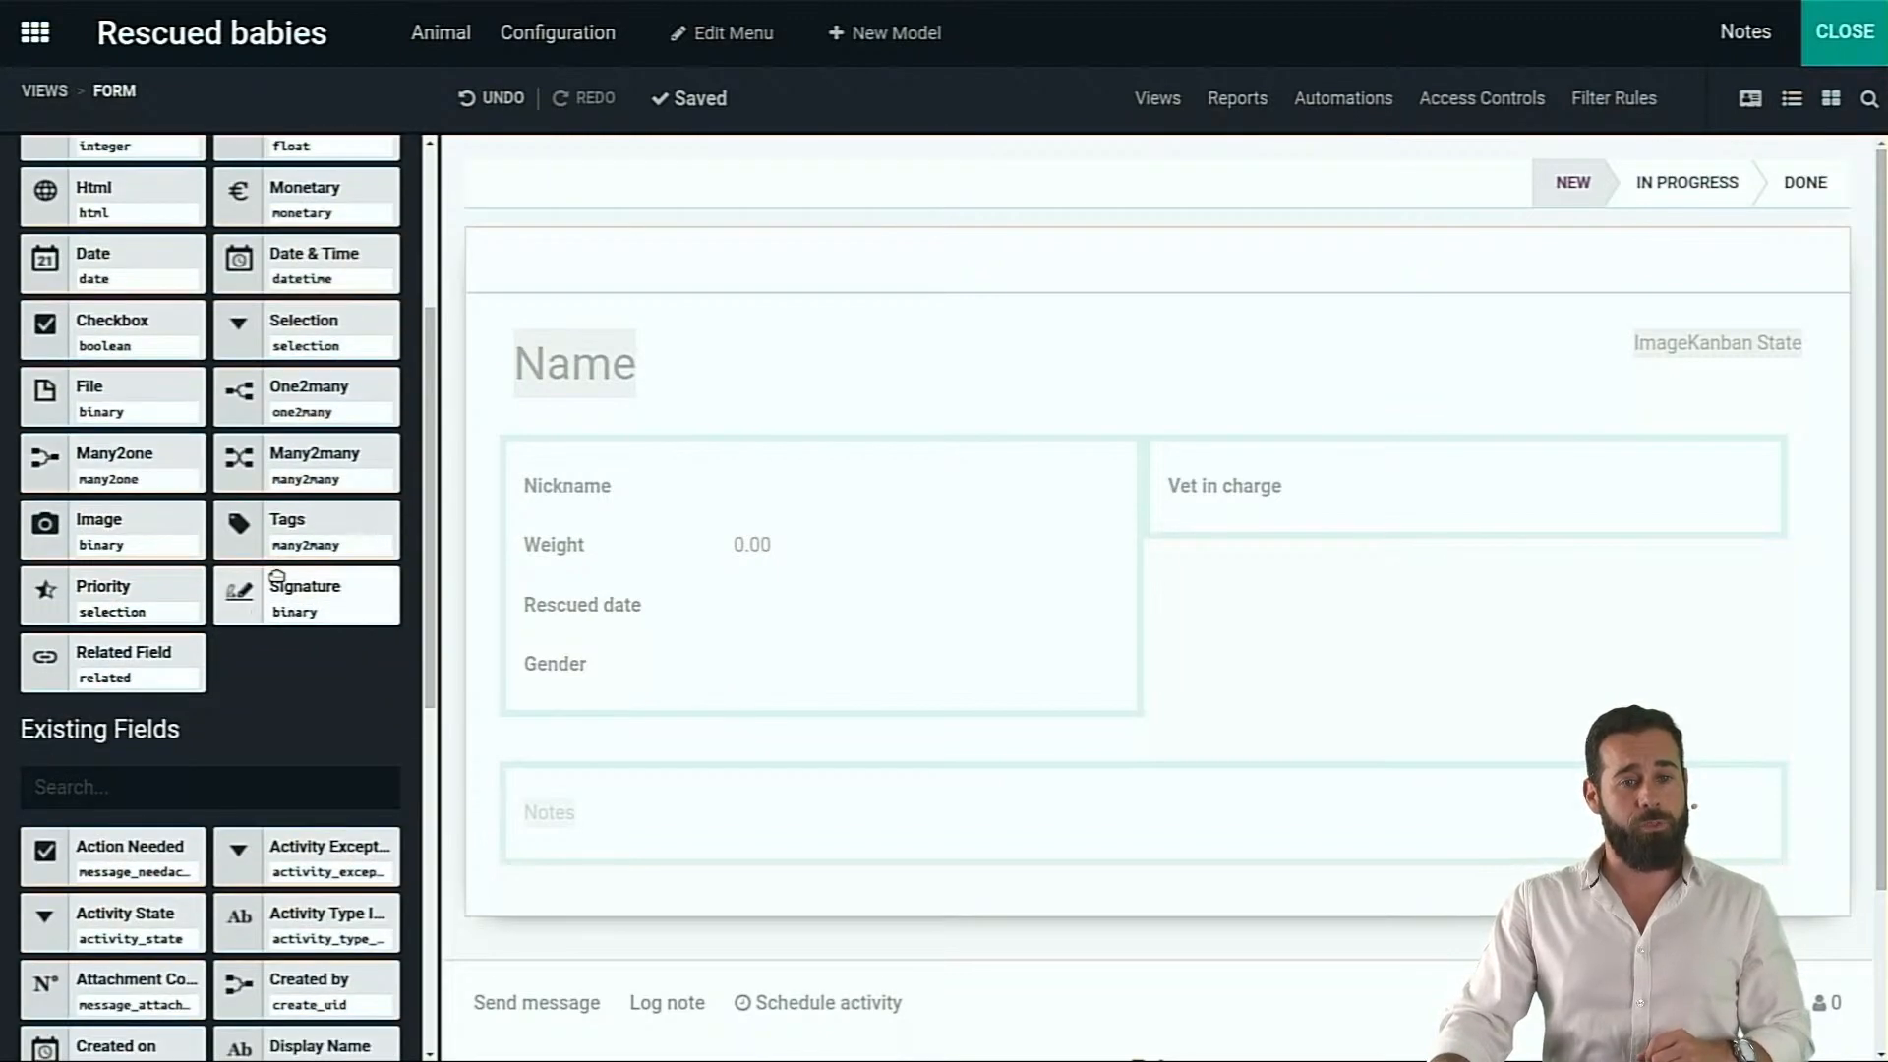
pyautogui.moveTo(118, 703); pyautogui.dragTo(1455, 551)
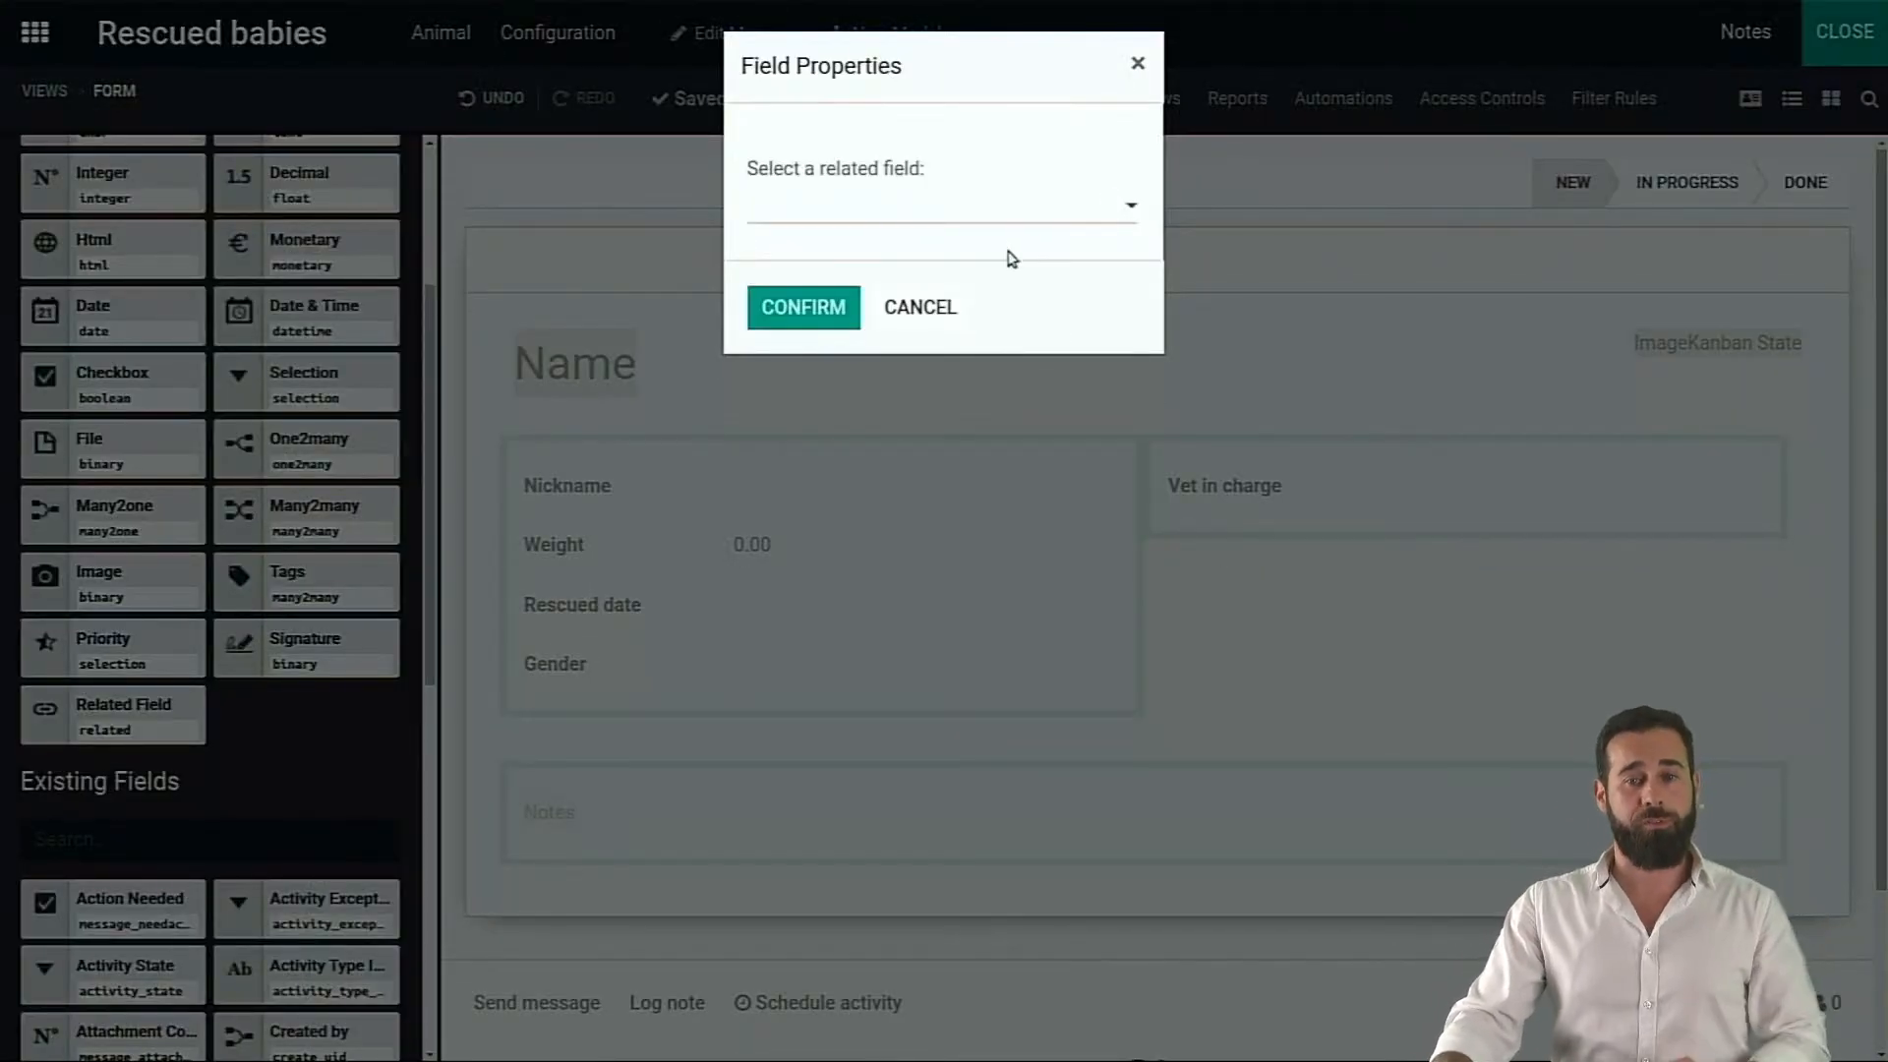
pyautogui.click(958, 224)
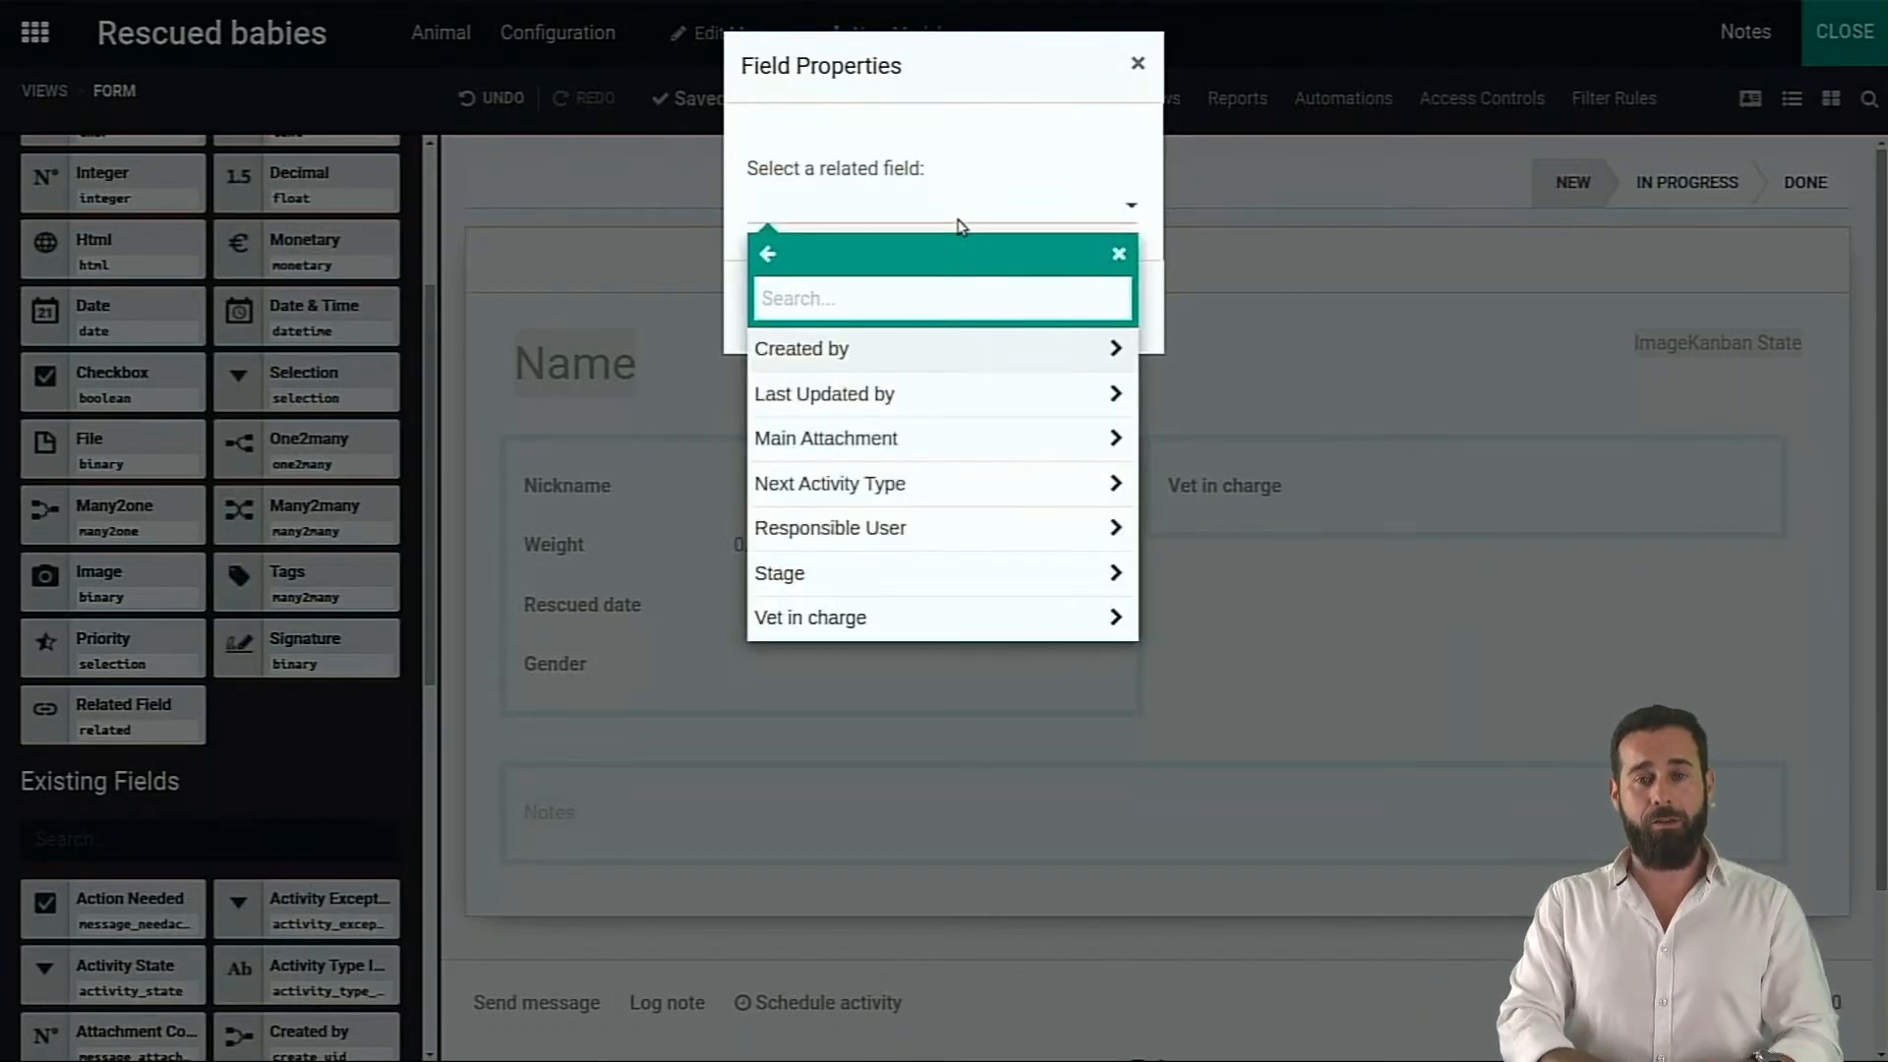
pyautogui.write('vet')
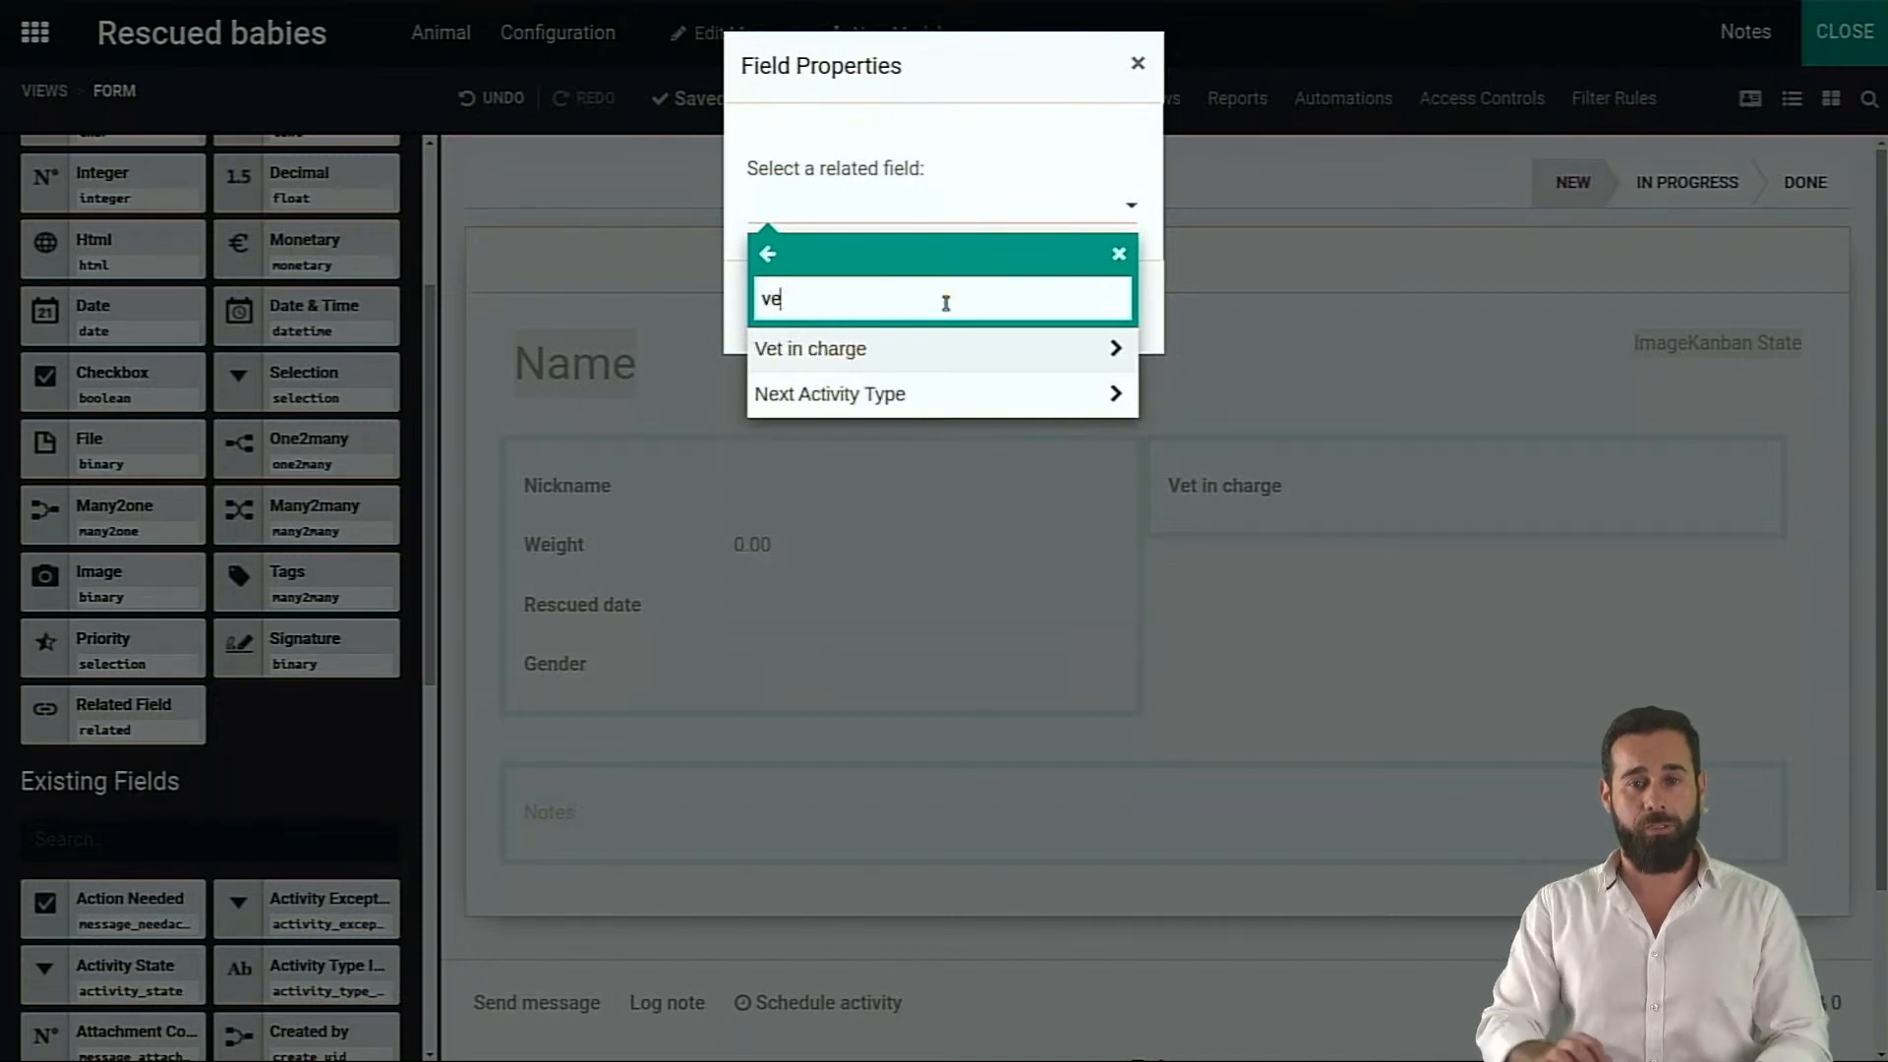
pyautogui.click(936, 349)
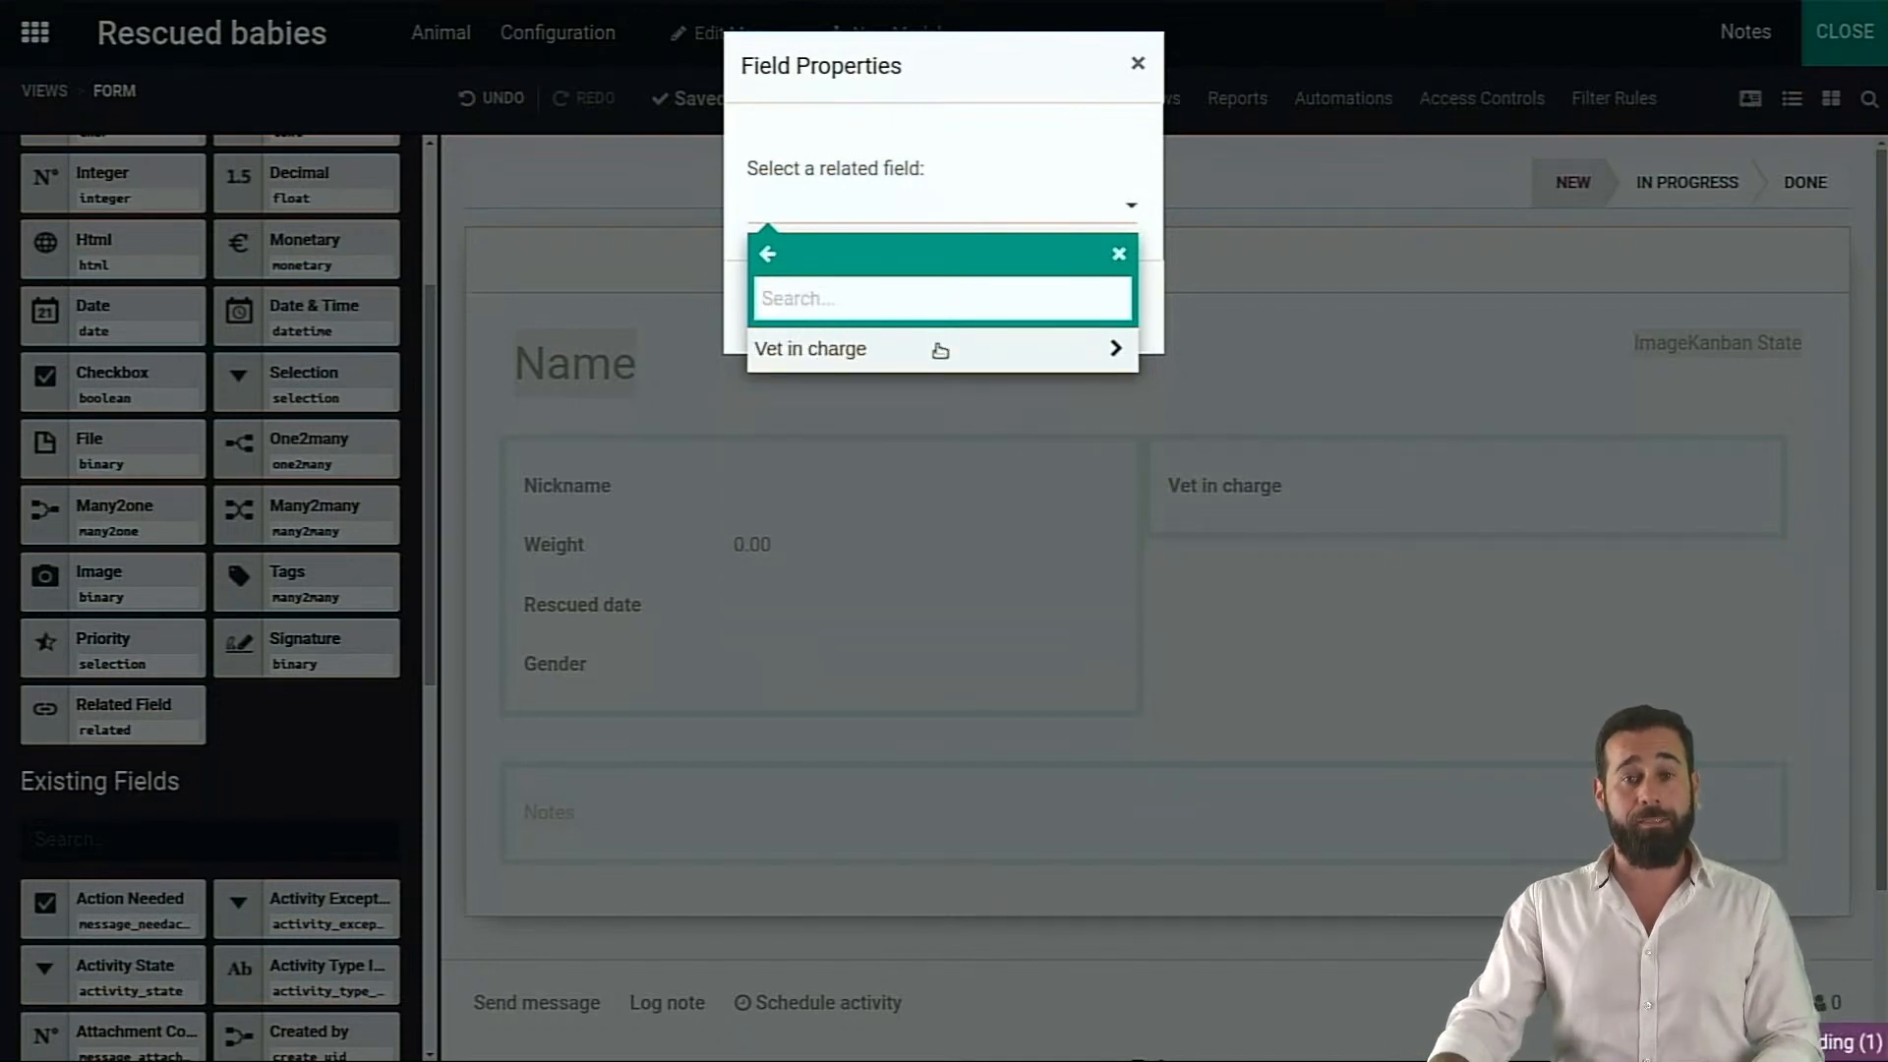
pyautogui.write('work')
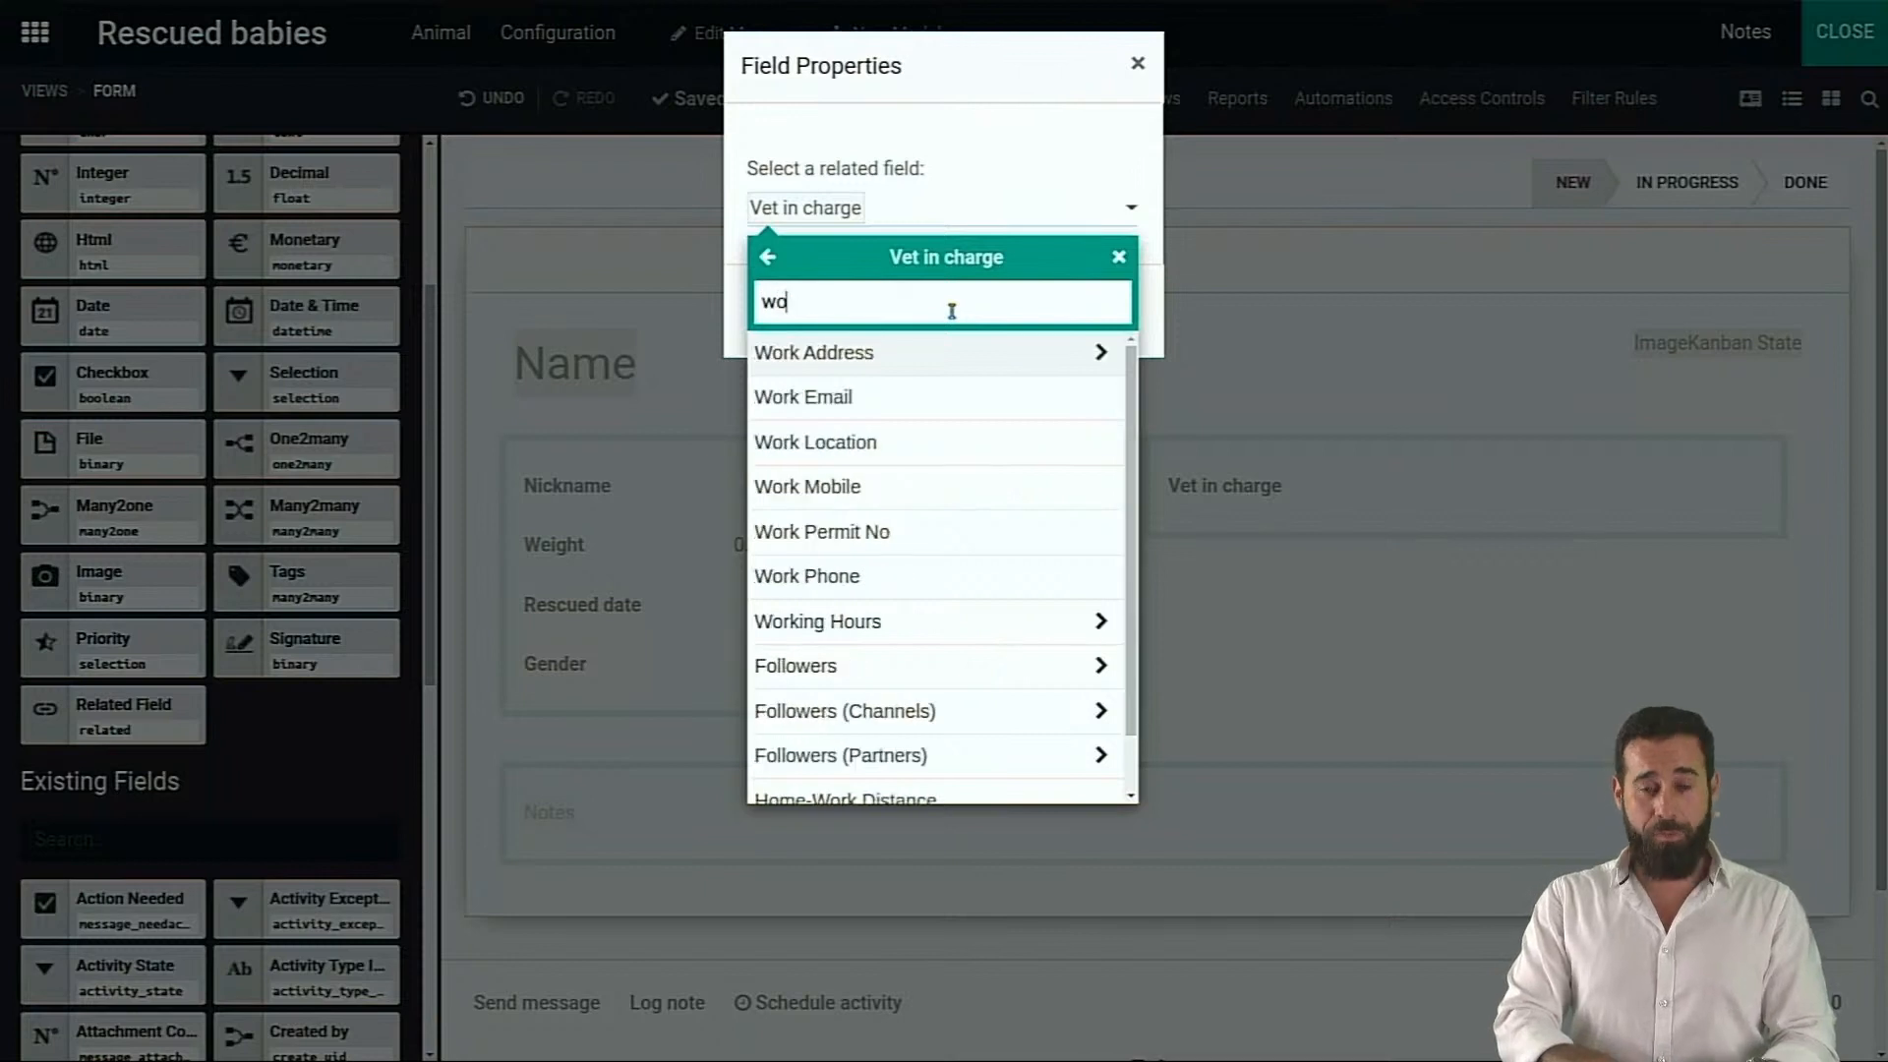
pyautogui.press('Down')
pyautogui.press('Down')
pyautogui.press('Down')
pyautogui.press('Down')
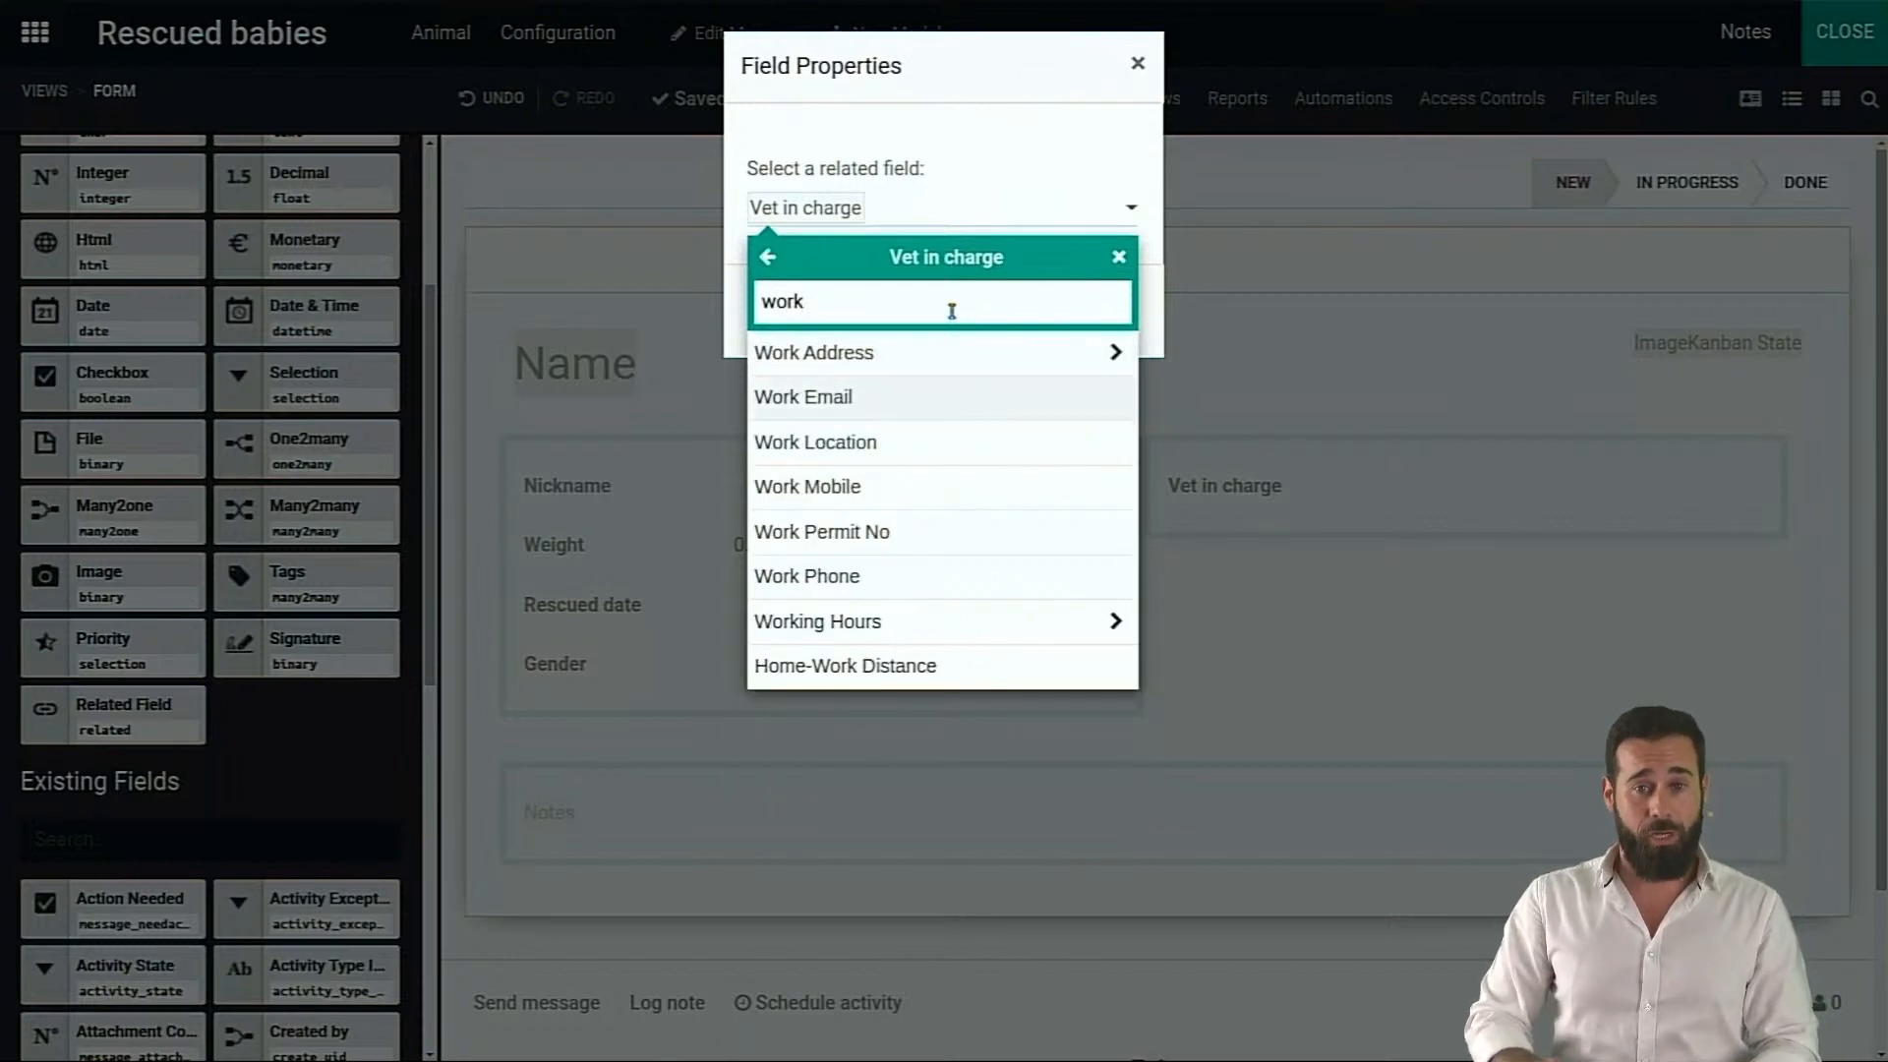
pyautogui.press('Up')
pyautogui.press('Return')
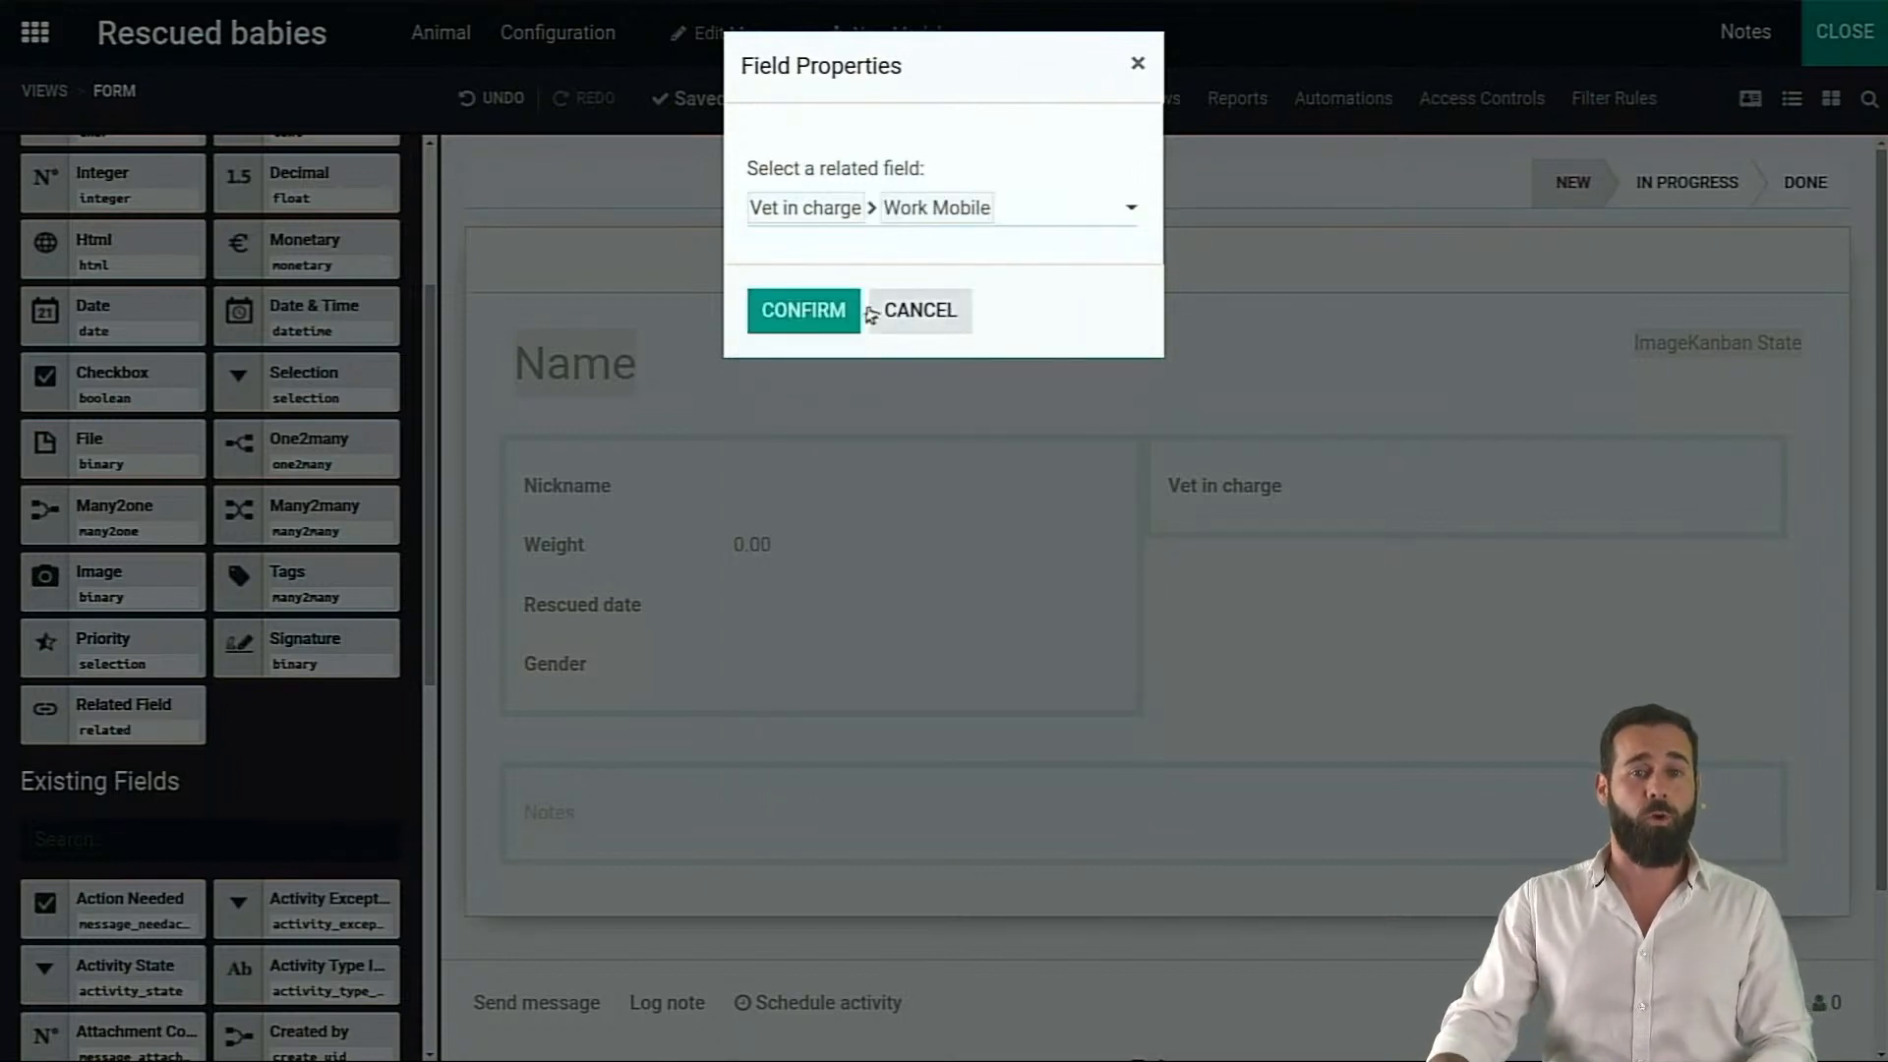
pyautogui.click(792, 315)
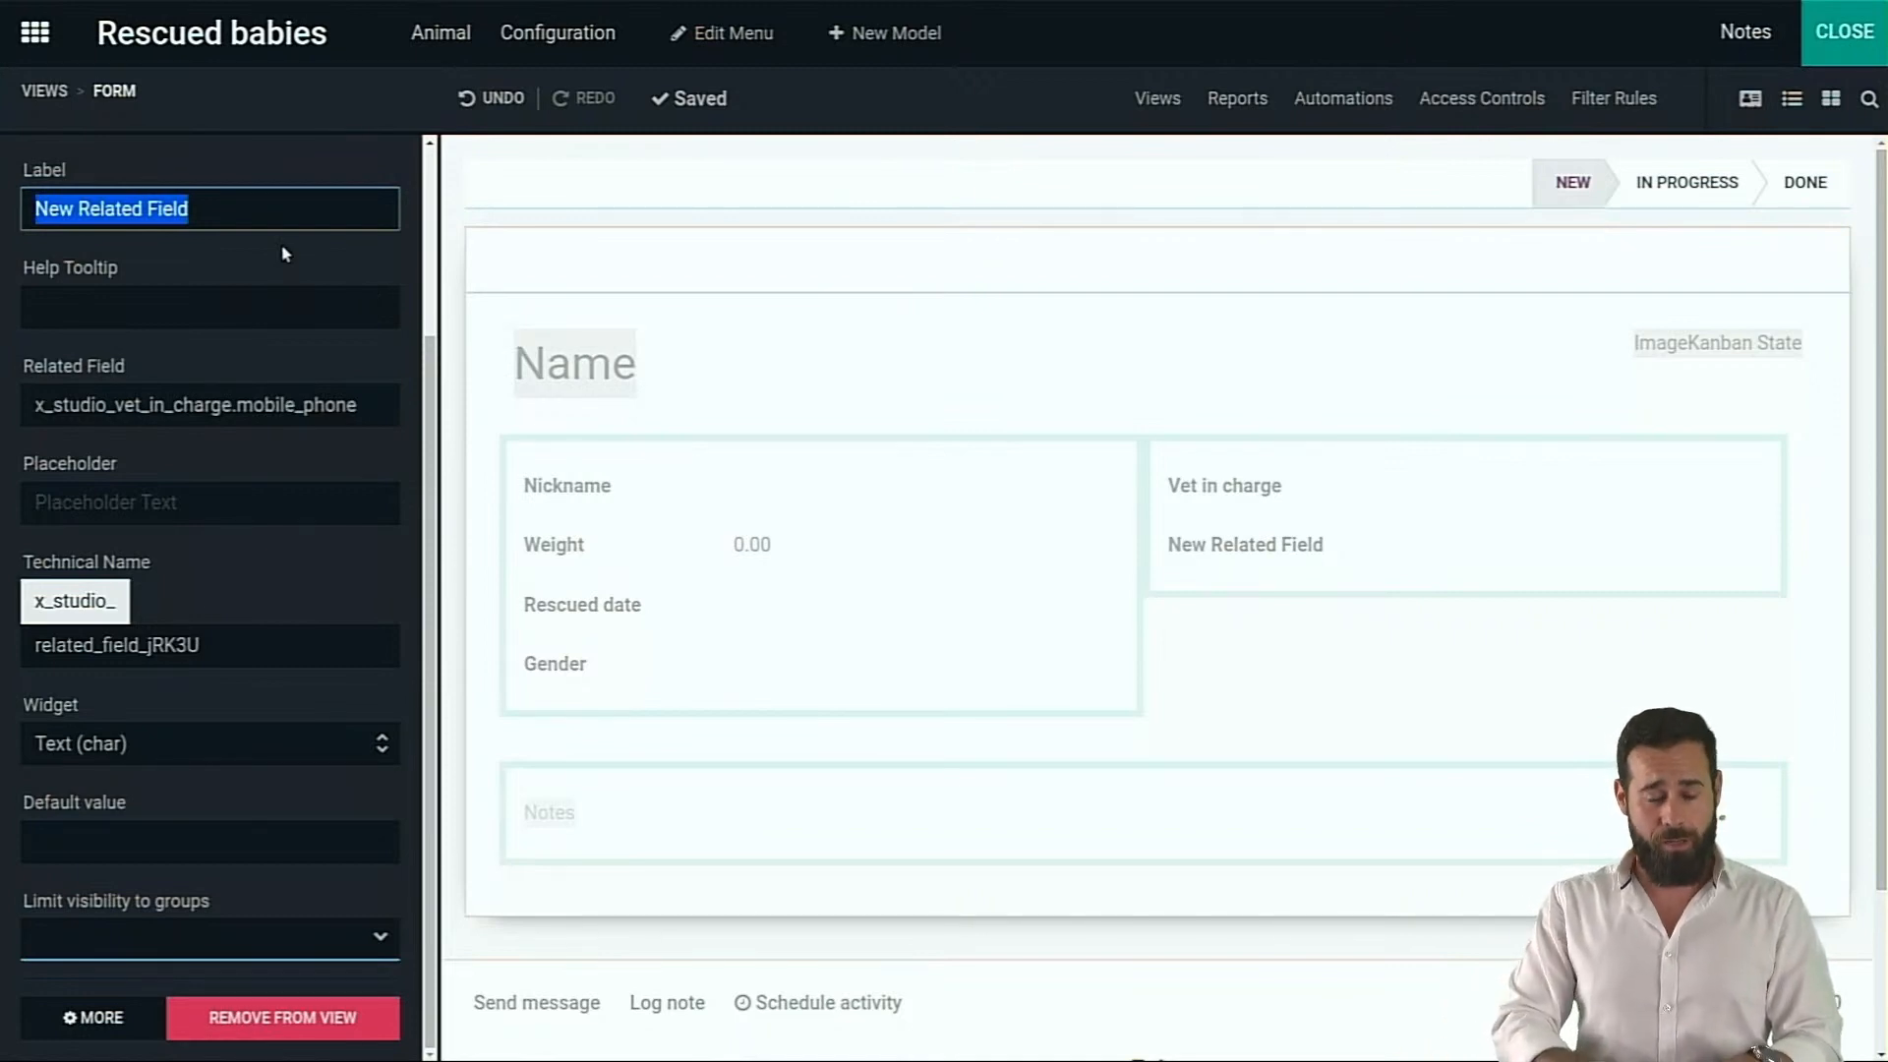
# Label the new related field "Emergency phone number"
pyautogui.write('W')
pyautogui.press('BackSpace')
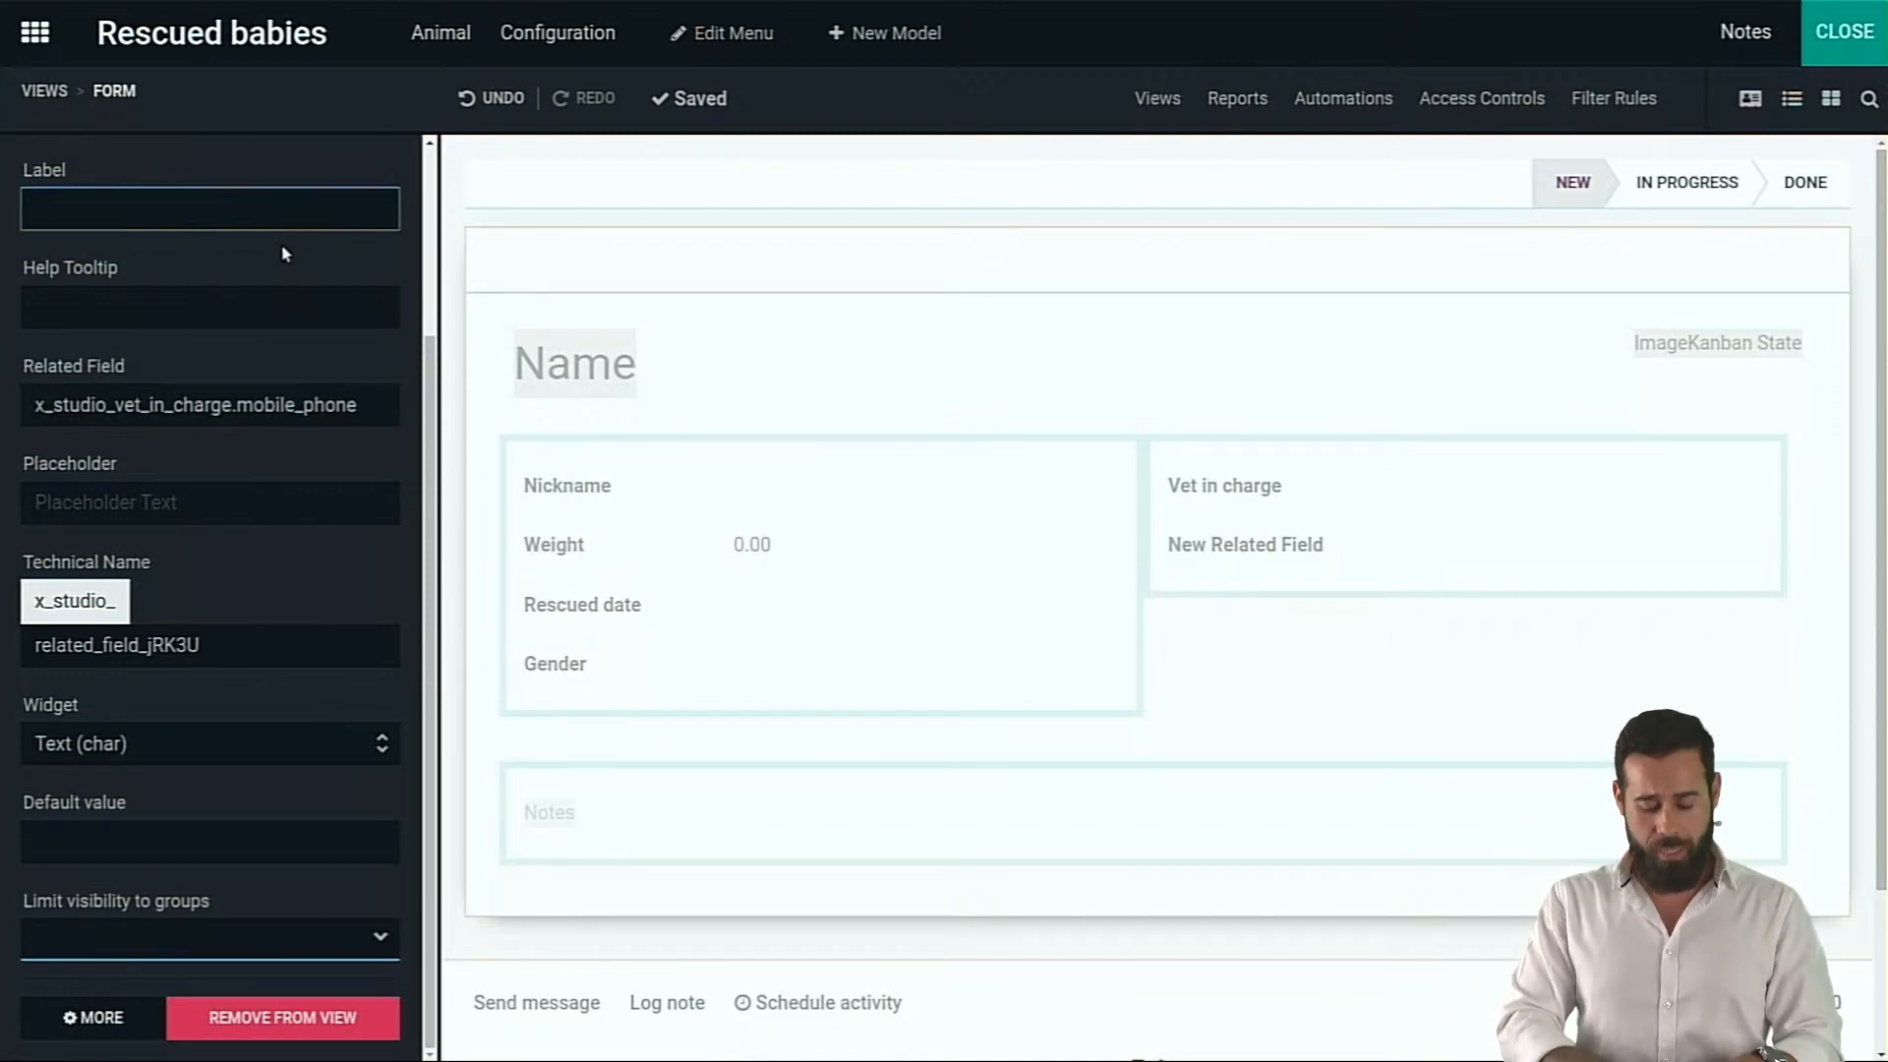
pyautogui.write('Em,er')
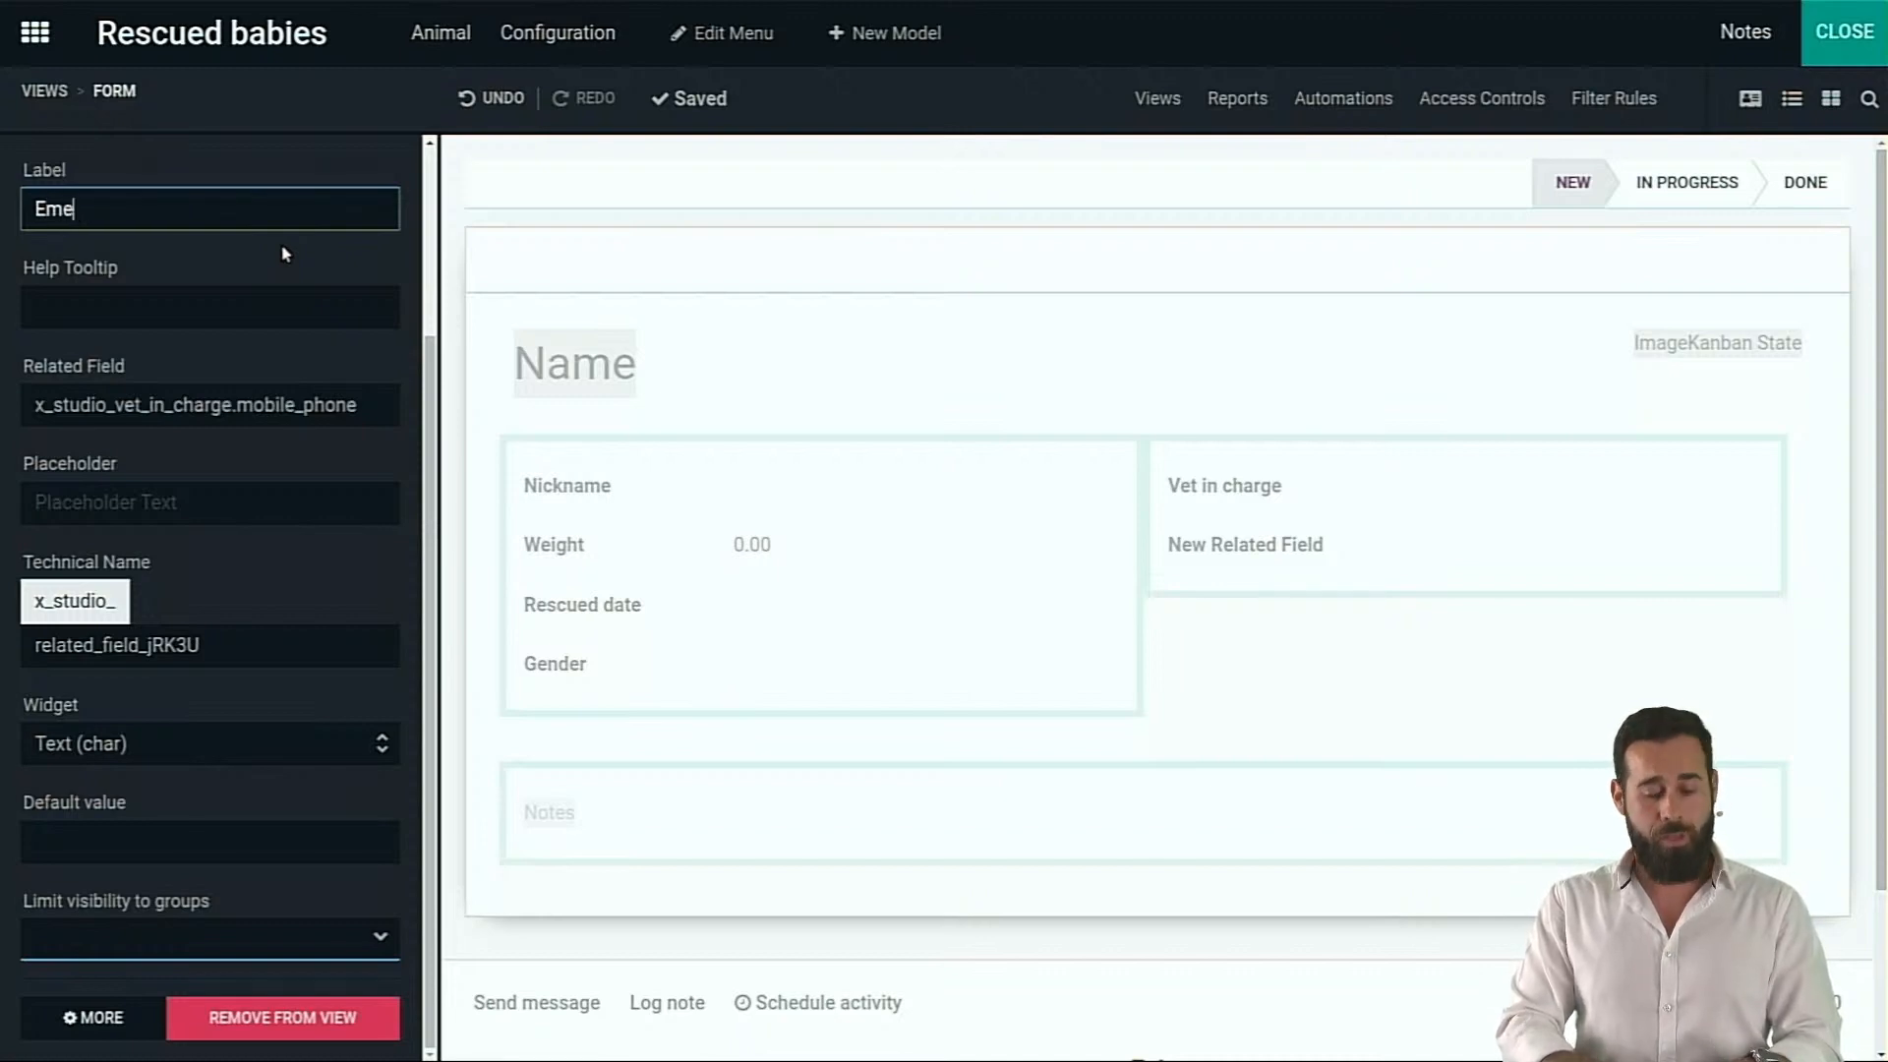
pyautogui.write('gency pohone')
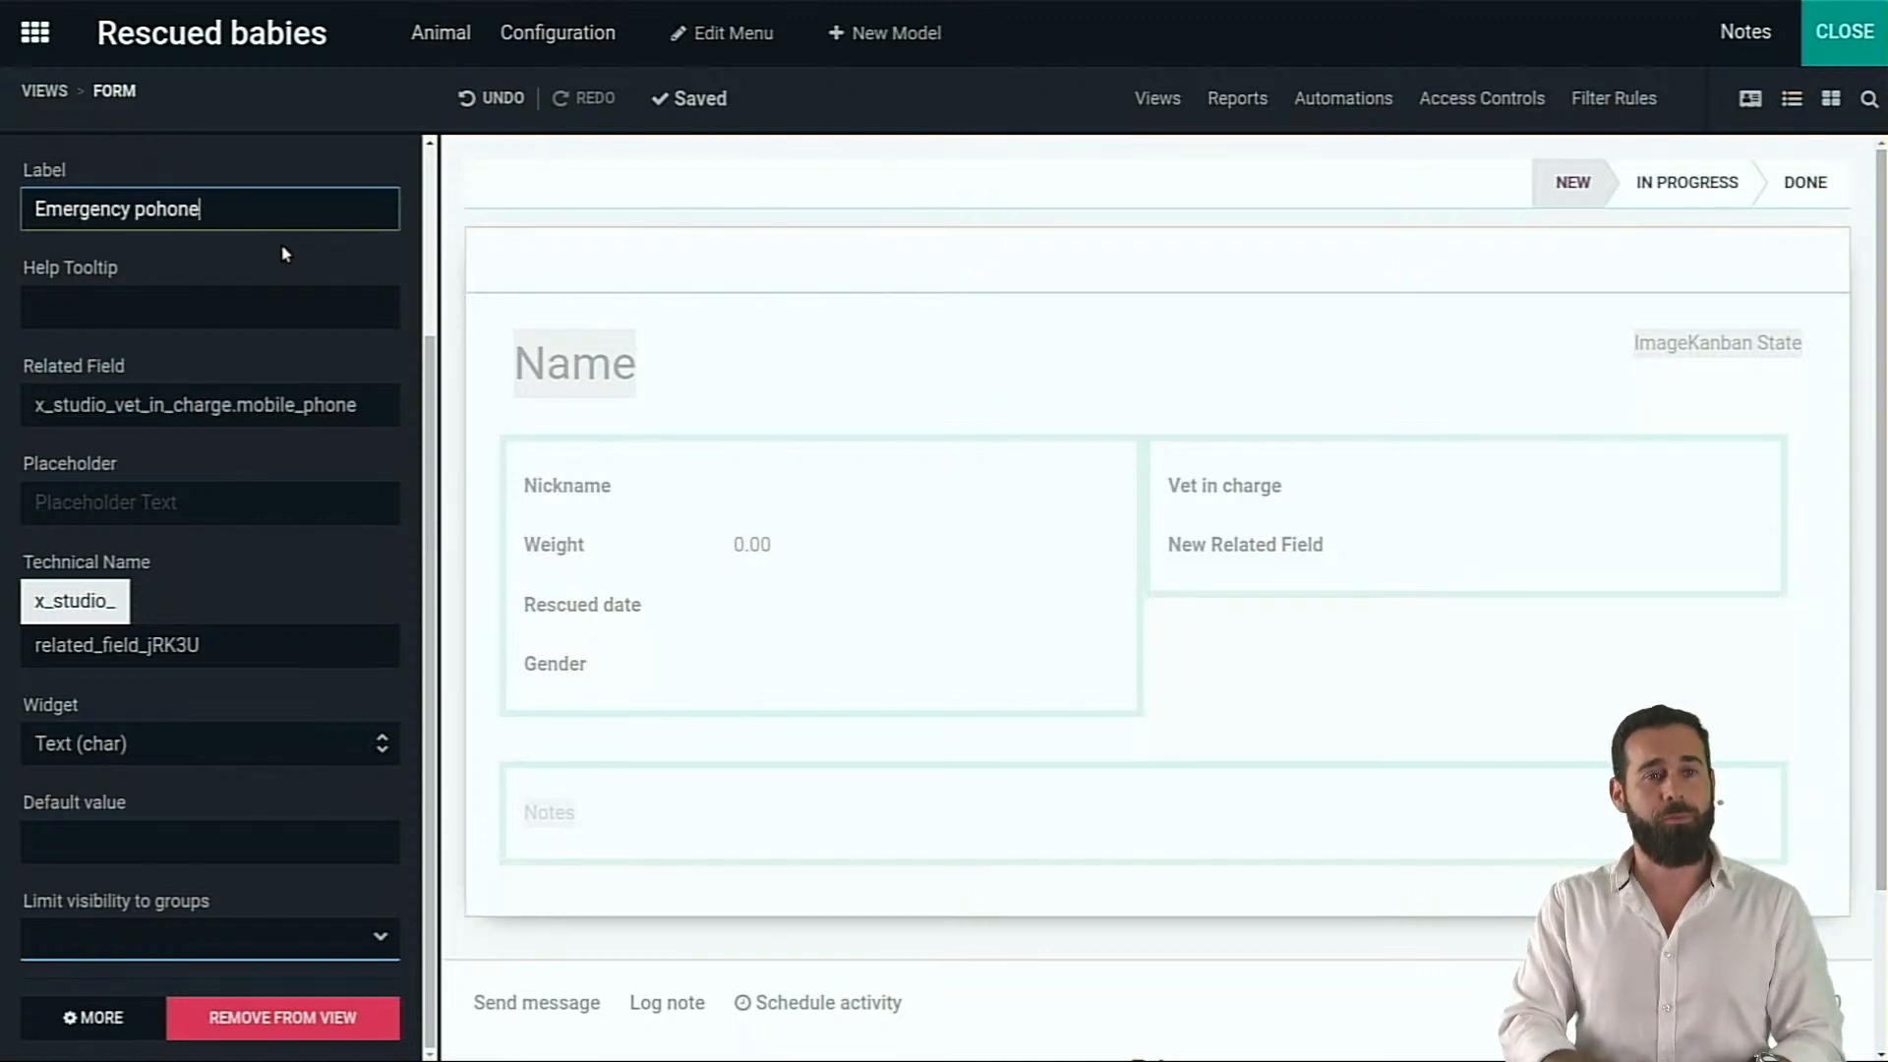
pyautogui.hotkey('ctrl', 'BackSpace')
pyautogui.write('phone number')
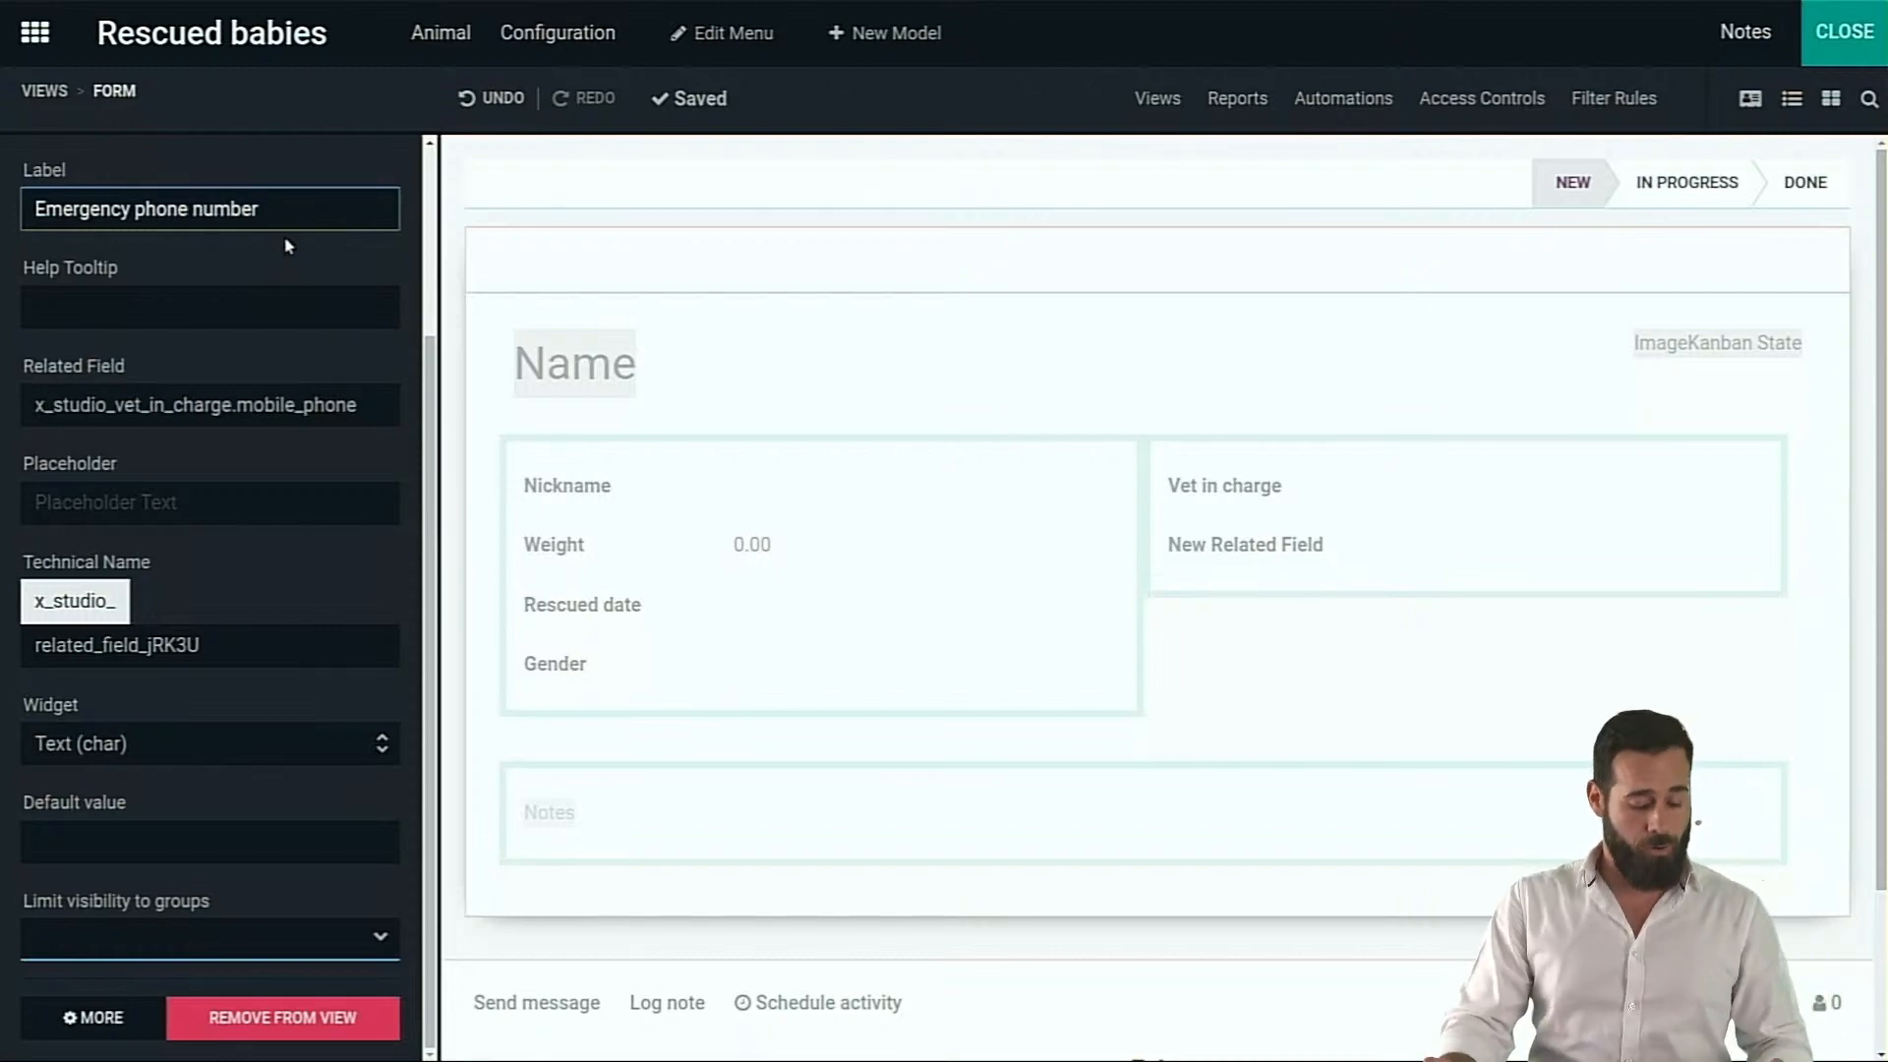
pyautogui.press('Return')
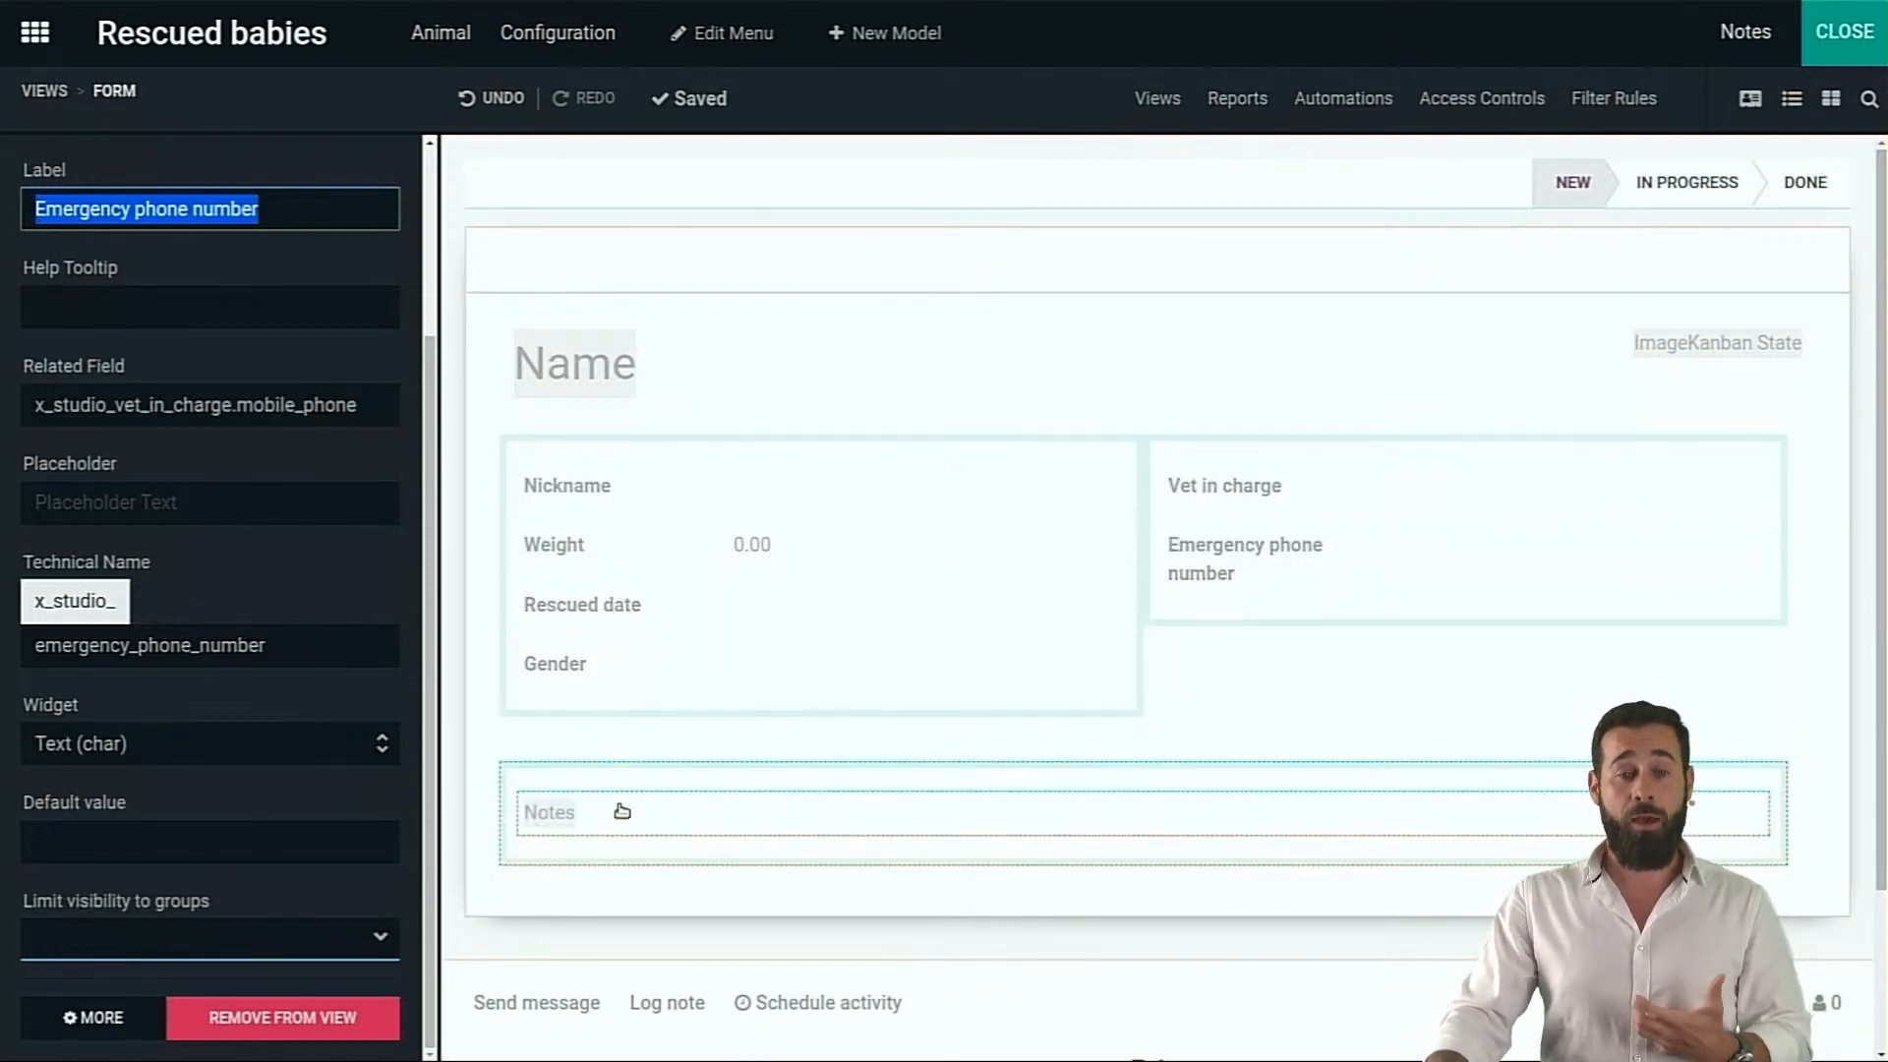
# Close Studio and fill in the new animal record with the name "Joey the monkey" and the nickname "Joey"
pyautogui.click(1843, 41)
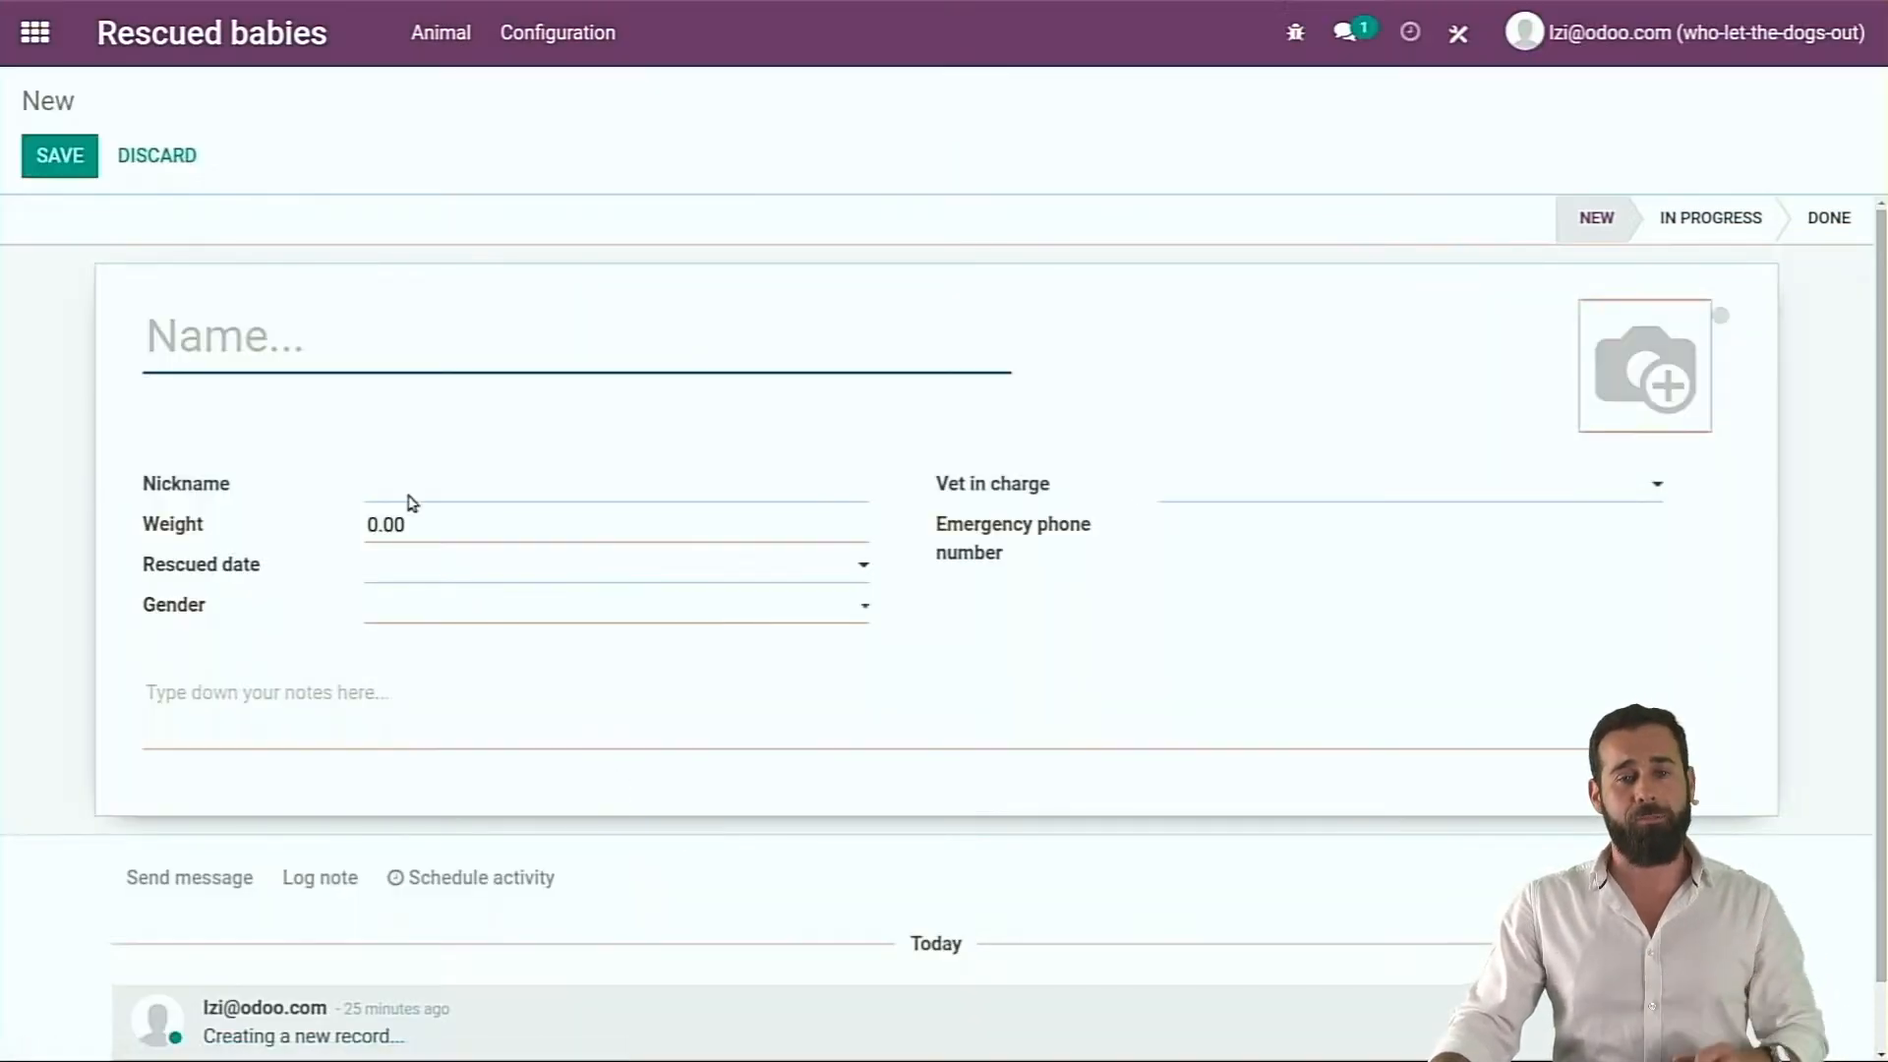
pyautogui.click(345, 364)
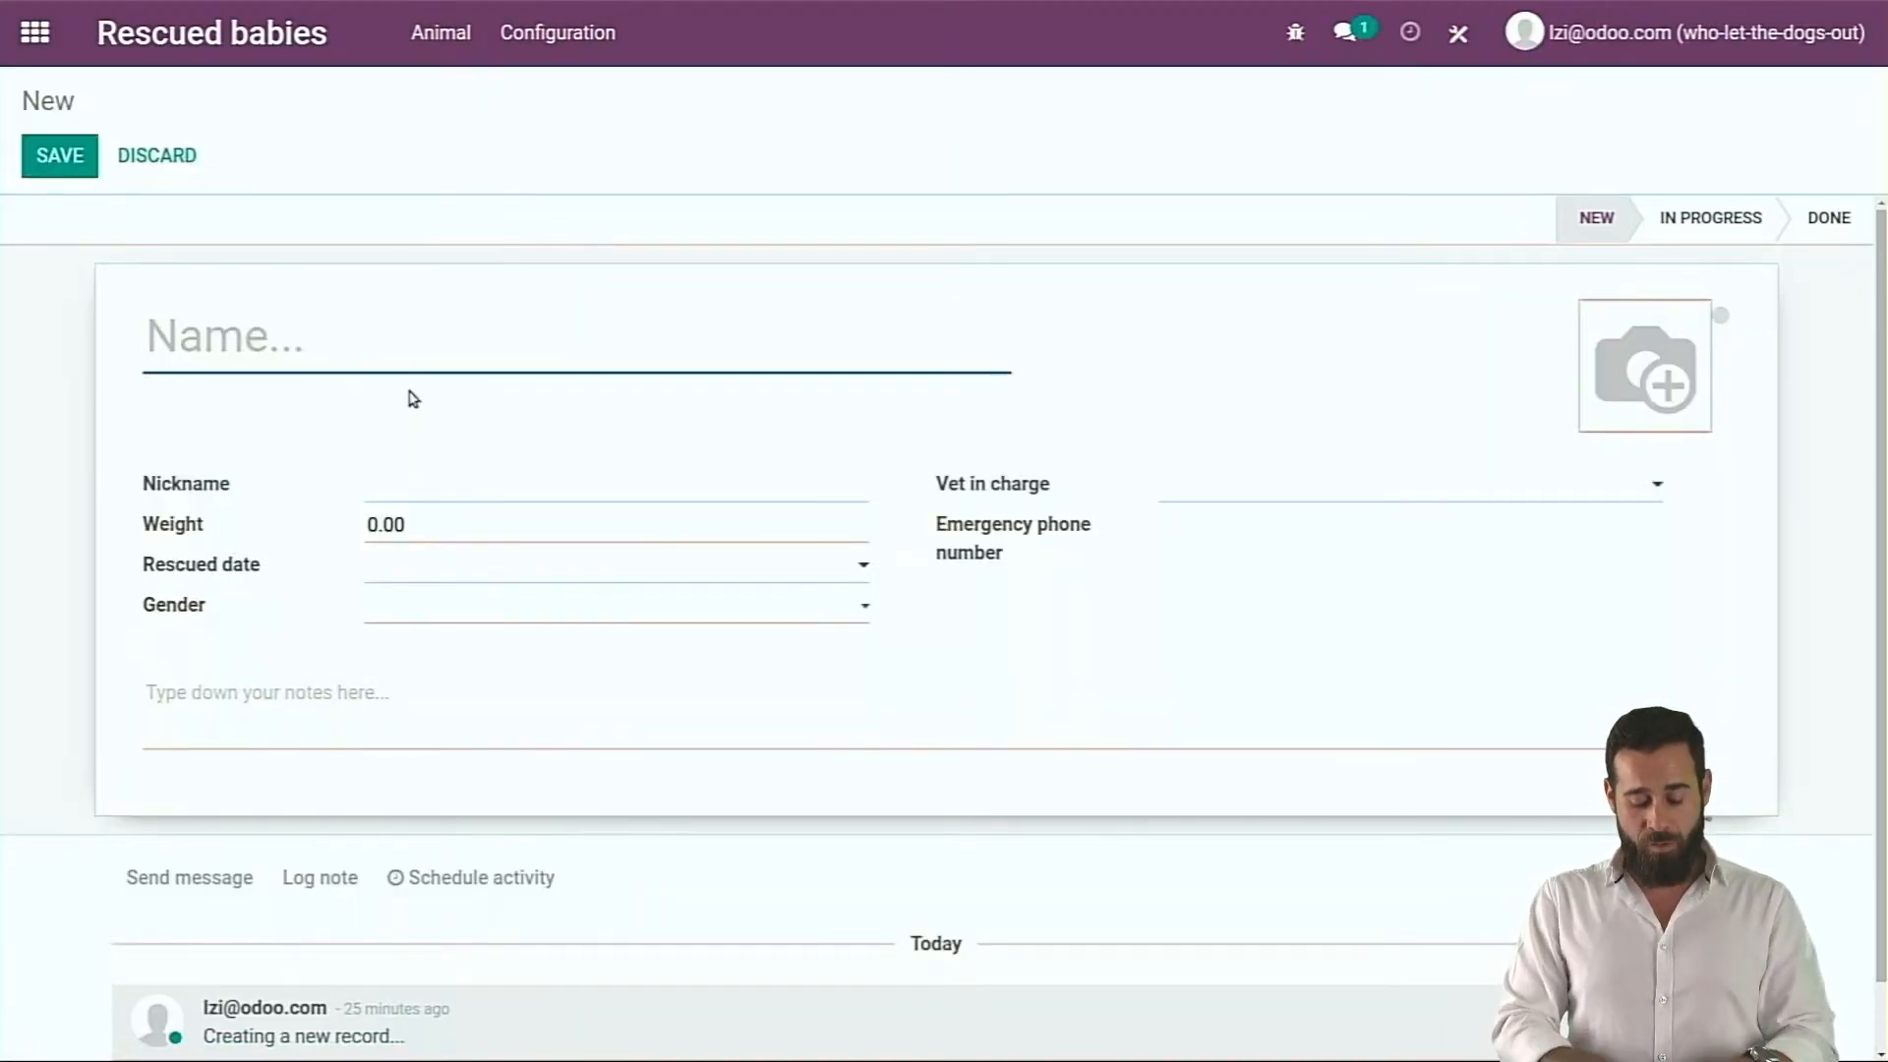
pyautogui.write('Joey the mon')
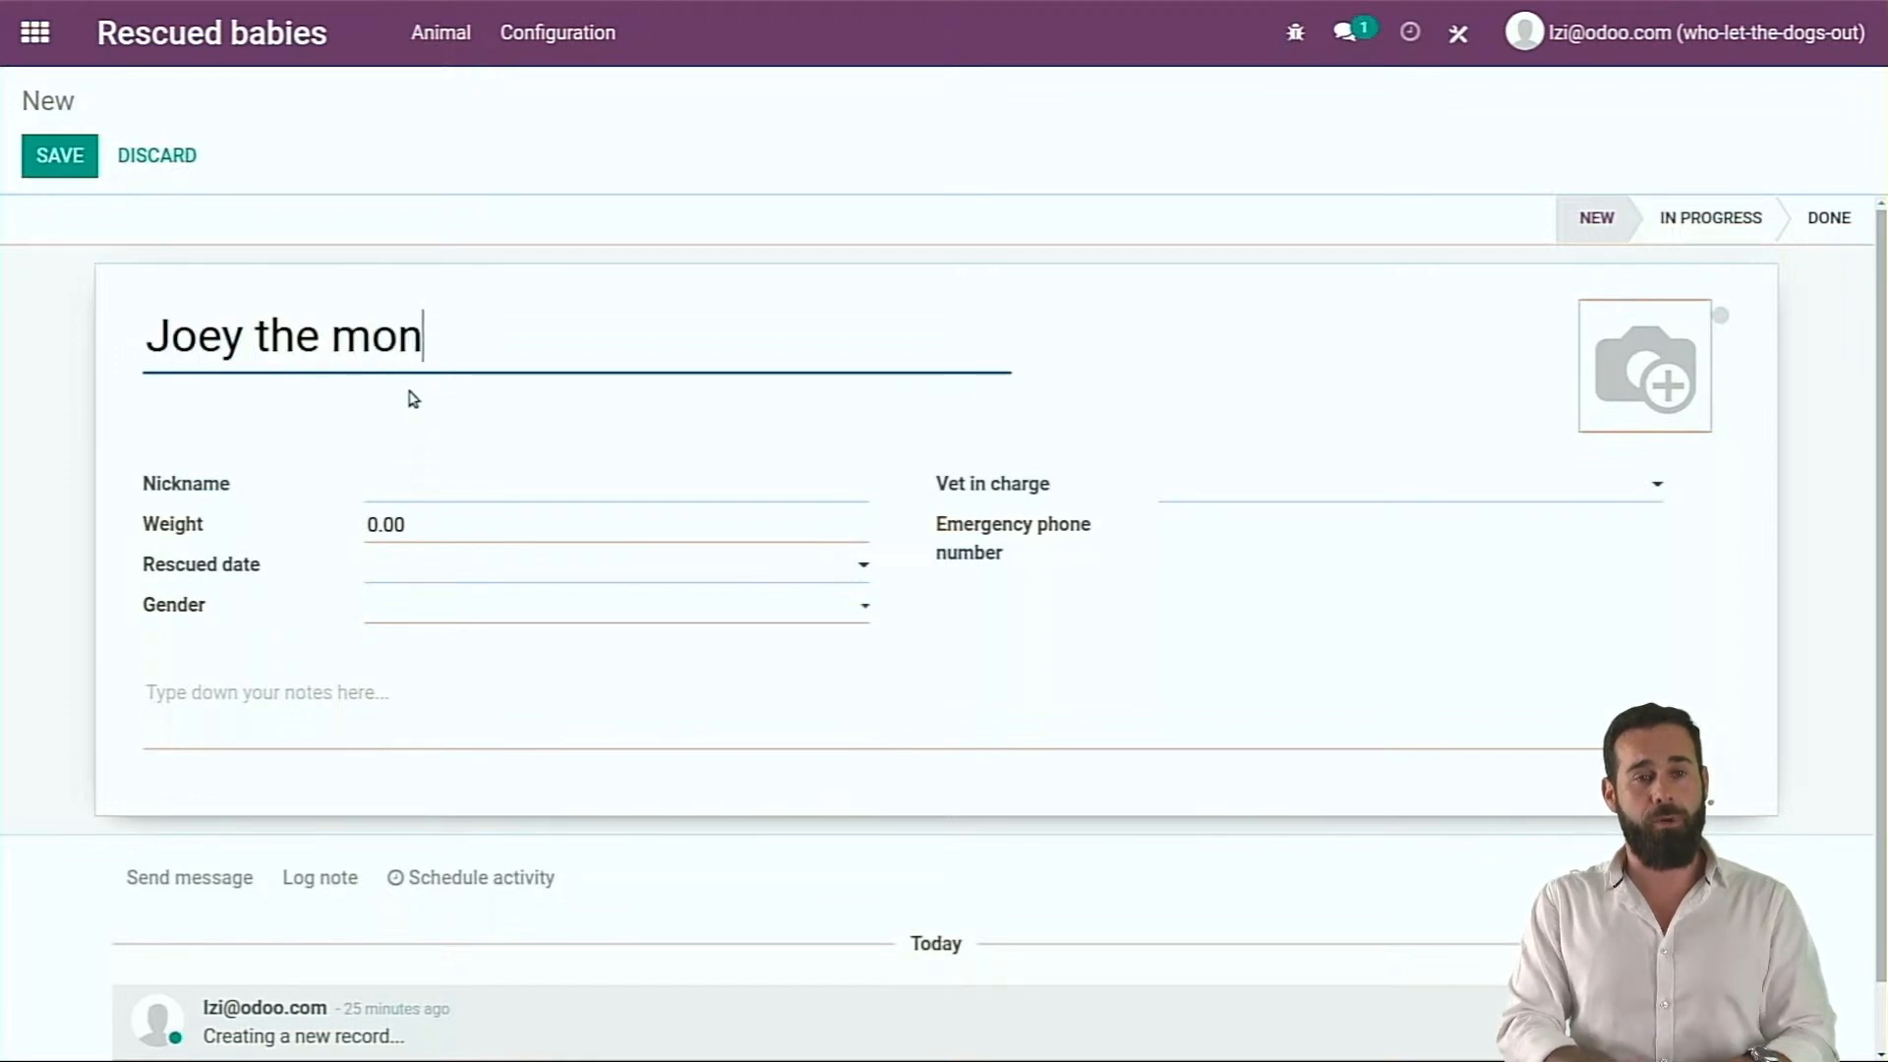
pyautogui.write('key')
pyautogui.click(424, 488)
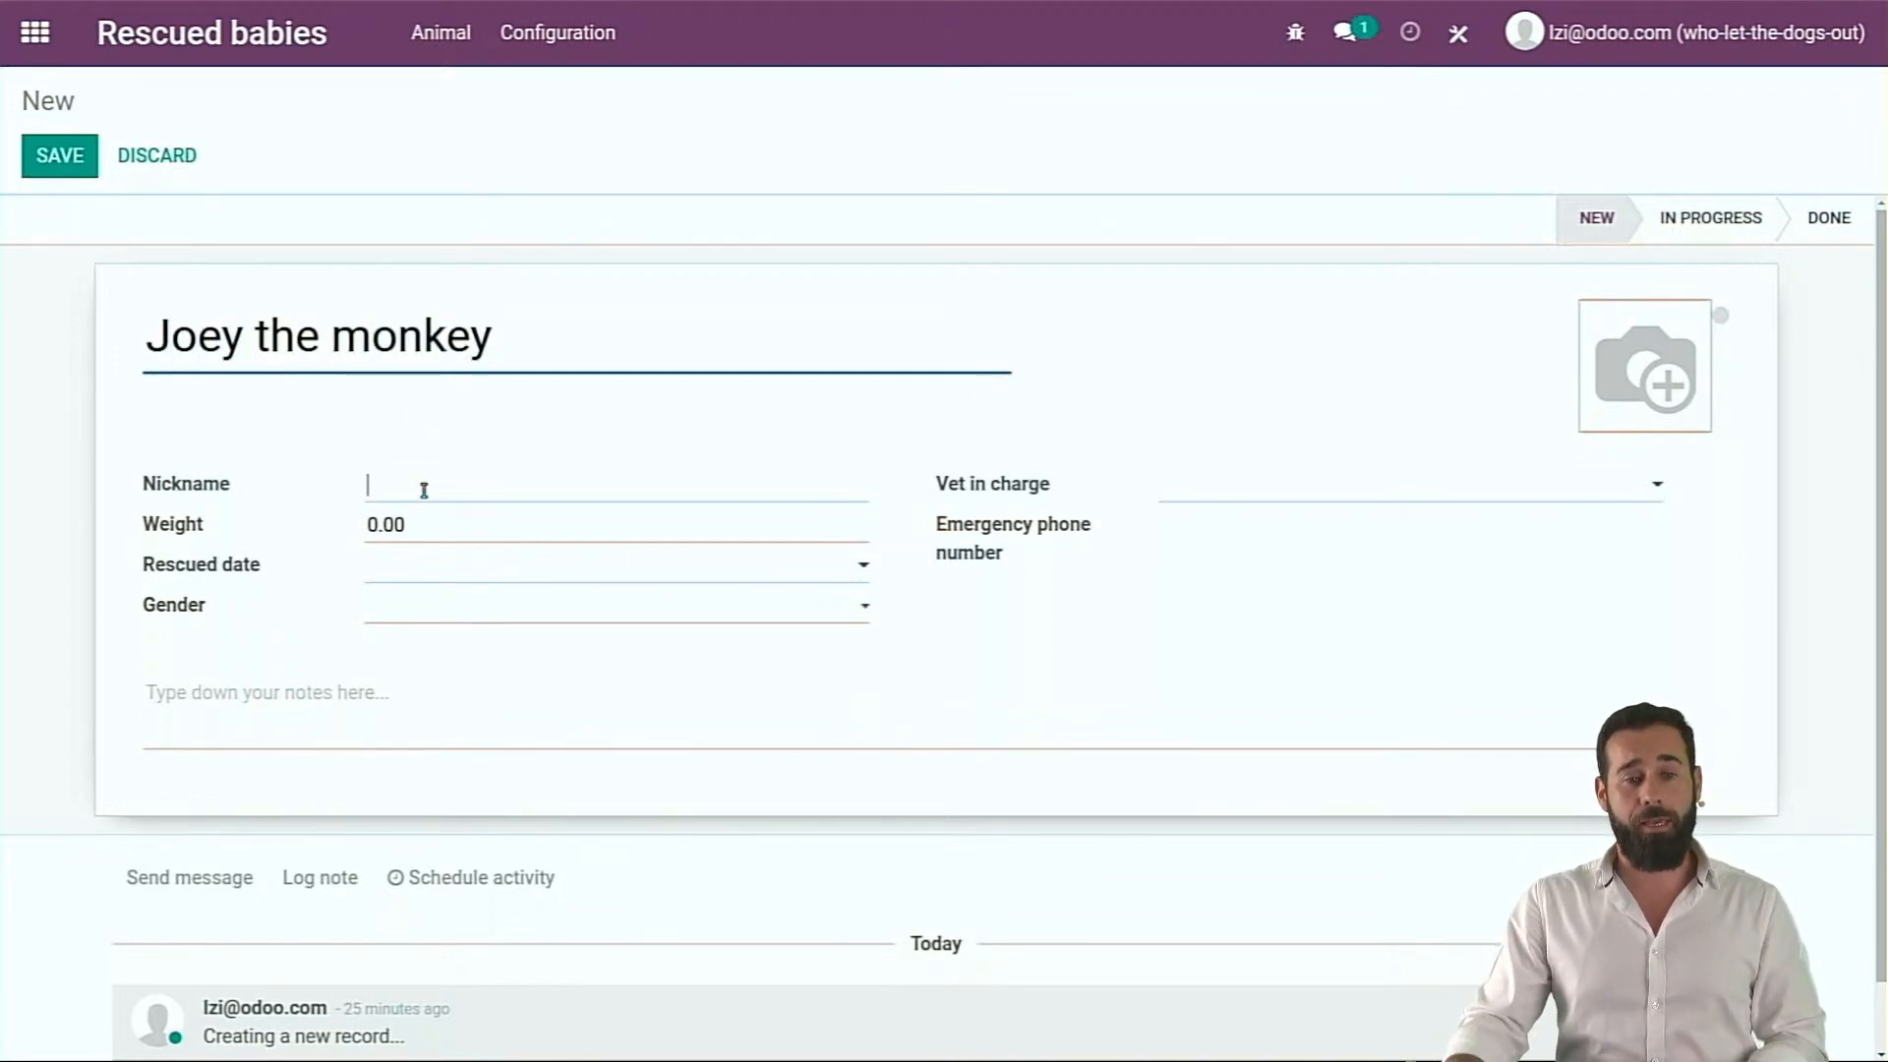
pyautogui.write('Jo')
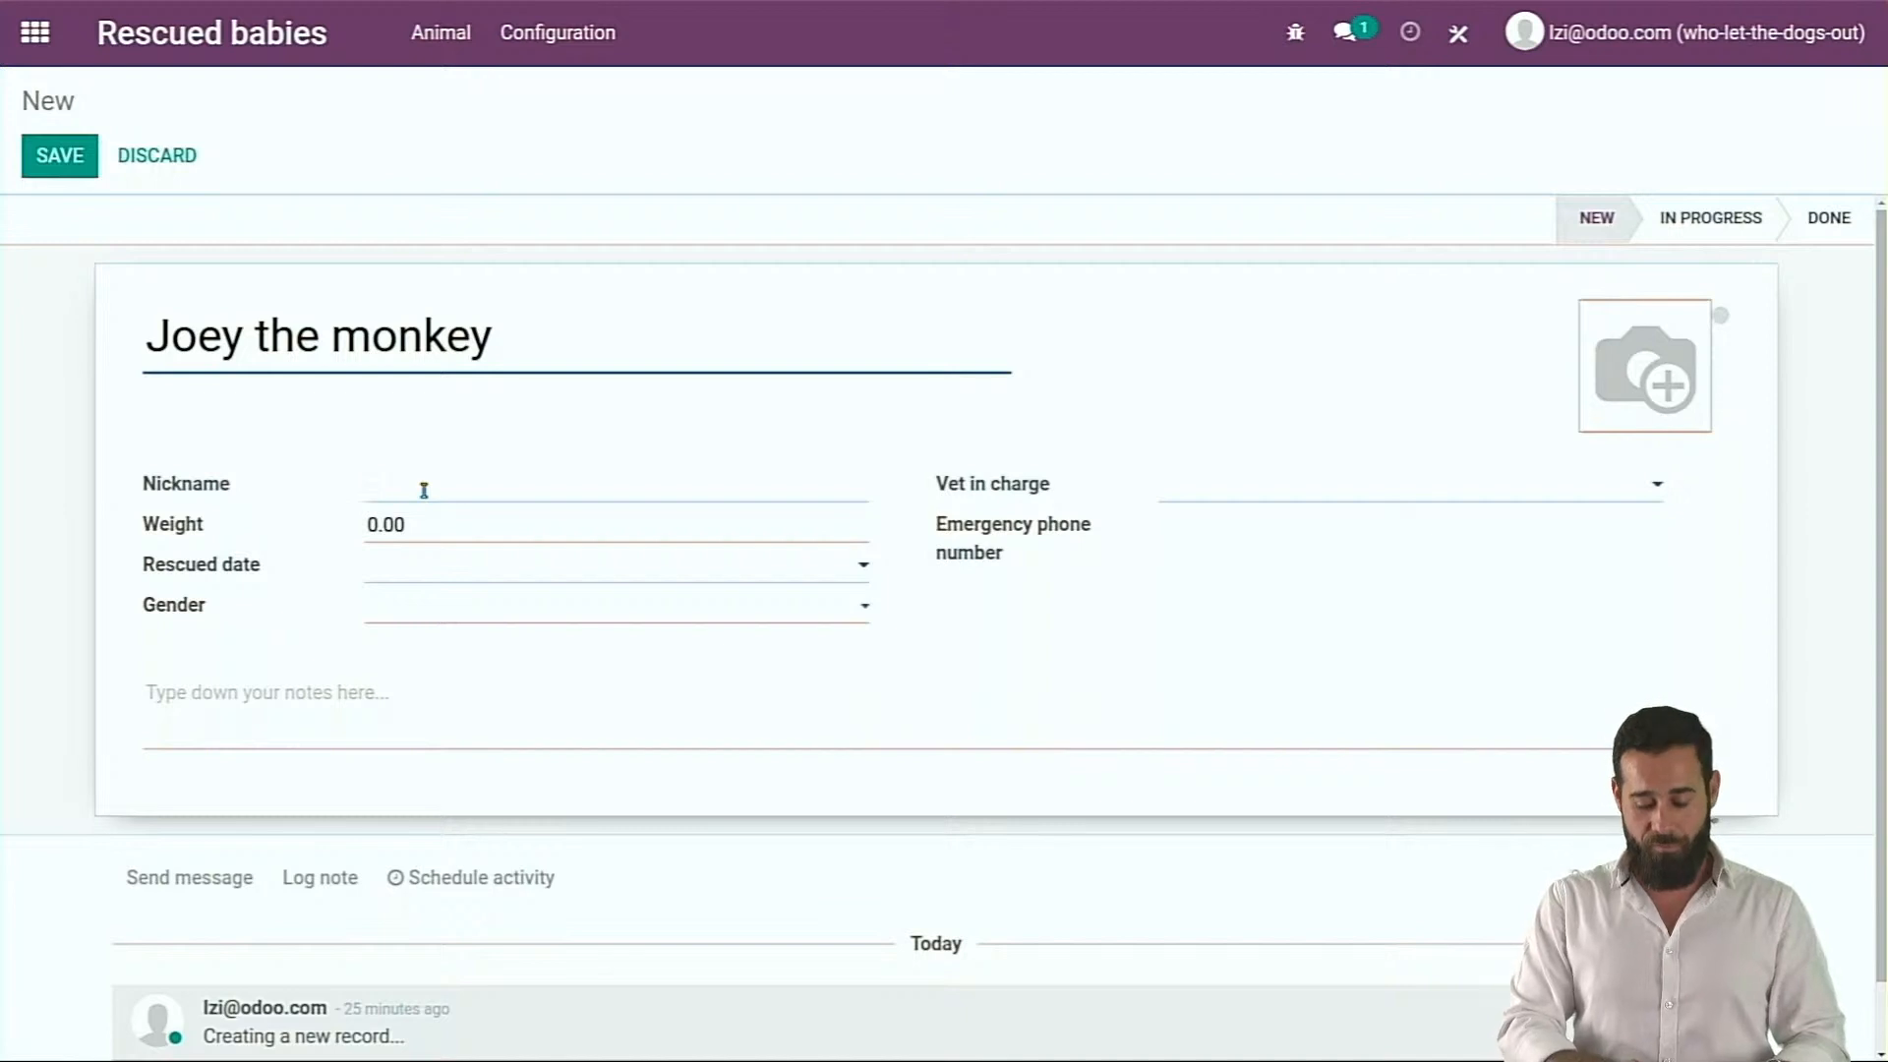
pyautogui.write('Joey')
# Set the animal's weight to 3.5 and its rescued date to 09/23/2021
pyautogui.press('Tab')
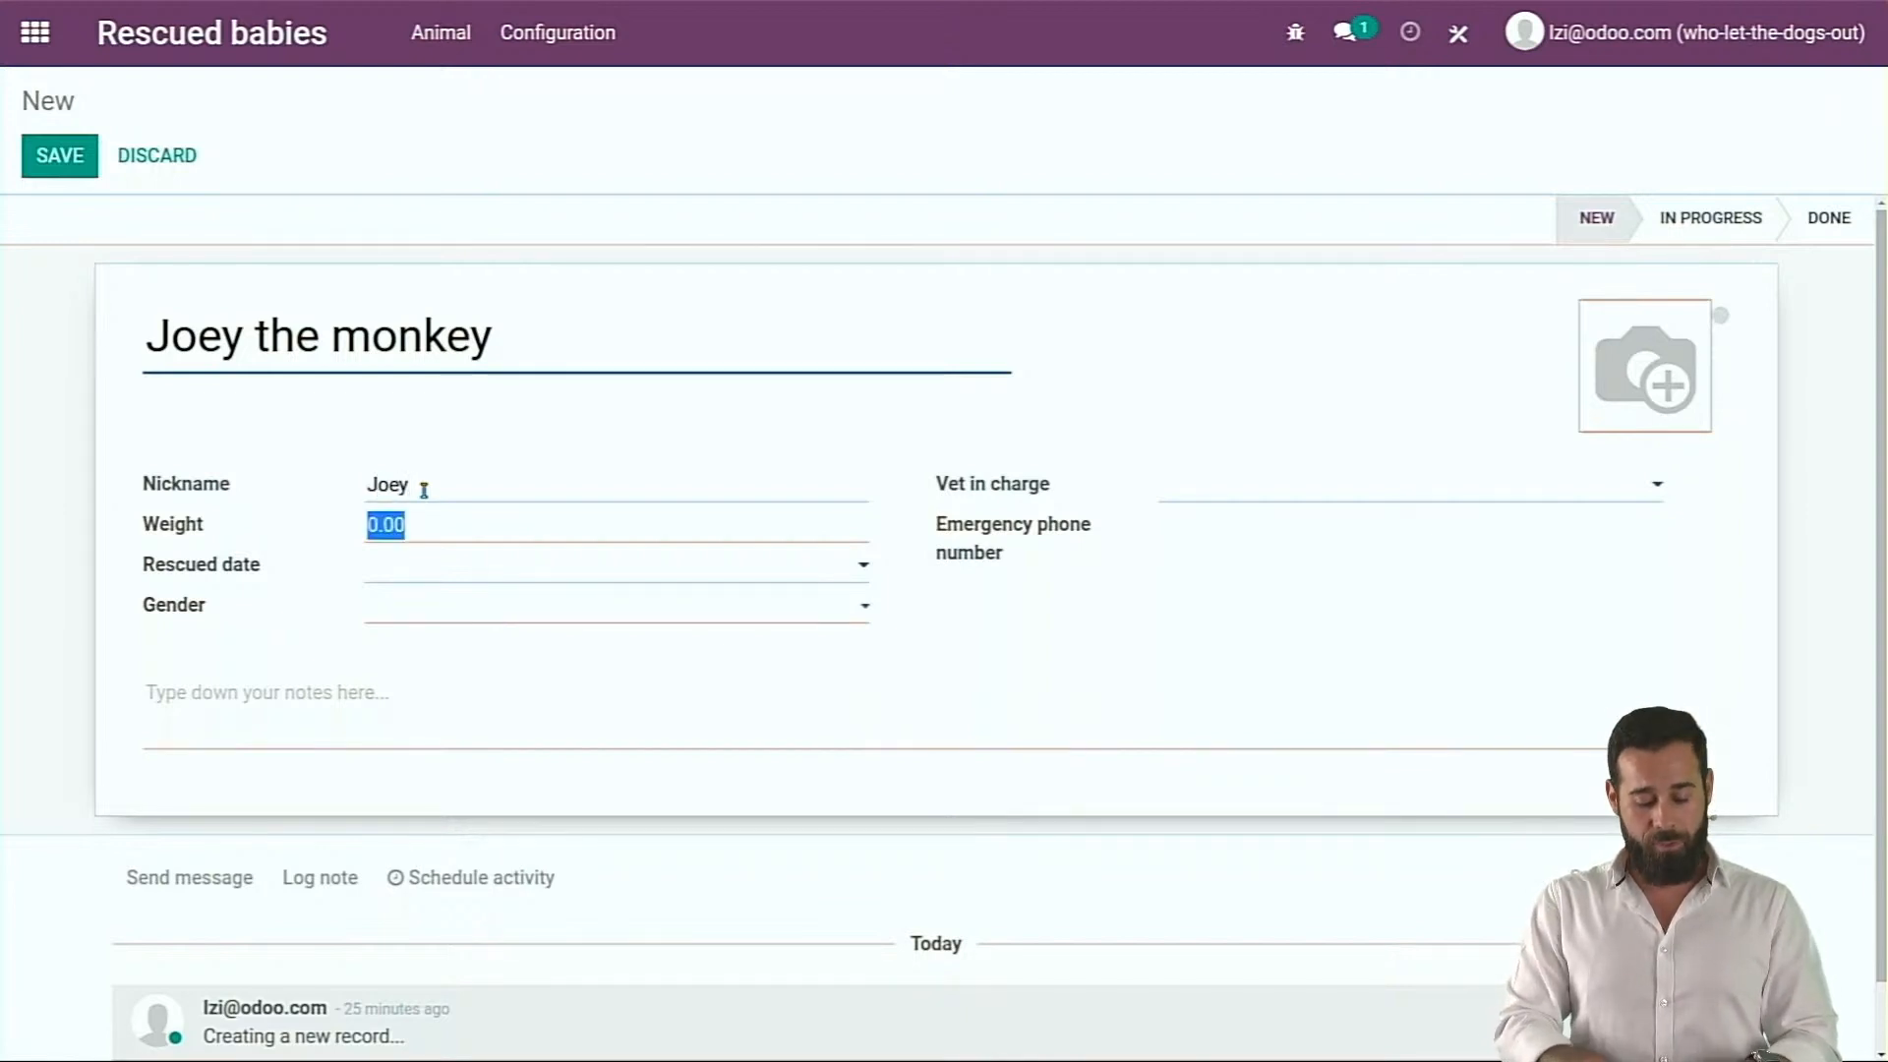
pyautogui.write('3.5')
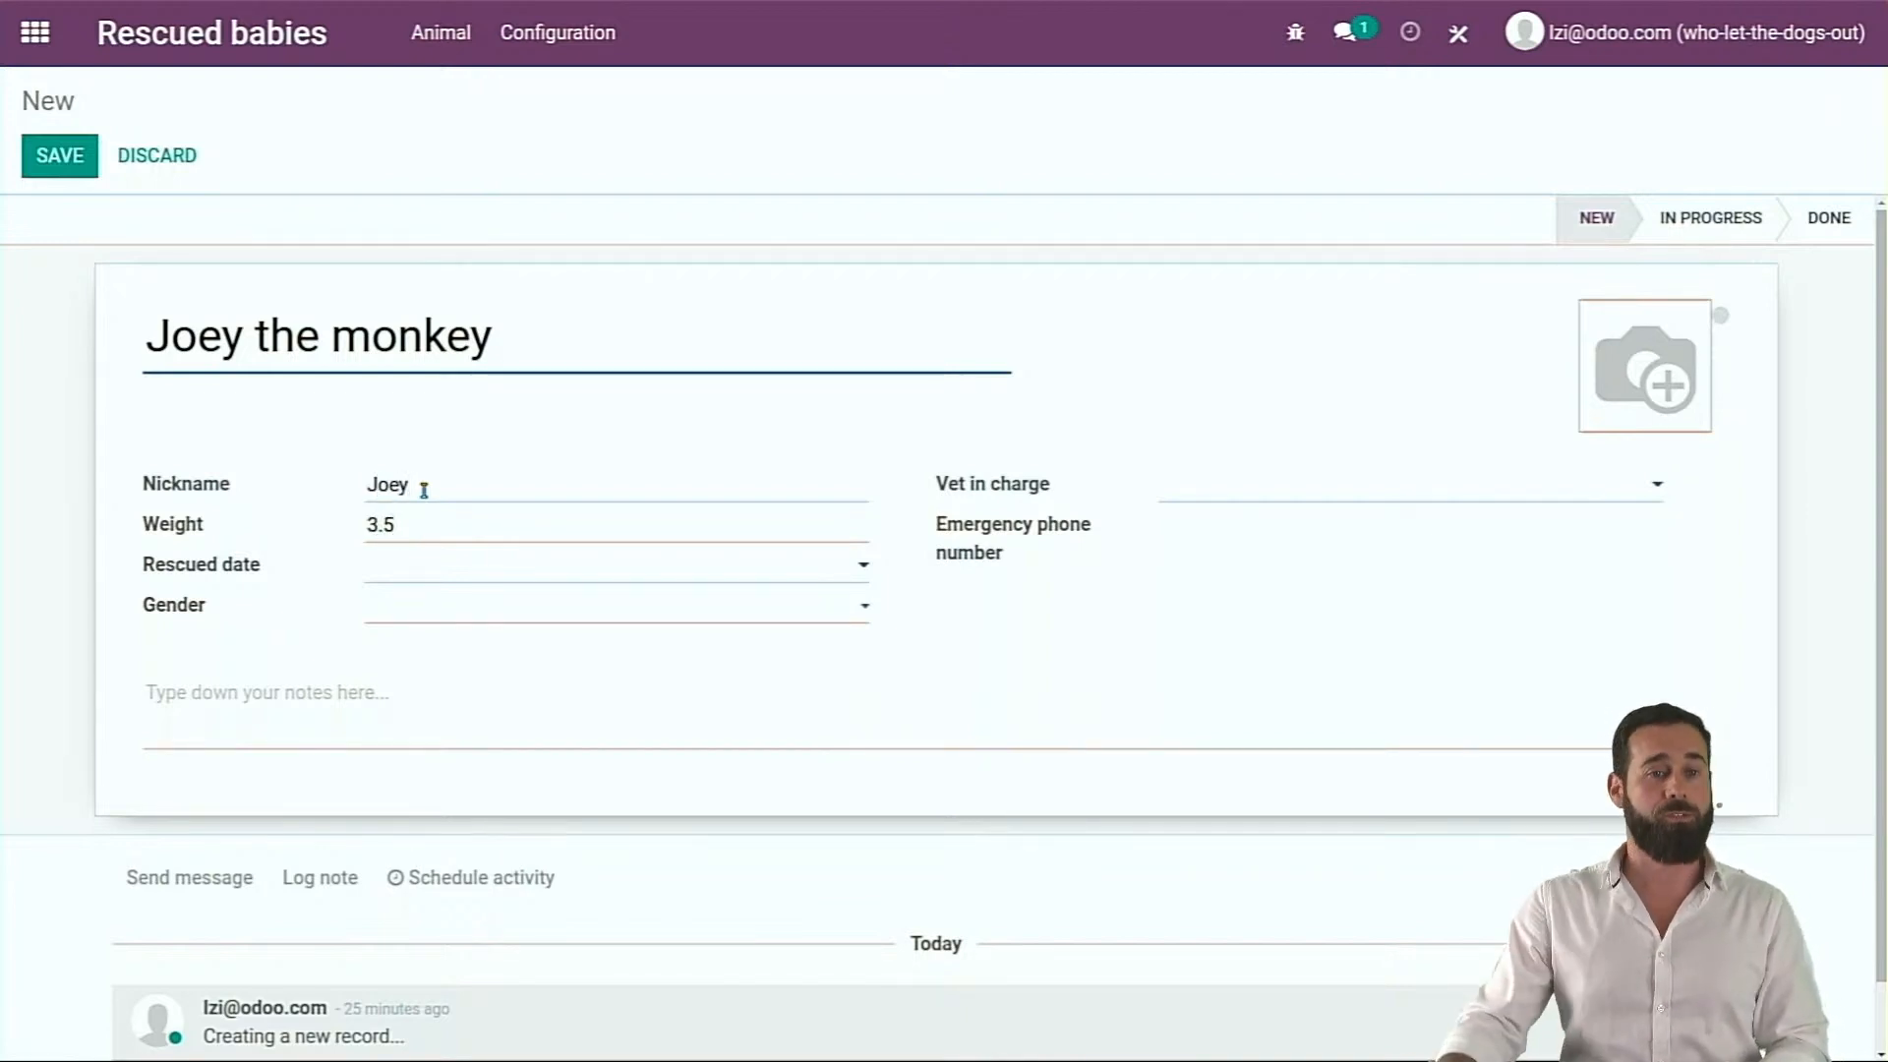
pyautogui.click(410, 568)
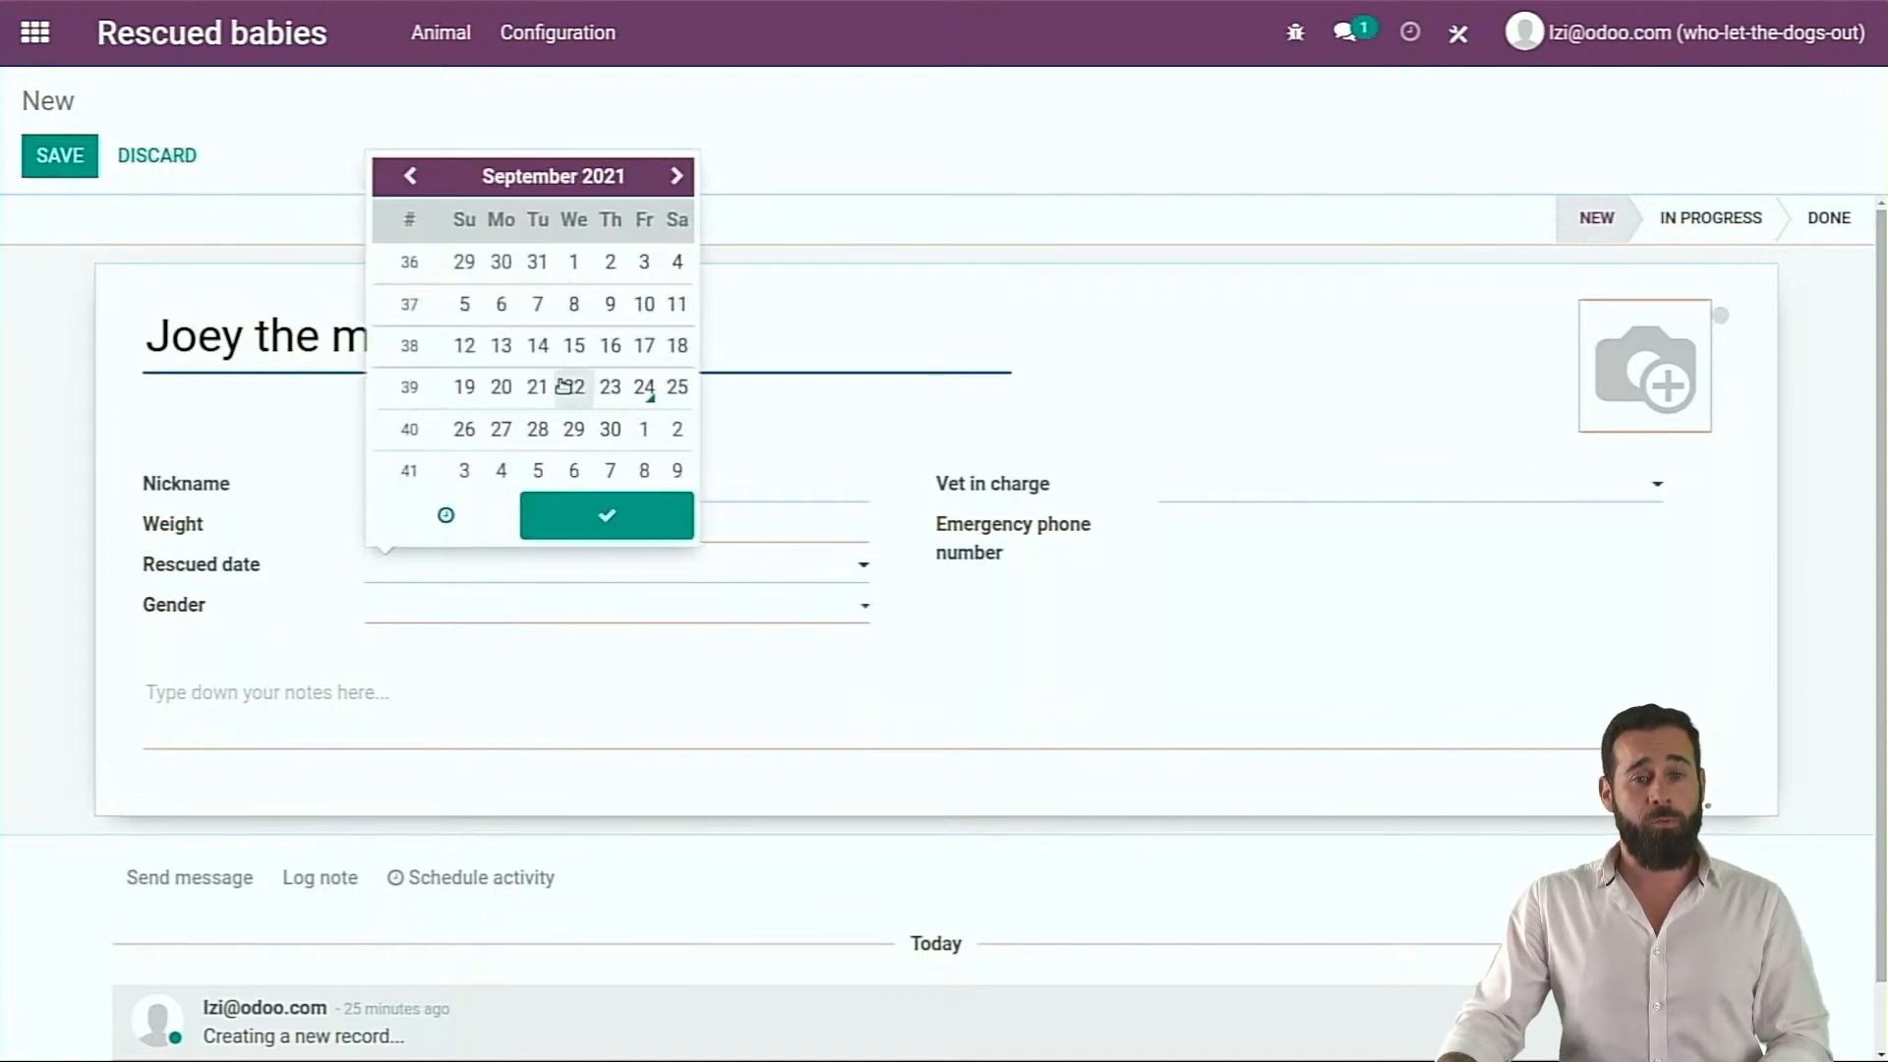
pyautogui.click(610, 386)
# Set the gender to Male and assign the first listed vet as Vet in charge
pyautogui.click(400, 608)
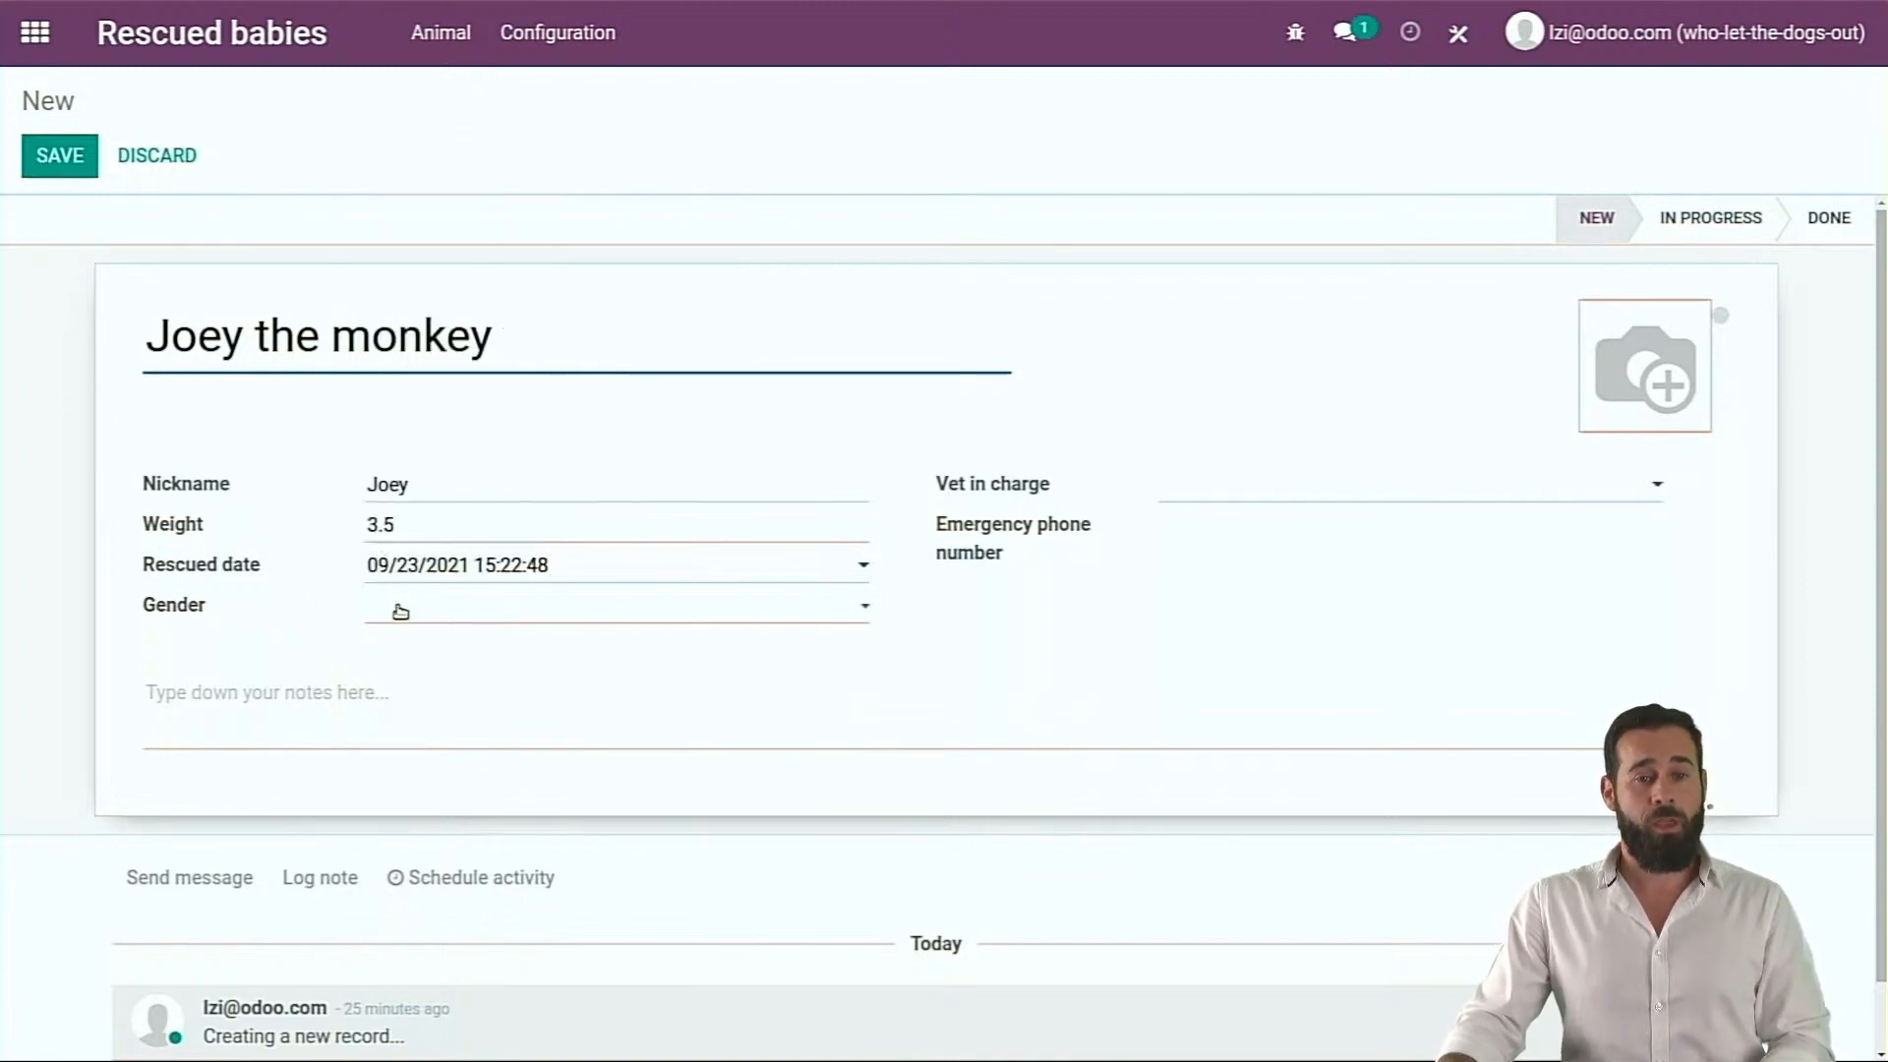
pyautogui.click(400, 611)
pyautogui.click(407, 657)
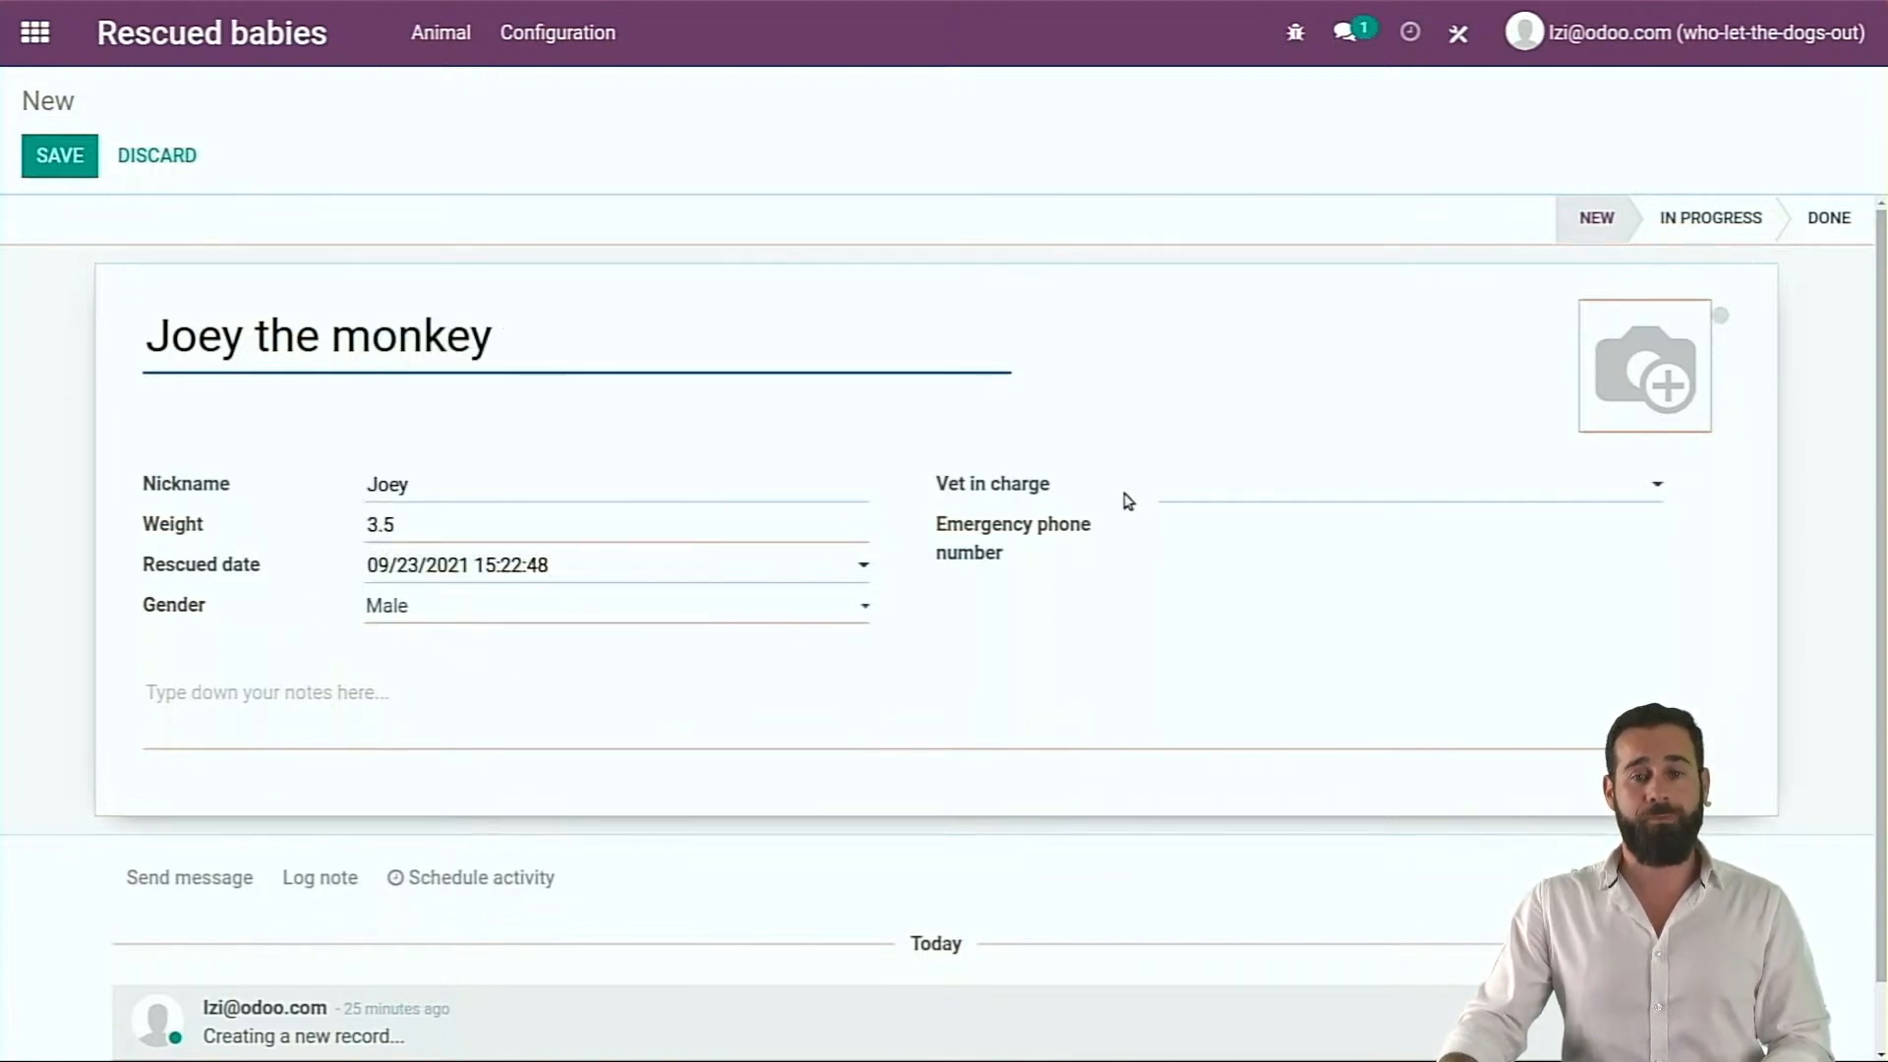
pyautogui.click(1164, 500)
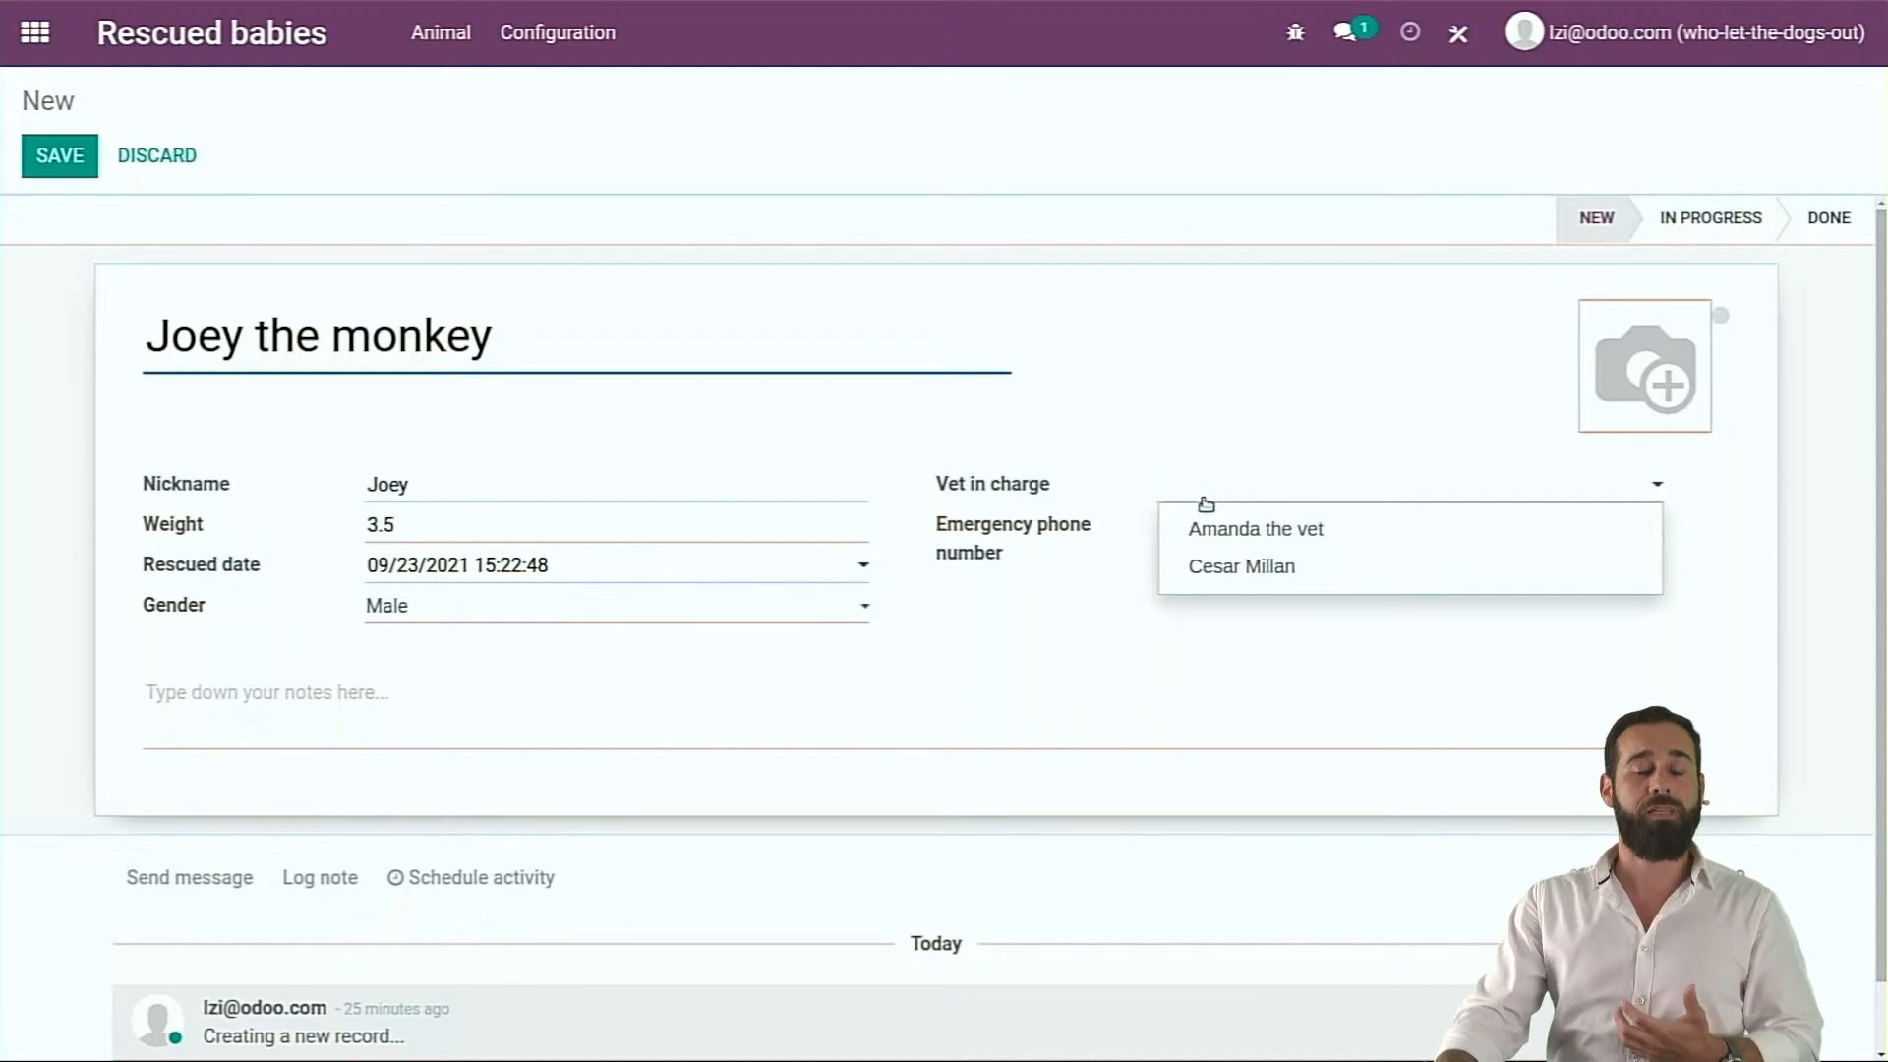
pyautogui.click(1241, 534)
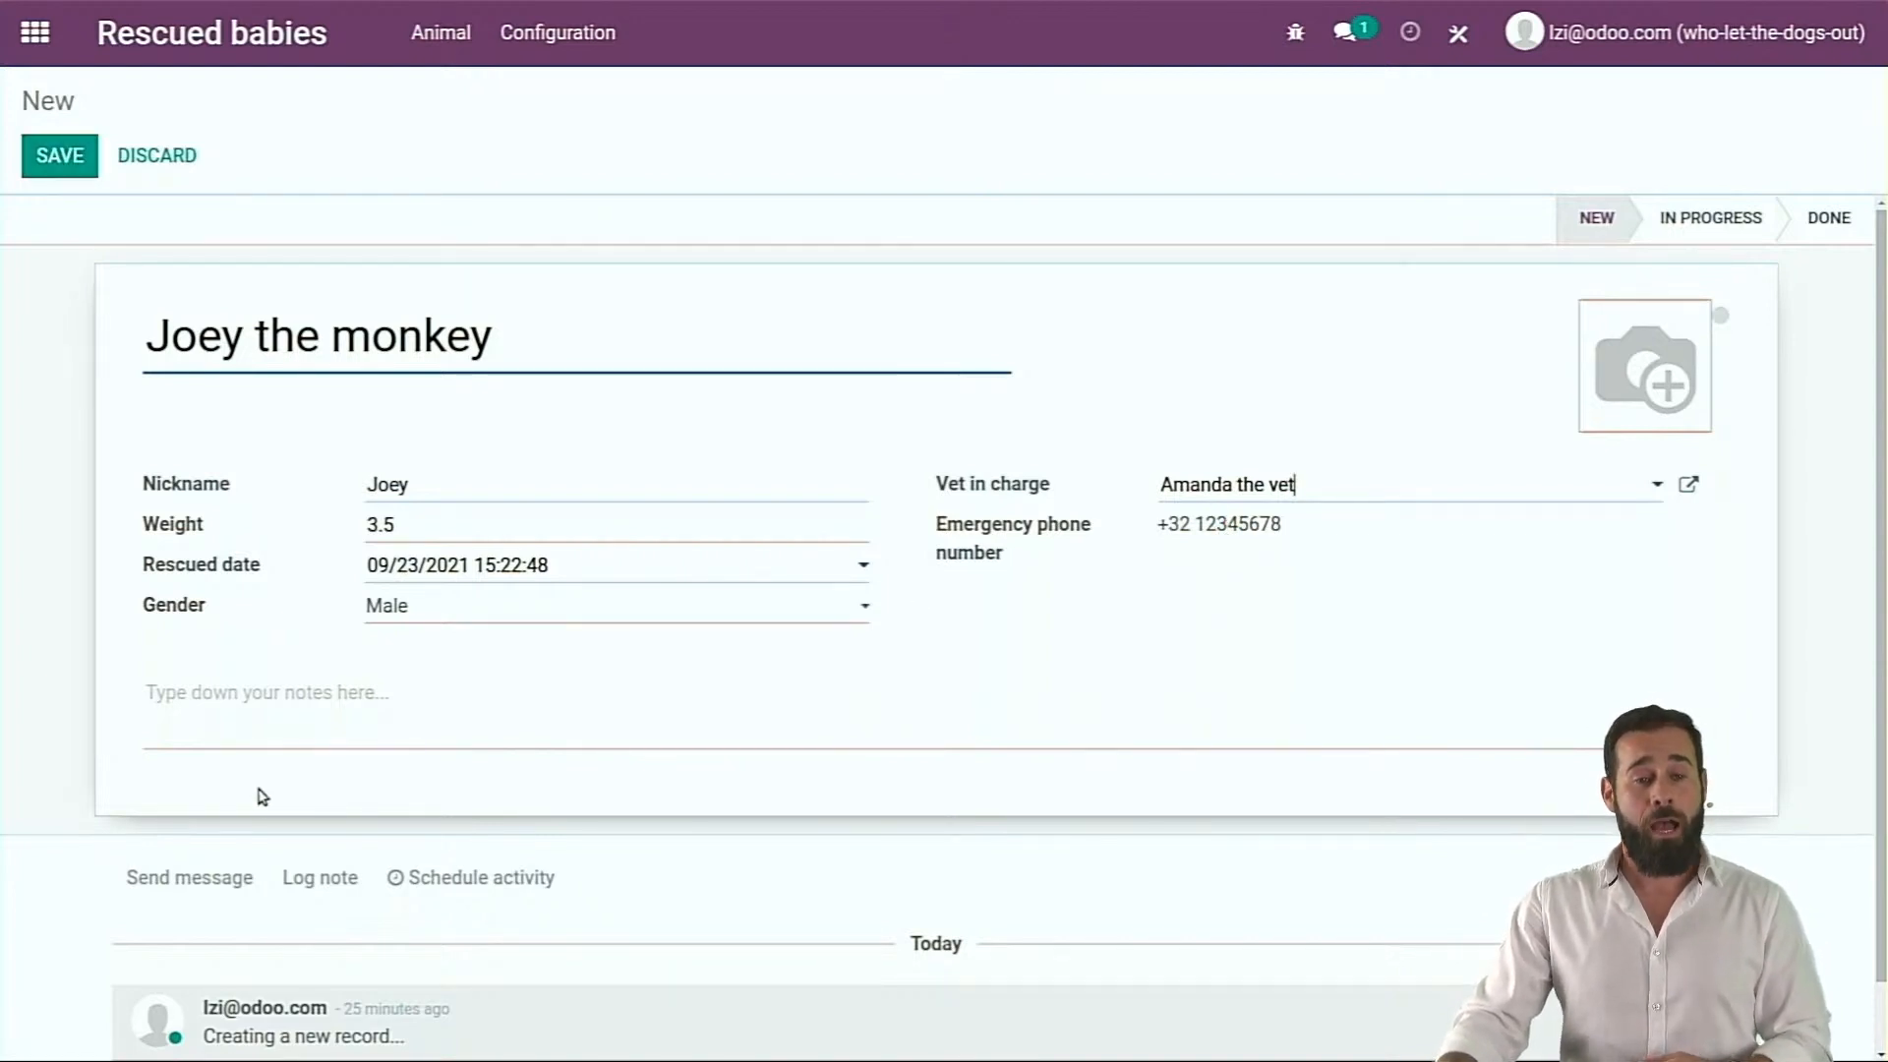
# Enter the note "Joey was rescued stealing necklaces from a tourist group in Thailand." and save the record
pyautogui.click(272, 693)
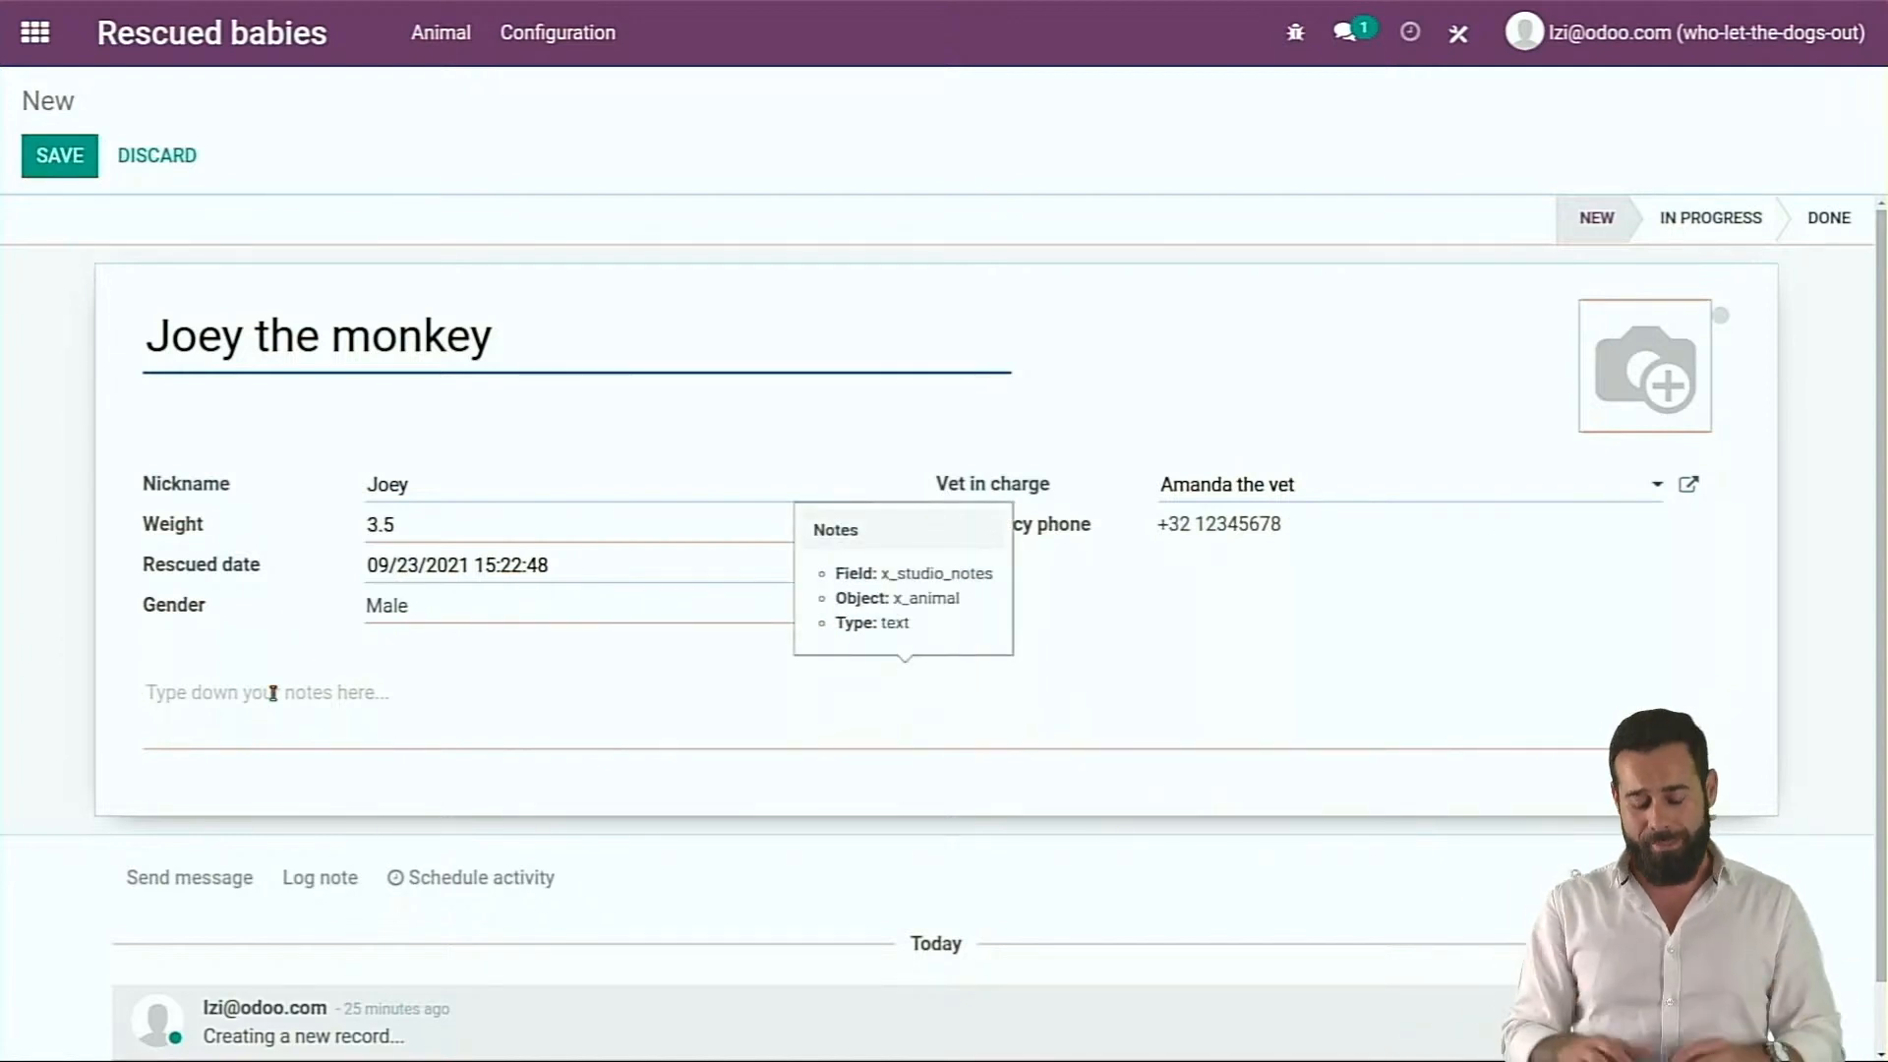
pyautogui.write('Joey wa')
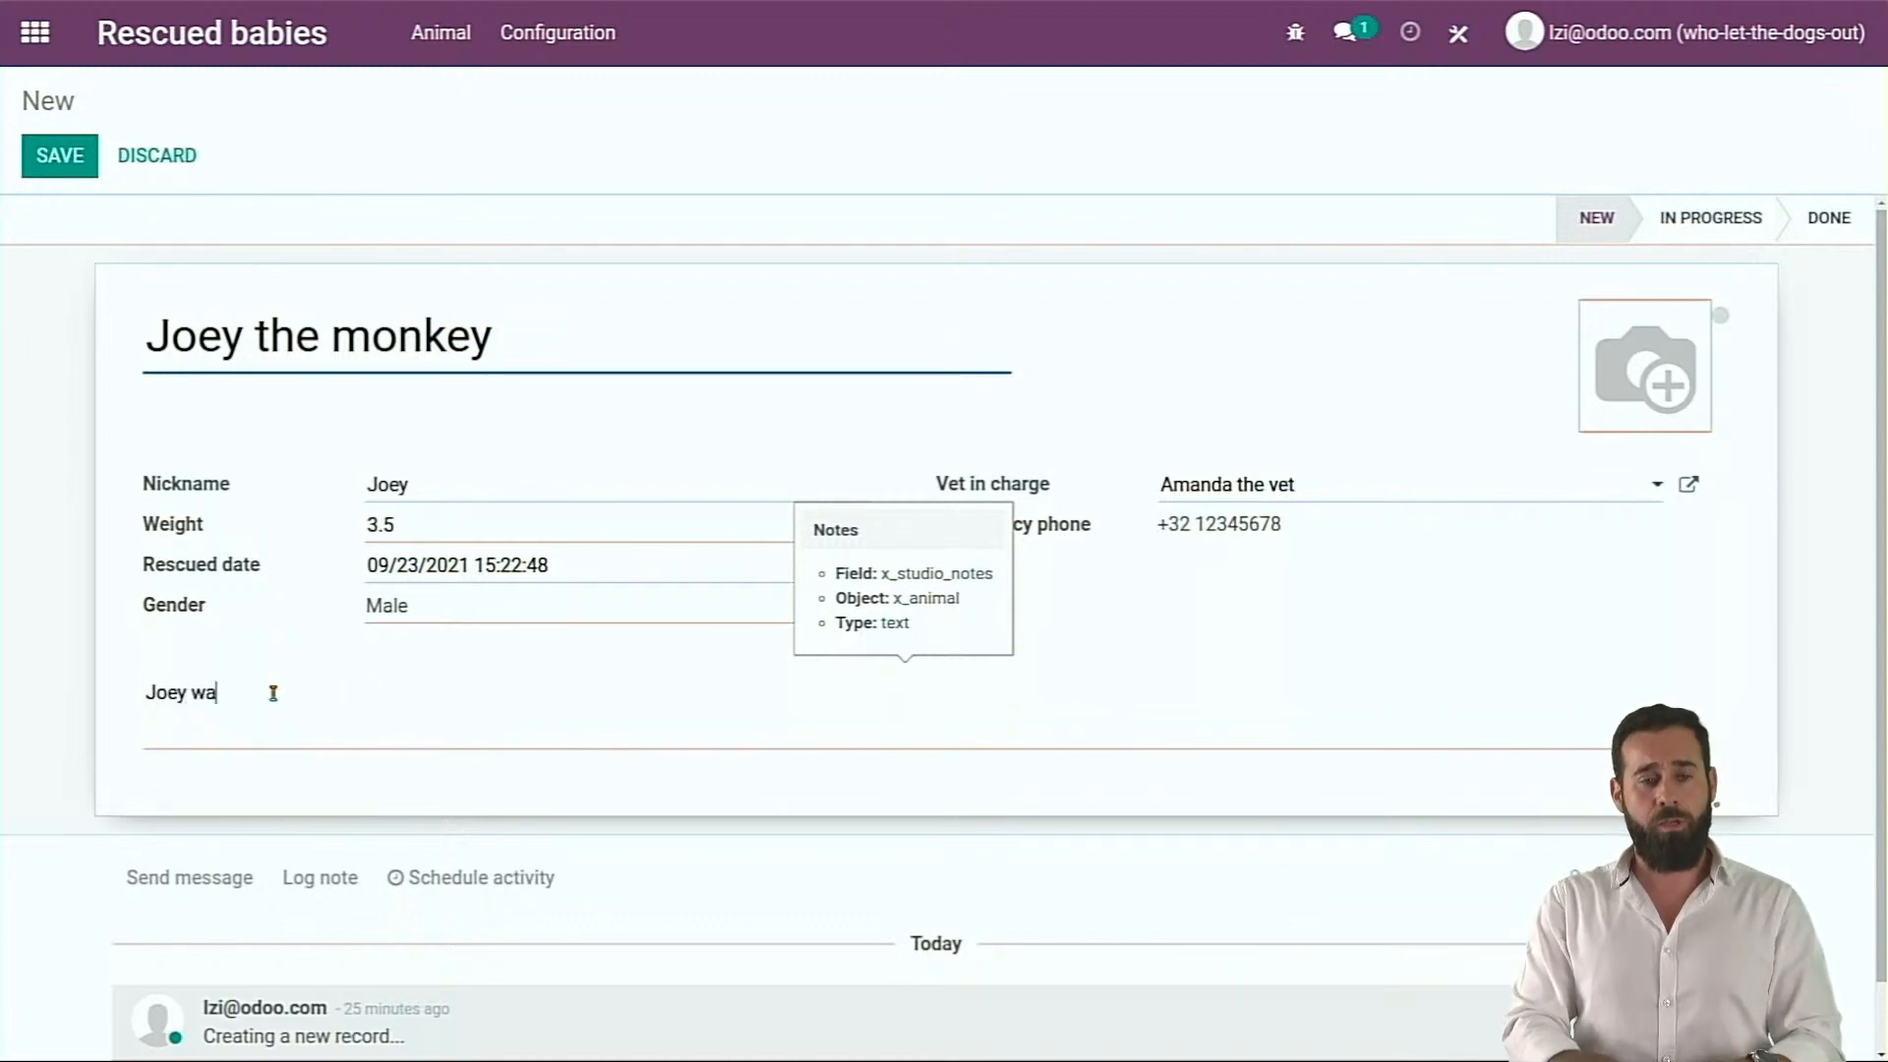
pyautogui.write('s rescue')
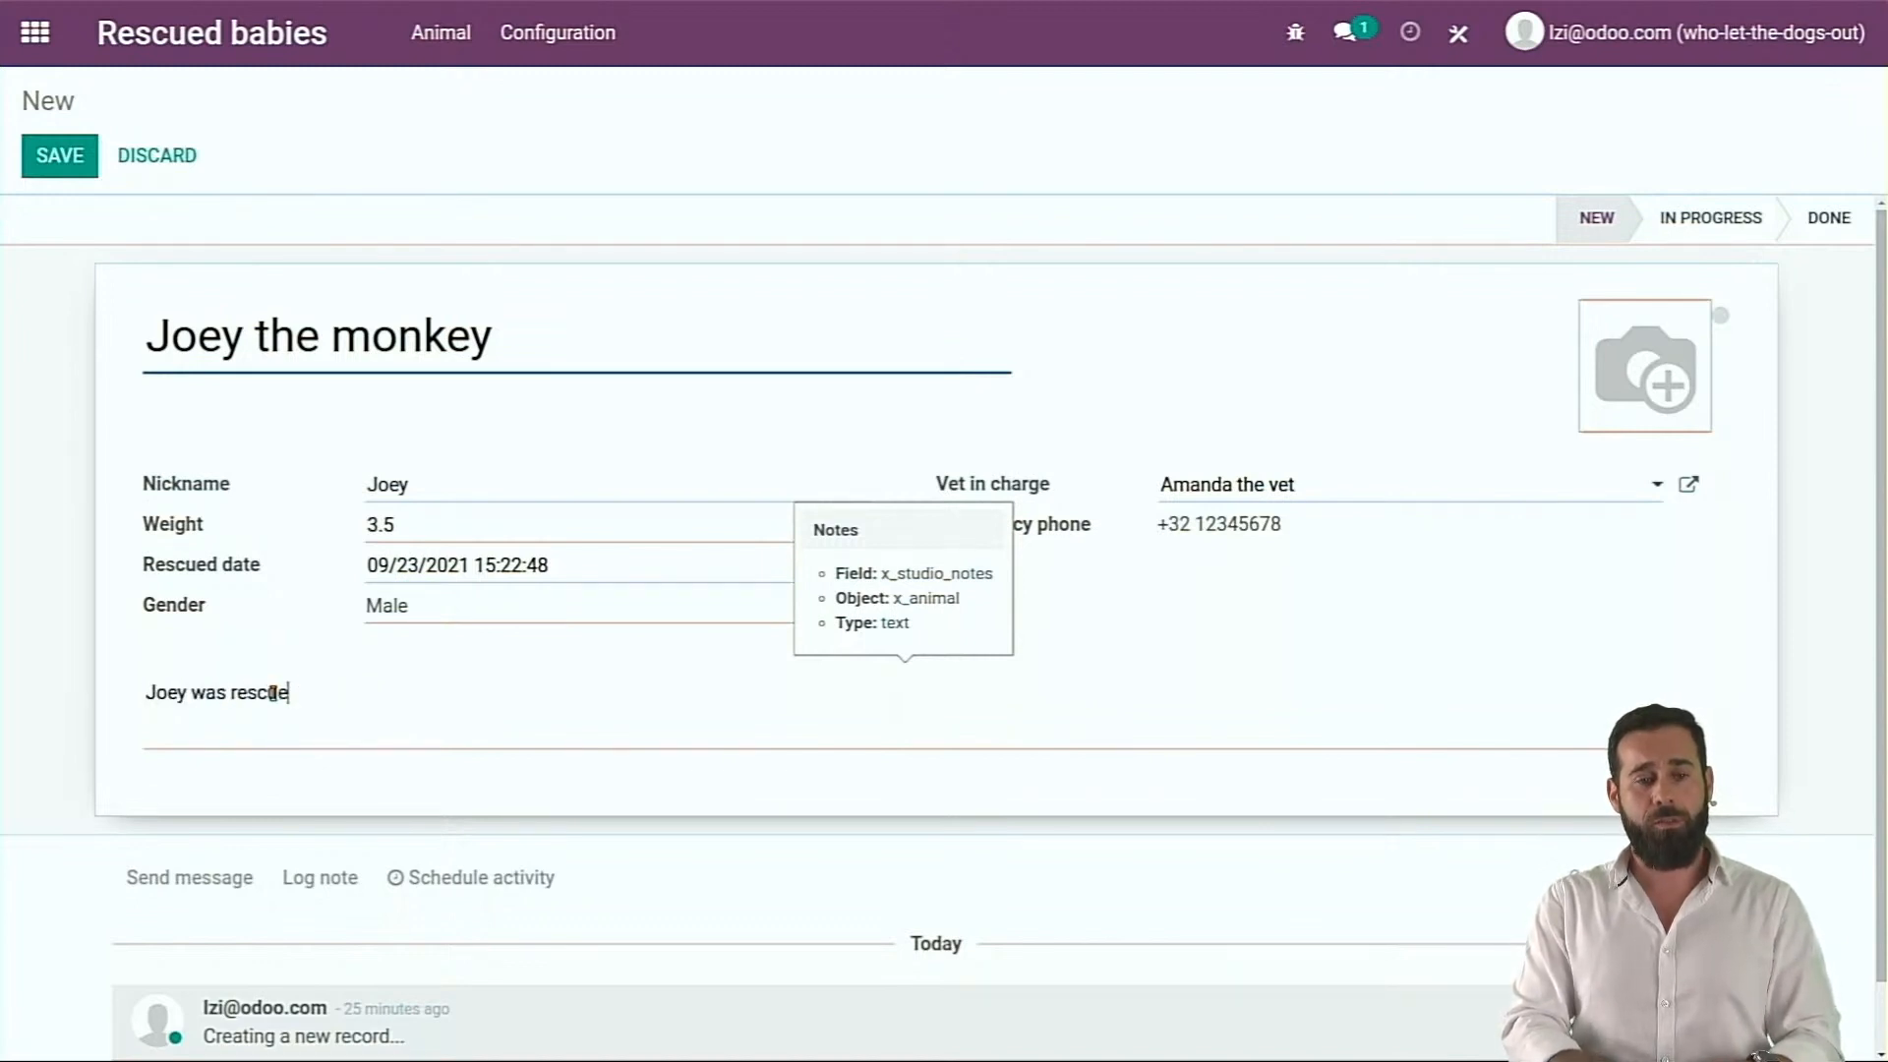
pyautogui.write('d stealing neck')
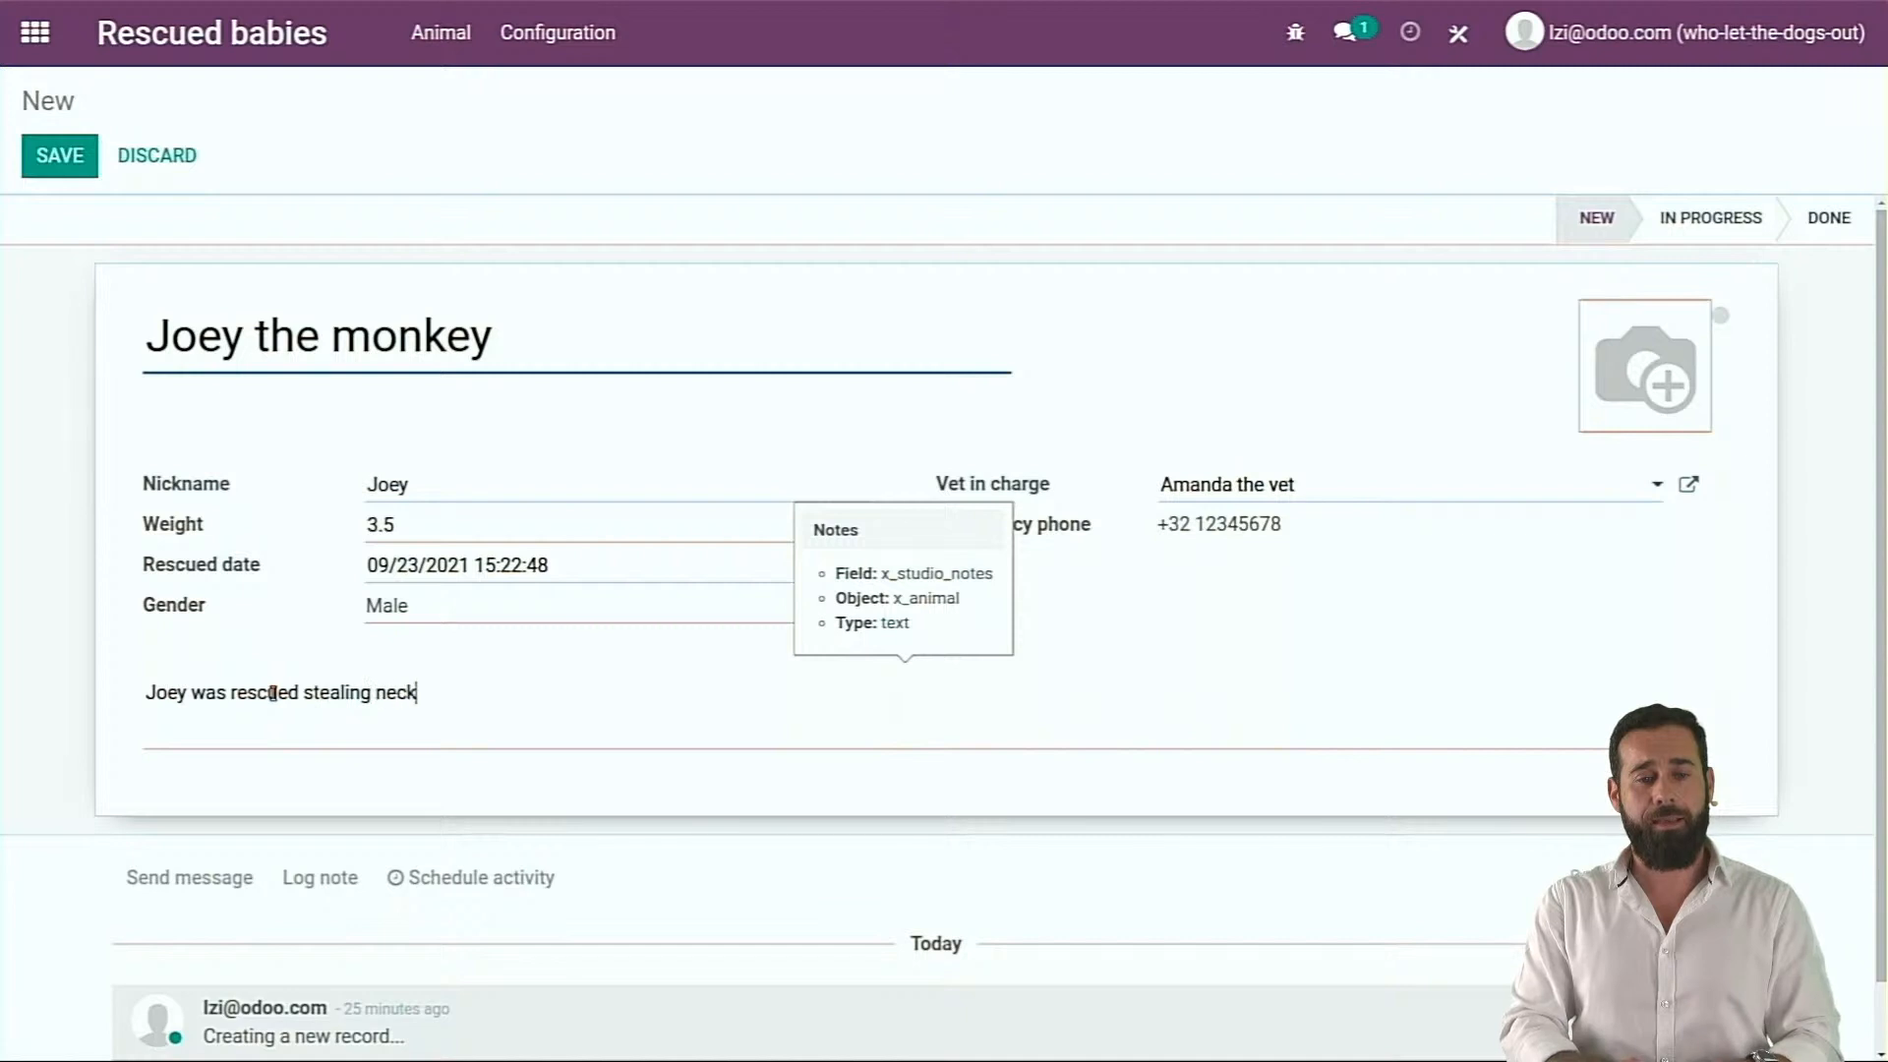
pyautogui.write('laces from  a tou')
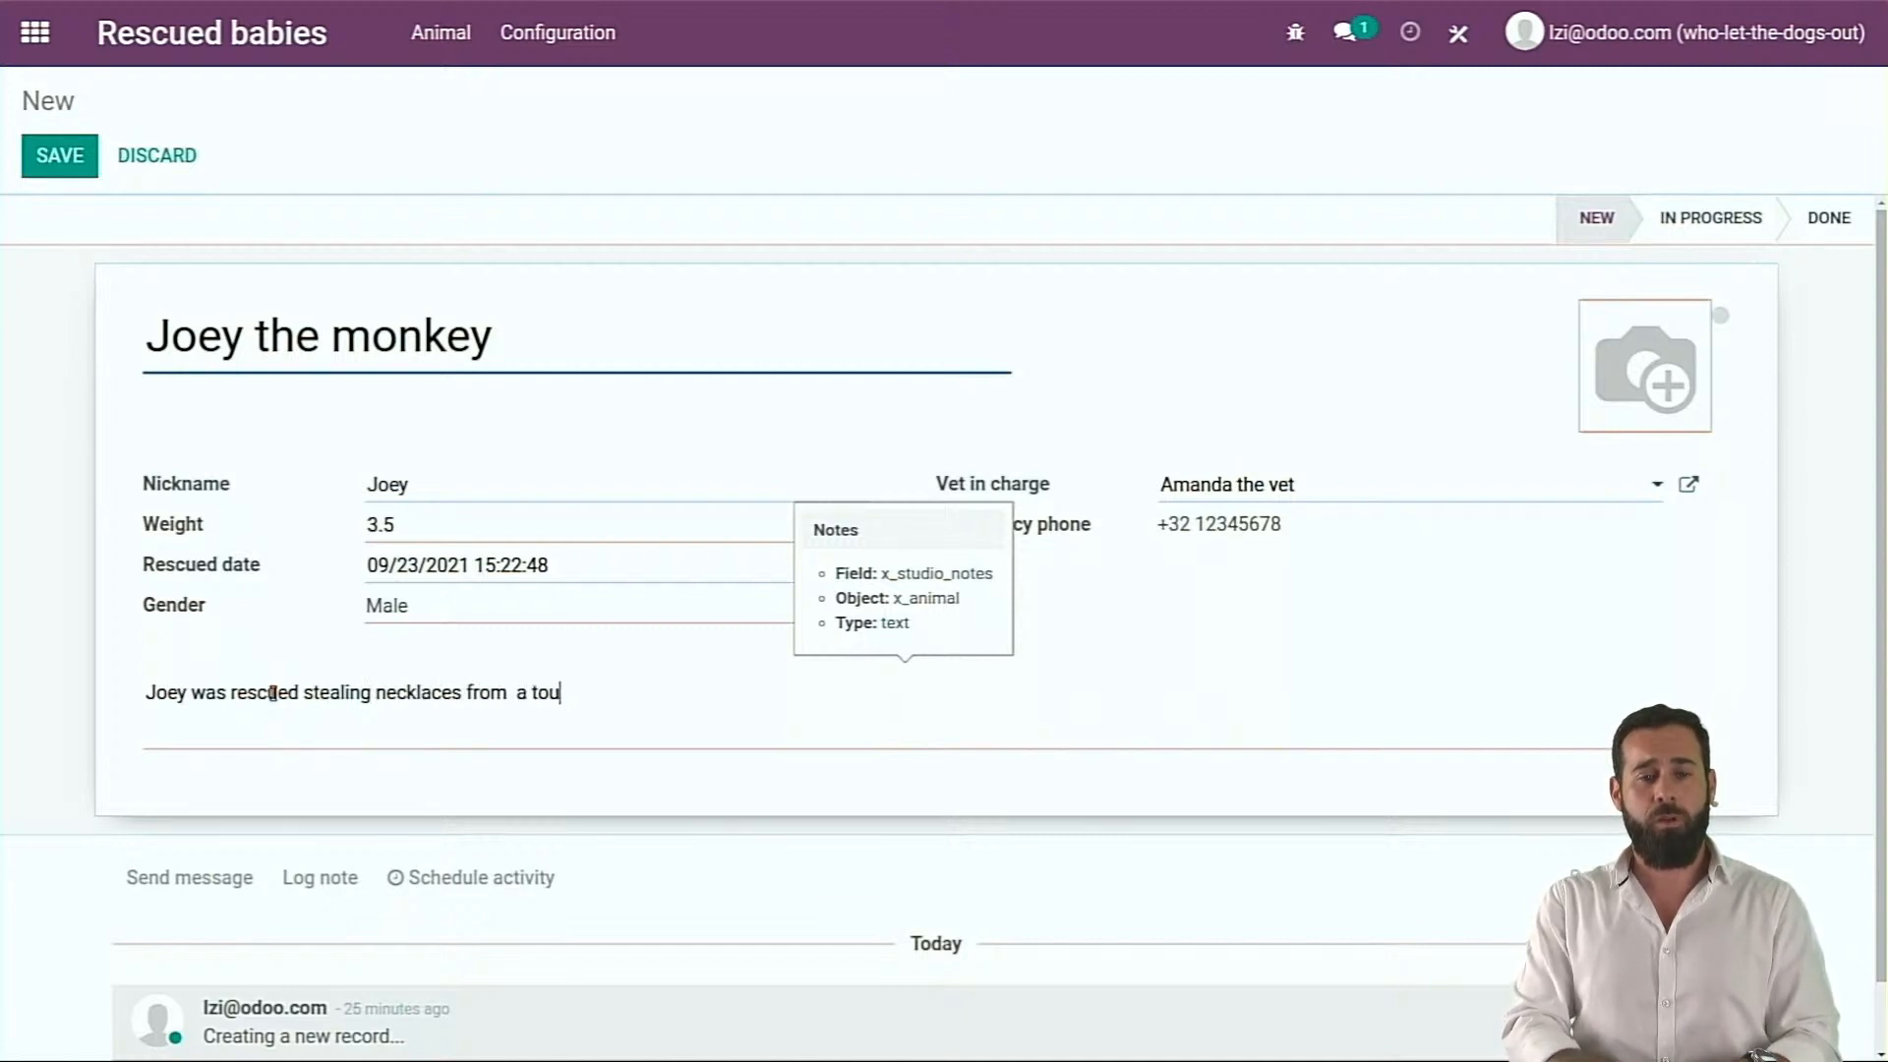
pyautogui.write('rist group in')
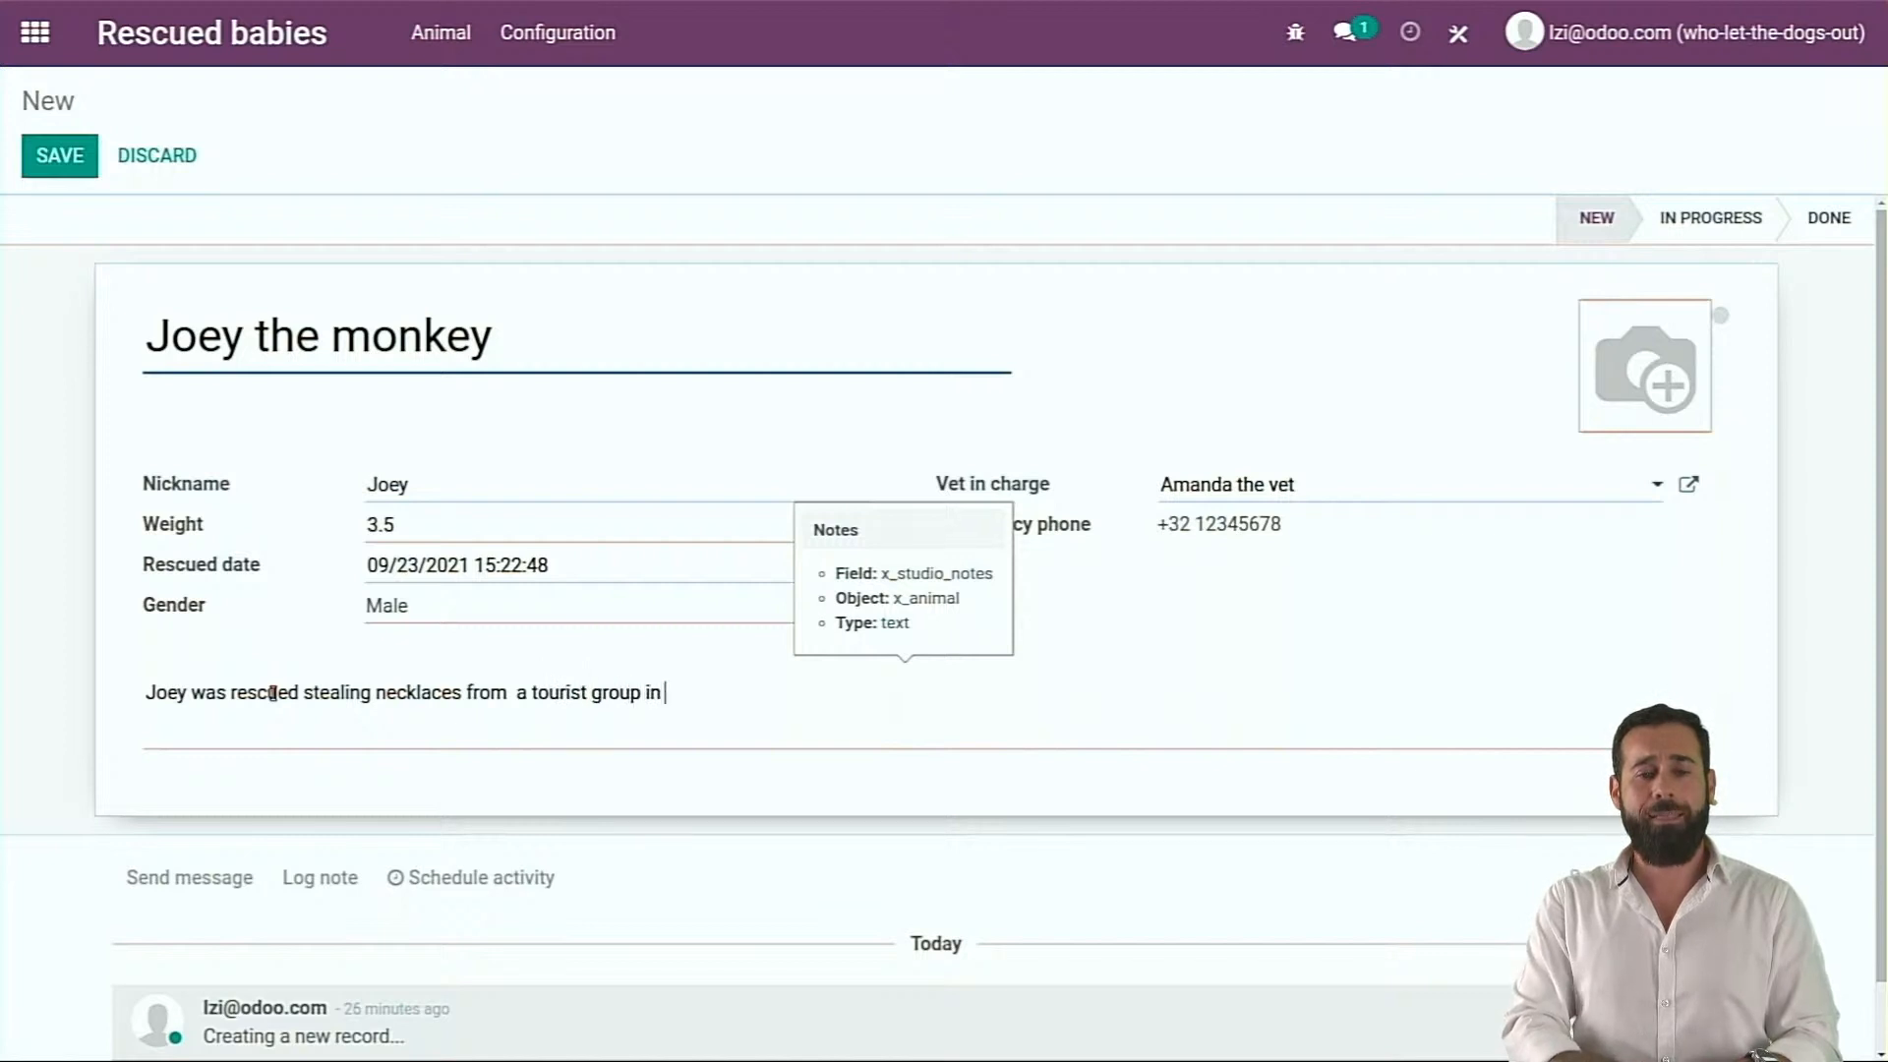
pyautogui.write(' Thailand.')
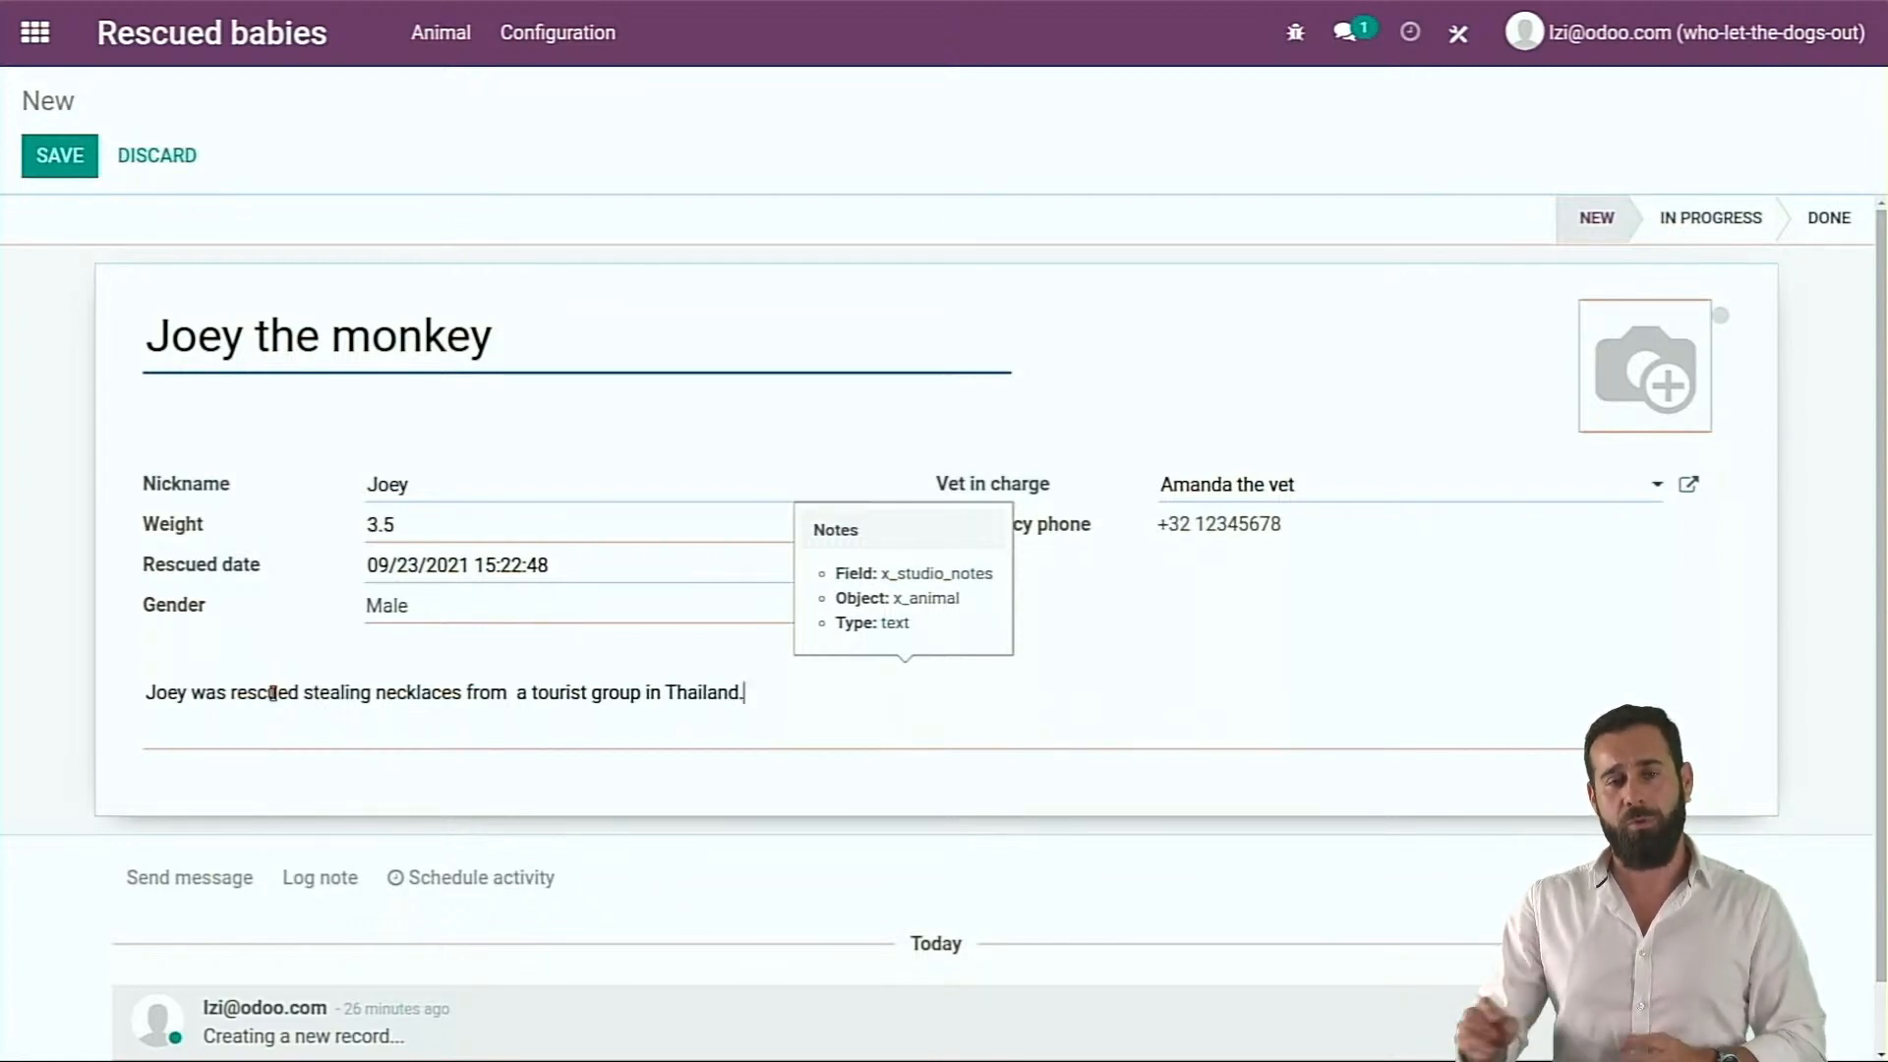
pyautogui.click(67, 158)
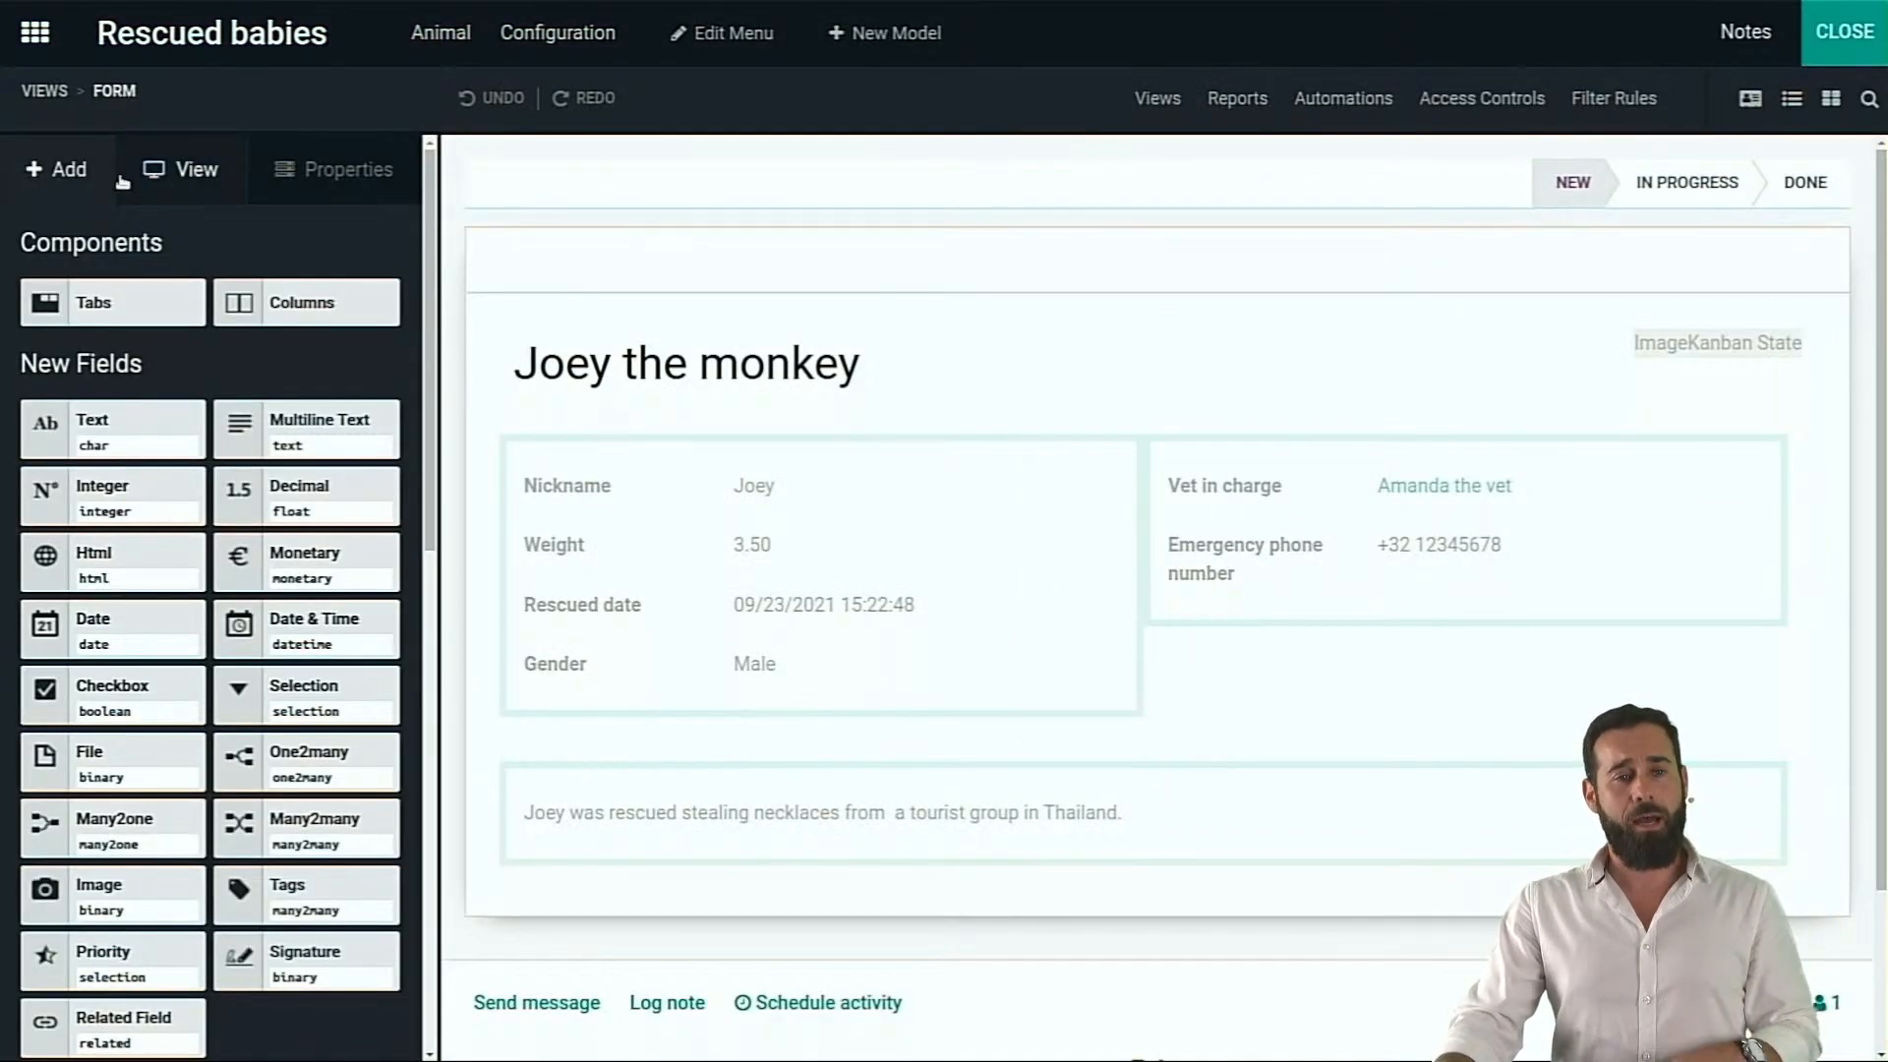
# Add a Tabs component between the field columns and the notes in the Studio form, and label its first page "Medical"
pyautogui.moveTo(92, 302); pyautogui.dragTo(753, 778)
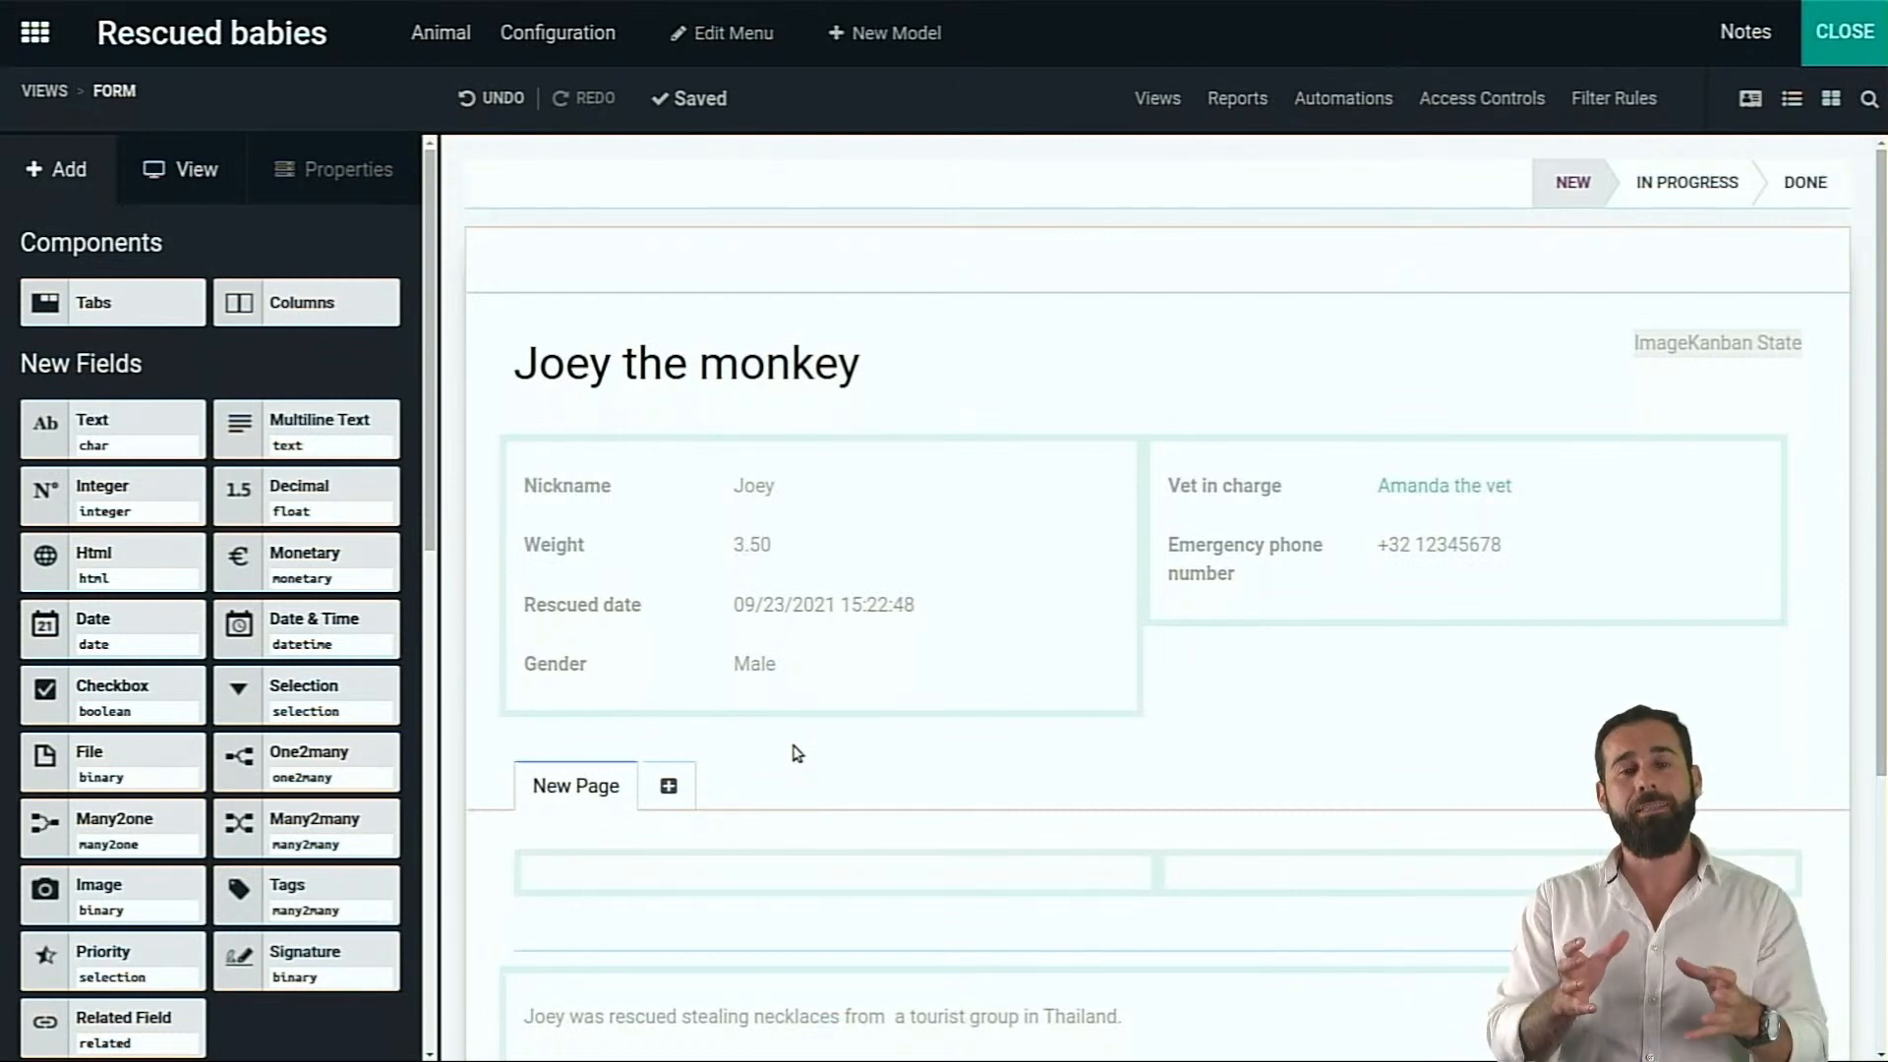
pyautogui.click(588, 798)
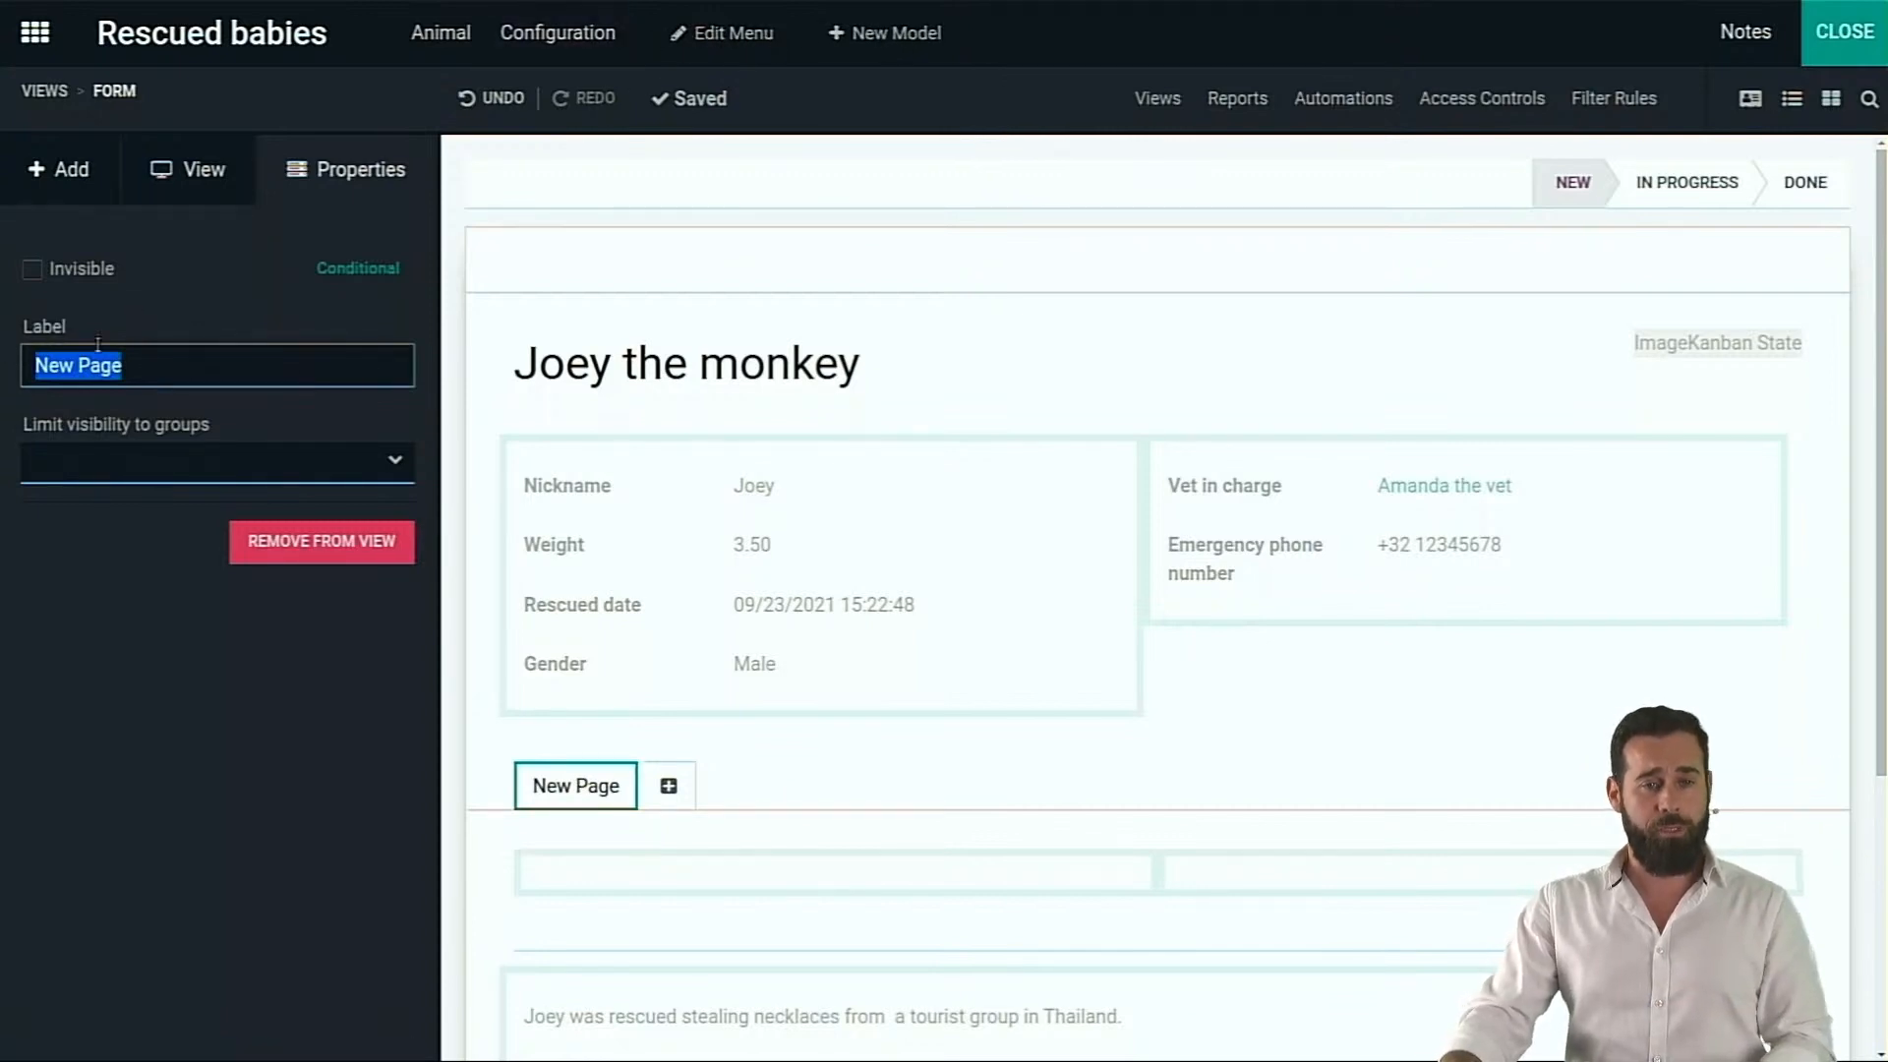
pyautogui.click(155, 355)
pyautogui.doubleClick(153, 355)
pyautogui.press('BackSpace')
pyautogui.press('BackSpace')
pyautogui.press('BackSpace')
pyautogui.press('BackSpace')
pyautogui.press('BackSpace')
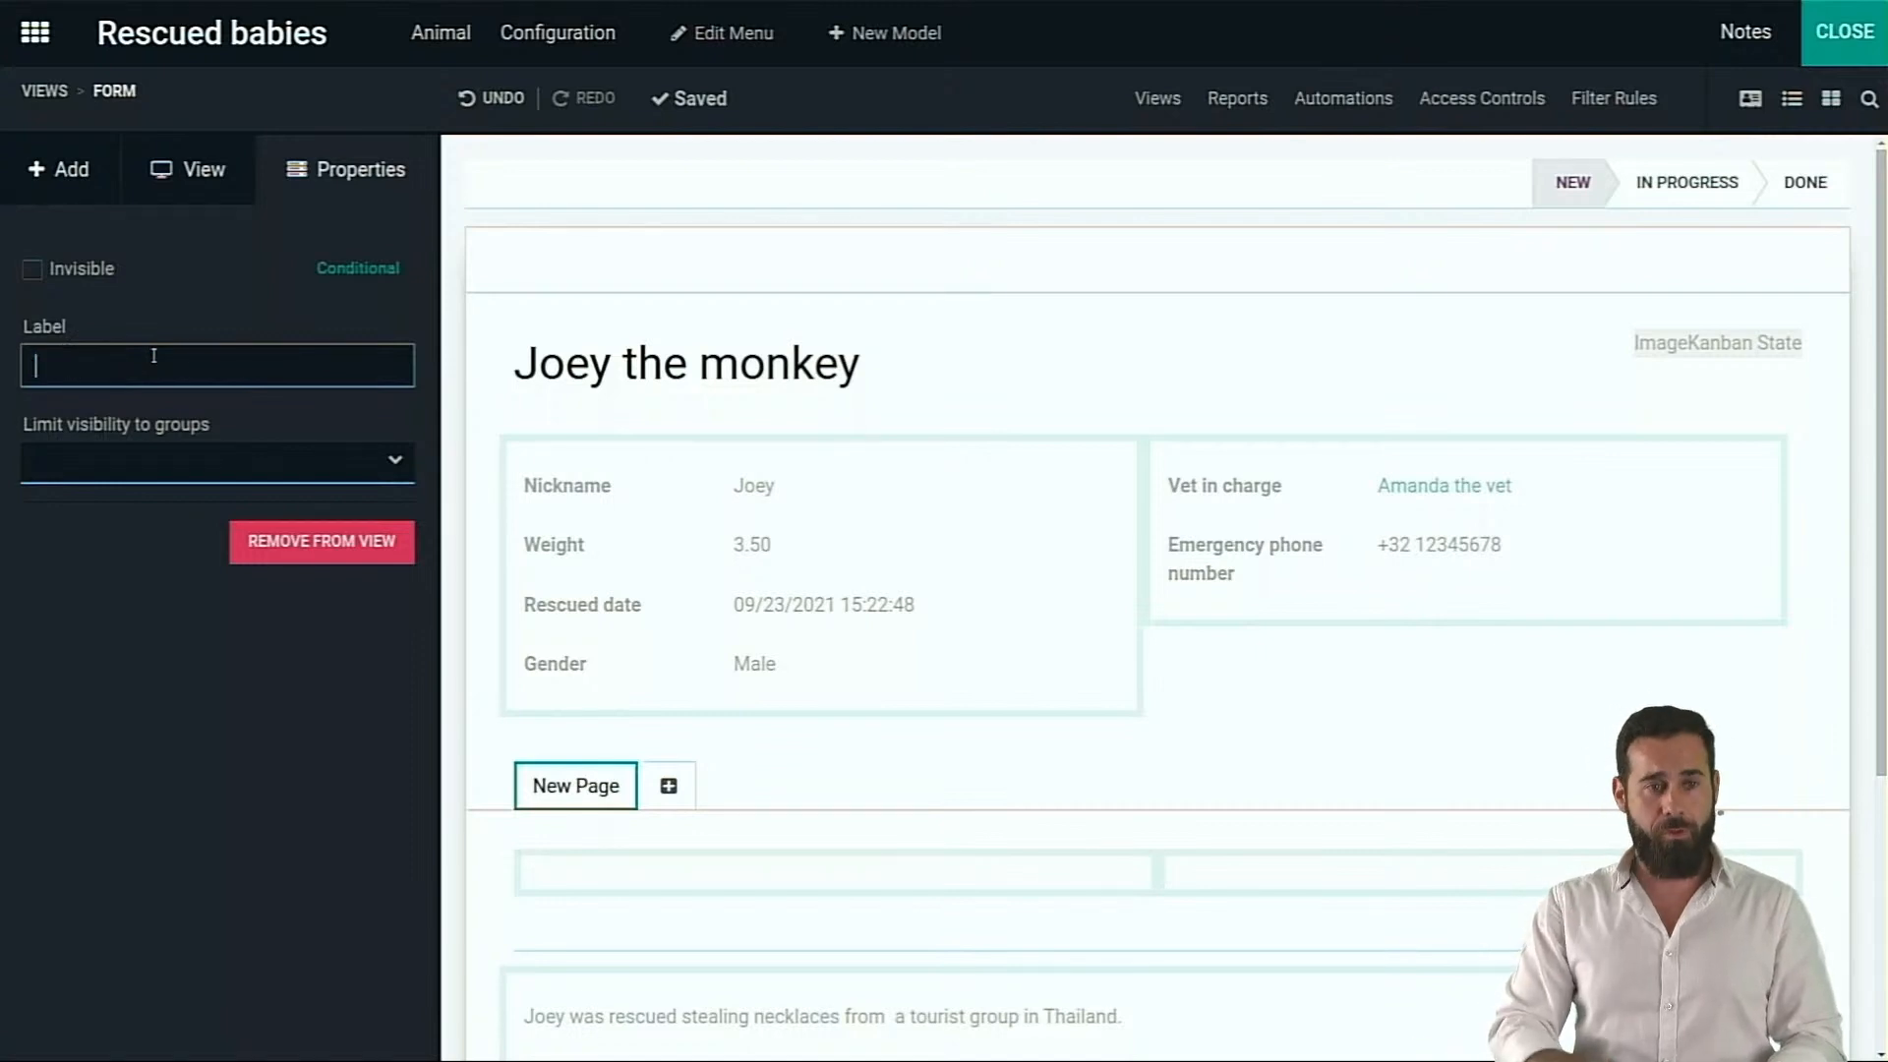
pyautogui.write('Medical')
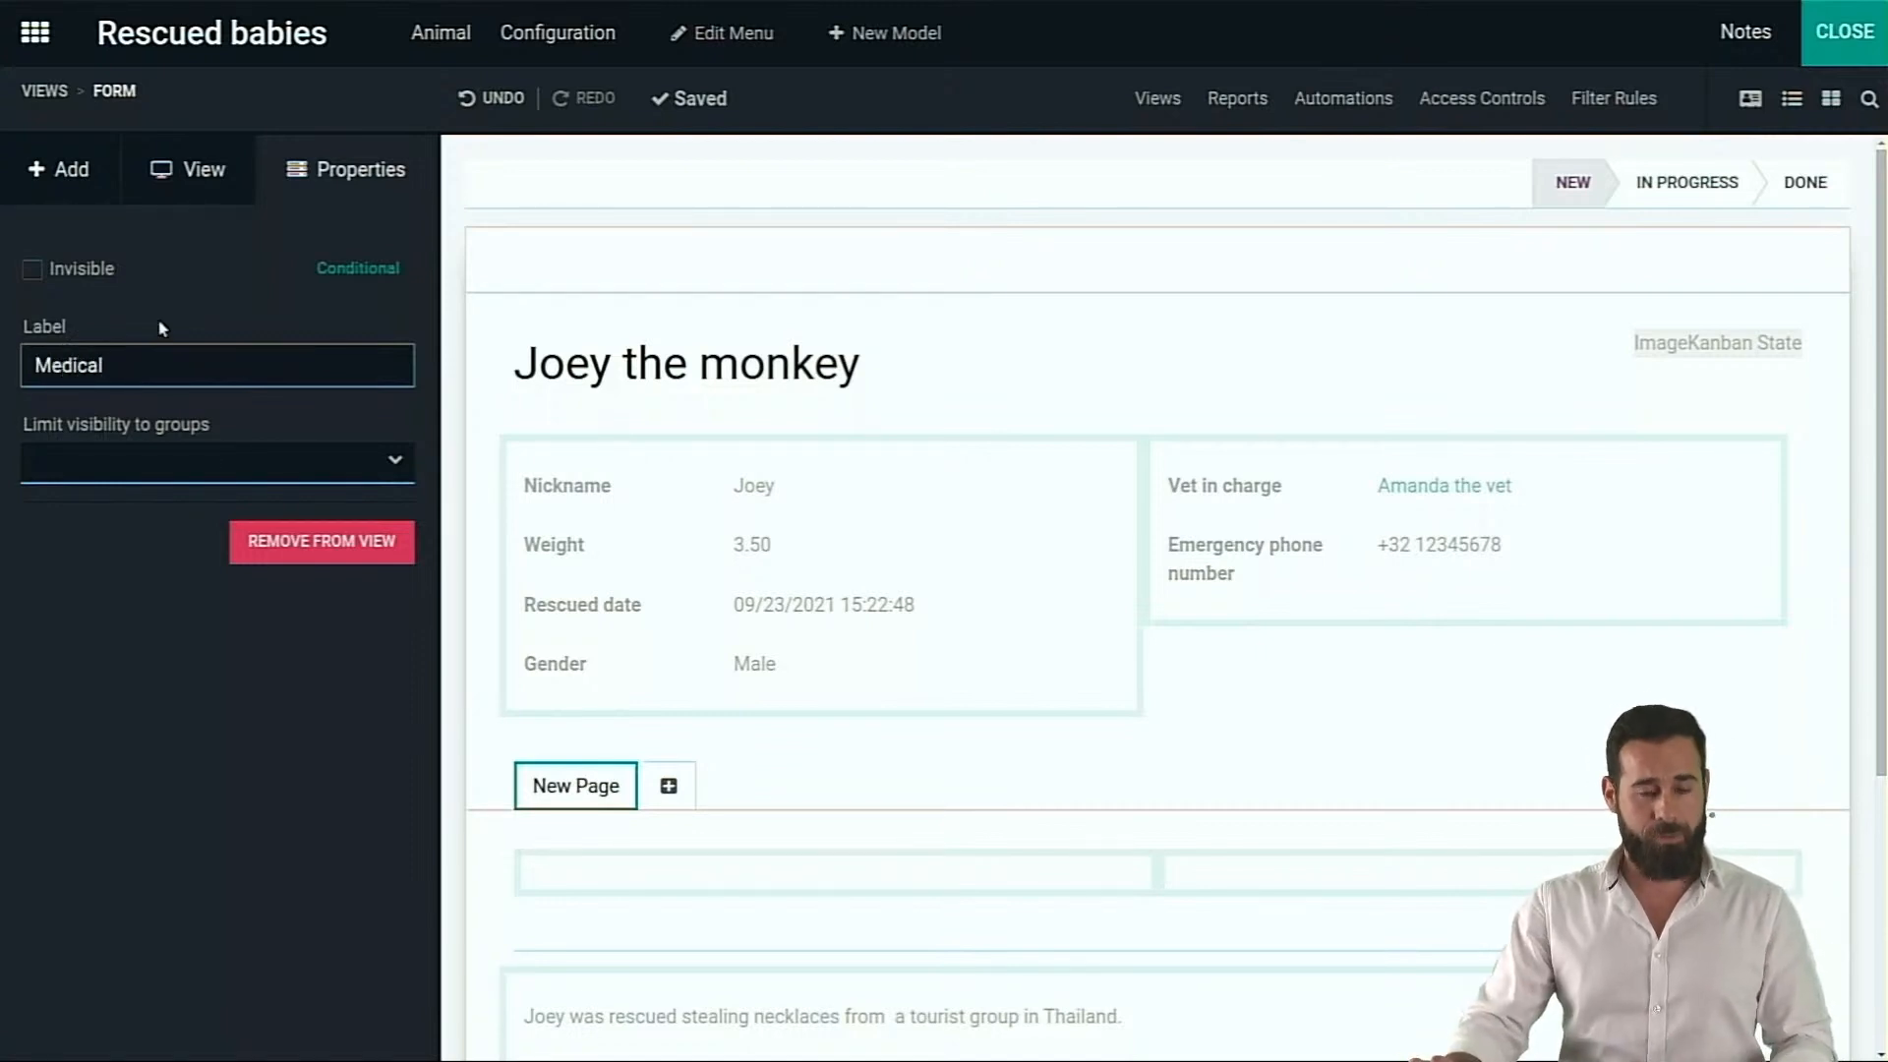
pyautogui.press('Tab')
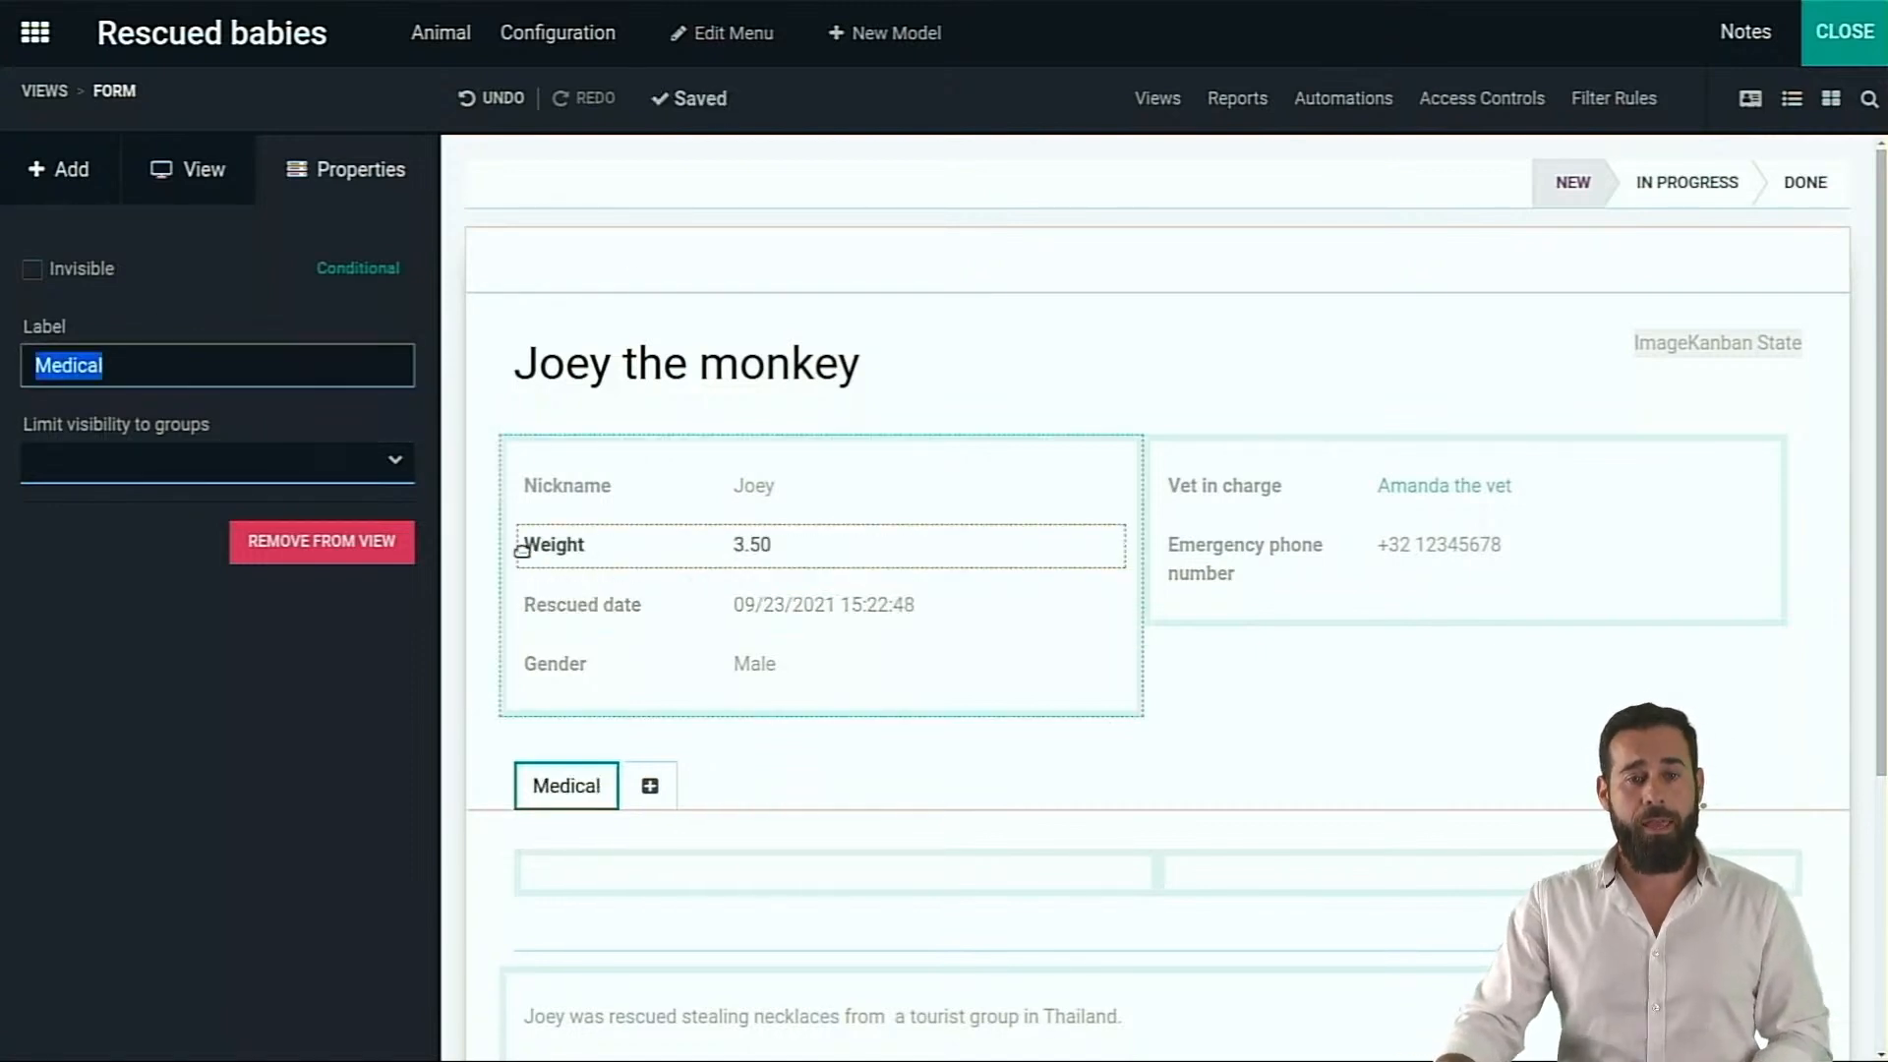
pyautogui.click(373, 755)
# Add a second page beside the Medical tab and label it "Documents"
pyautogui.click(649, 786)
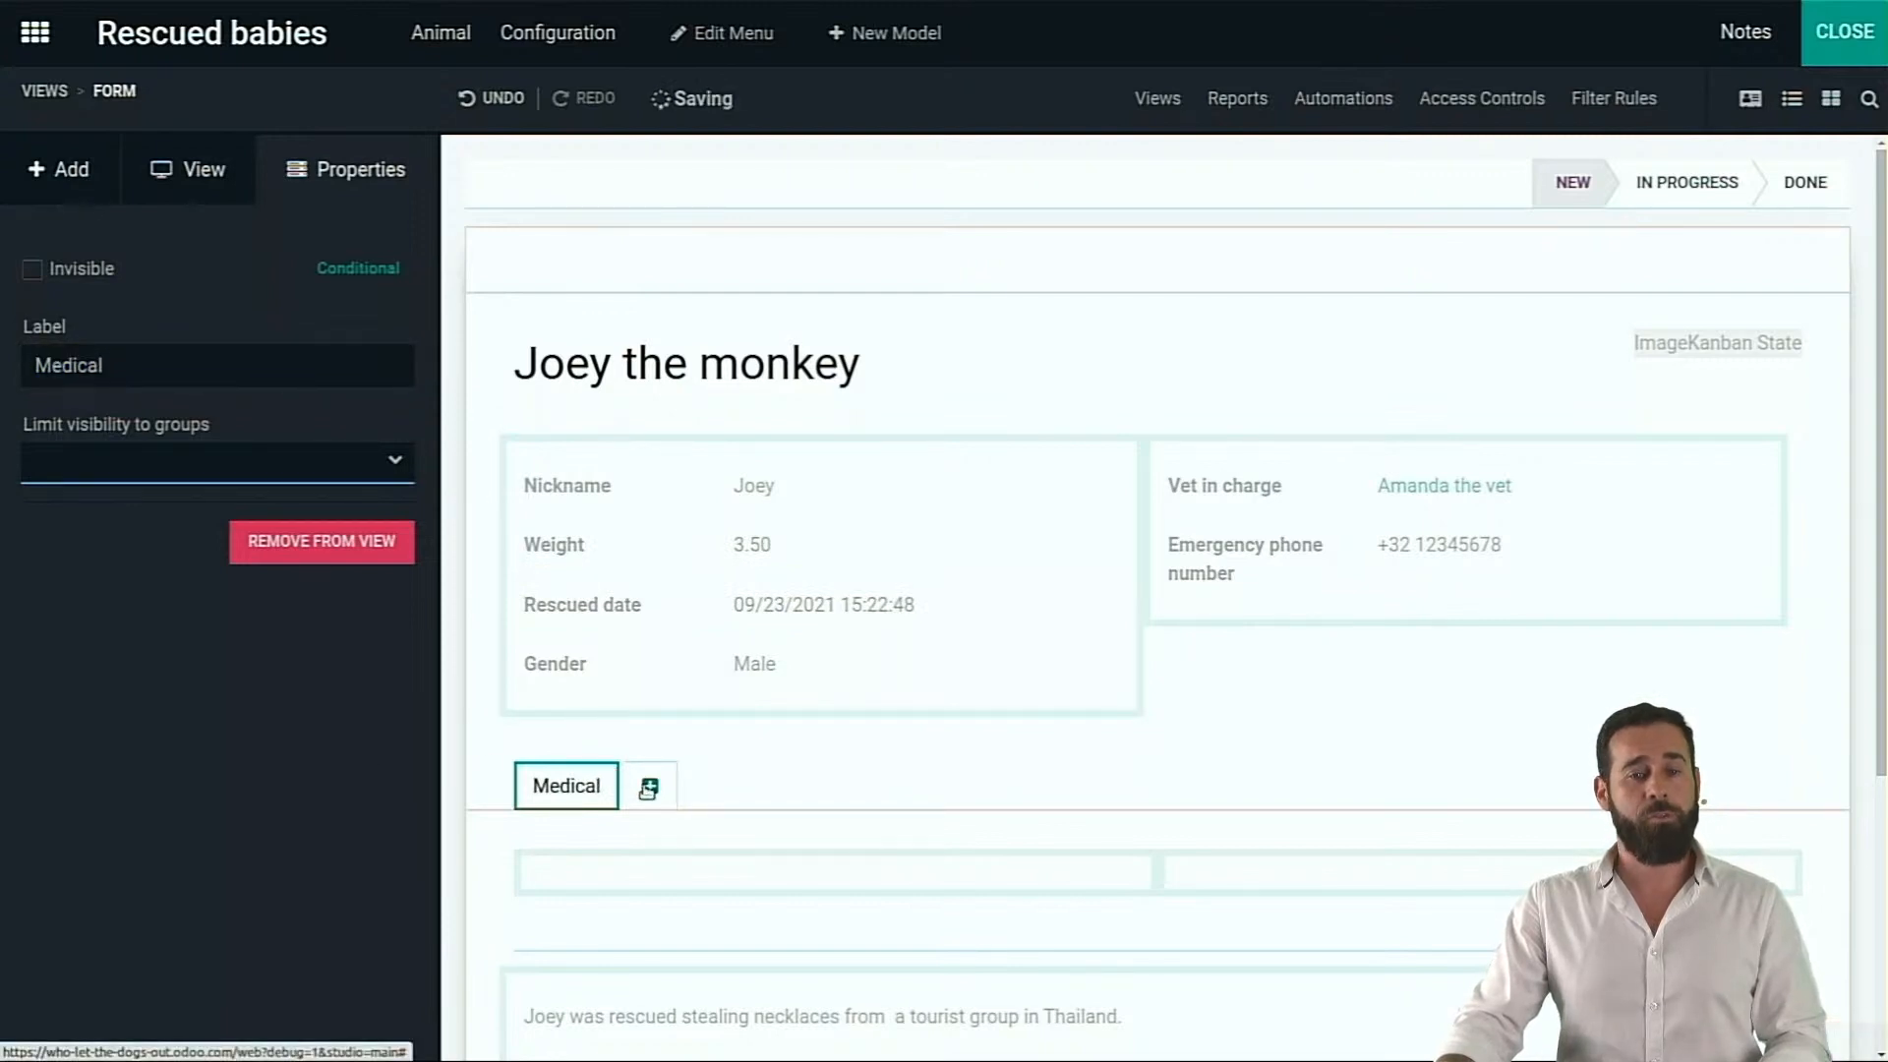
pyautogui.click(651, 792)
pyautogui.tripleClick(171, 370)
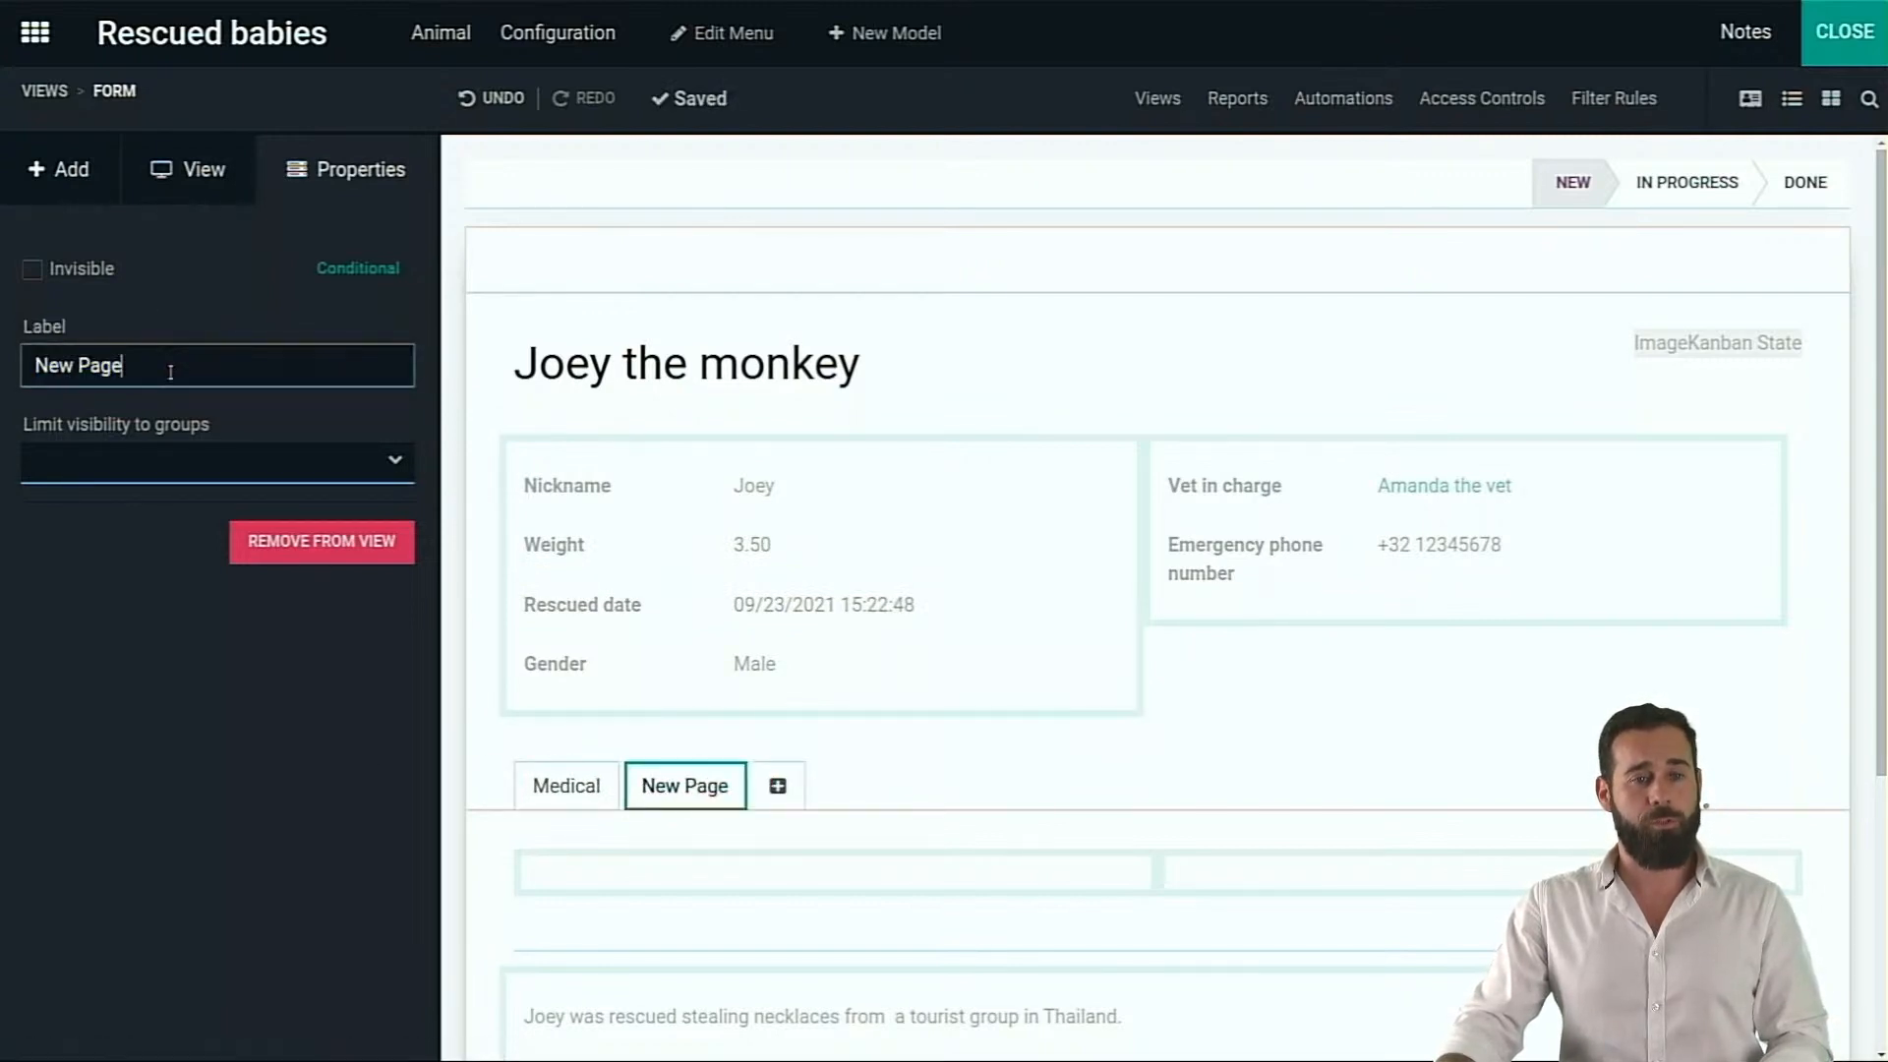
pyautogui.write('Documents')
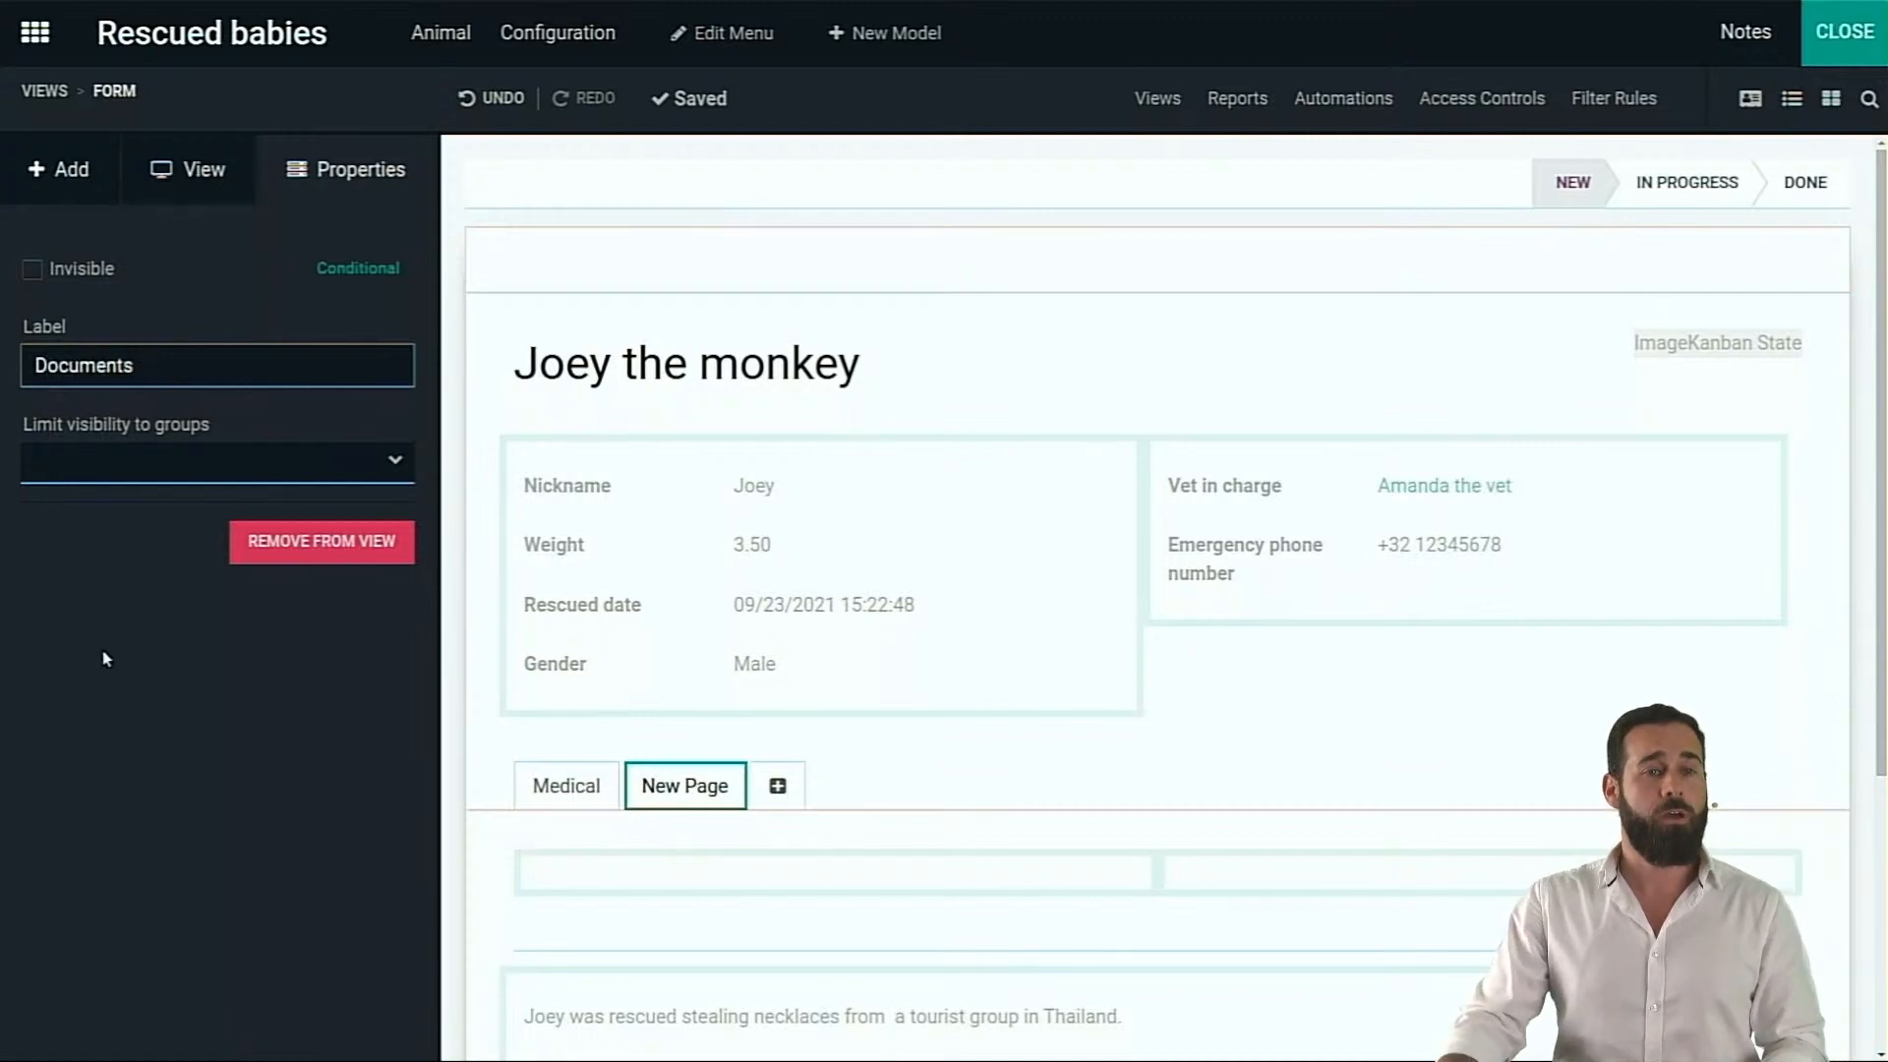
pyautogui.press('Return')
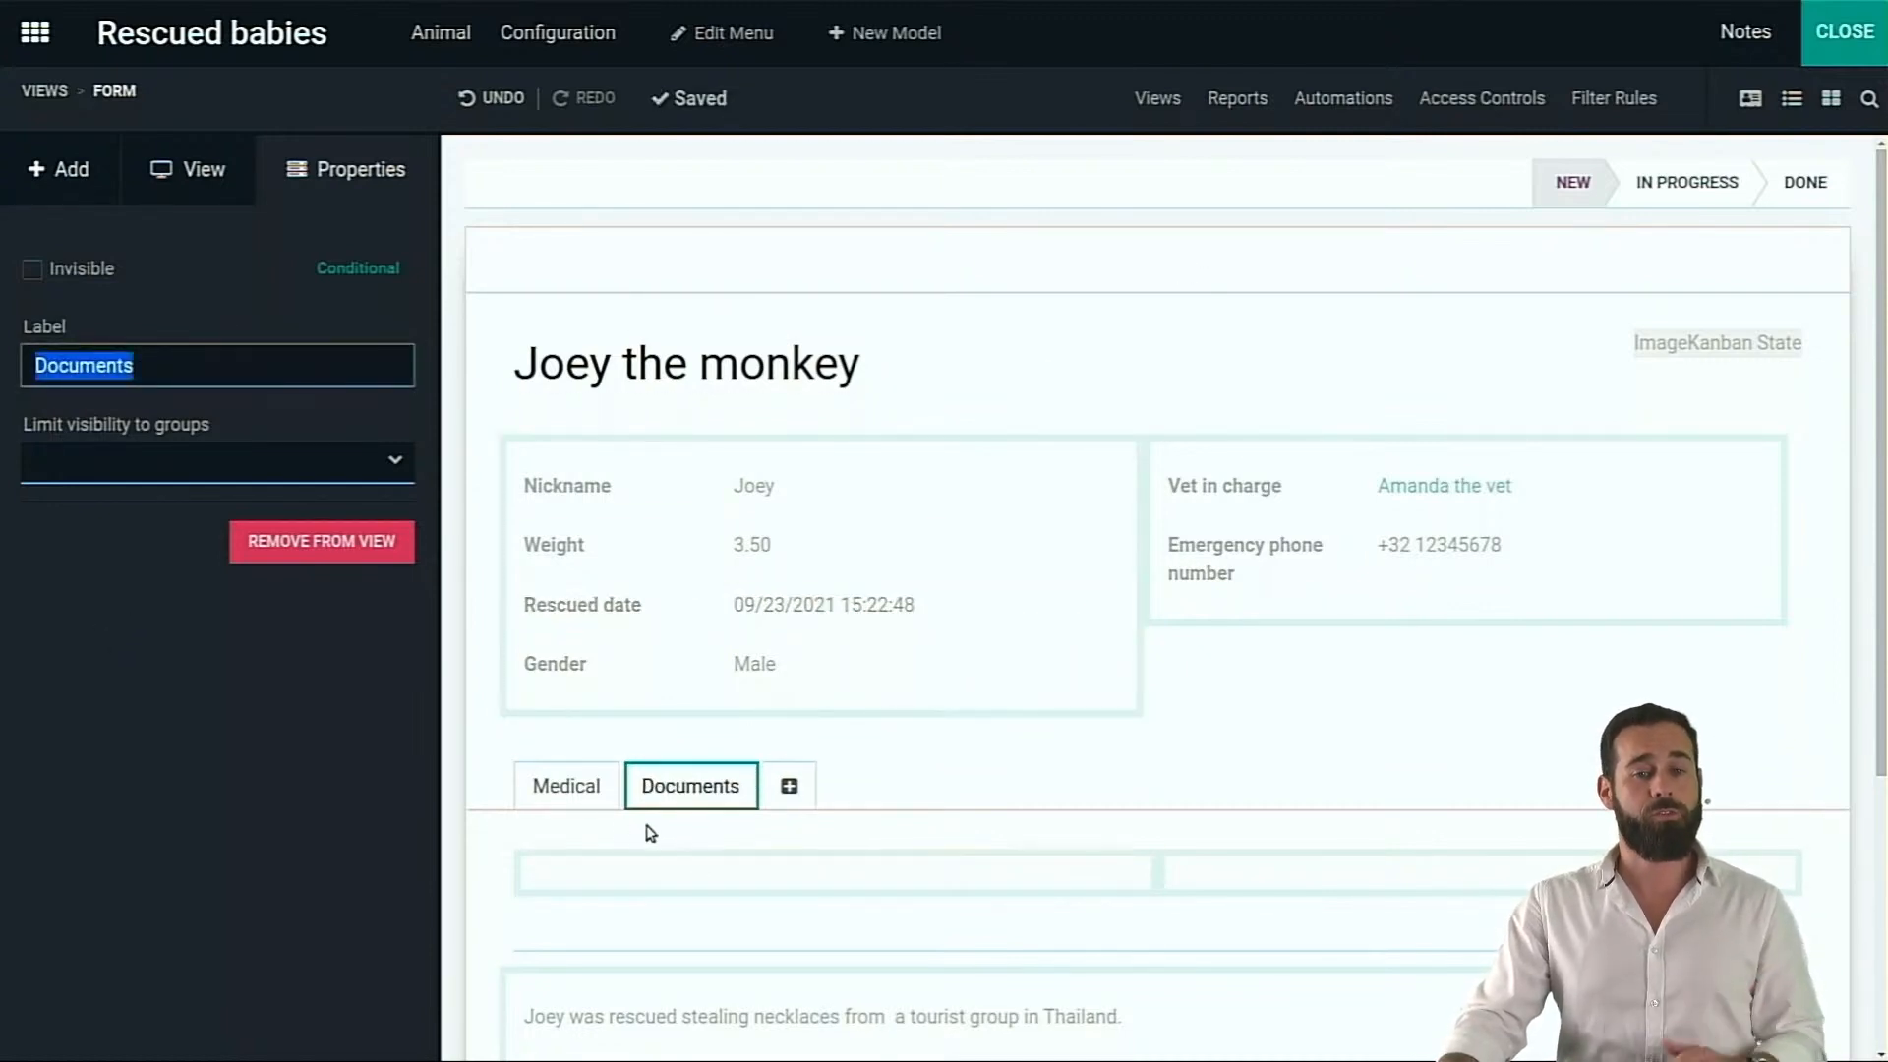
# Create a "Treatment" menu with a new model in the Rescued babies app, keeping only Chatter, Custom Sorting and Archiving enabled
pyautogui.click(726, 35)
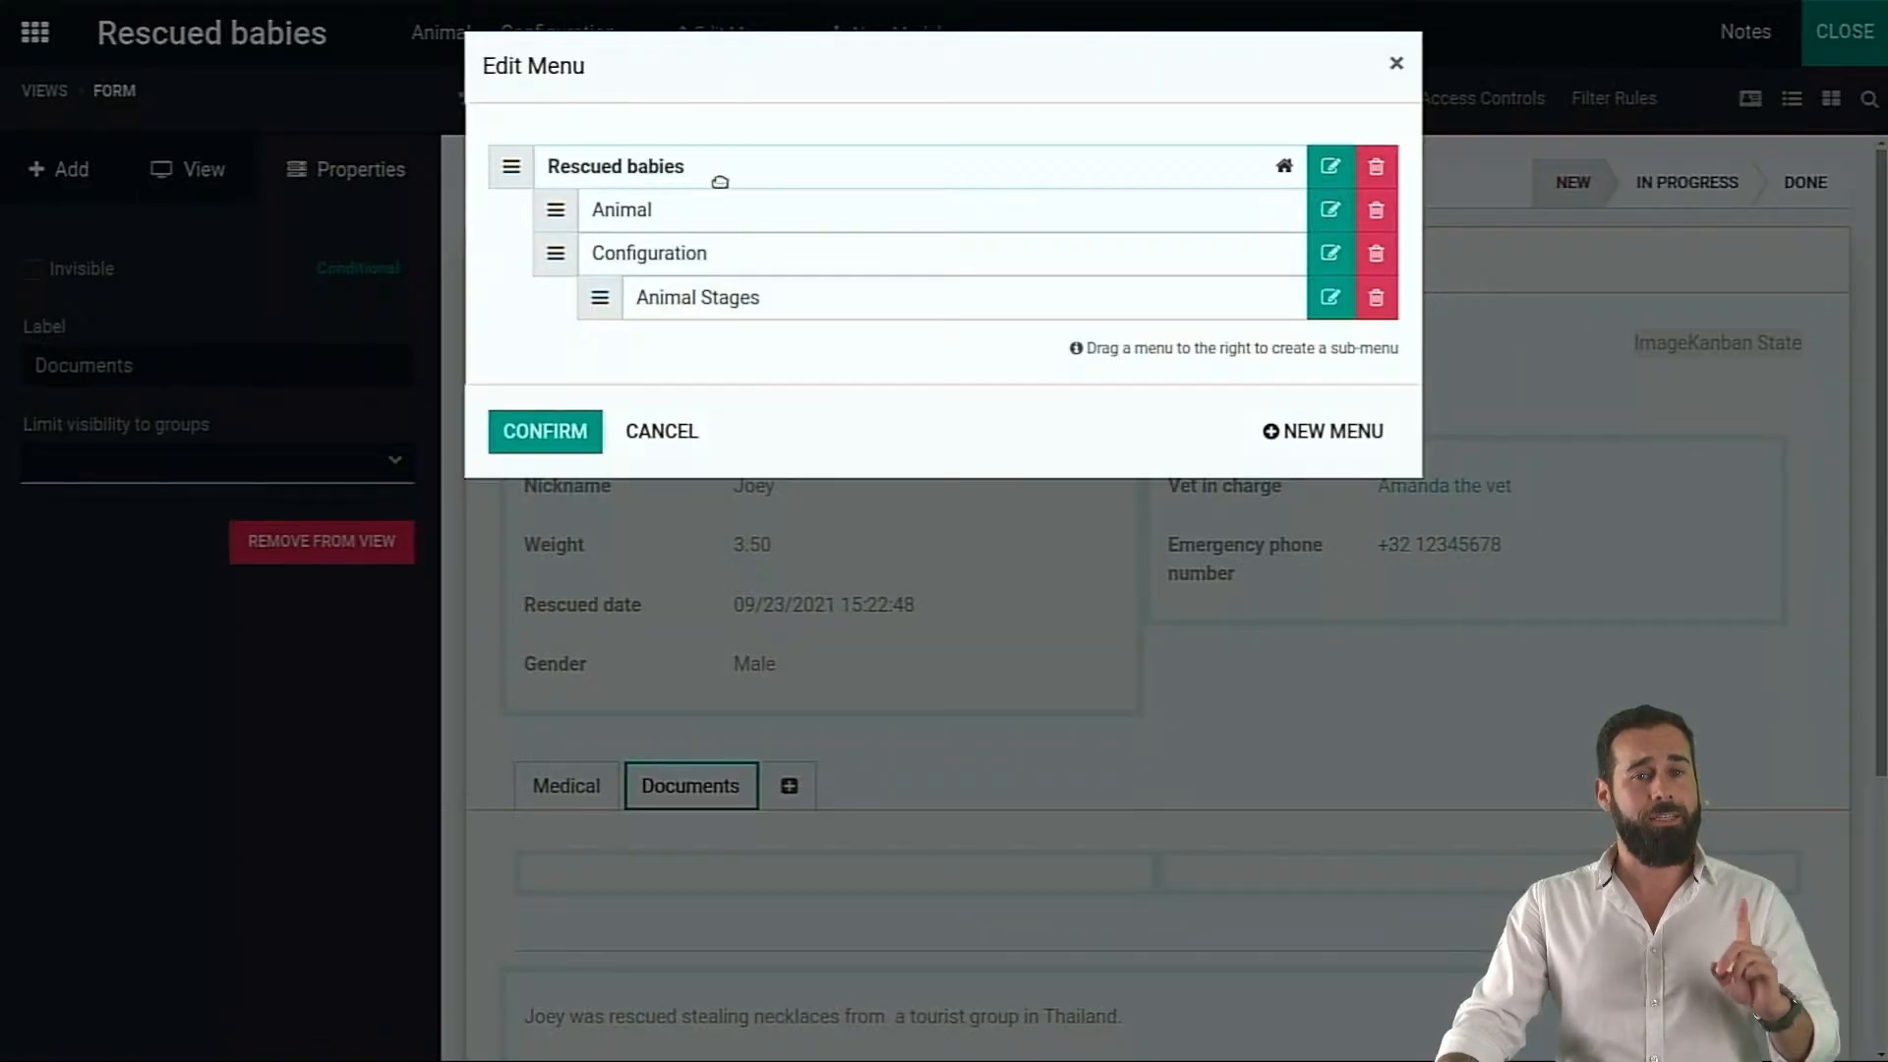
pyautogui.click(1301, 434)
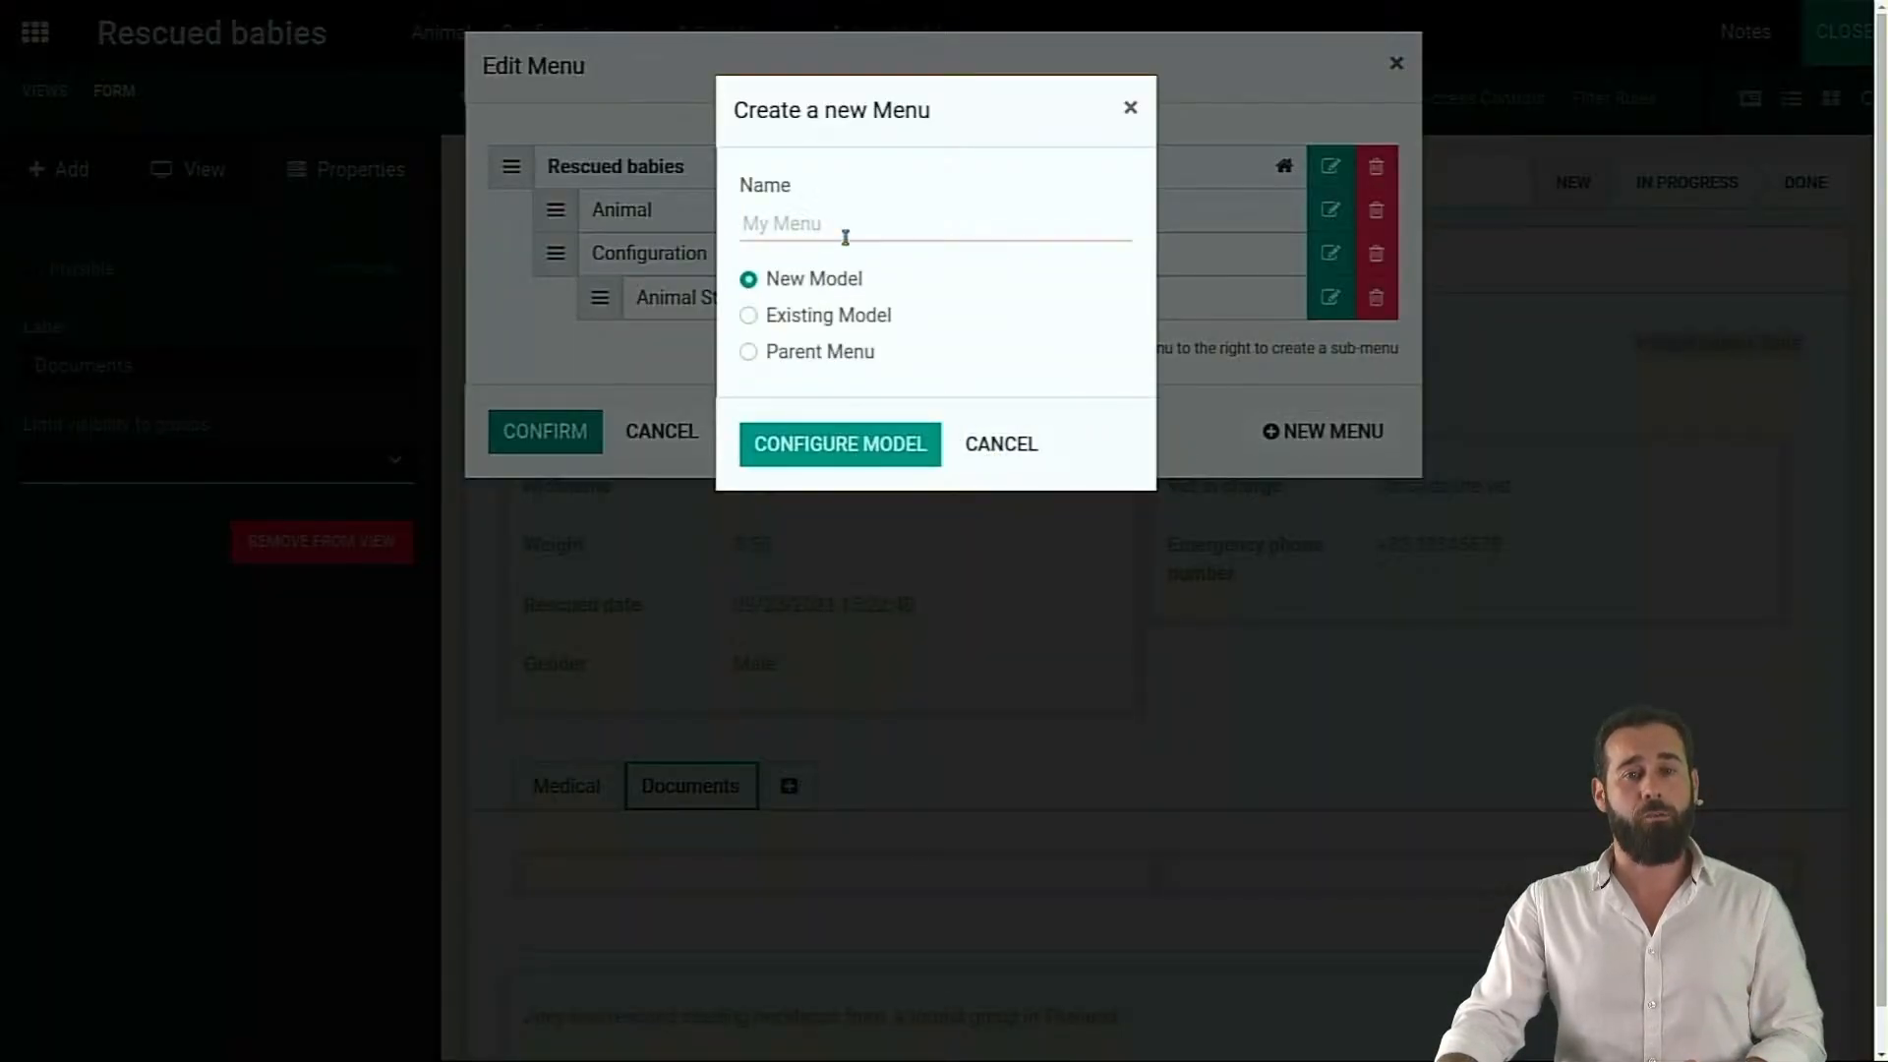
pyautogui.write('Tream')
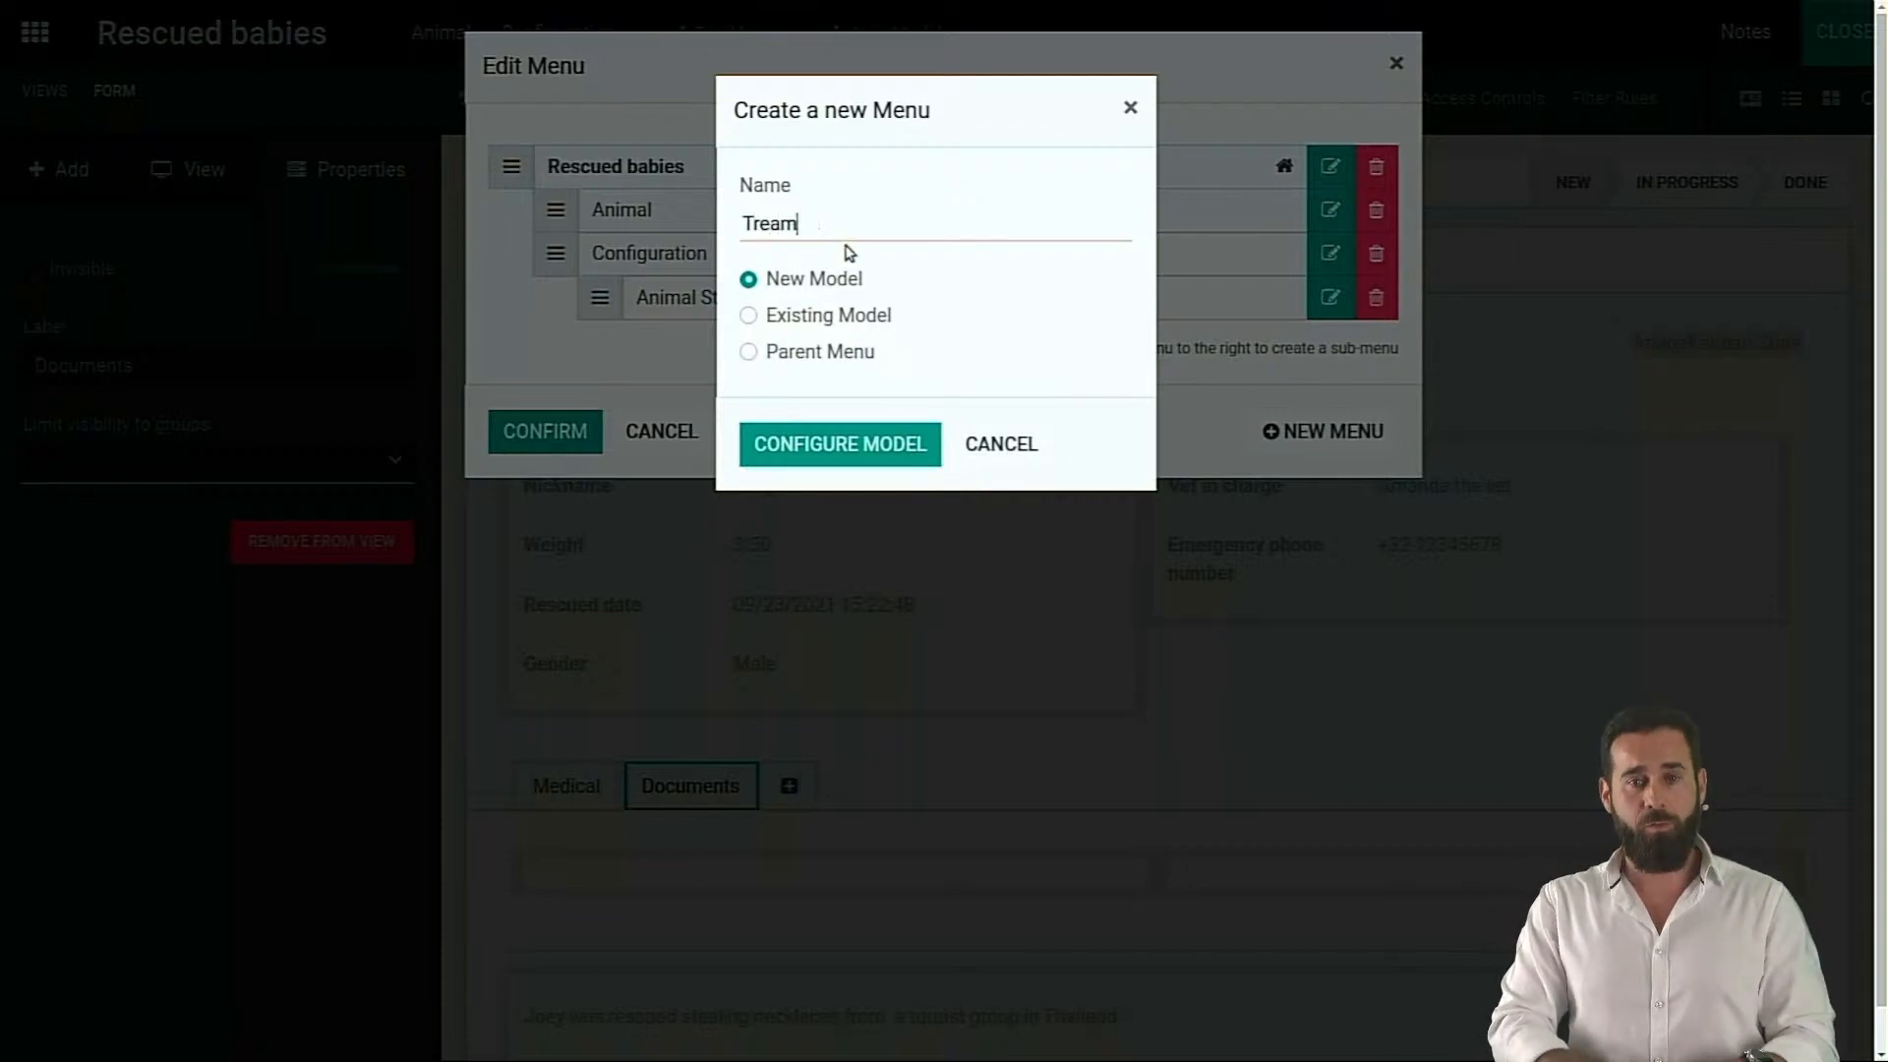
pyautogui.press('BackSpace')
pyautogui.write('tment')
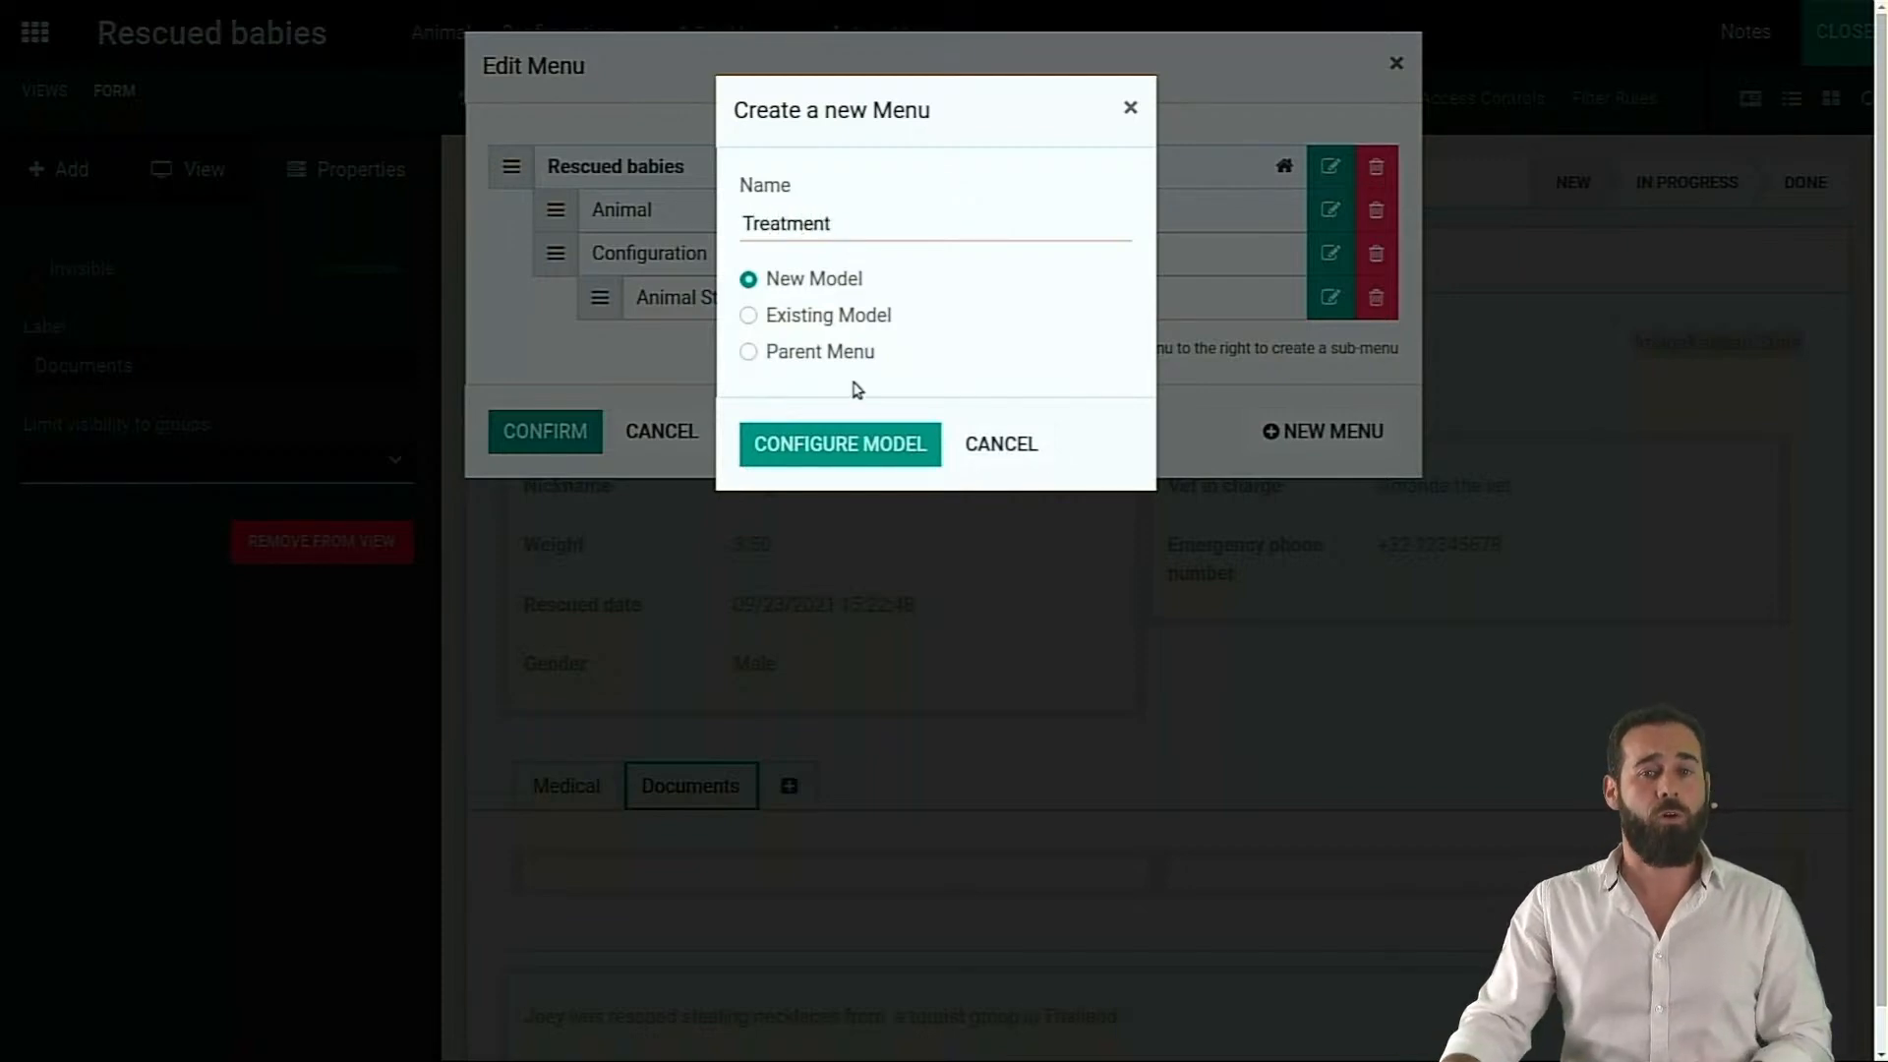
pyautogui.click(835, 455)
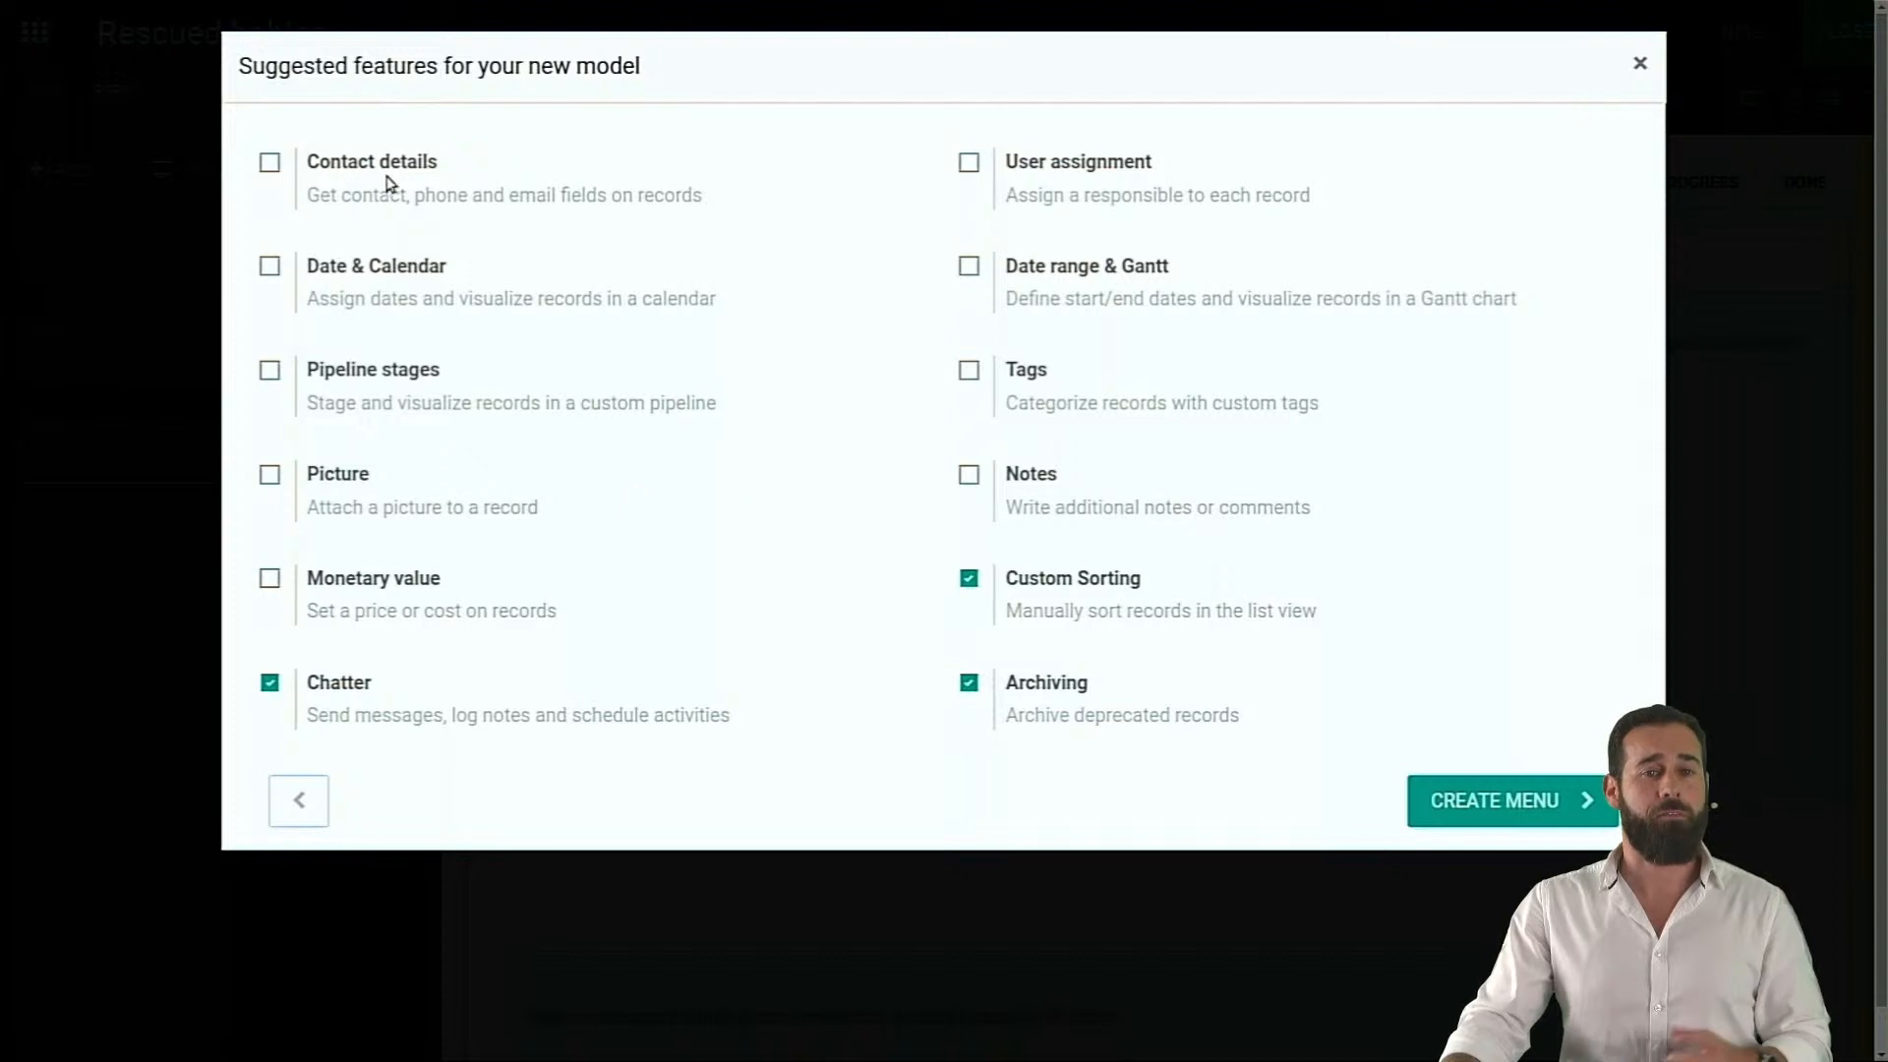
pyautogui.click(1477, 802)
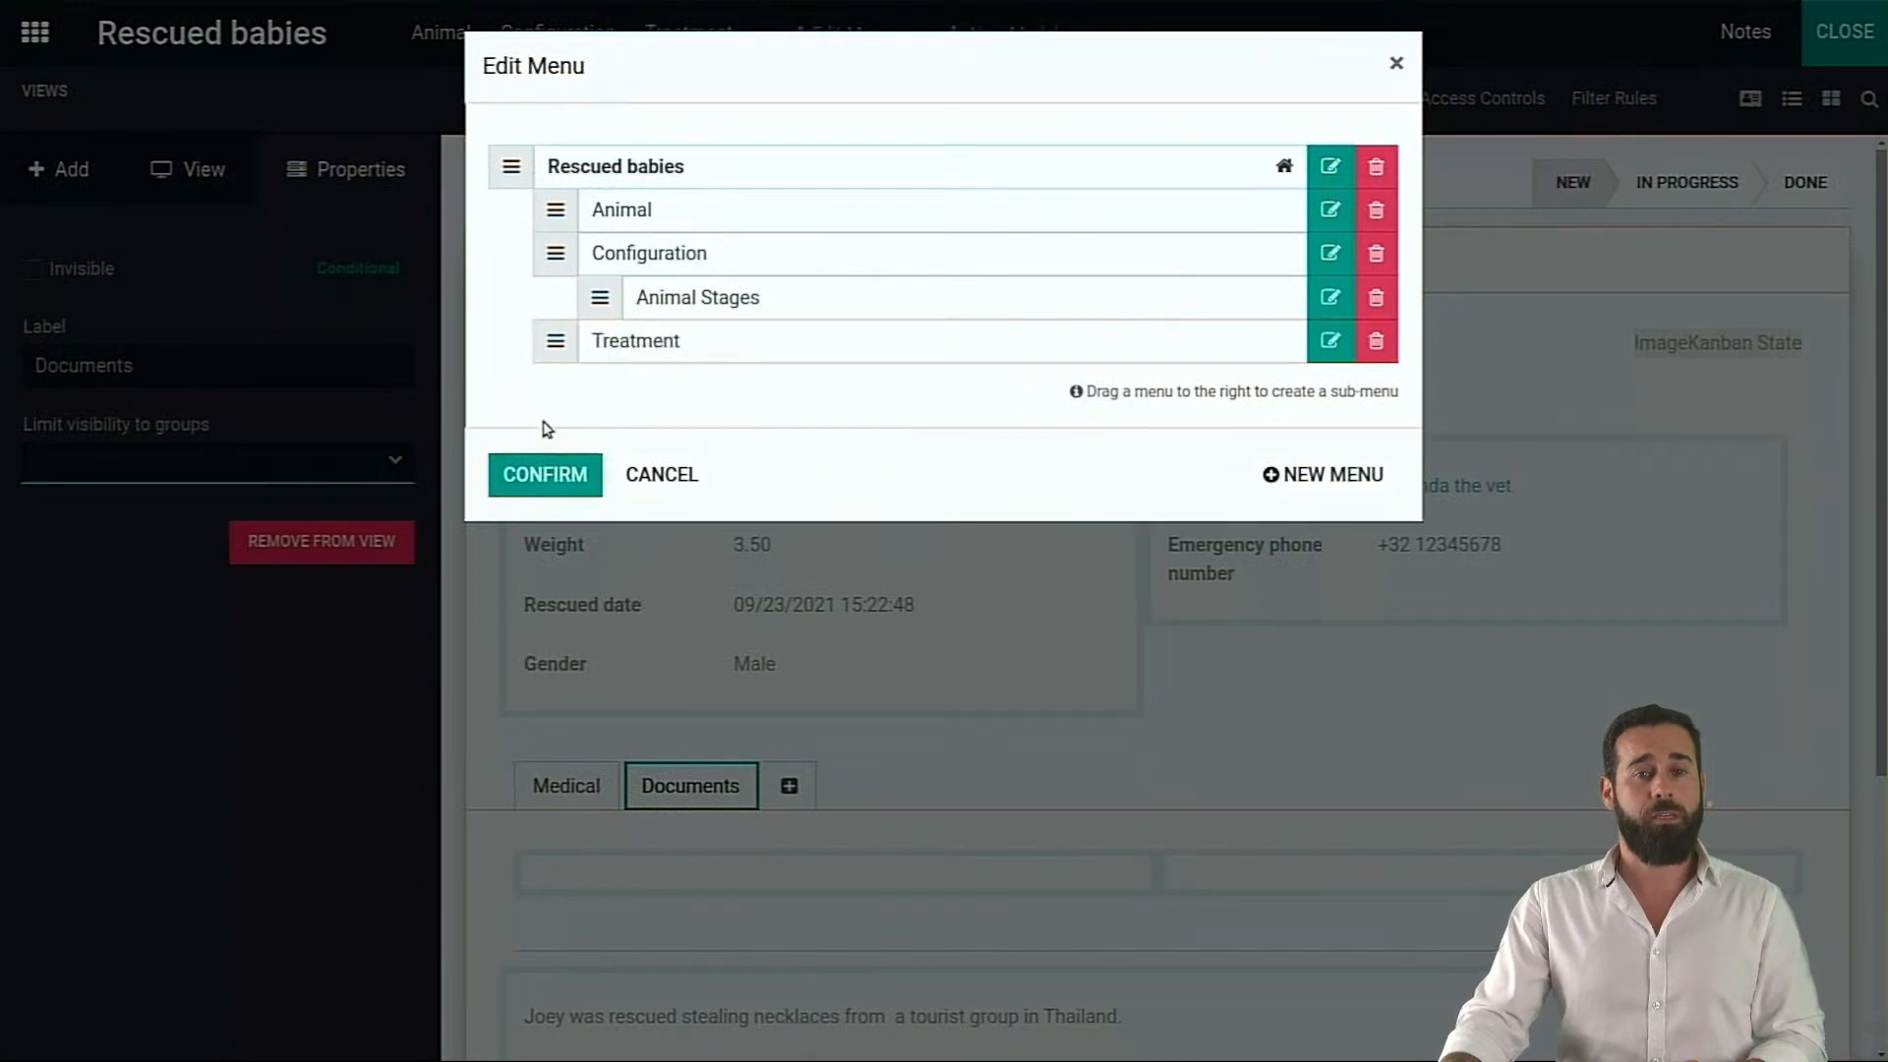
# Confirm the menu edit, make the Treatment list view editable with "New record at the bottom", and close Studio
pyautogui.click(543, 476)
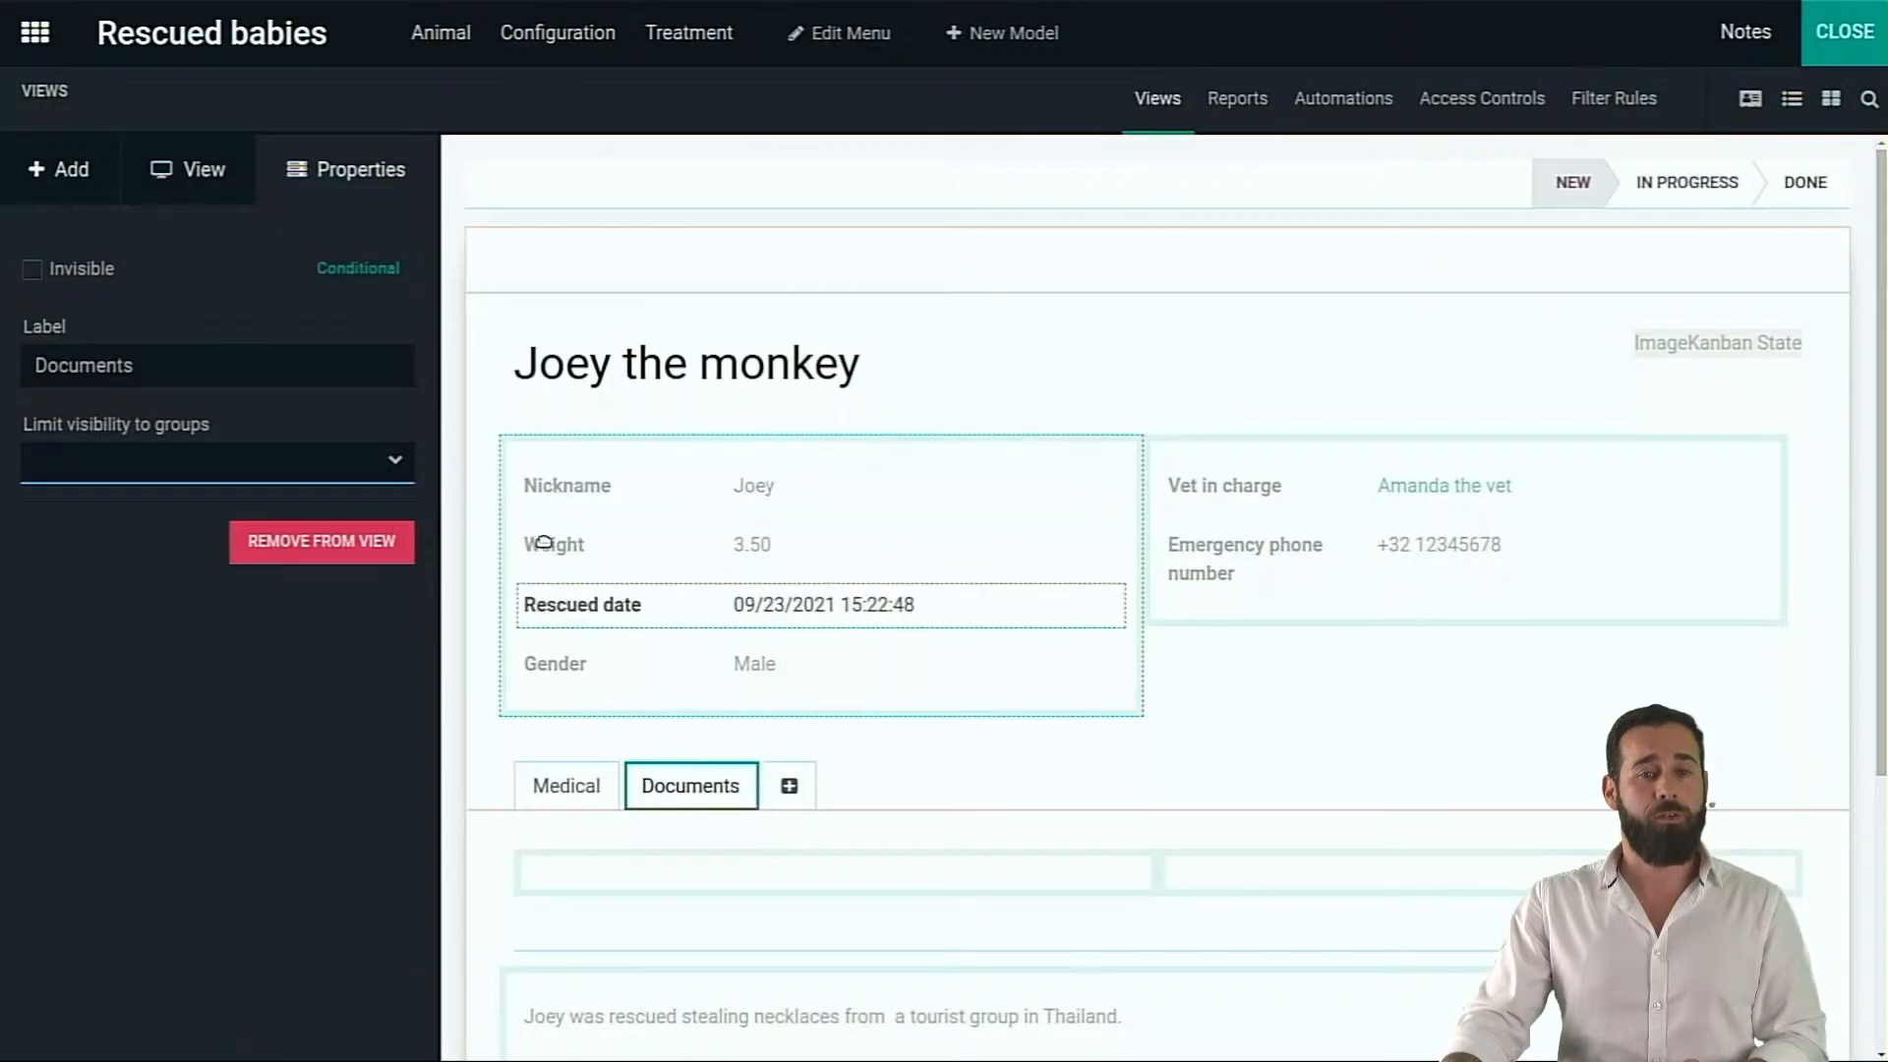
pyautogui.click(693, 44)
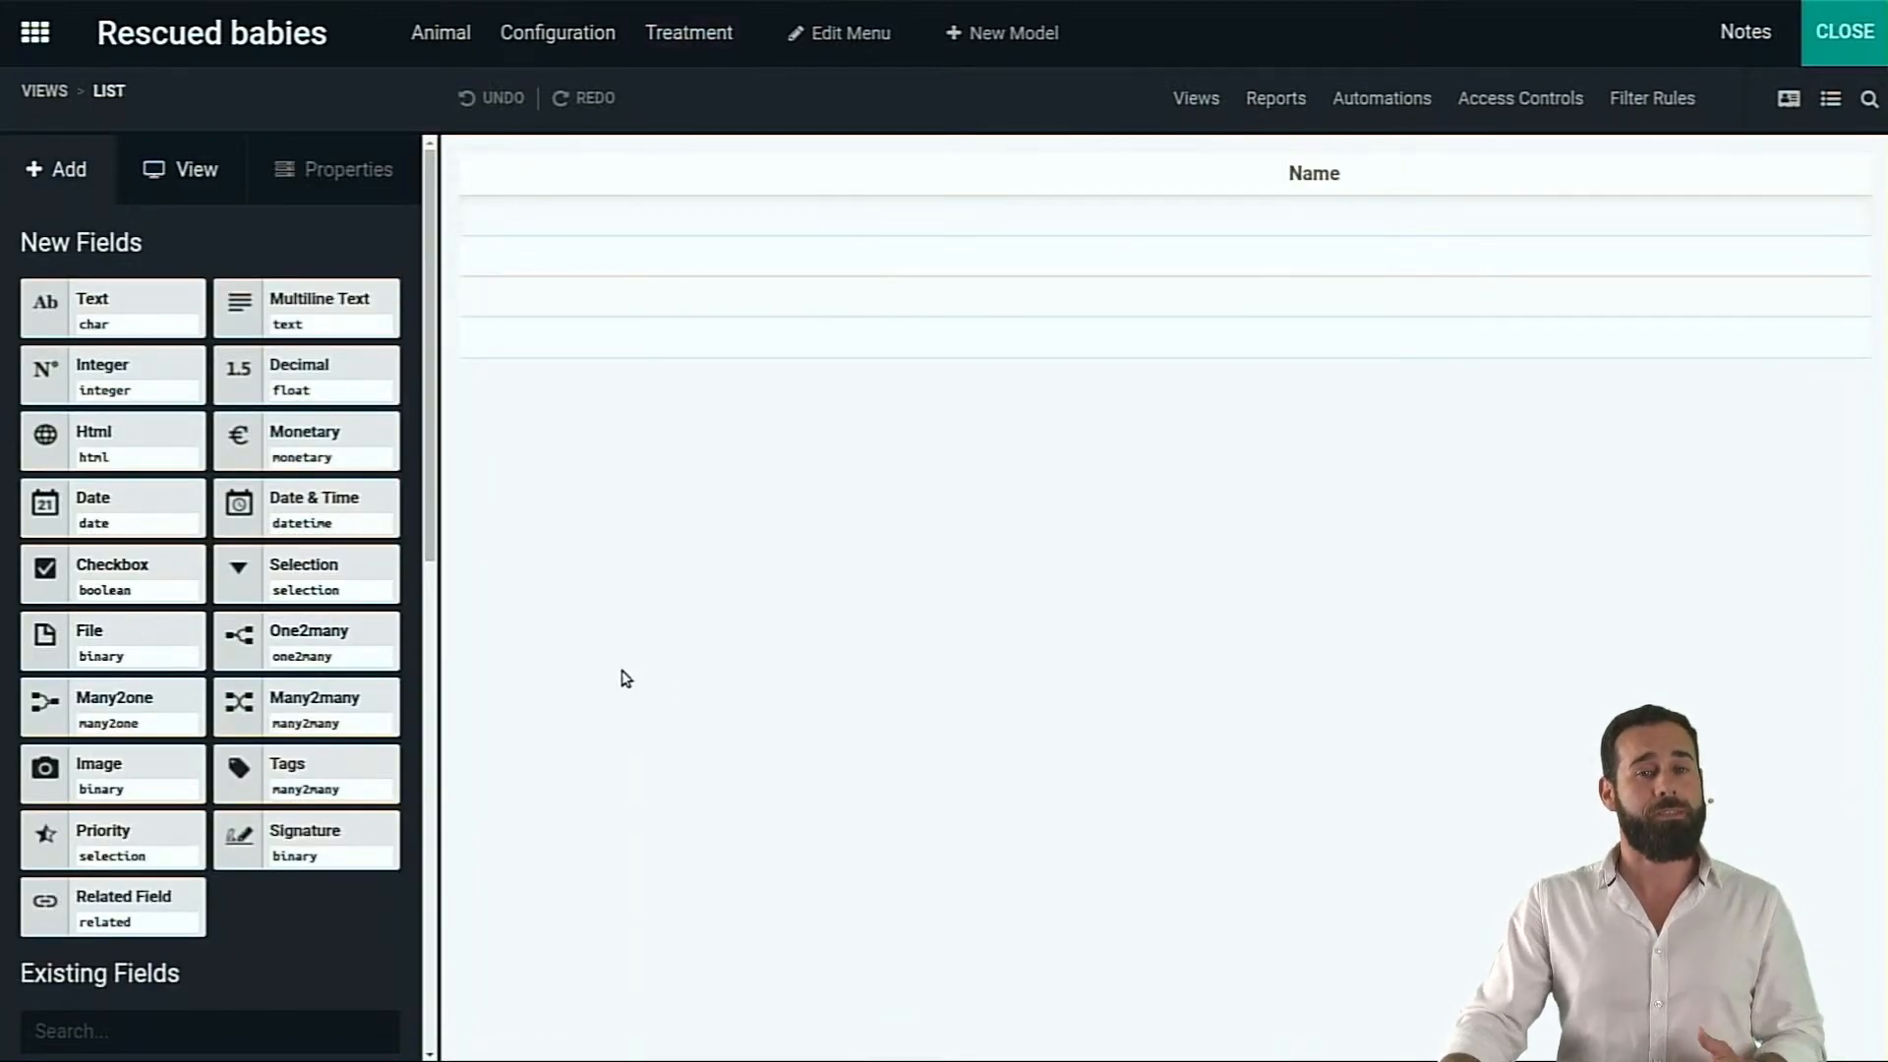
pyautogui.scroll(-1, 168, 534)
pyautogui.scroll(1, 116, 215)
pyautogui.click(197, 188)
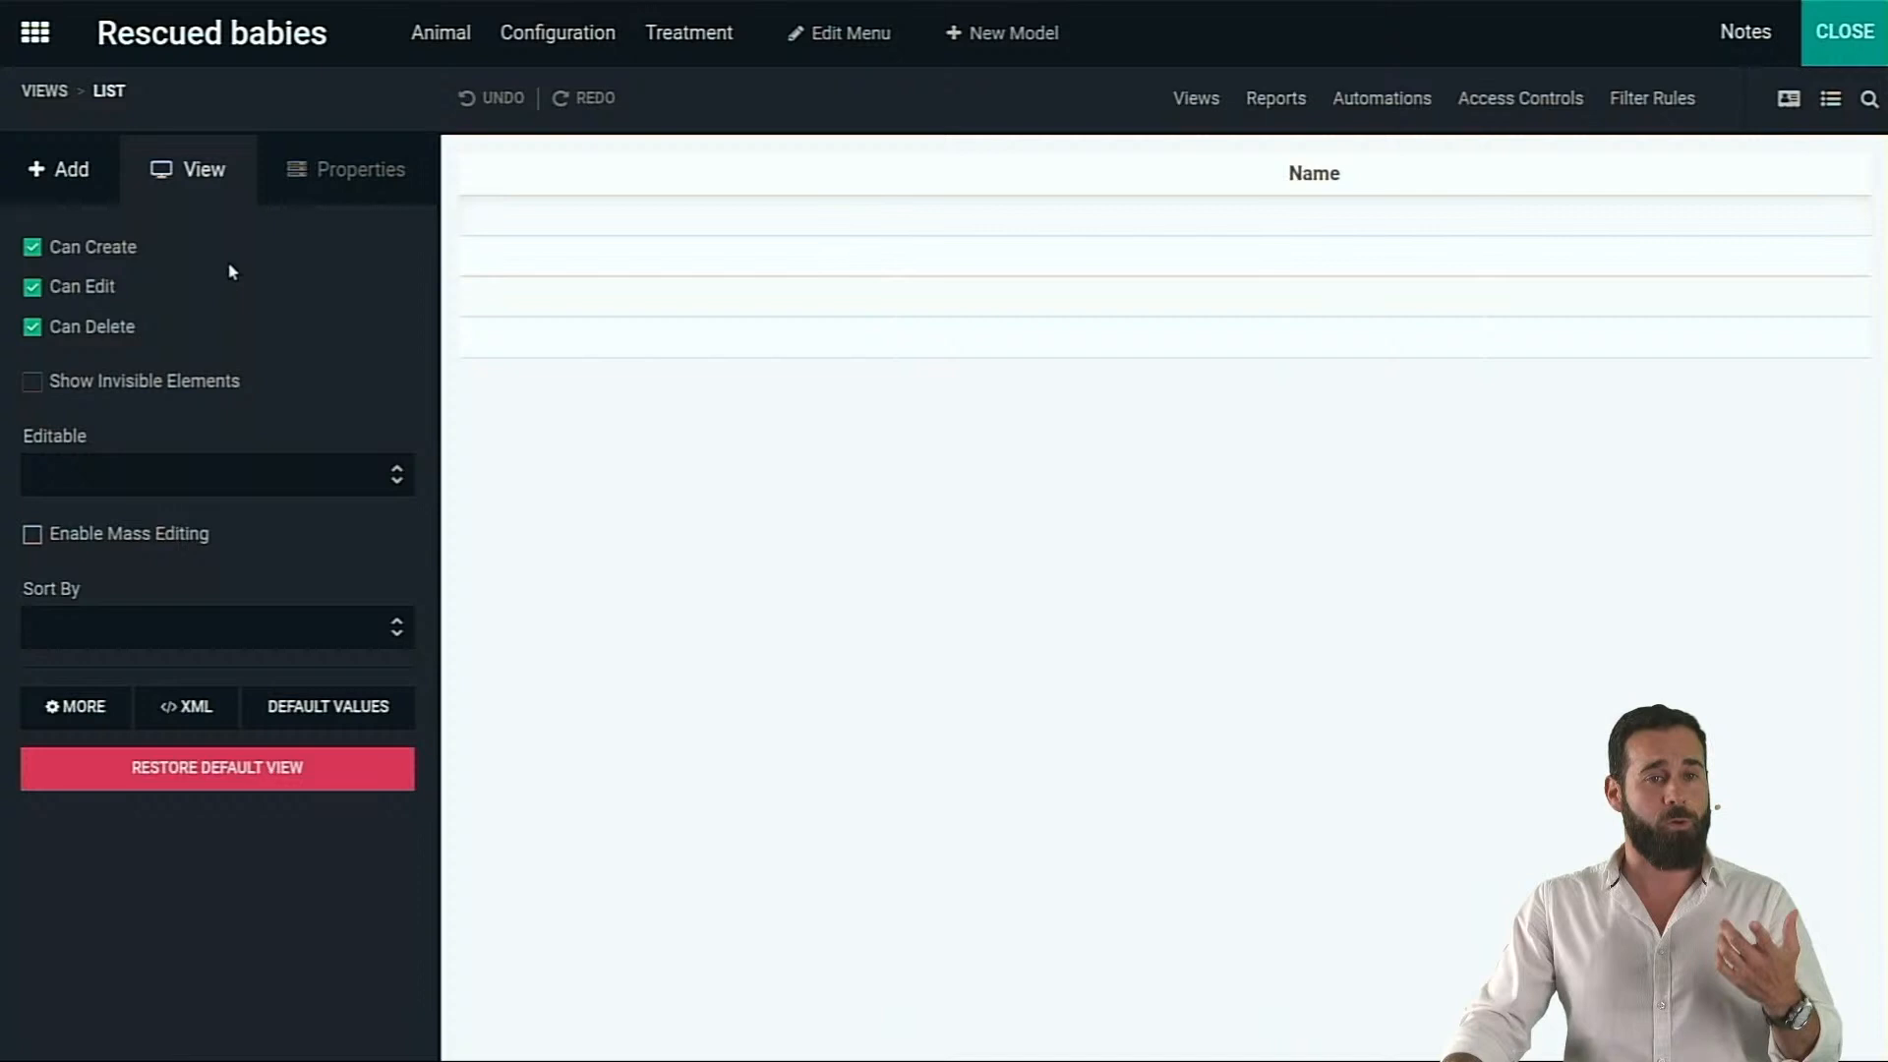
pyautogui.click(154, 474)
pyautogui.click(189, 558)
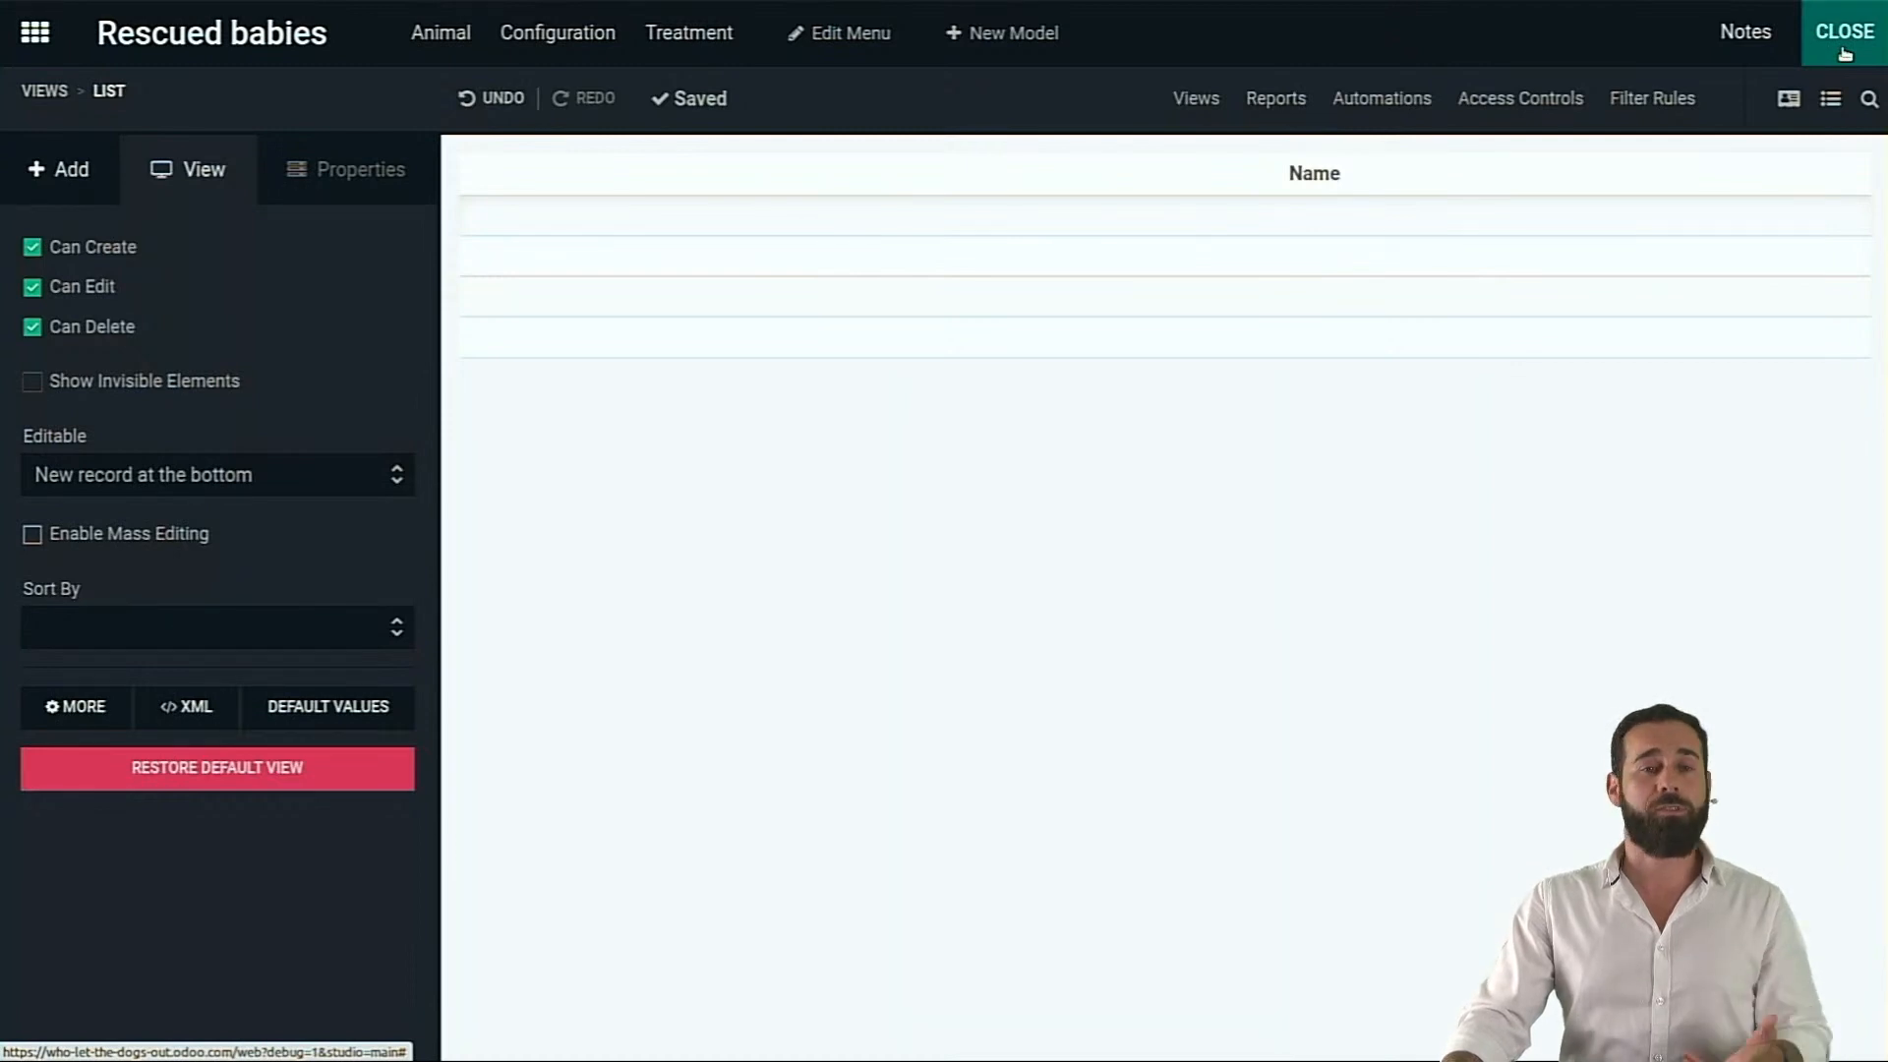
pyautogui.click(1844, 53)
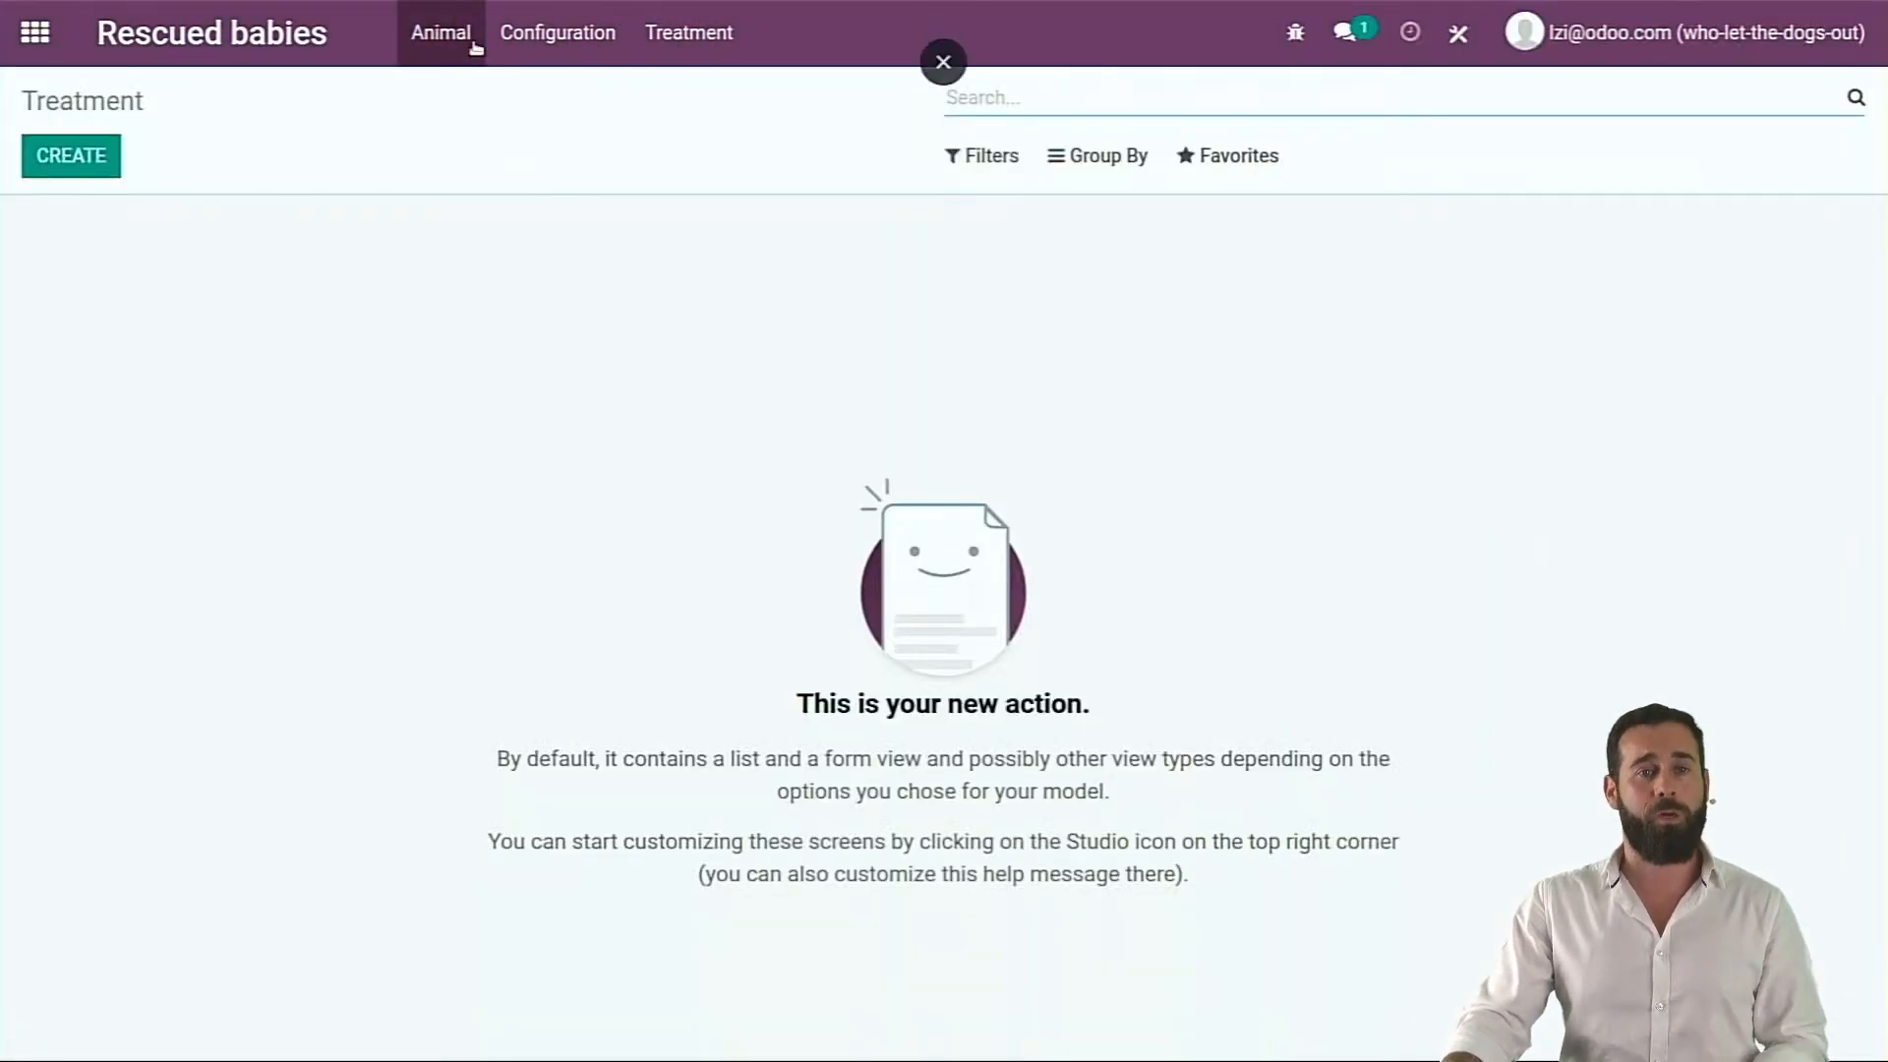
# Add the records "Parvovirus", "Adenovirus" and "Coronavirus" to the Treatment list
pyautogui.click(671, 48)
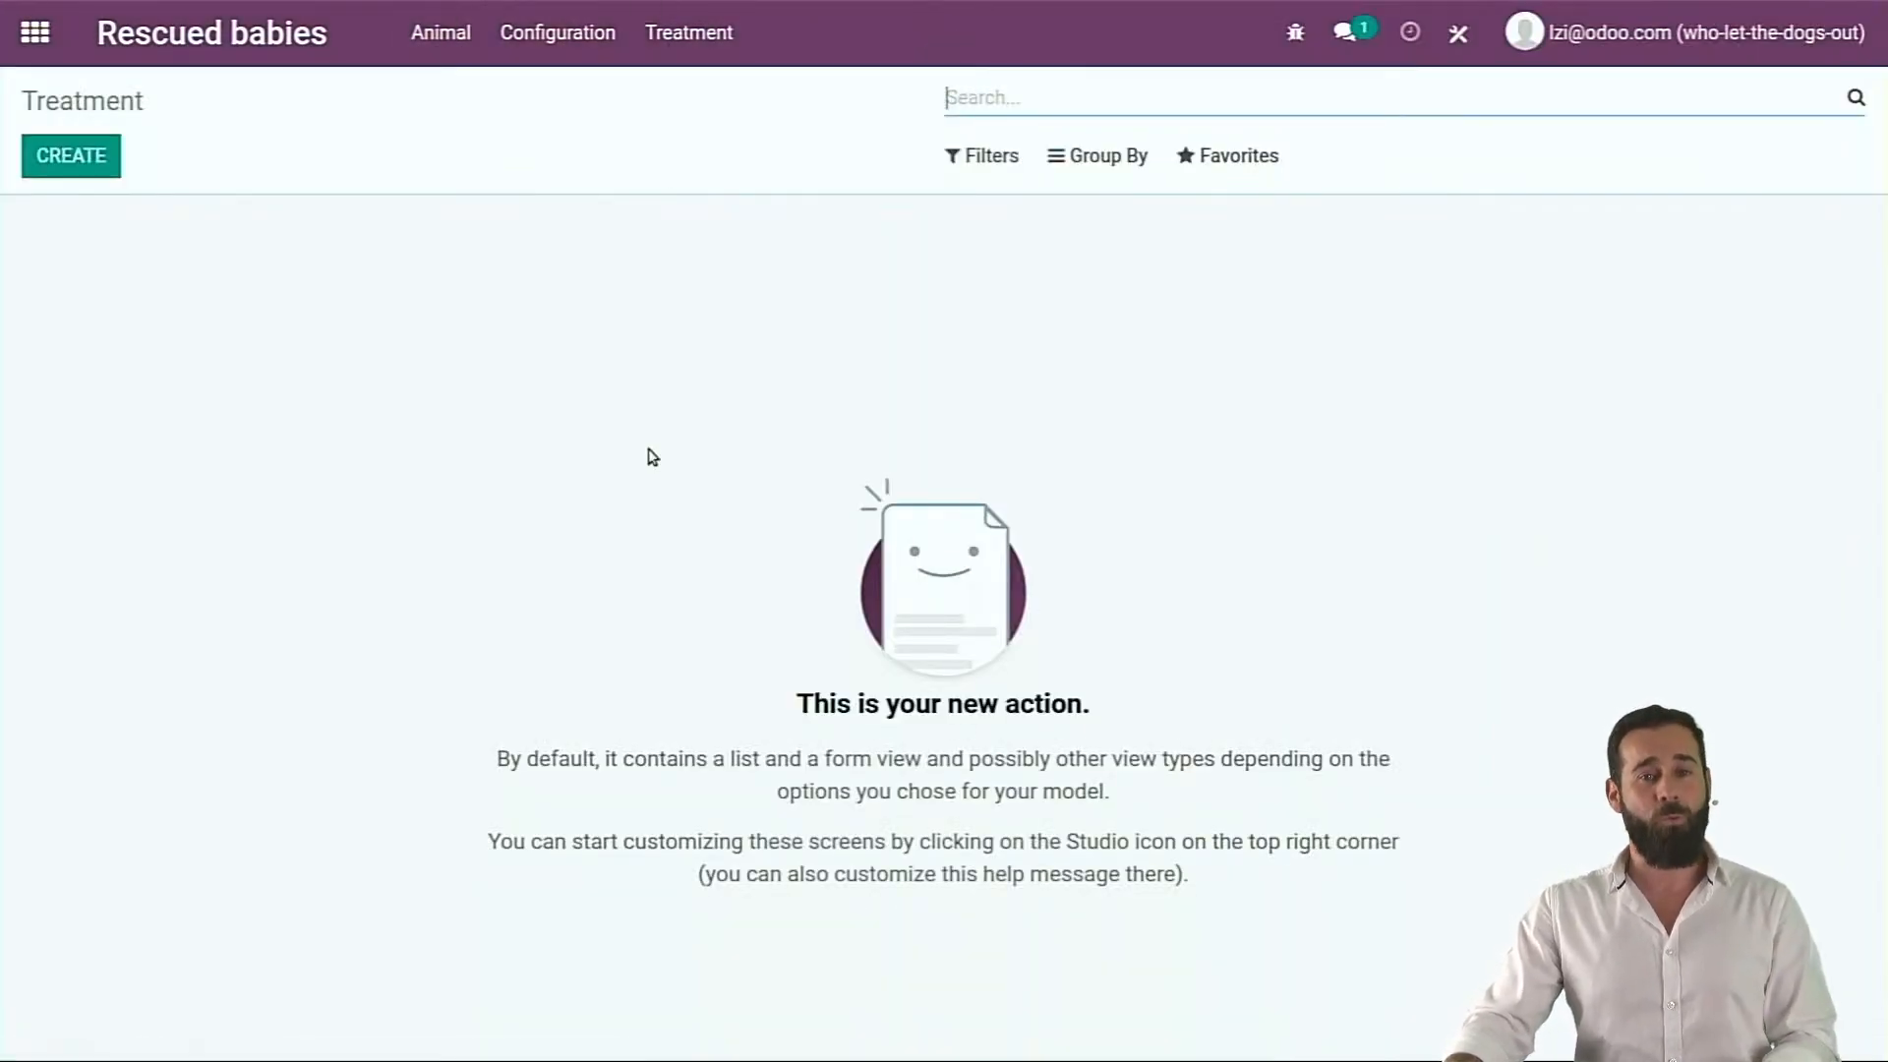
pyautogui.press('alt')
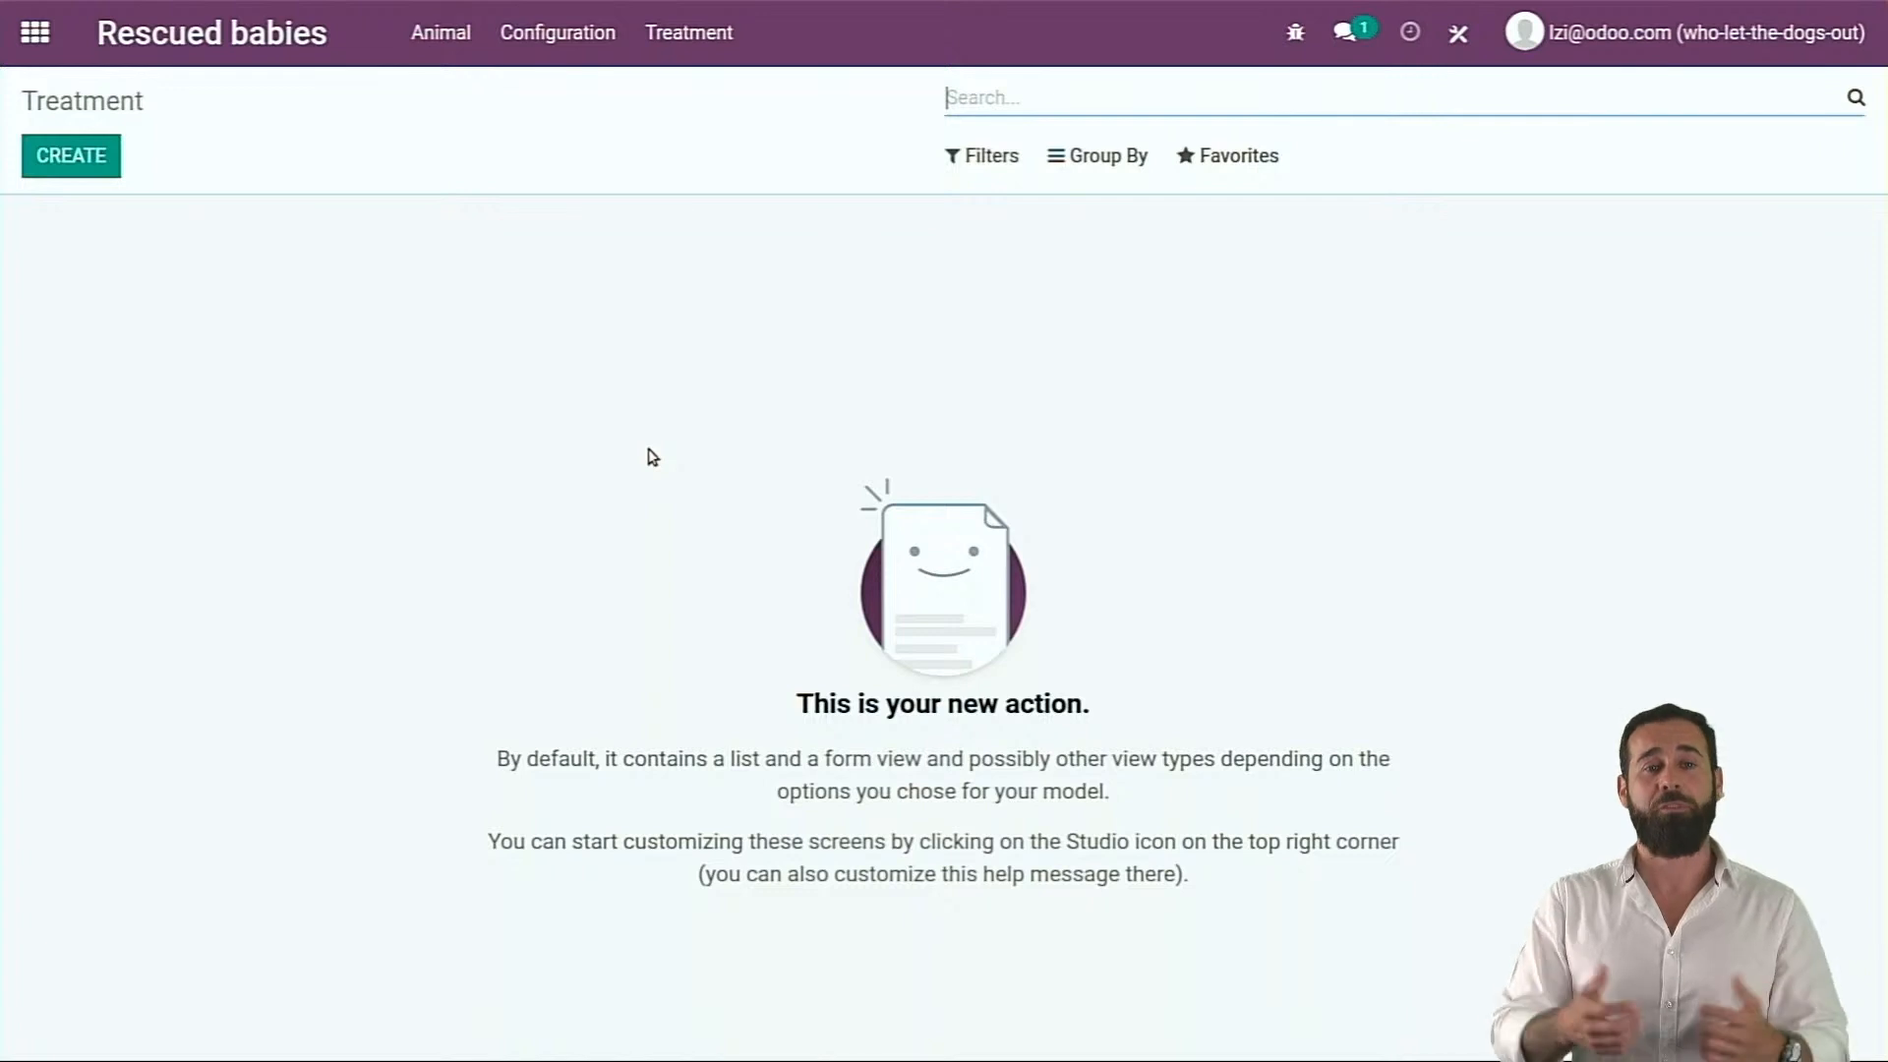
pyautogui.press('alt')
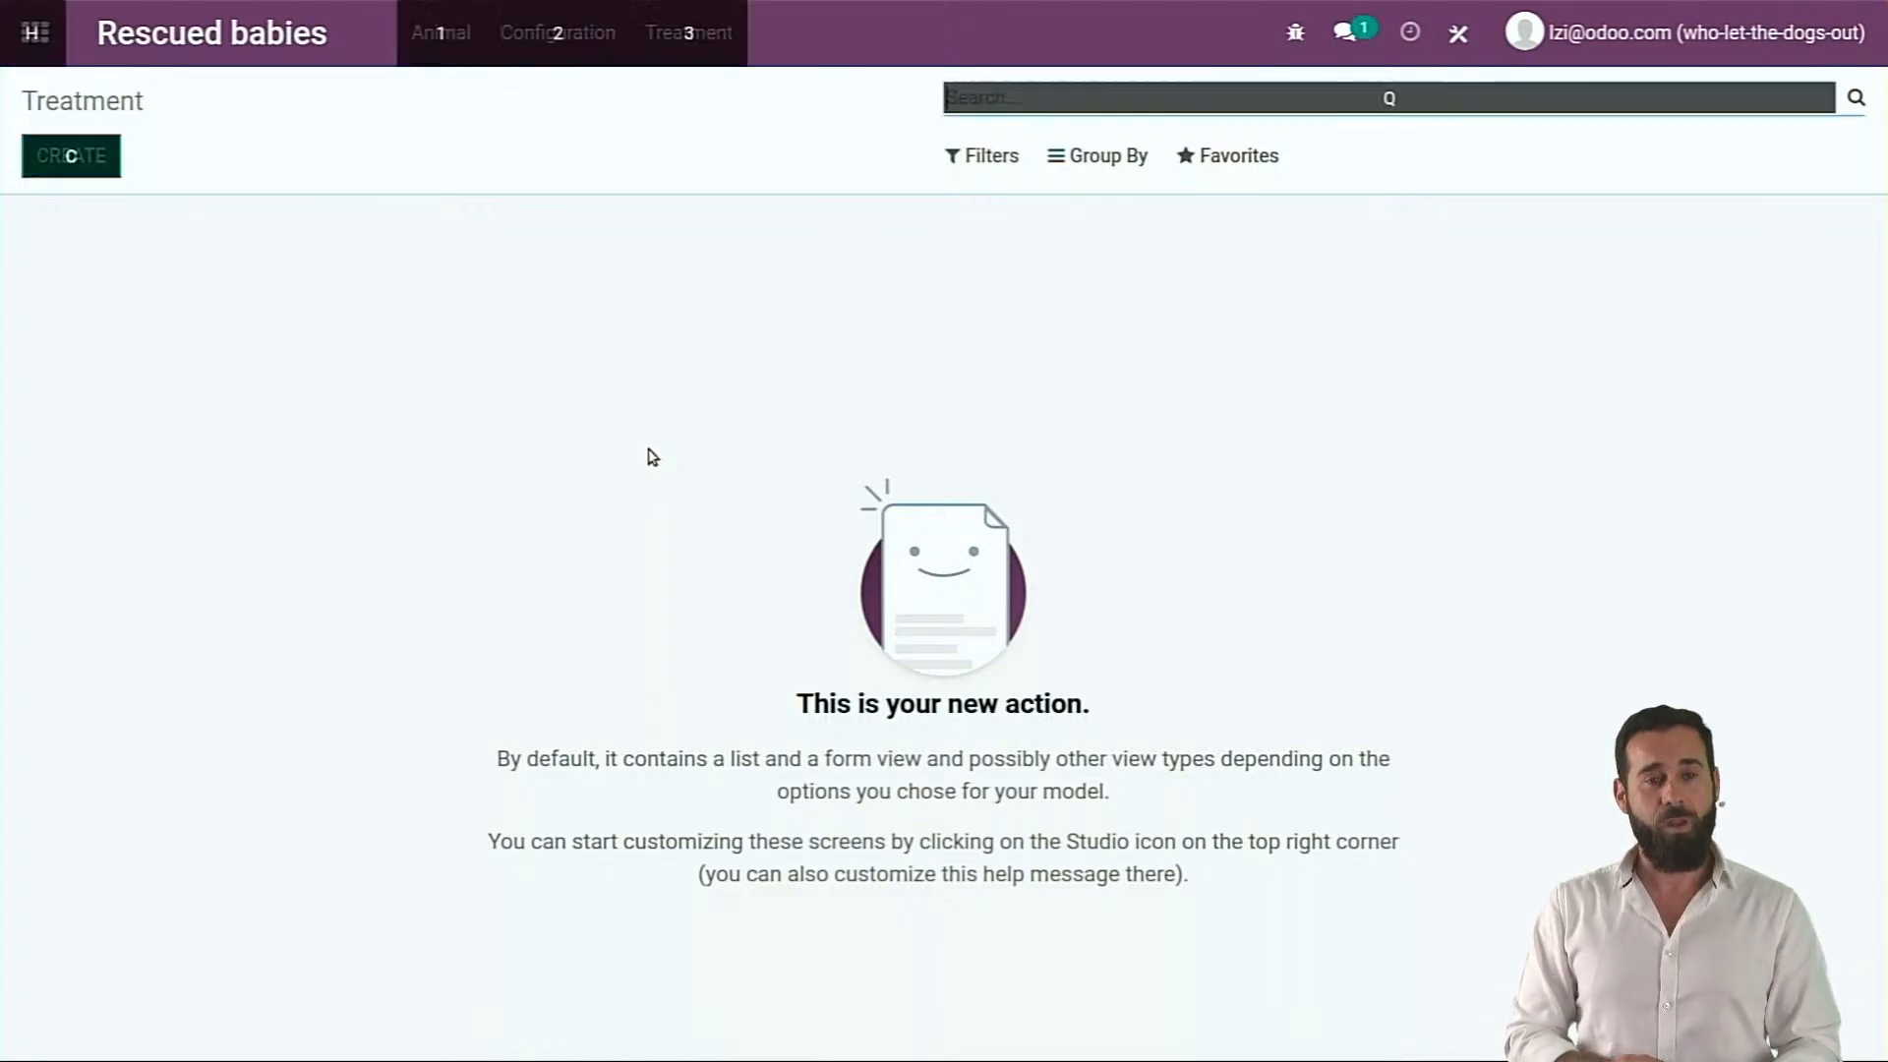
pyautogui.hotkey('alt', 'c')
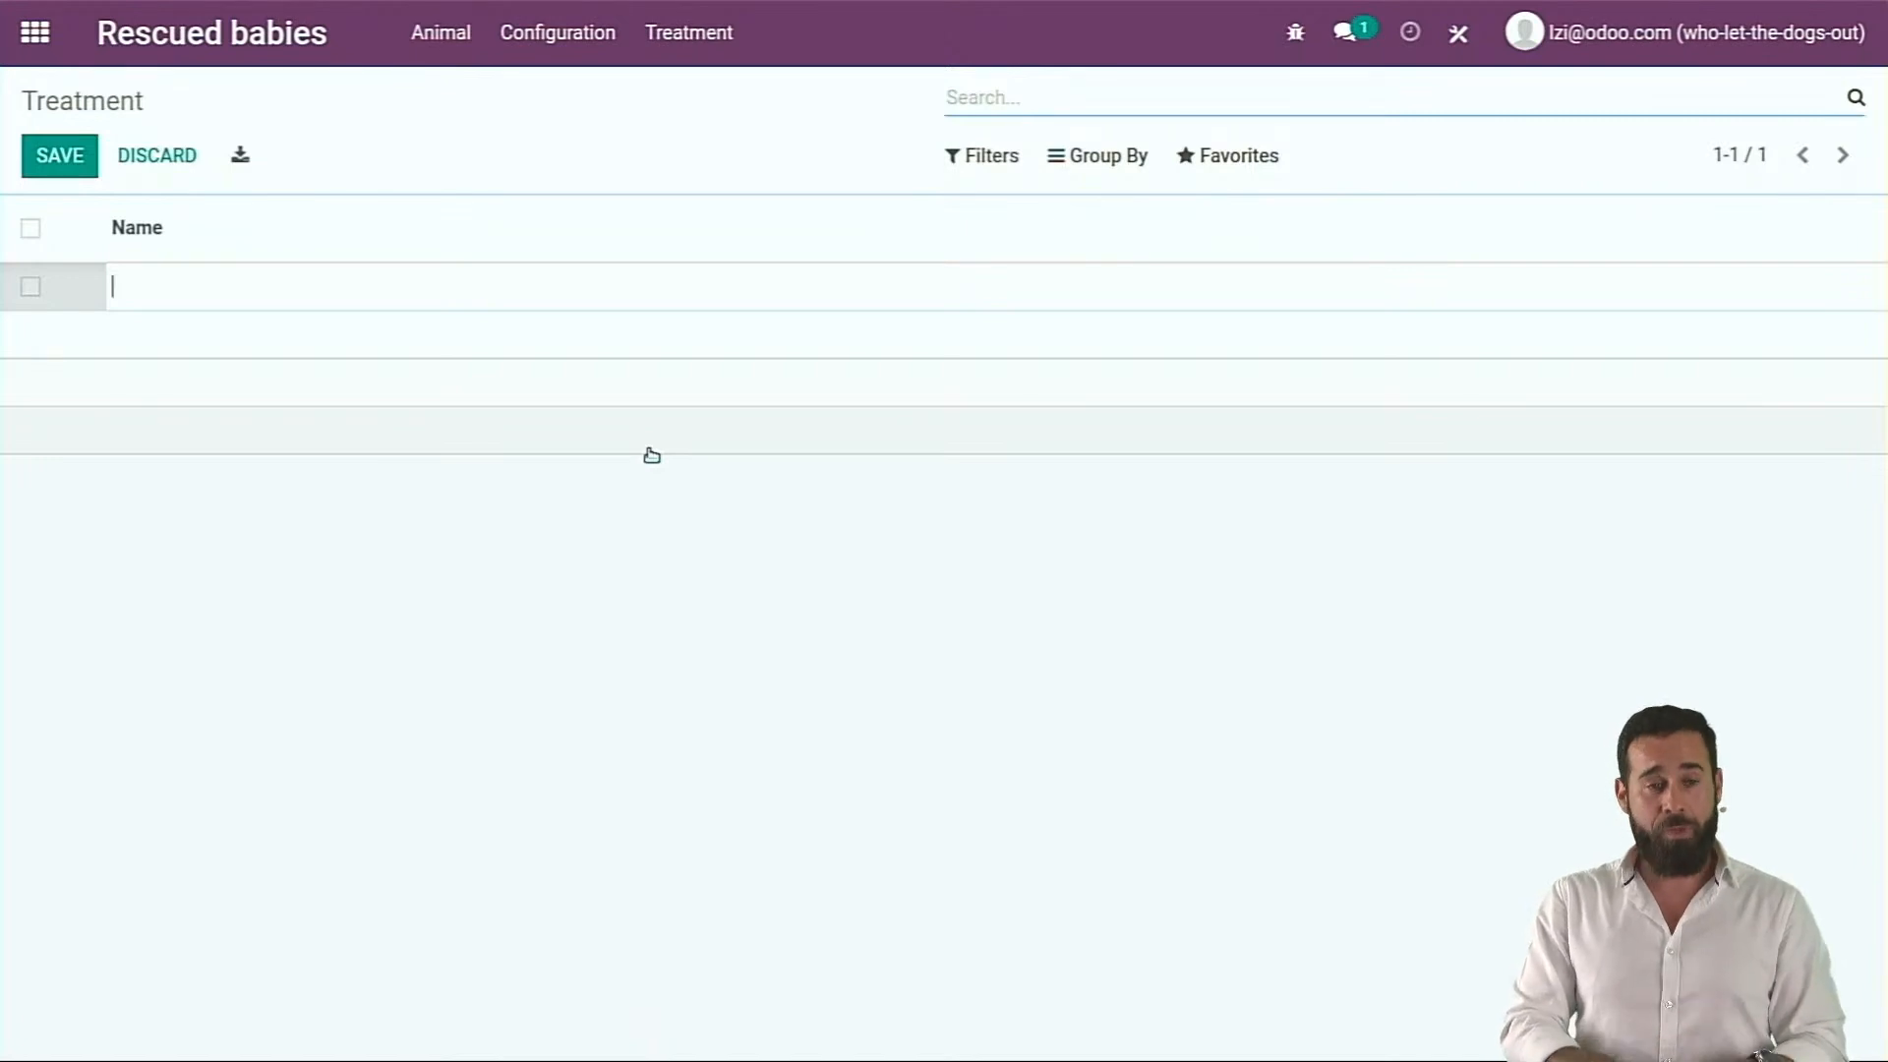
pyautogui.write('Parvovir')
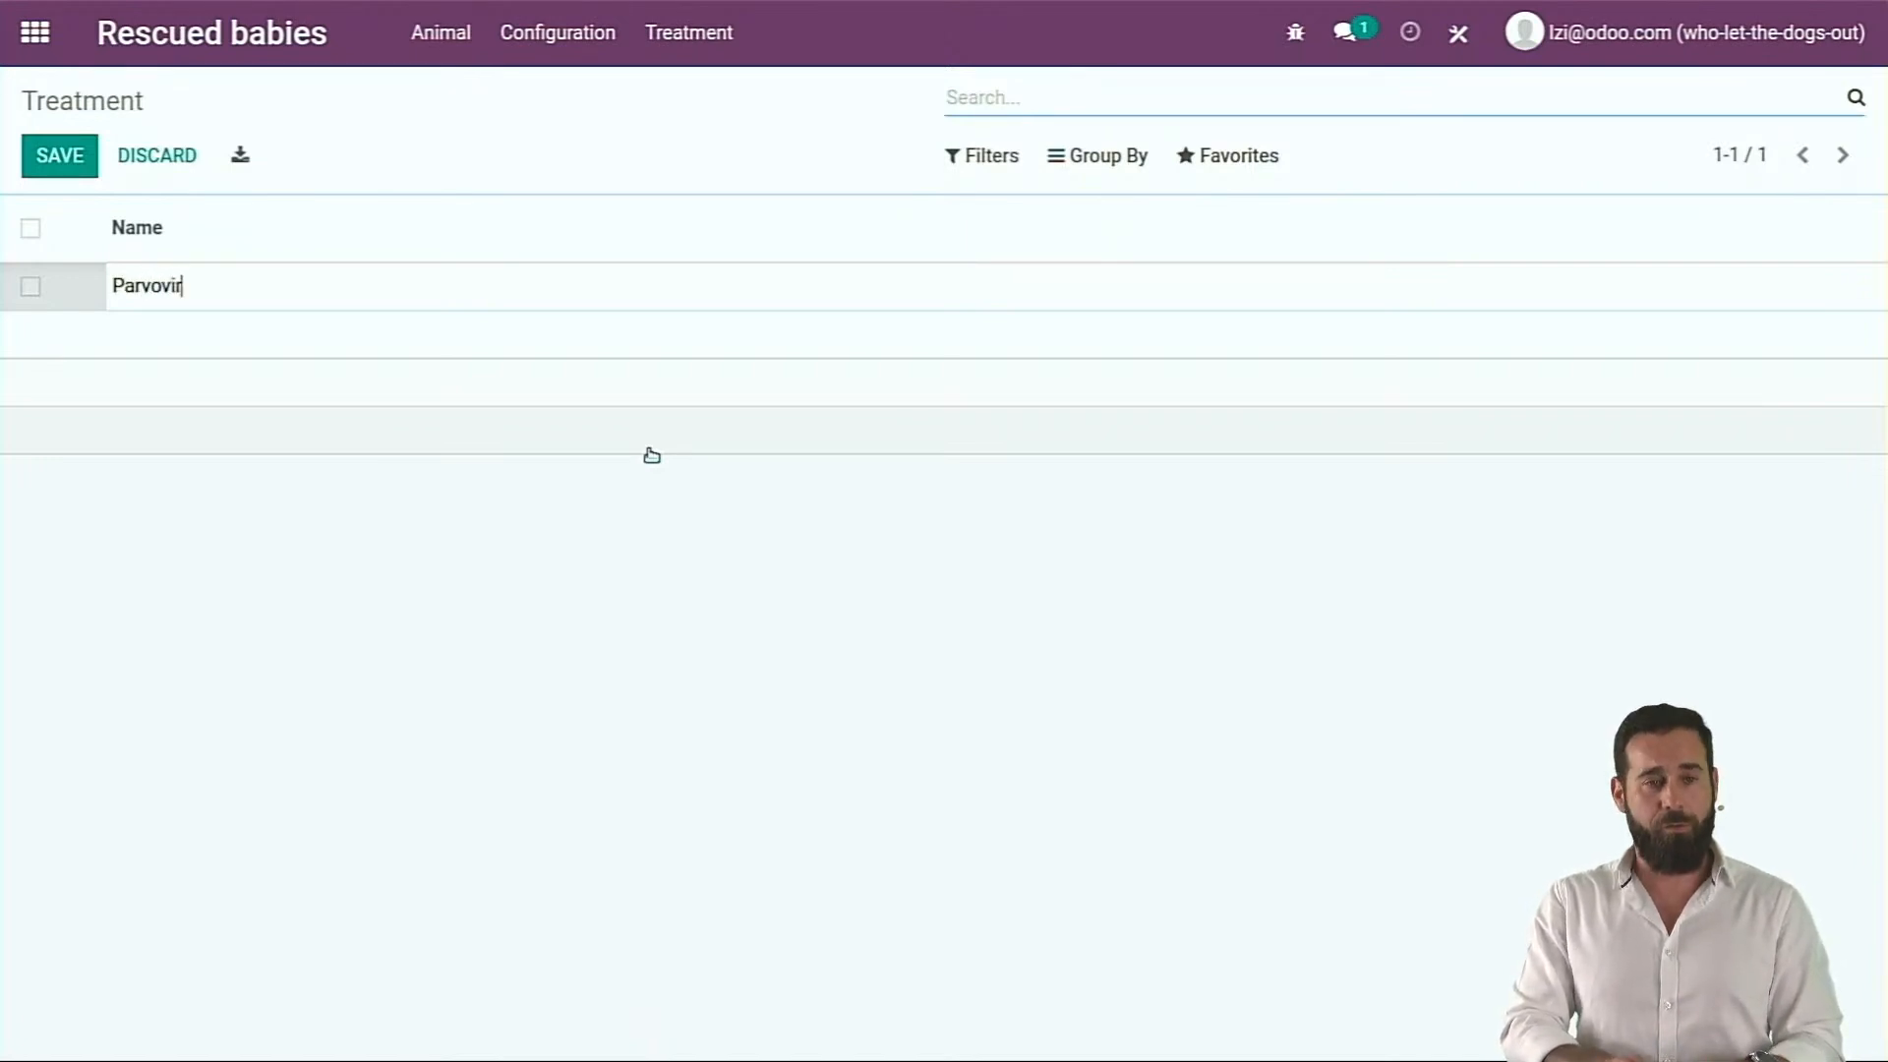
pyautogui.write('rus\\')
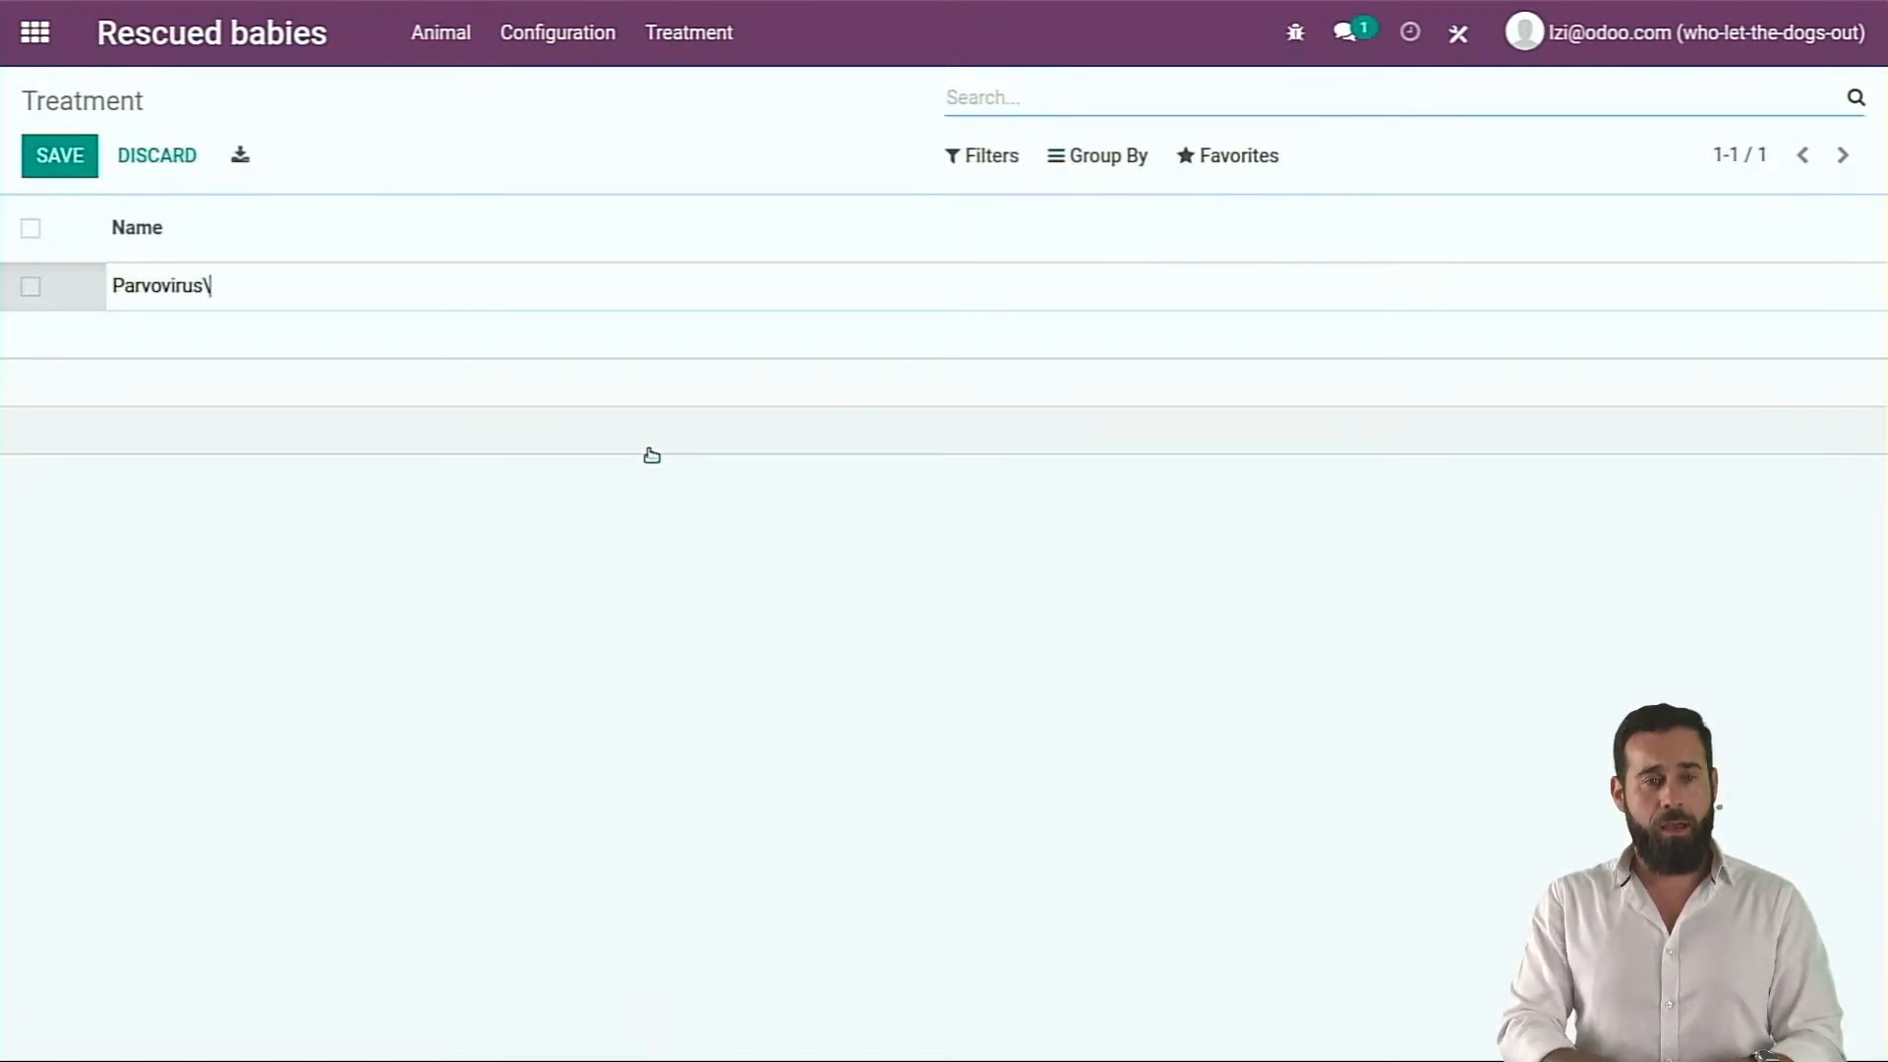
pyautogui.press('Return')
pyautogui.write('Adenovirus')
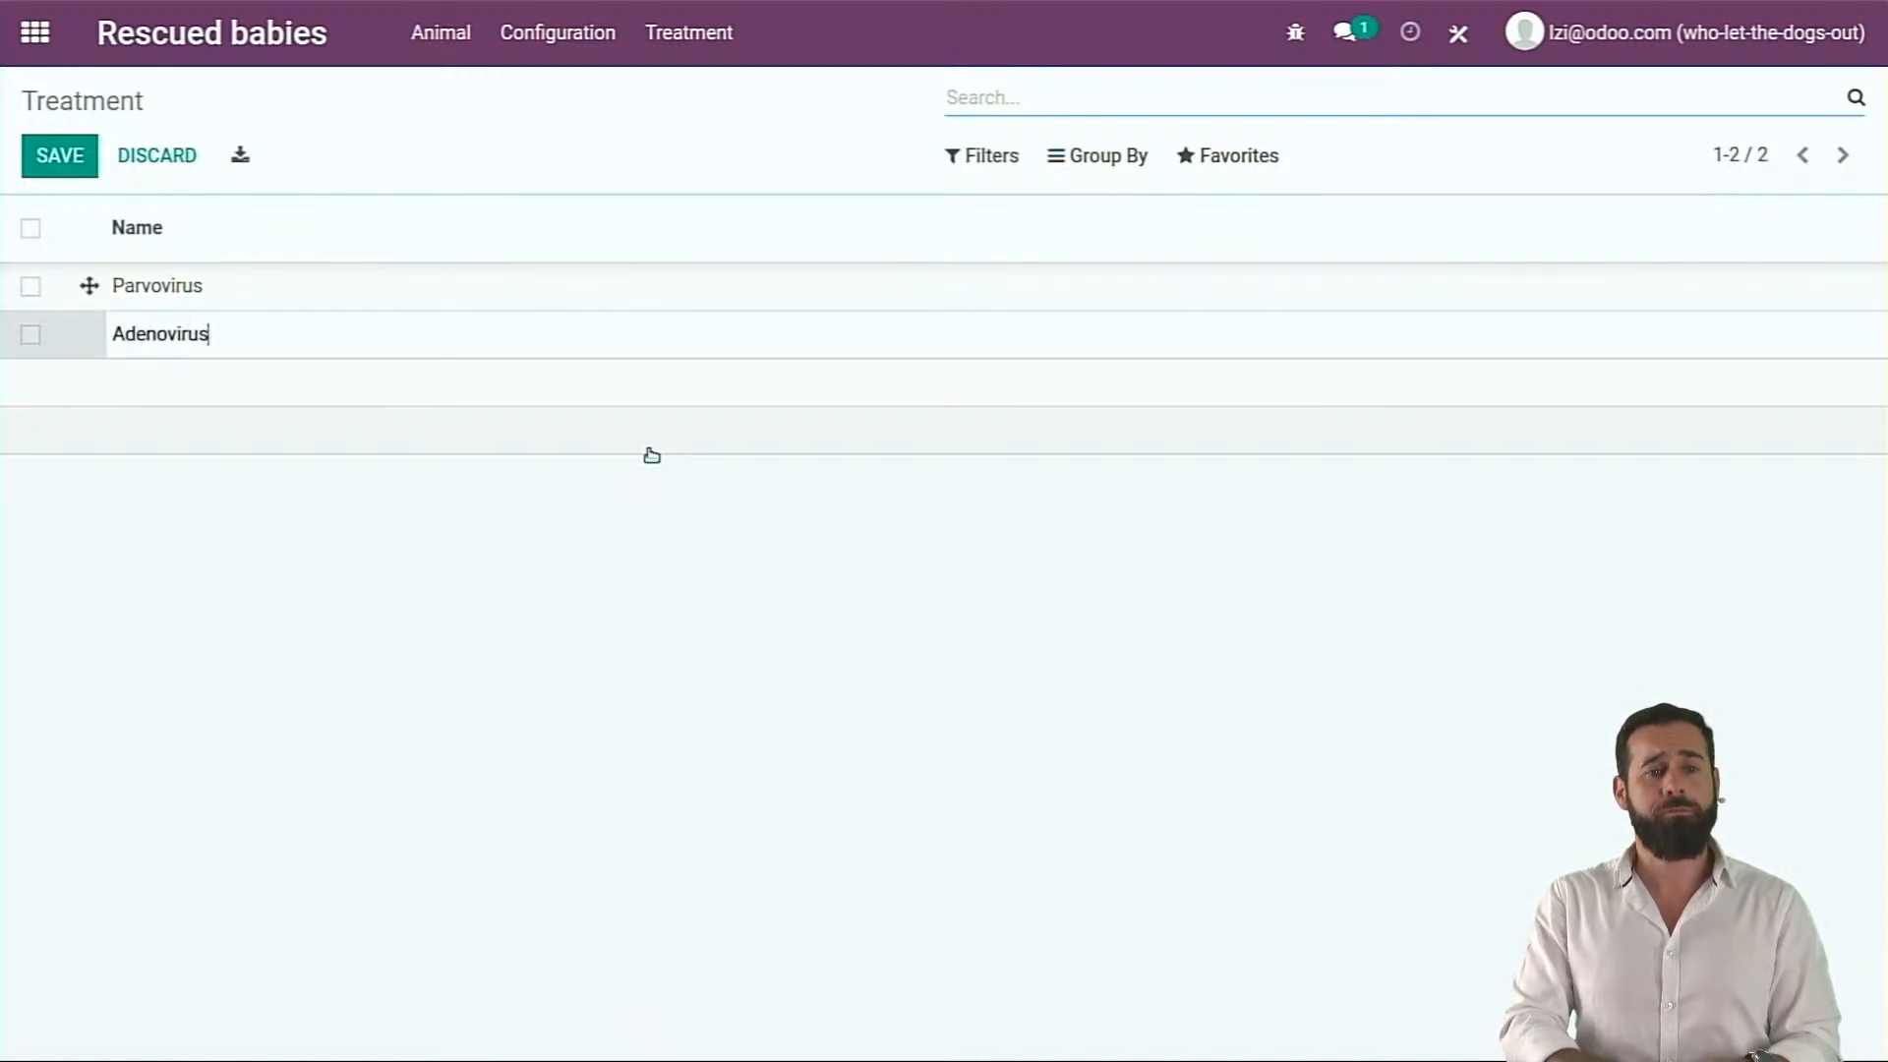
pyautogui.press('Return')
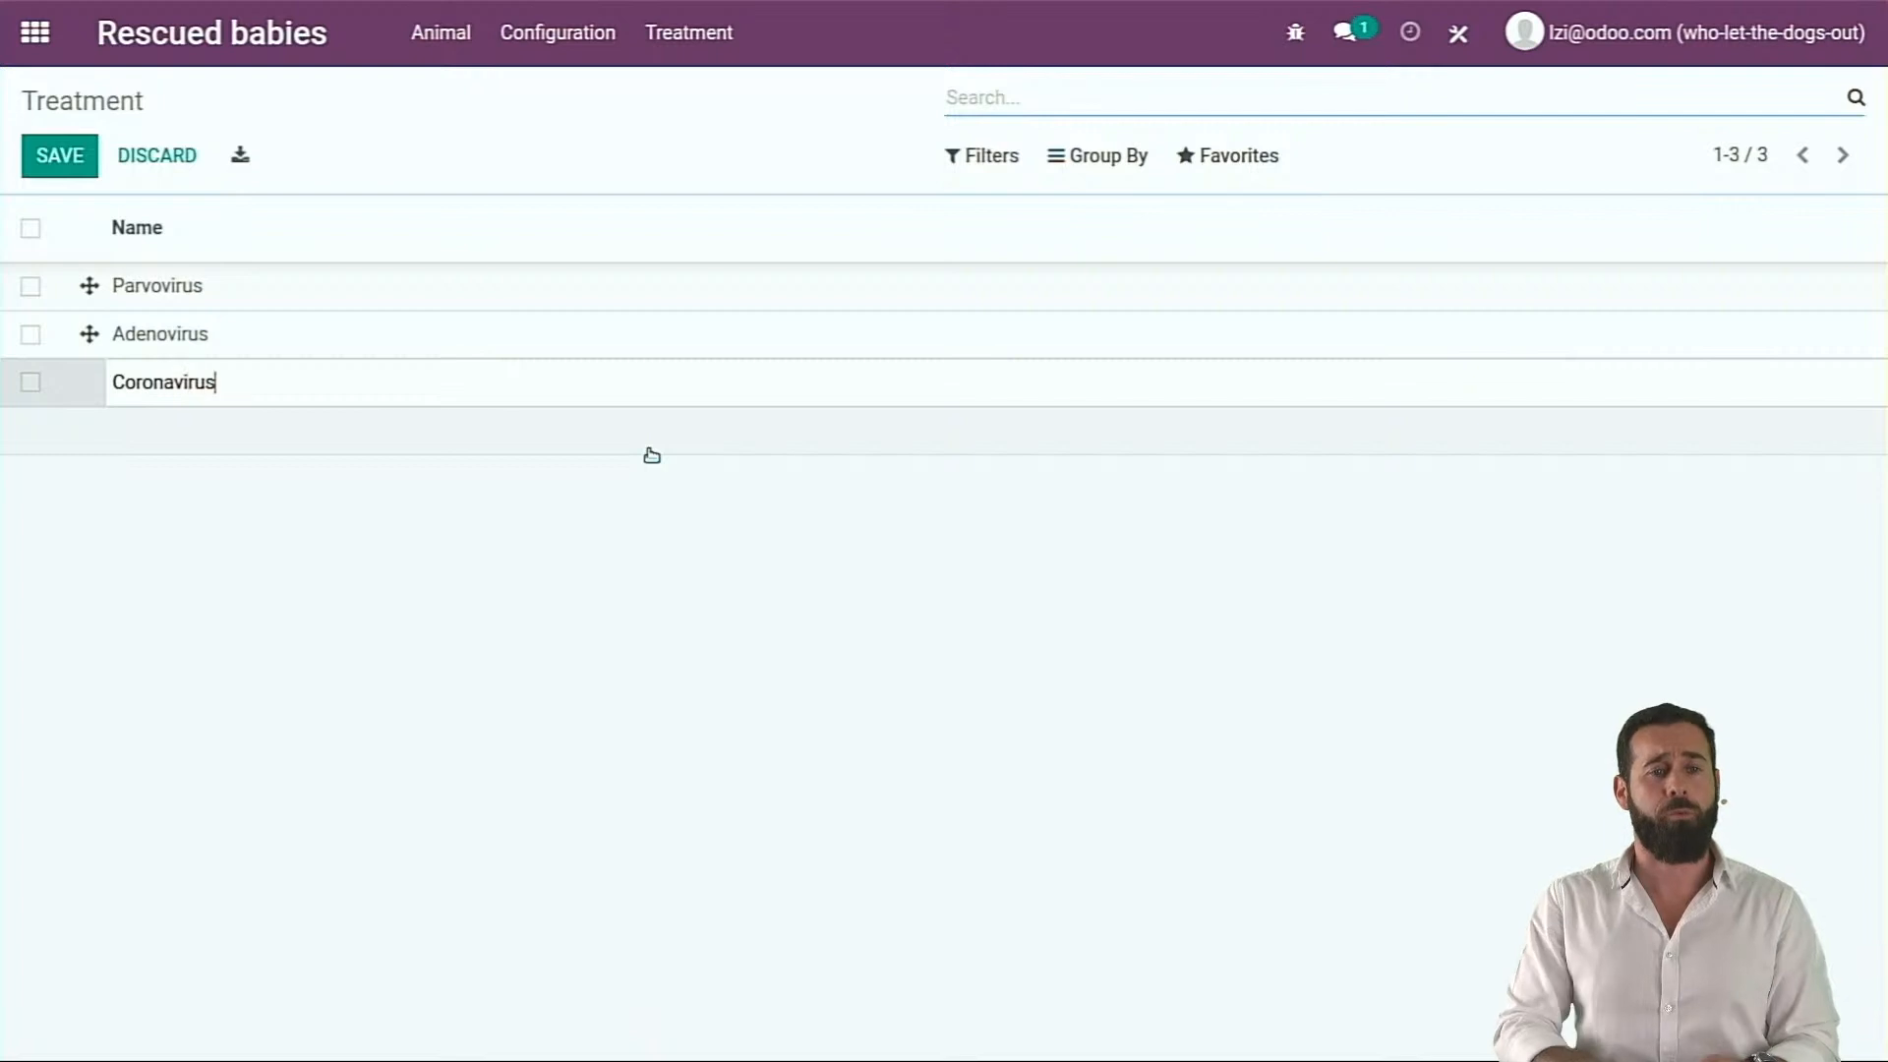
pyautogui.press('Return')
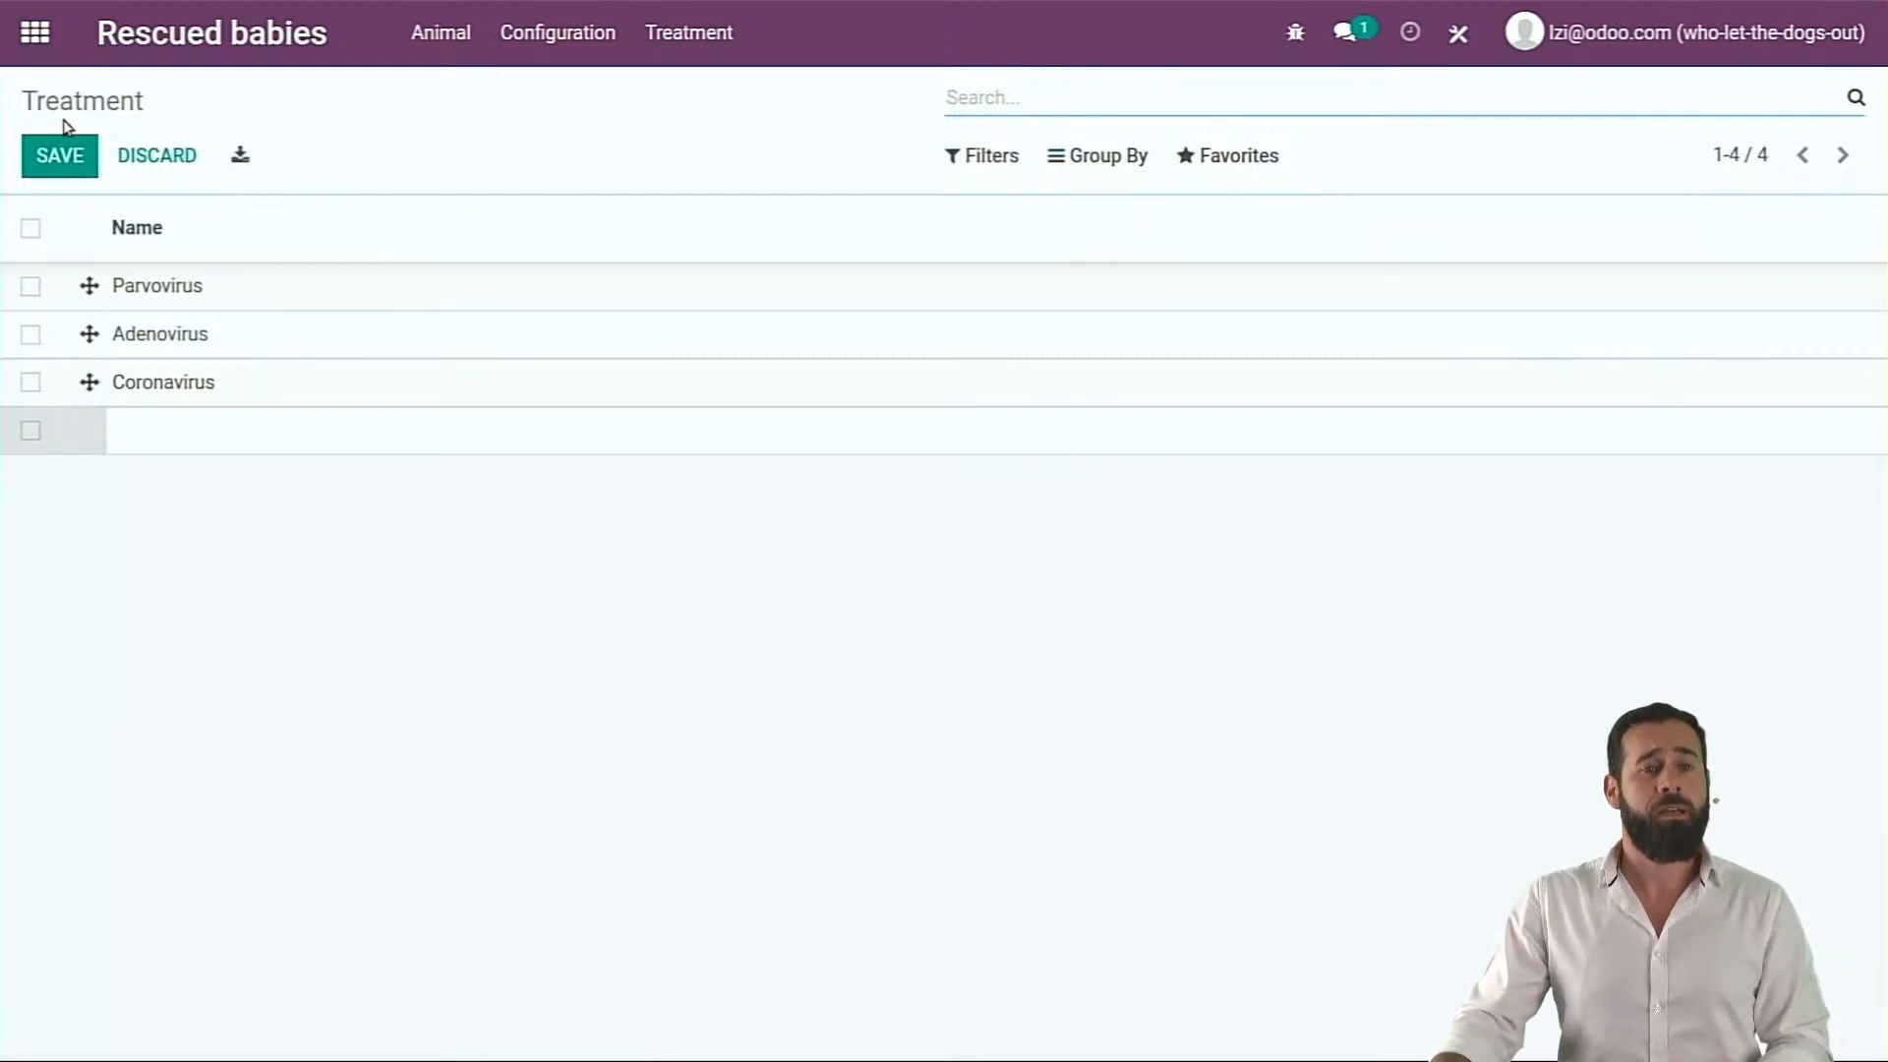
# Add "Massage" as another treatment below Coronavirus and save the list
pyautogui.click(74, 158)
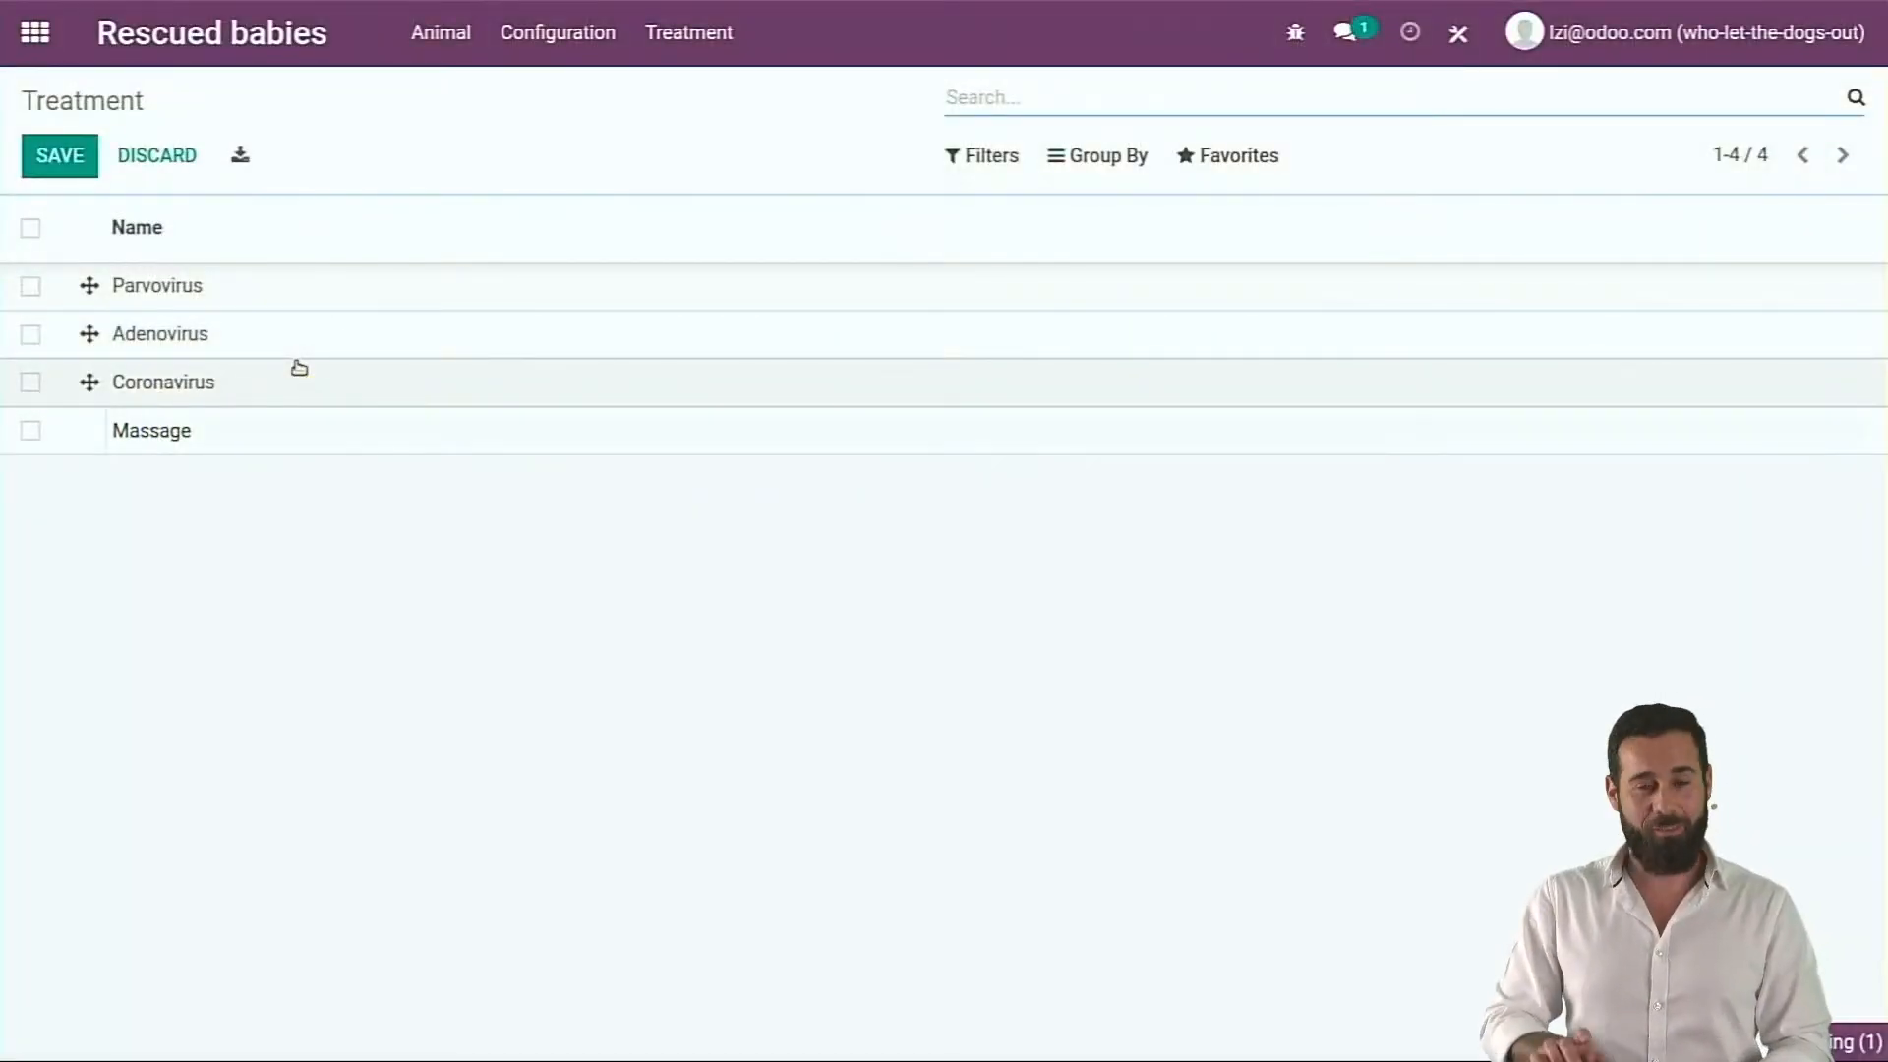
pyautogui.press('Return')
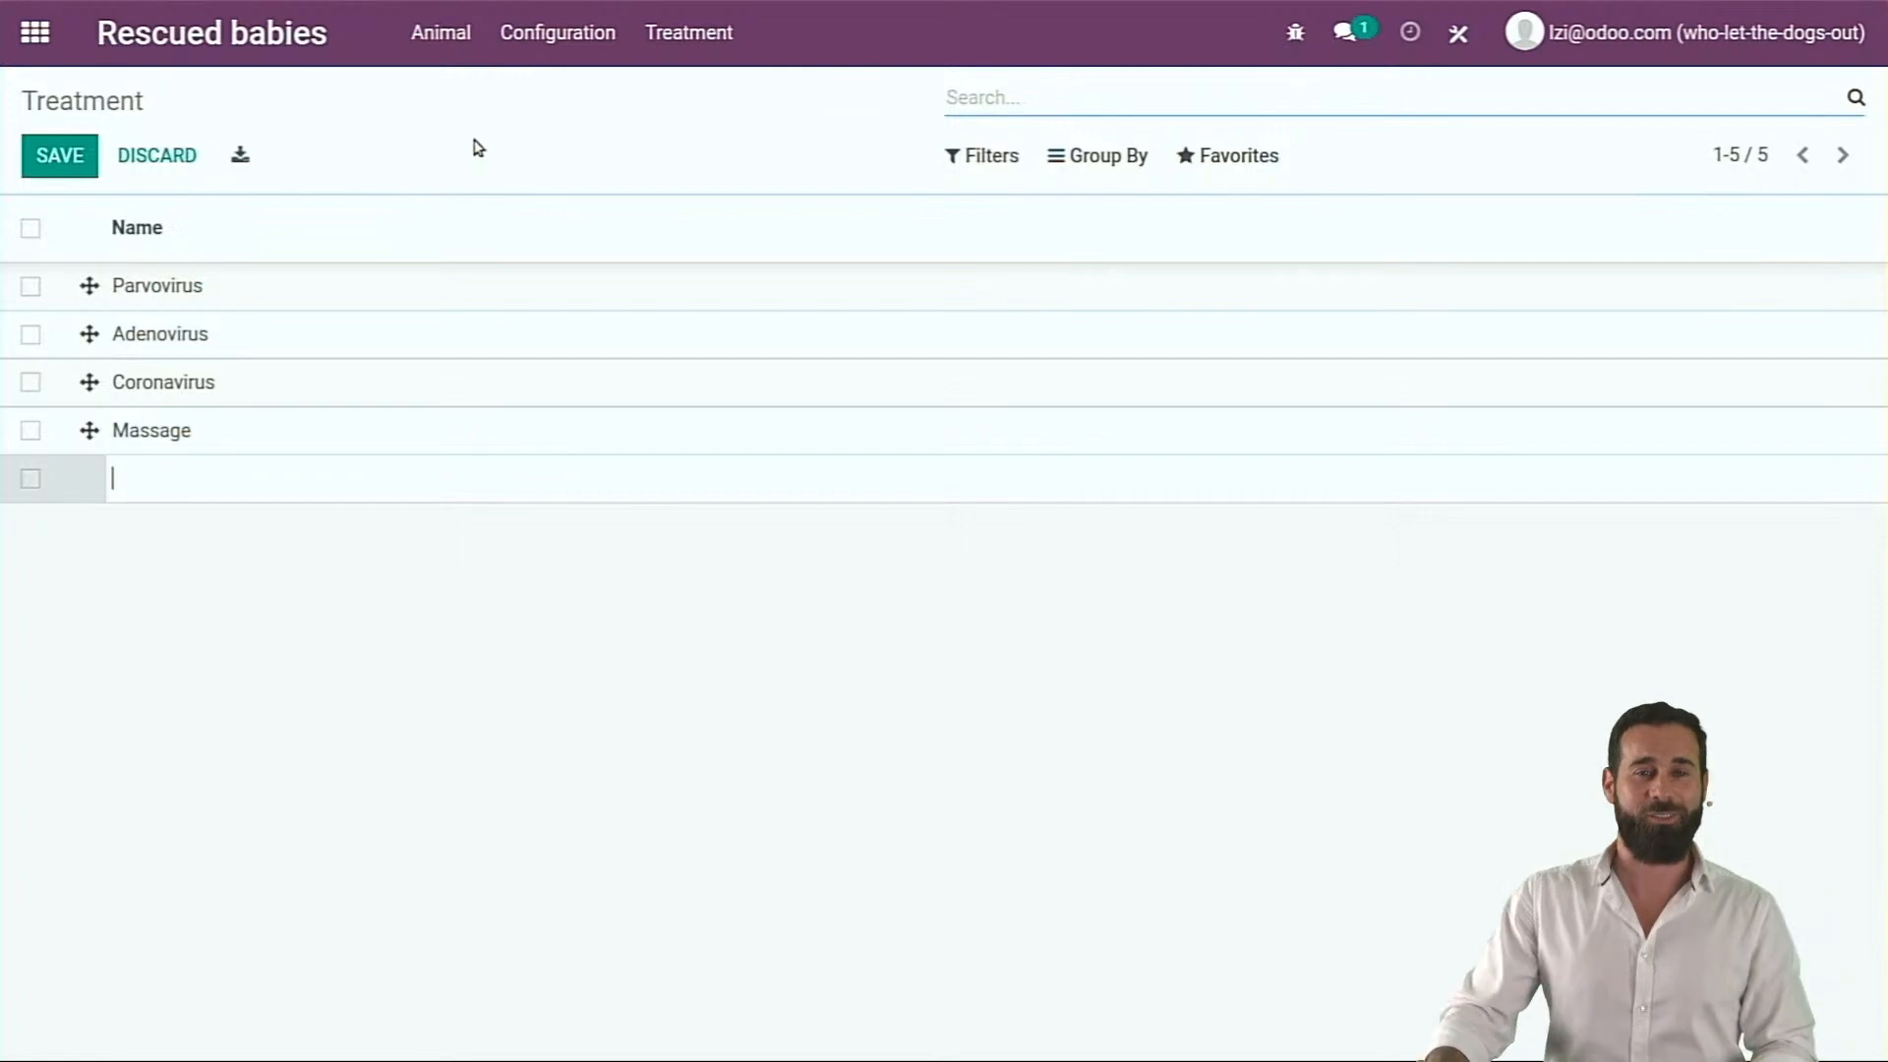
pyautogui.click(57, 157)
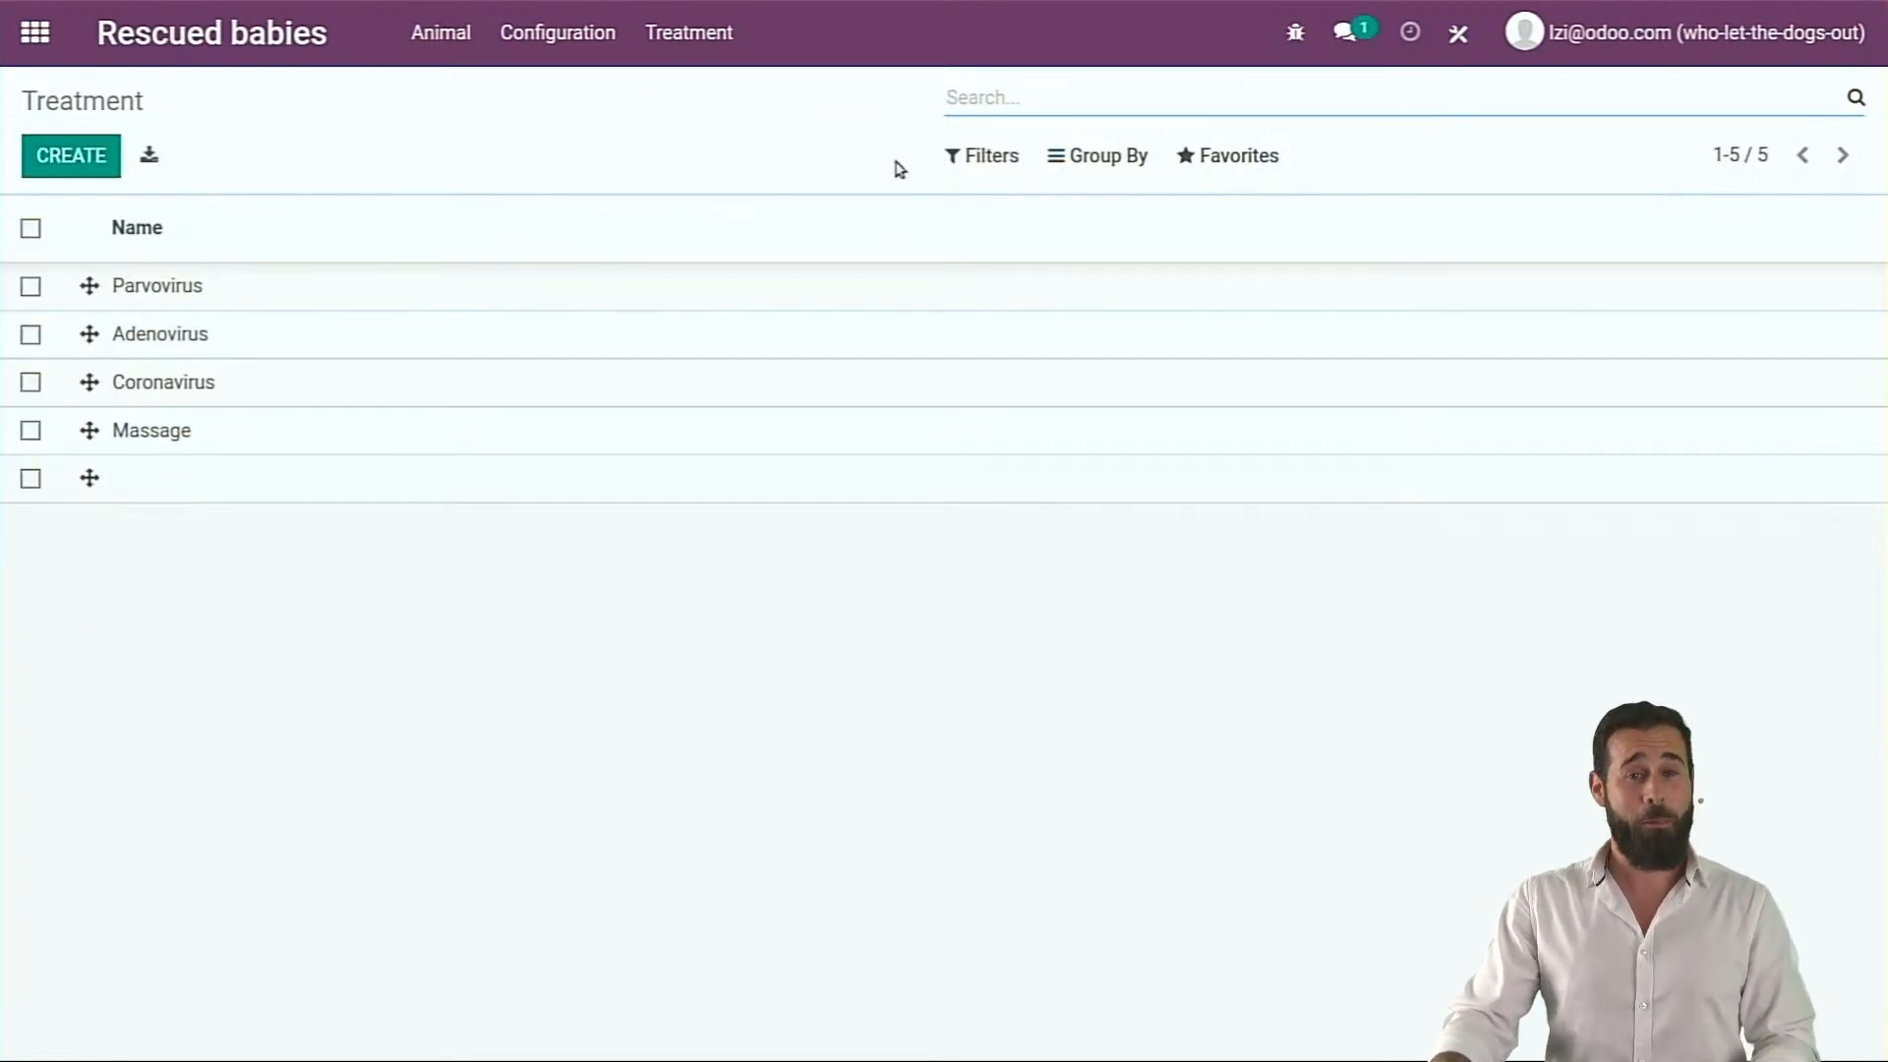
# In Studio on the Joey the monkey form, add a checkbox labelled "Is Vaccinated?" to the Medical tab's first column
pyautogui.click(423, 33)
pyautogui.click(236, 382)
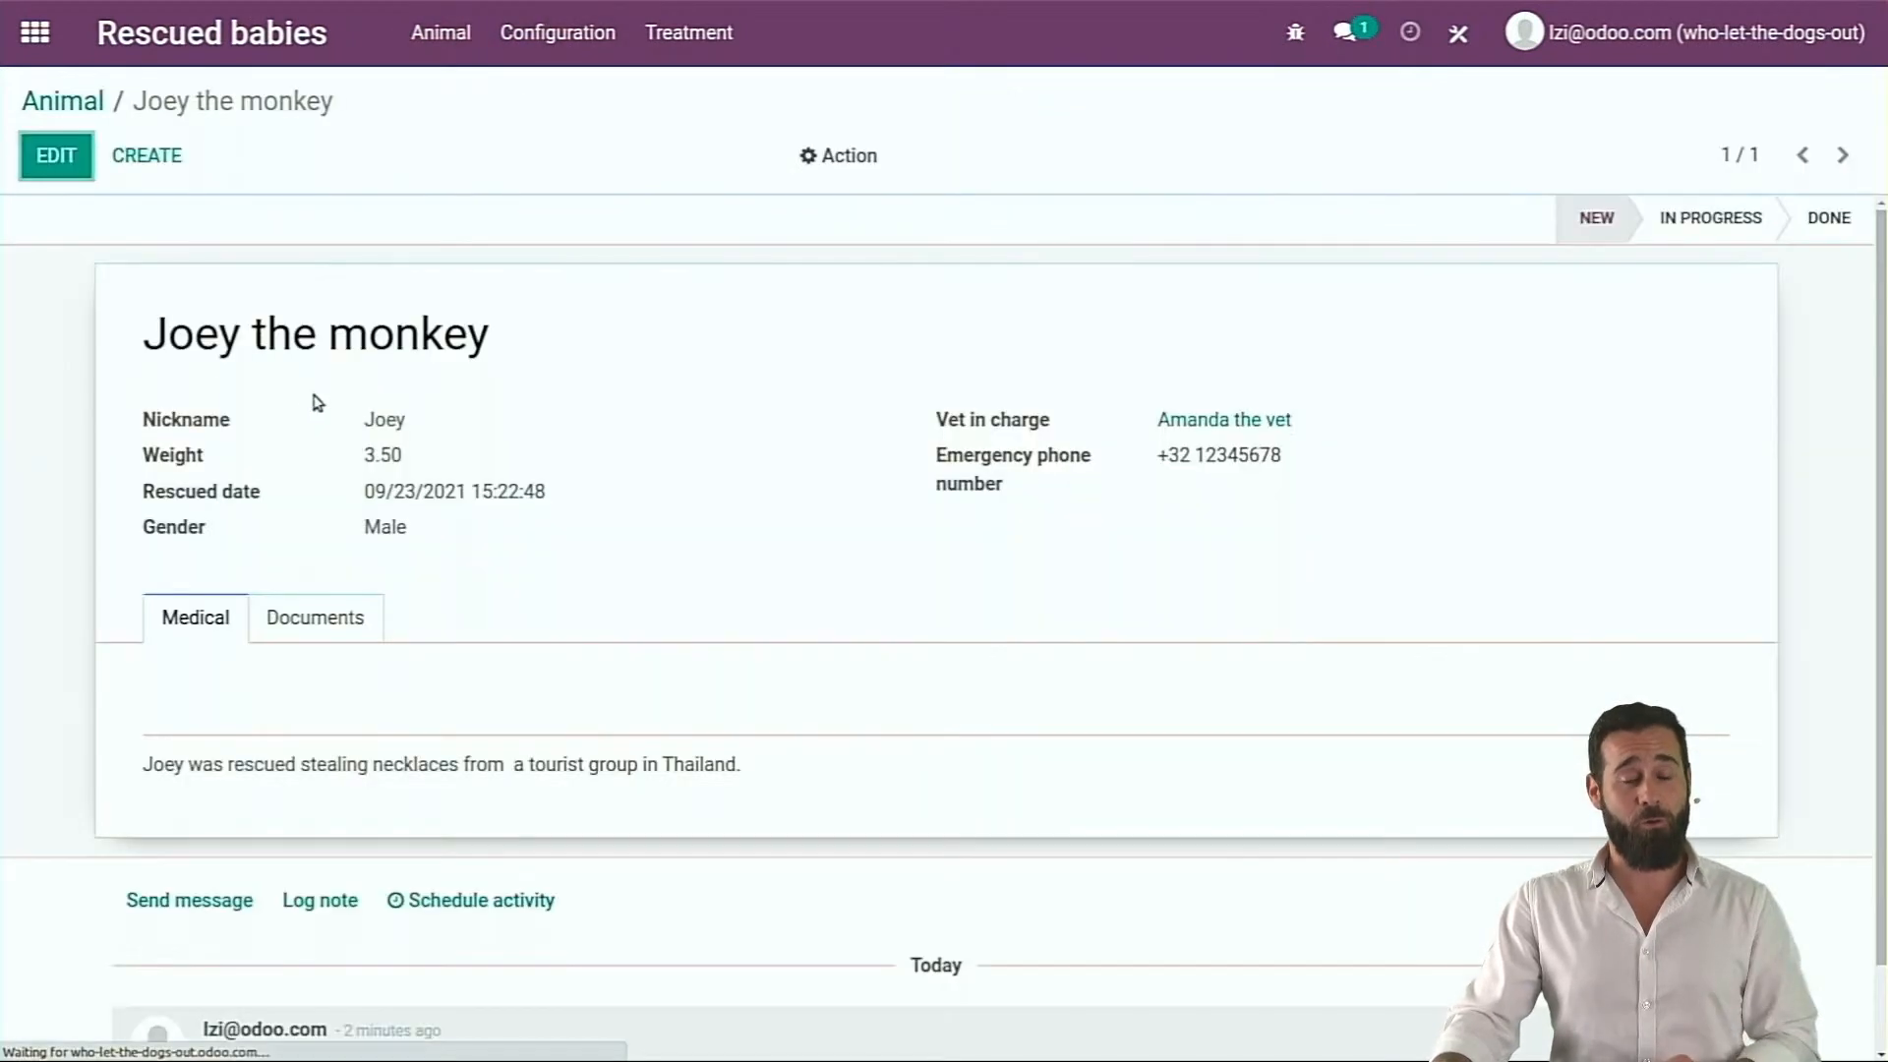
pyautogui.click(1459, 33)
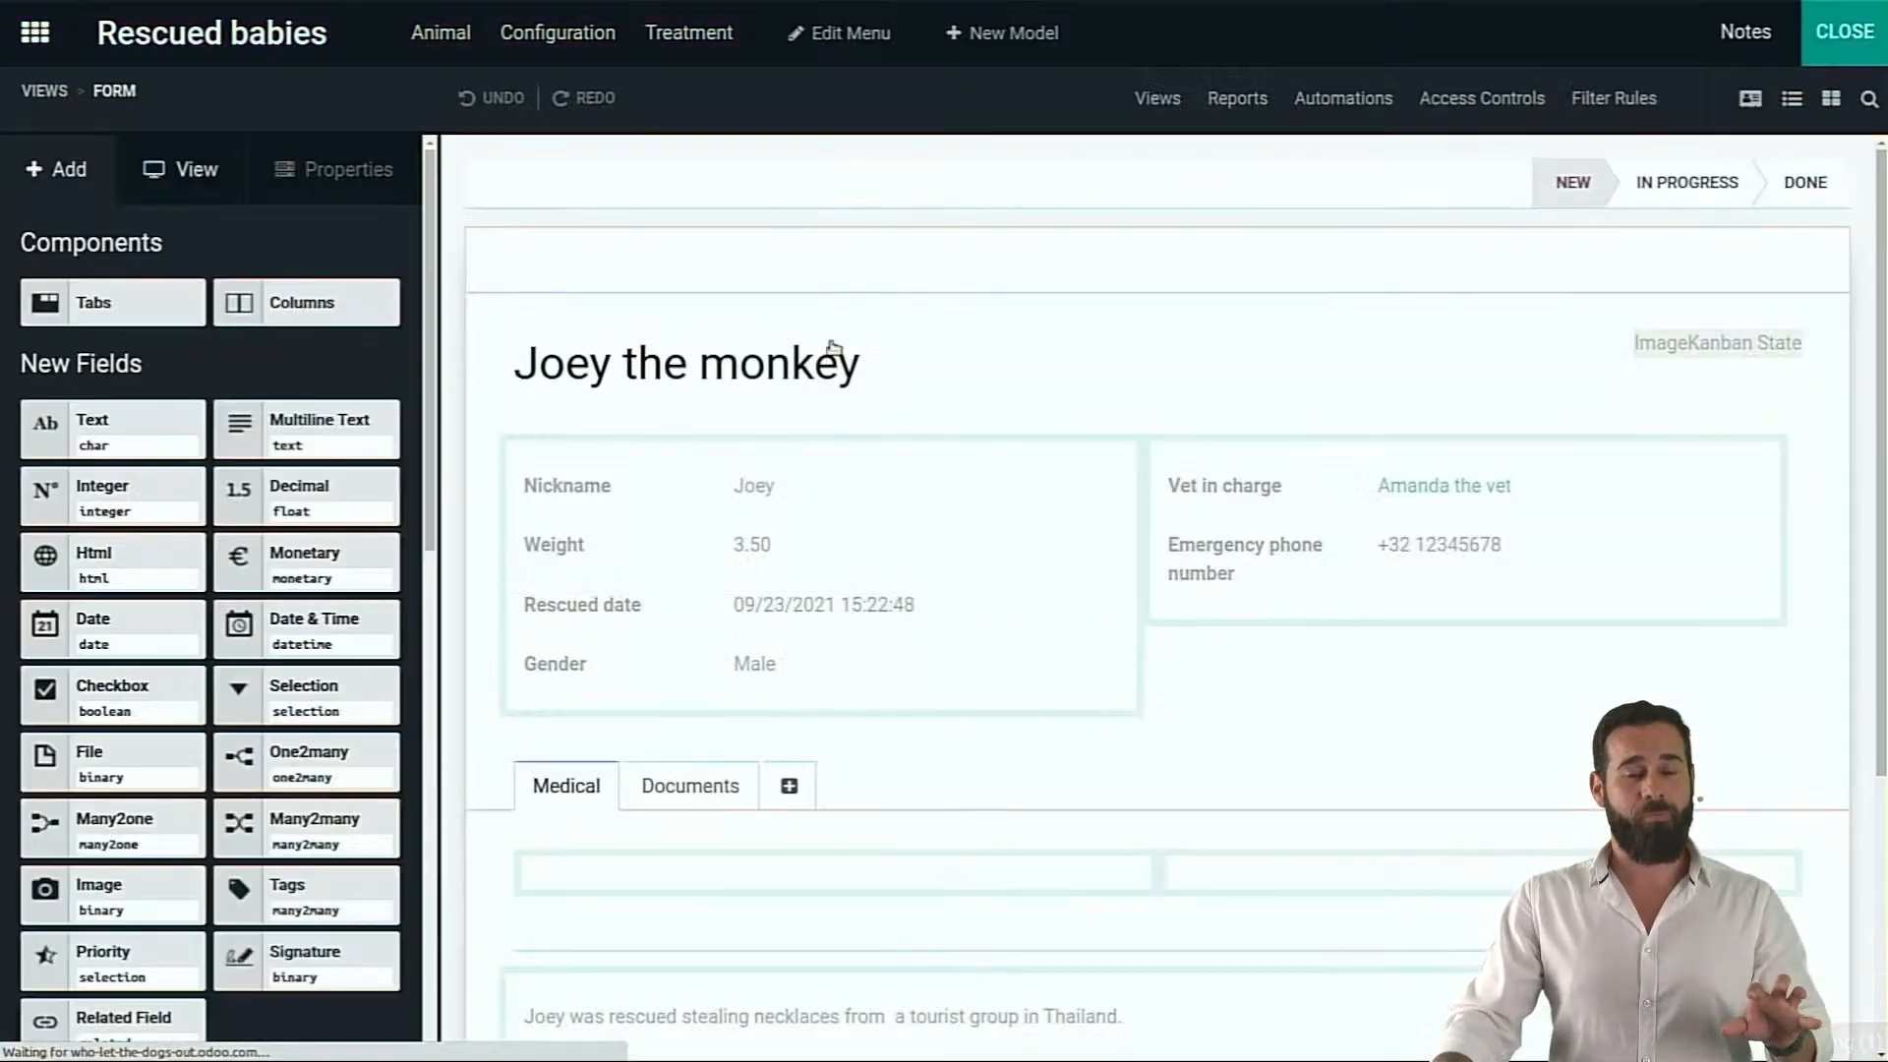
pyautogui.scroll(-1, 670, 632)
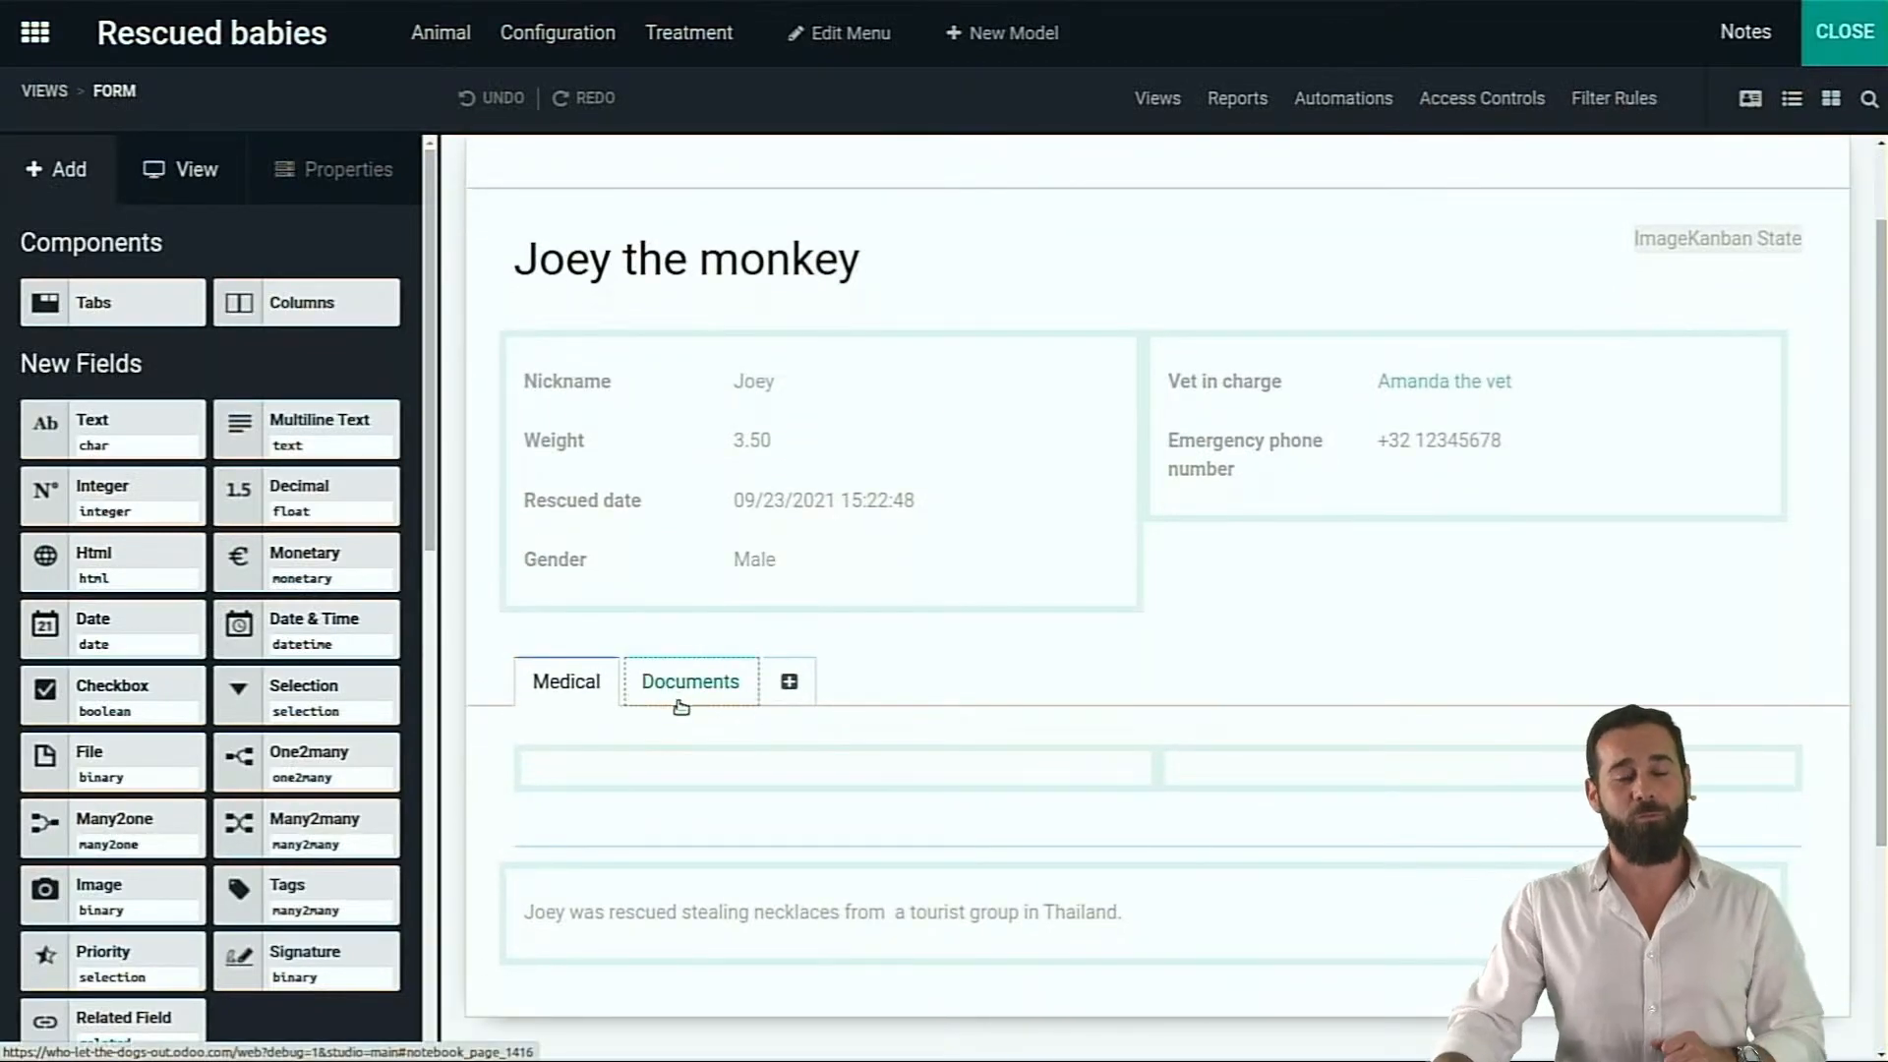
pyautogui.click(605, 765)
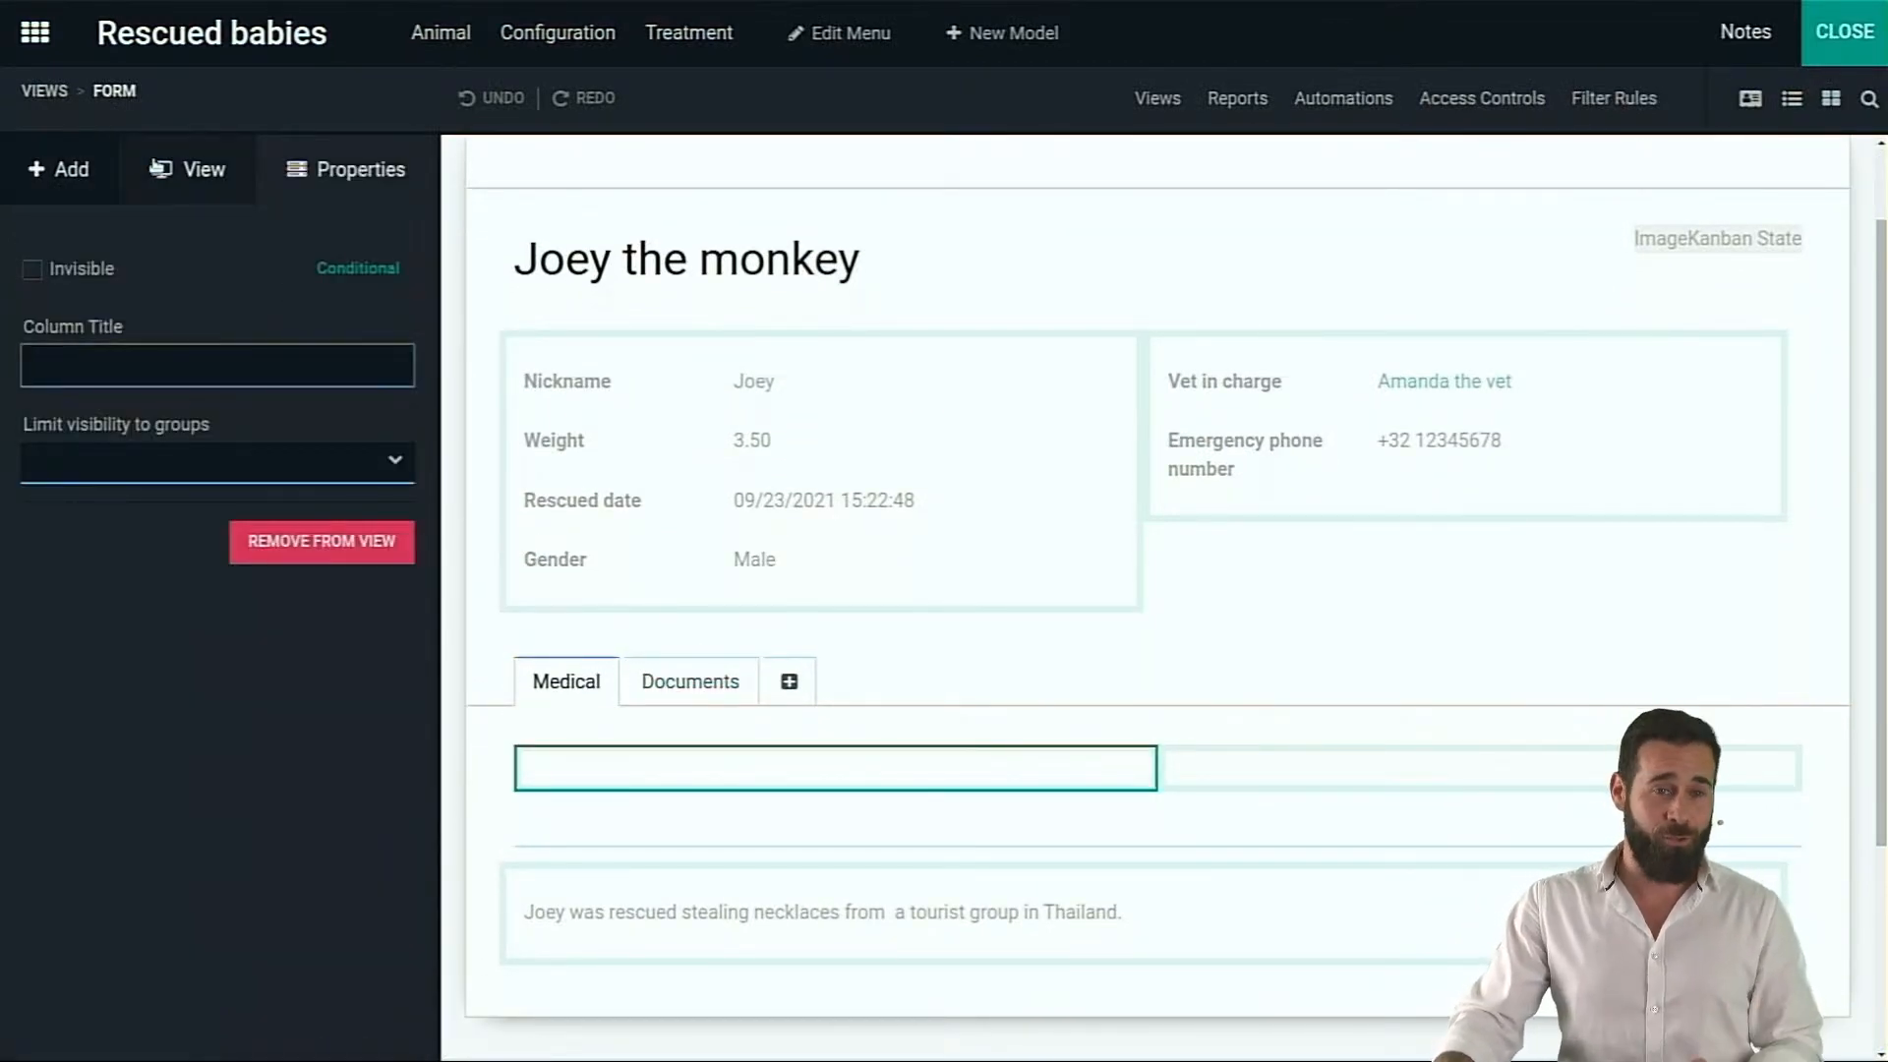
pyautogui.click(86, 169)
pyautogui.scroll(-2, 371, 819)
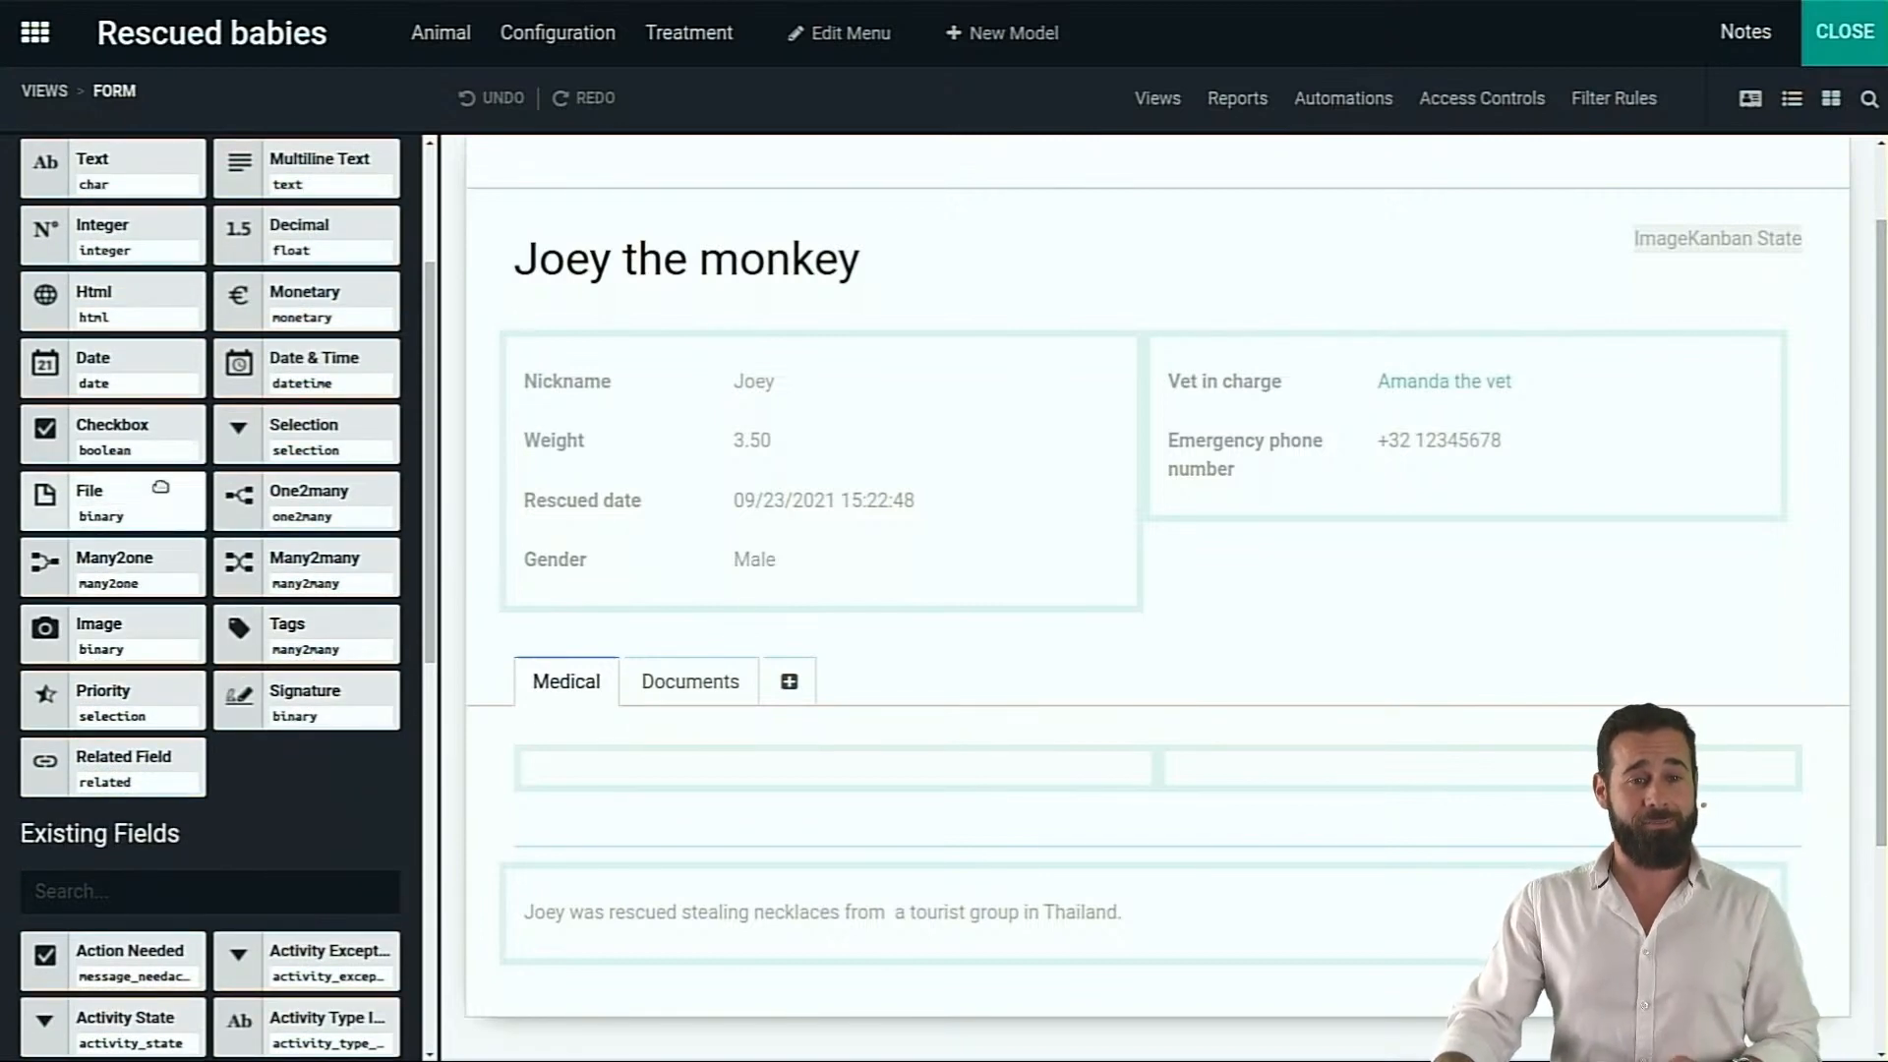
pyautogui.moveTo(157, 443); pyautogui.dragTo(733, 775)
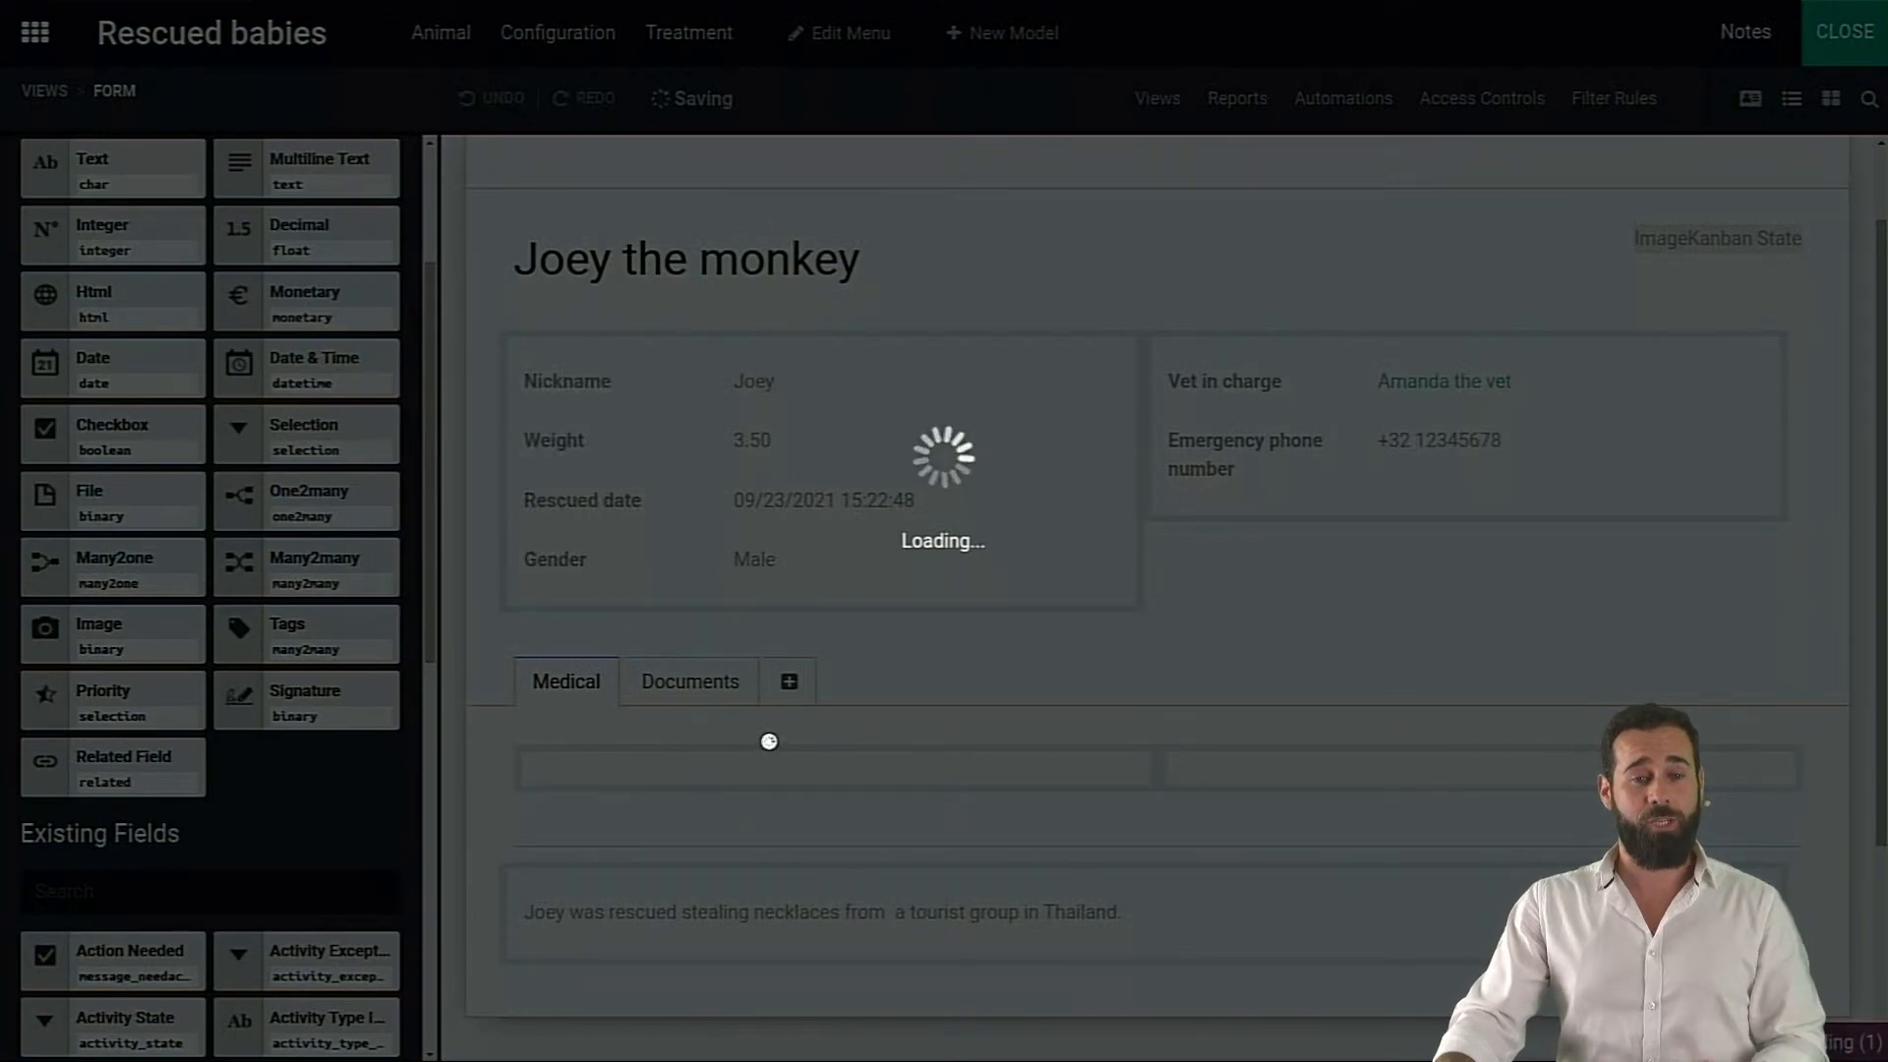
pyautogui.write('Is')
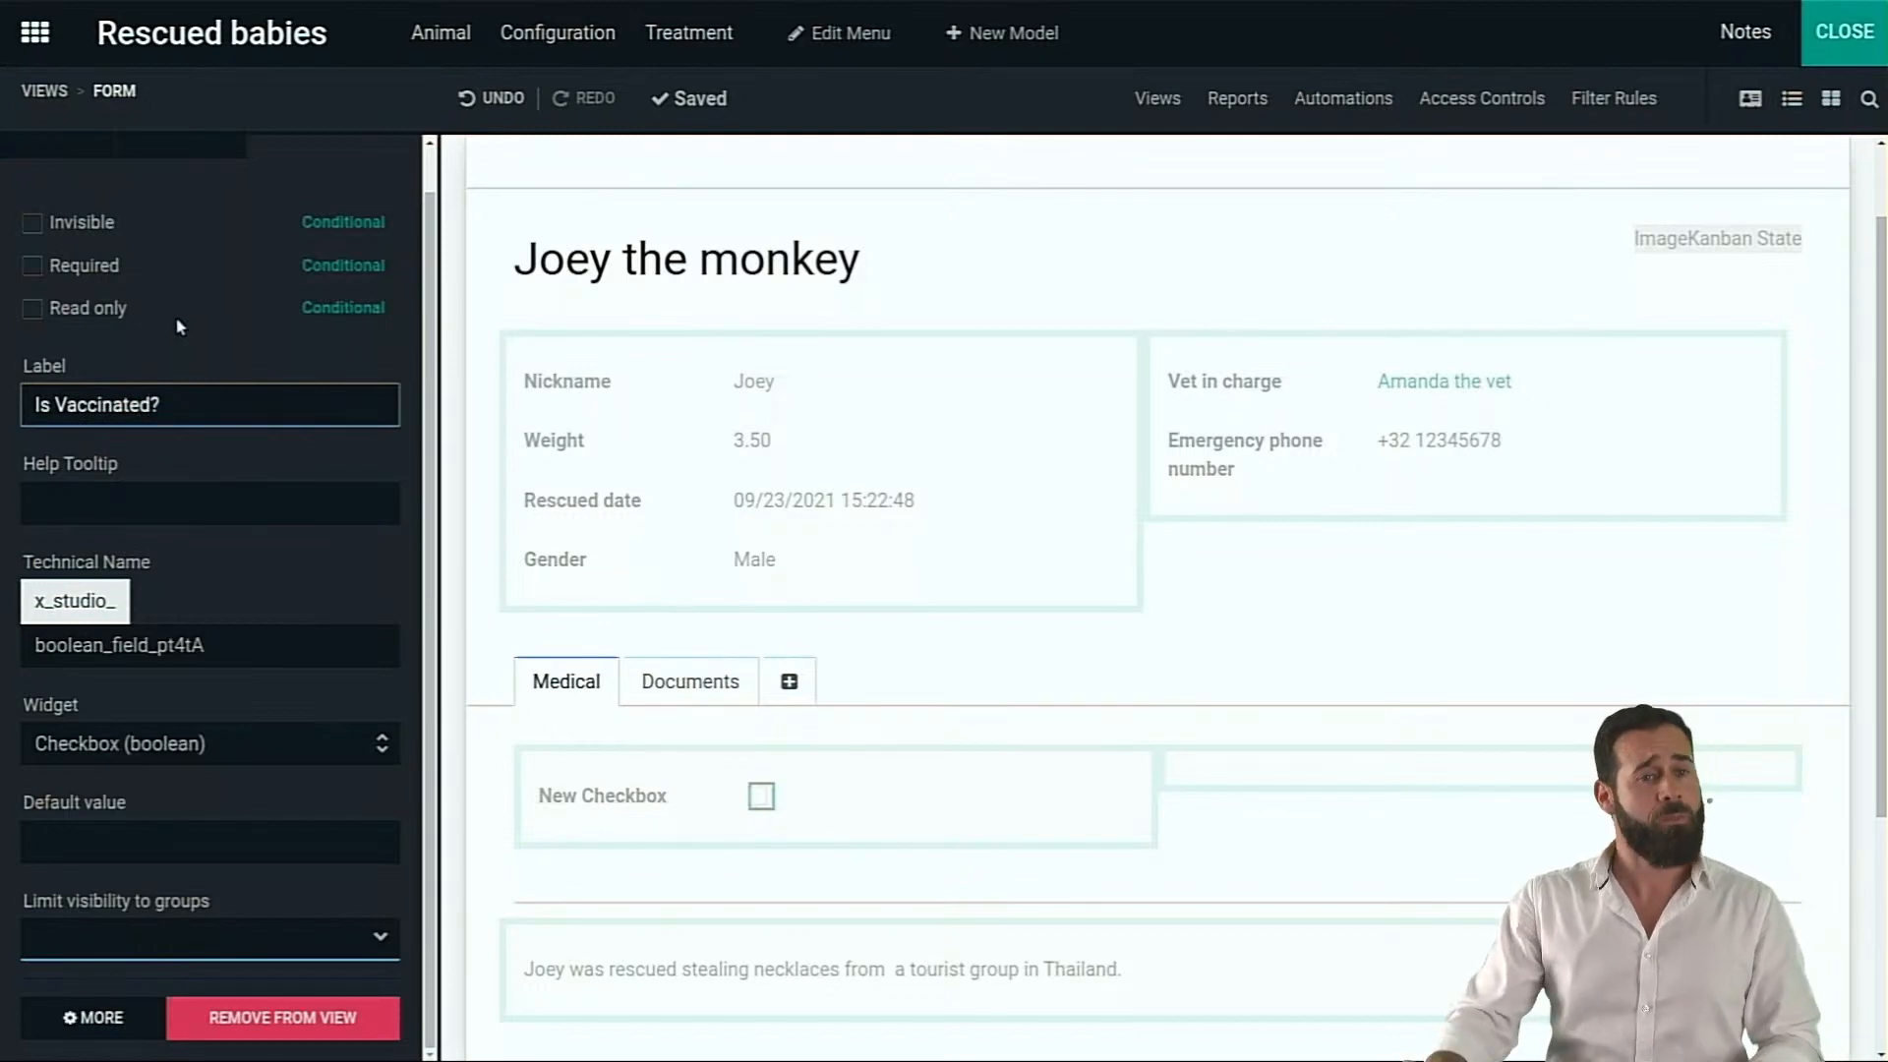
pyautogui.click(193, 348)
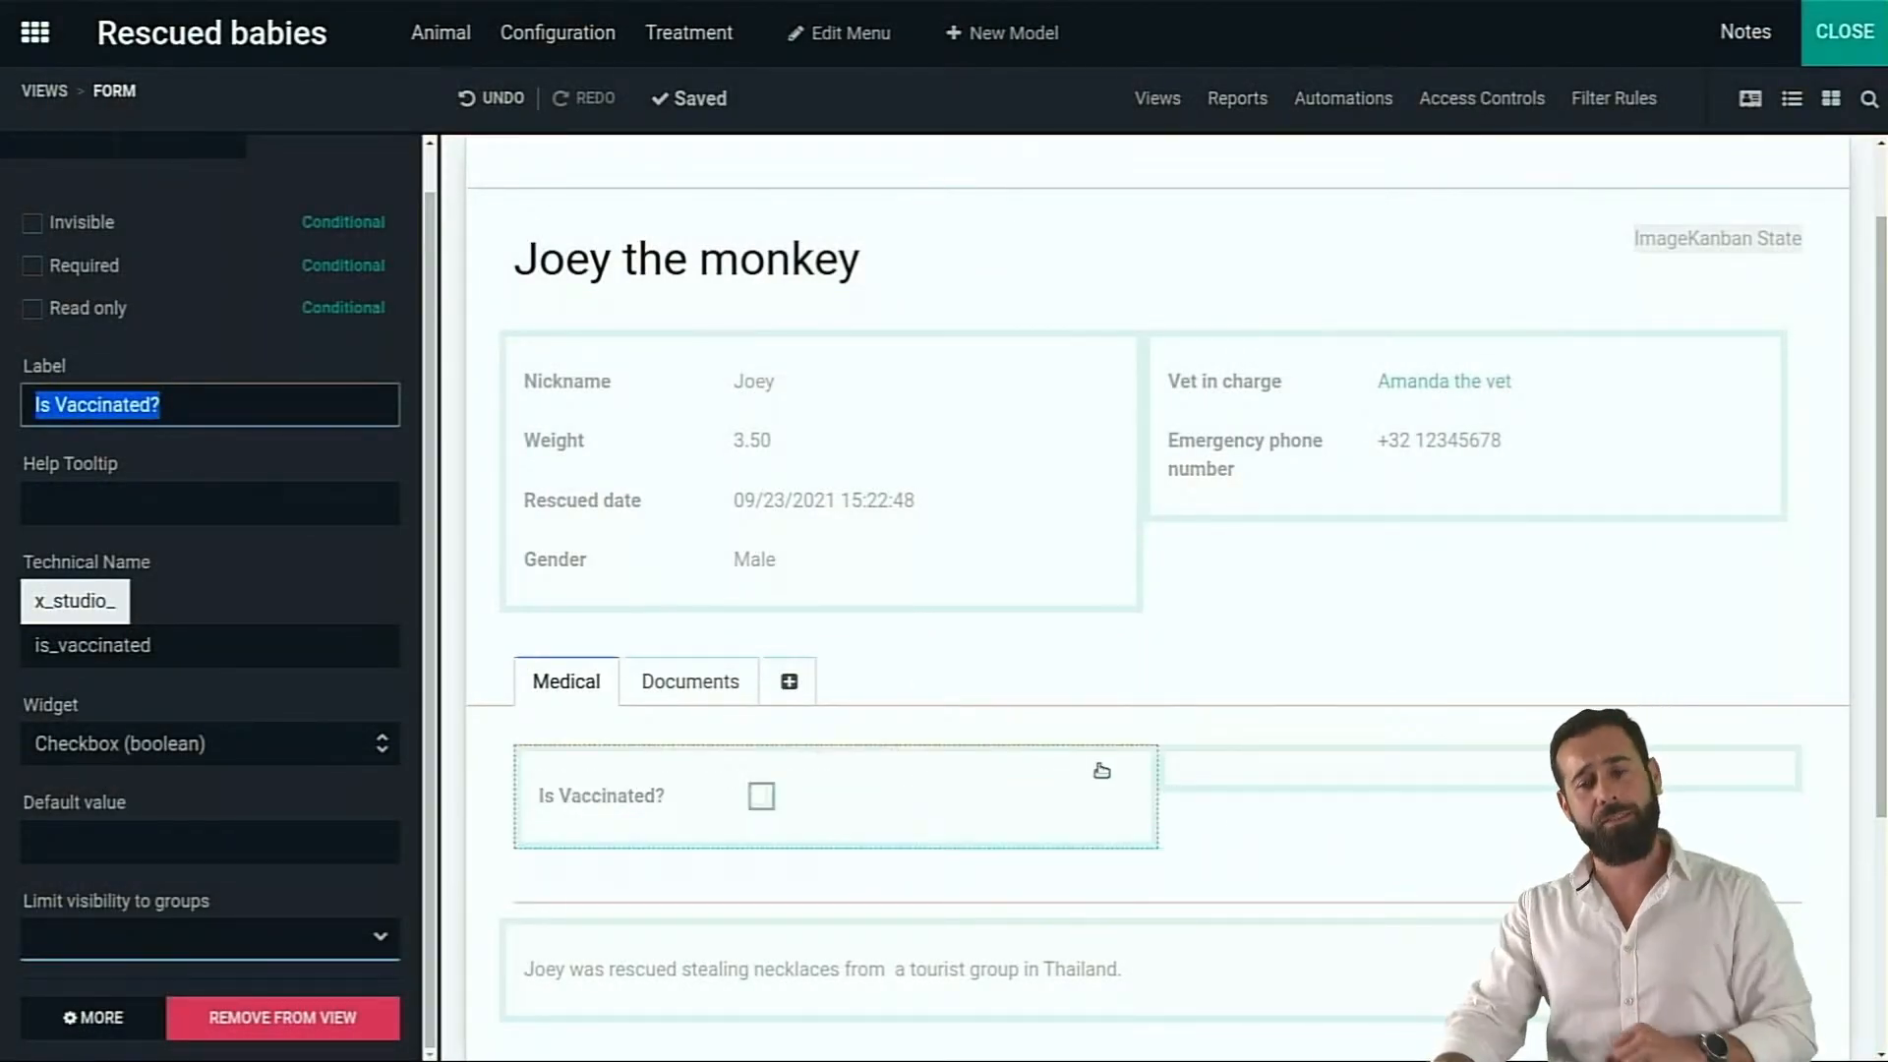
# Add a Tags field related to the Treatment model in the second column of the Medical tab
pyautogui.click(1298, 772)
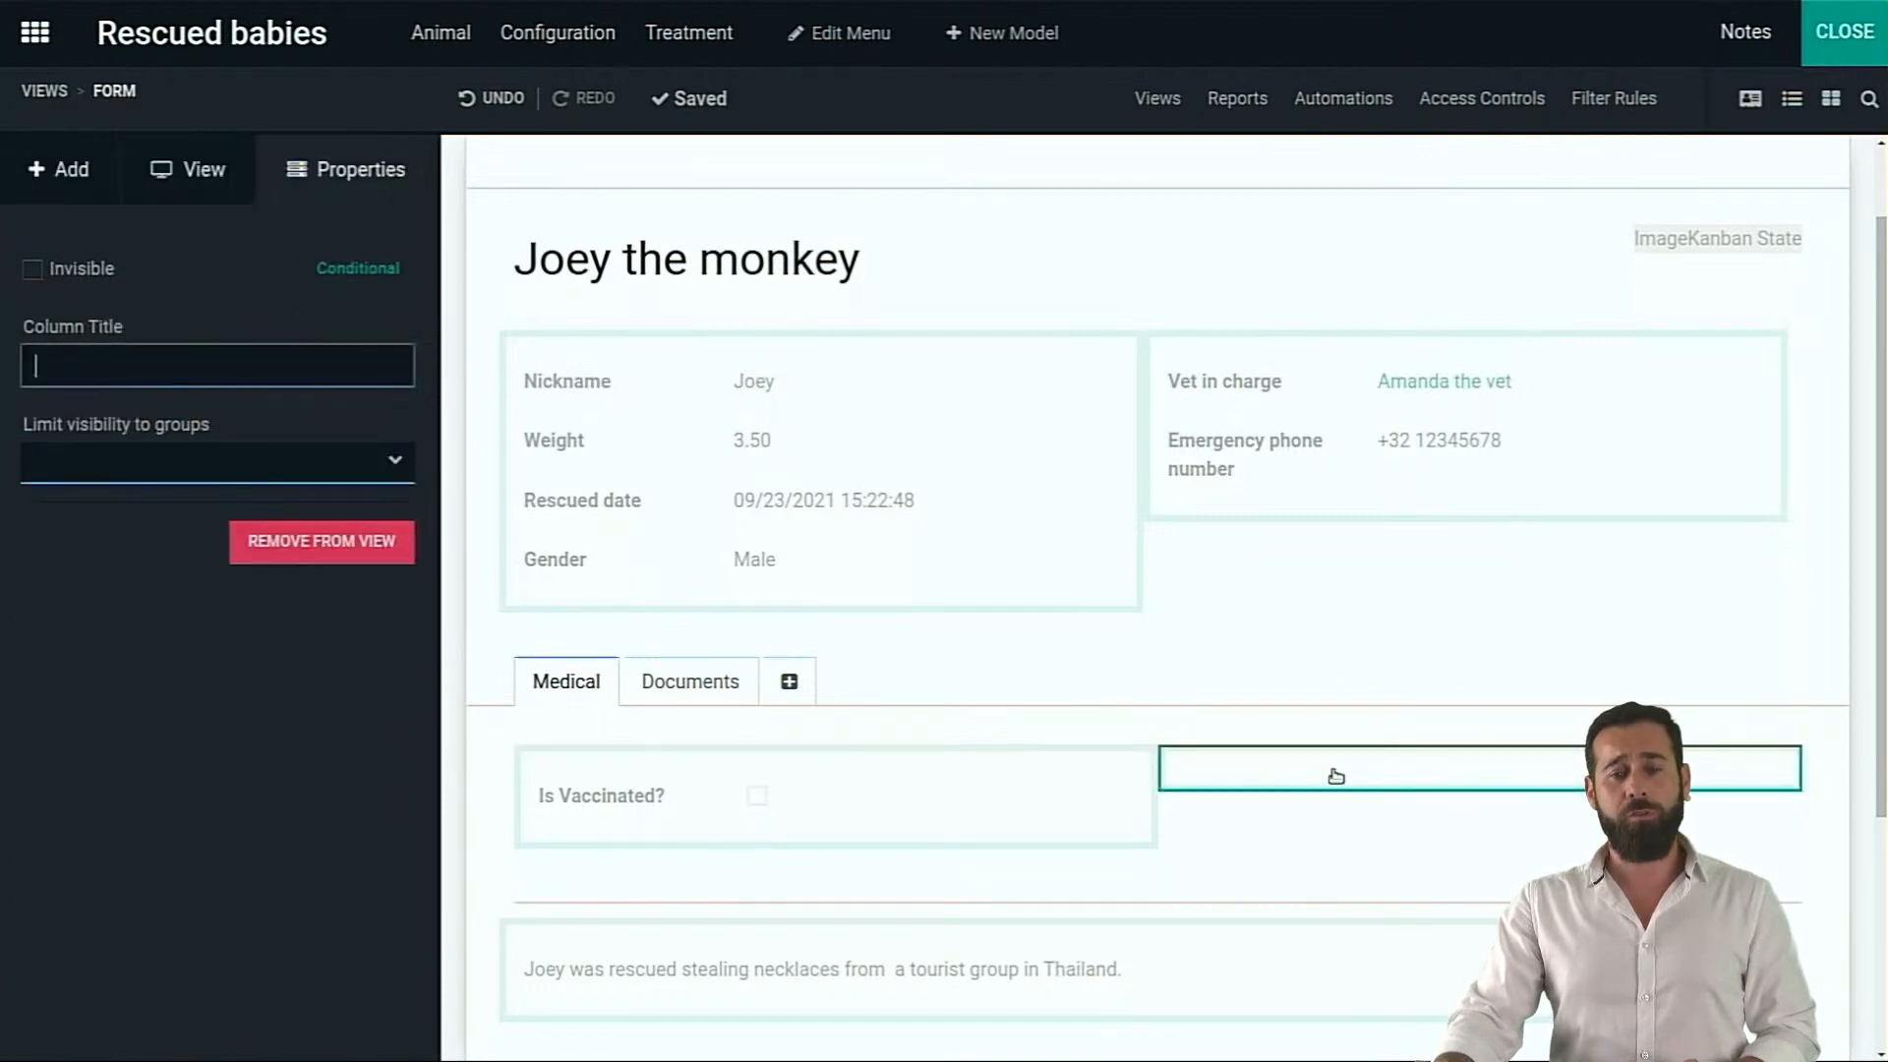
pyautogui.click(65, 172)
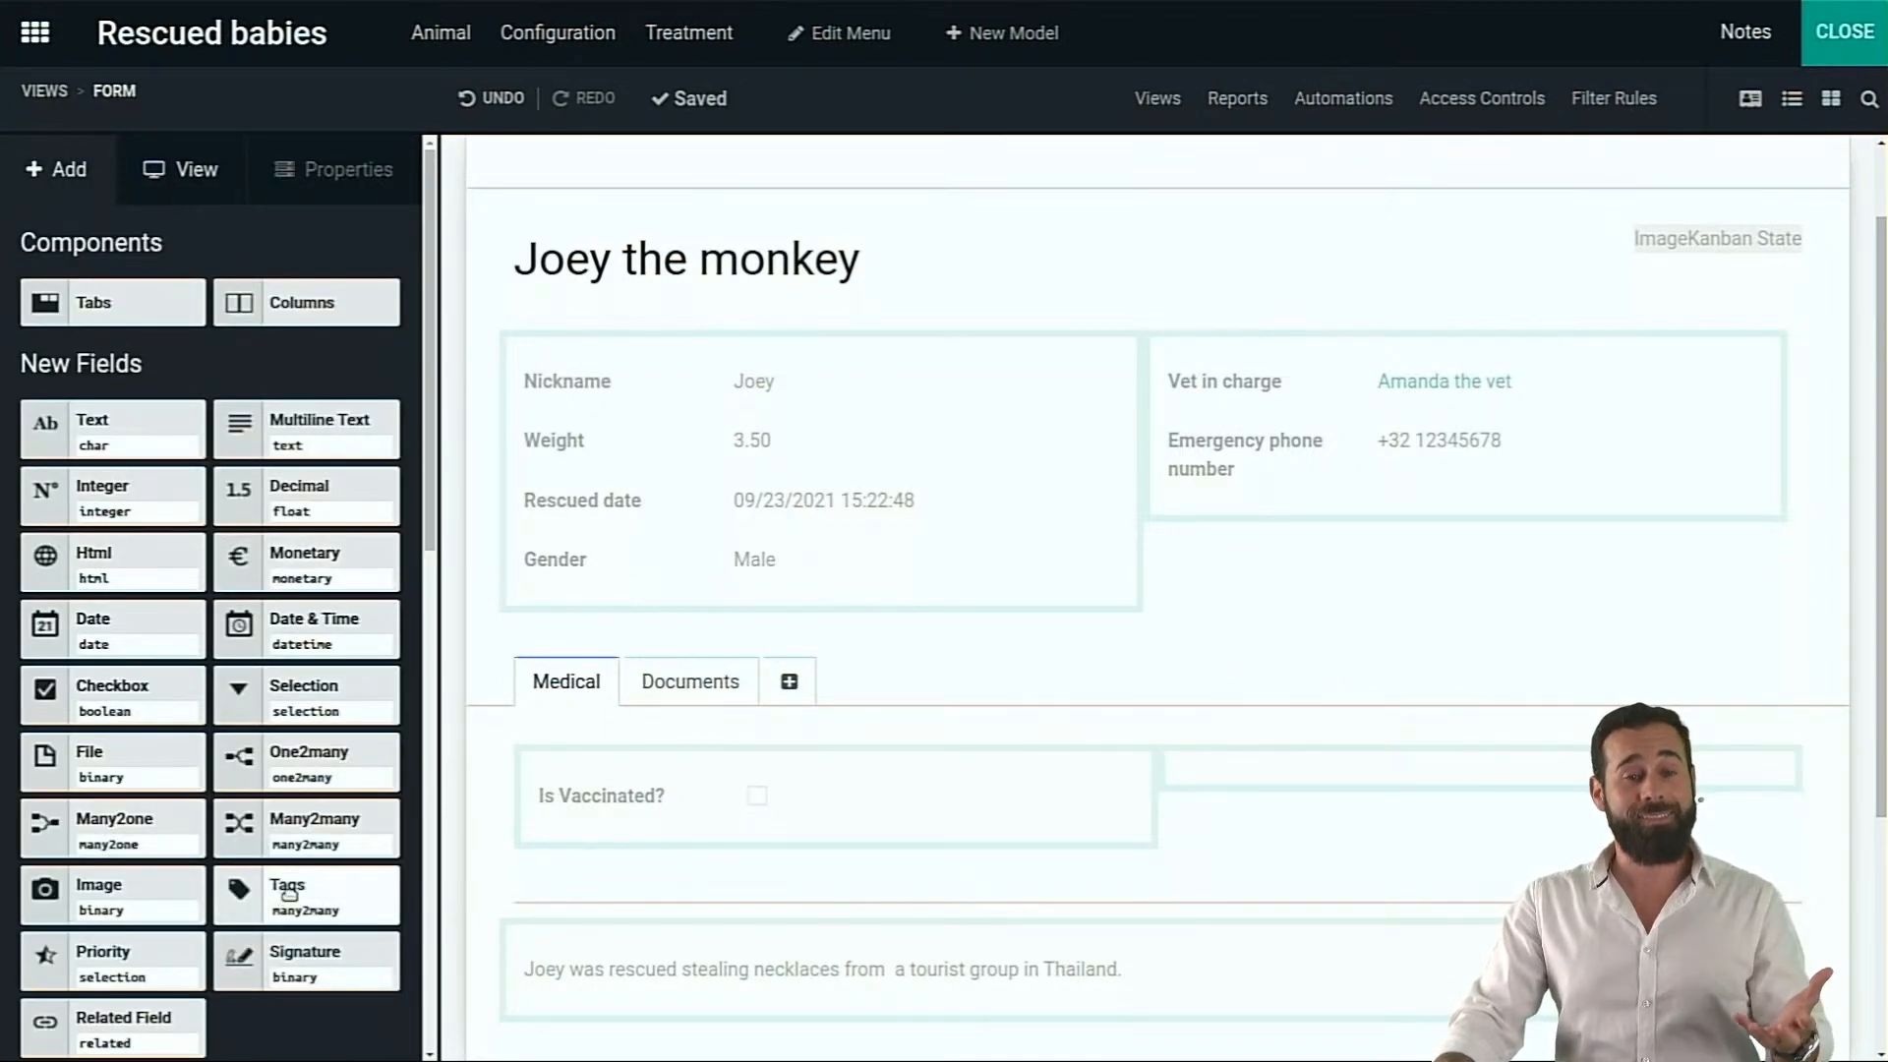
pyautogui.moveTo(289, 892); pyautogui.dragTo(1392, 758)
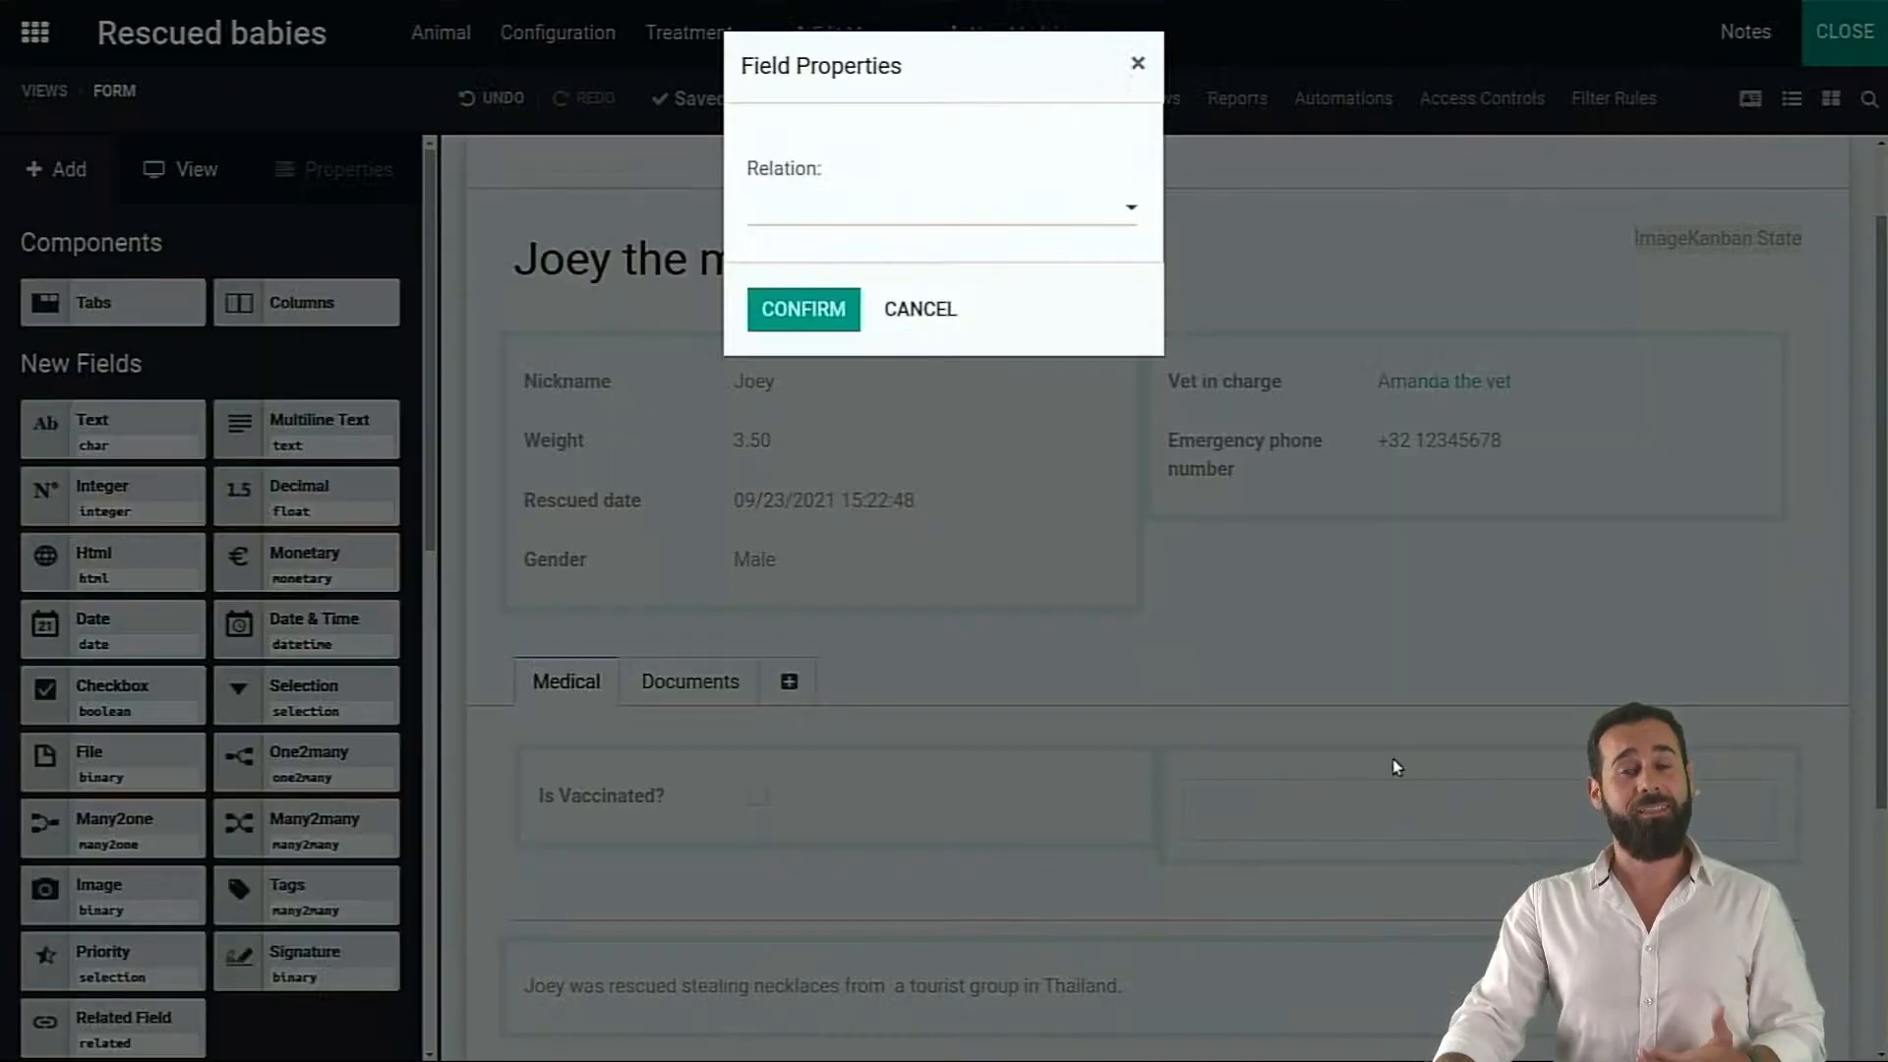
pyautogui.click(883, 211)
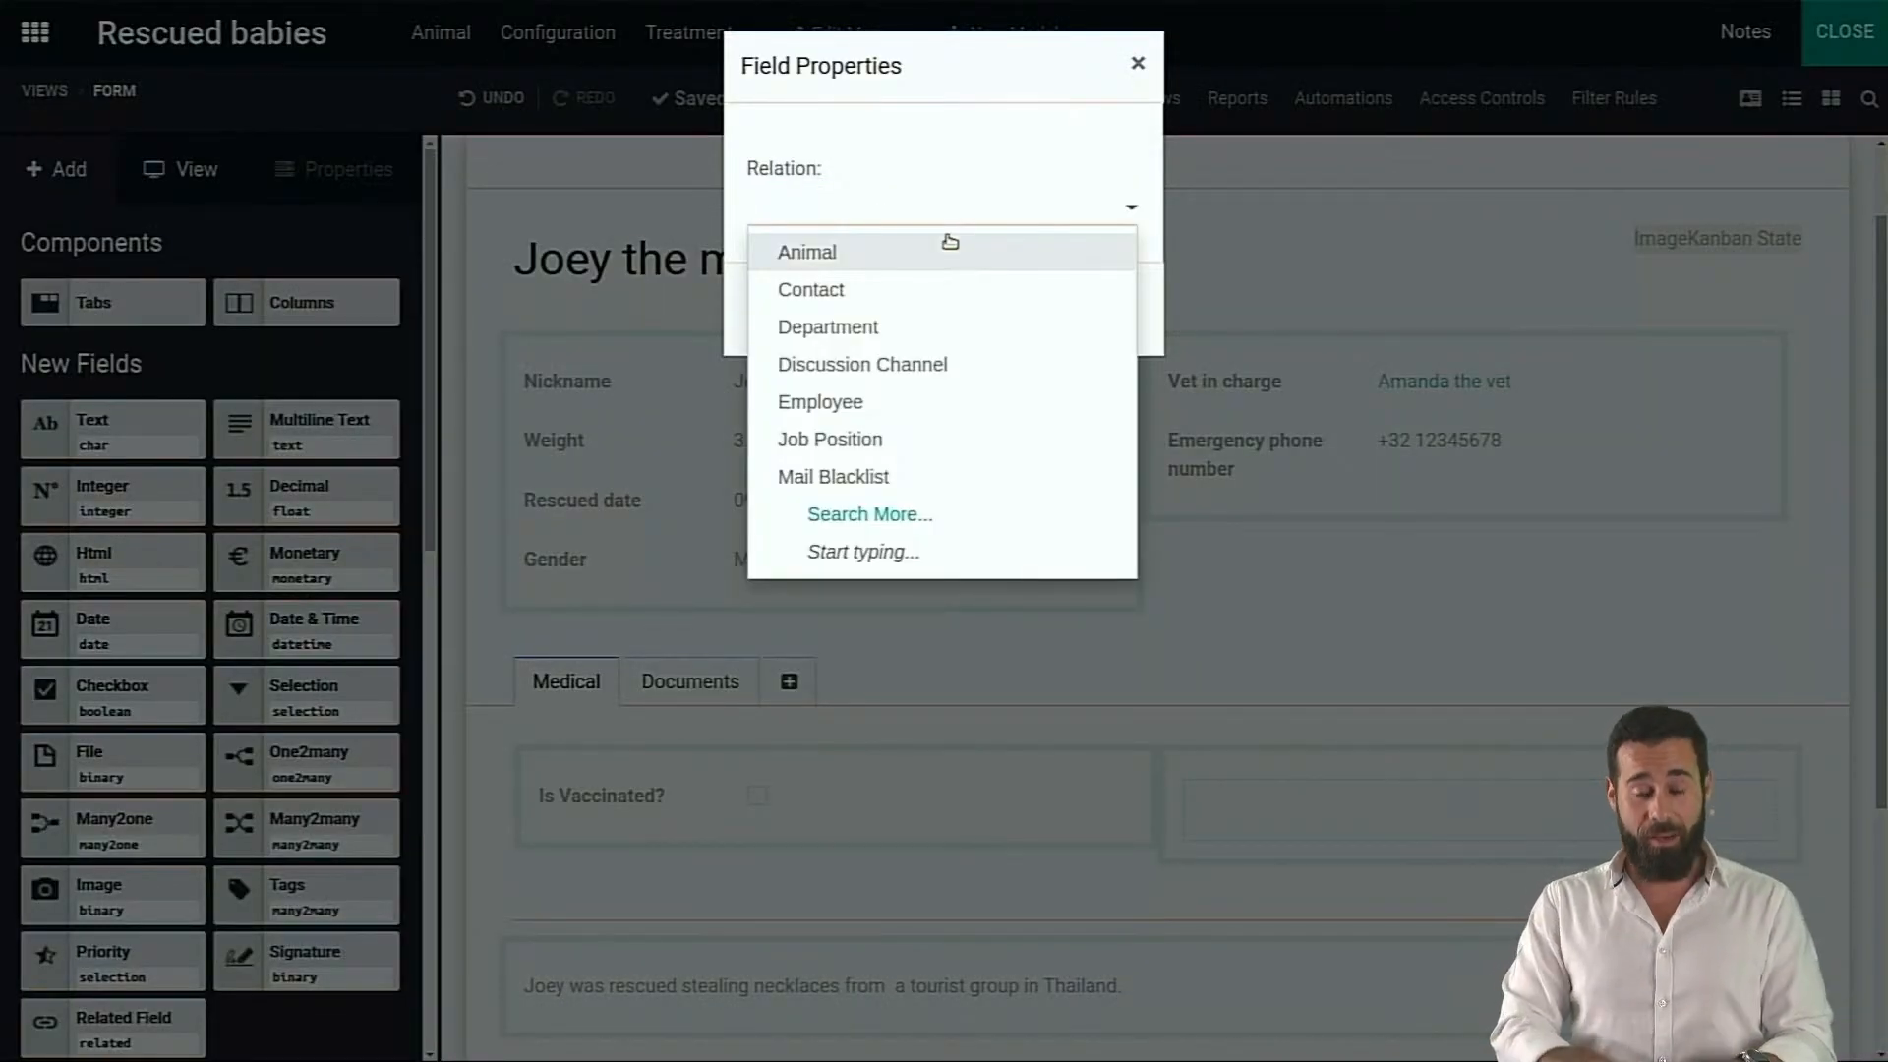
pyautogui.write('treat')
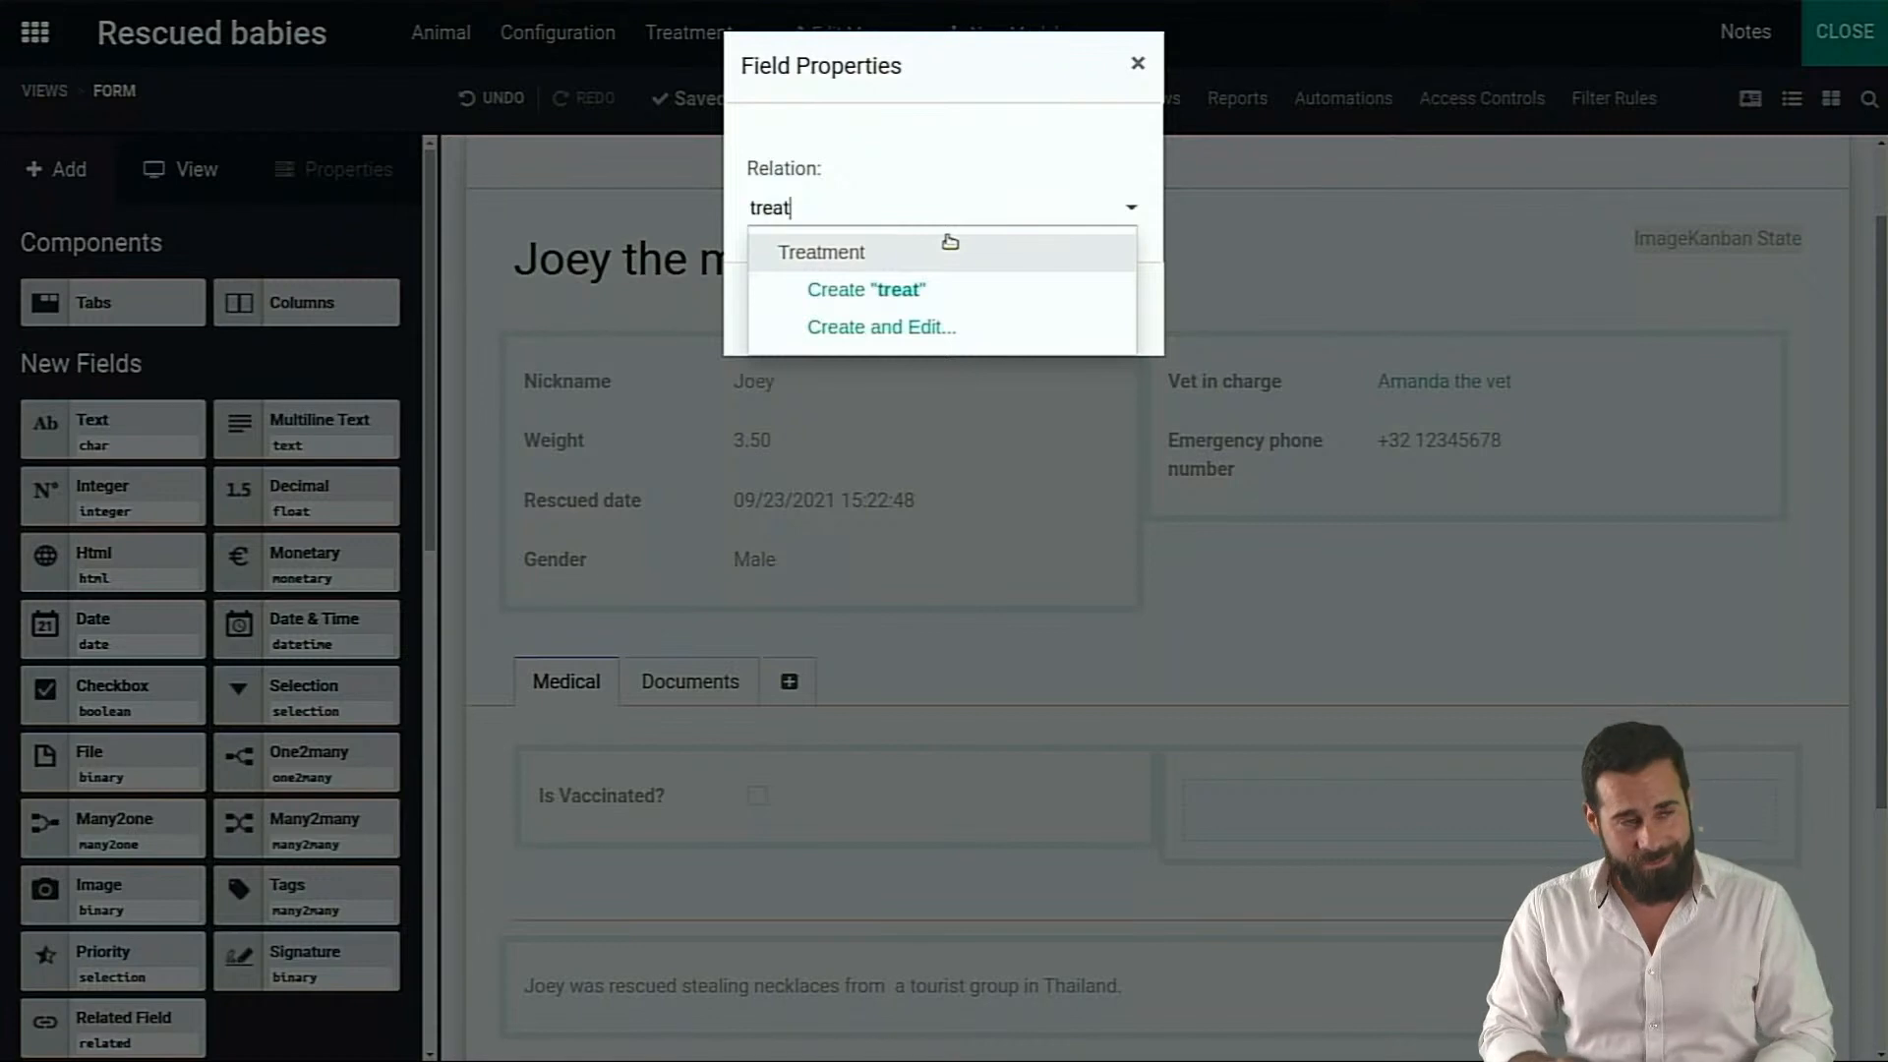
pyautogui.click(950, 246)
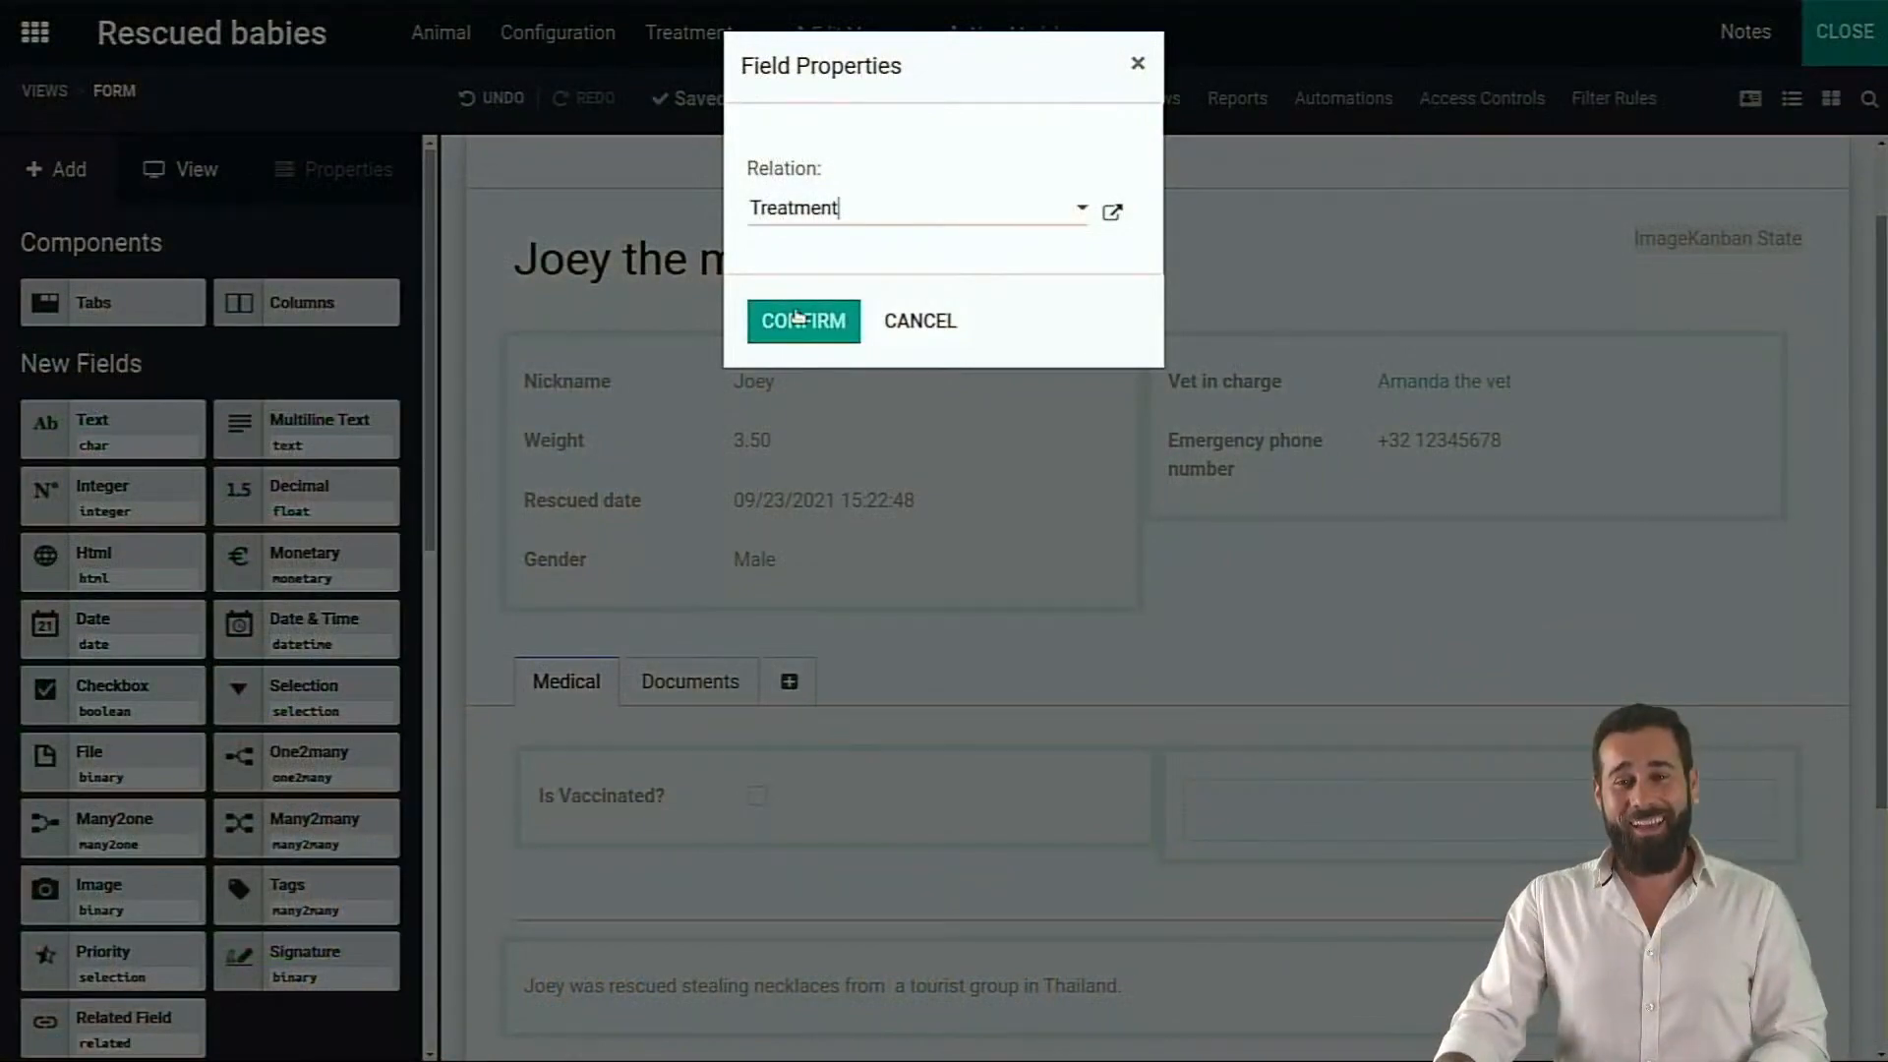
pyautogui.click(799, 320)
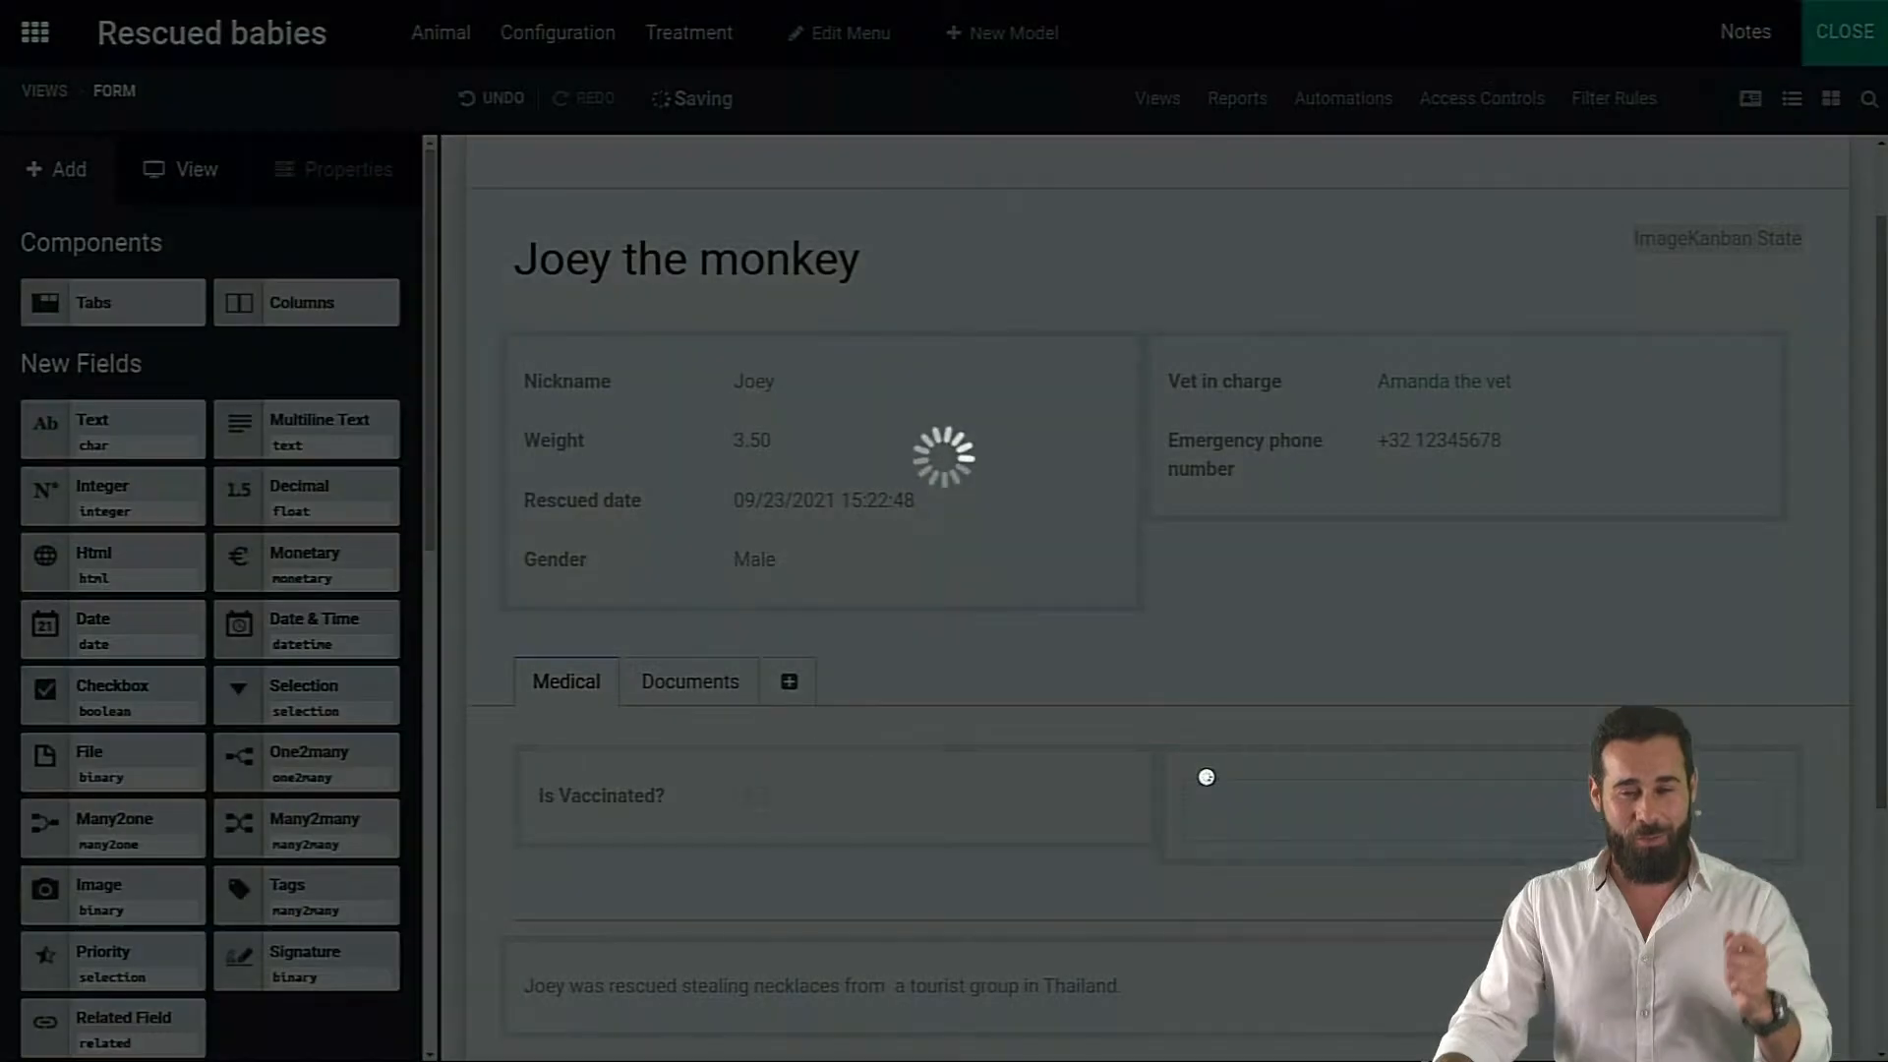
# Rename the label of the new tags field to "Treatments"
pyautogui.scroll(-2, 273, 740)
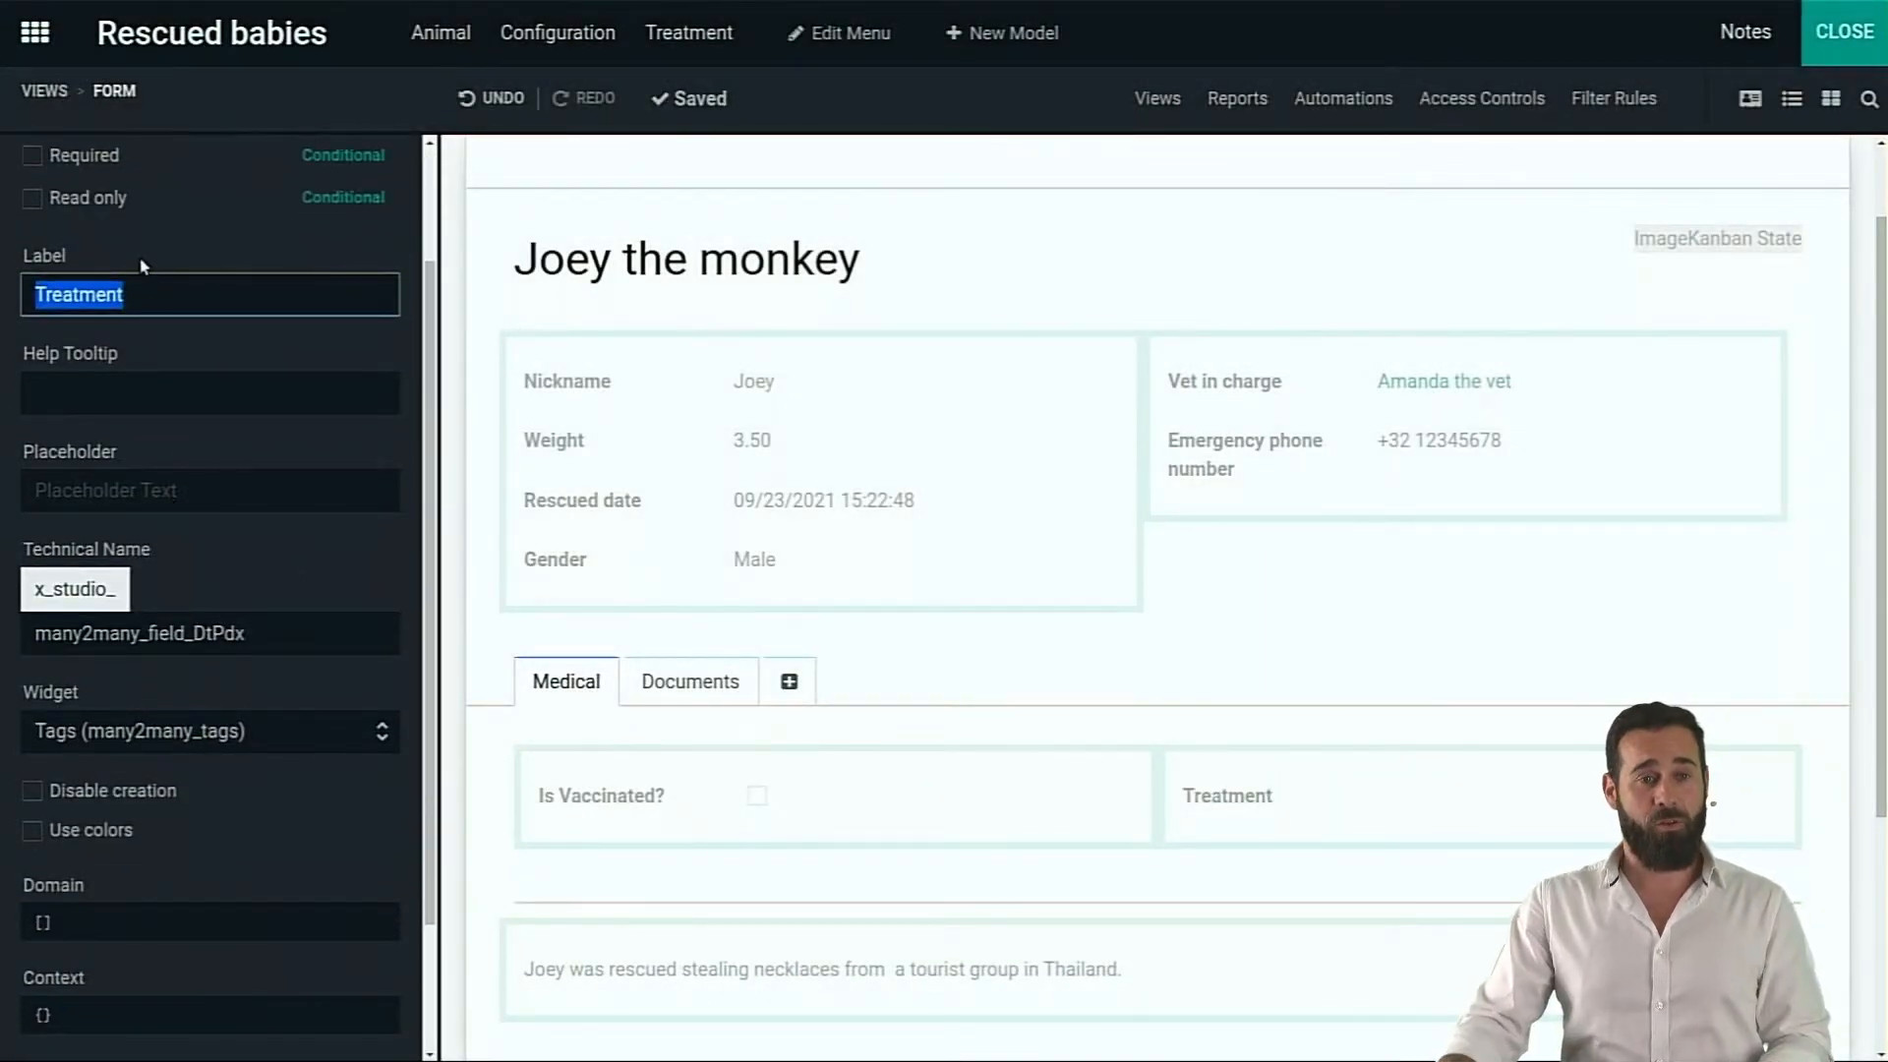
pyautogui.click(149, 304)
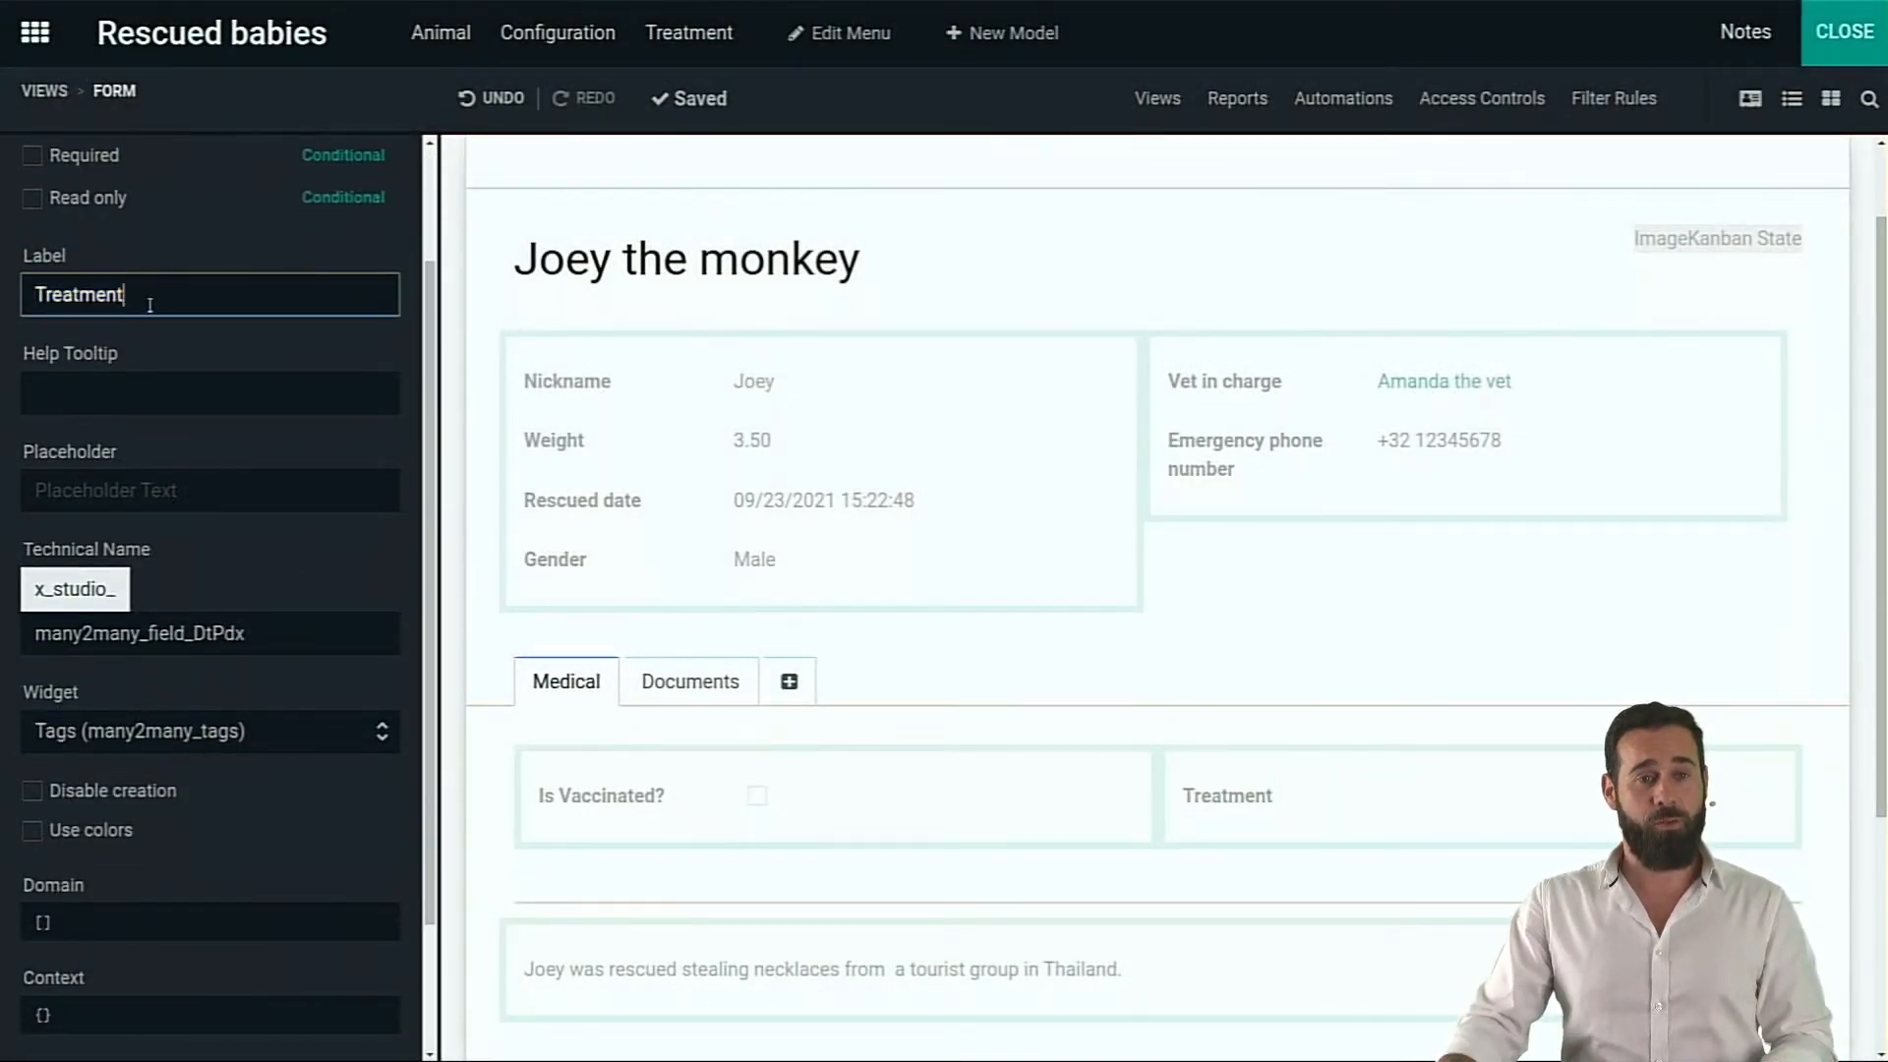
pyautogui.click(186, 445)
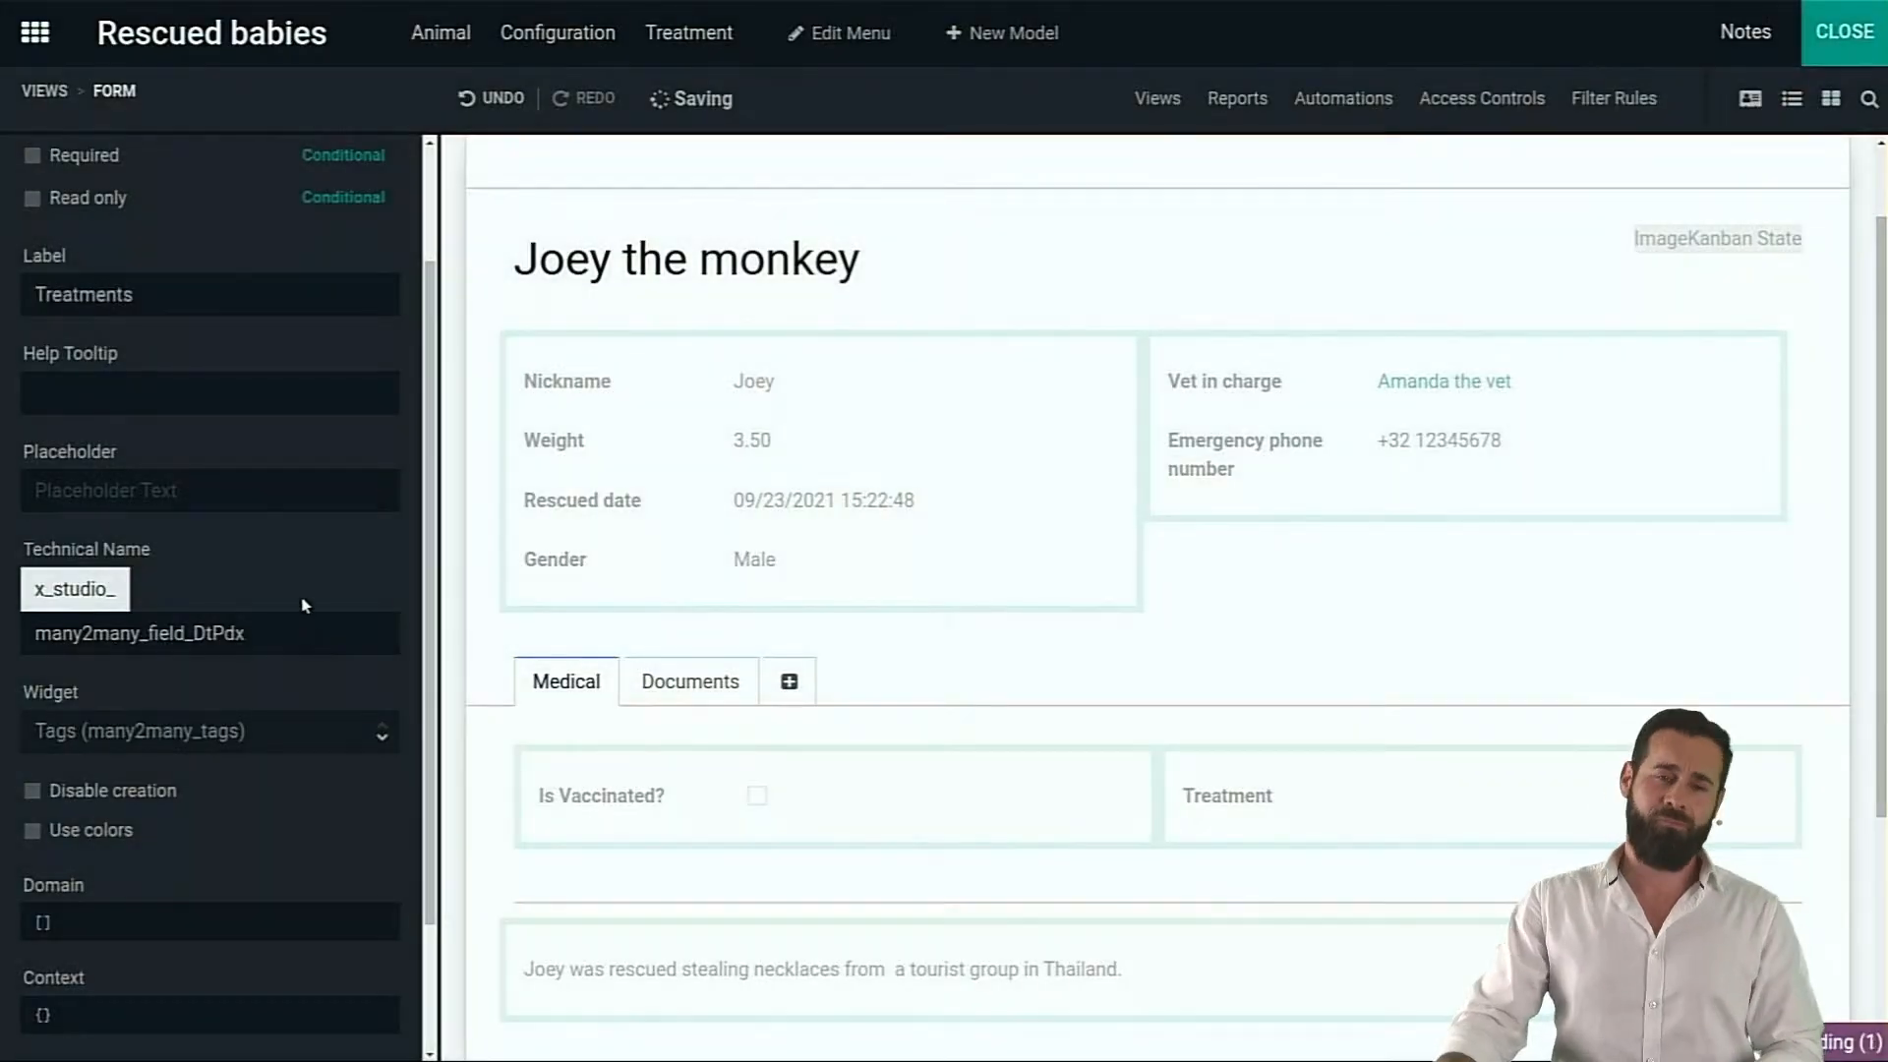
# Disable creation and enable the use of colors for the Treatments tags field
pyautogui.scroll(-1, 197, 718)
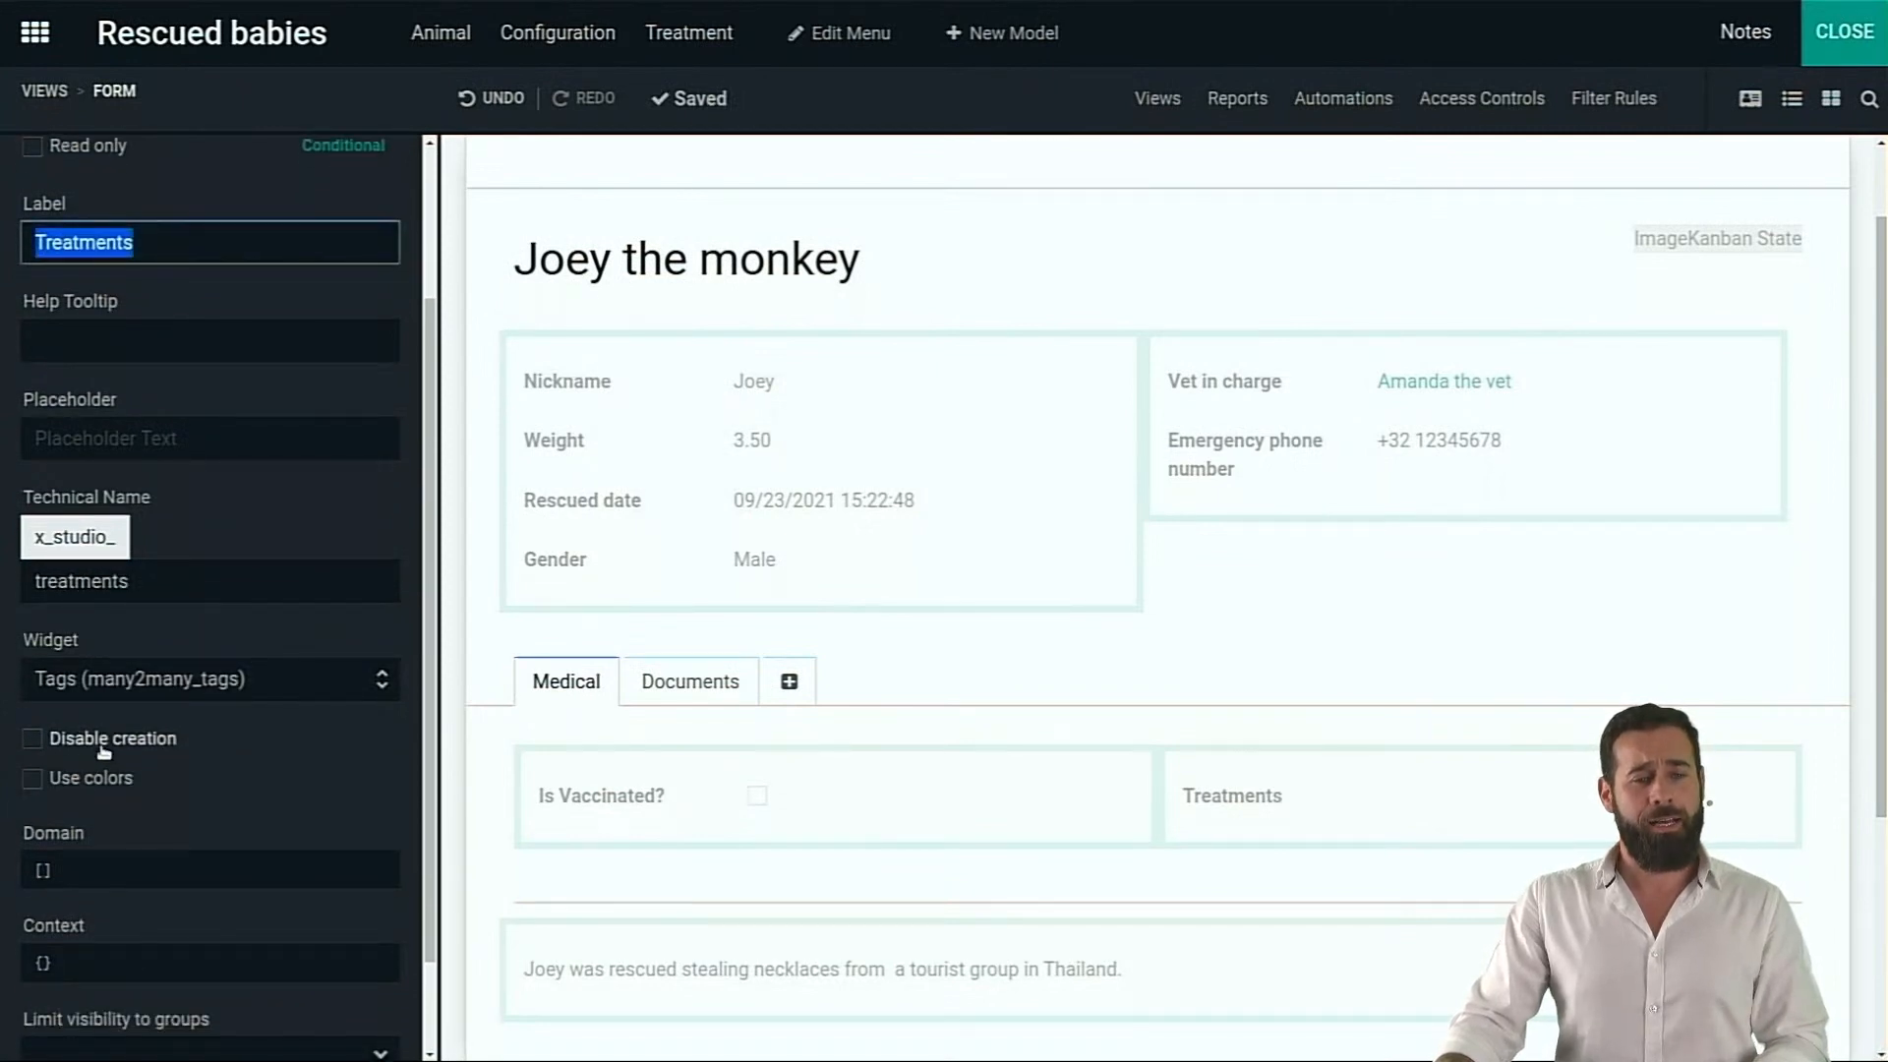
pyautogui.click(51, 744)
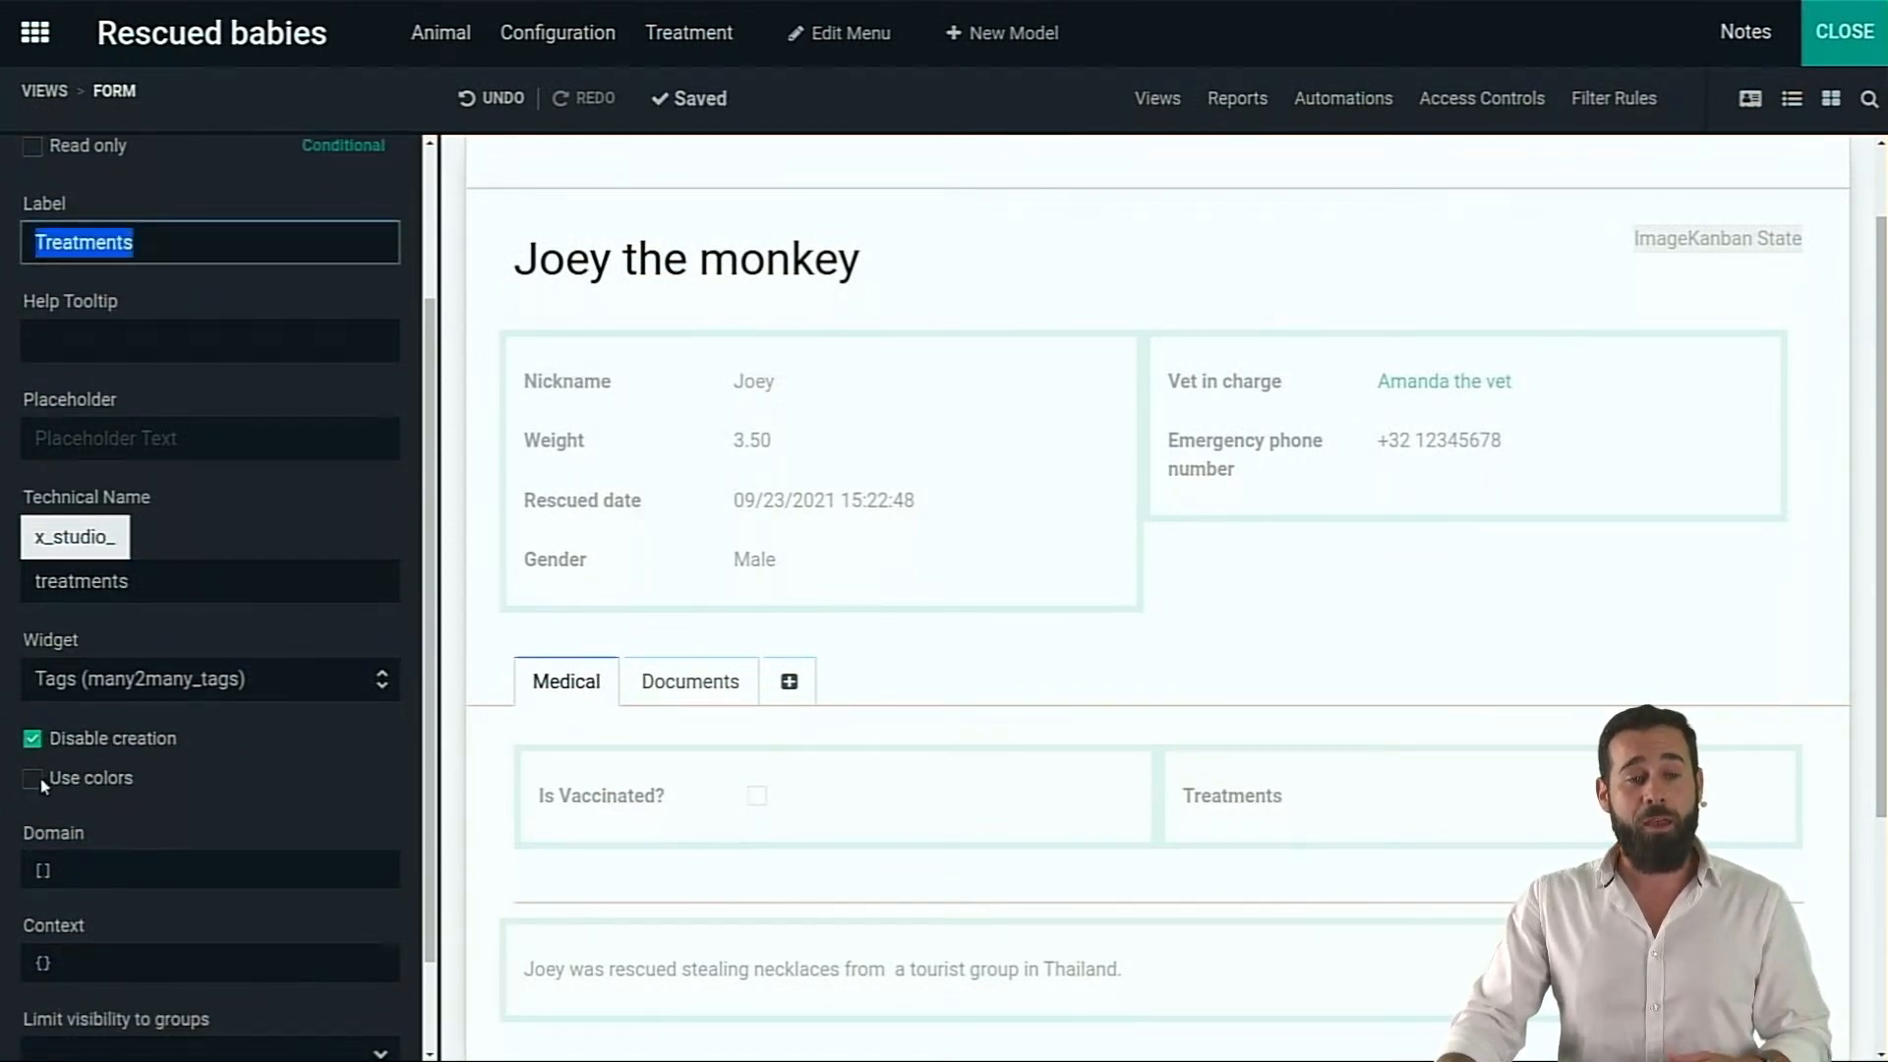
pyautogui.click(44, 783)
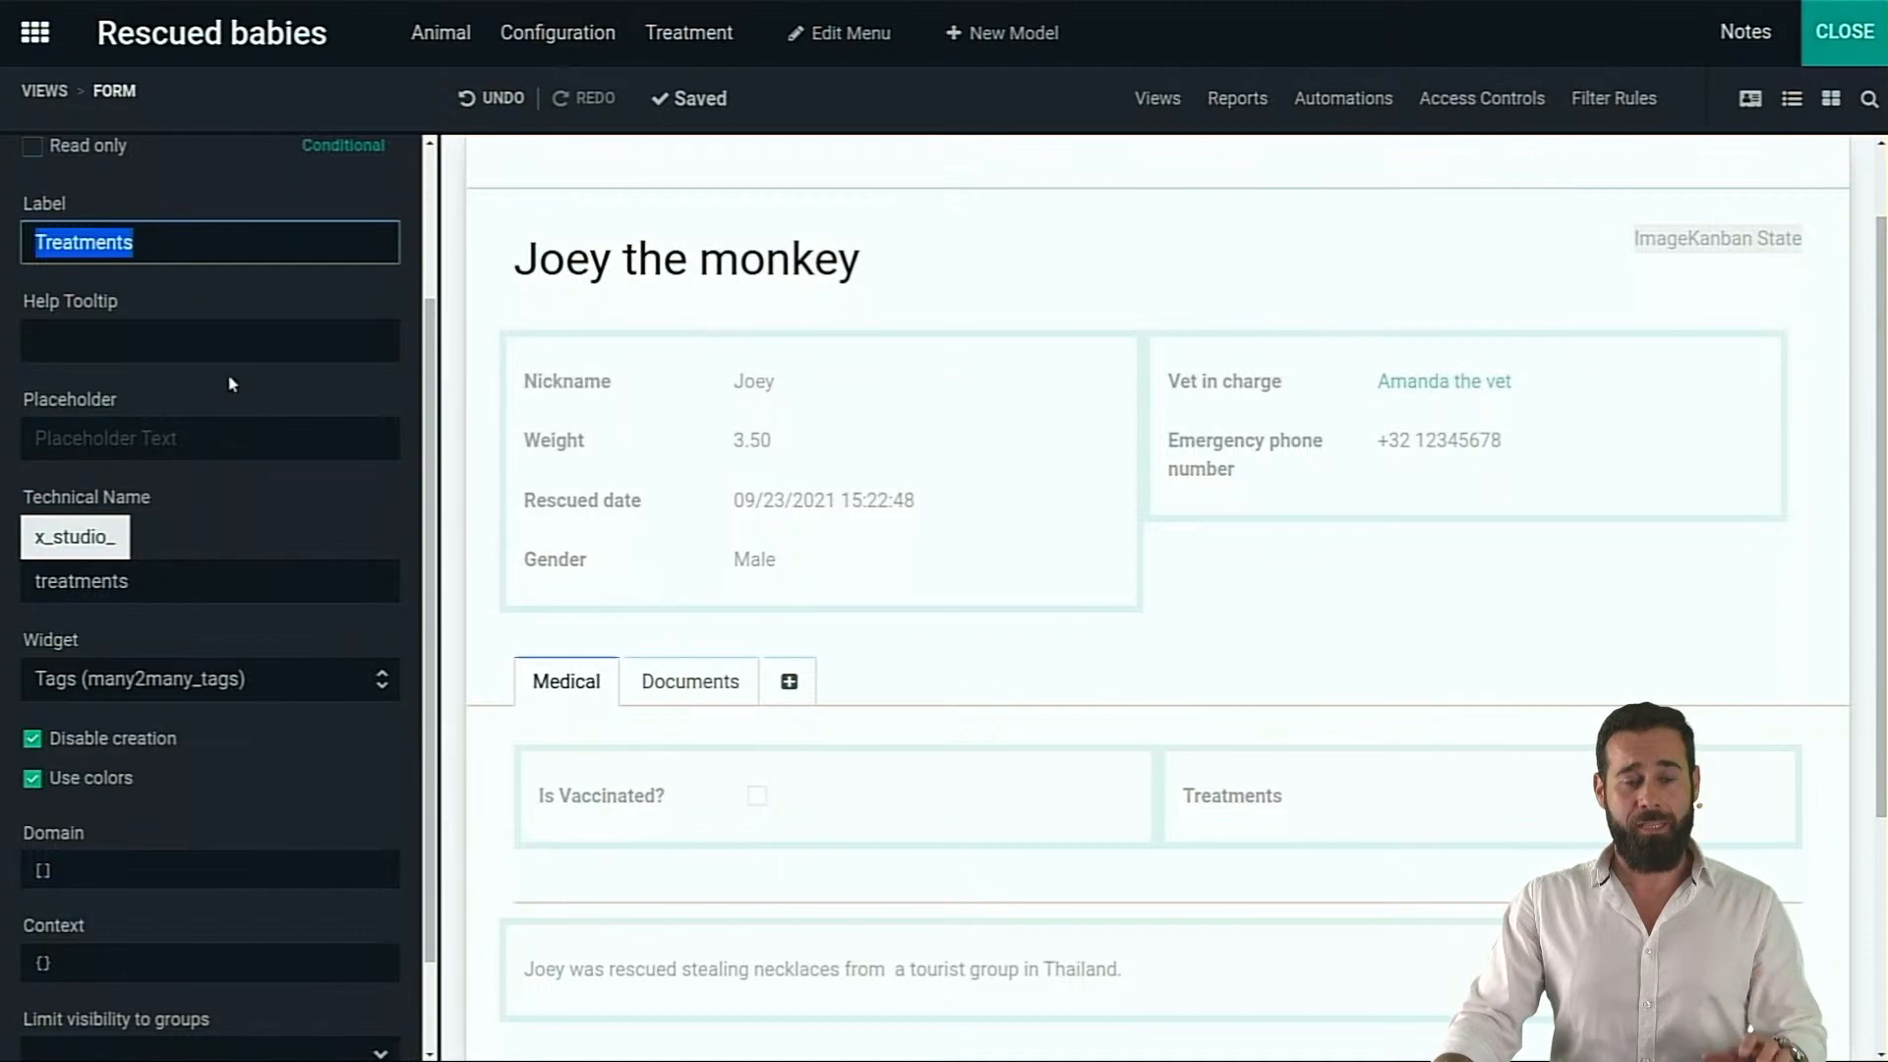
pyautogui.click(276, 344)
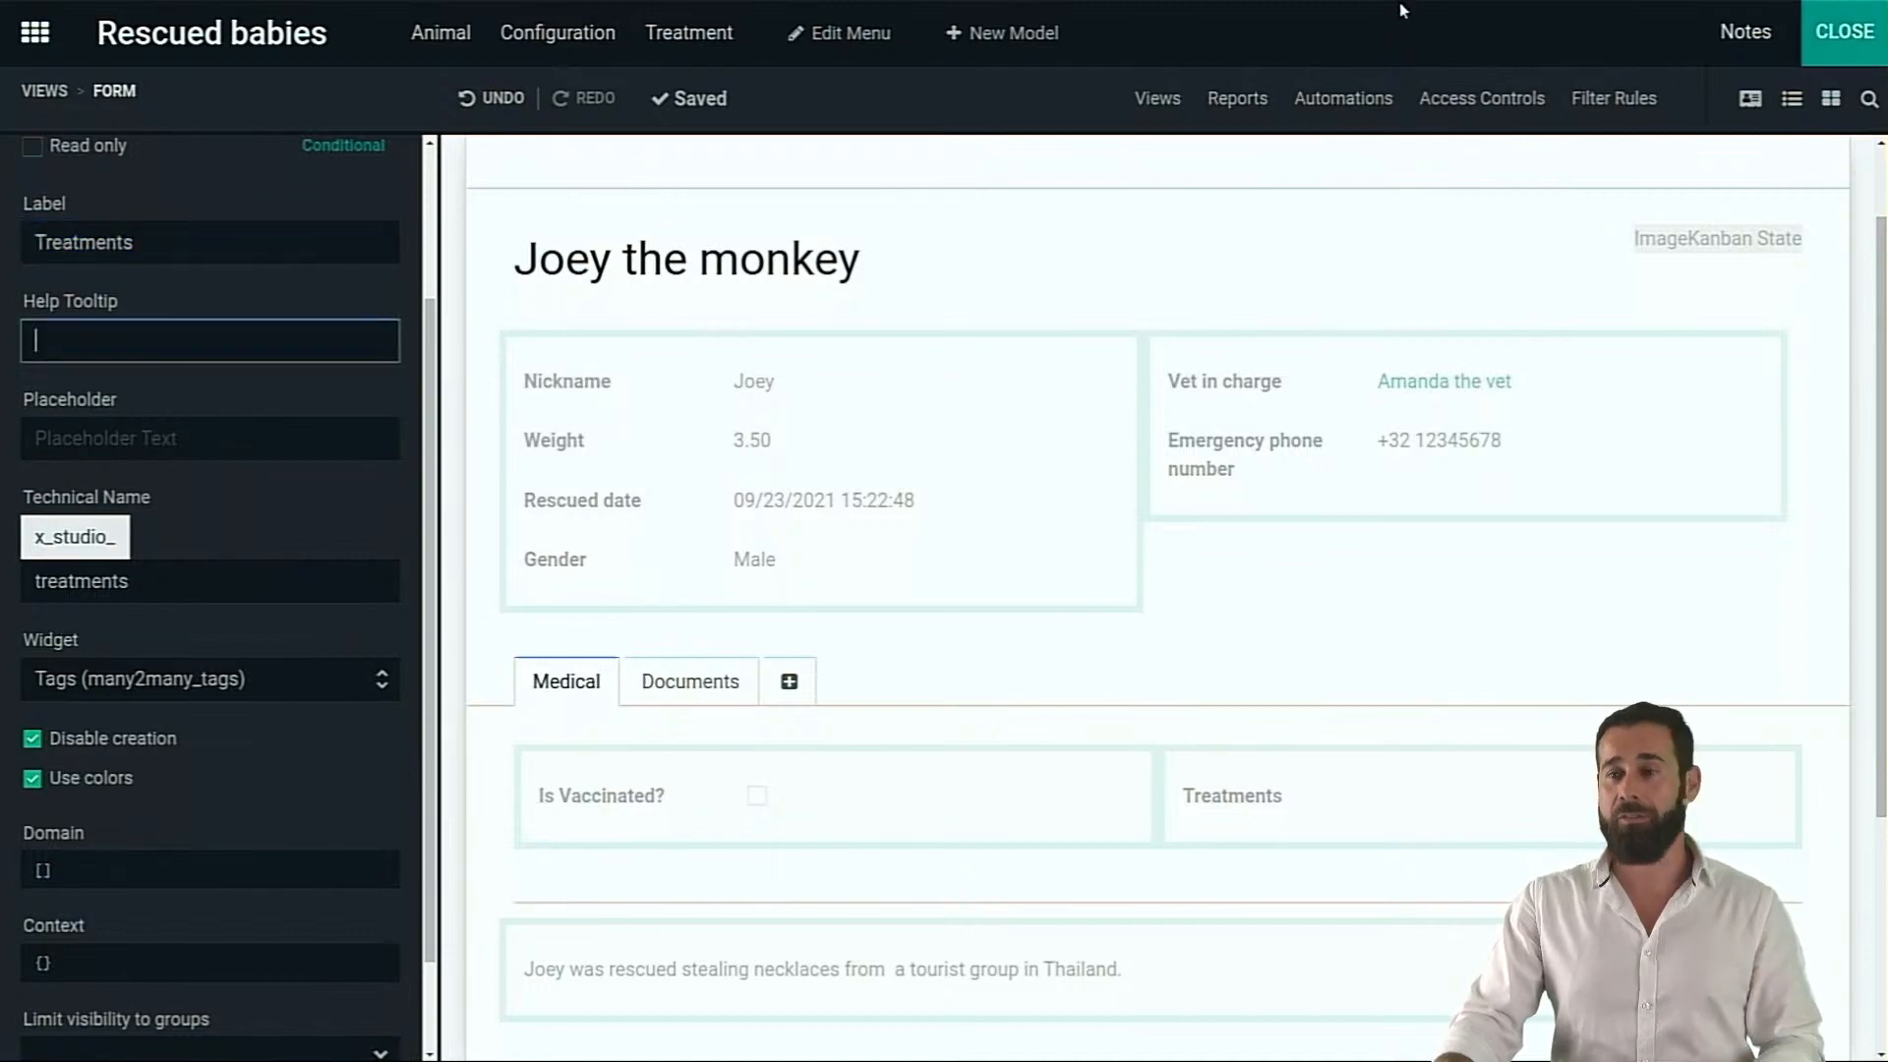
# Close Studio, edit the Joey the monkey record and add a Massage treatment tag colored light blue
pyautogui.click(1839, 33)
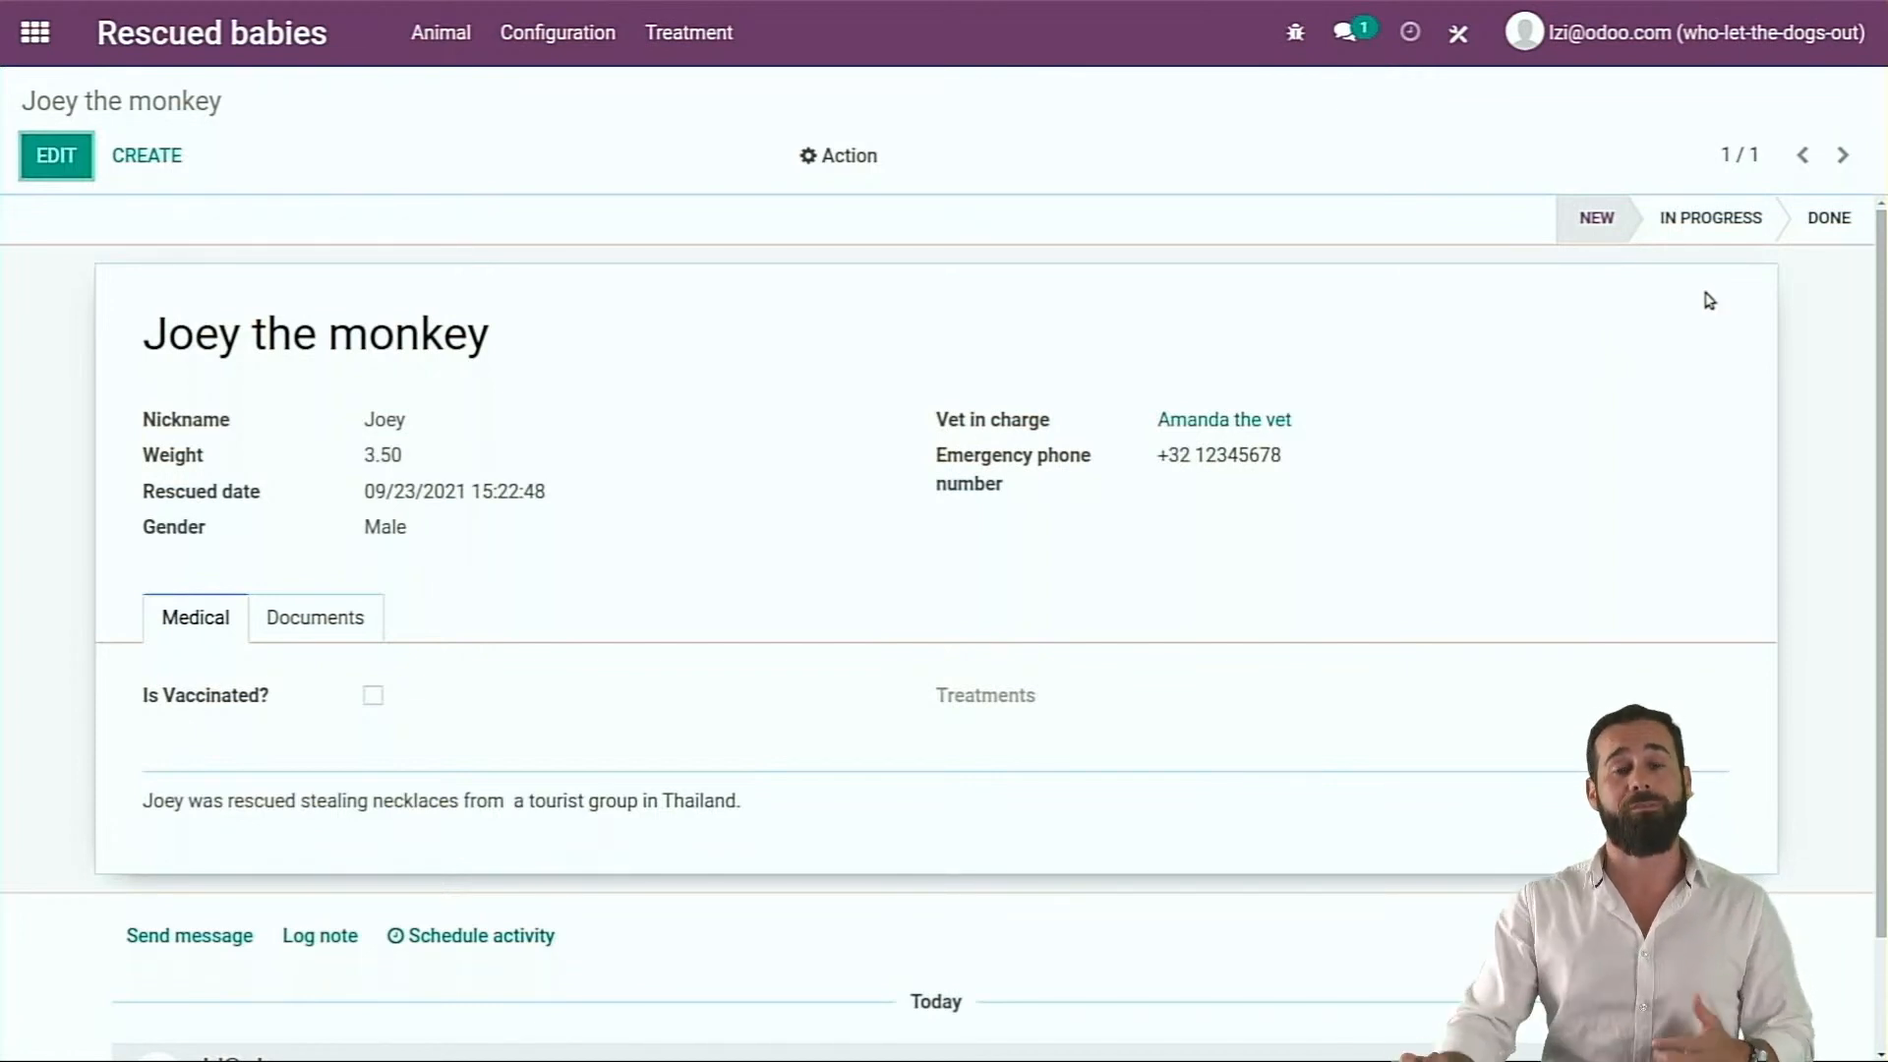
pyautogui.click(39, 165)
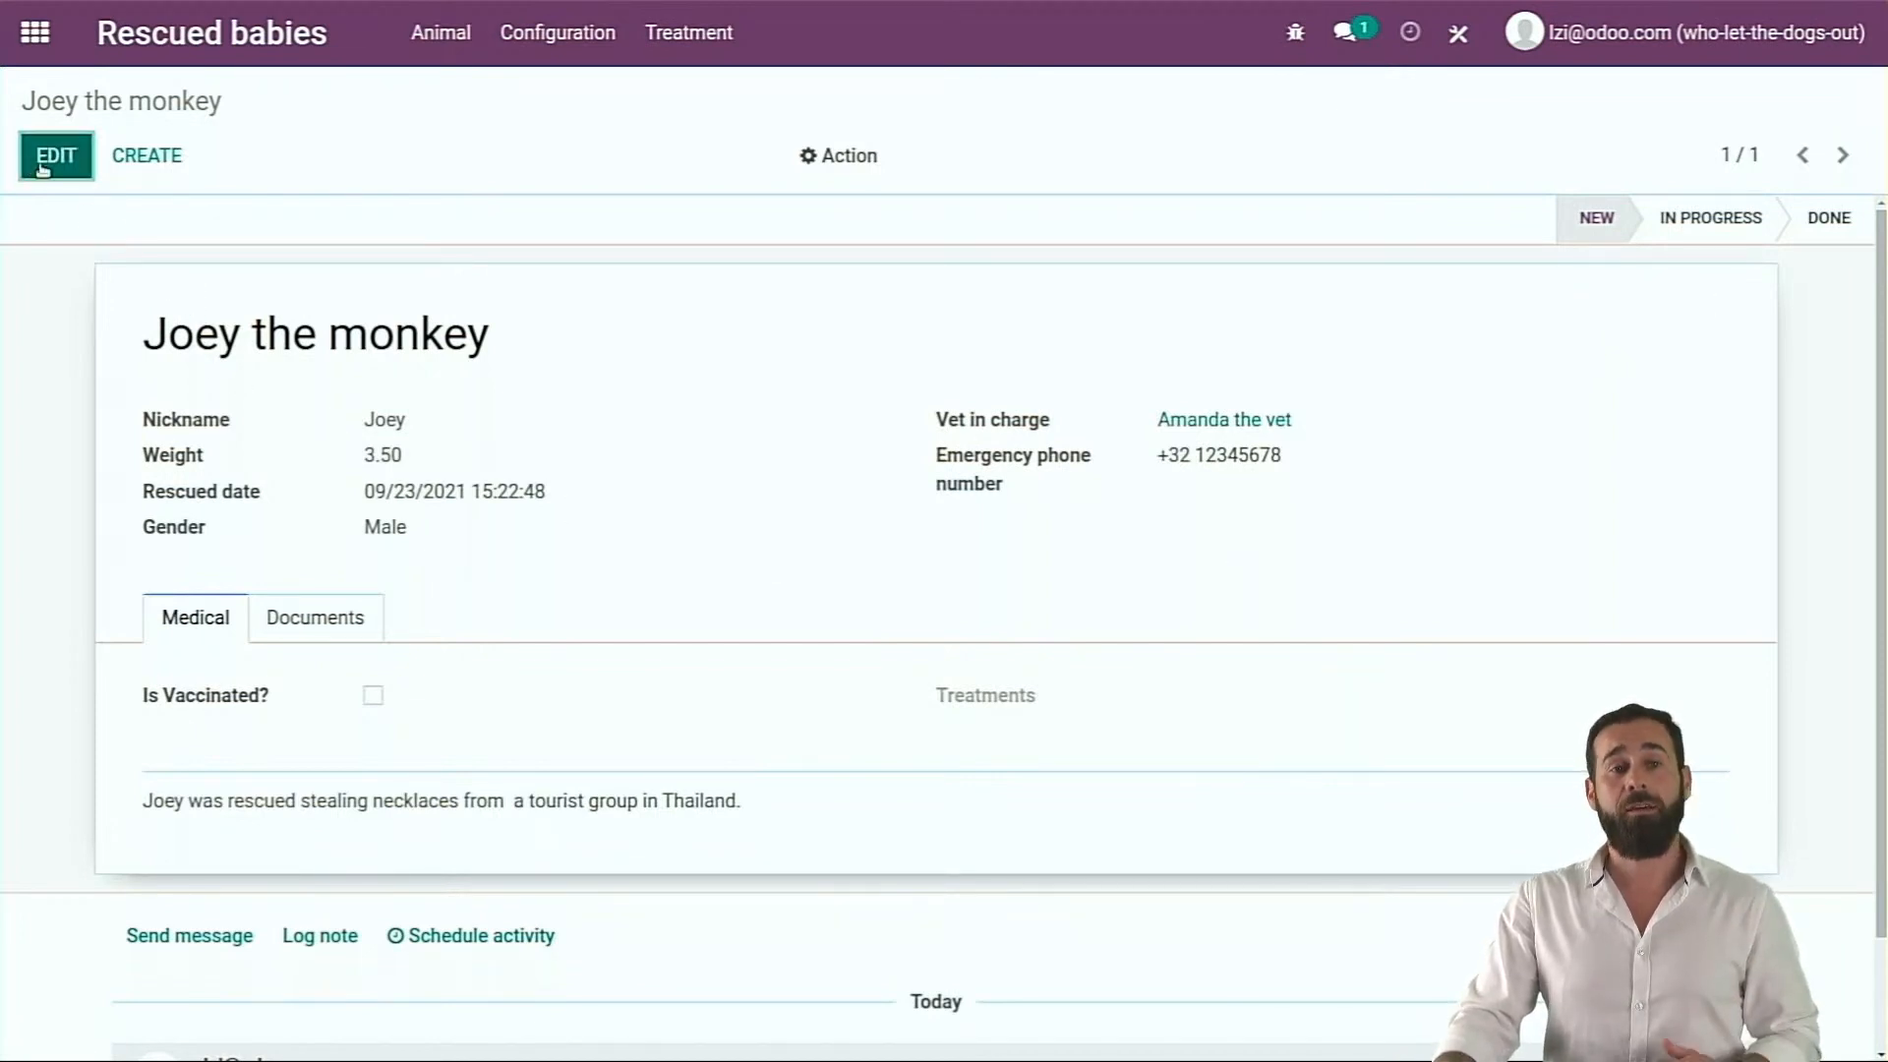
pyautogui.click(1190, 772)
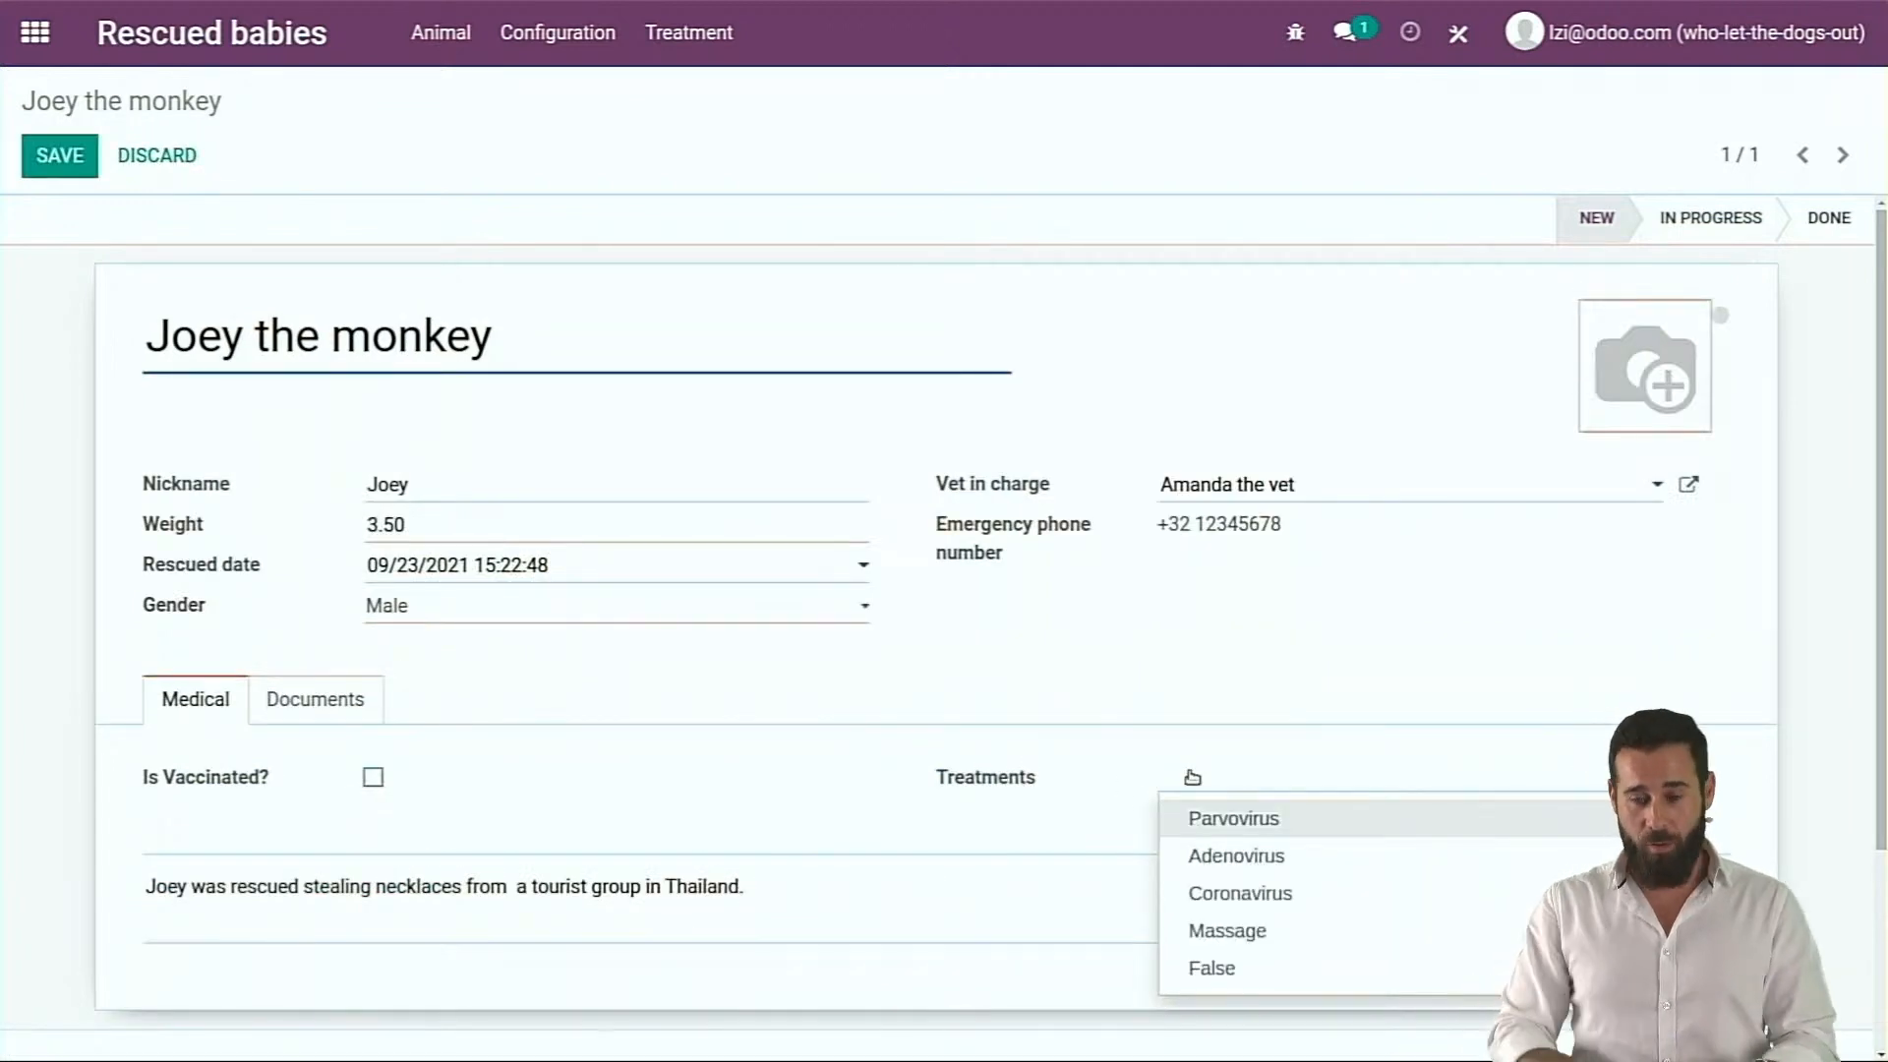
pyautogui.press('Down')
pyautogui.press('Down')
pyautogui.press('Down')
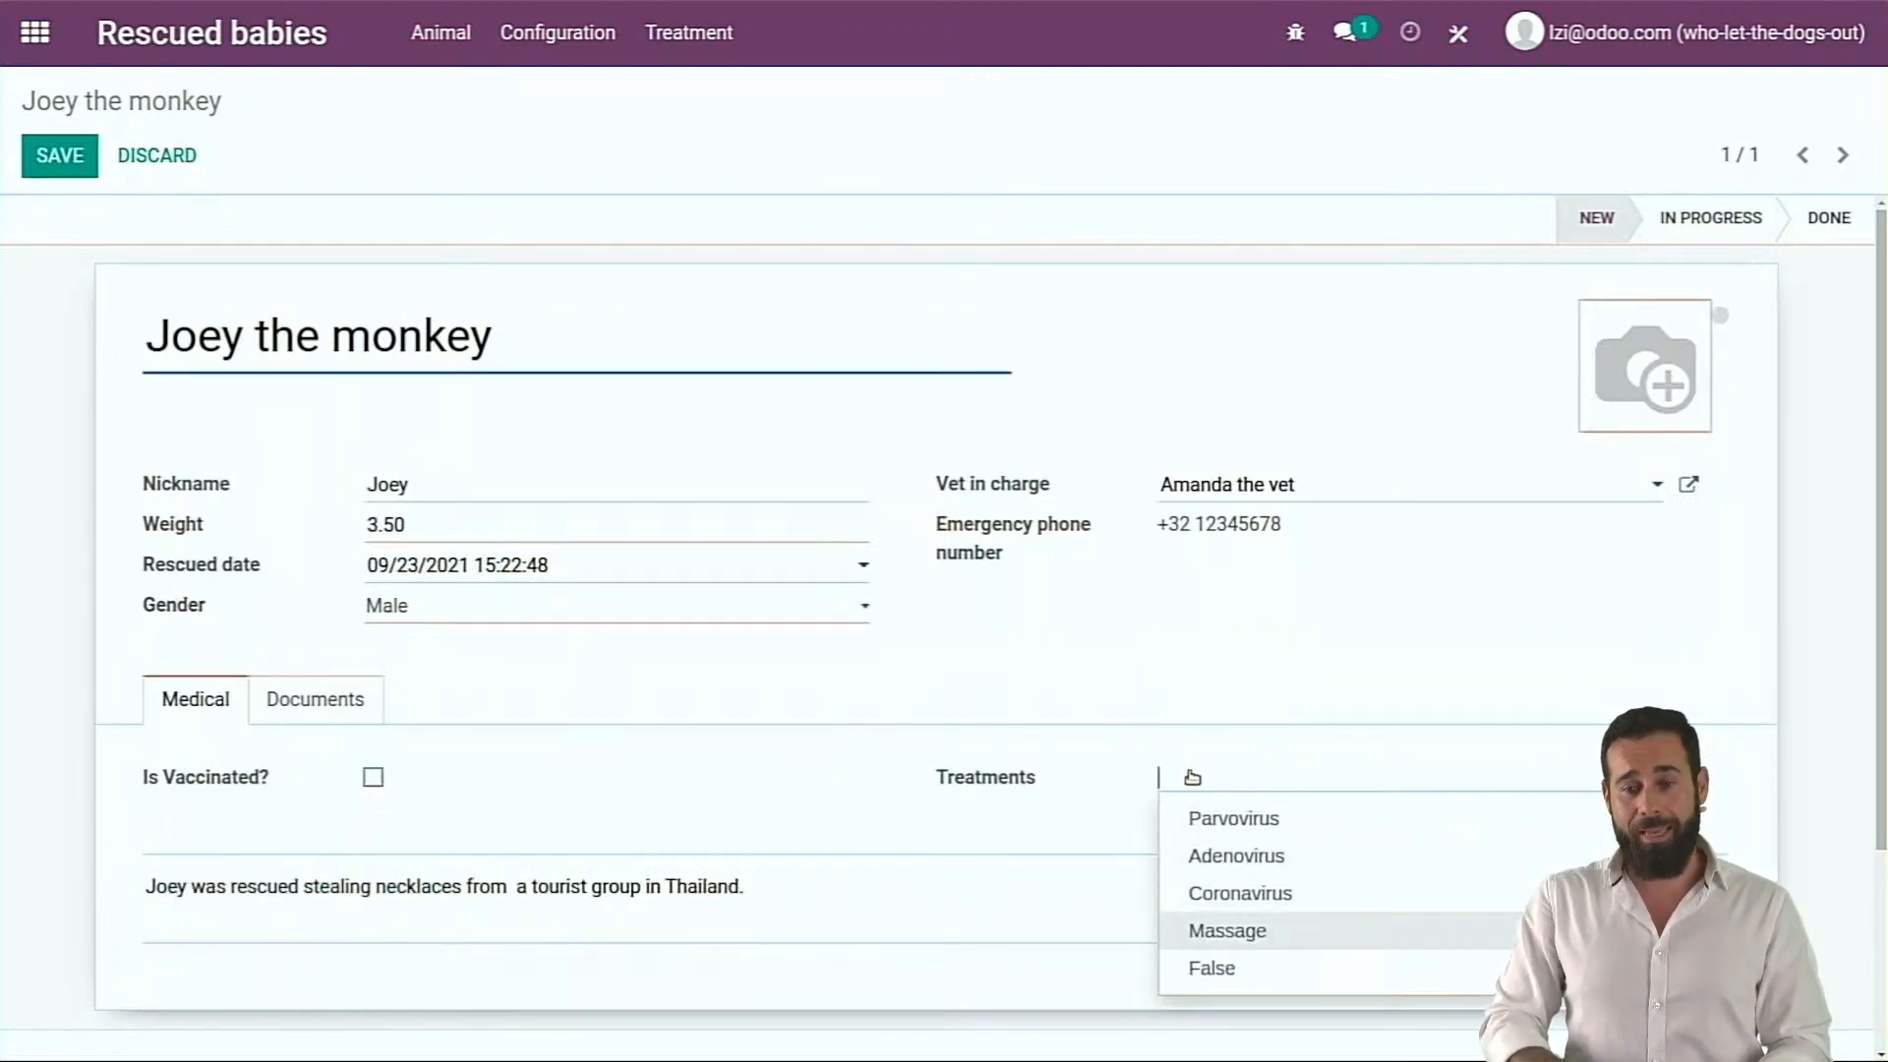
pyautogui.write('\\')
pyautogui.press('BackSpace')
pyautogui.write('ma')
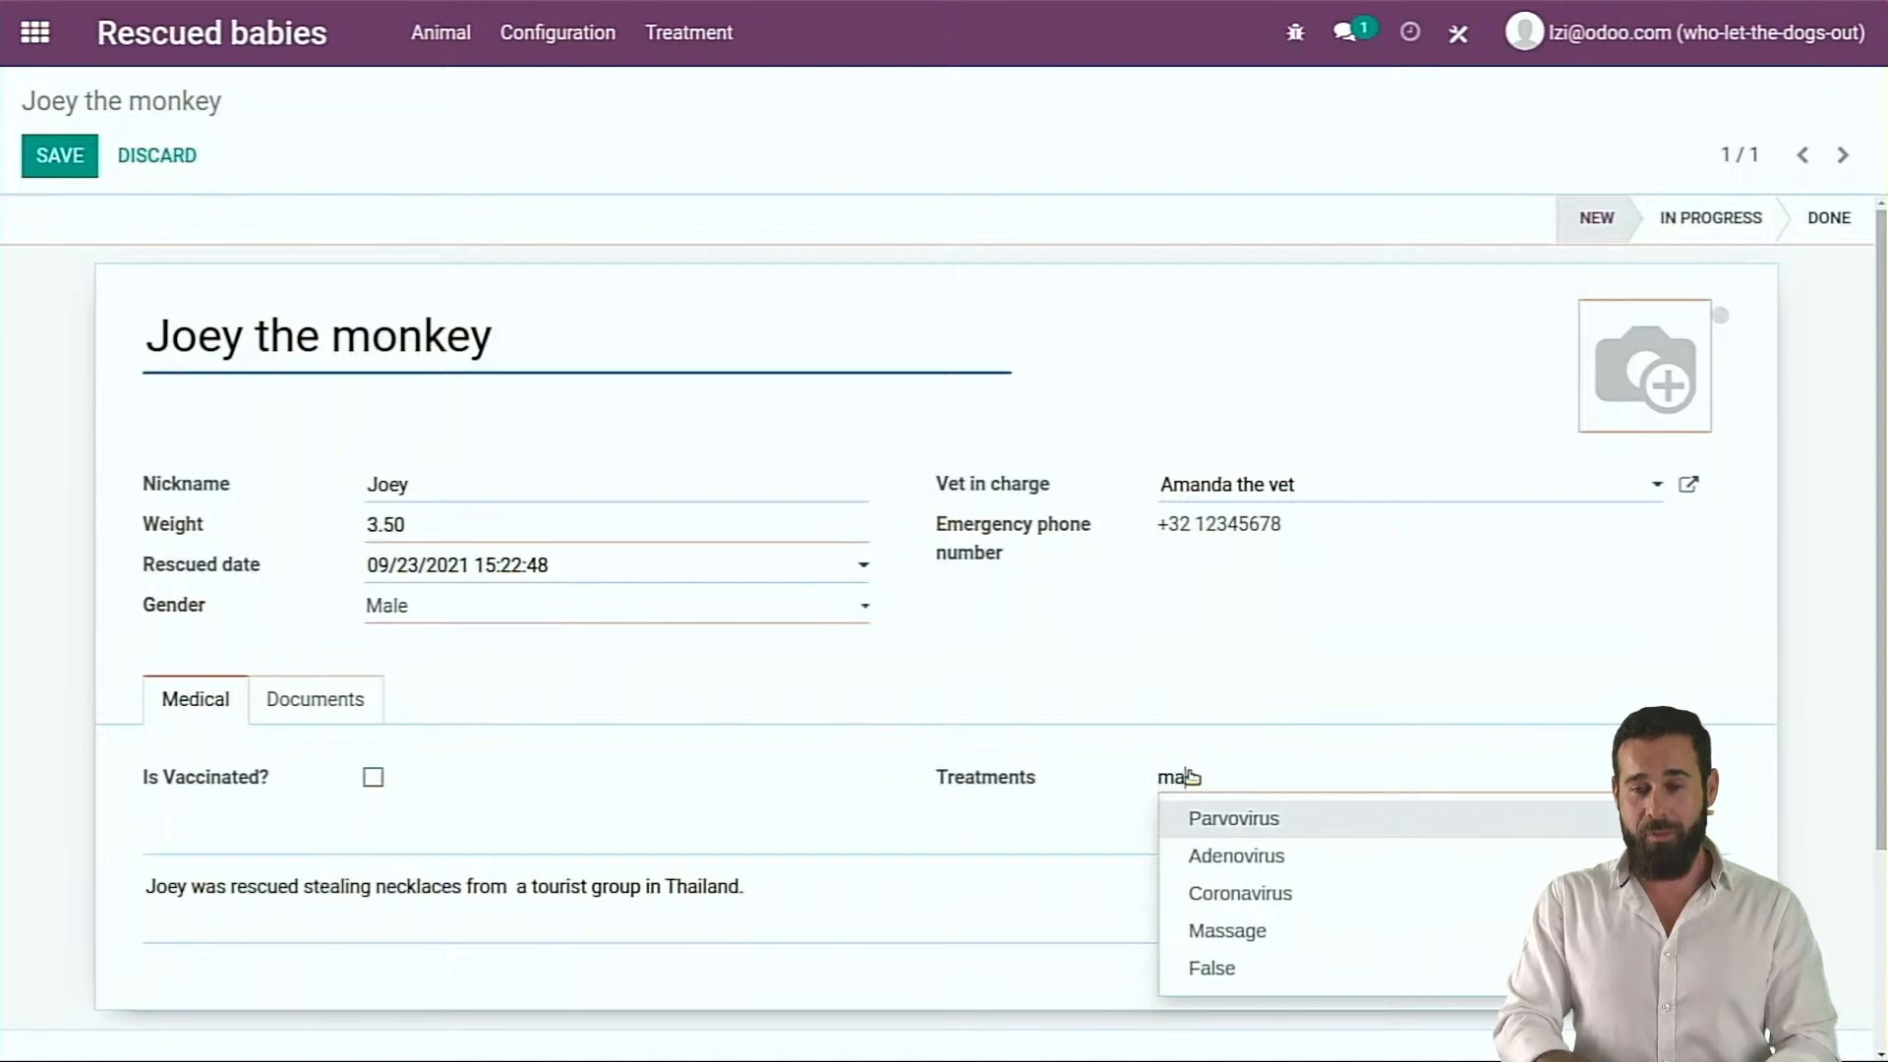
pyautogui.write('s')
pyautogui.press('Return')
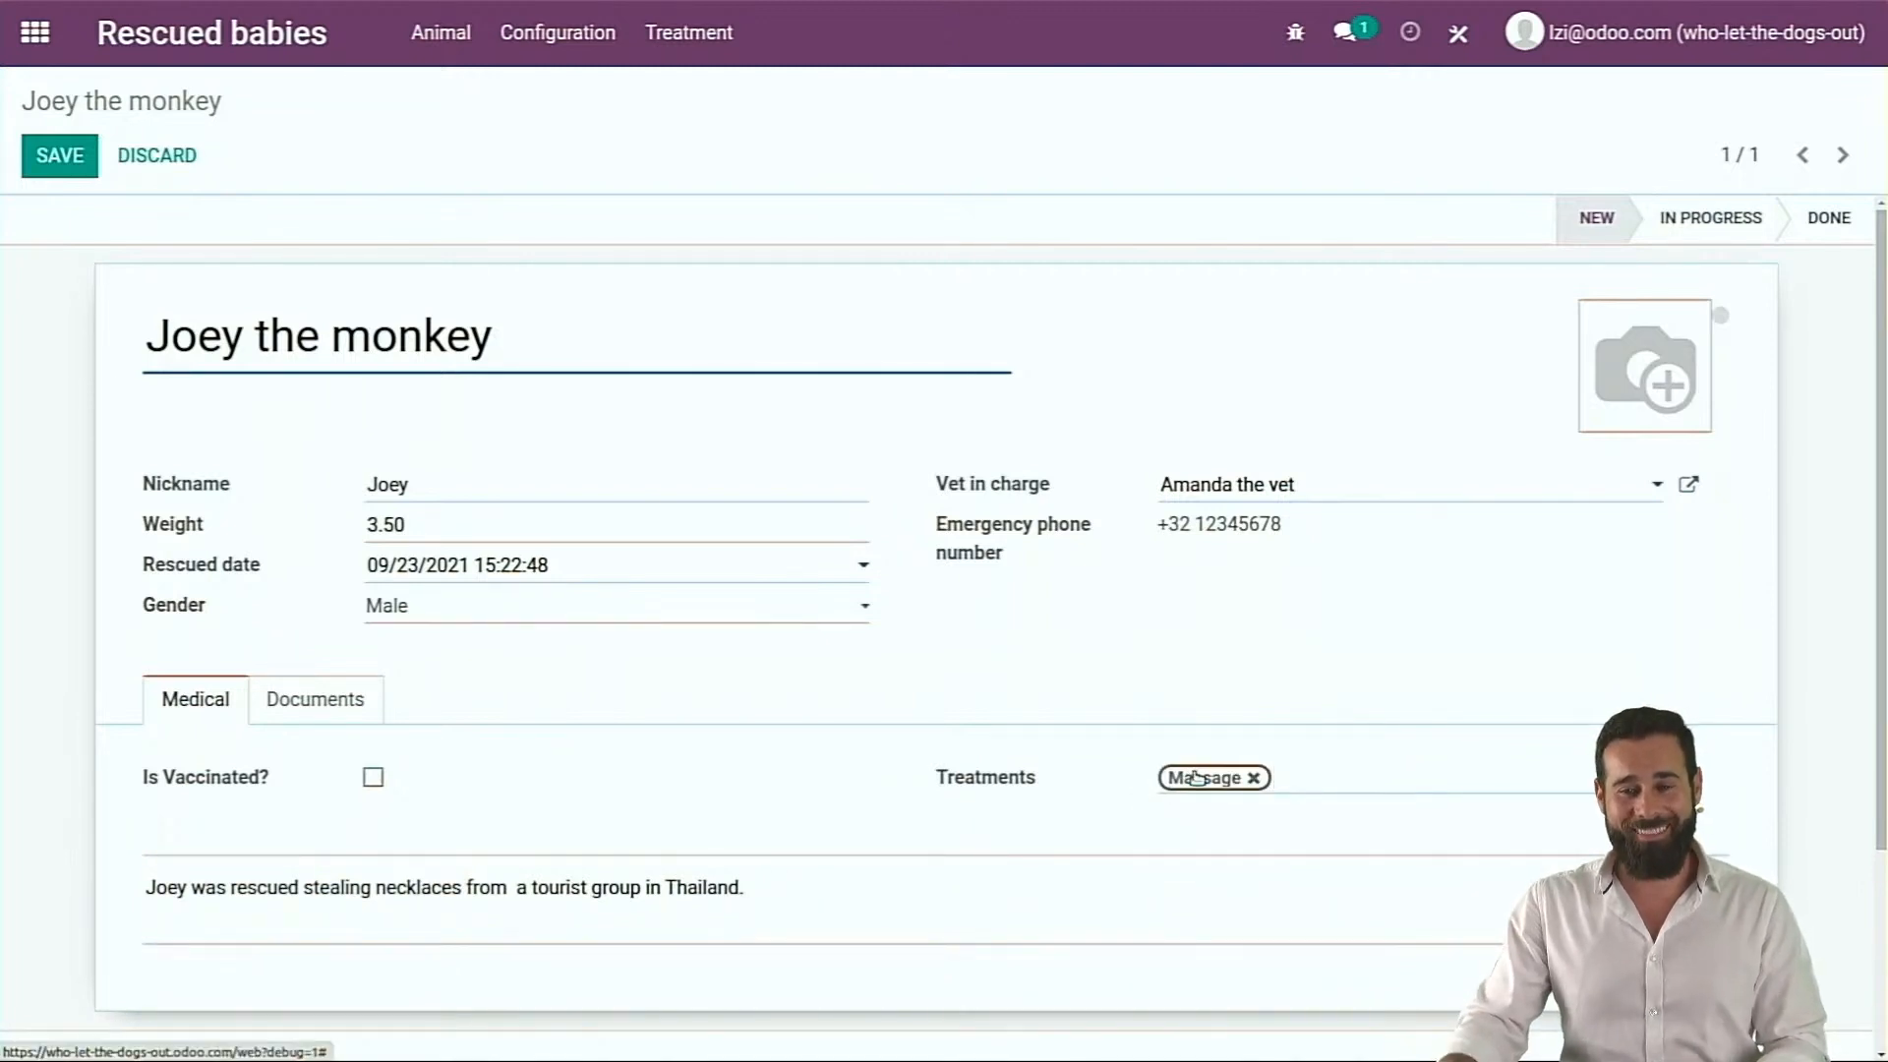
pyautogui.click(1210, 785)
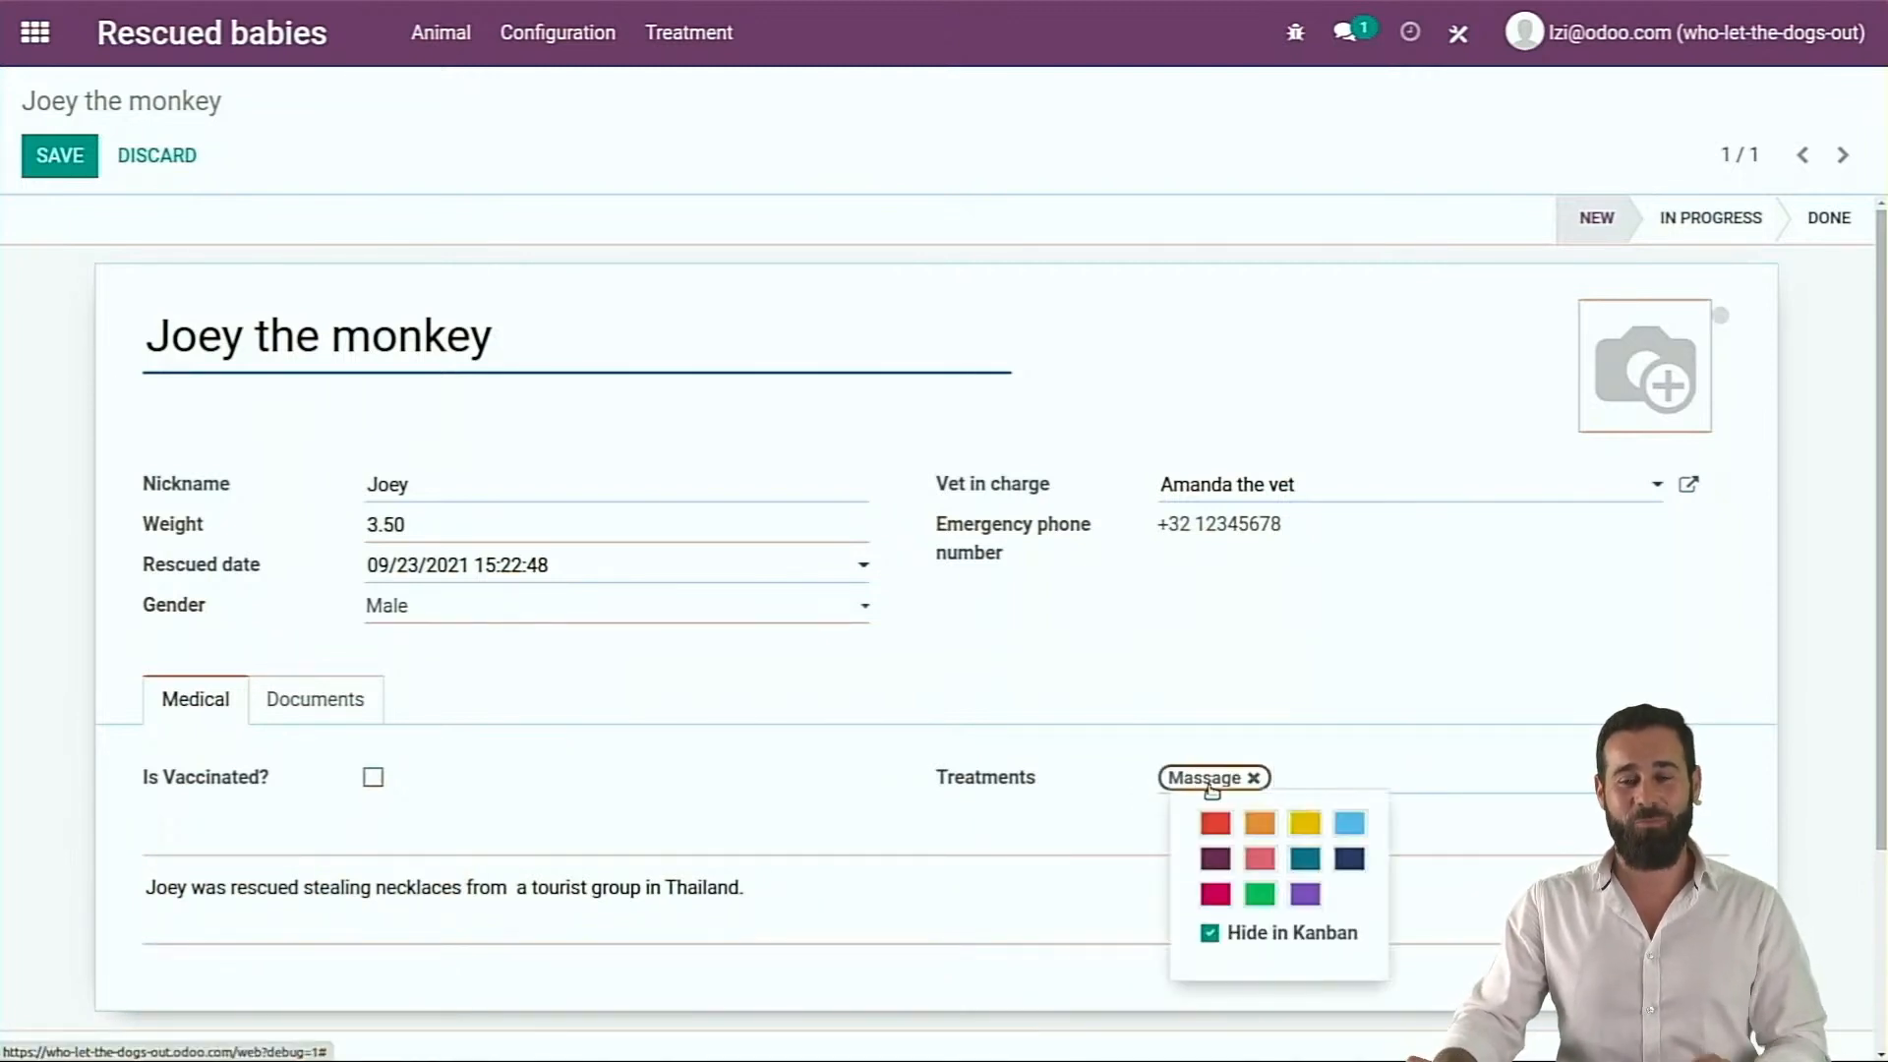
pyautogui.click(1349, 822)
# Add a Coronavirus treatment tag colored red and save the record
pyautogui.click(1369, 782)
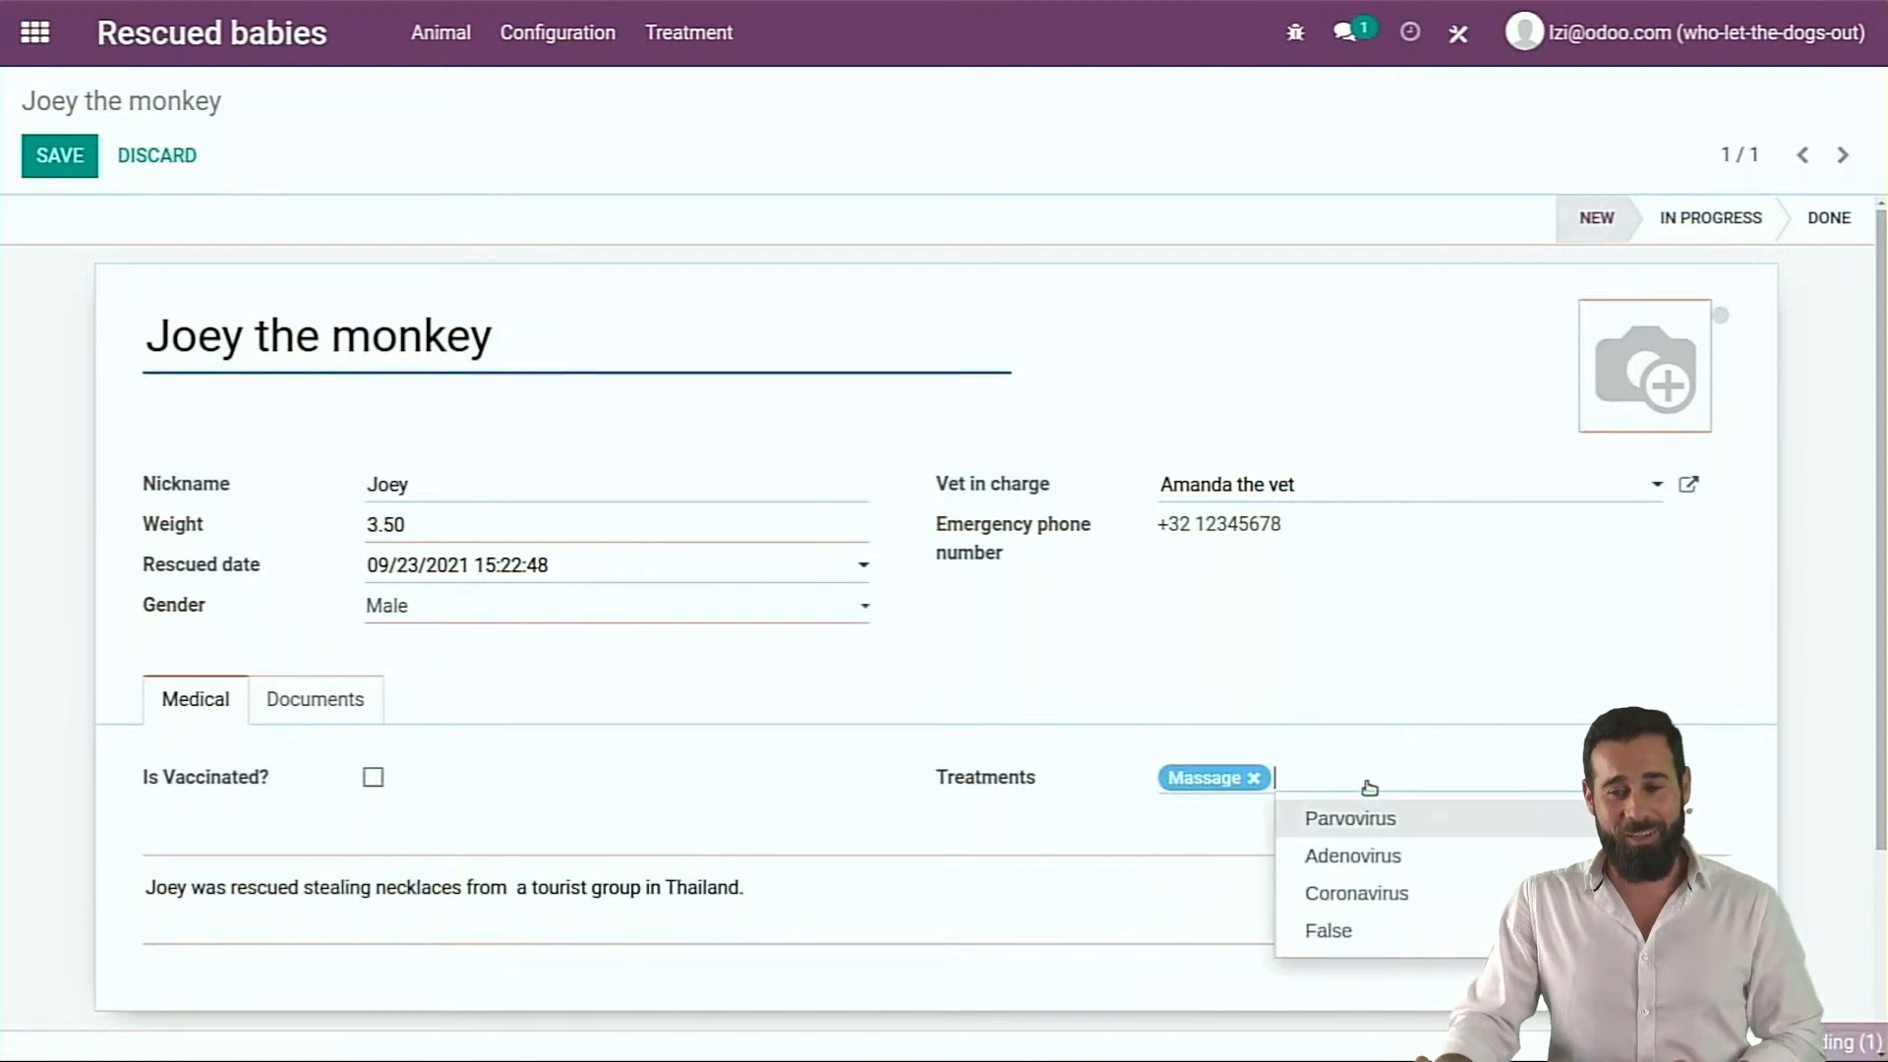
pyautogui.press('Down')
pyautogui.press('Up')
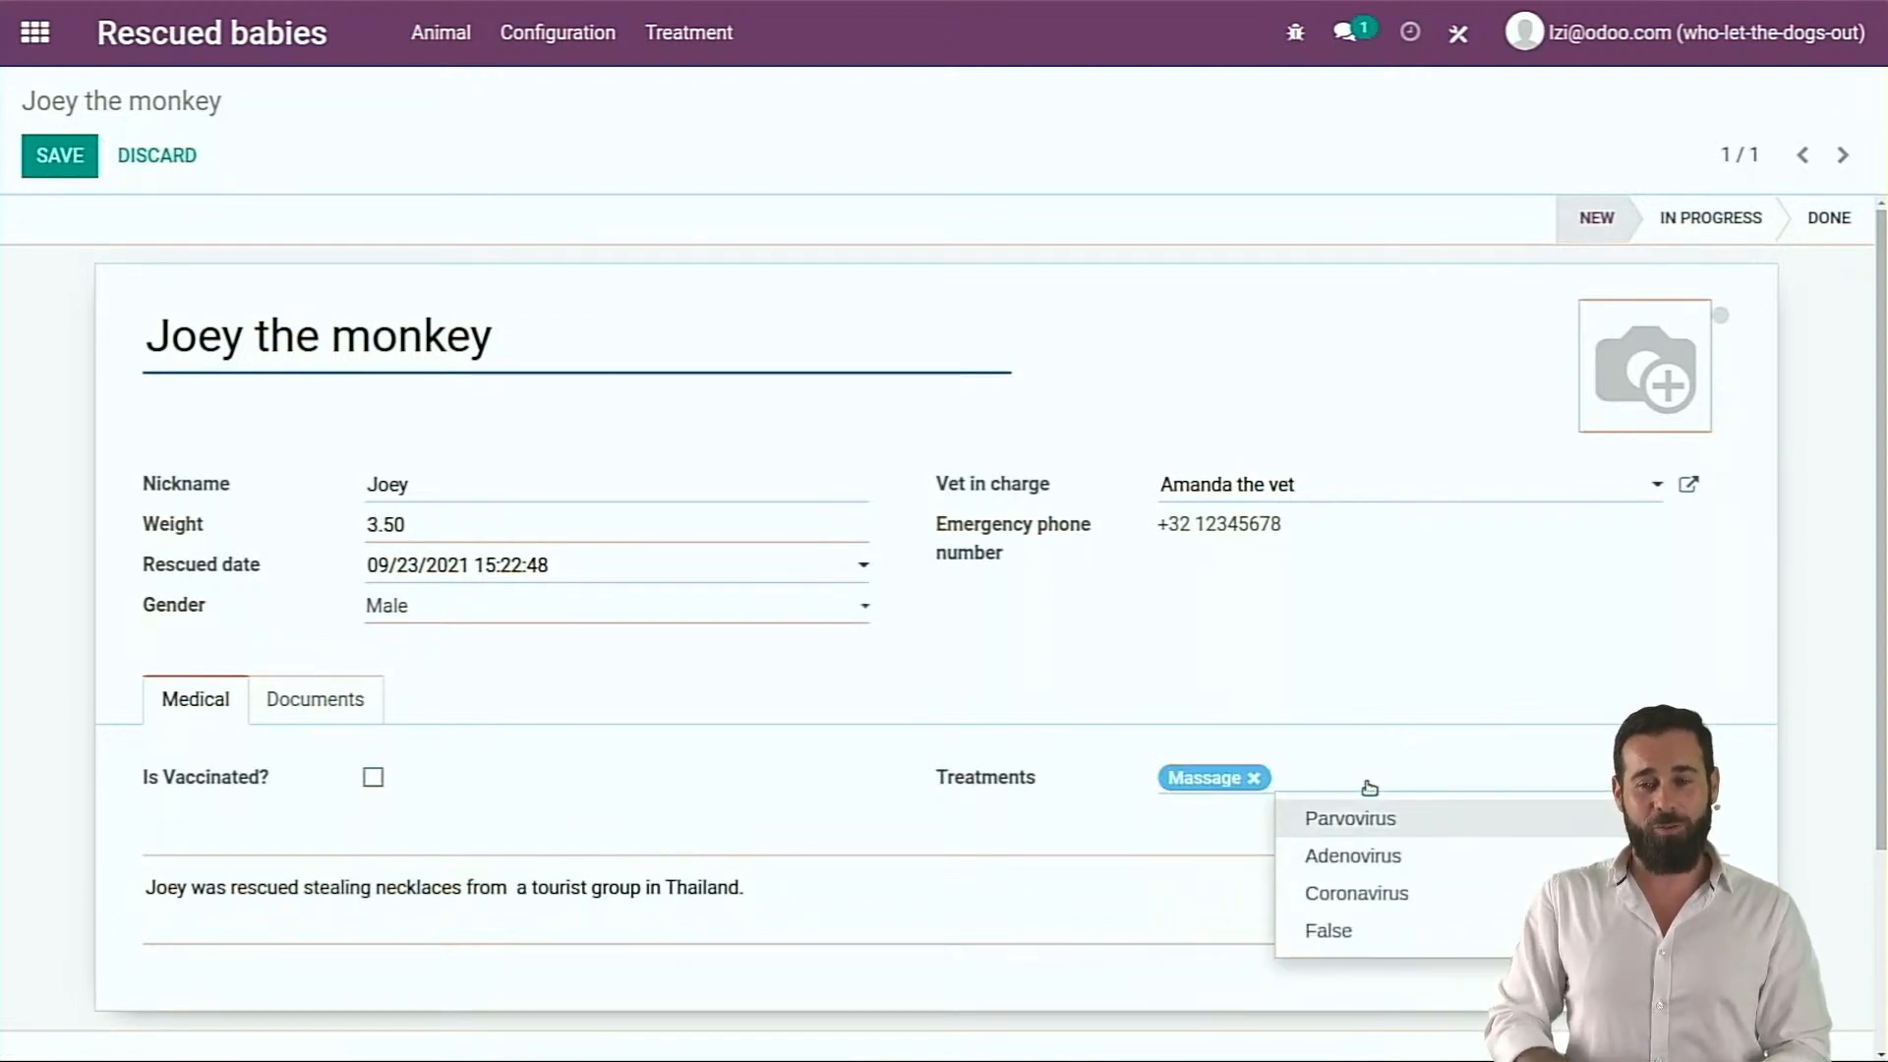
pyautogui.press('Down')
pyautogui.press('Down')
pyautogui.press('Return')
pyautogui.click(1367, 781)
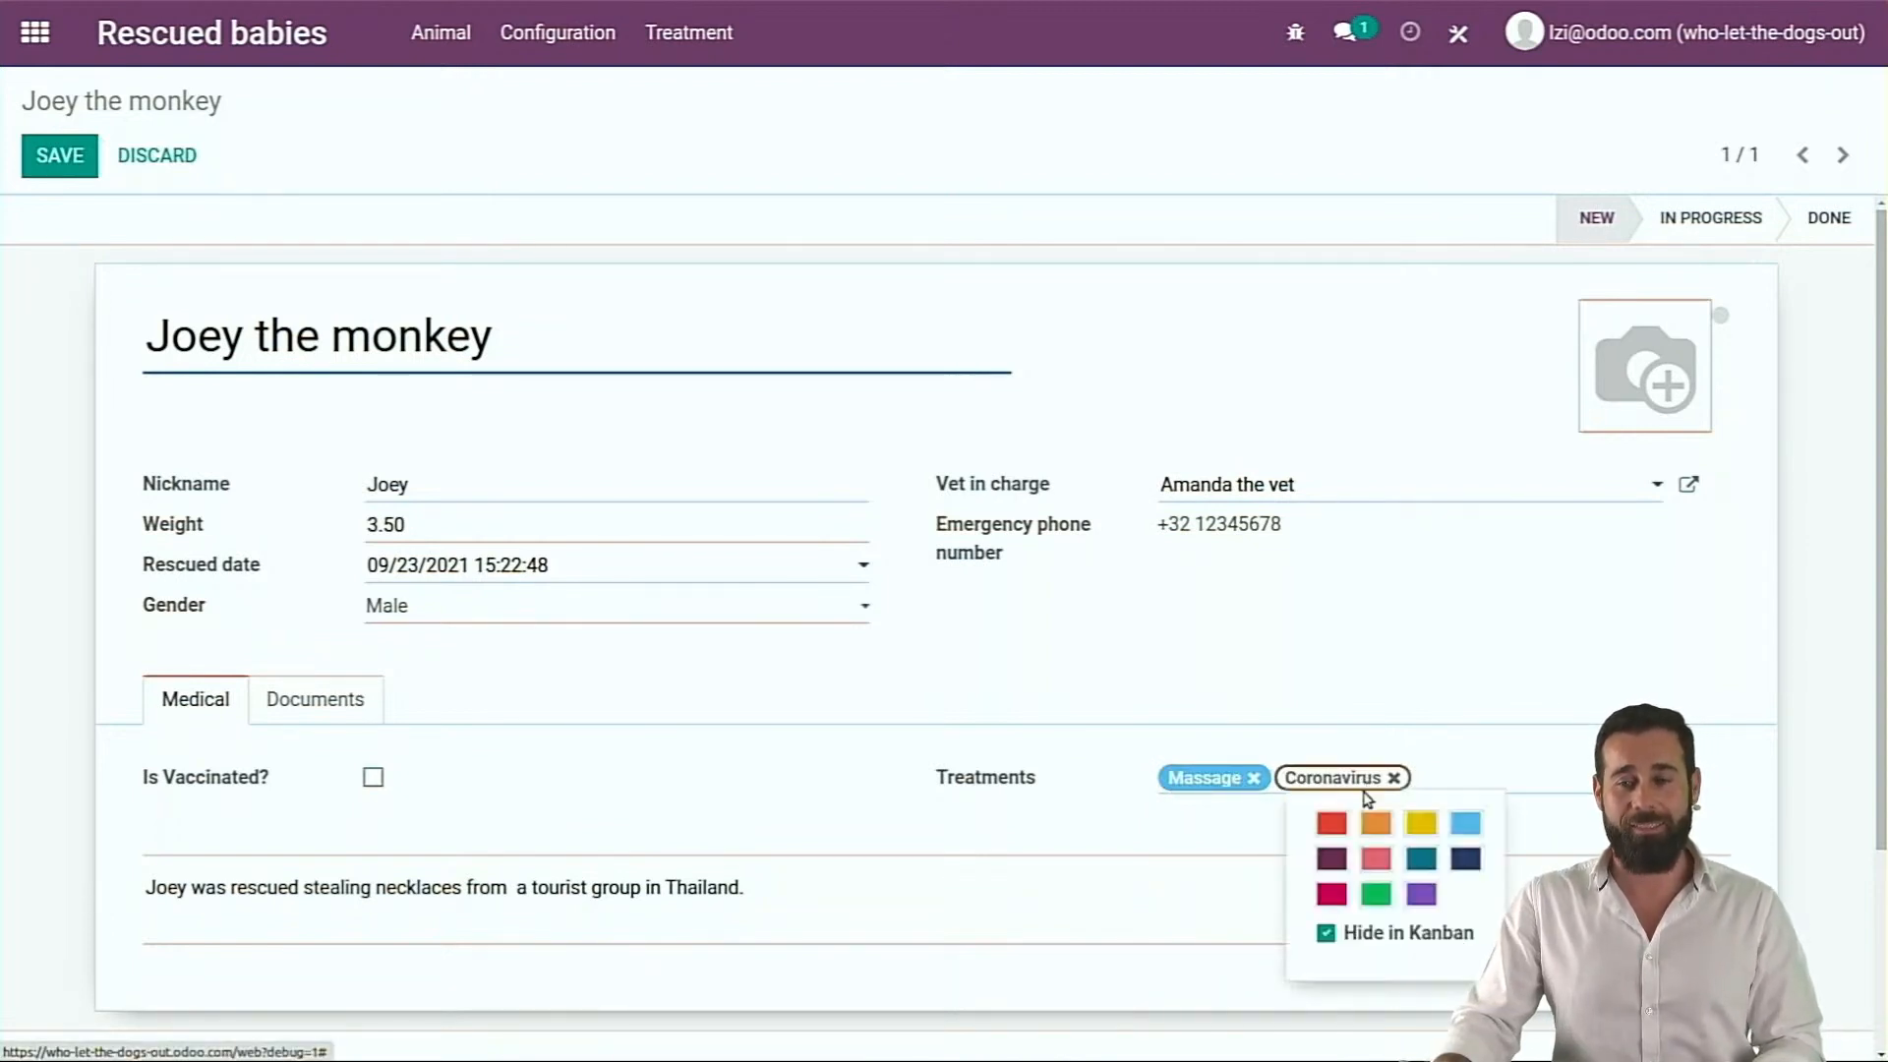
pyautogui.click(1329, 823)
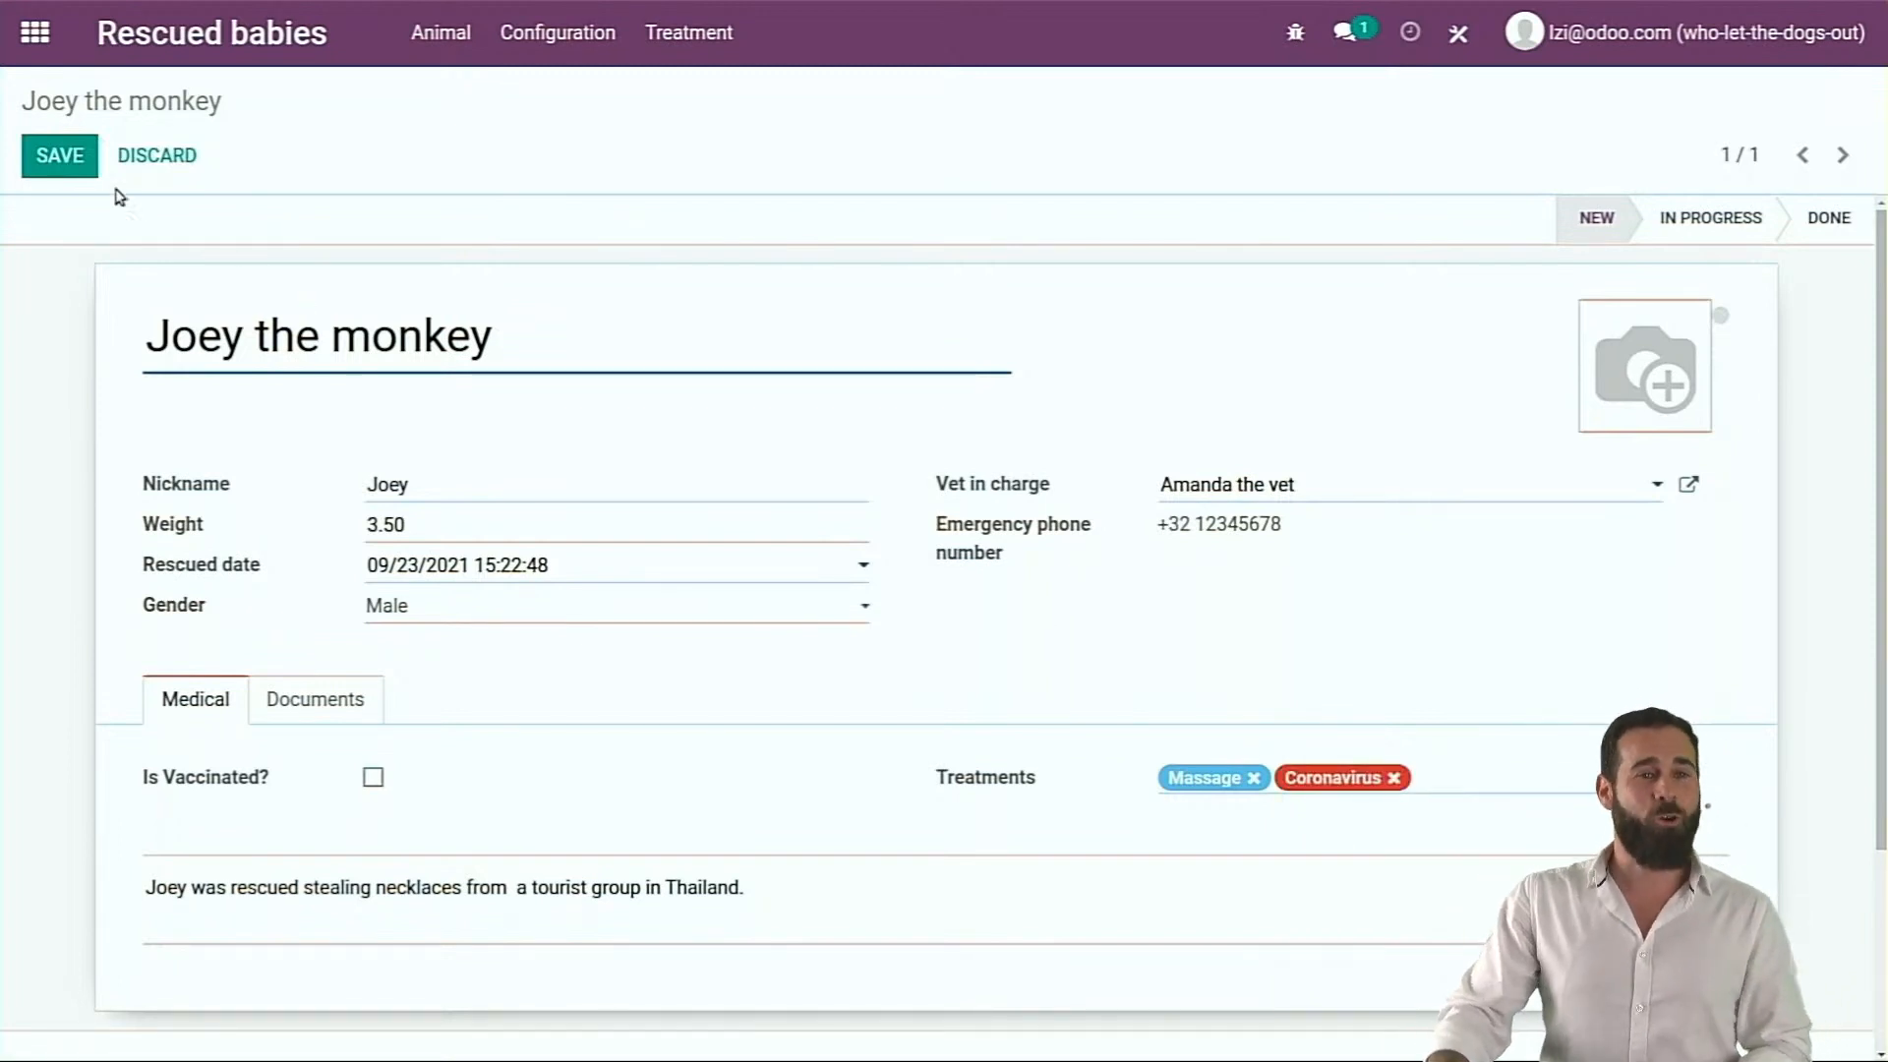
pyautogui.click(63, 163)
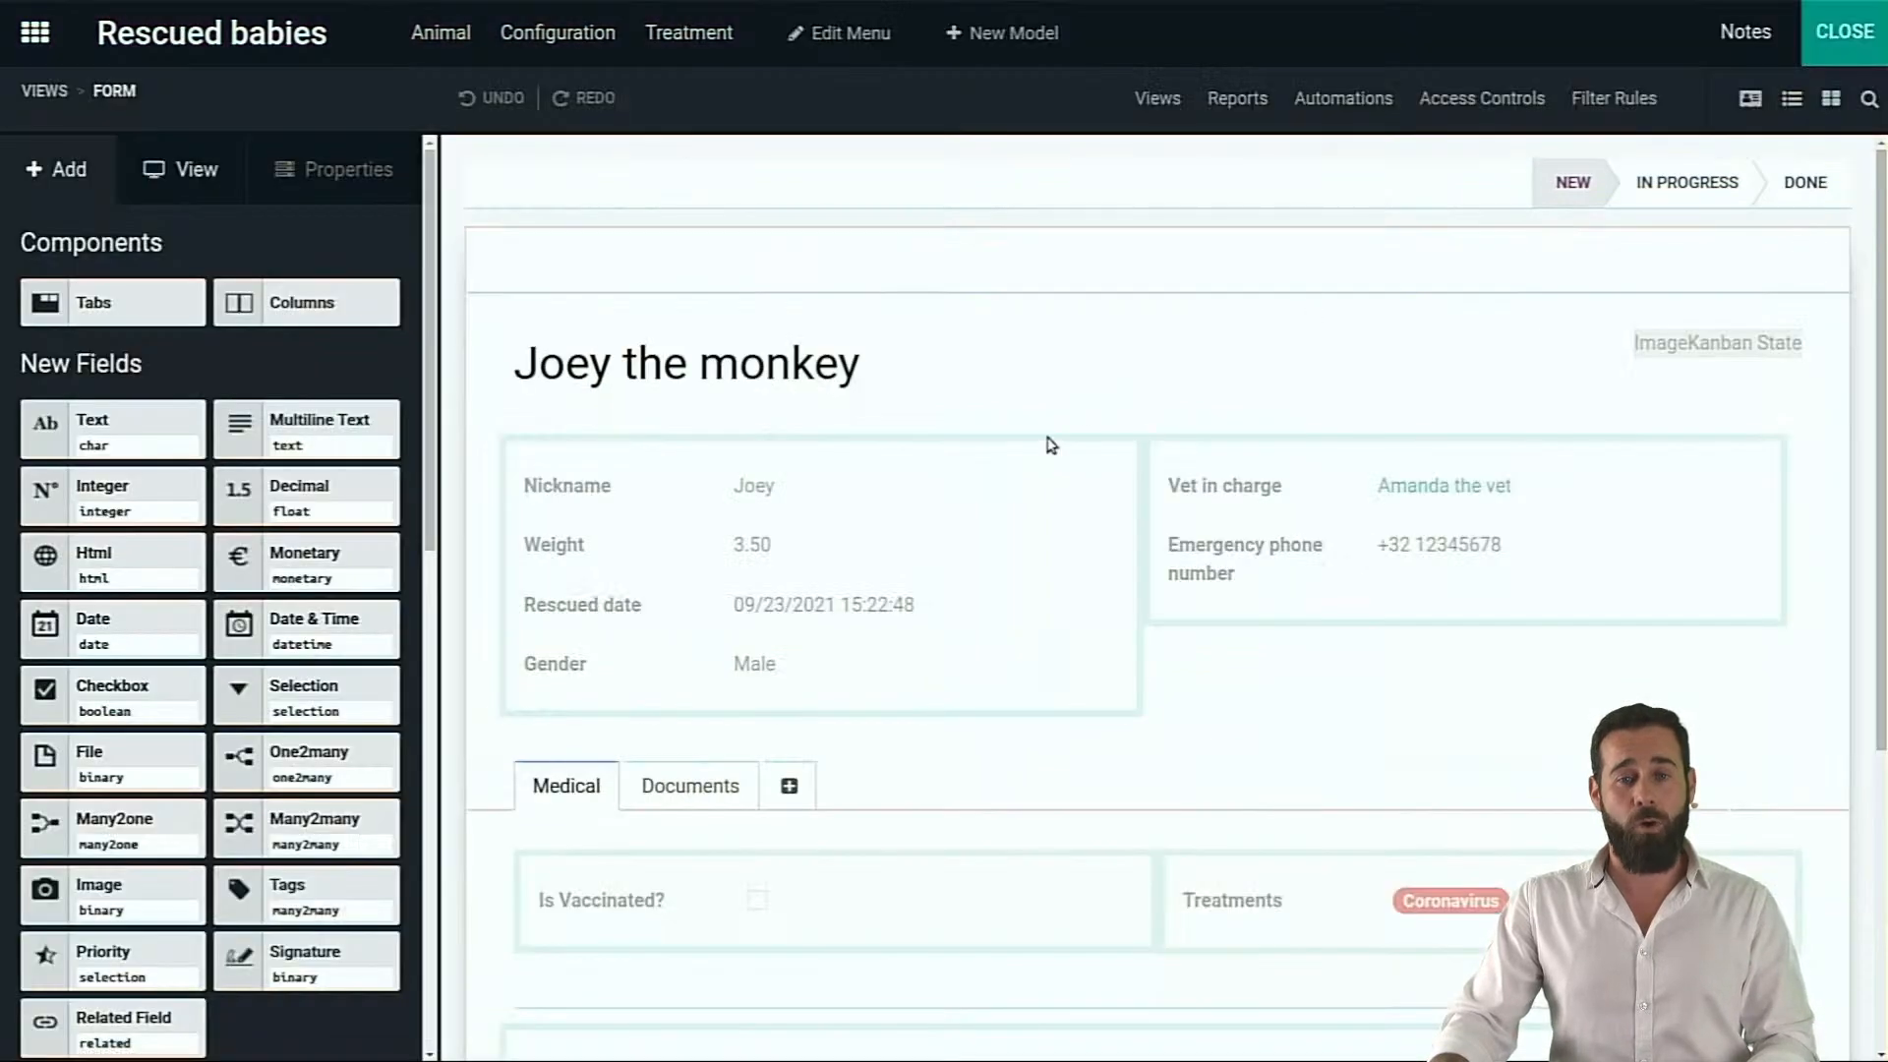
# In Studio on the Joey the monkey form, add a File field to the first column of the Documents tab
pyautogui.click(696, 797)
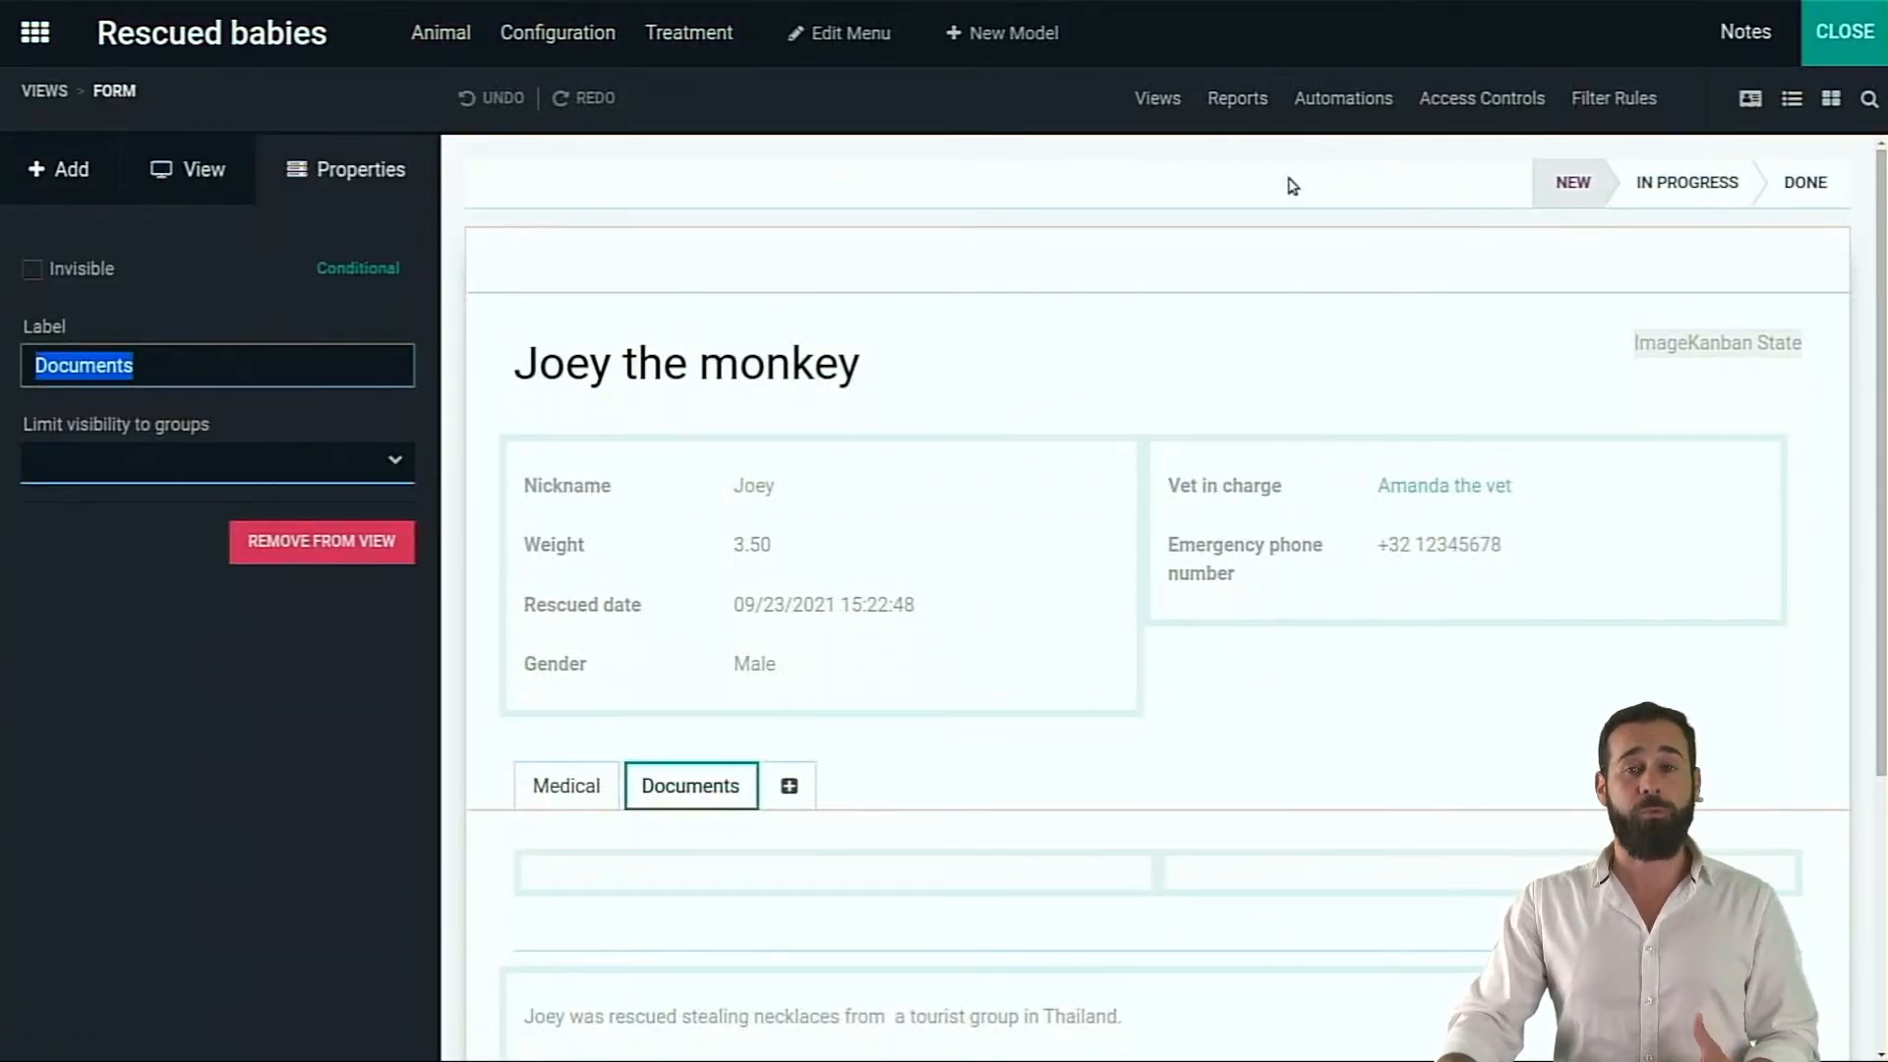
pyautogui.click(751, 871)
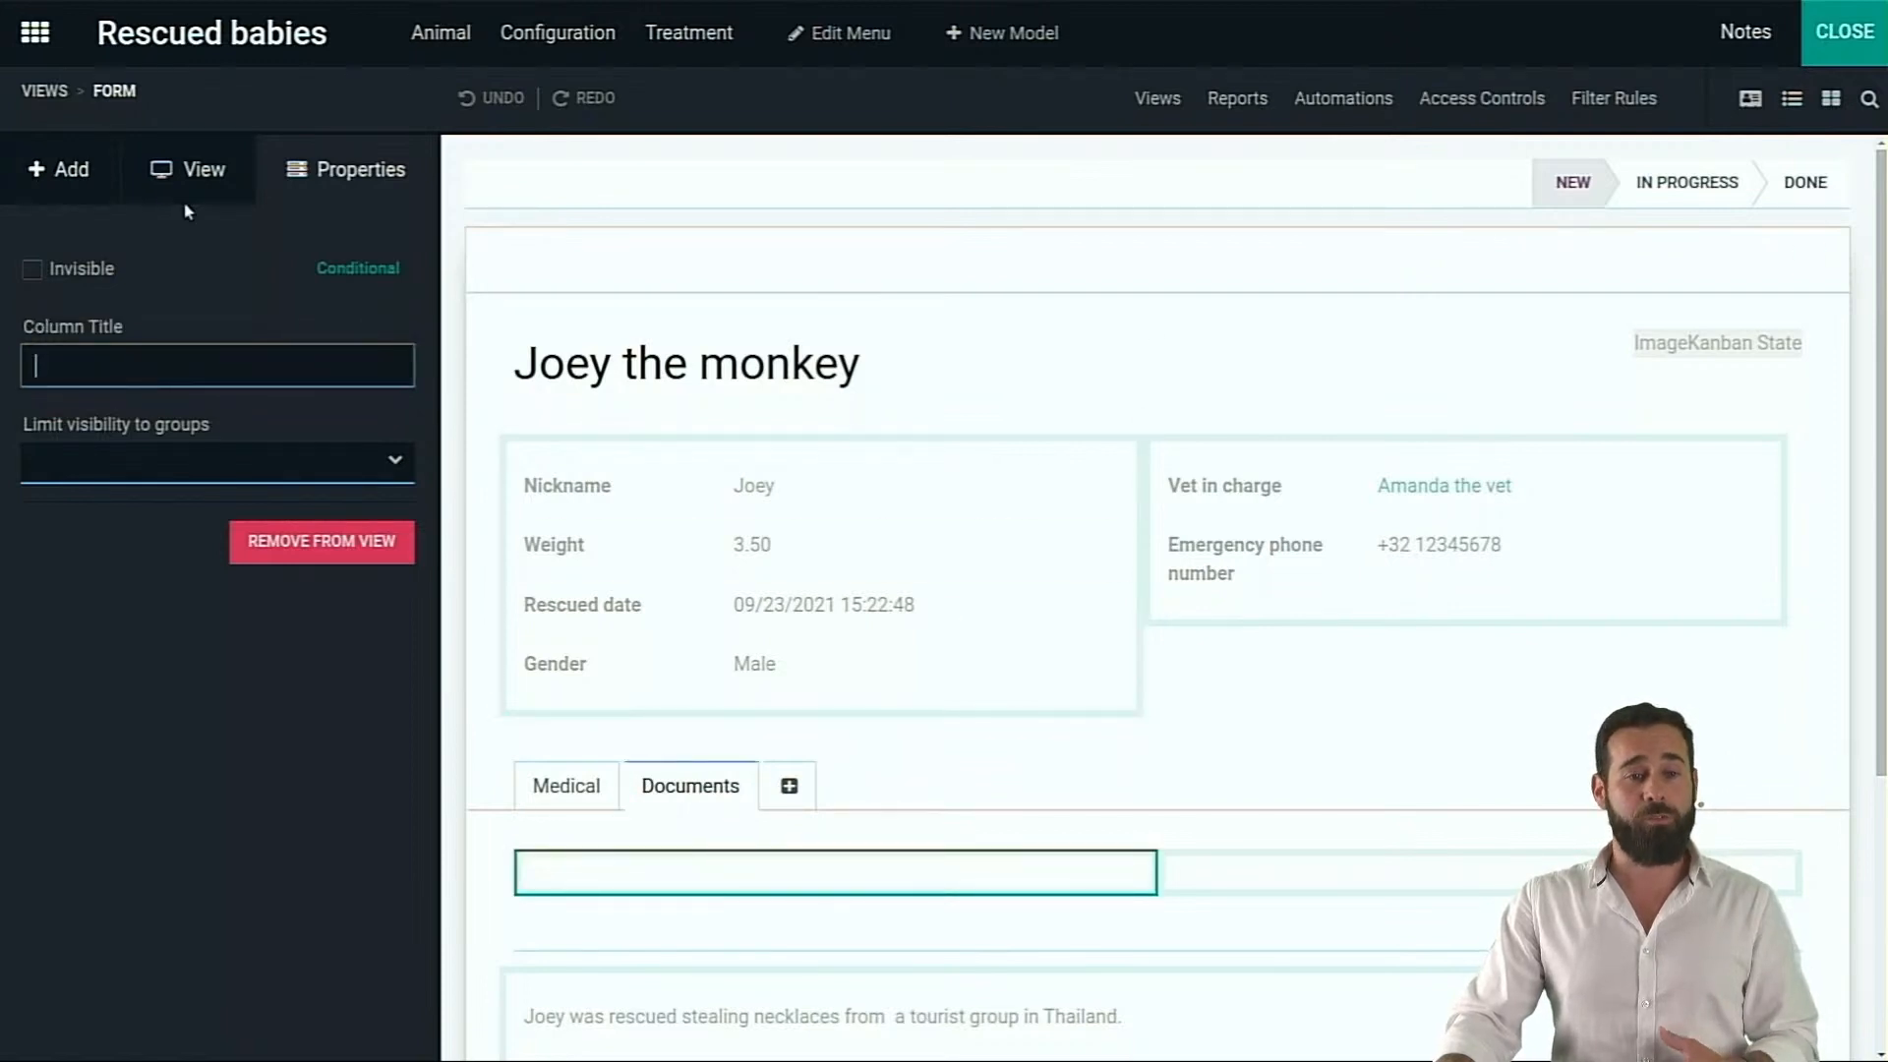
pyautogui.click(39, 169)
pyautogui.scroll(-2, 210, 606)
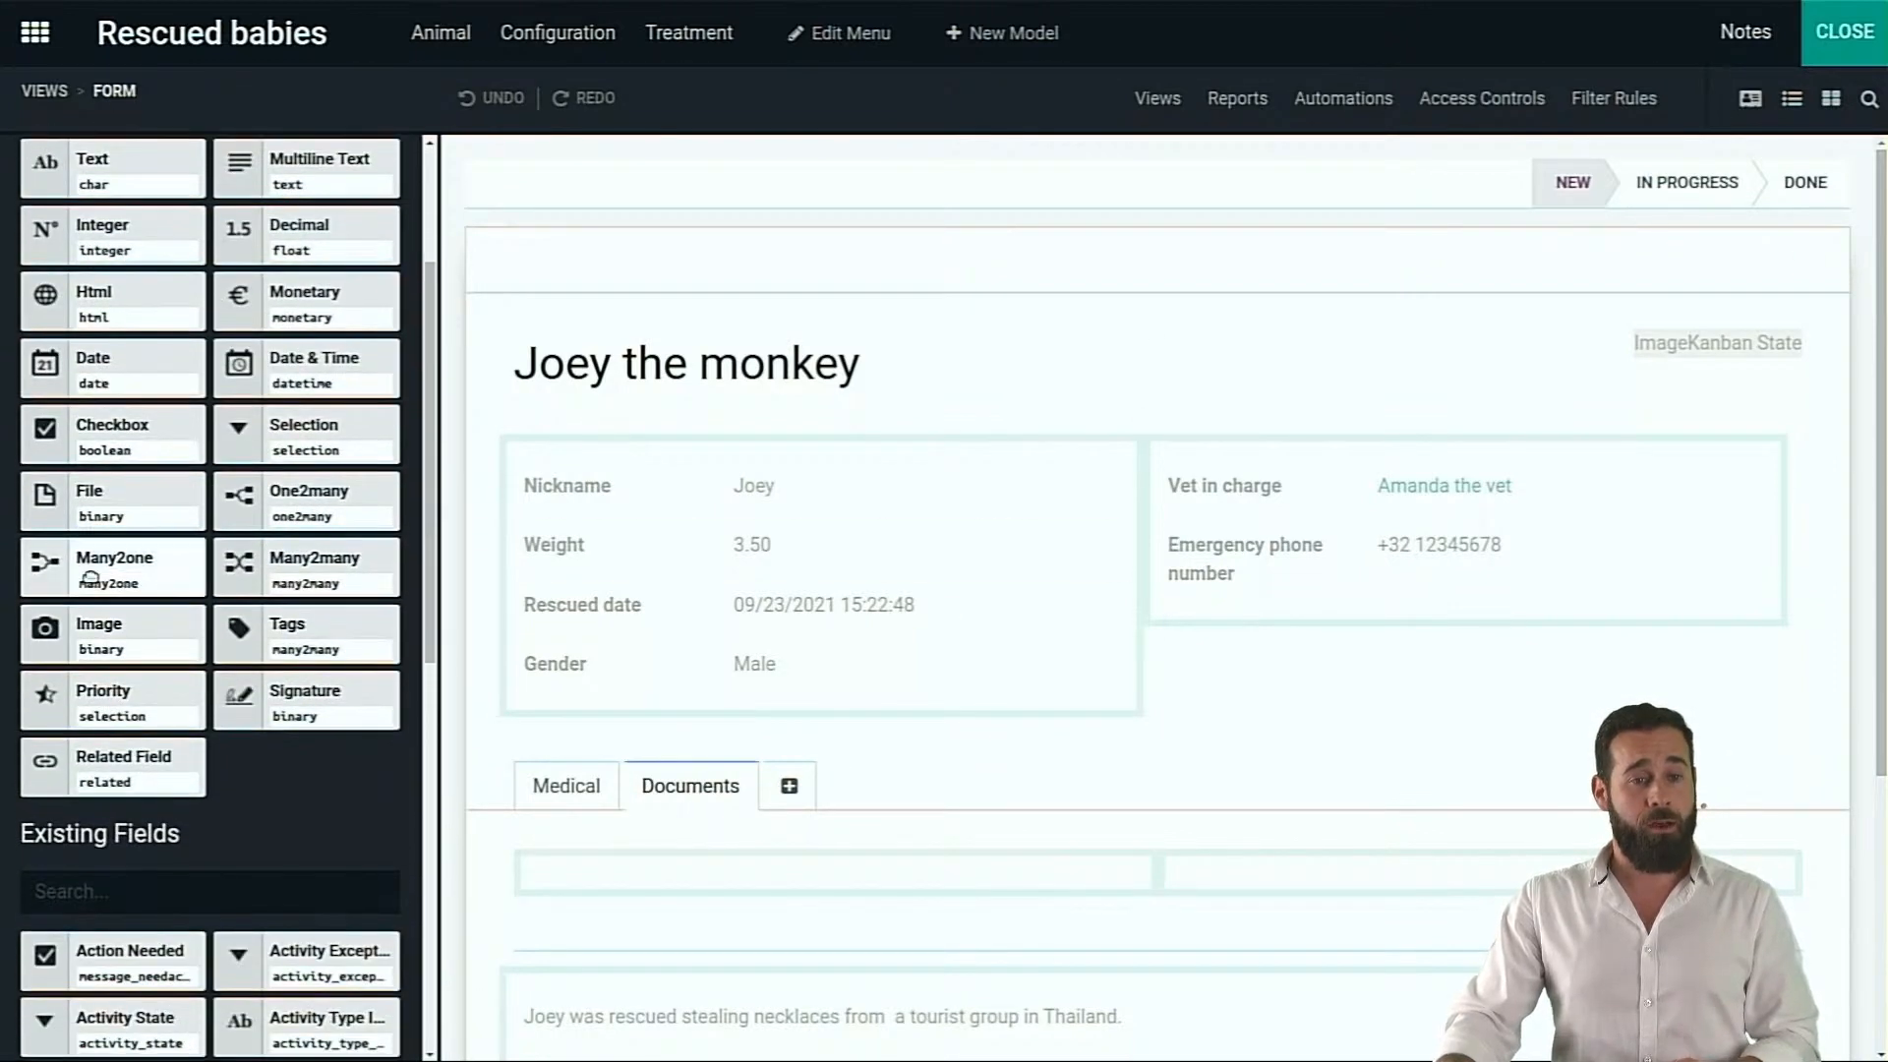
pyautogui.moveTo(103, 492); pyautogui.dragTo(688, 875)
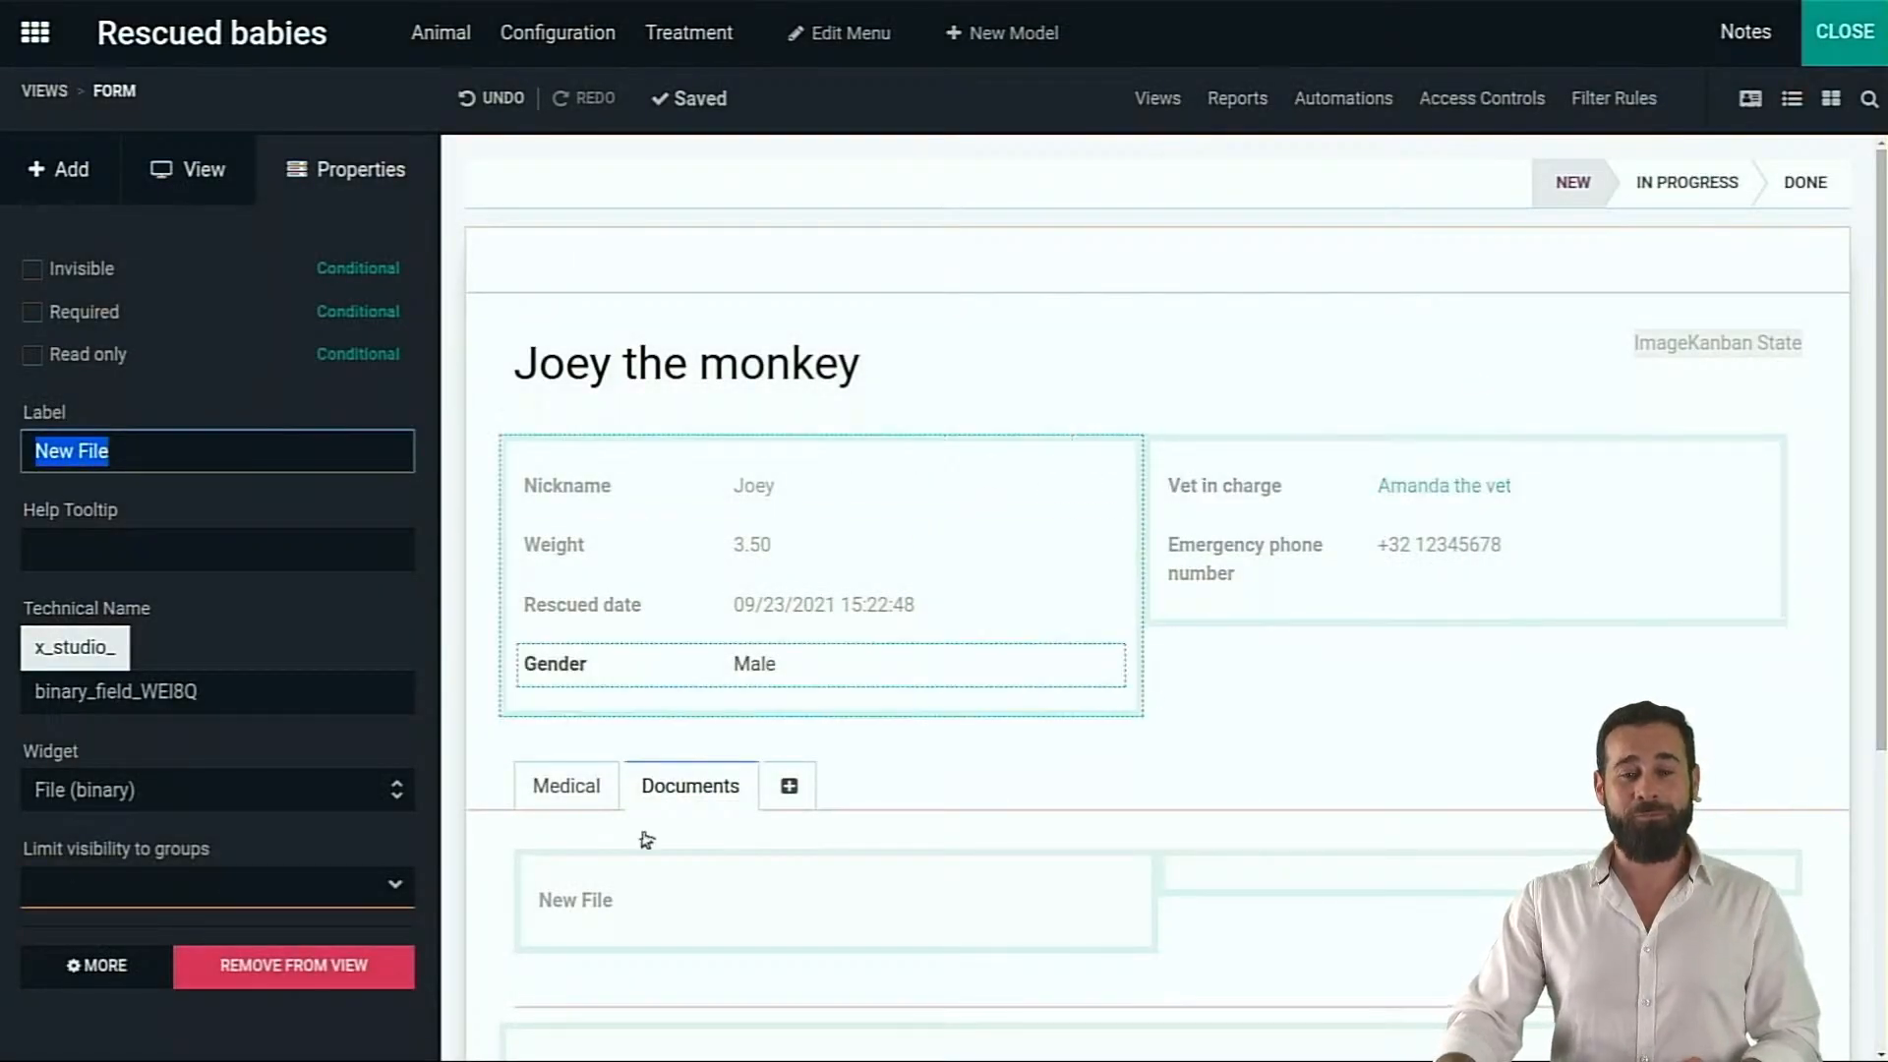
# Set the widget of the new file field to PDF Viewer (pdf_viewer)
pyautogui.click(620, 902)
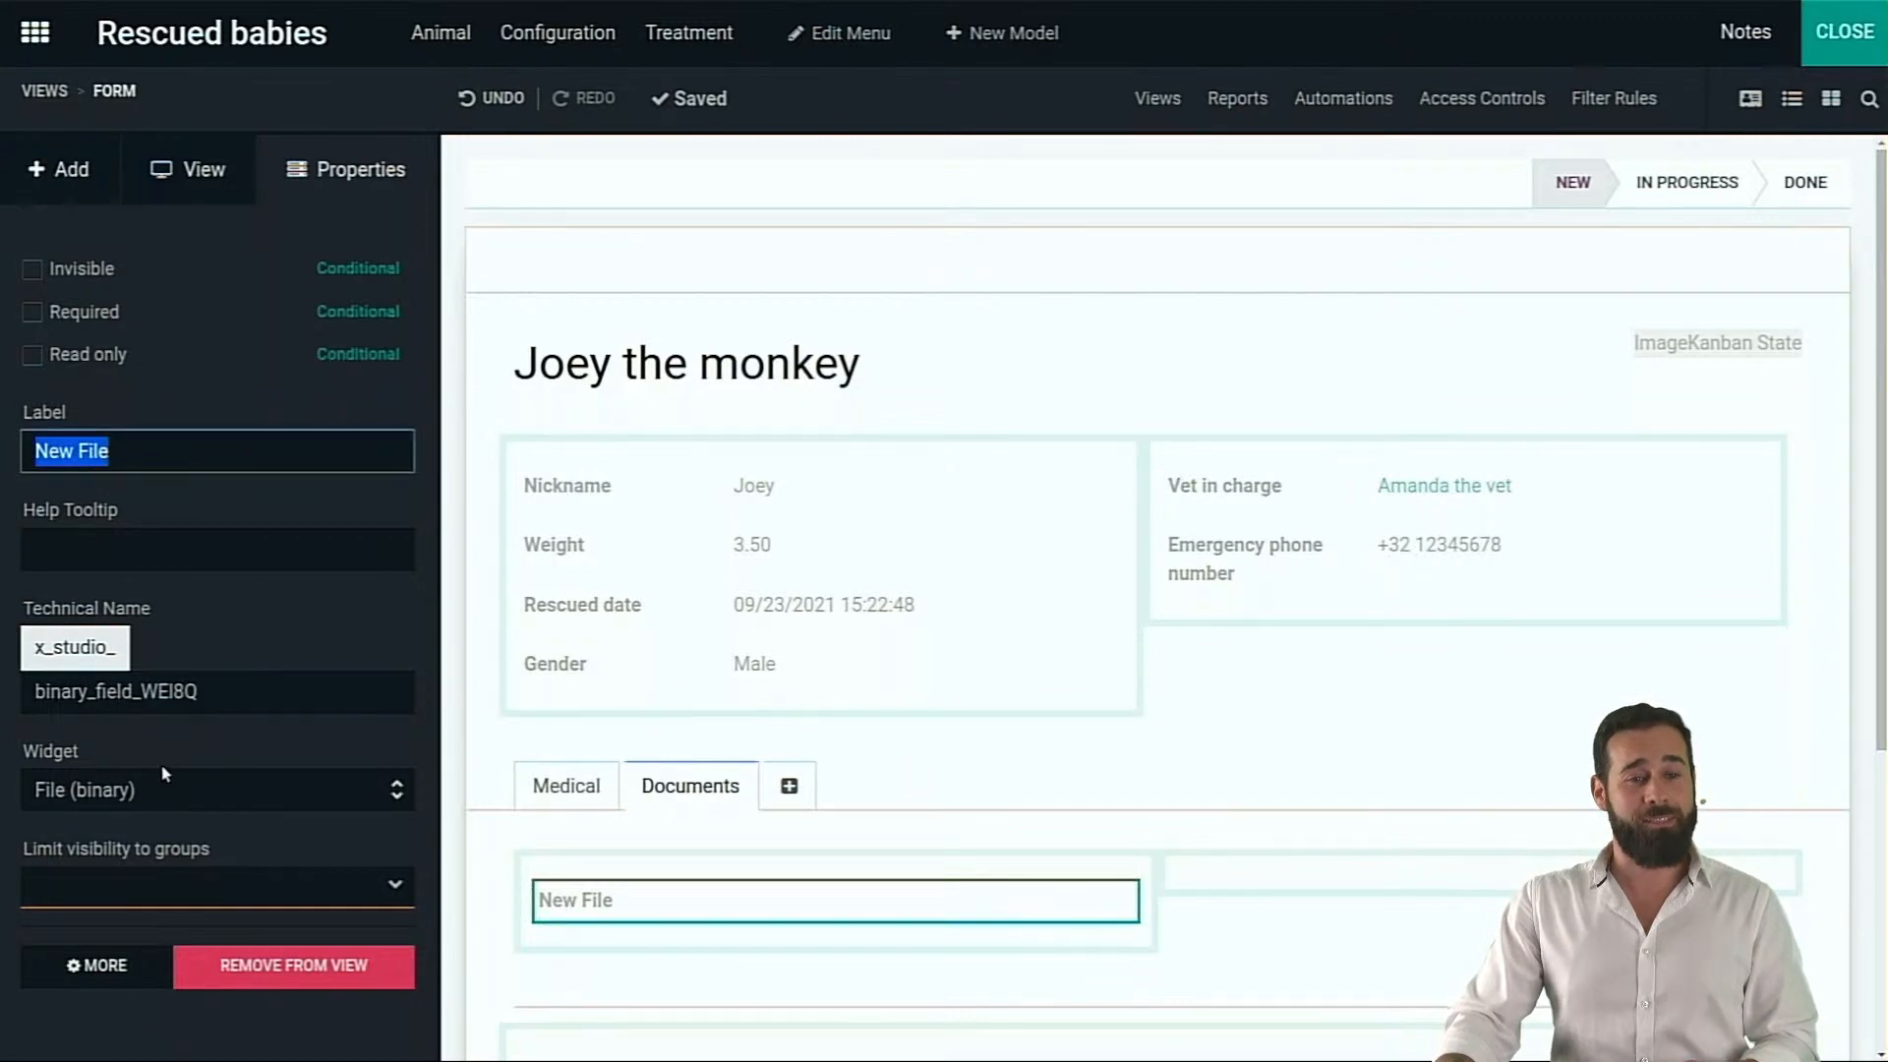
pyautogui.click(118, 791)
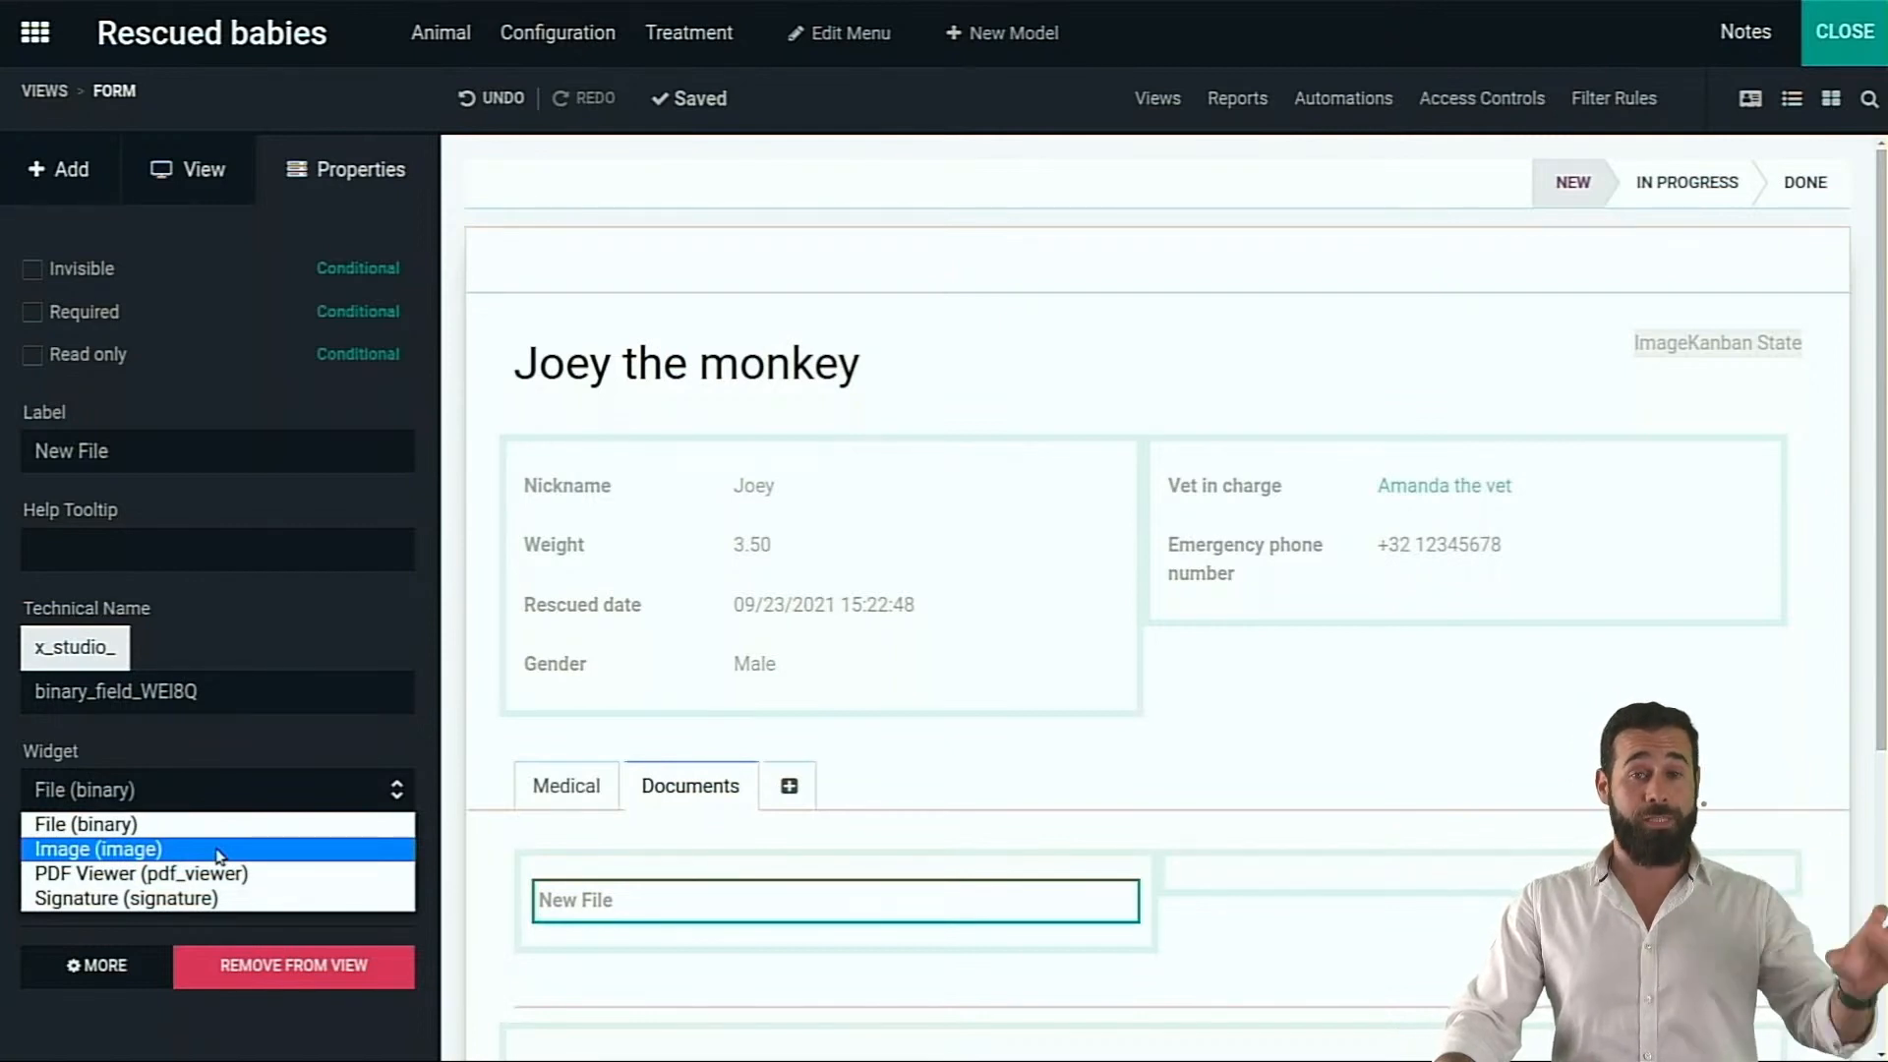
pyautogui.click(152, 878)
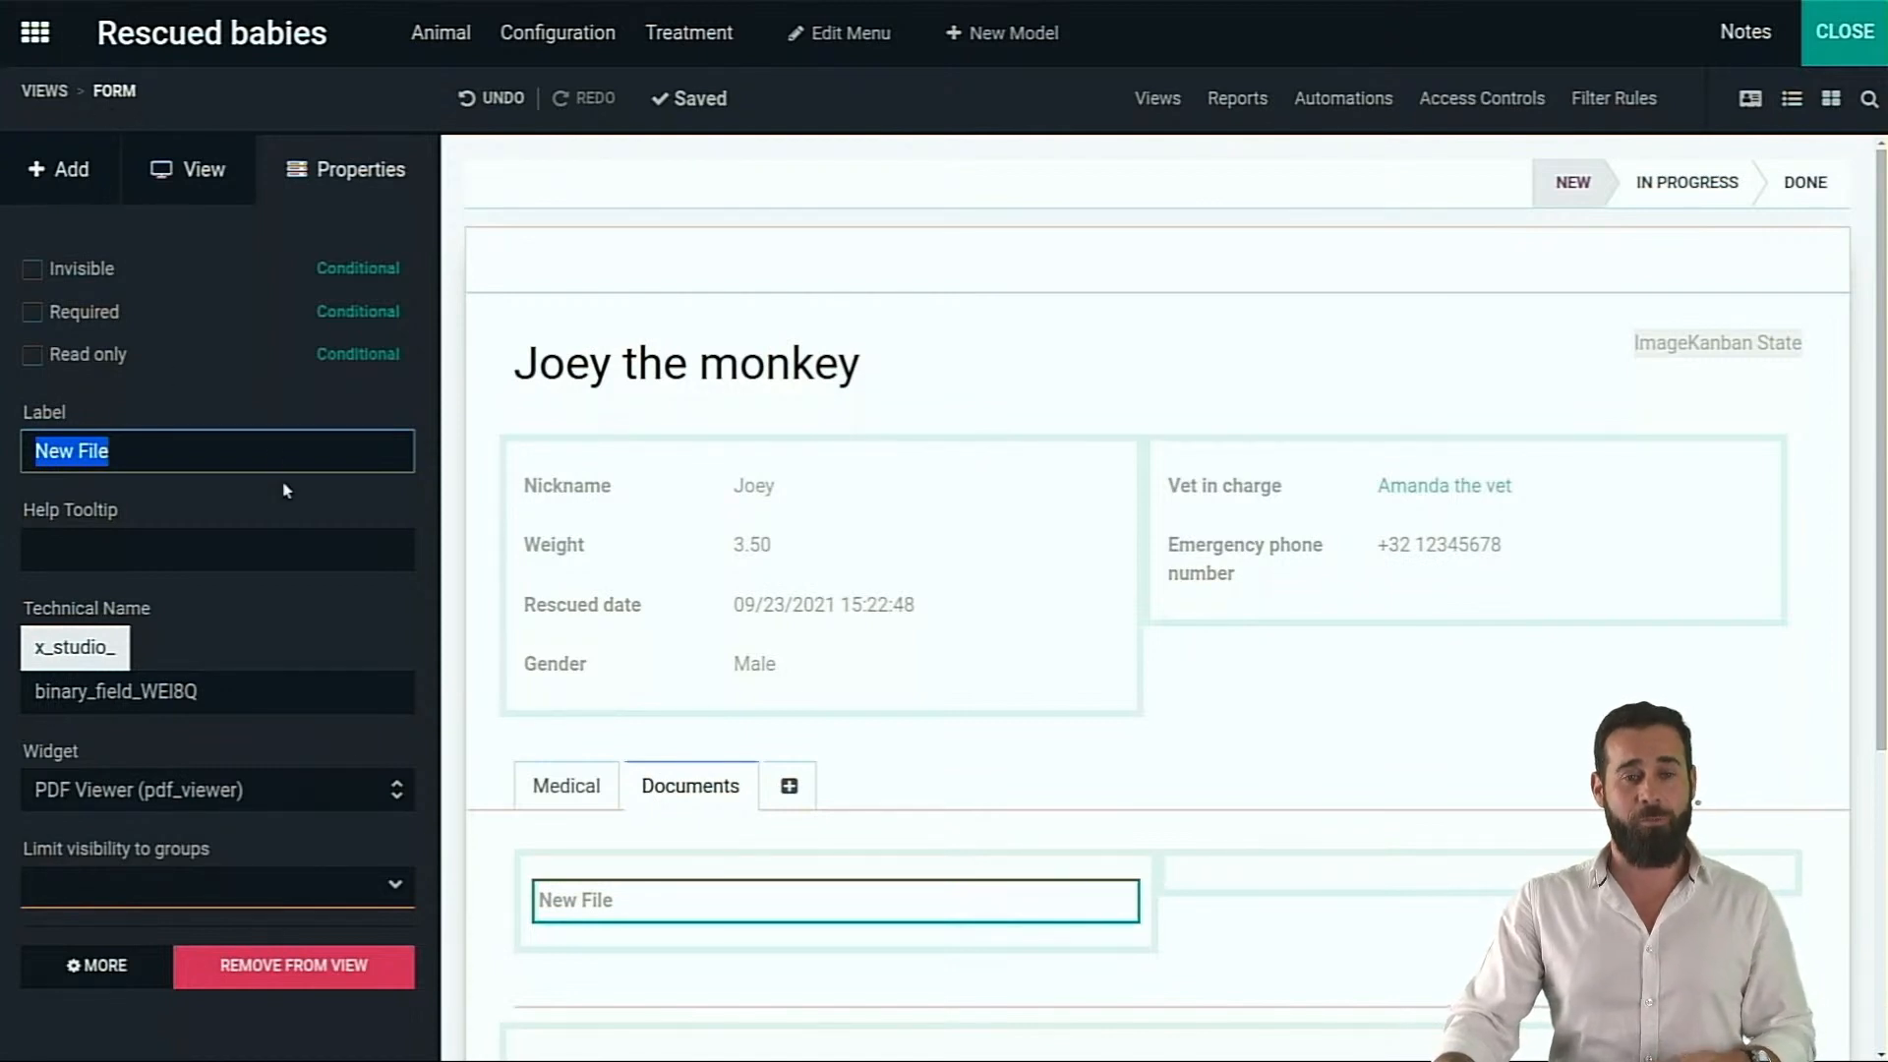
# Rename the label of the new file field to "PDF passport"
pyautogui.click(263, 458)
pyautogui.hotkey('ctrl', 'shift', 'Left')
pyautogui.hotkey('ctrl', 'shift', 'Left')
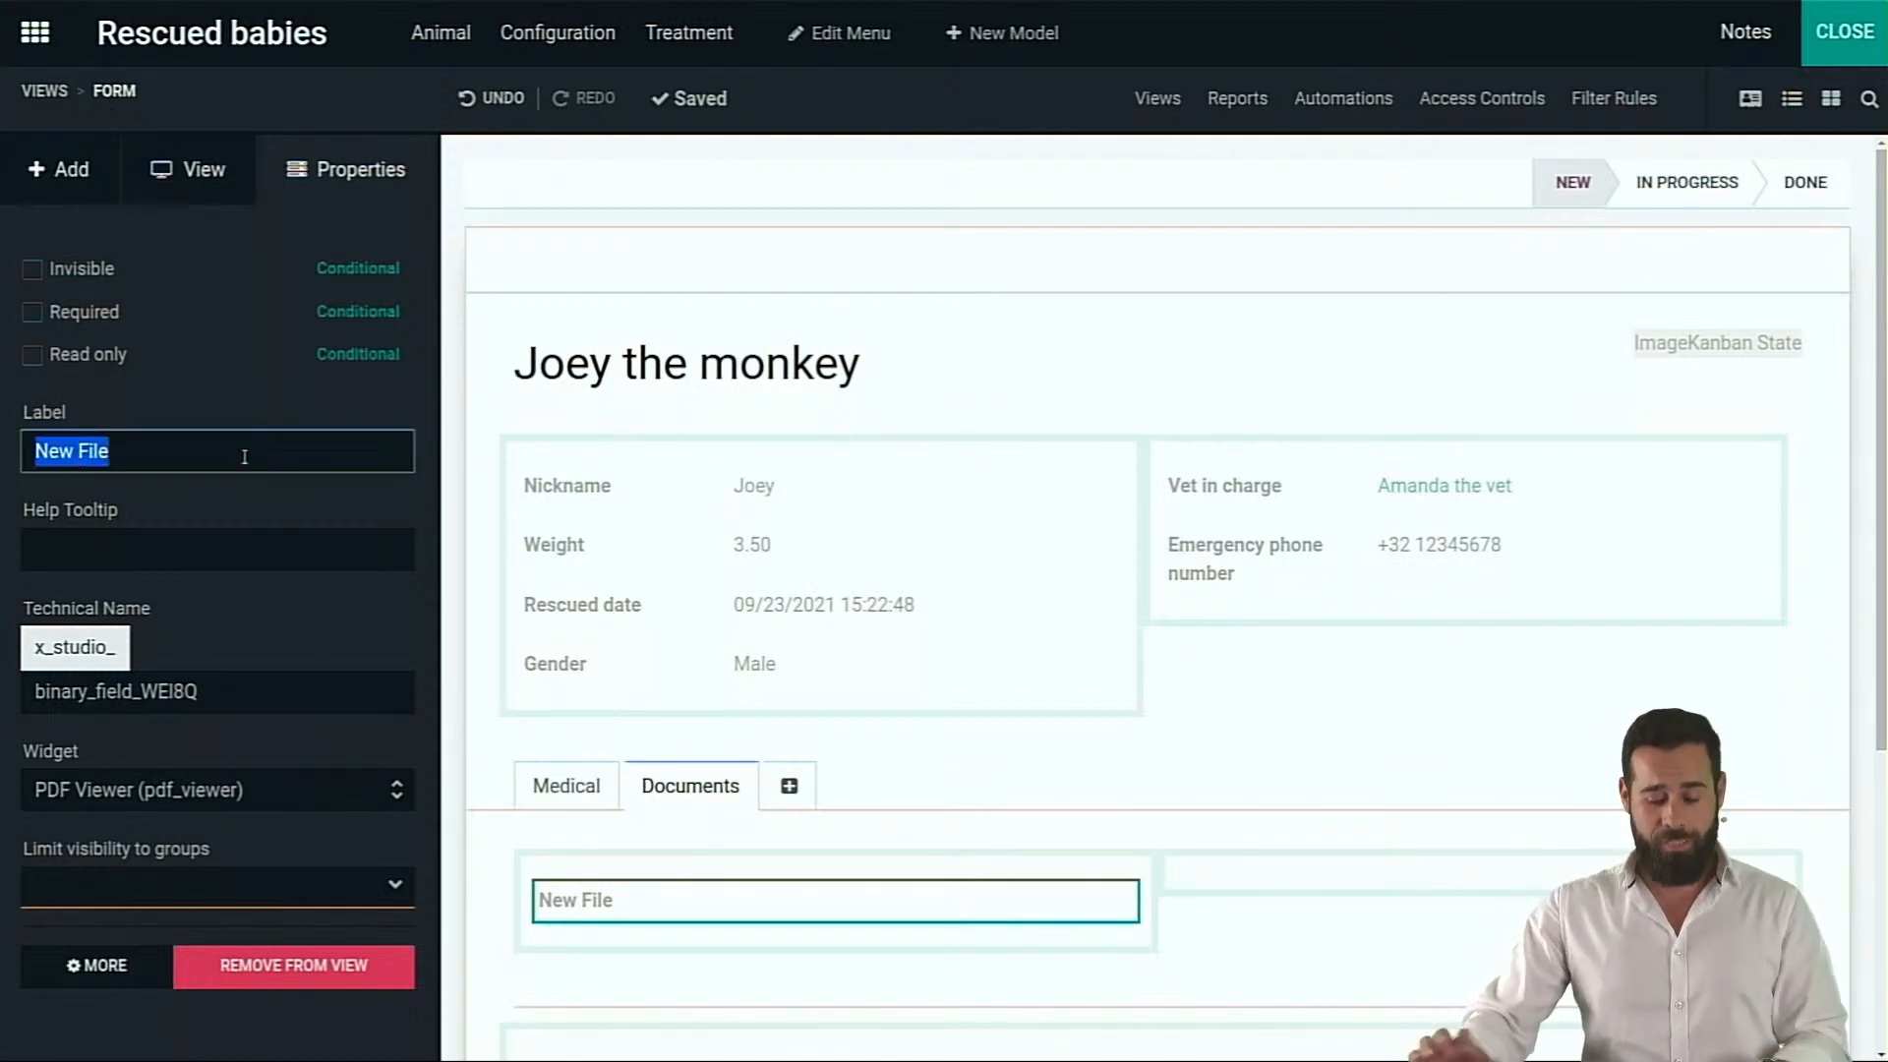
pyautogui.write('PDF passport')
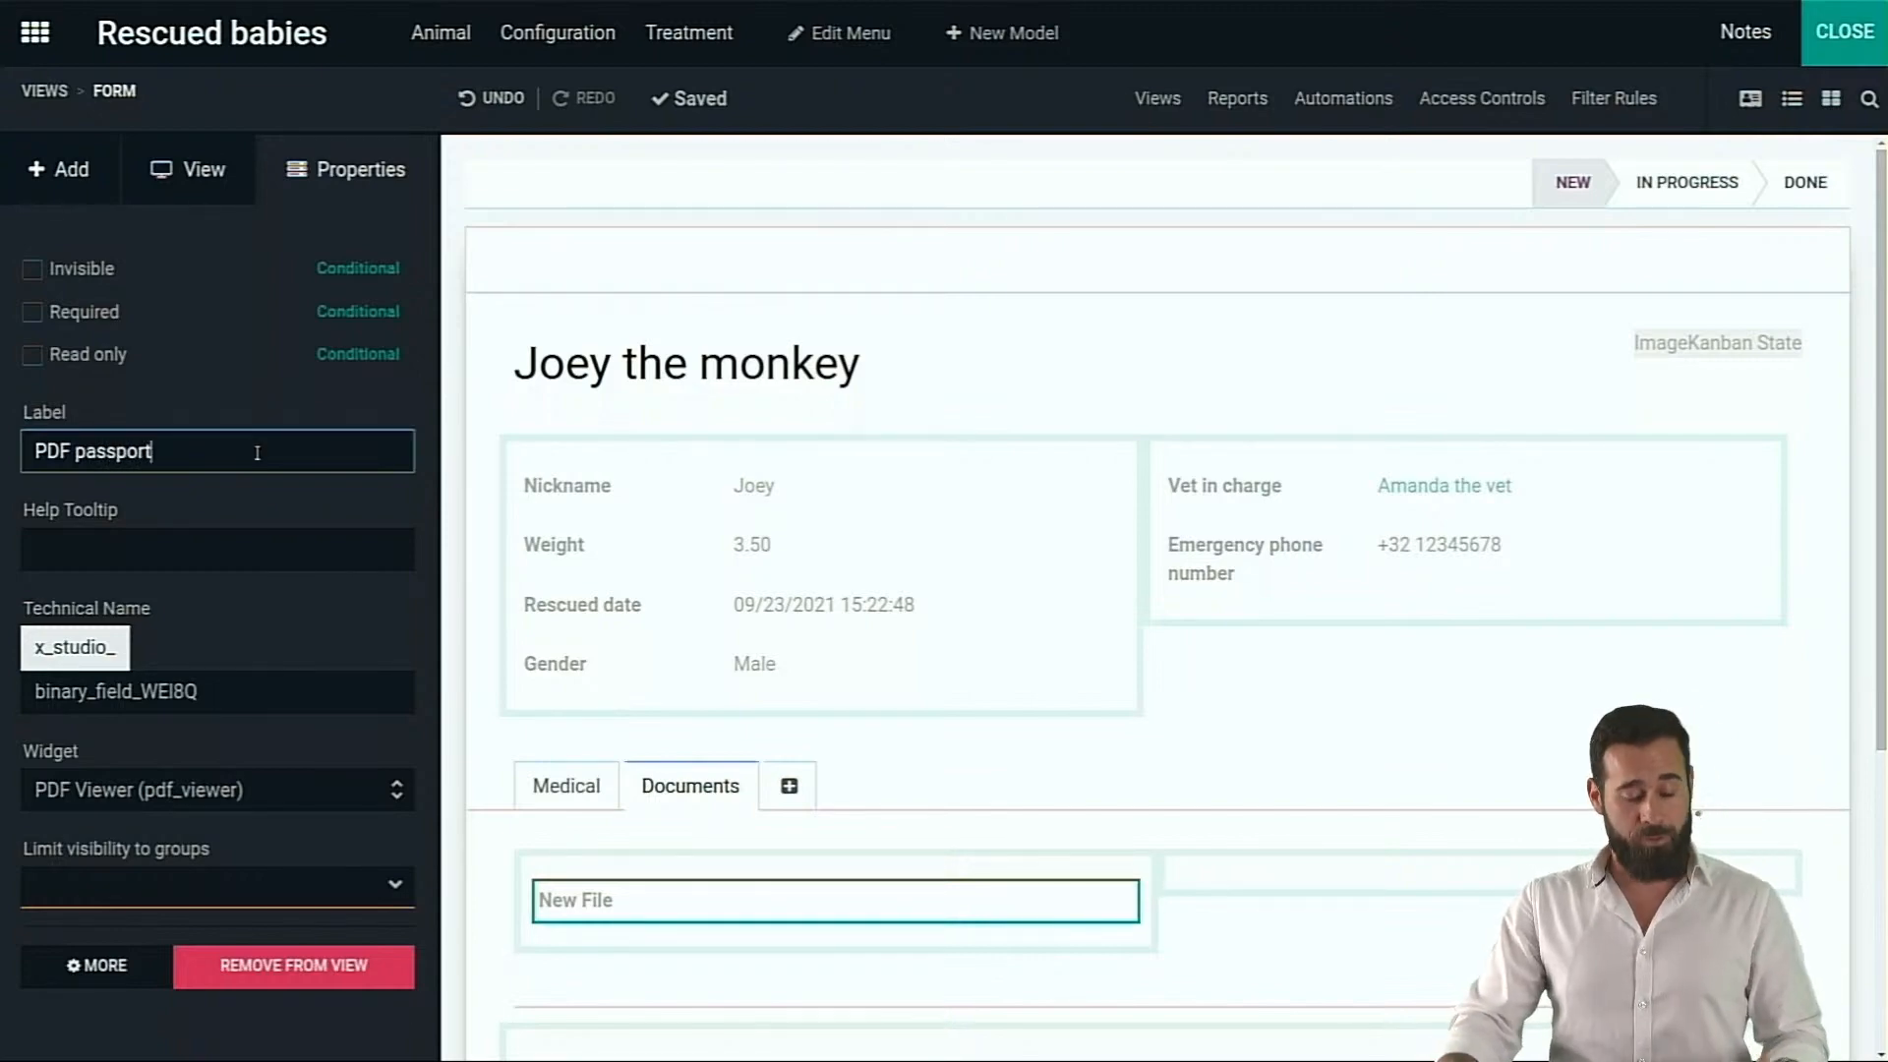
pyautogui.click(1109, 880)
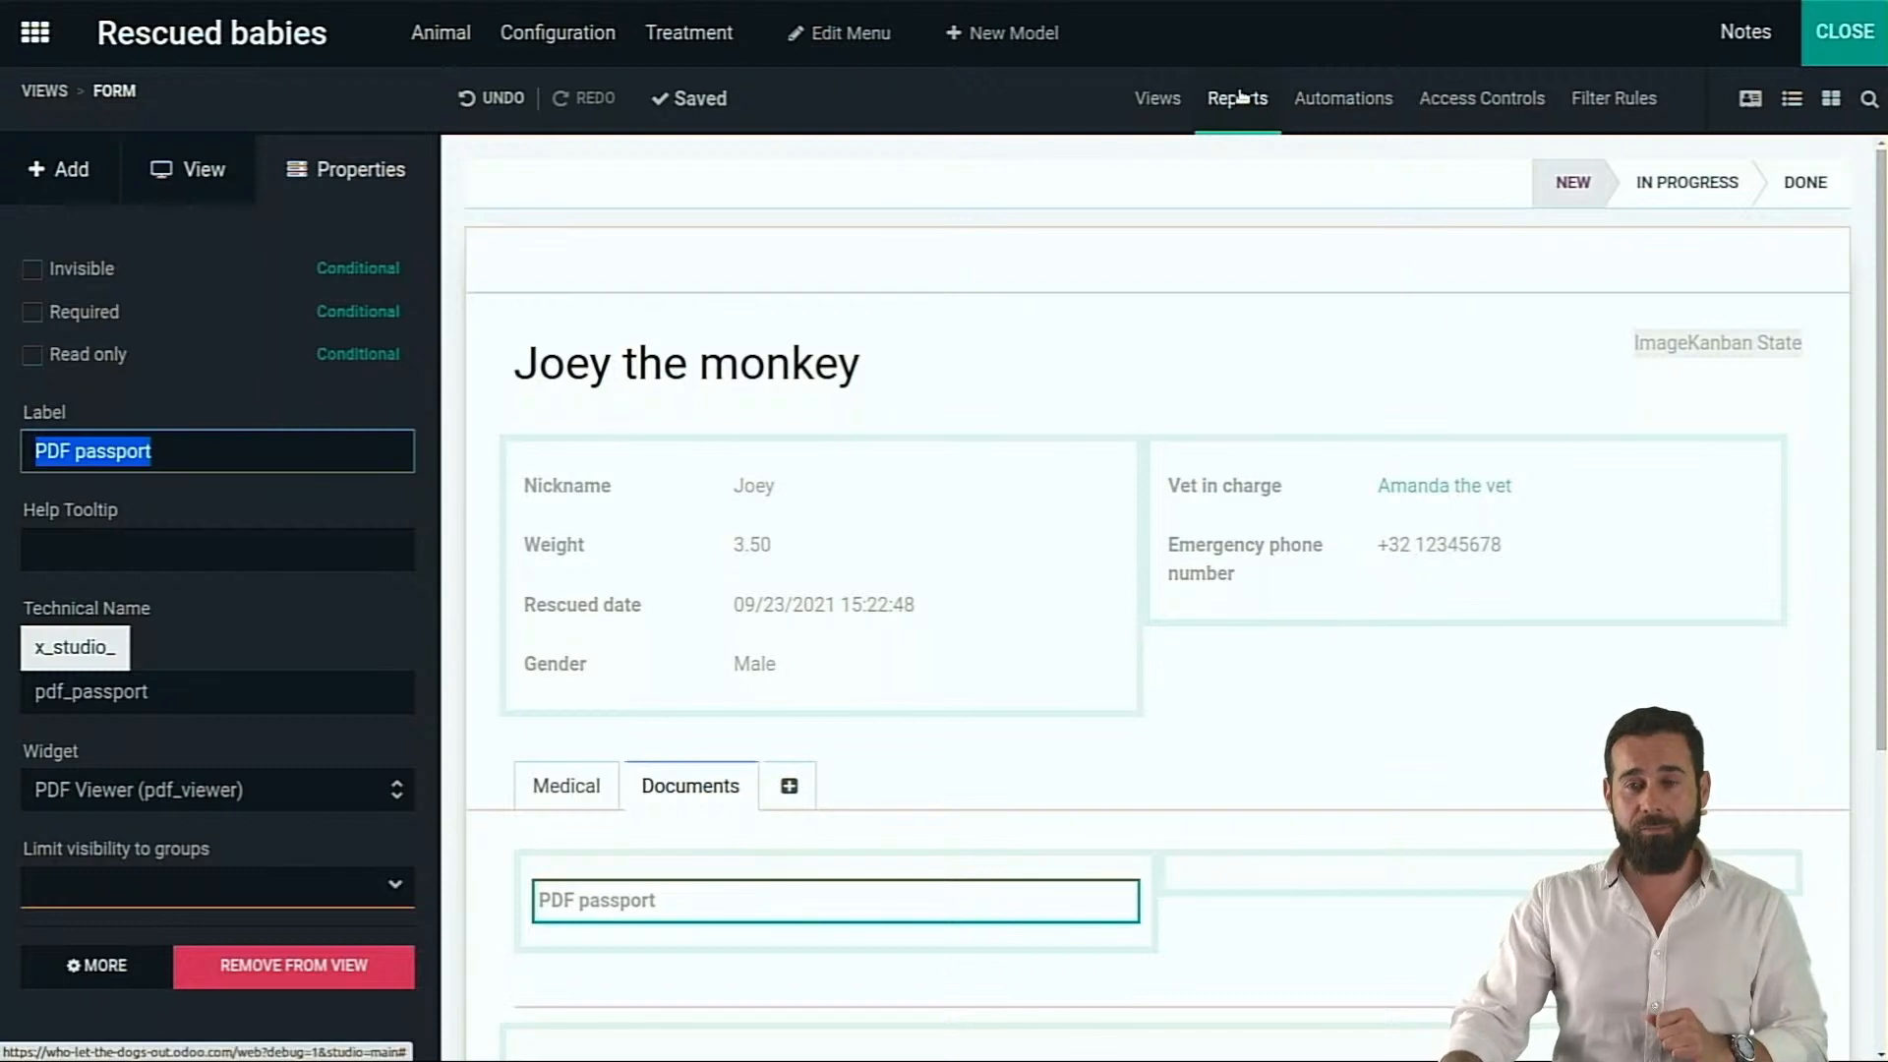
# Create a new report of type External, with business header and footer, for the Animal model
pyautogui.click(1239, 98)
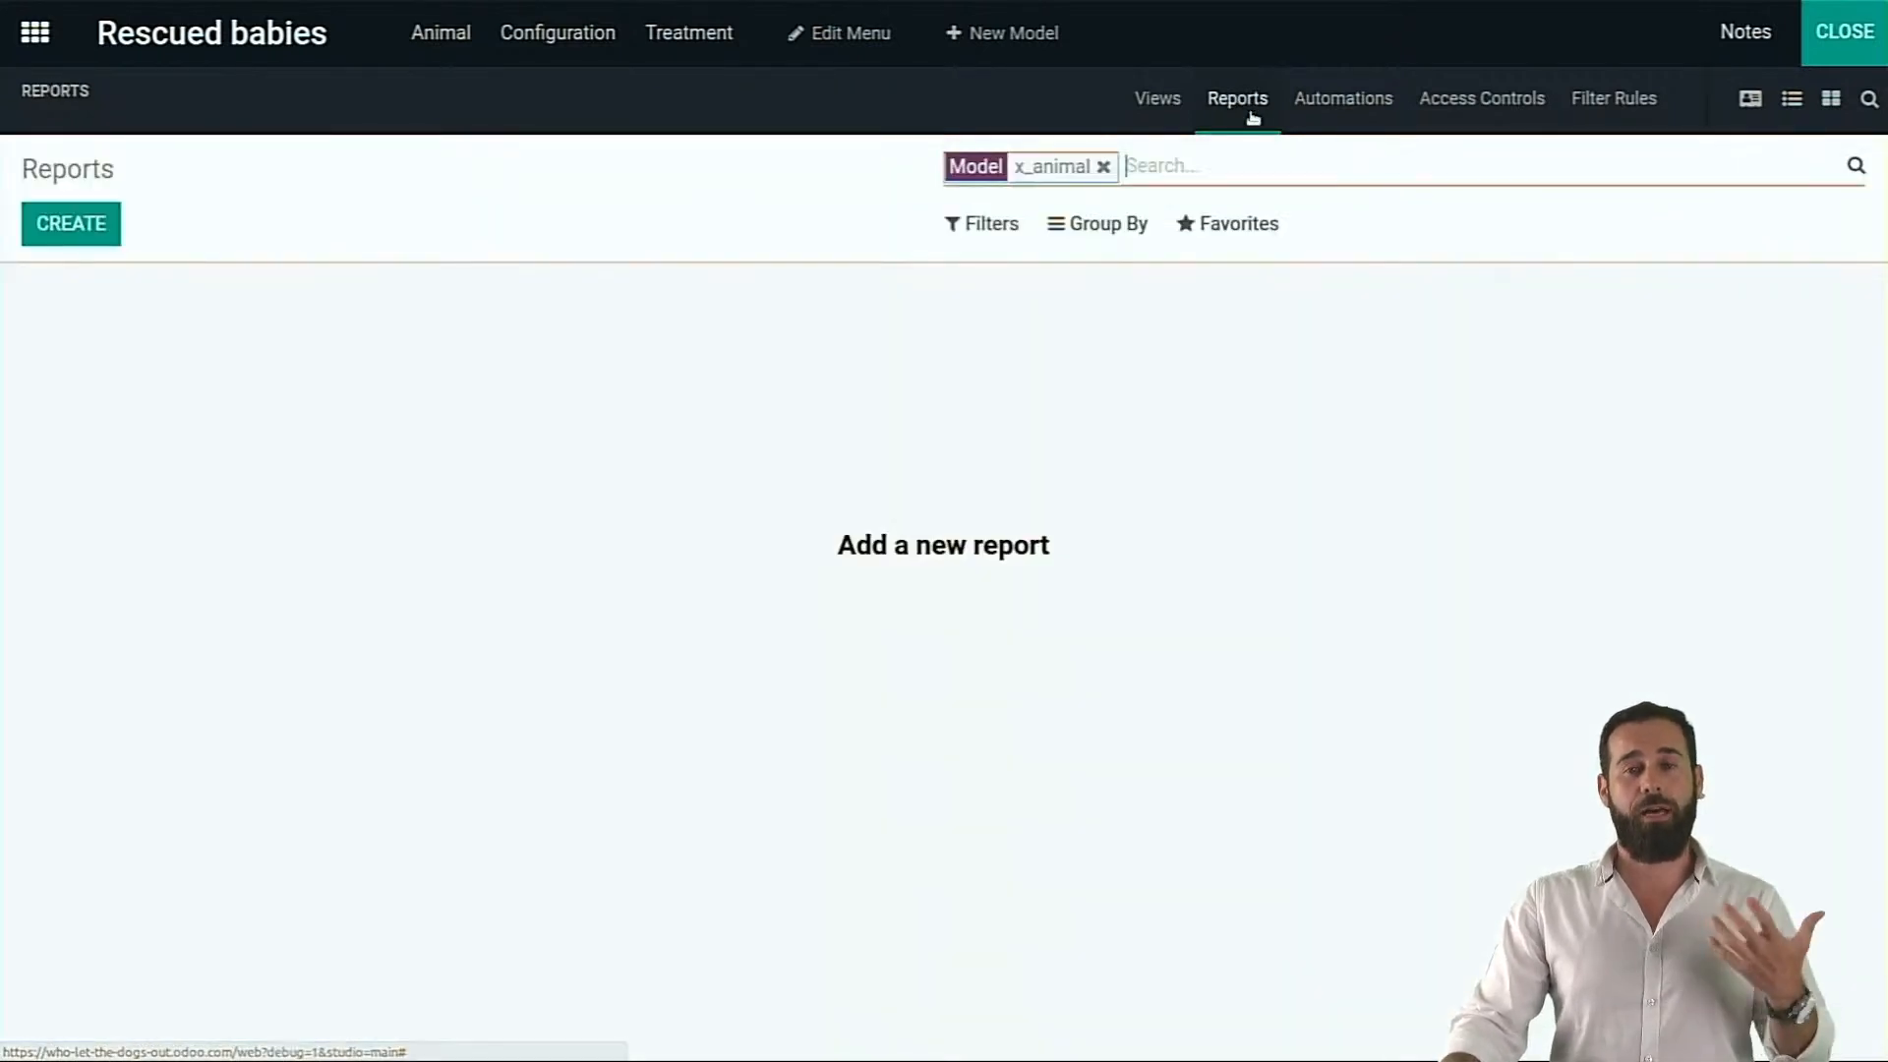
pyautogui.click(71, 224)
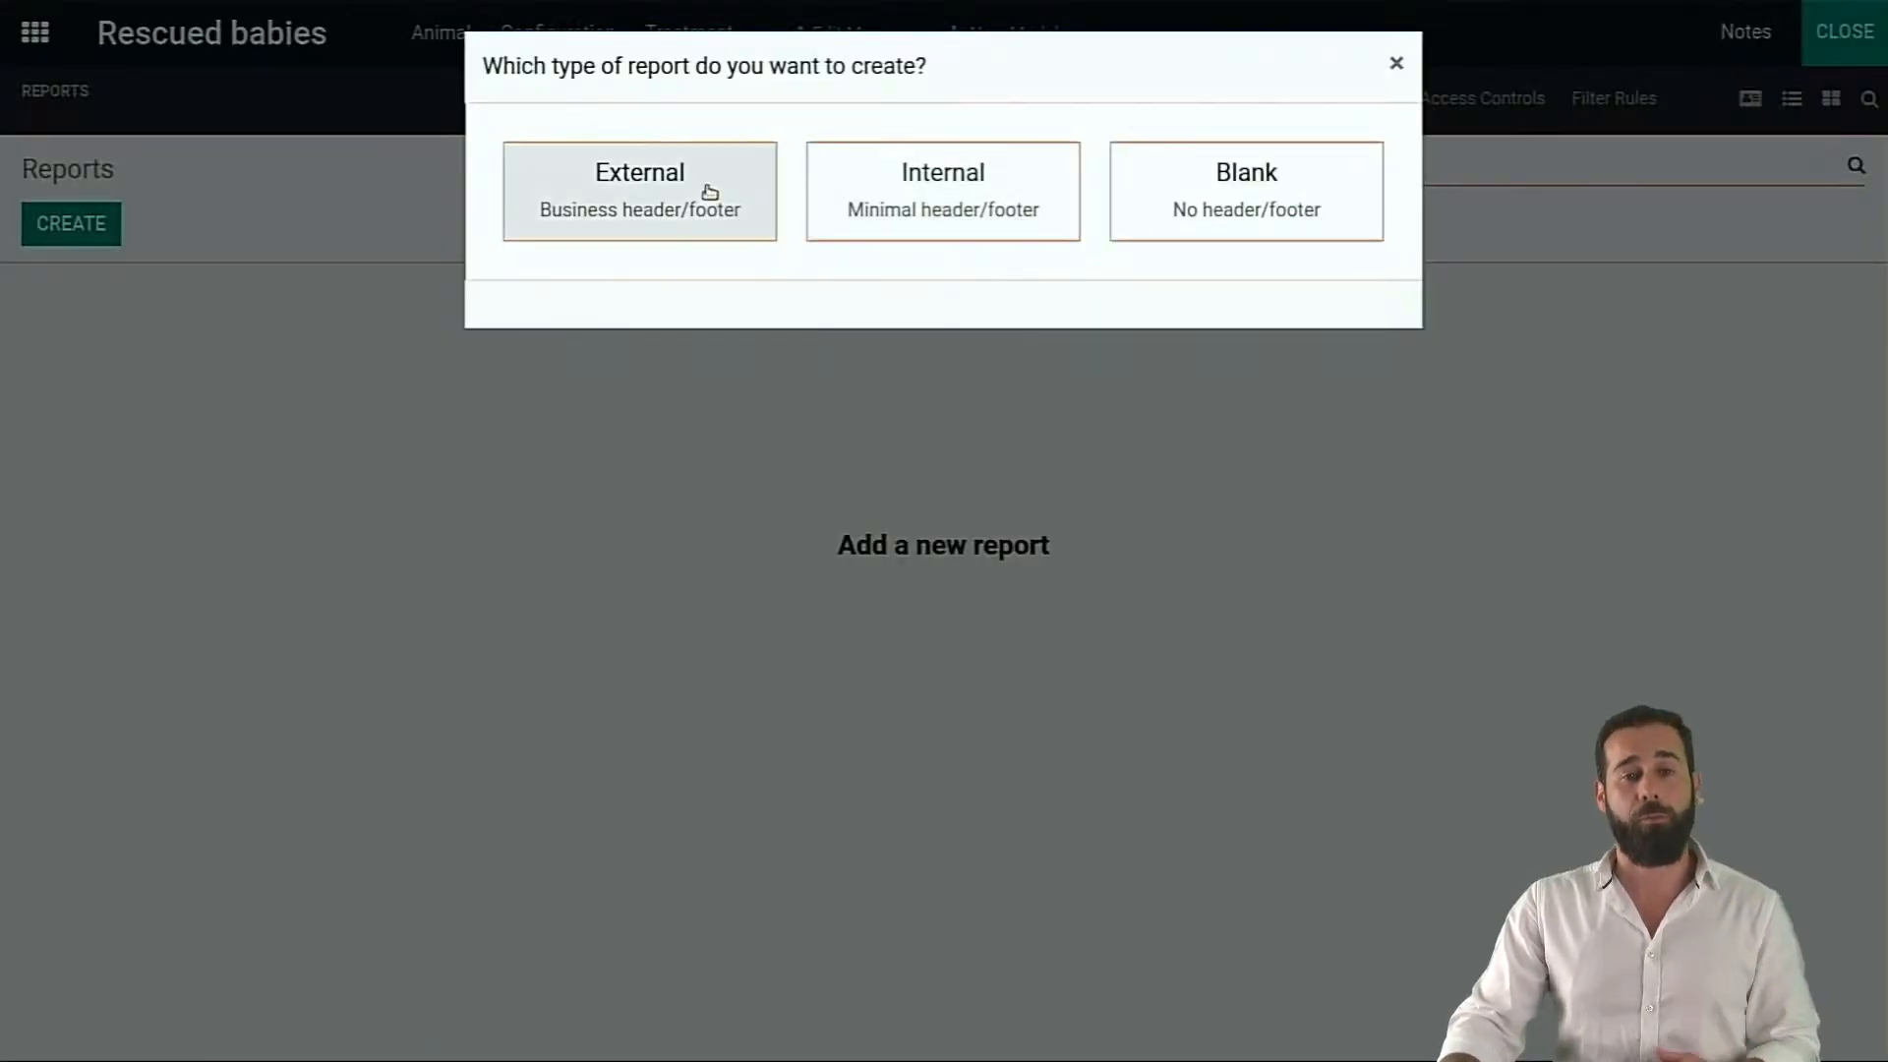
pyautogui.click(671, 196)
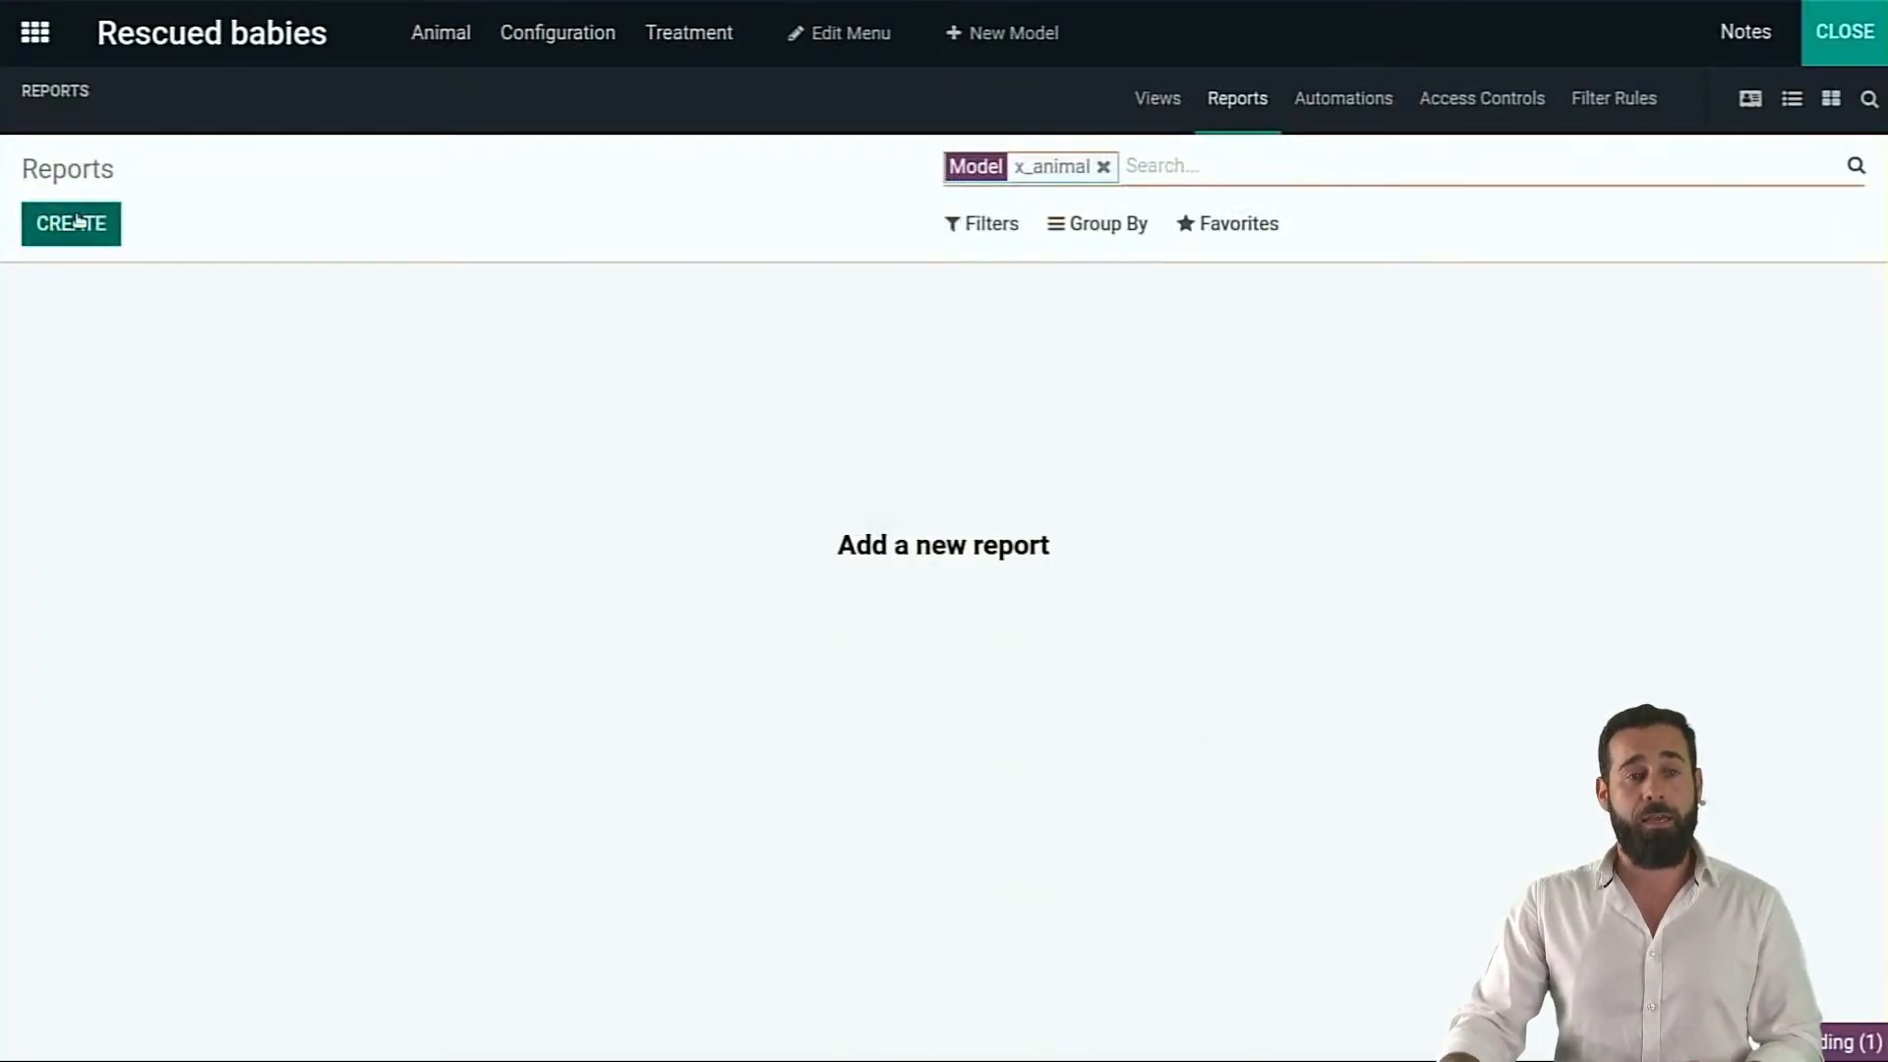
# Add a Field & Label block to the report's first column, linked to the animal's Nickname field
pyautogui.moveTo(384, 352); pyautogui.dragTo(843, 421)
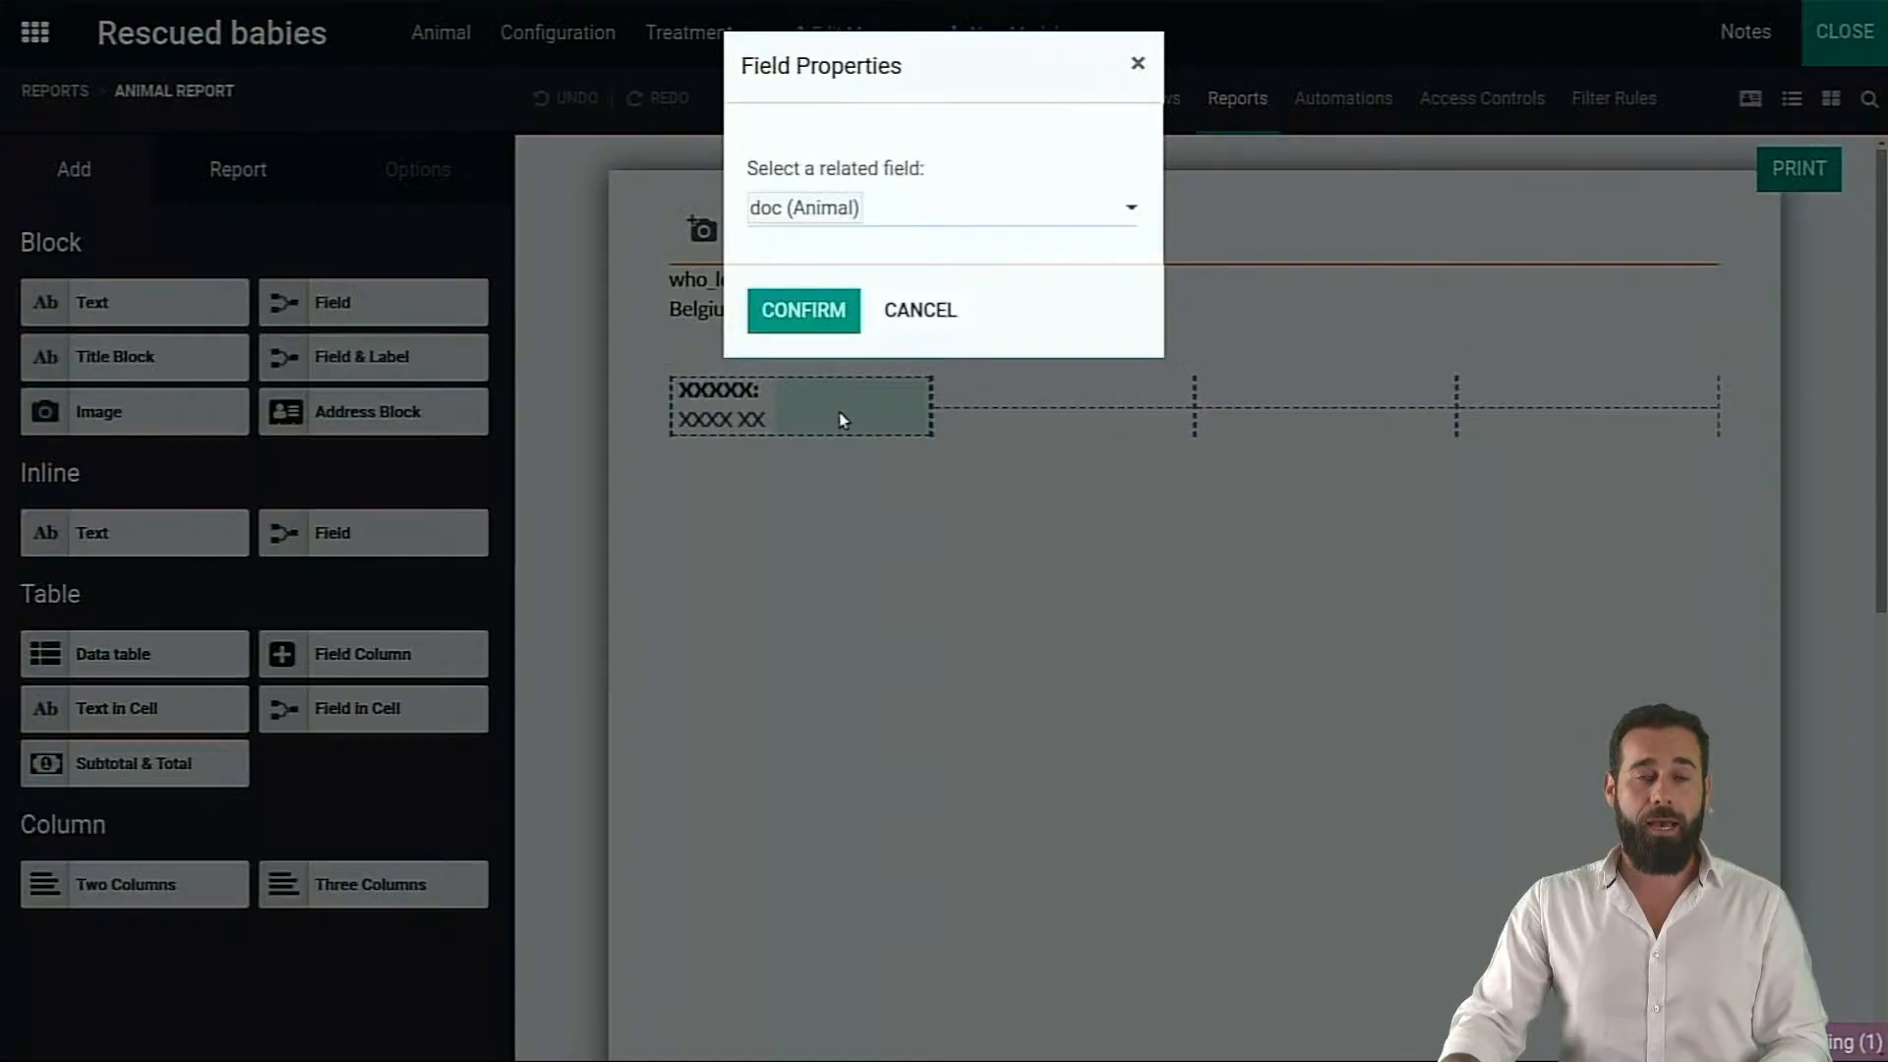
pyautogui.click(880, 216)
pyautogui.write('nick')
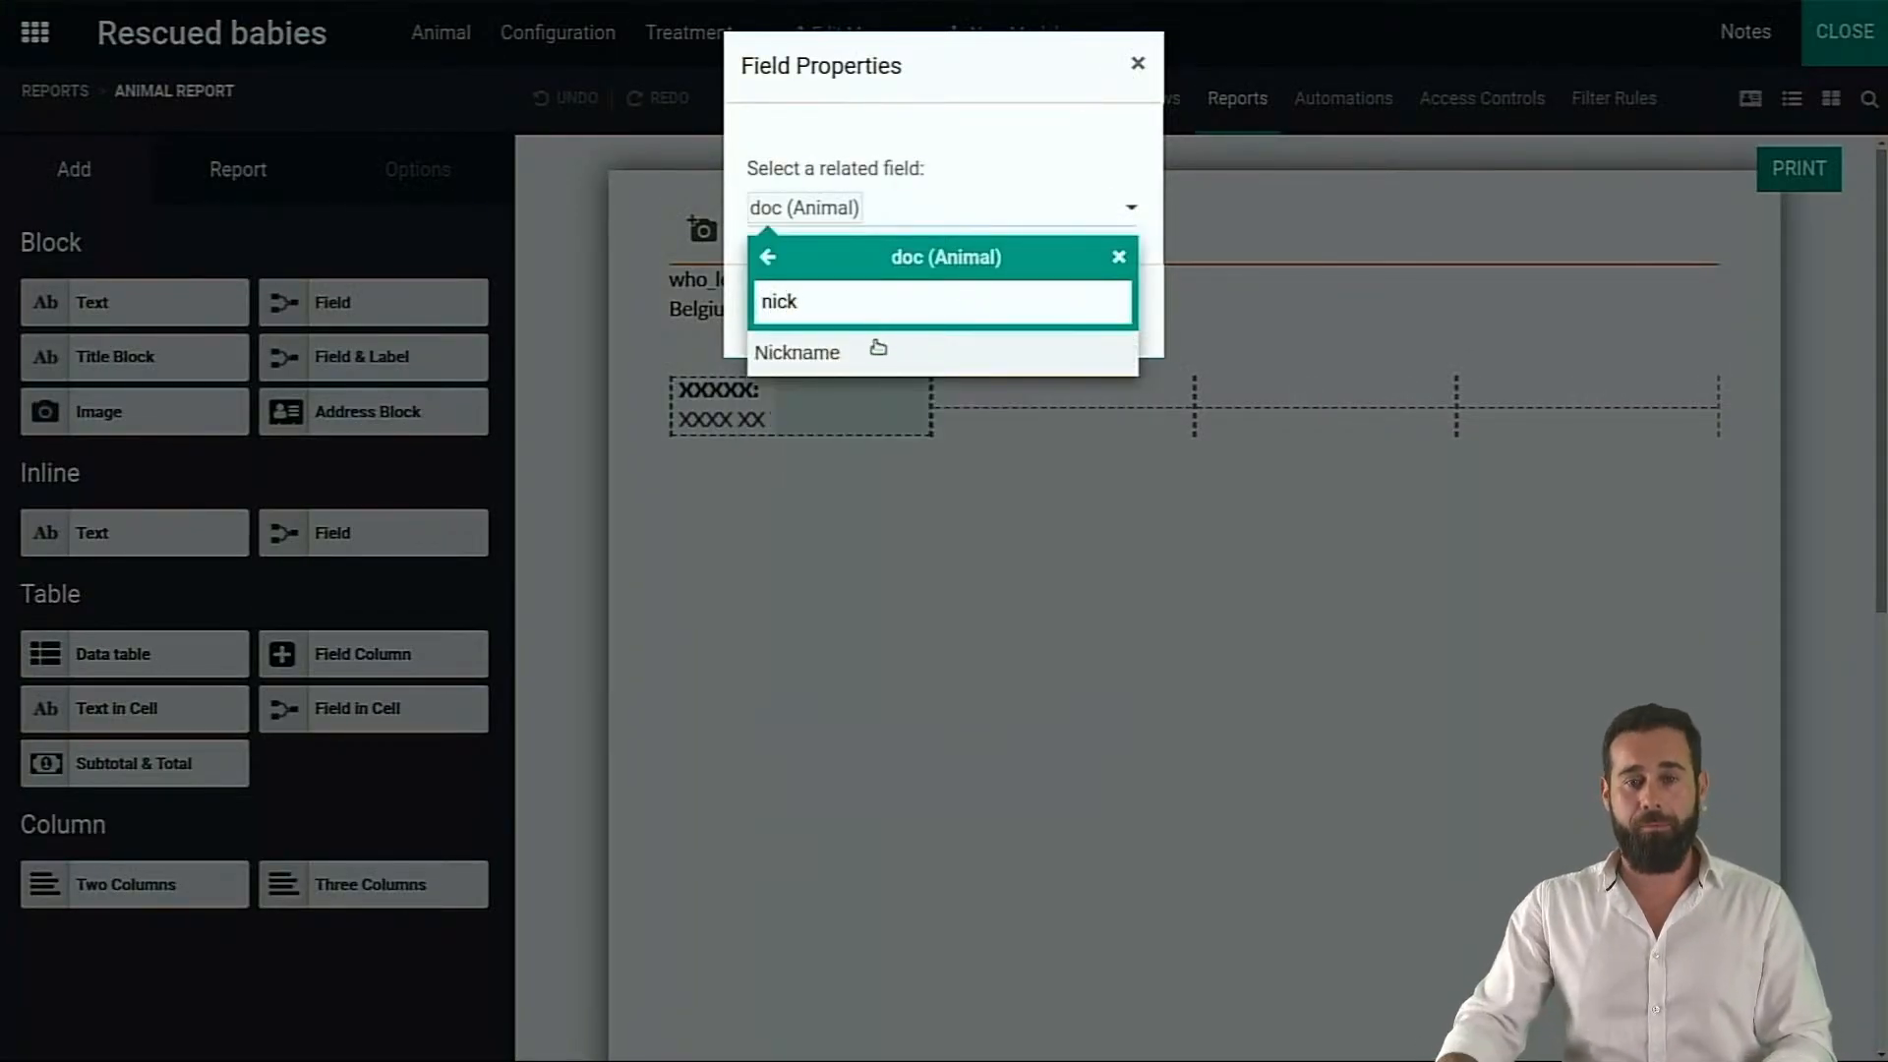
pyautogui.click(873, 347)
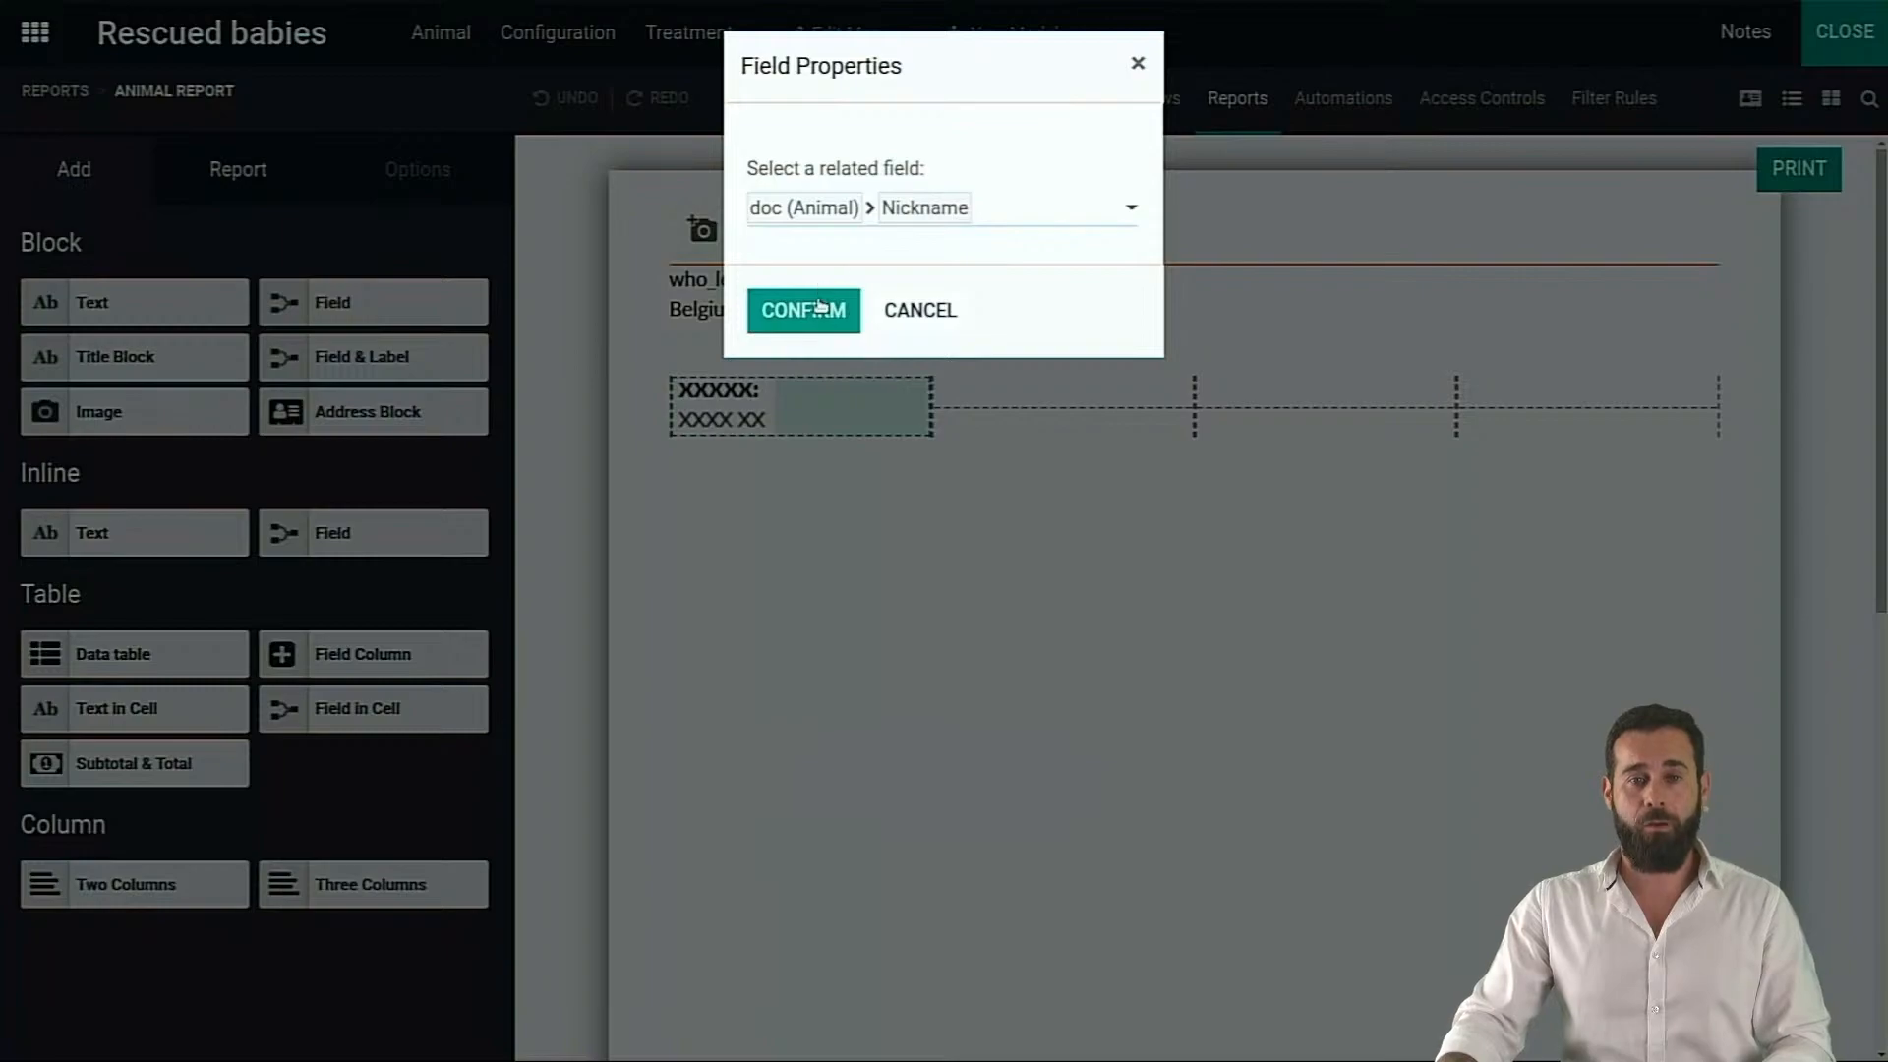
pyautogui.click(821, 305)
# Add a Field block above the Nickname block, linked to the animal's Weight field
pyautogui.moveTo(329, 305); pyautogui.dragTo(1107, 415)
pyautogui.click(858, 204)
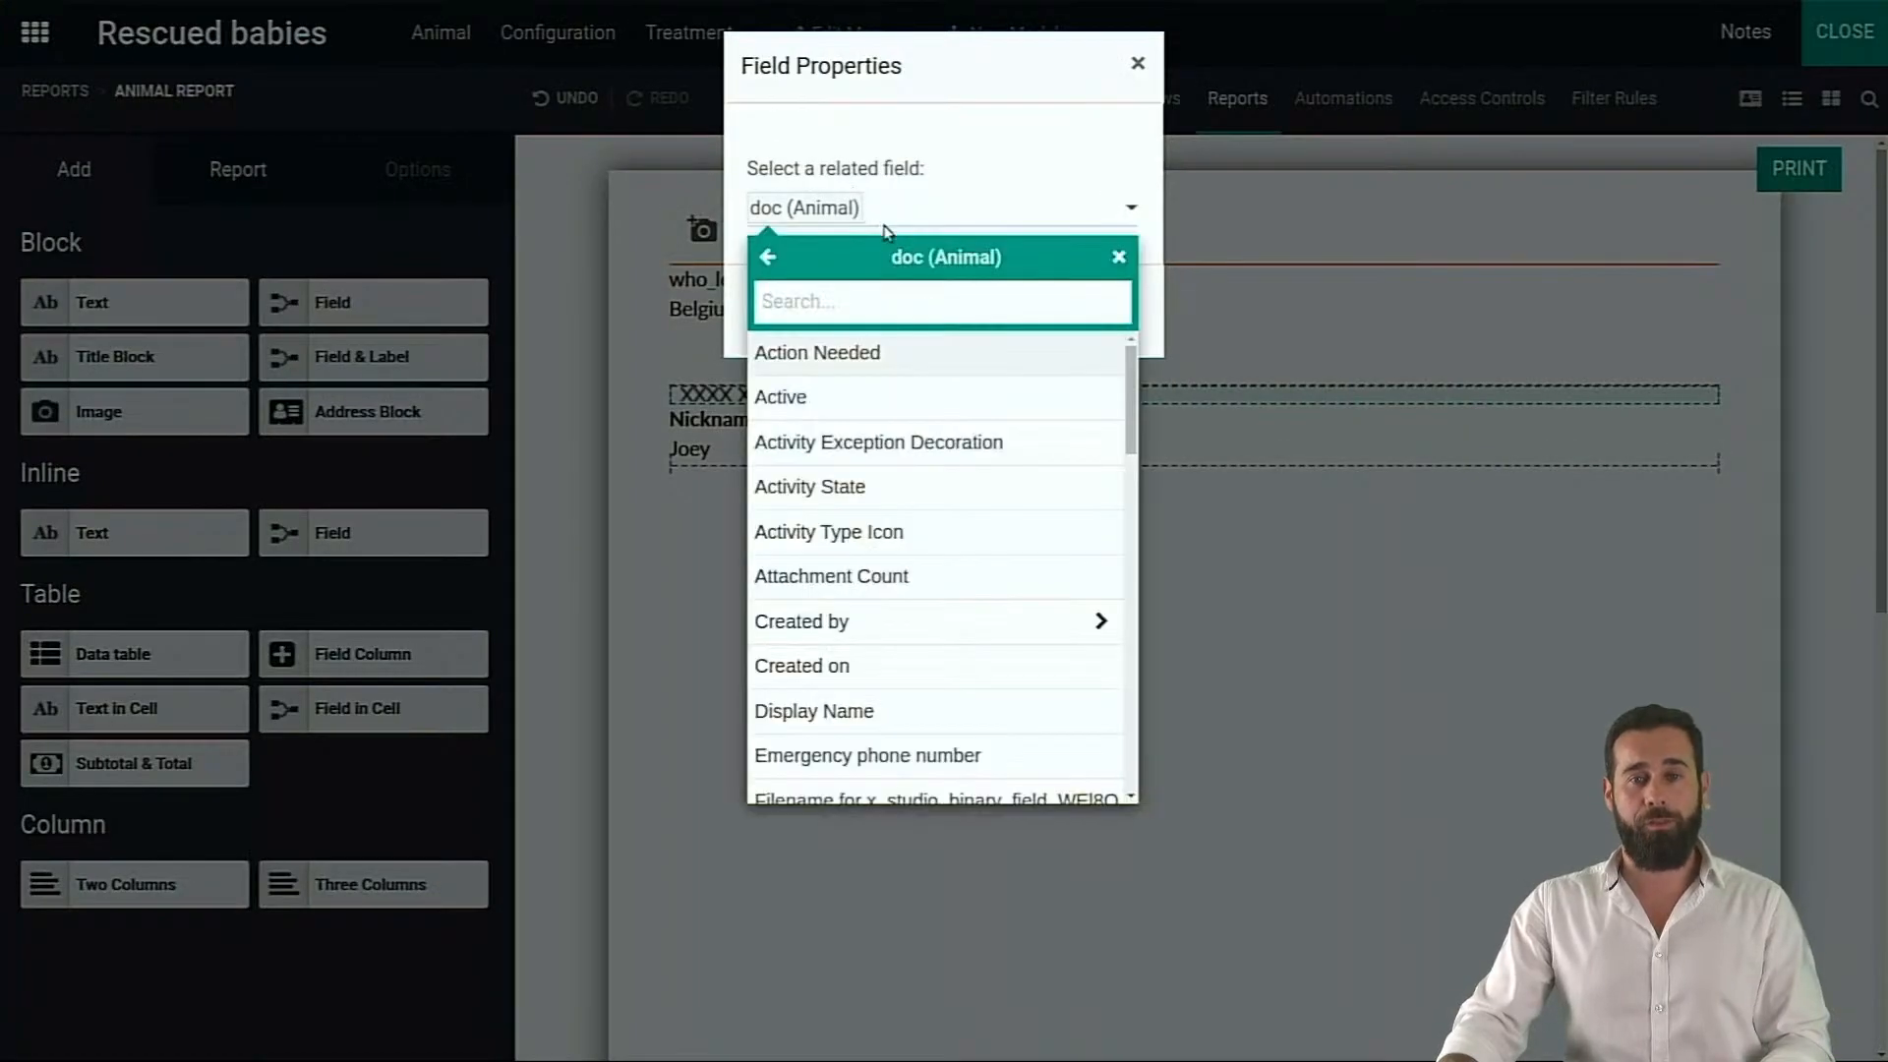
pyautogui.write('weigt')
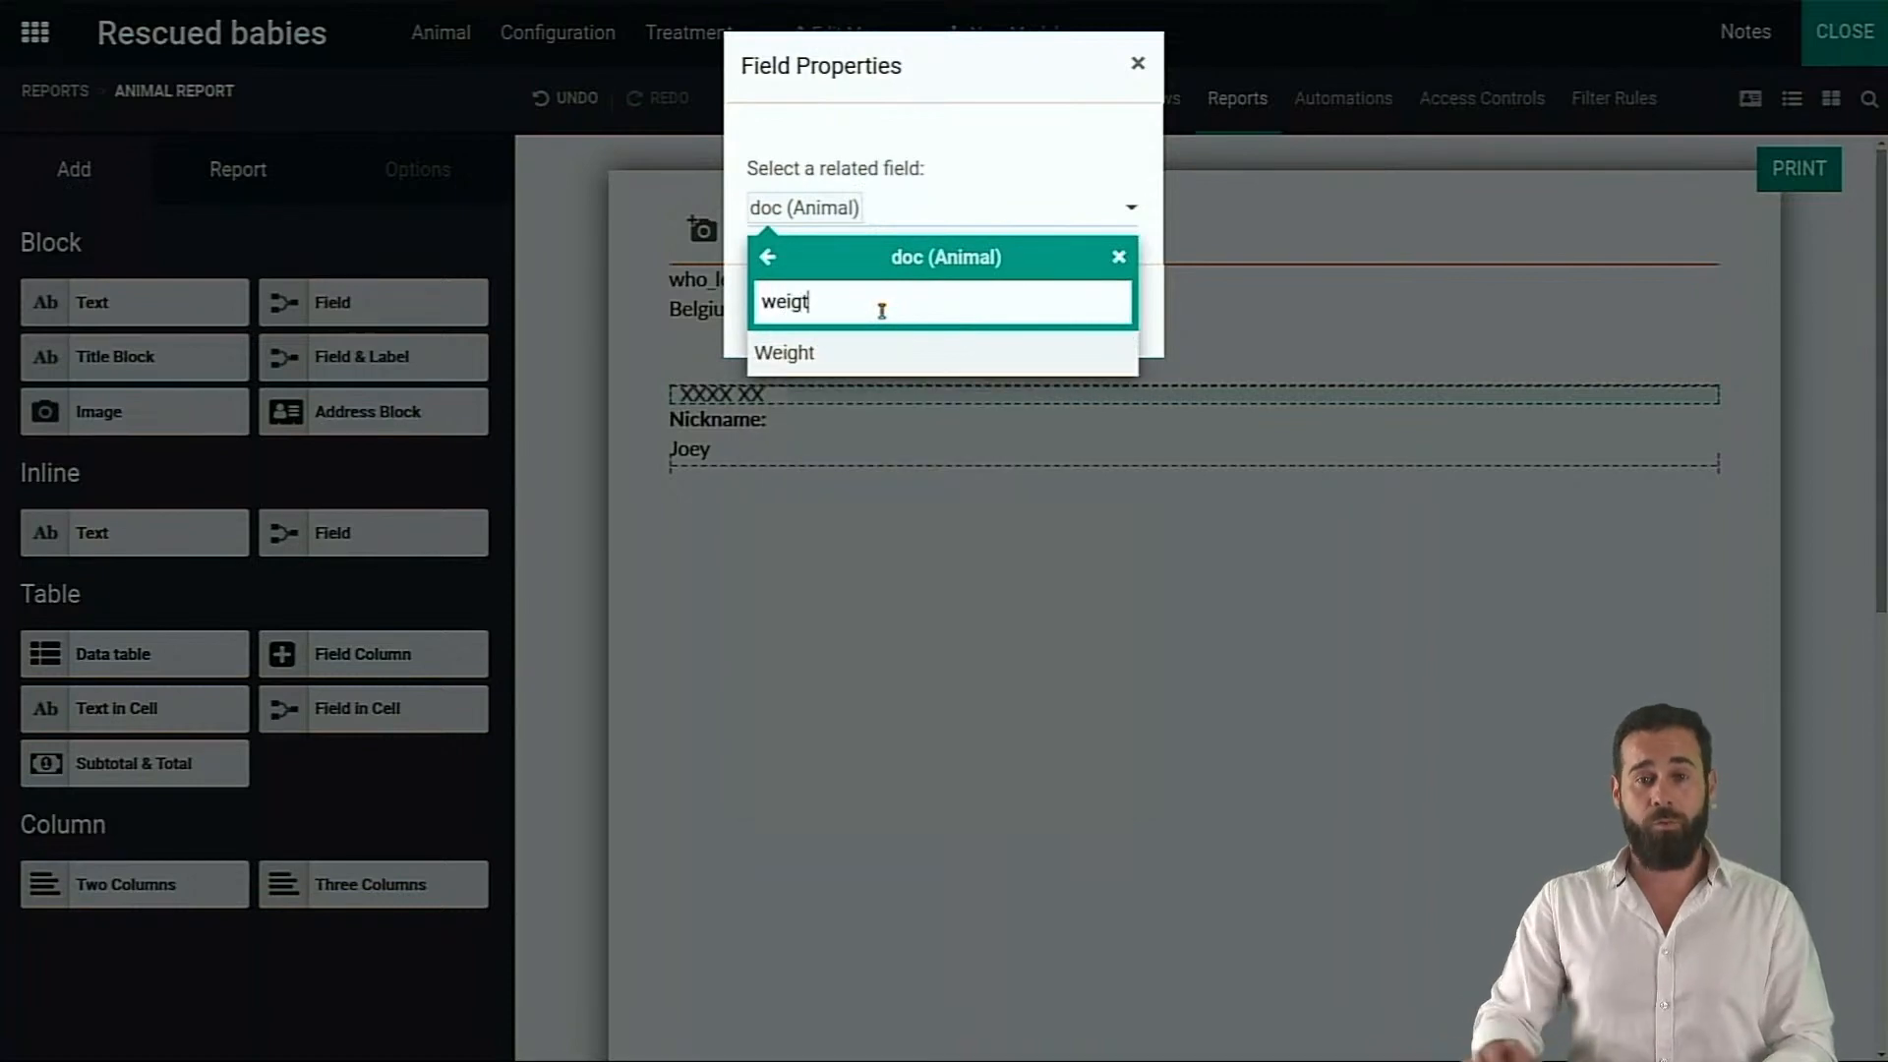
pyautogui.click(871, 352)
pyautogui.click(808, 314)
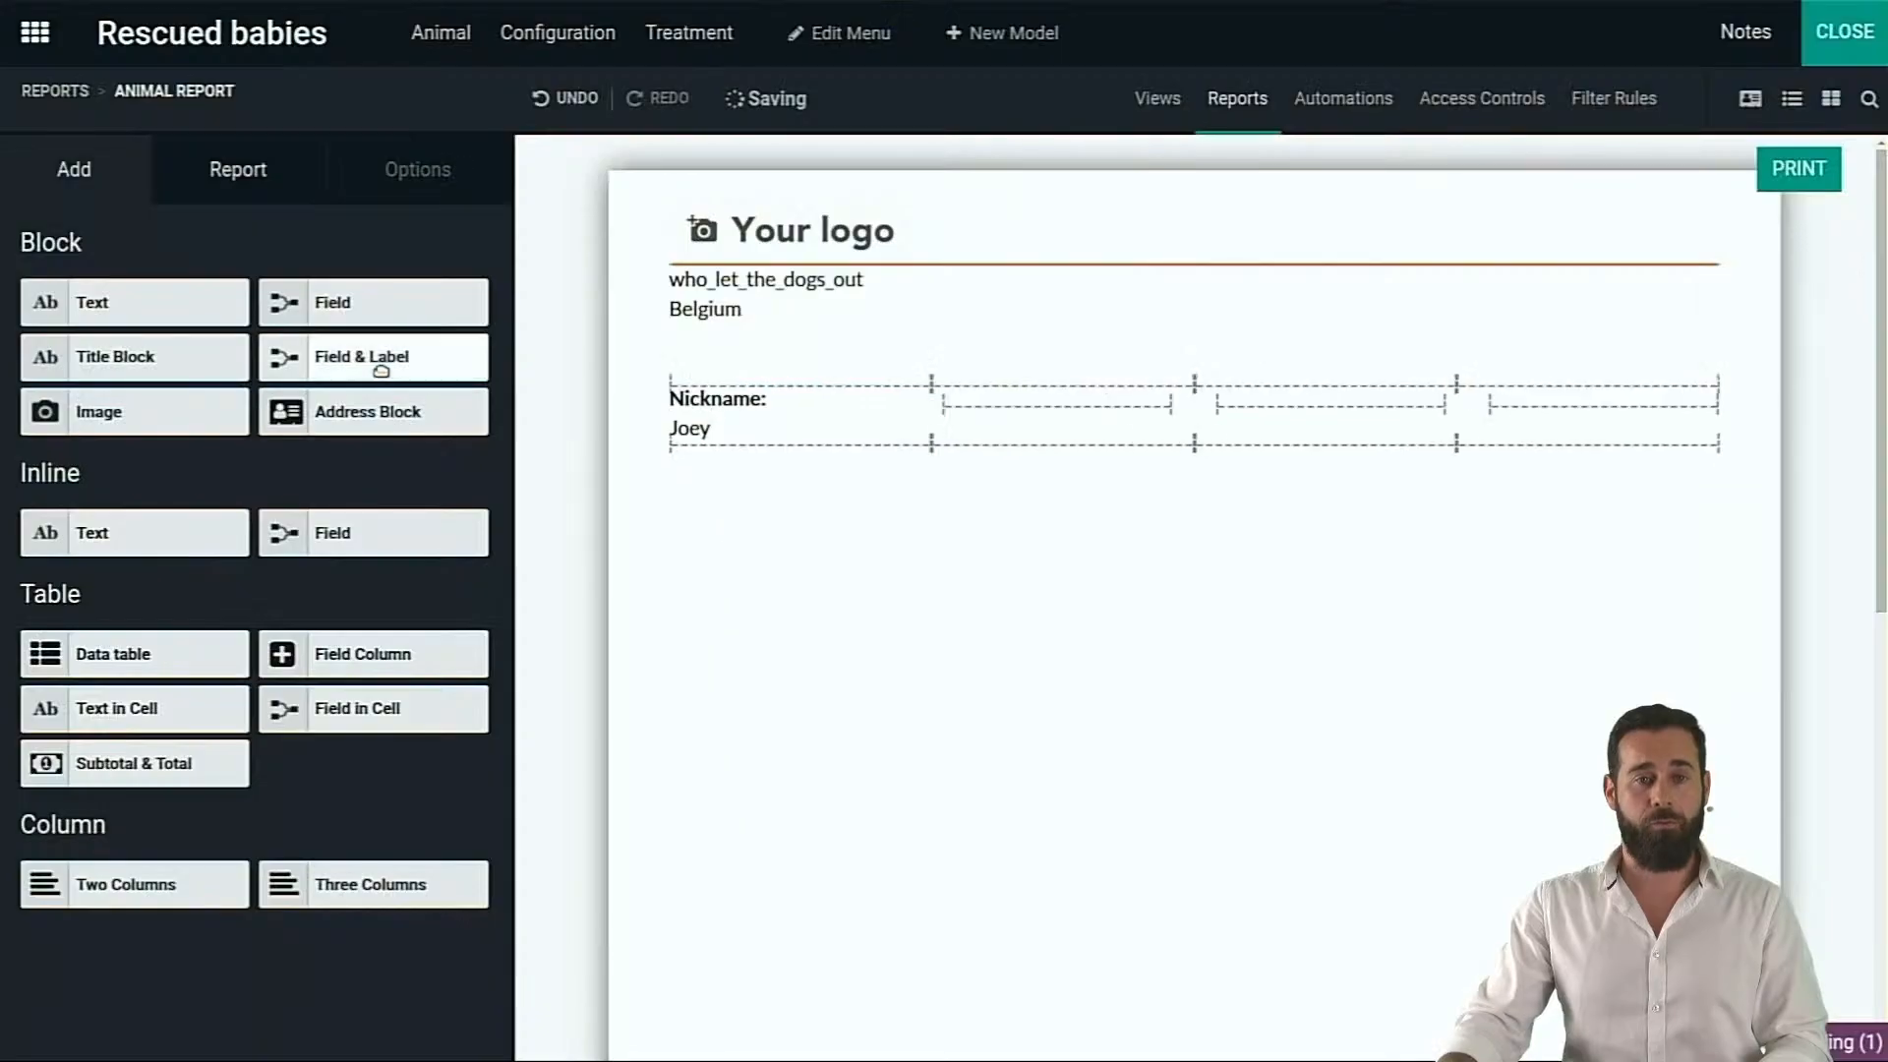
# Add a Field block below the Nickname block of the report, linked to the animal's Image field
pyautogui.moveTo(333, 301); pyautogui.dragTo(759, 564)
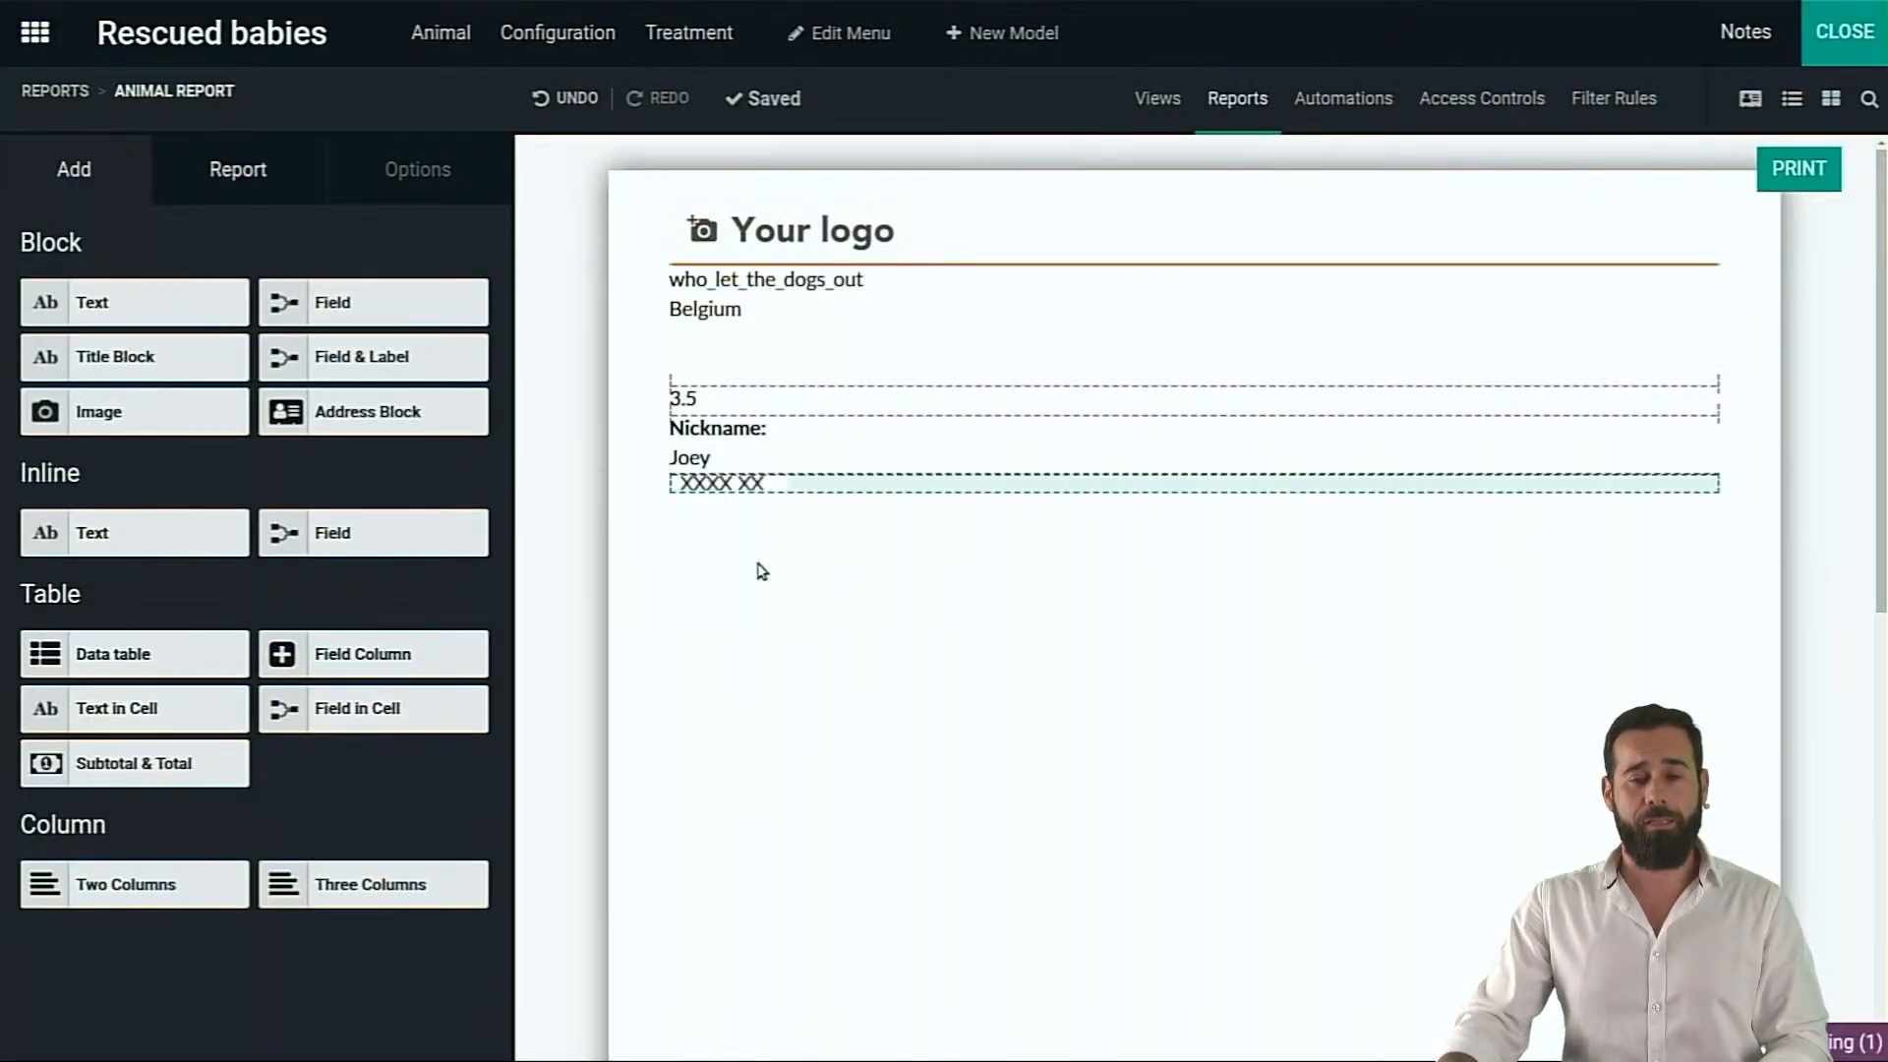
pyautogui.click(907, 215)
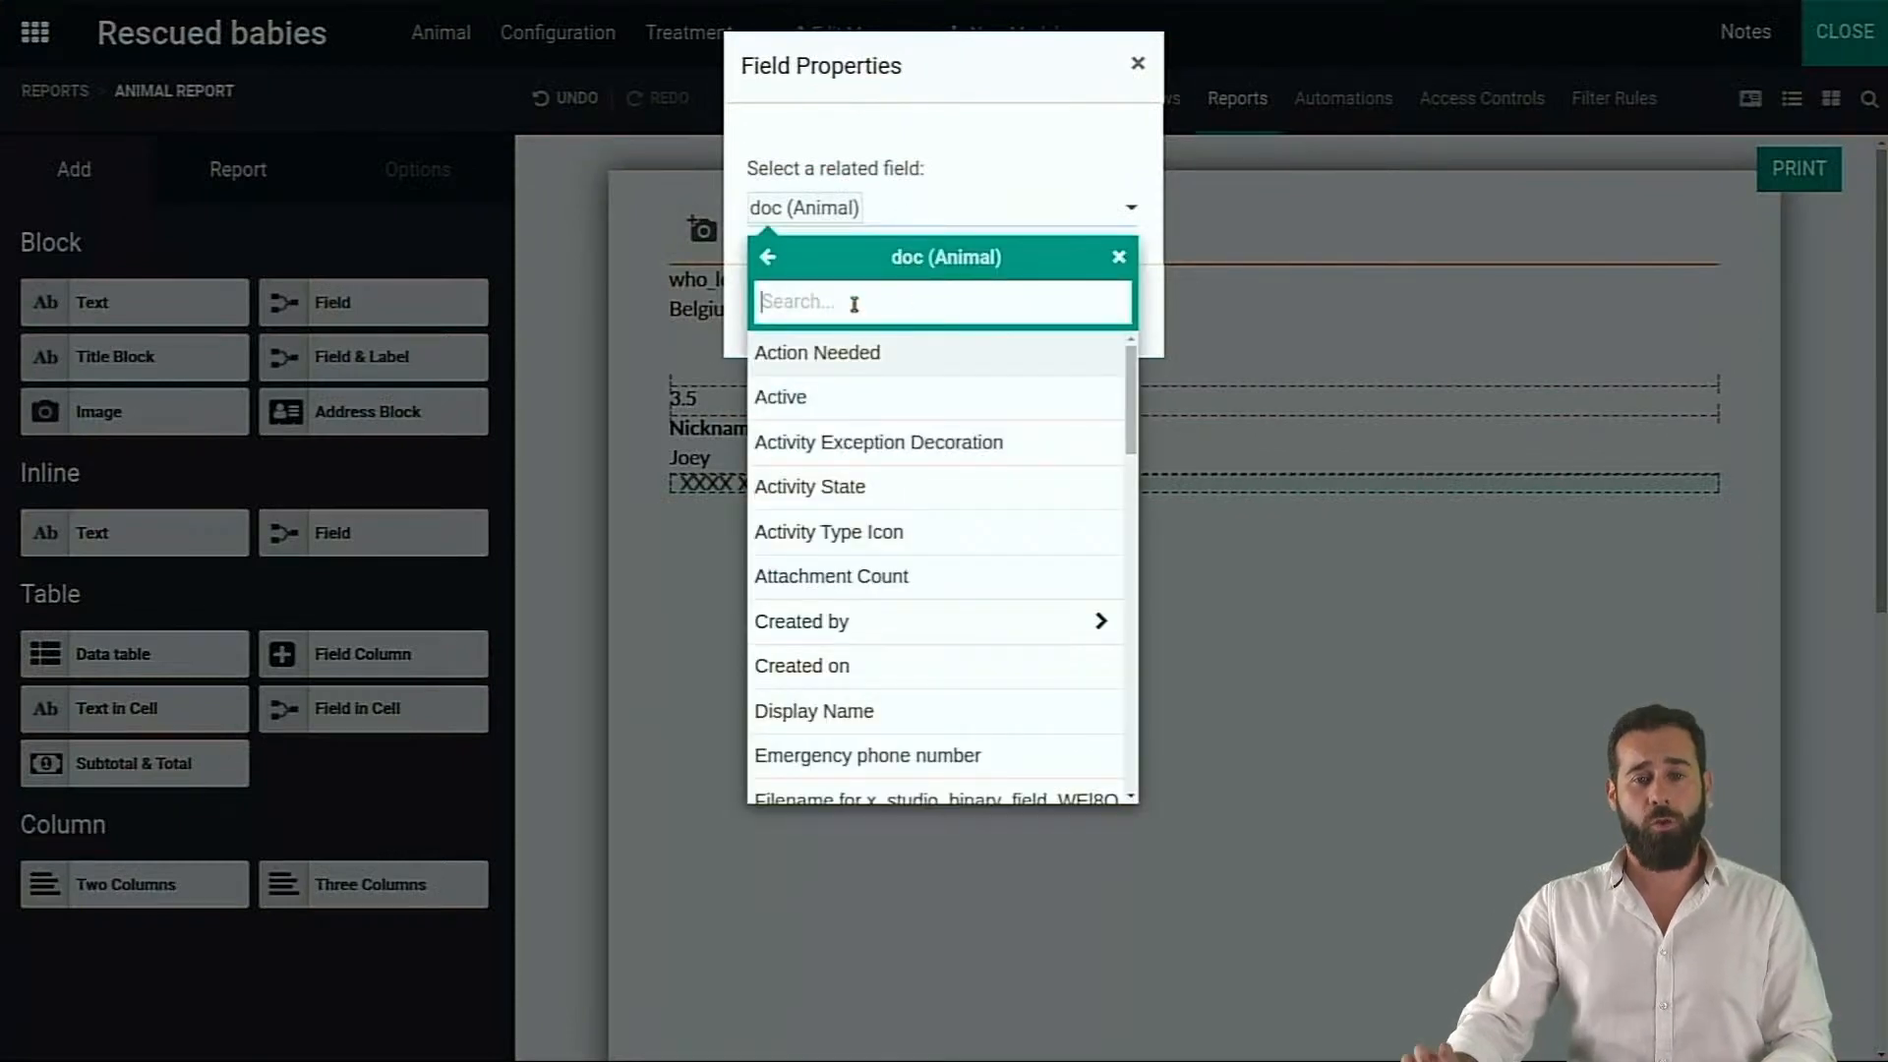
pyautogui.write('imag')
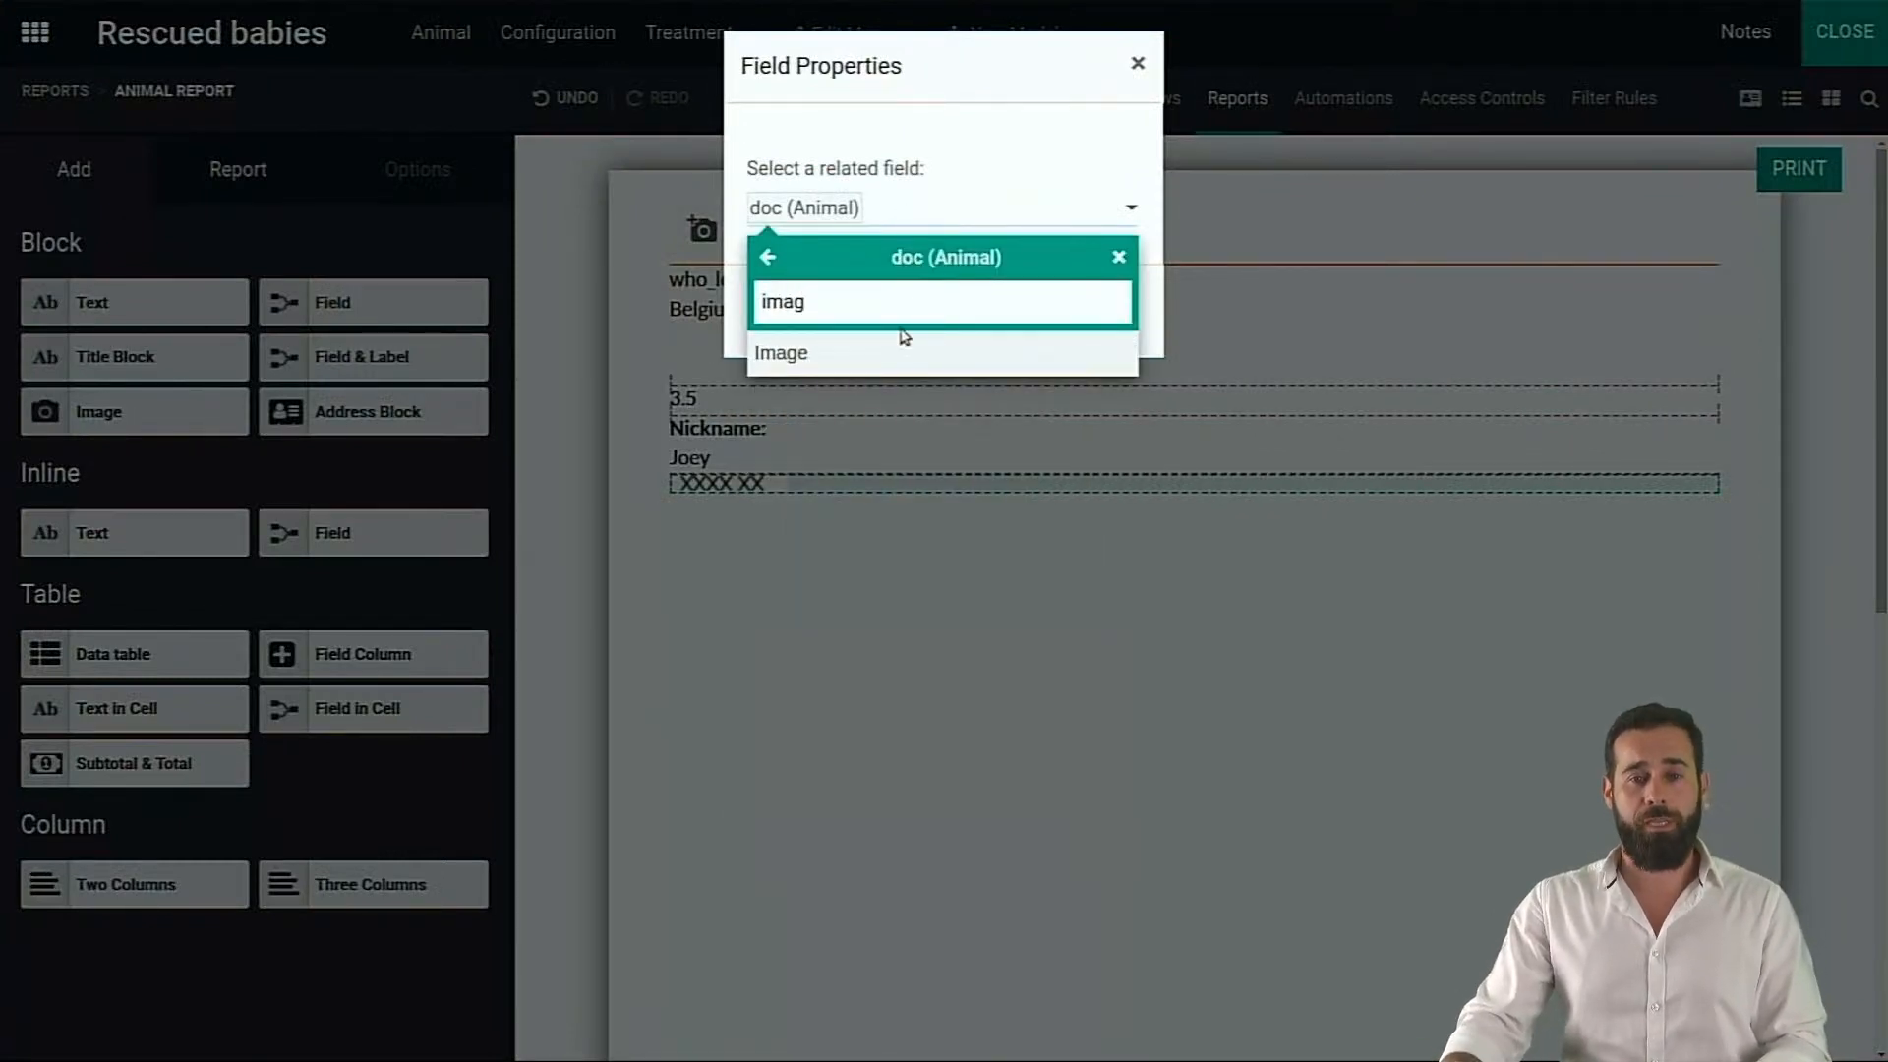
pyautogui.click(889, 350)
pyautogui.click(818, 314)
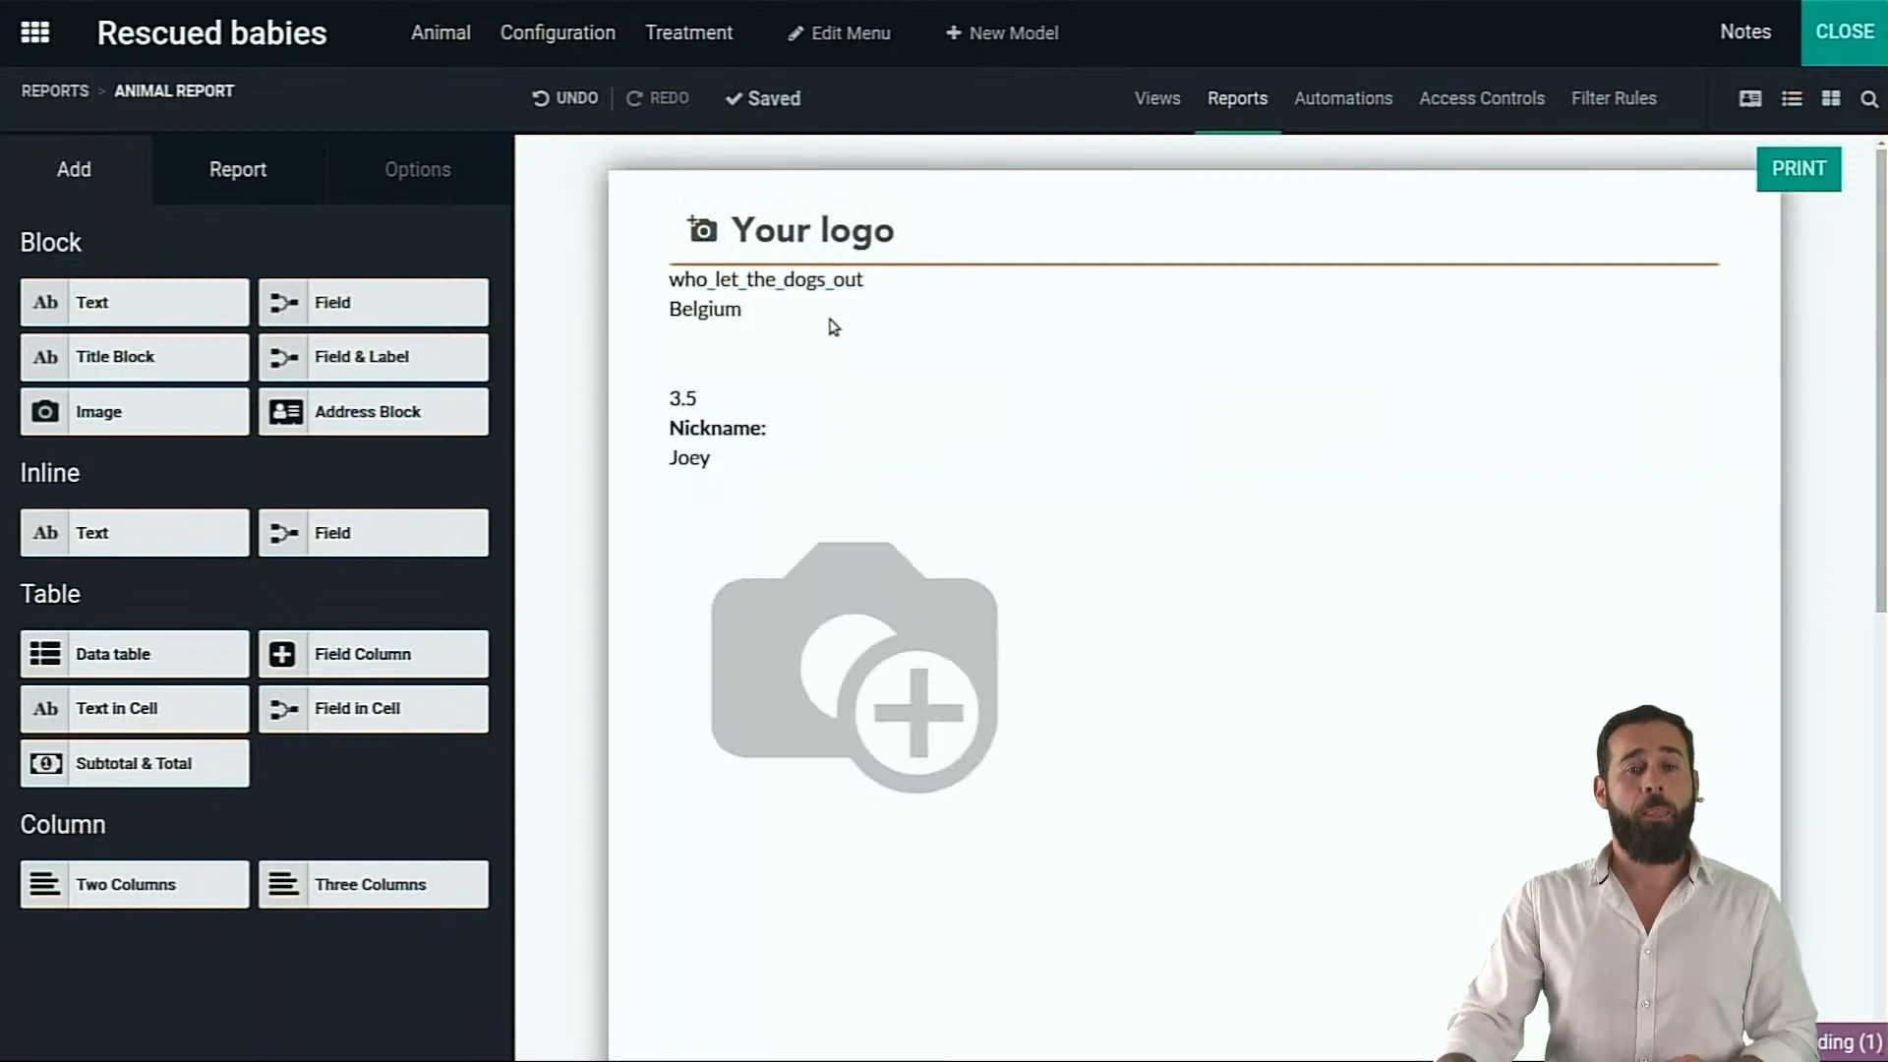
# Leave Studio, set the monkey photo from the Animals folder as the image of the Joey the monkey record, and save it
pyautogui.click(1864, 40)
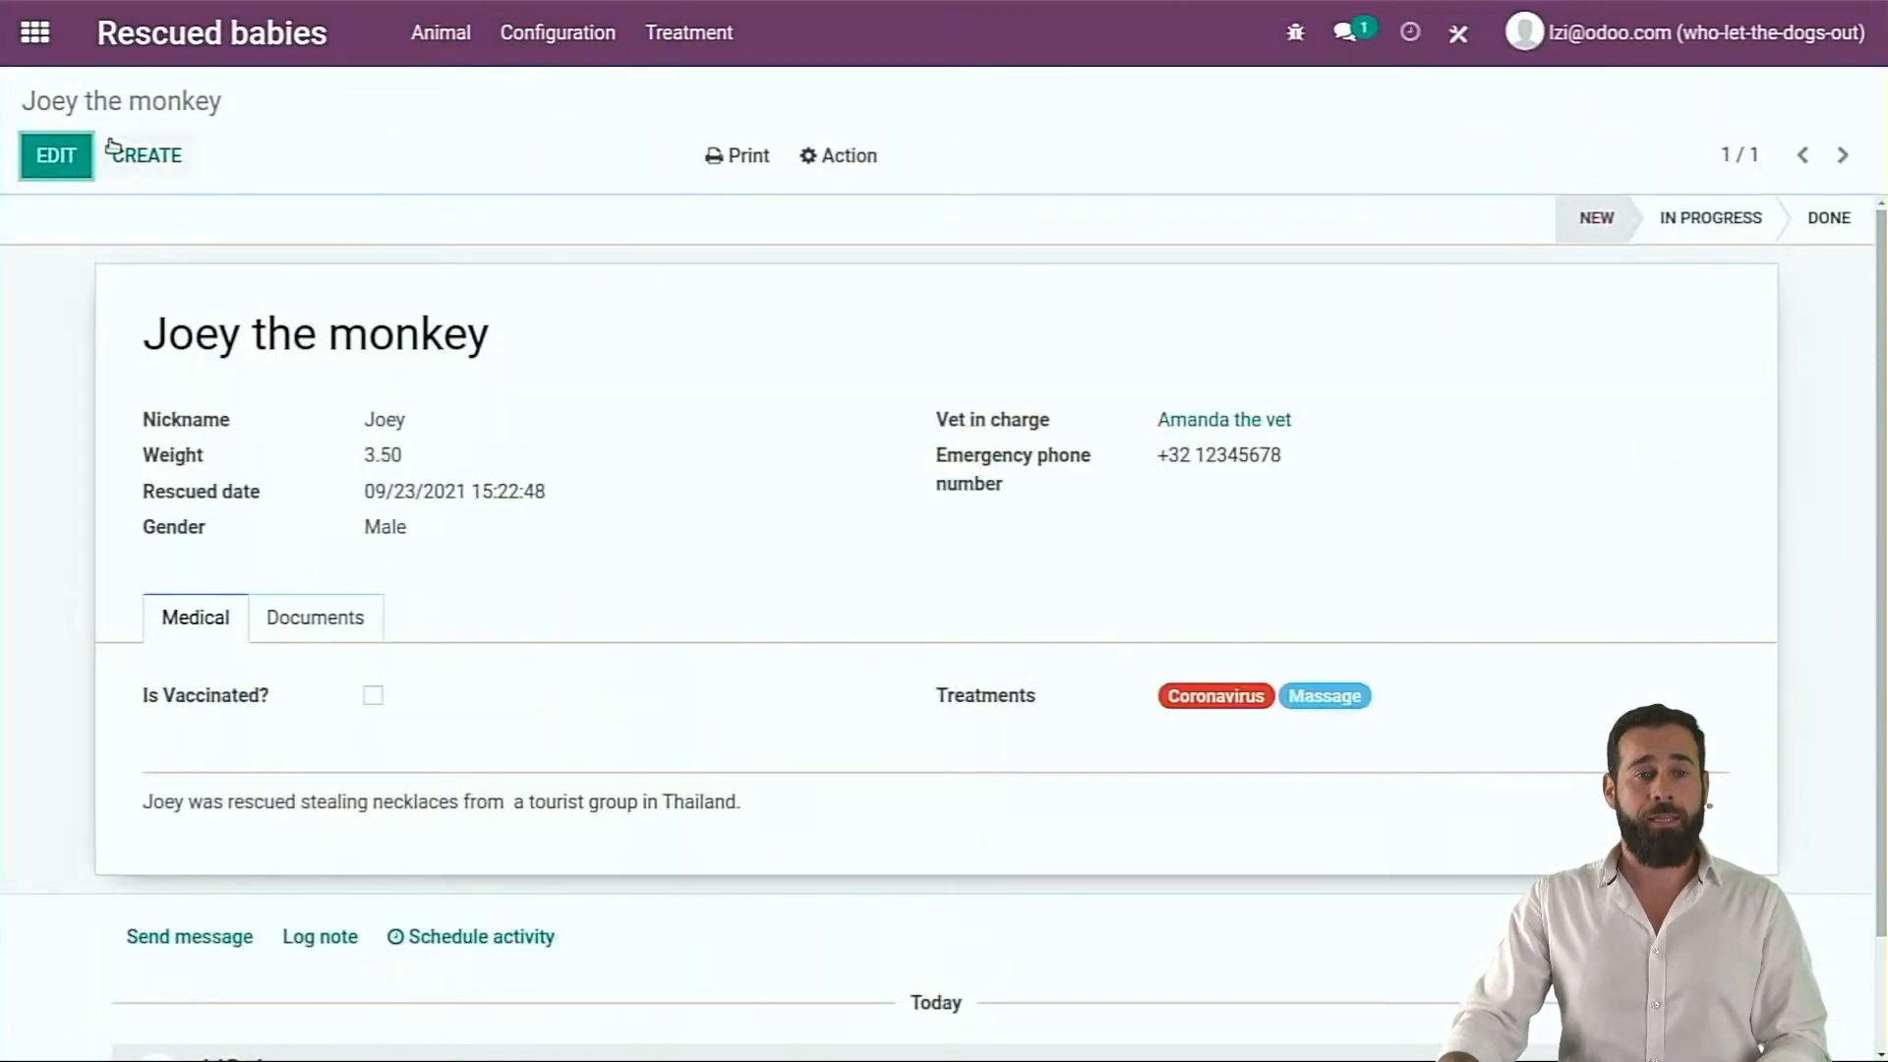
pyautogui.click(56, 156)
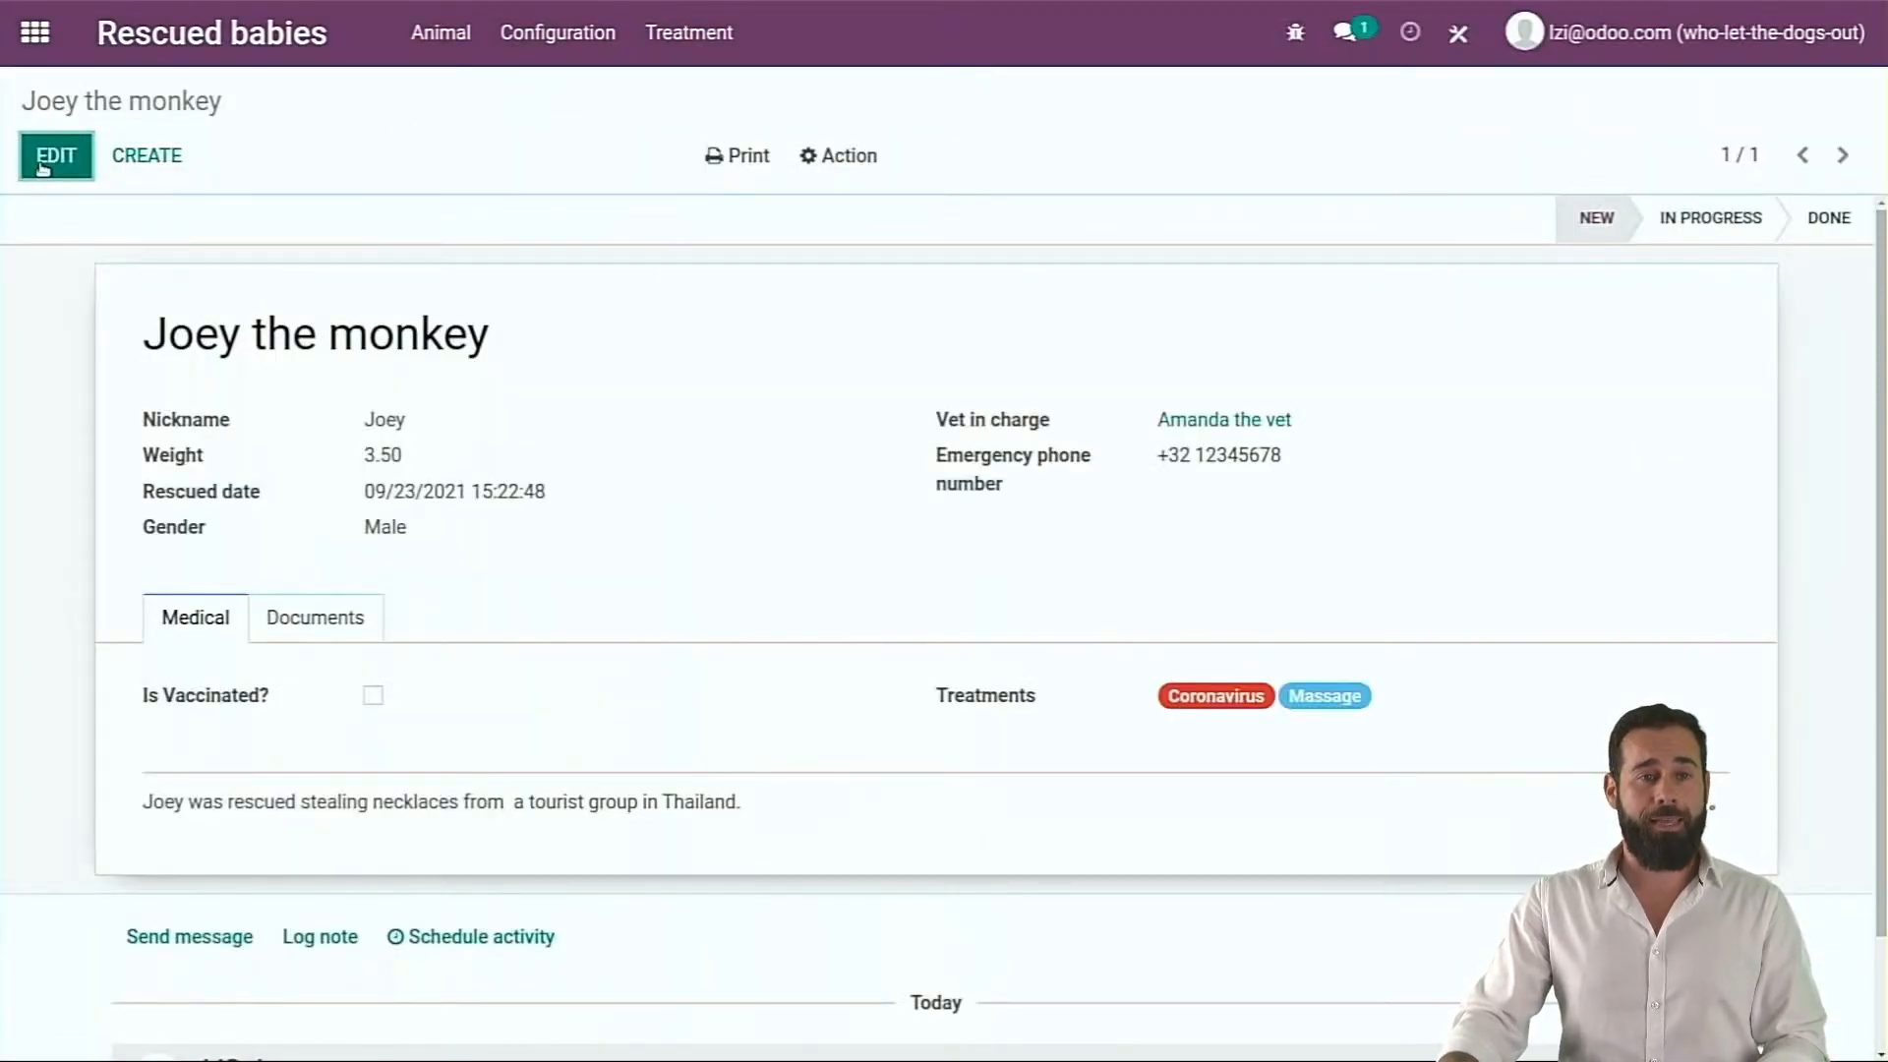
pyautogui.click(1601, 325)
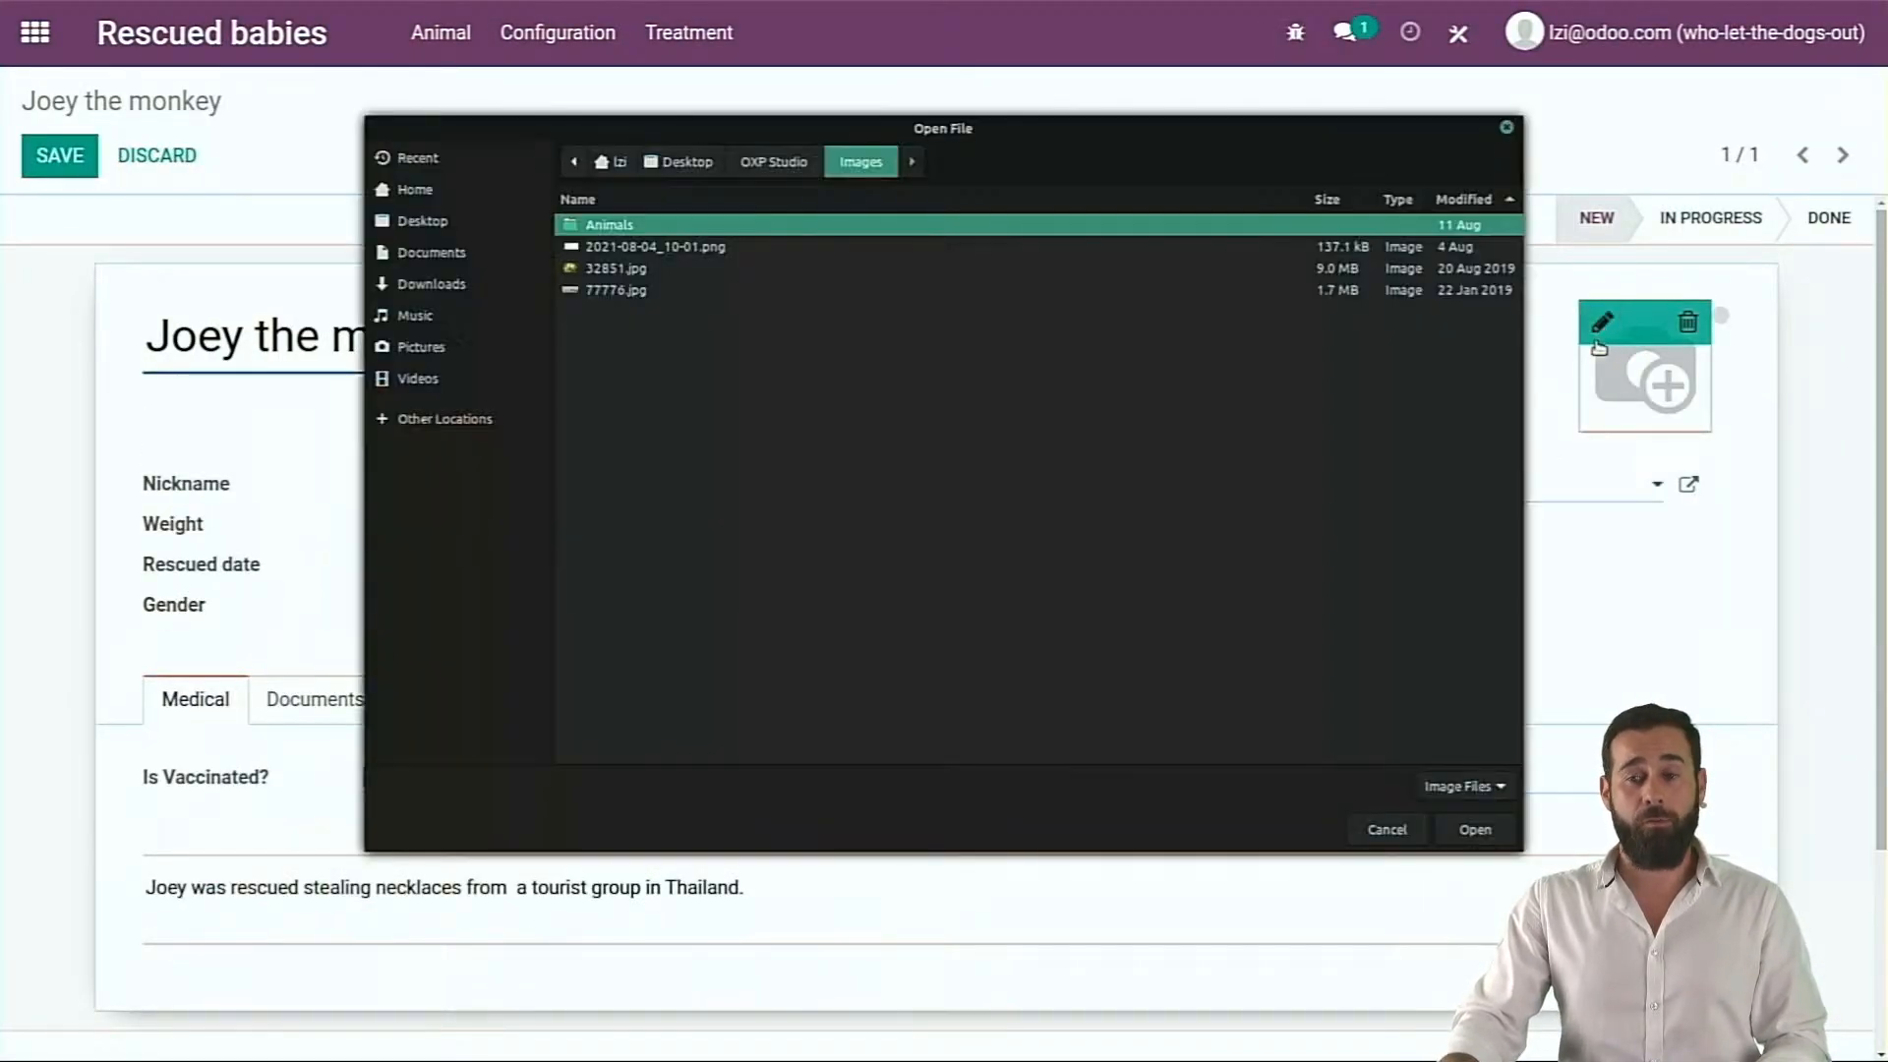
pyautogui.doubleClick(634, 225)
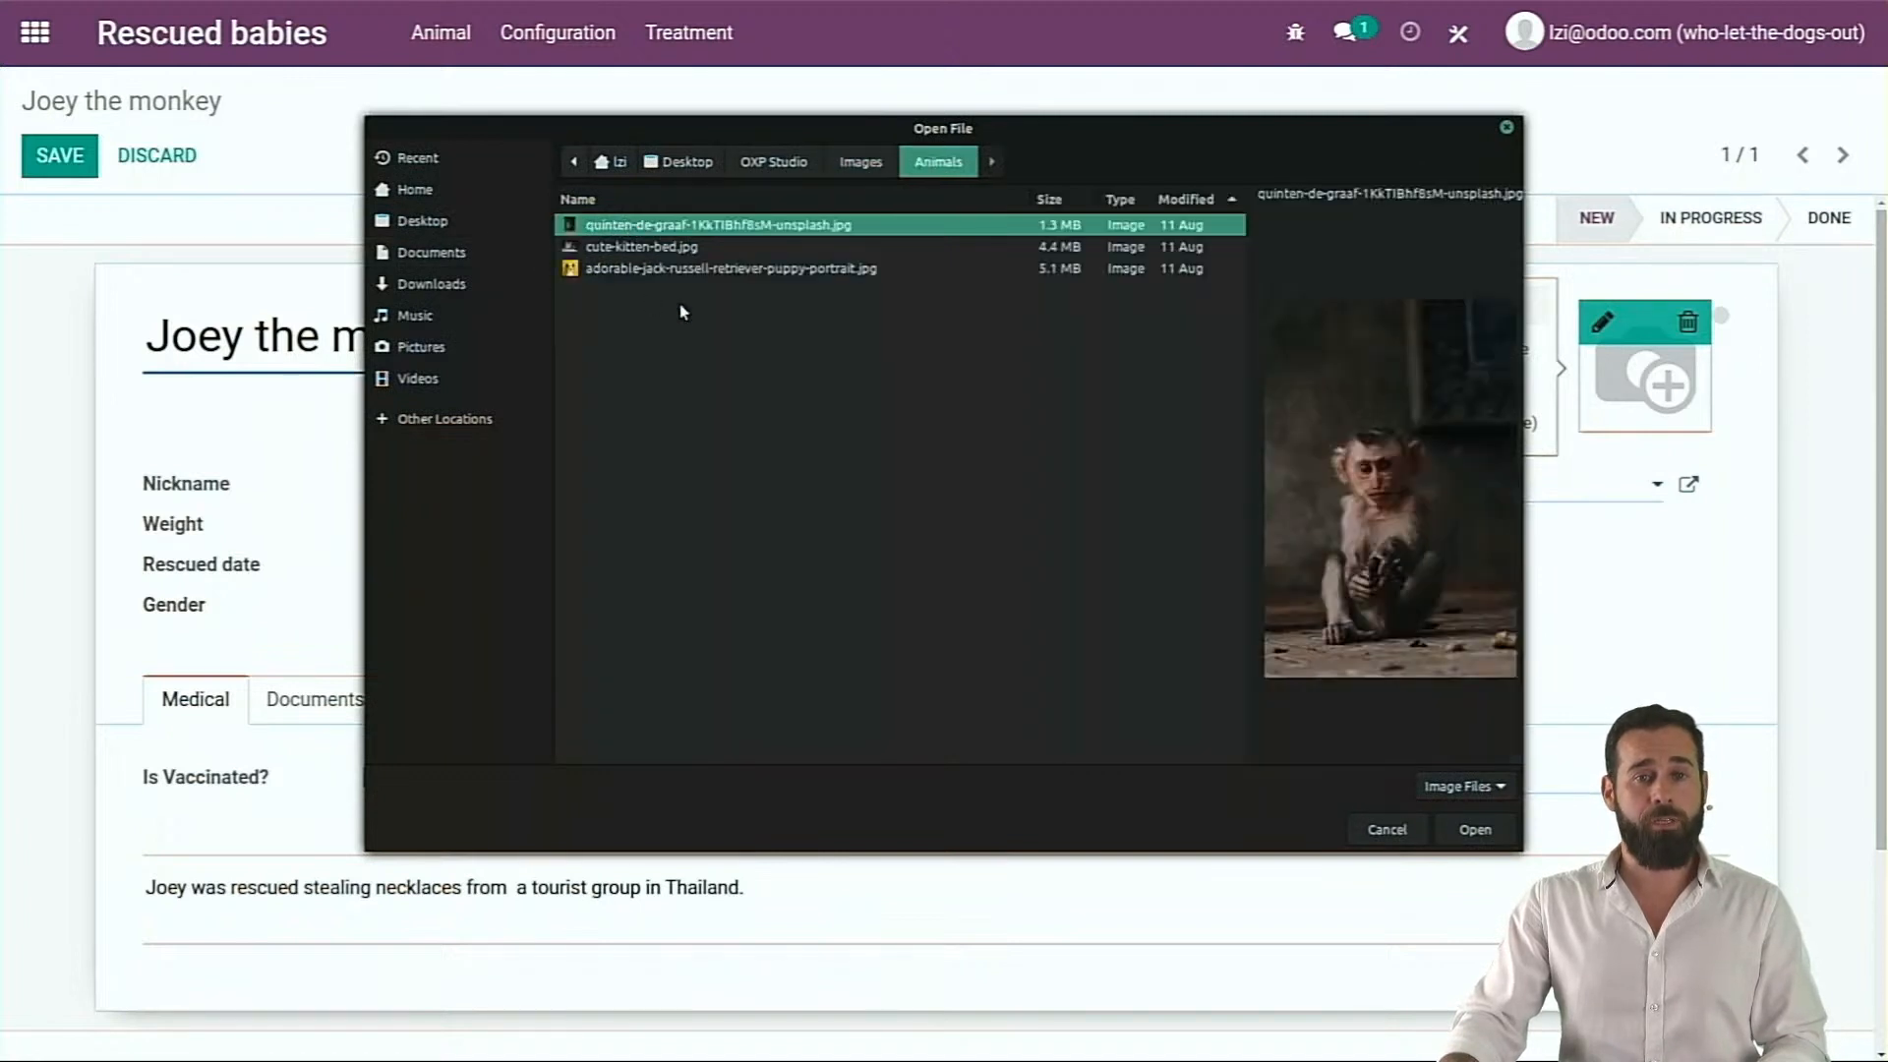
pyautogui.doubleClick(646, 226)
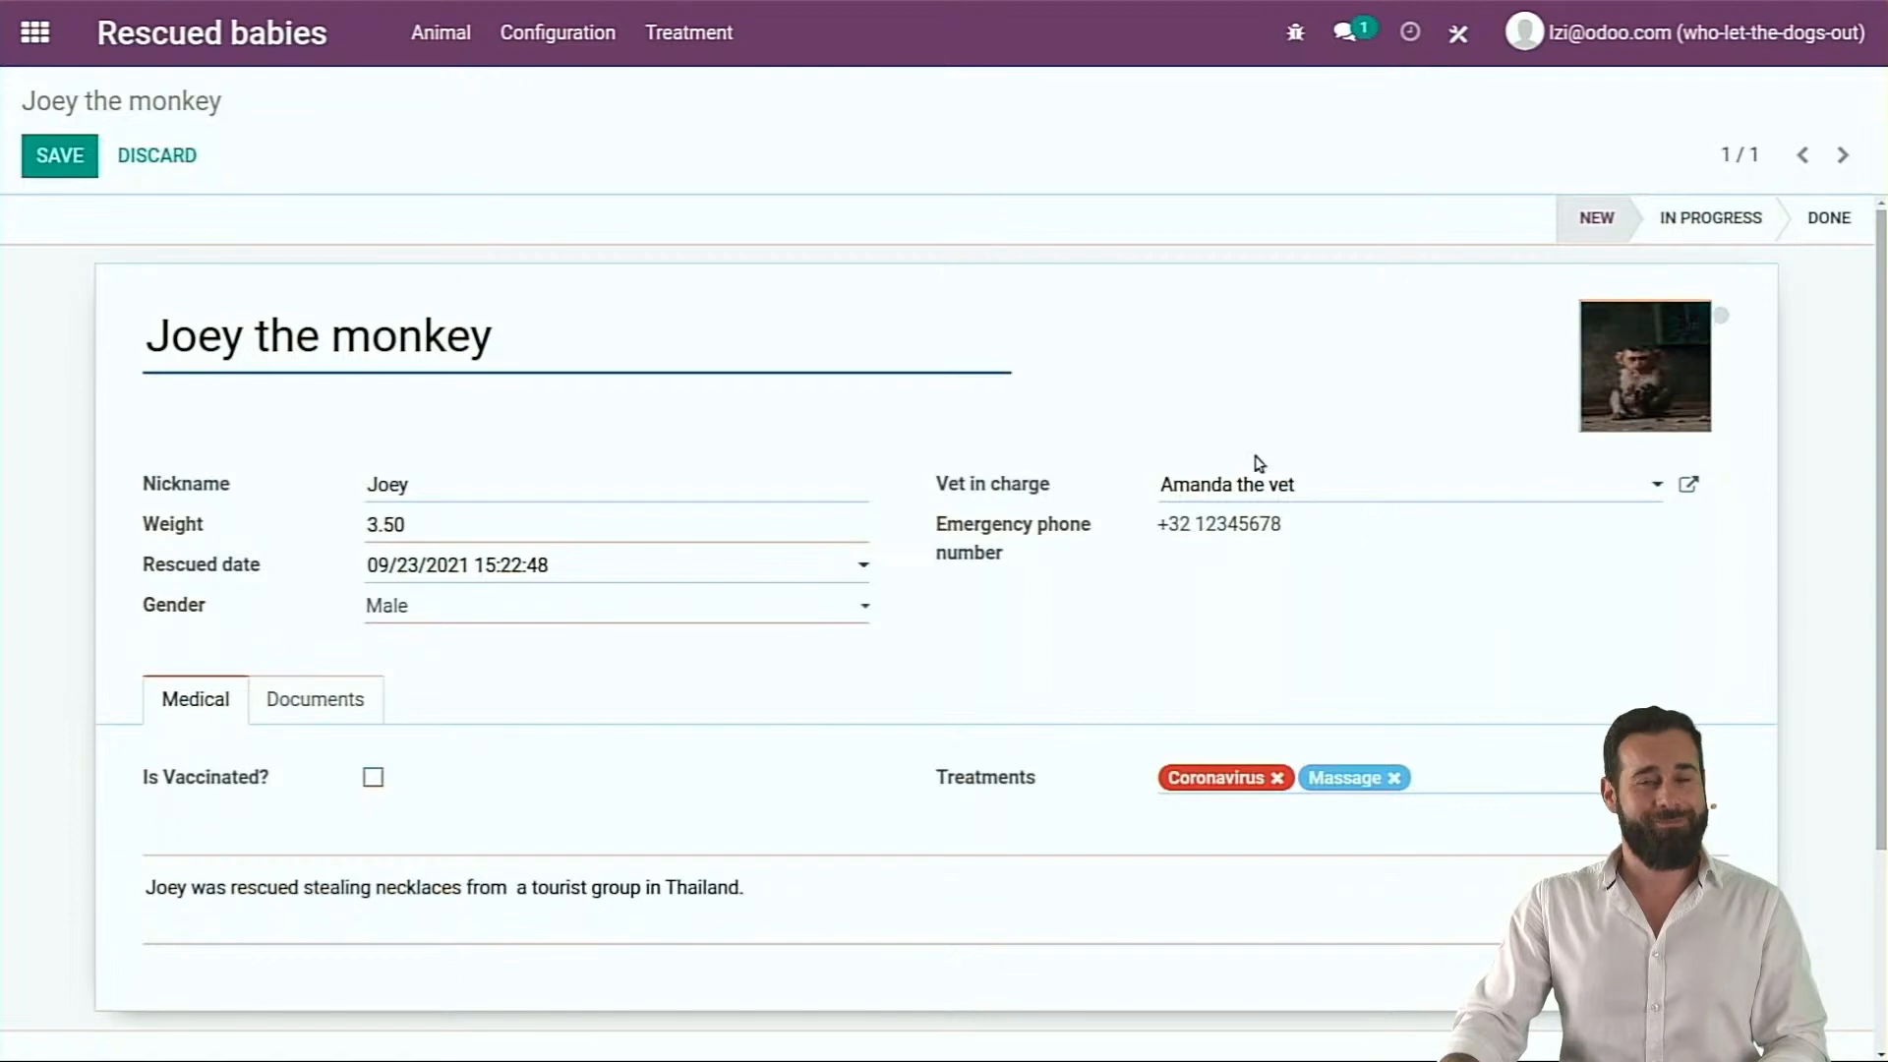
pyautogui.click(59, 156)
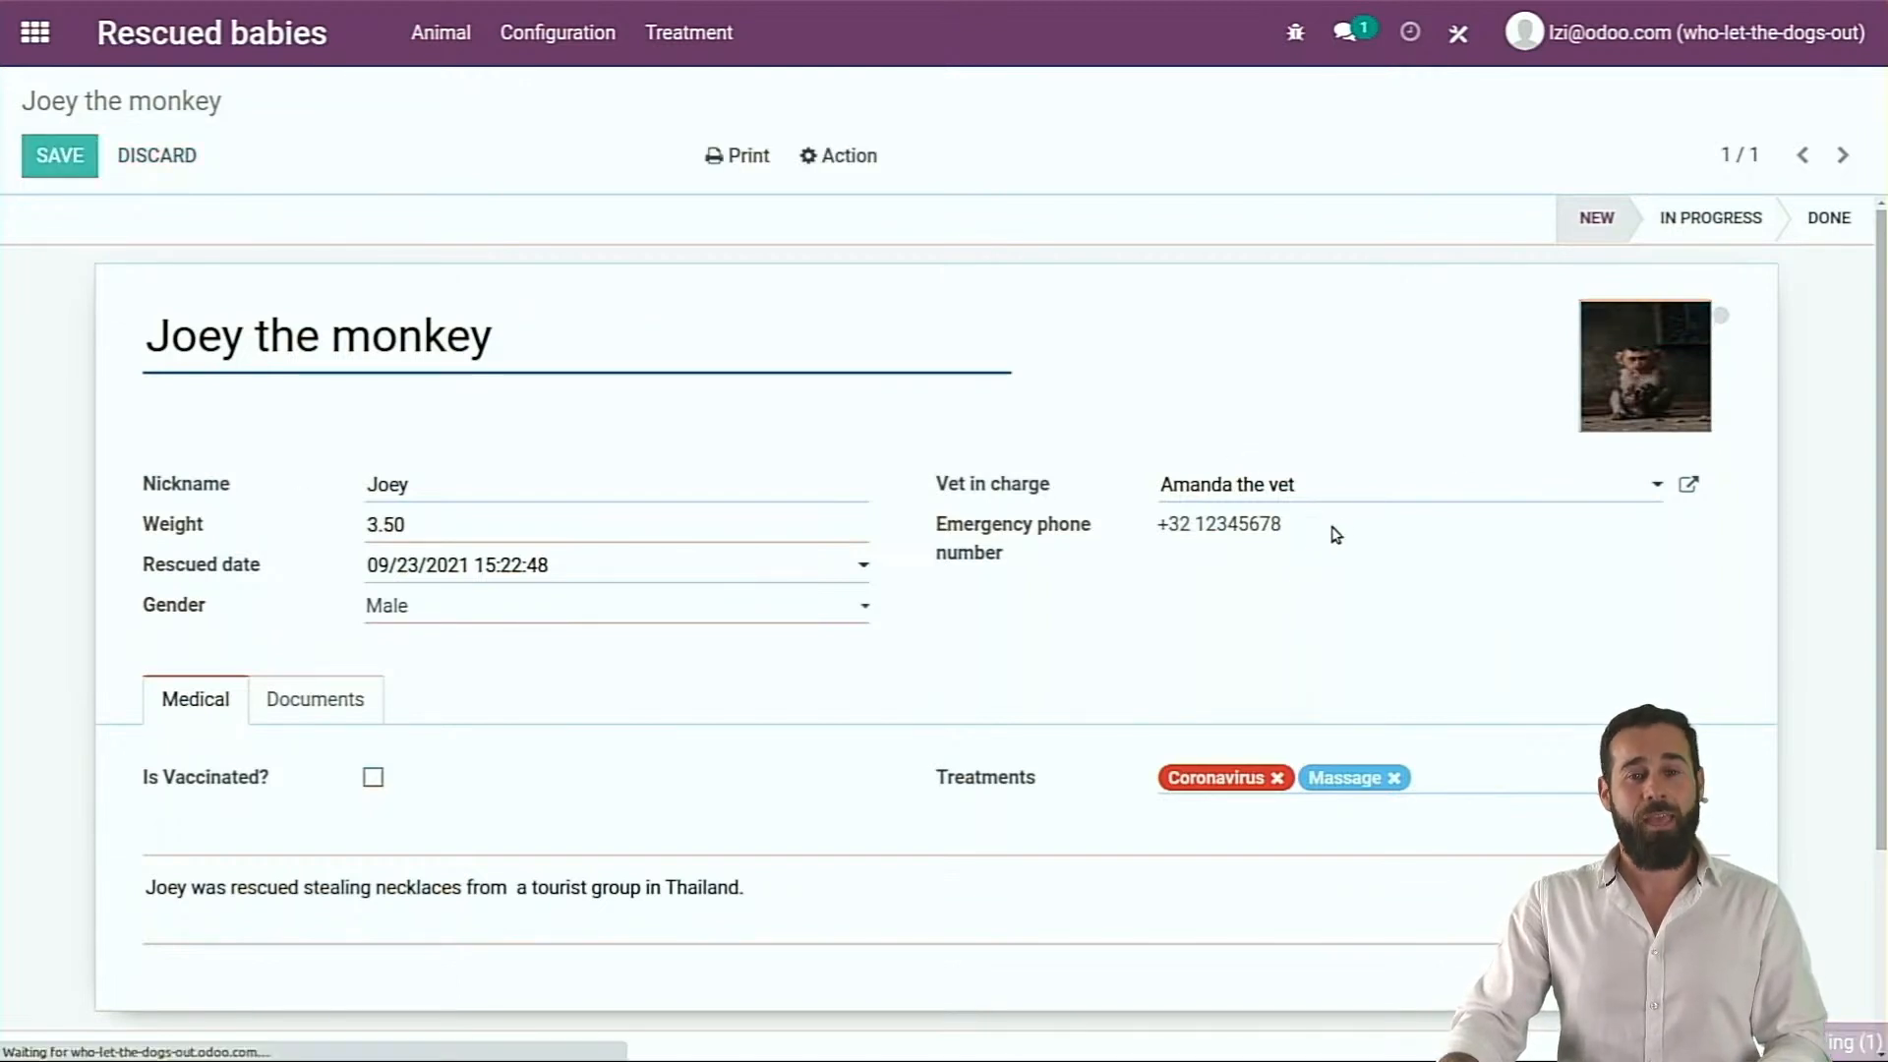
# Print the Animal Report for Joey the monkey and save it as Animal Report (4).pdf in the OXP Studio folder
pyautogui.click(736, 158)
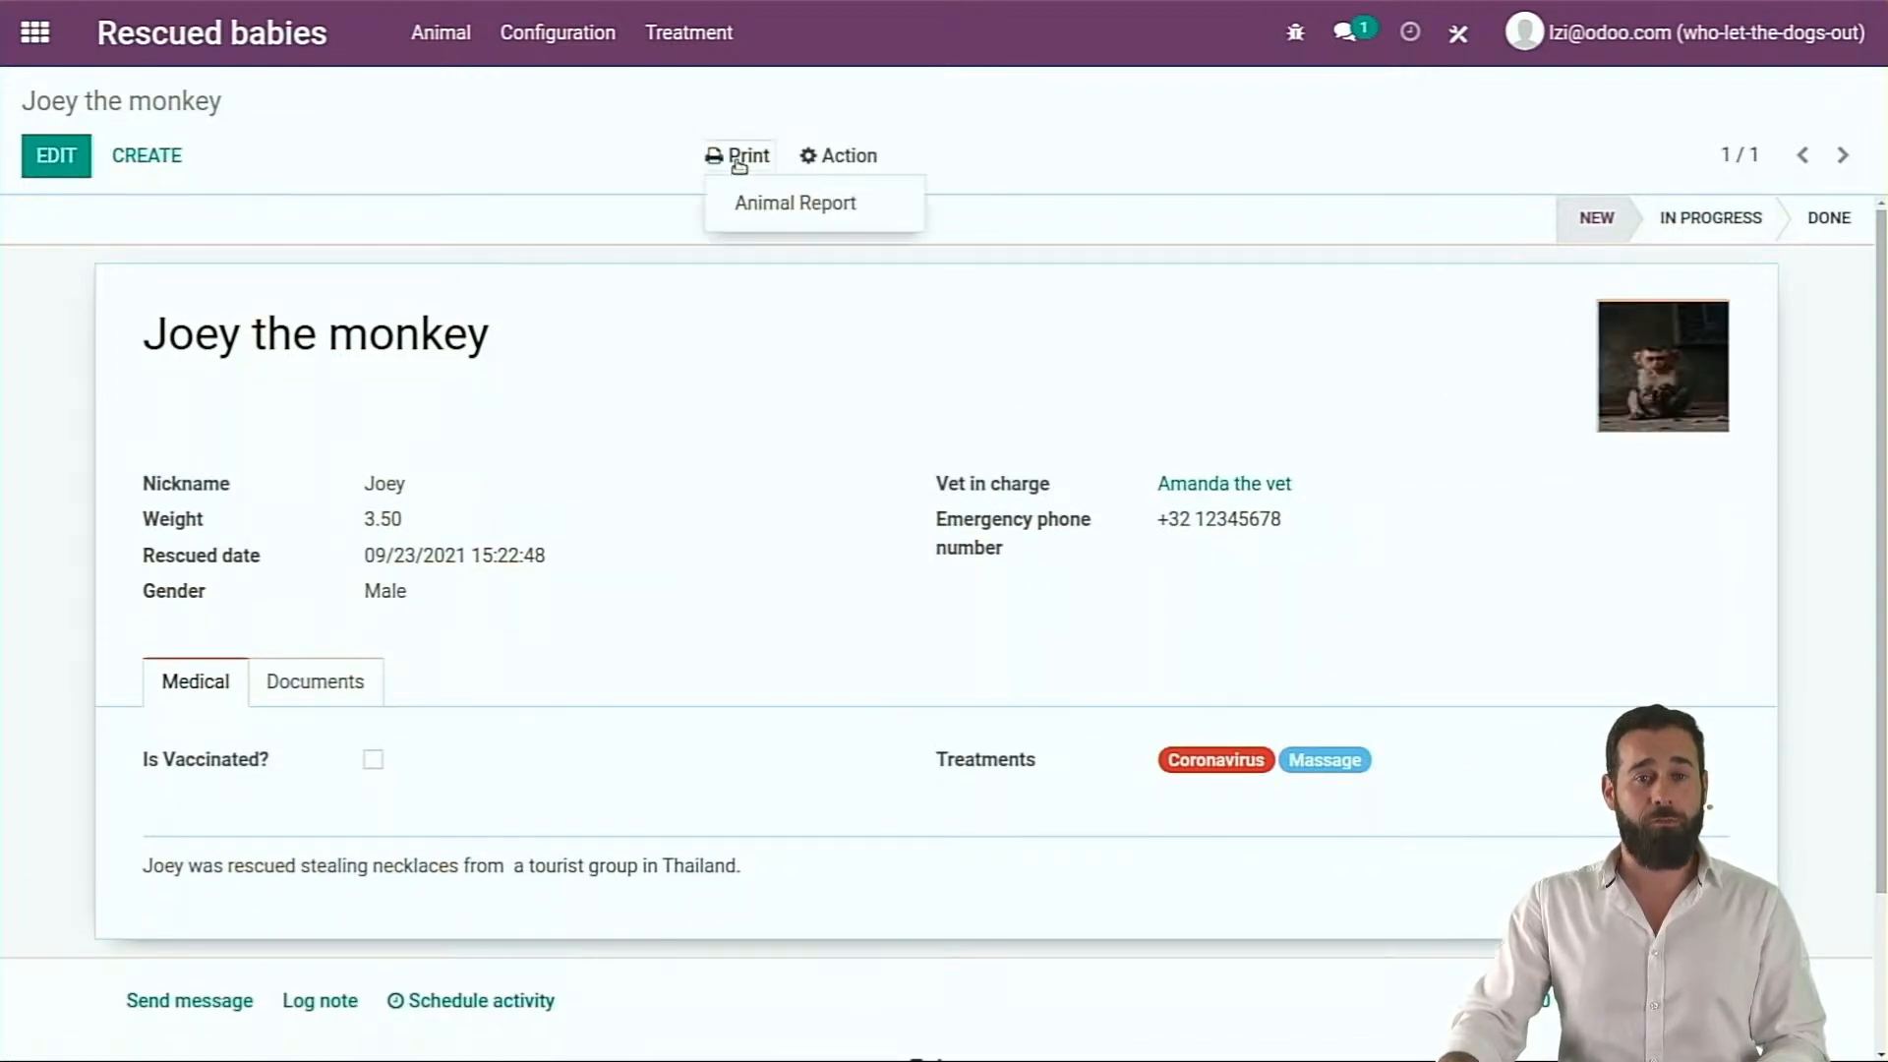
pyautogui.click(772, 207)
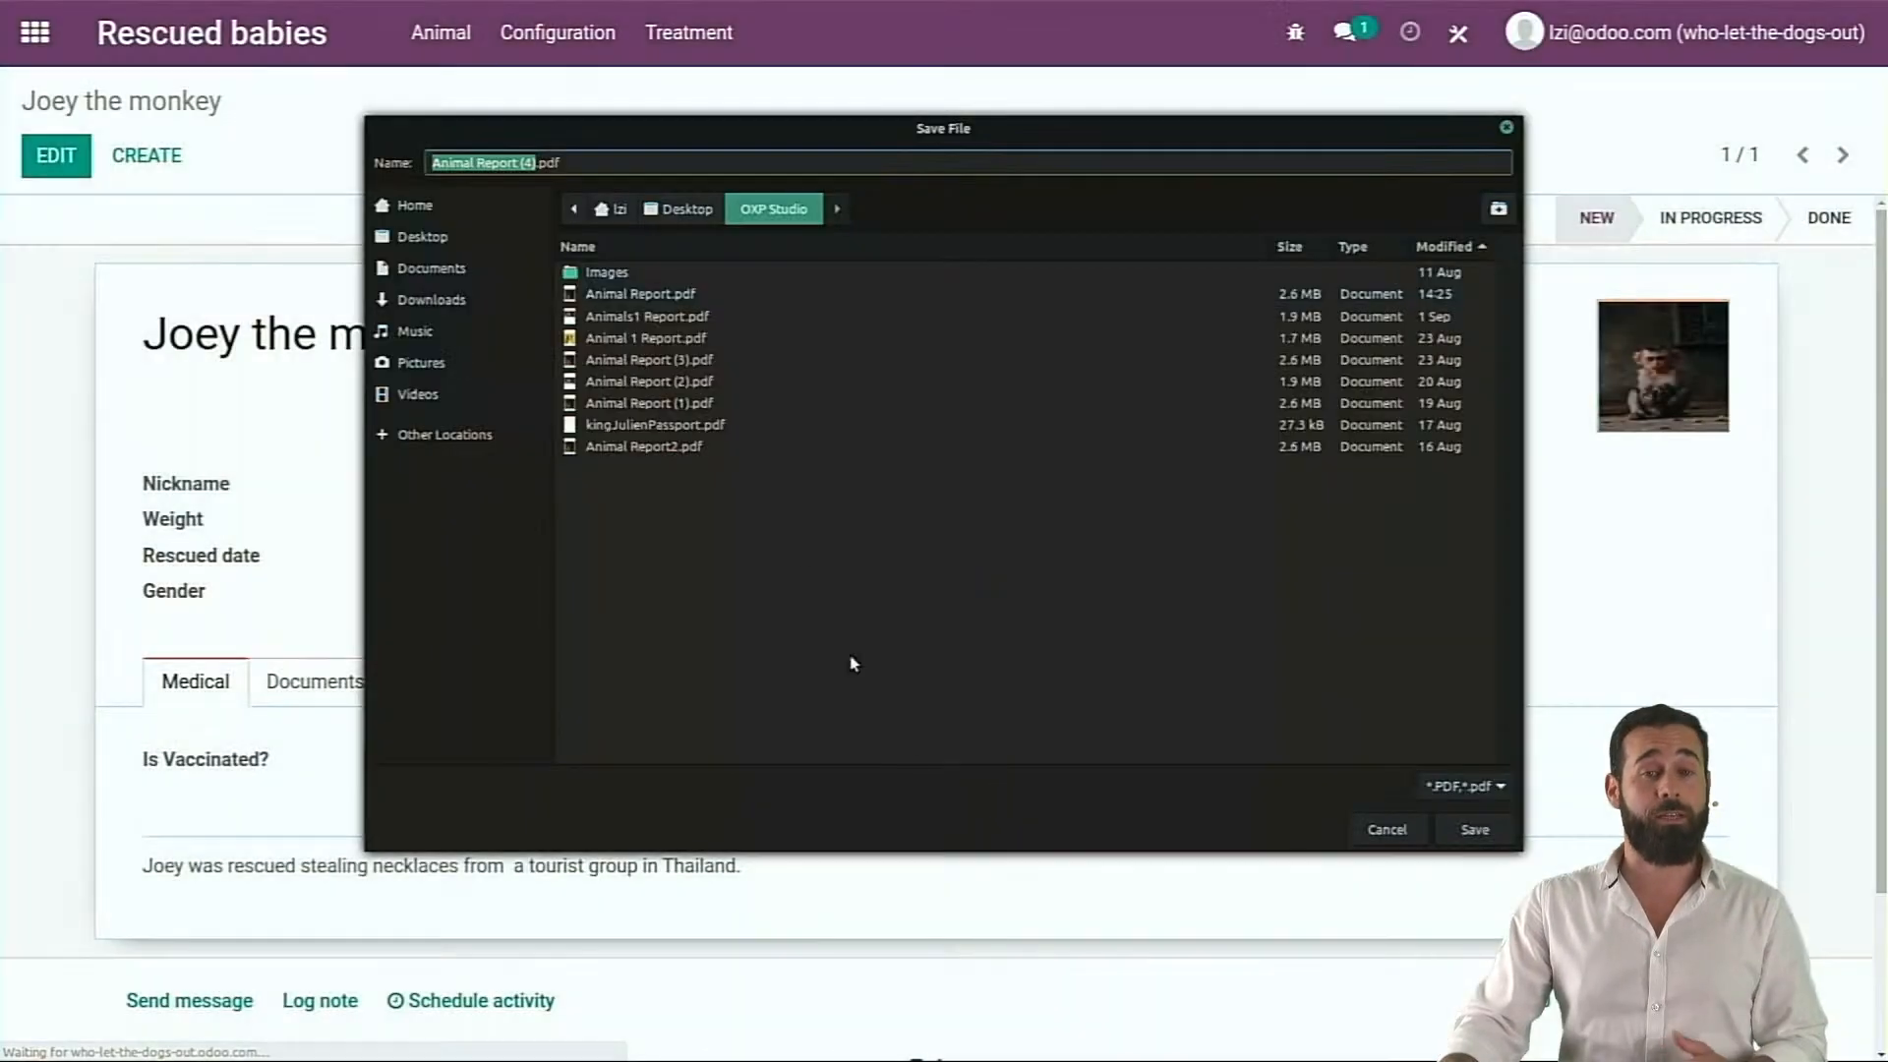
pyautogui.click(1473, 829)
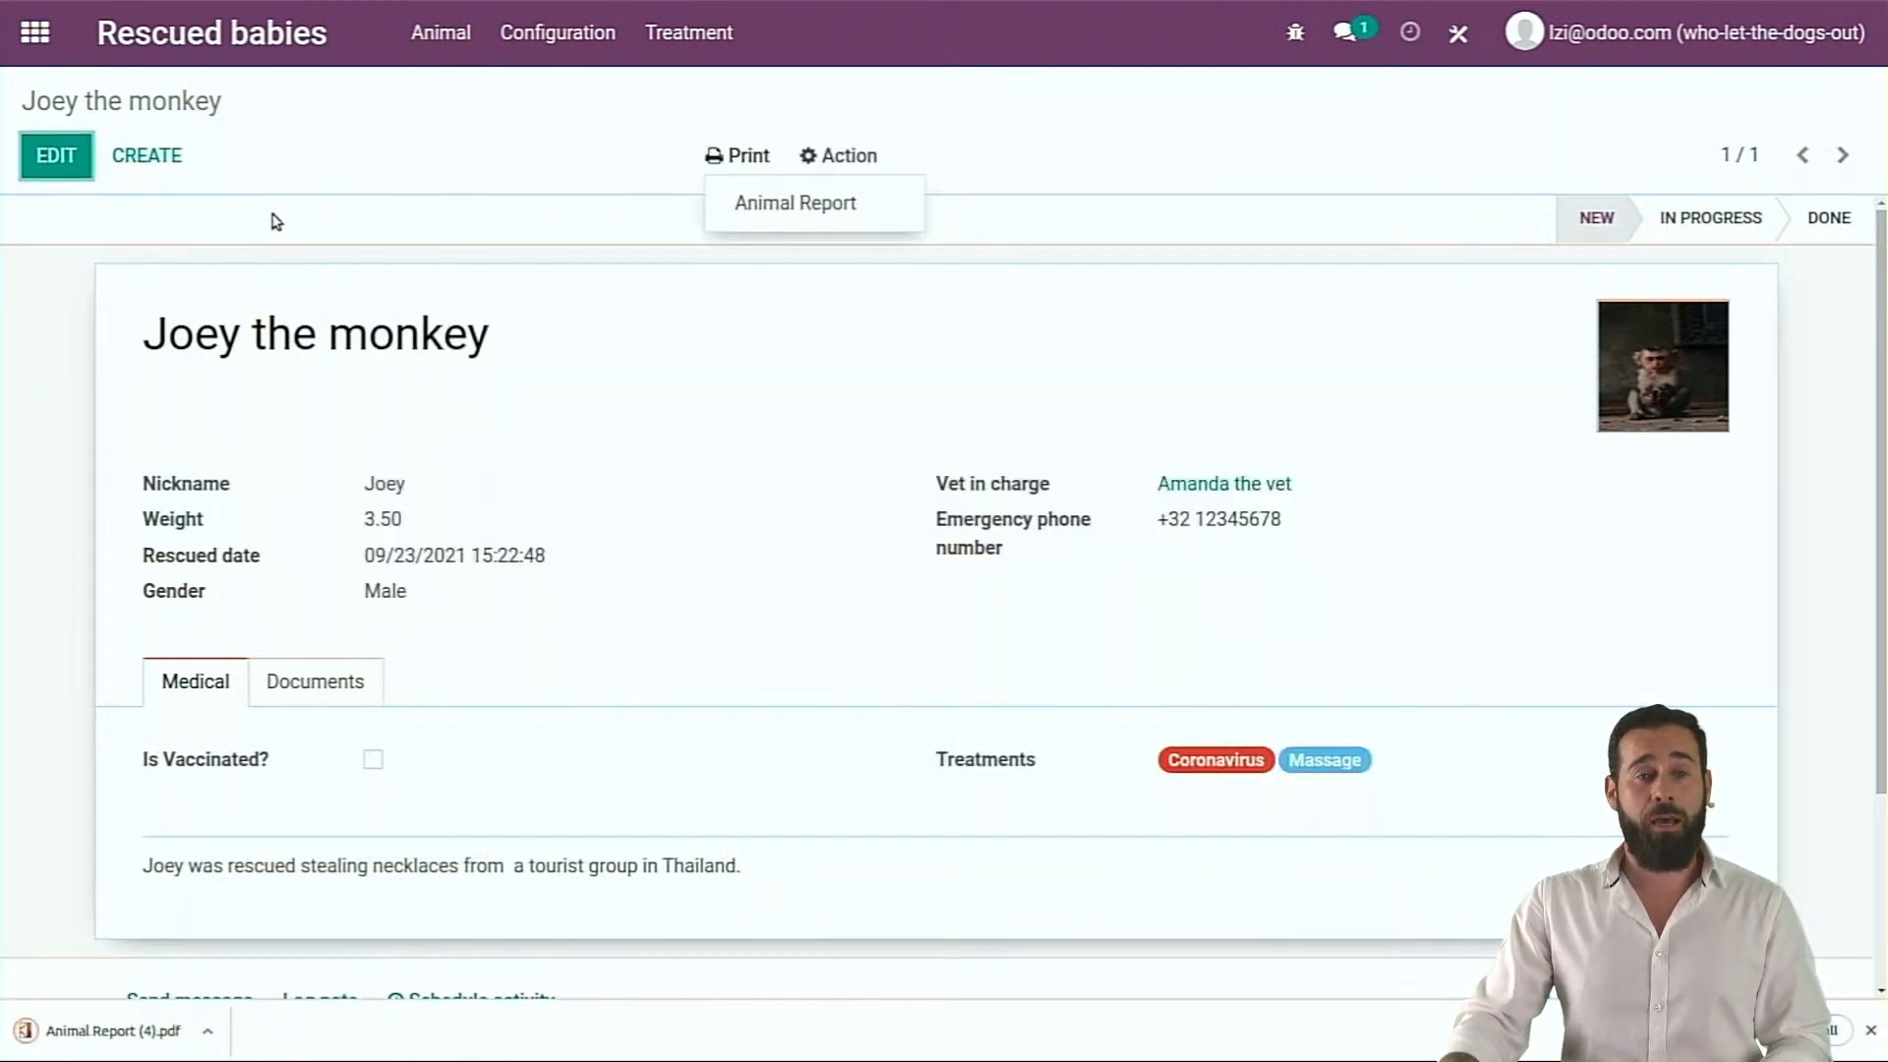
# Upload Animal Report (4).pdf as Joey the monkey's PDF passport under Documents, check its preview, and save the record
pyautogui.press('alt')
pyautogui.hotkey('alt', 'a')
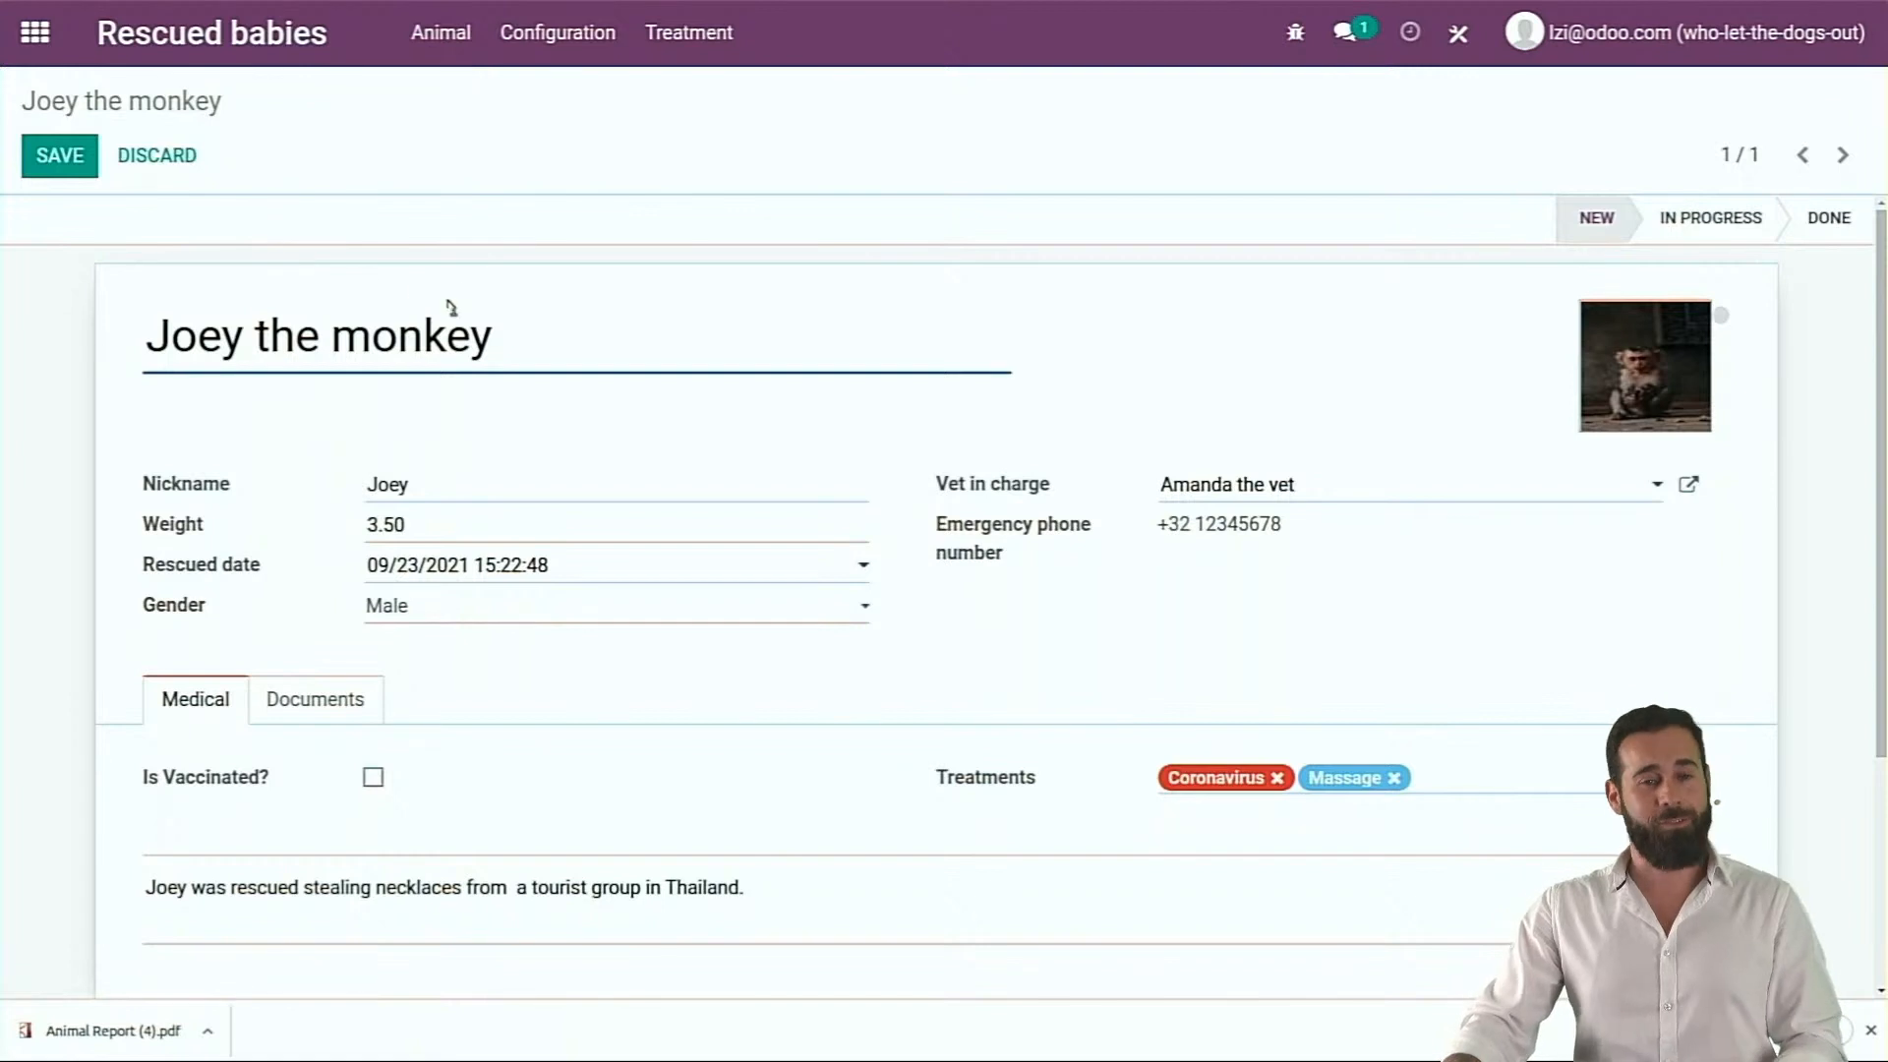
pyautogui.scroll(-1, 473, 686)
pyautogui.click(344, 654)
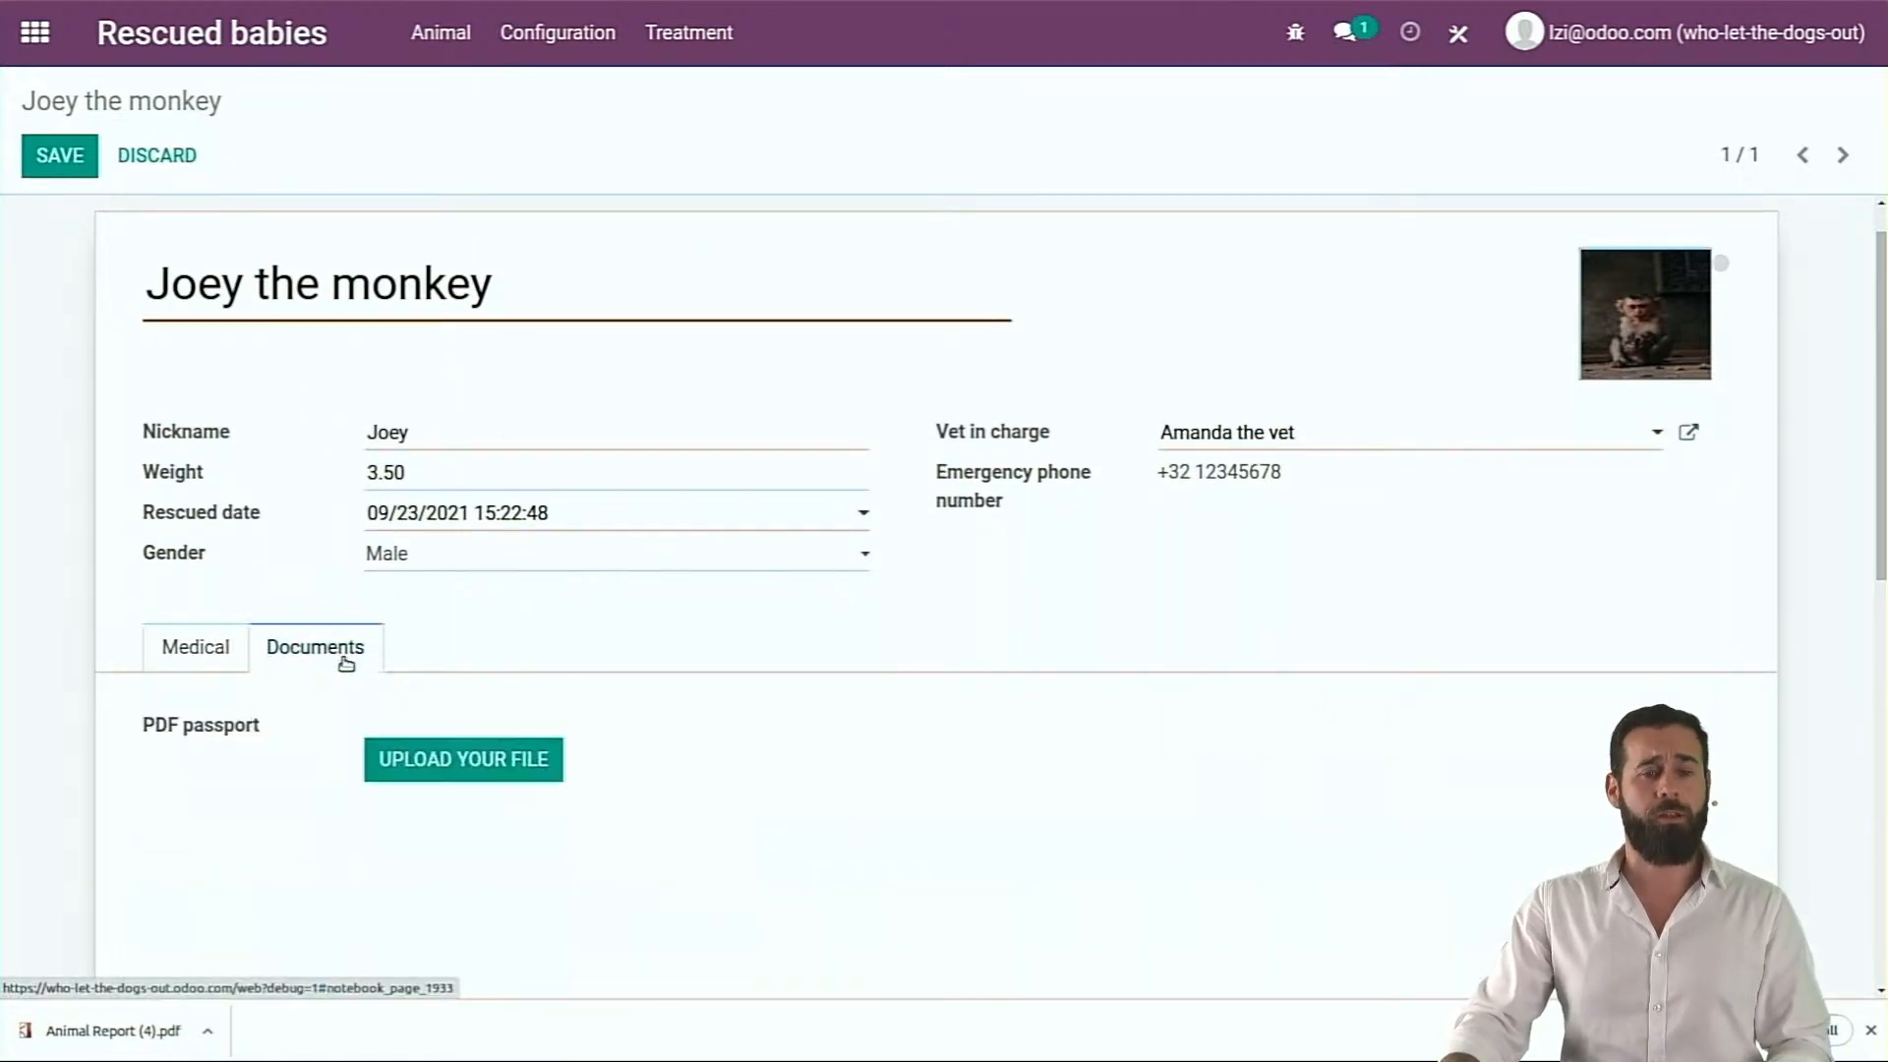
pyautogui.click(474, 765)
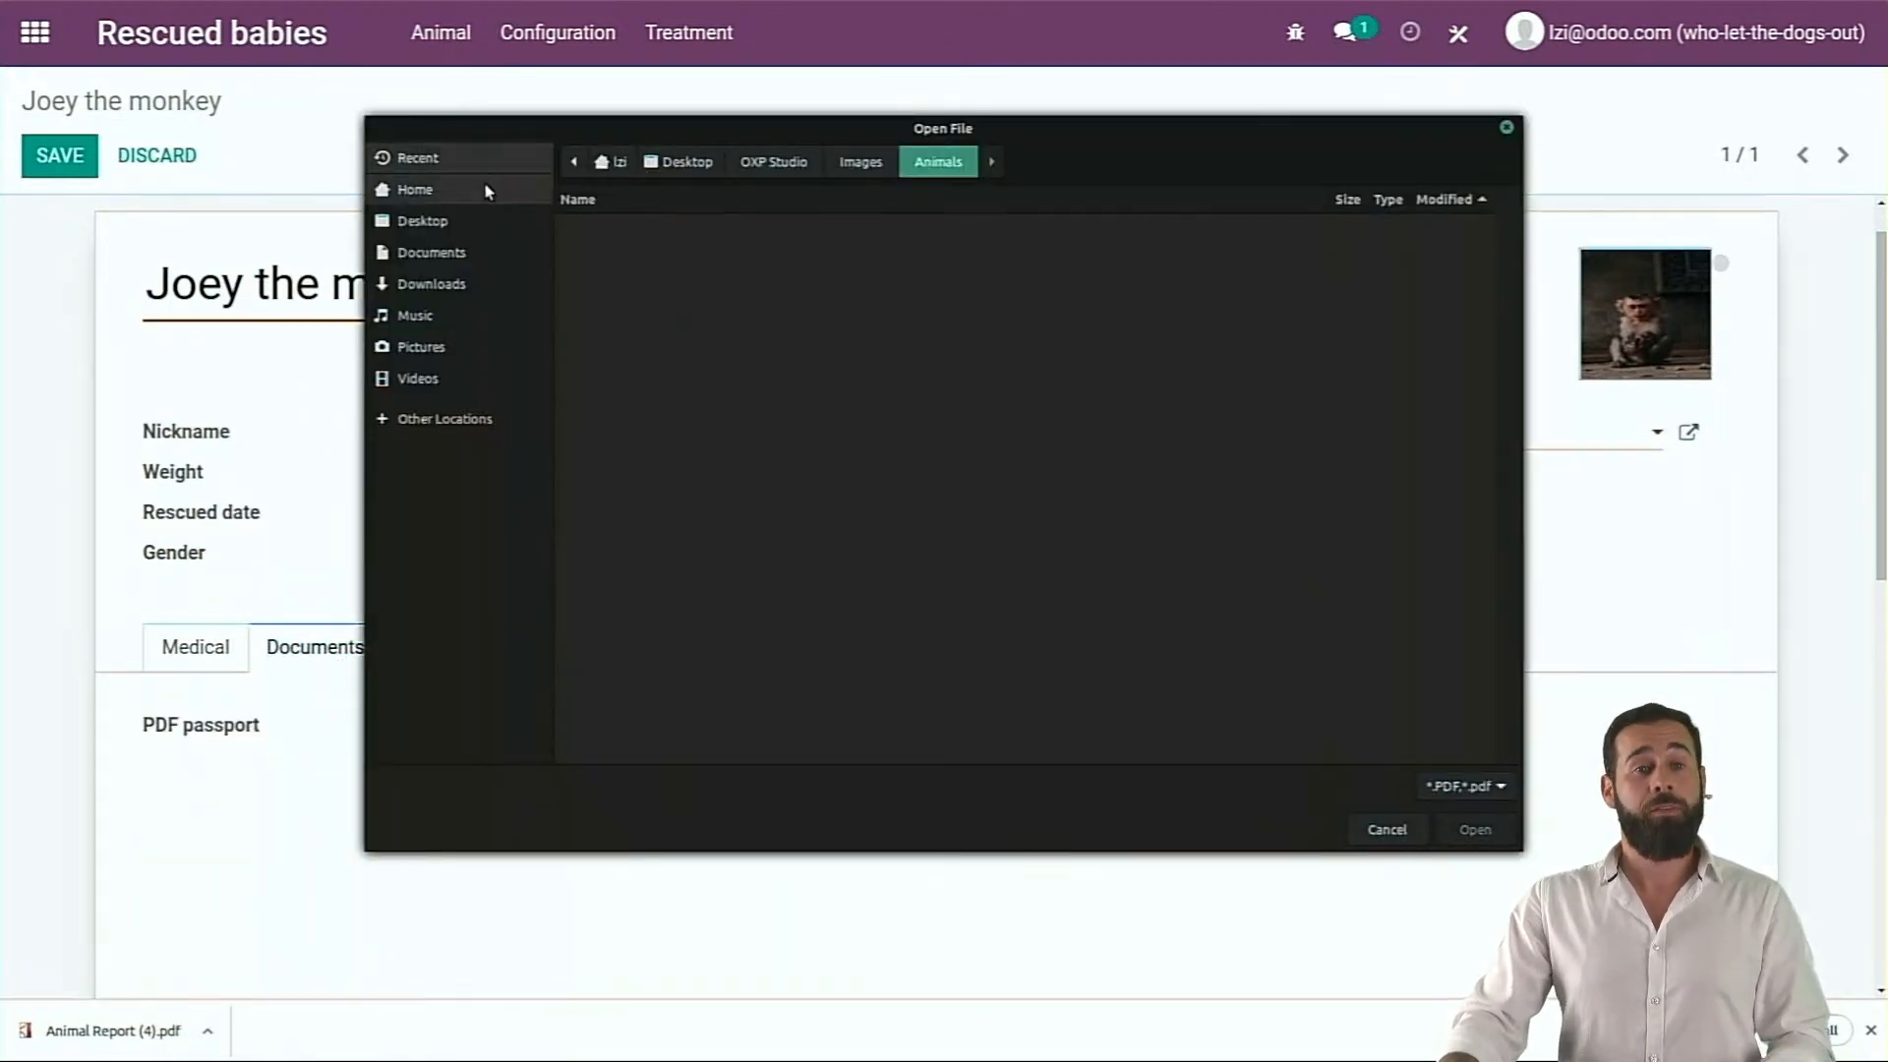
pyautogui.click(776, 162)
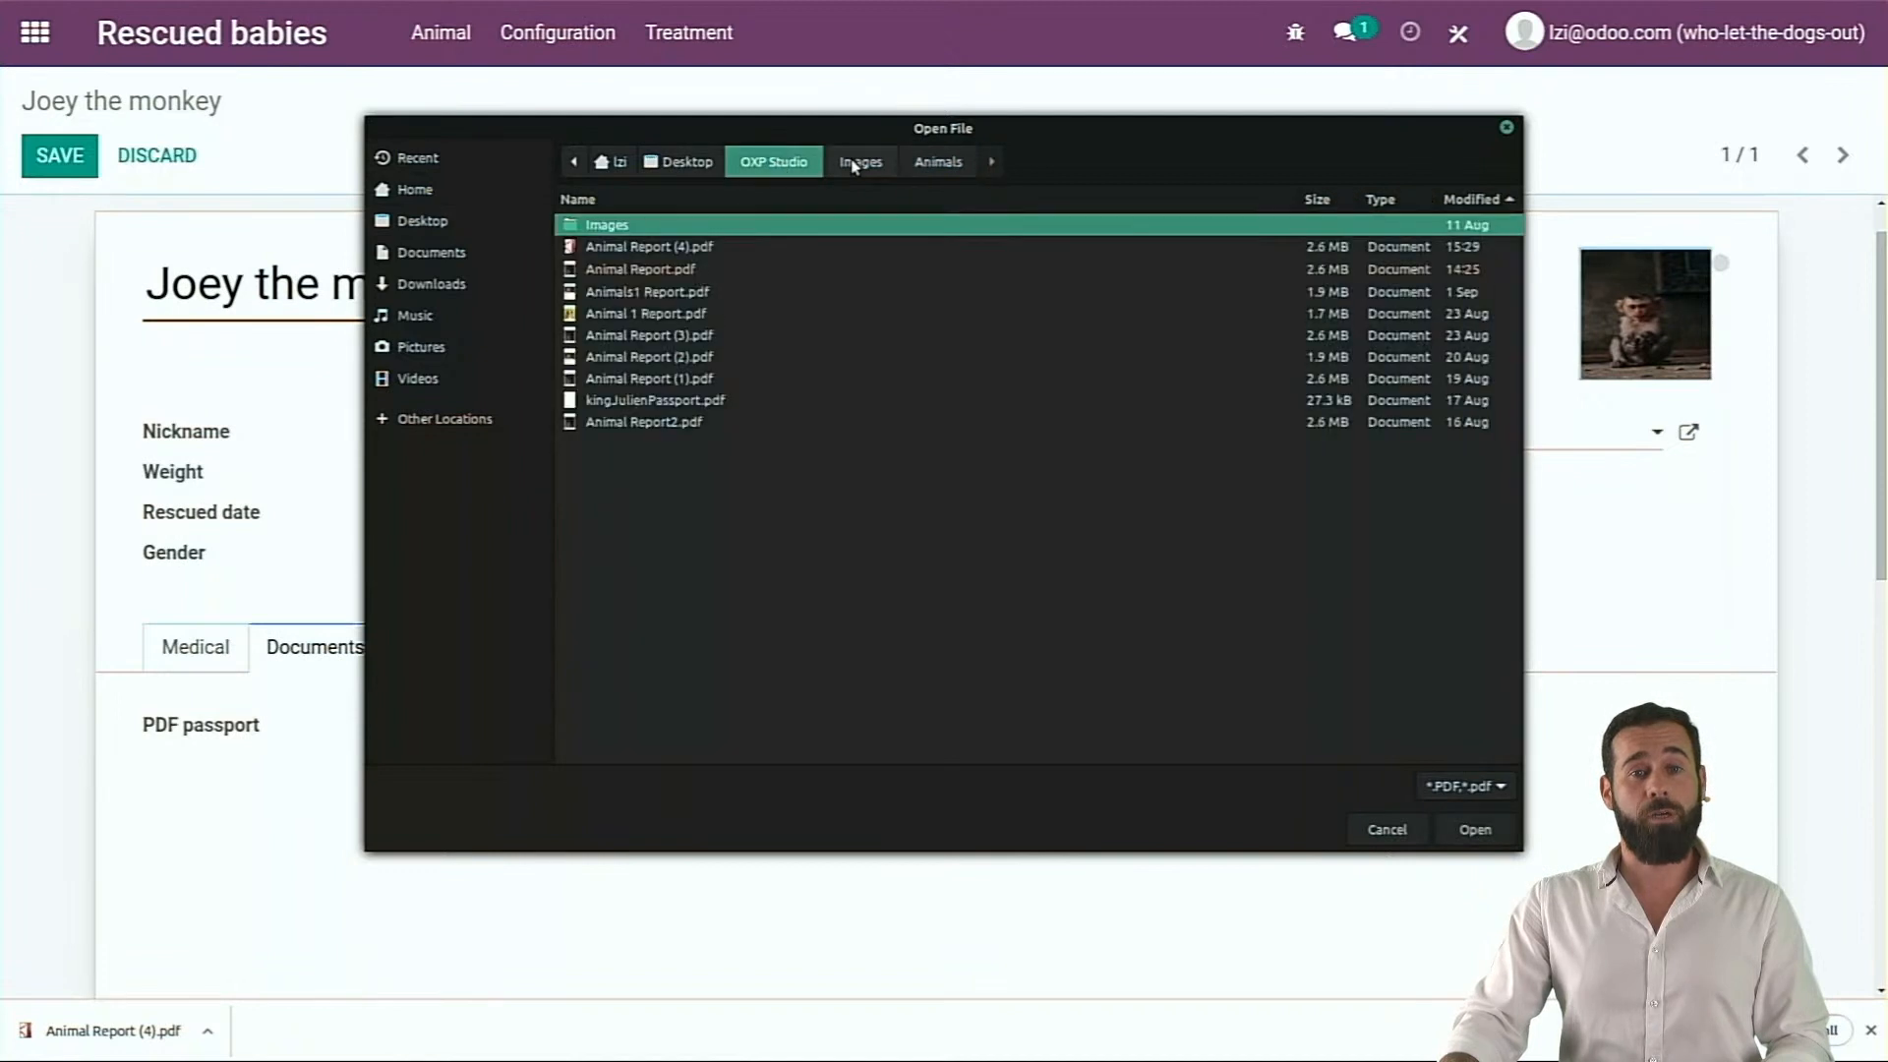
pyautogui.doubleClick(649, 246)
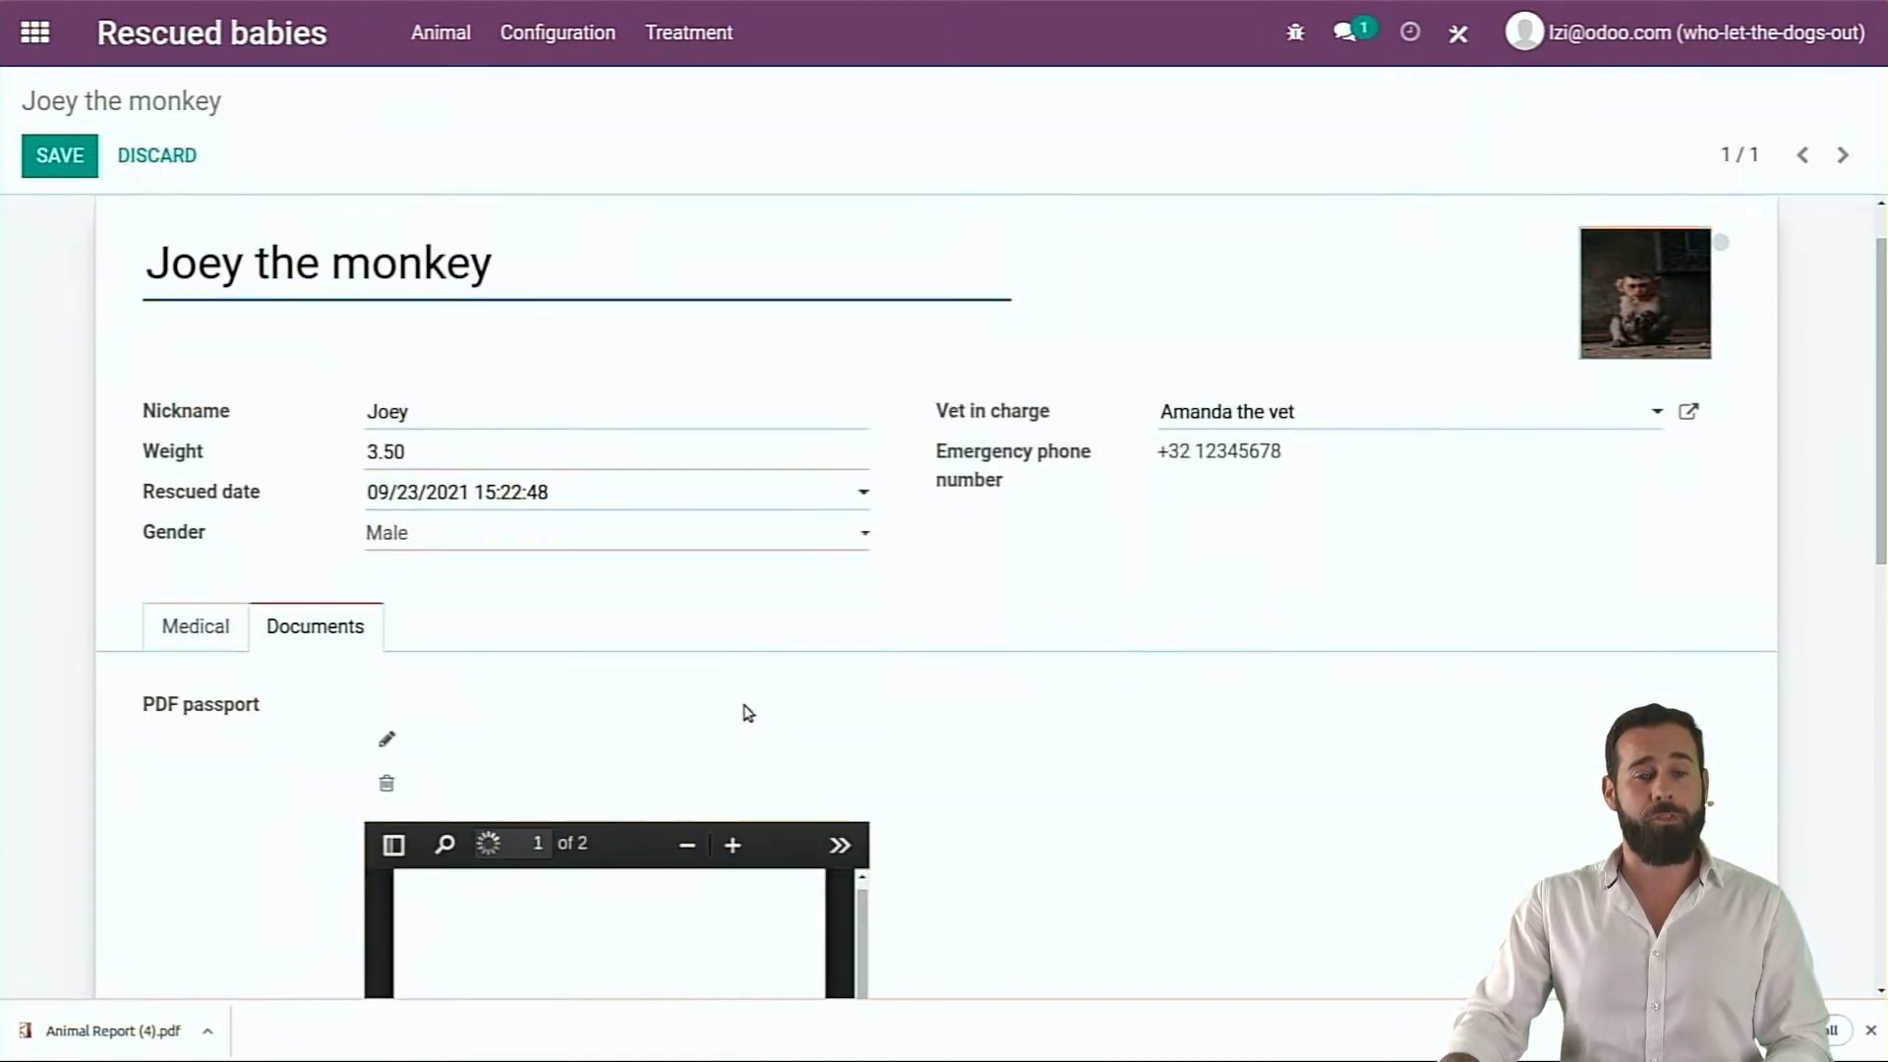
pyautogui.scroll(-3, 742, 708)
pyautogui.scroll(1, 558, 797)
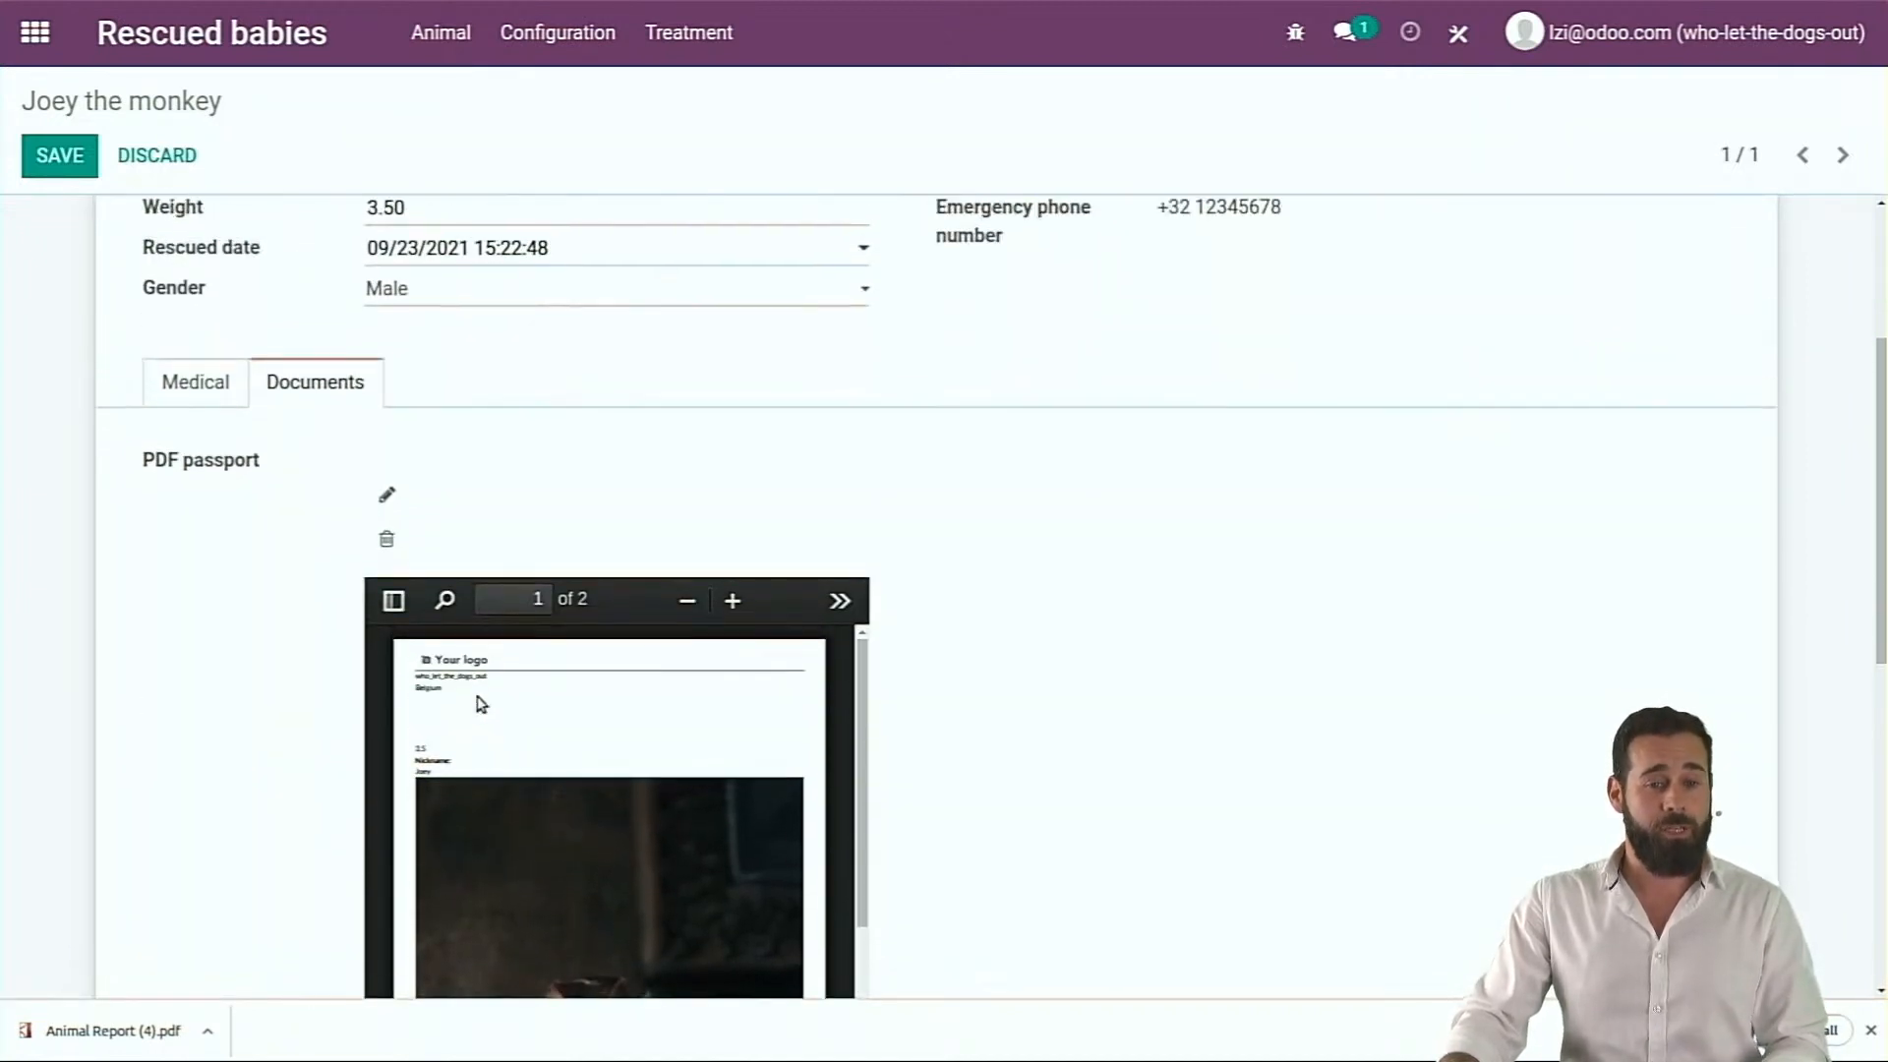
pyautogui.scroll(5, 1081, 703)
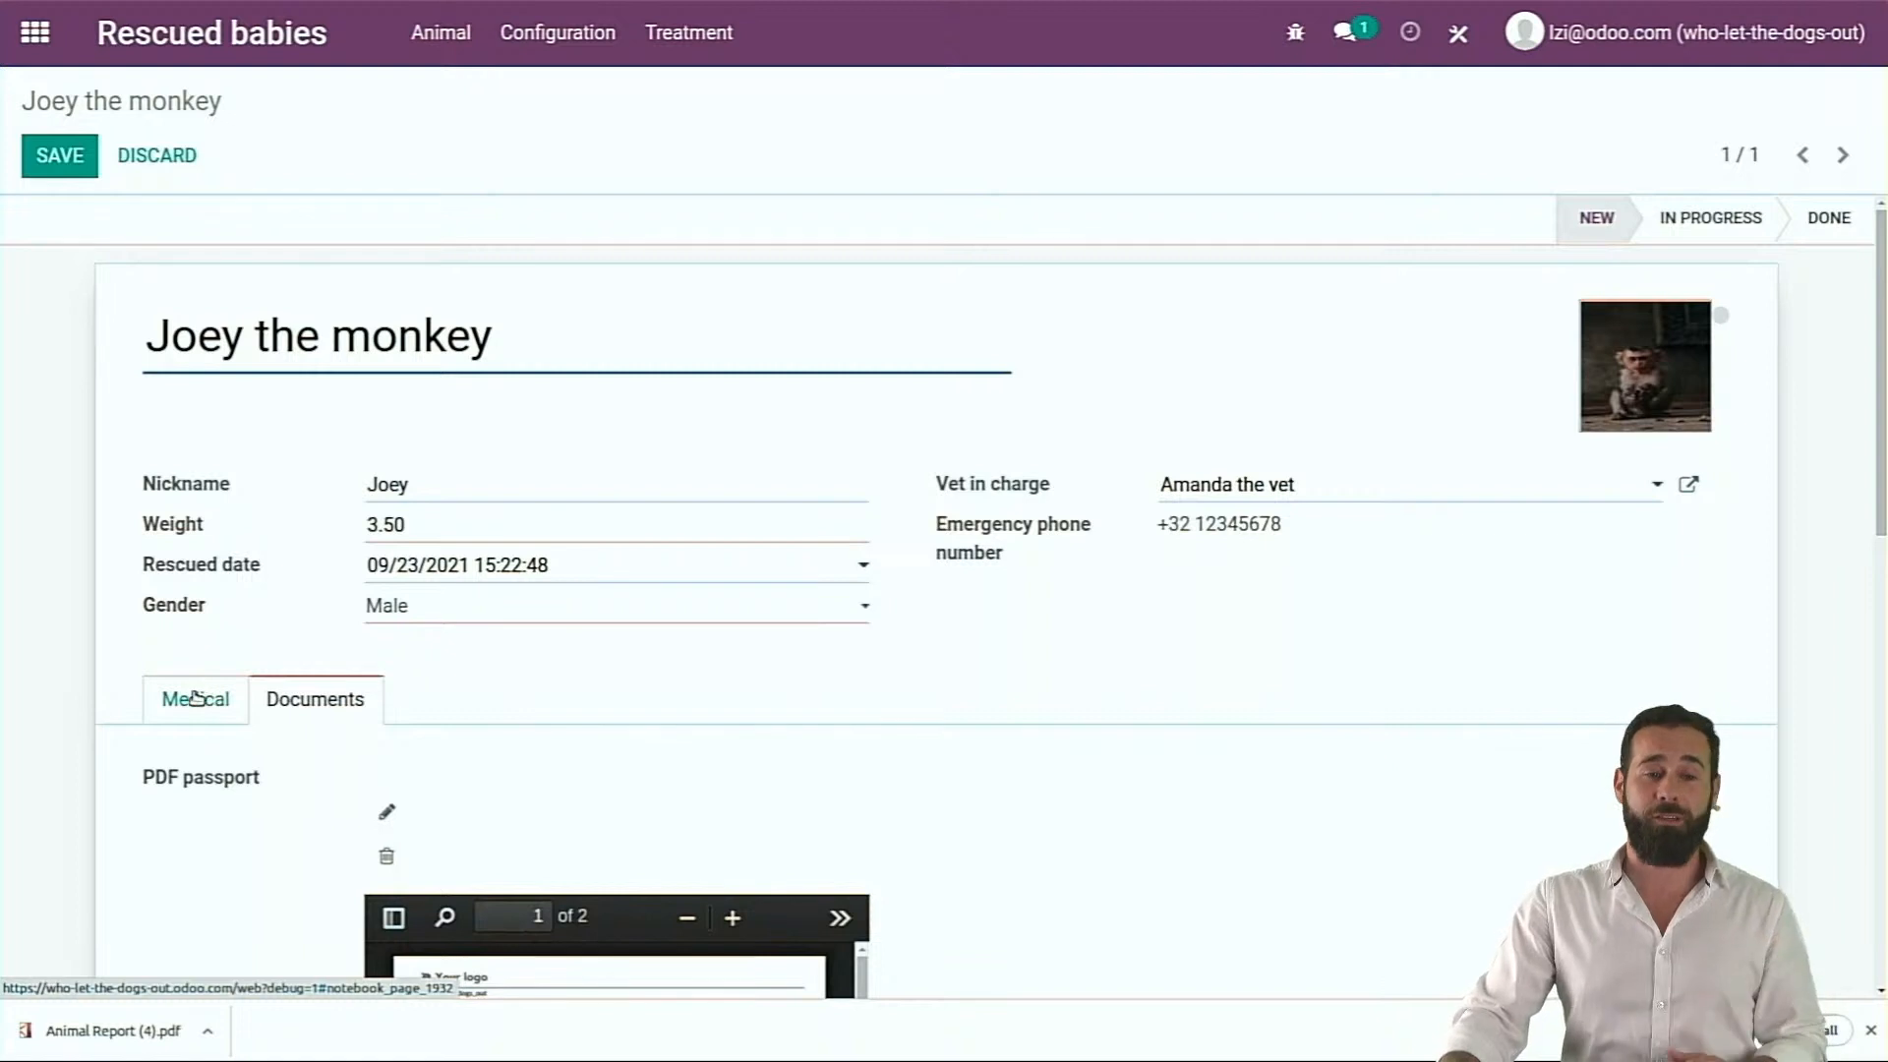
pyautogui.click(196, 698)
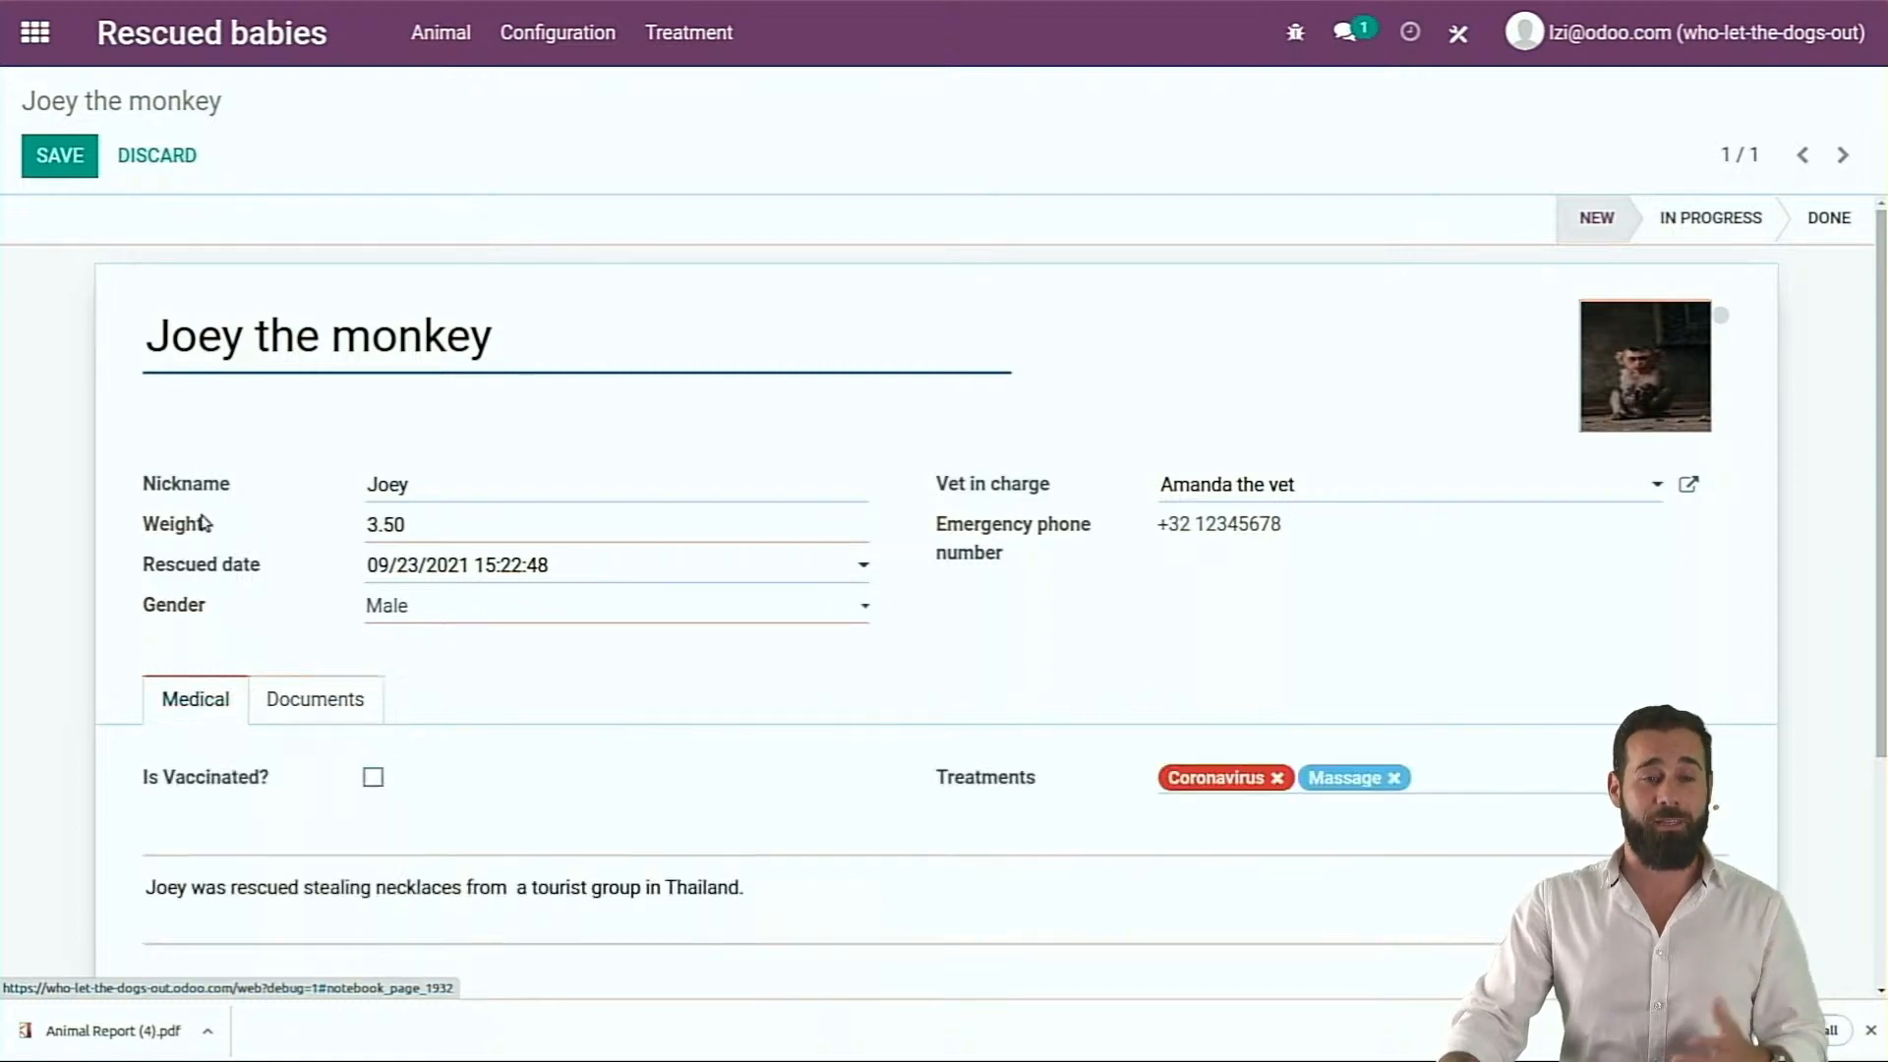
pyautogui.click(59, 158)
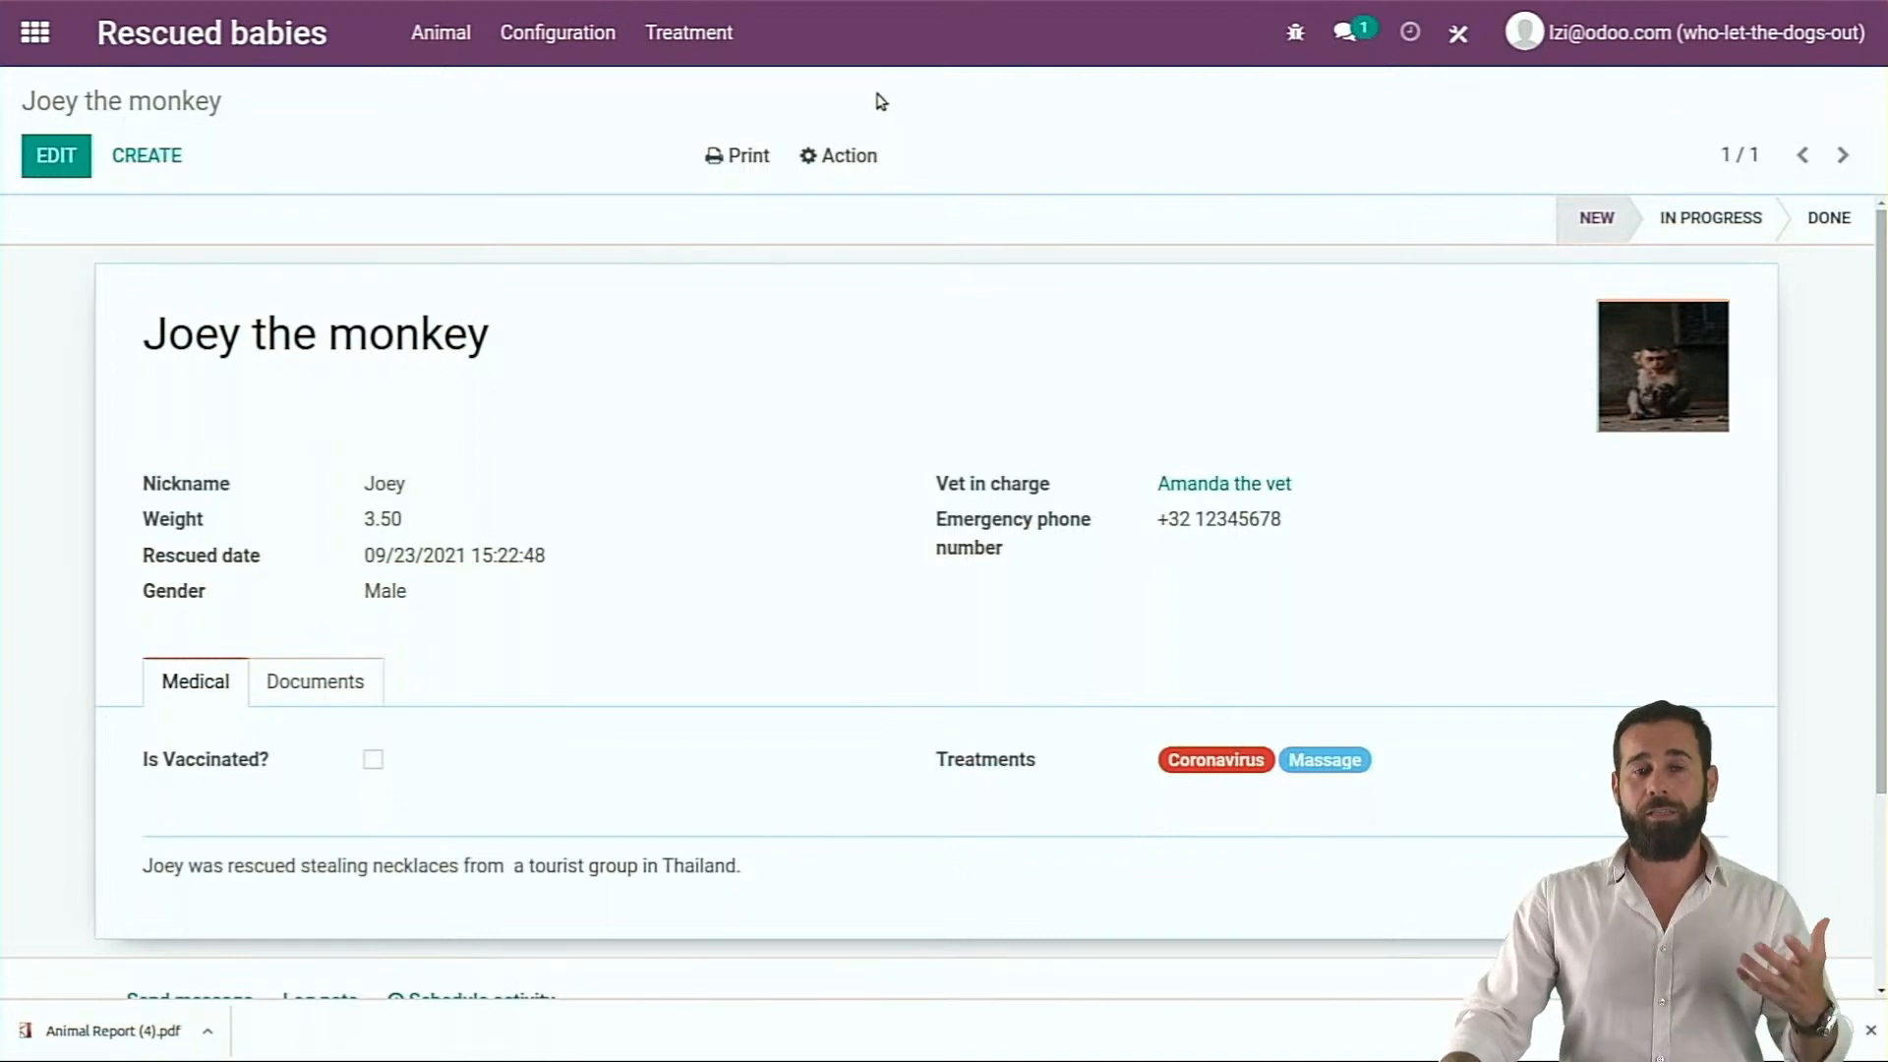
# Rename the New stage of the Animal kanban as Rescued
pyautogui.click(445, 34)
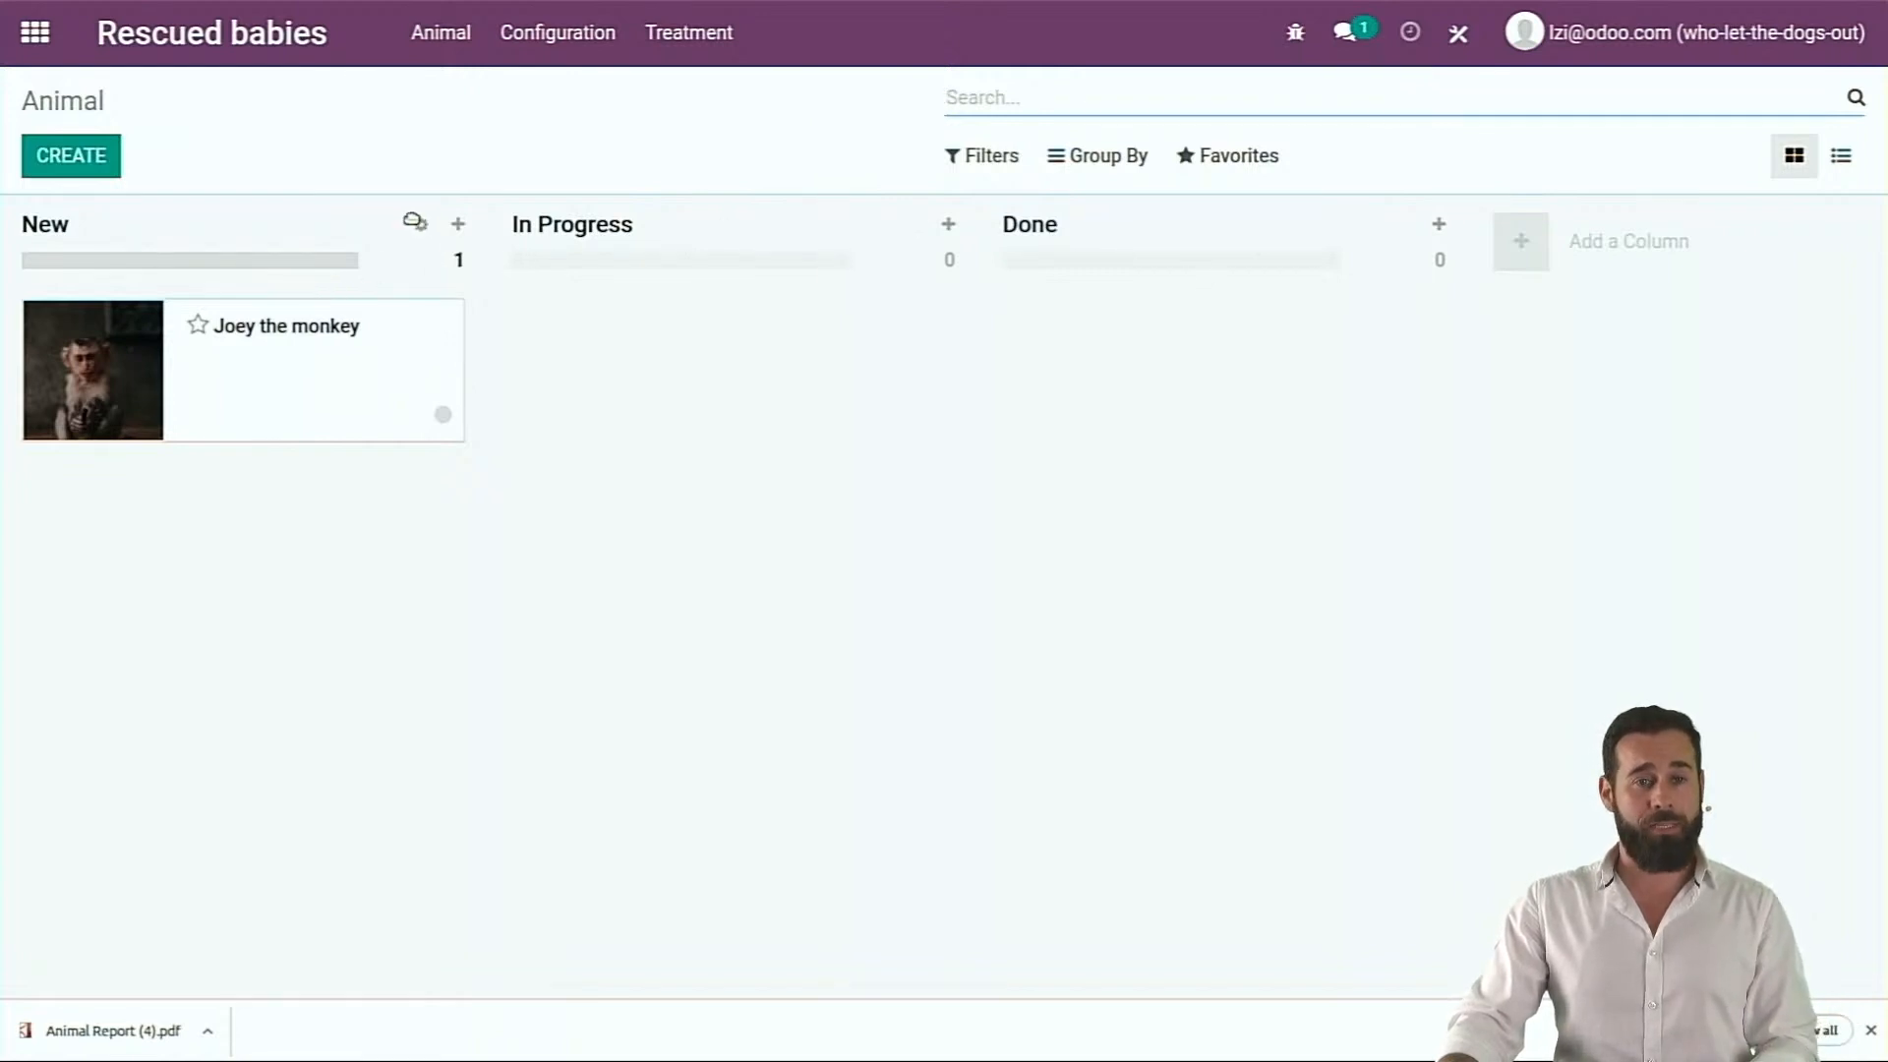
pyautogui.click(422, 226)
pyautogui.click(478, 317)
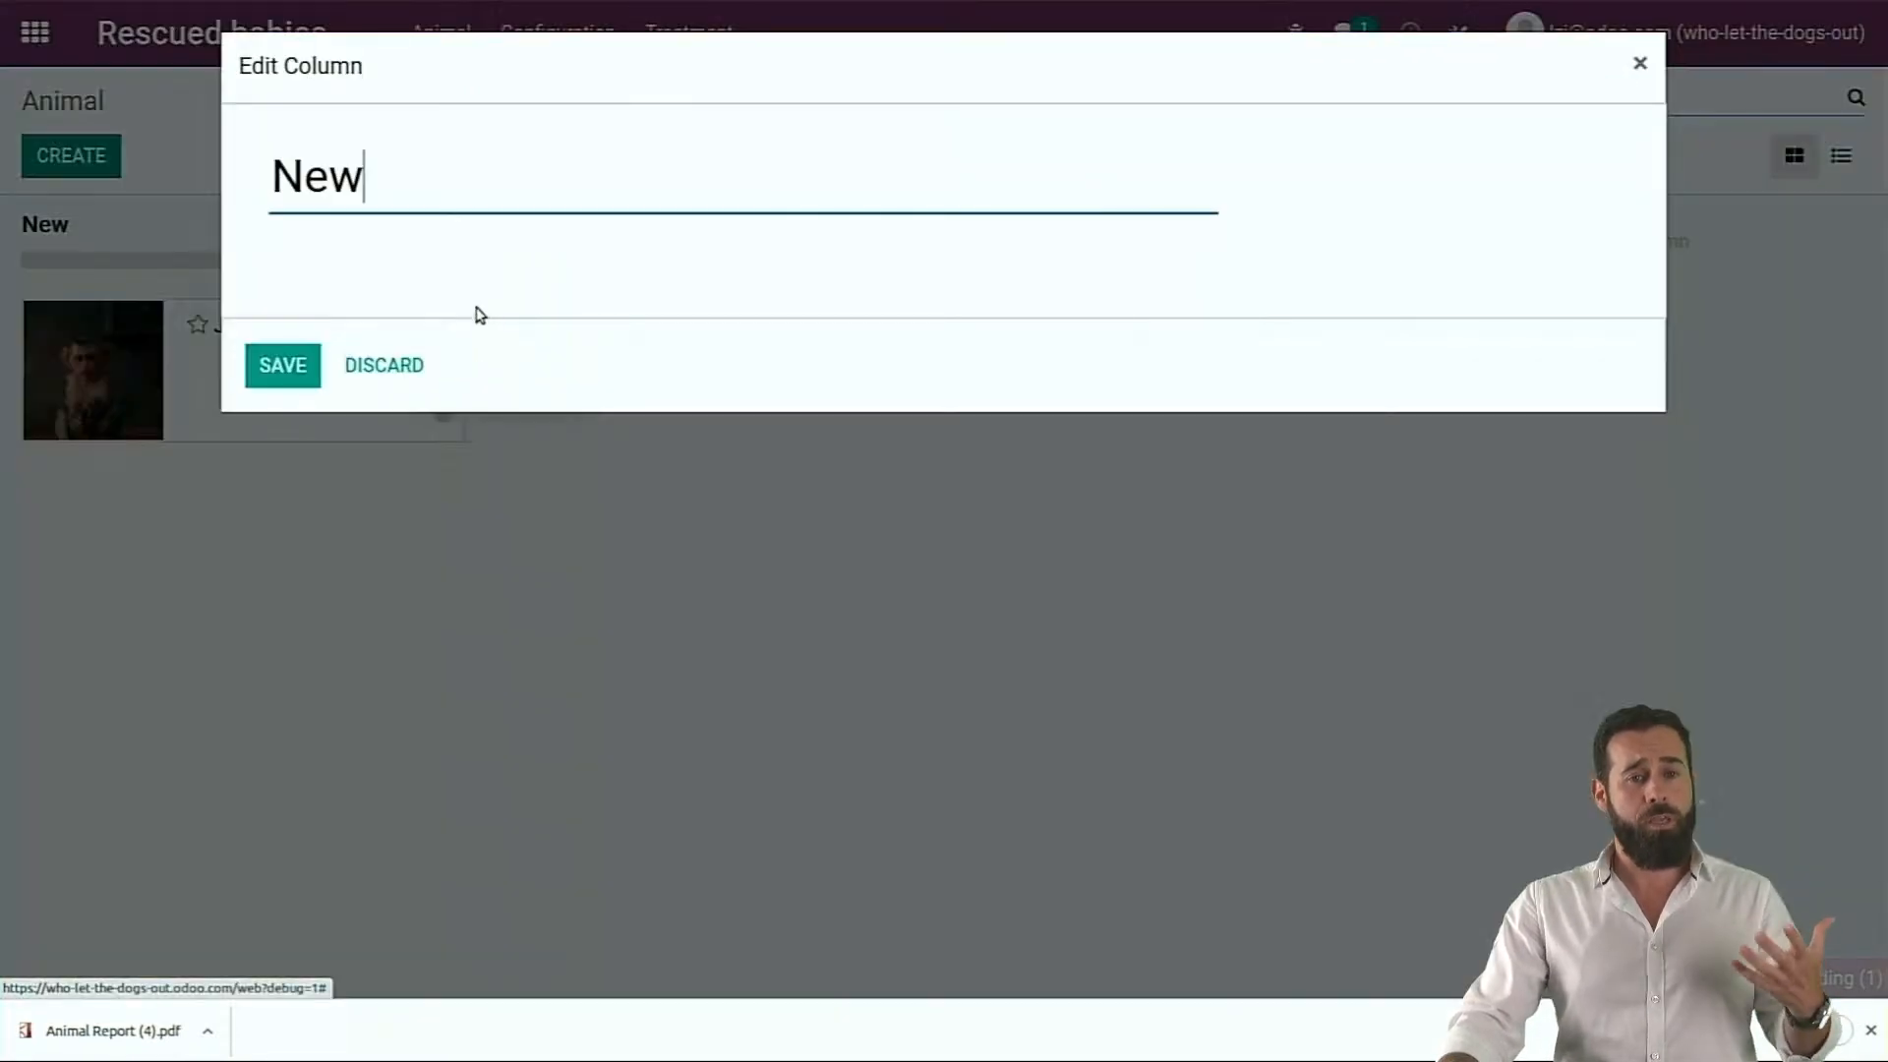
pyautogui.press('BackSpace')
pyautogui.press('BackSpace')
pyautogui.press('BackSpace')
pyautogui.write('Rescued')
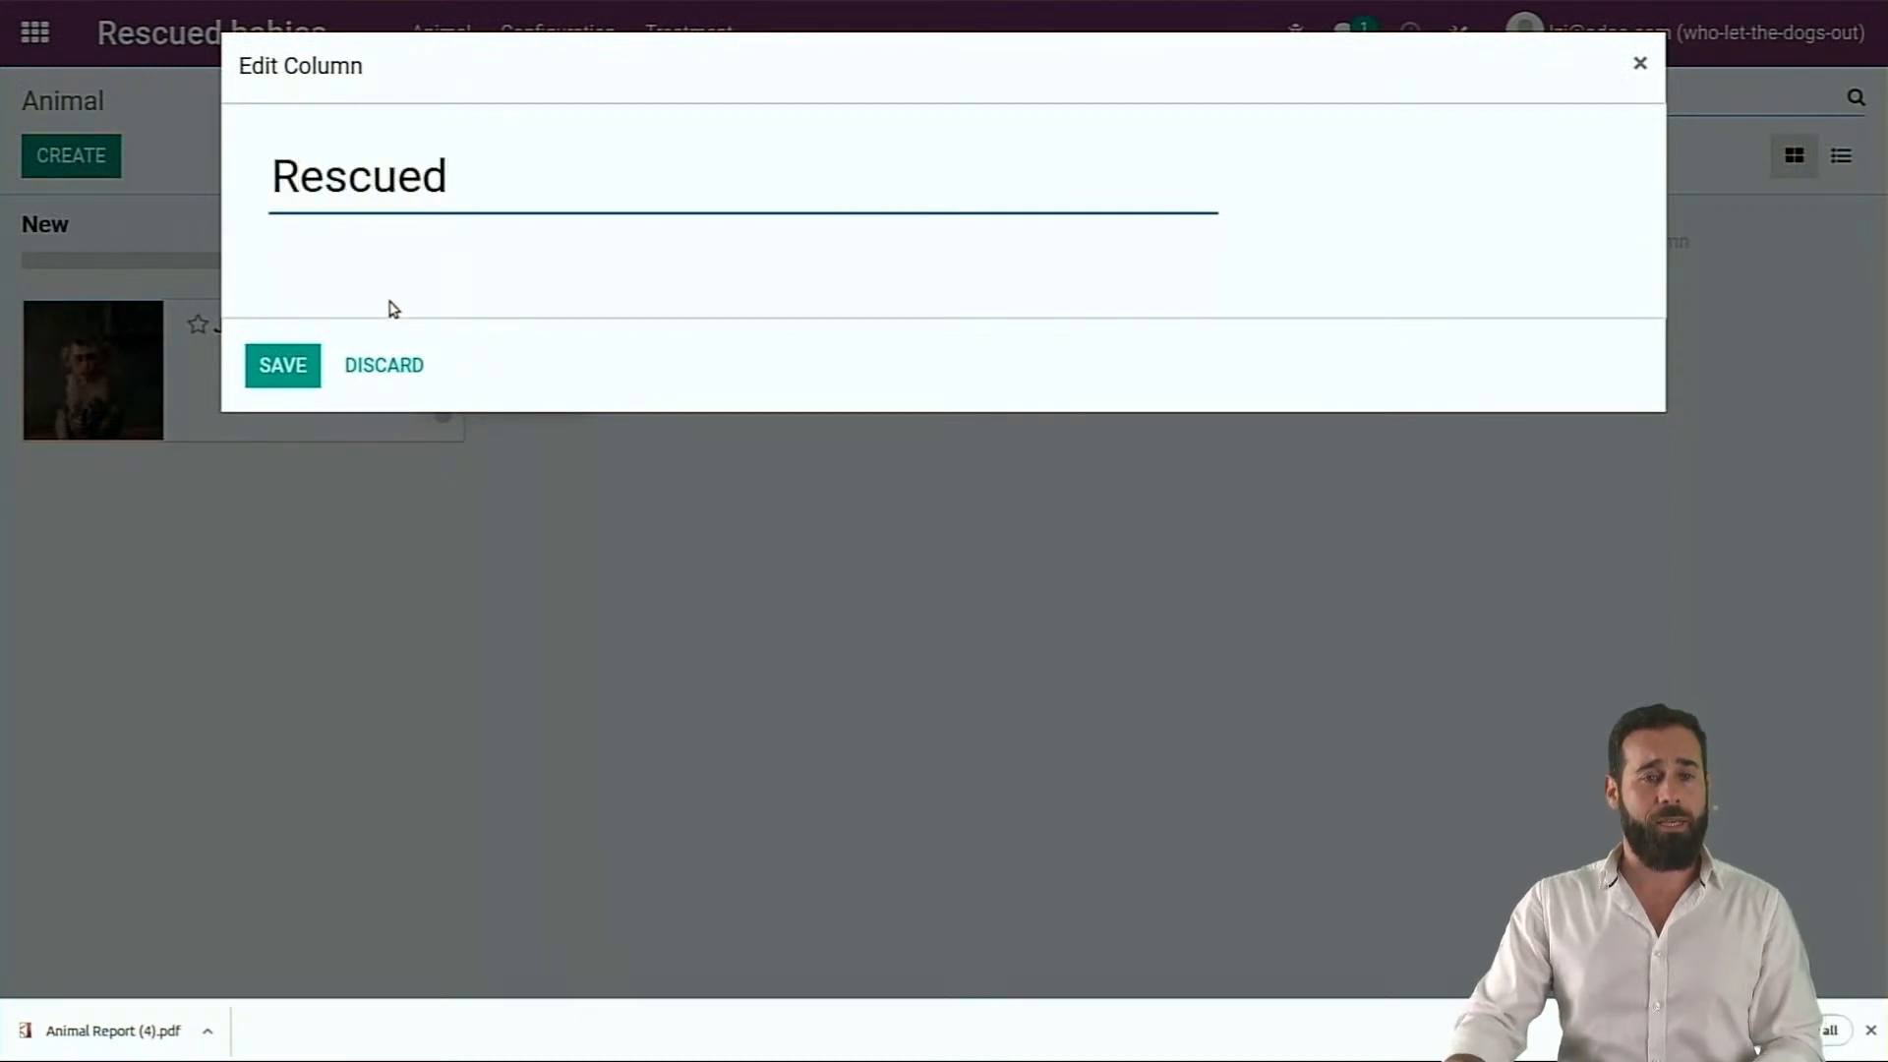
pyautogui.click(284, 365)
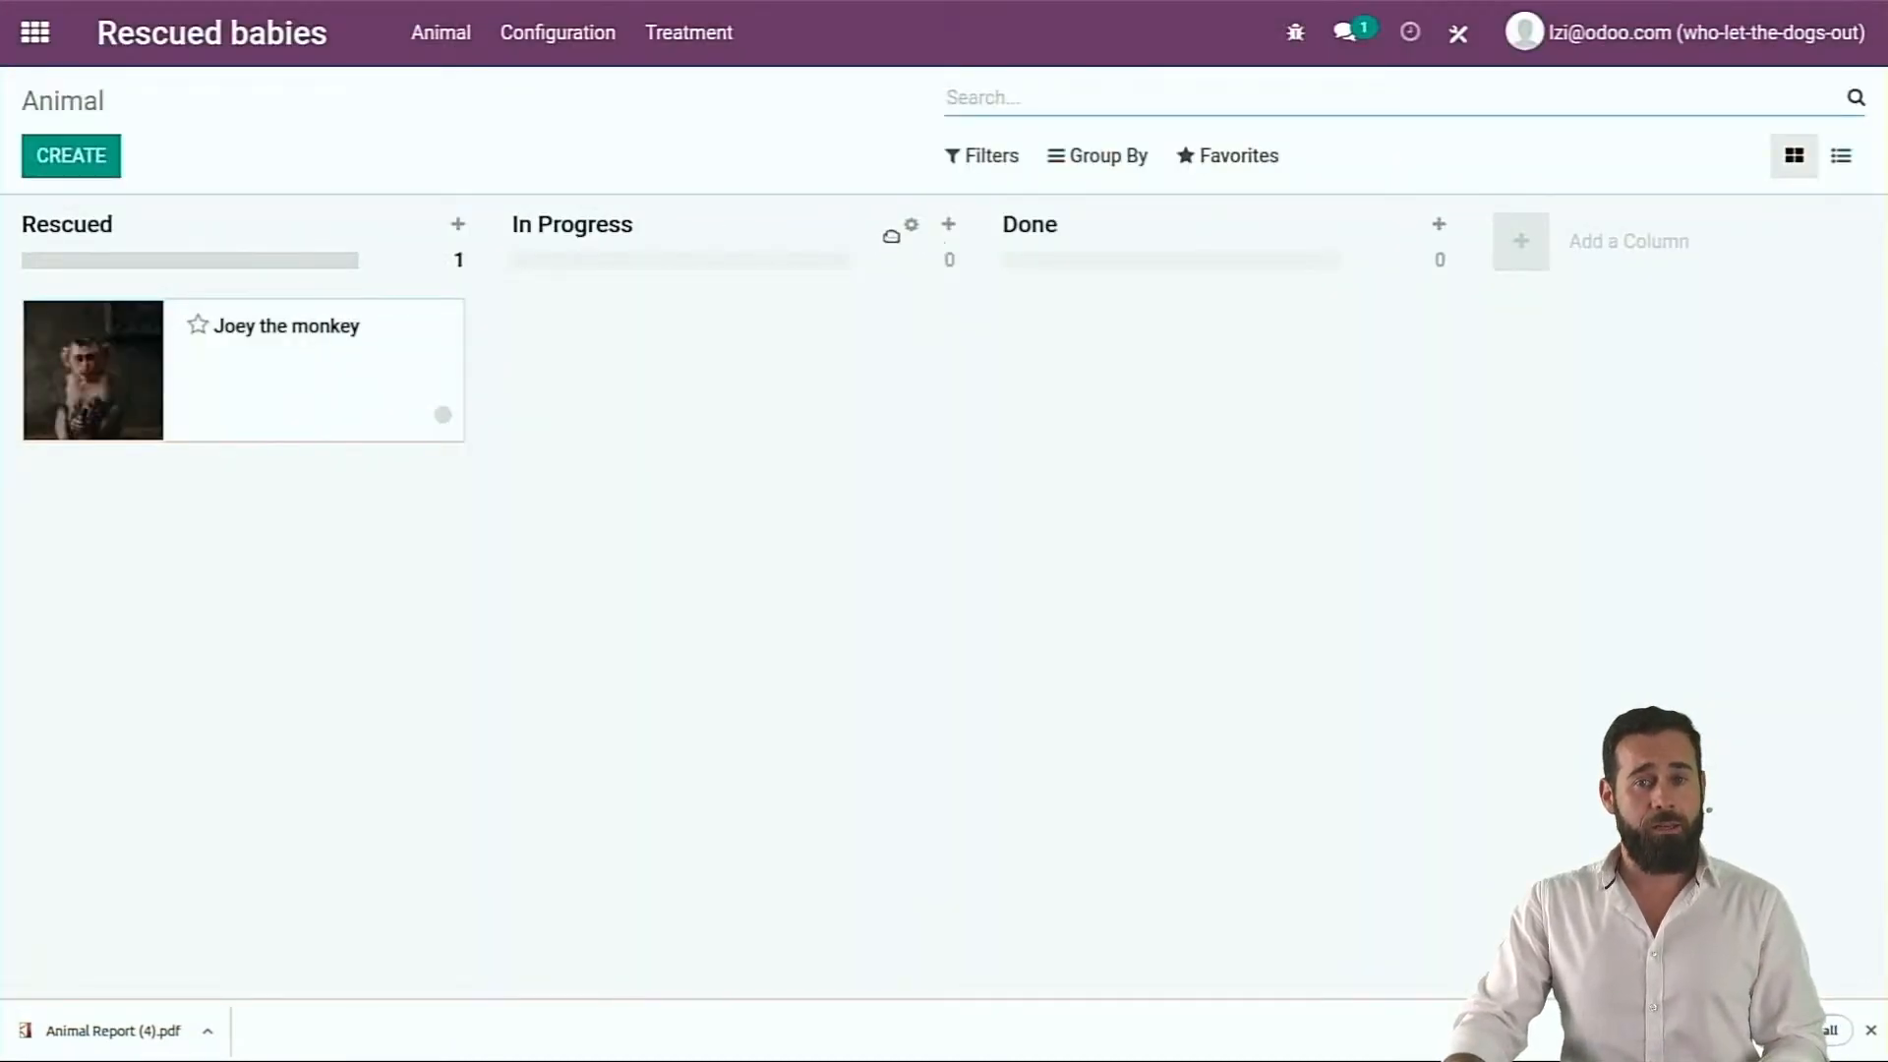
# Rename the In Progress stage as In Shelter and move the Joey the monkey card into it
pyautogui.click(912, 228)
pyautogui.click(963, 327)
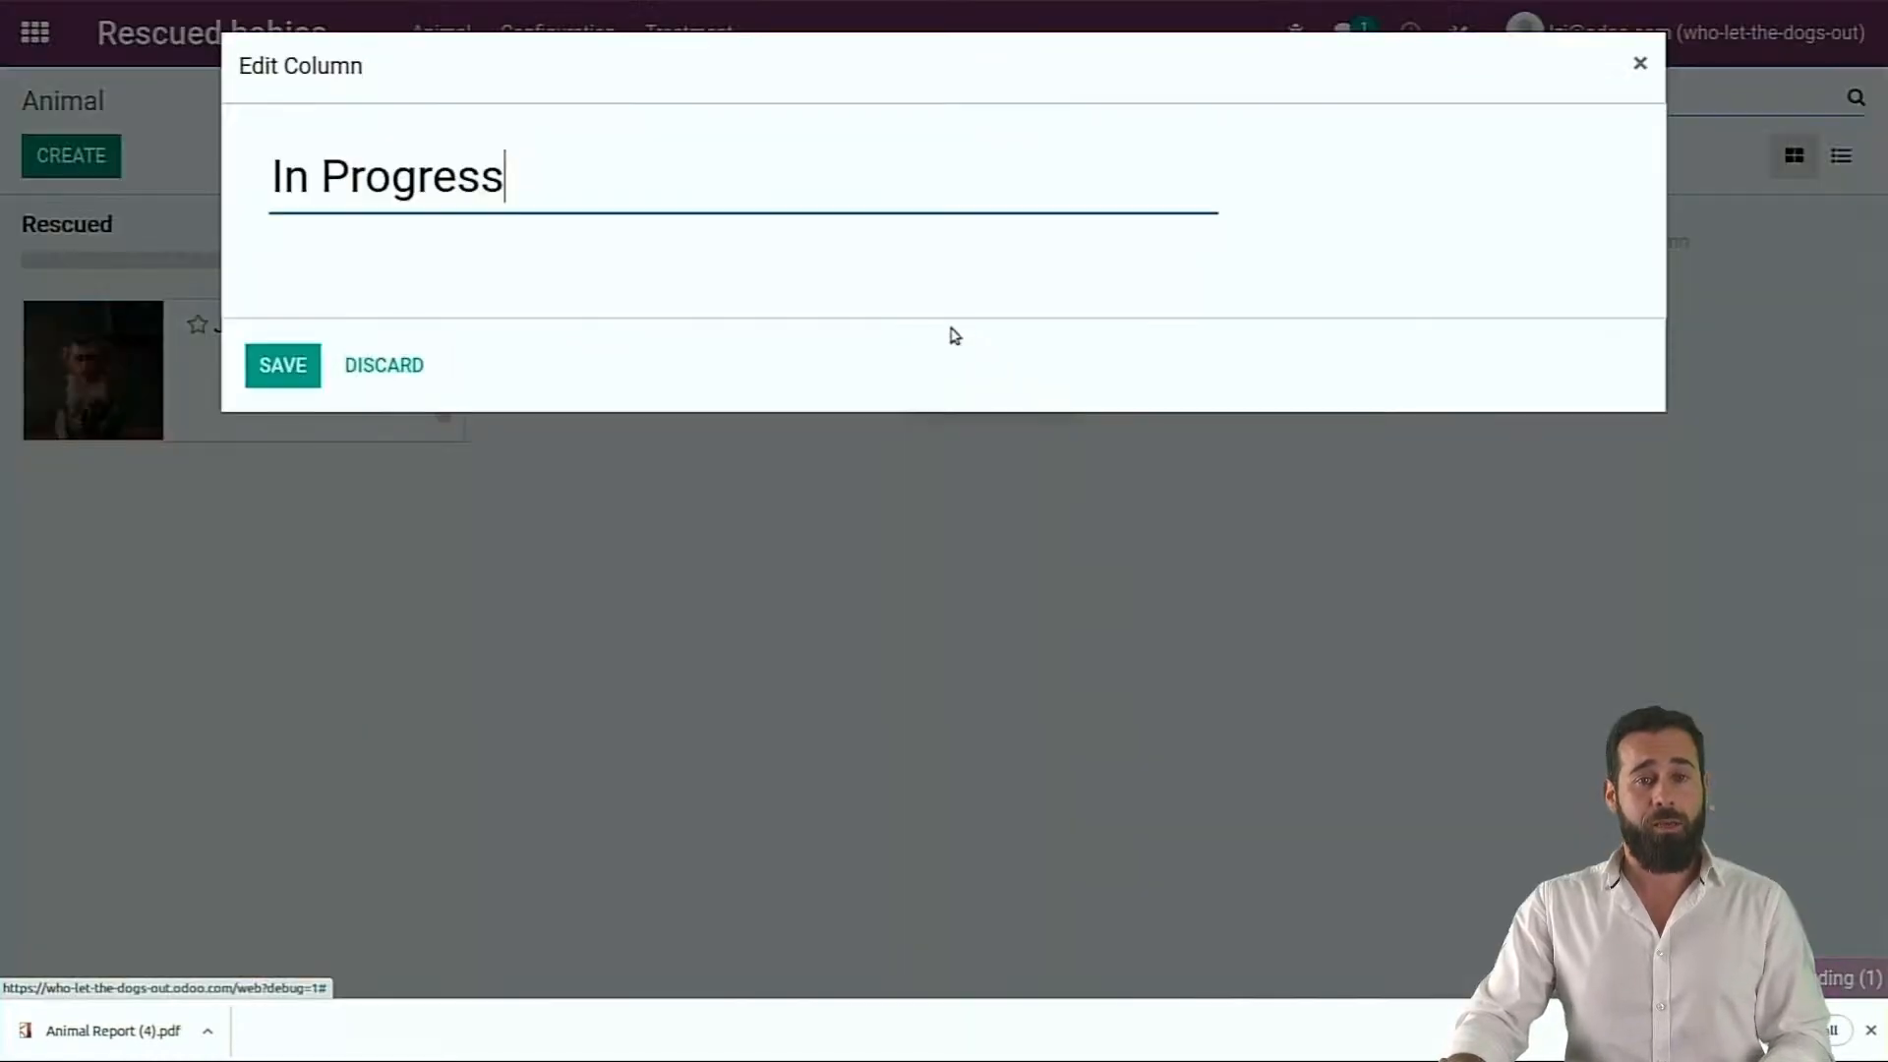
pyautogui.hotkey('ctrl', 'BackSpace')
pyautogui.write('Shel')
pyautogui.press('BackSpace')
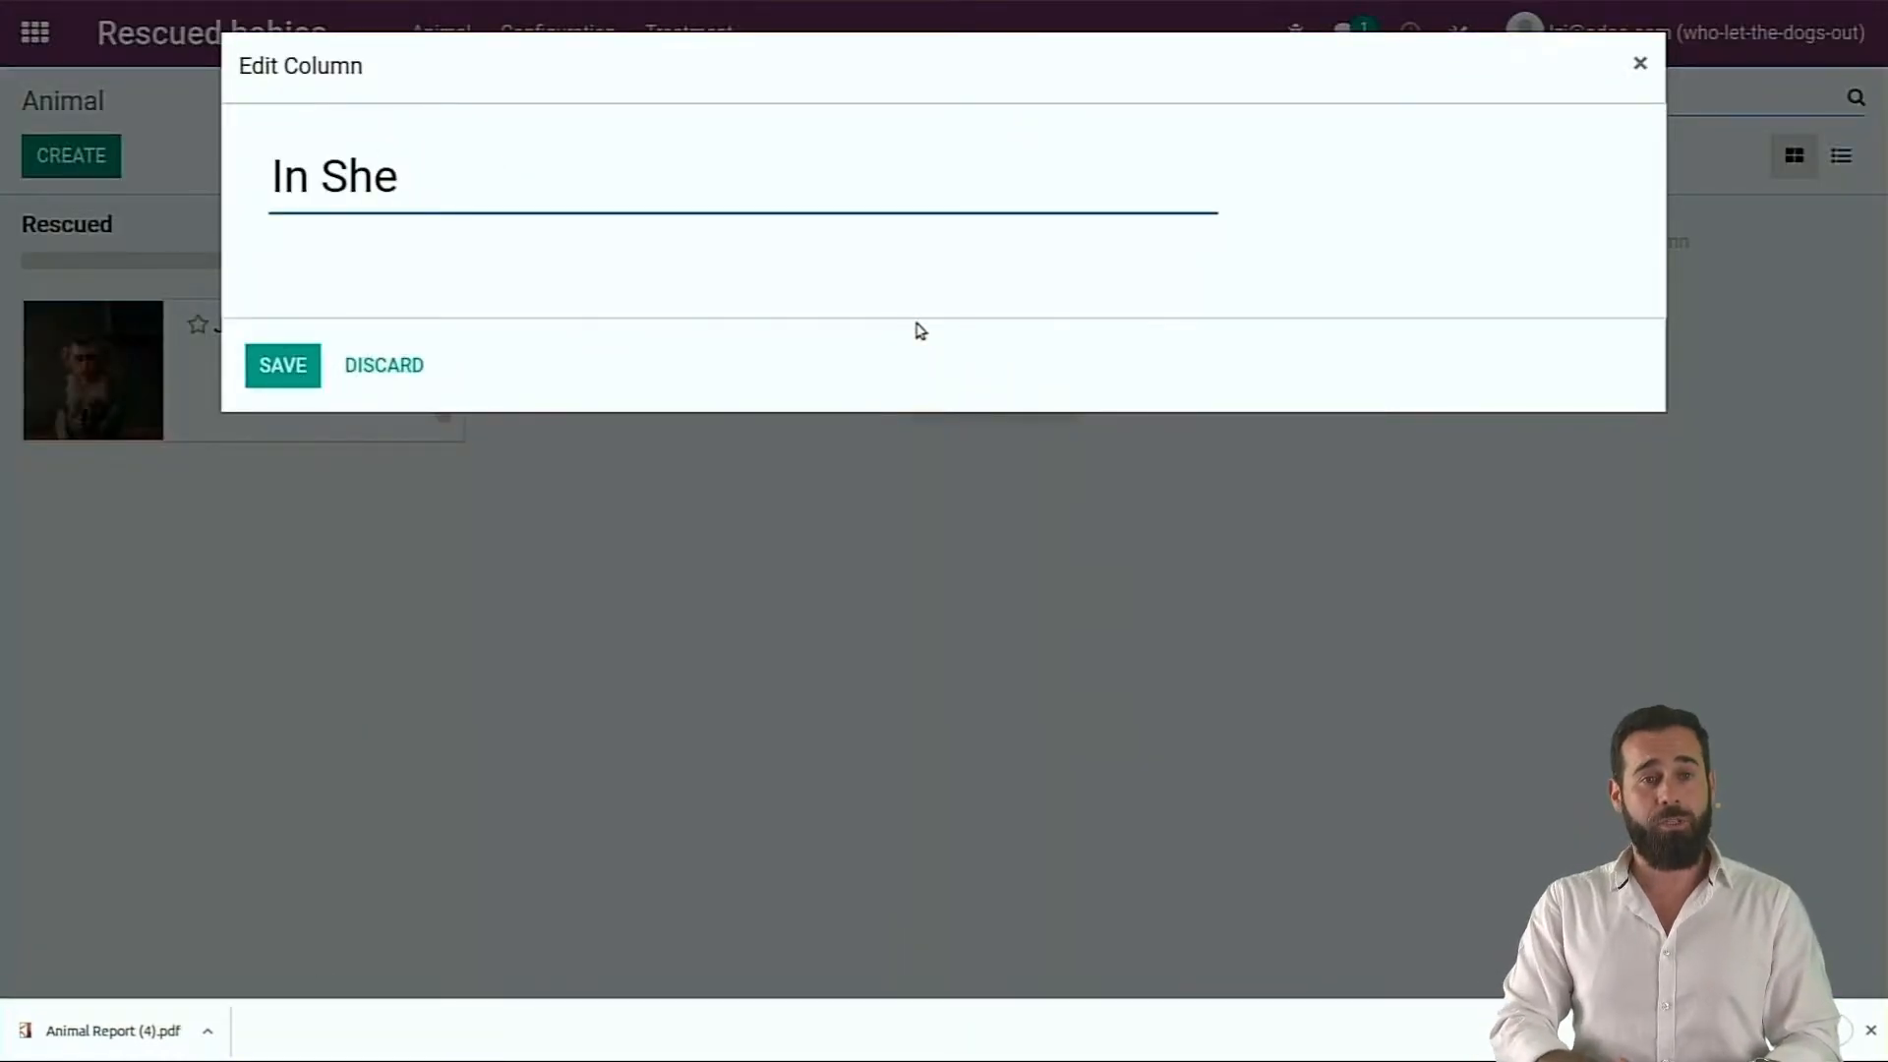
pyautogui.write('lter')
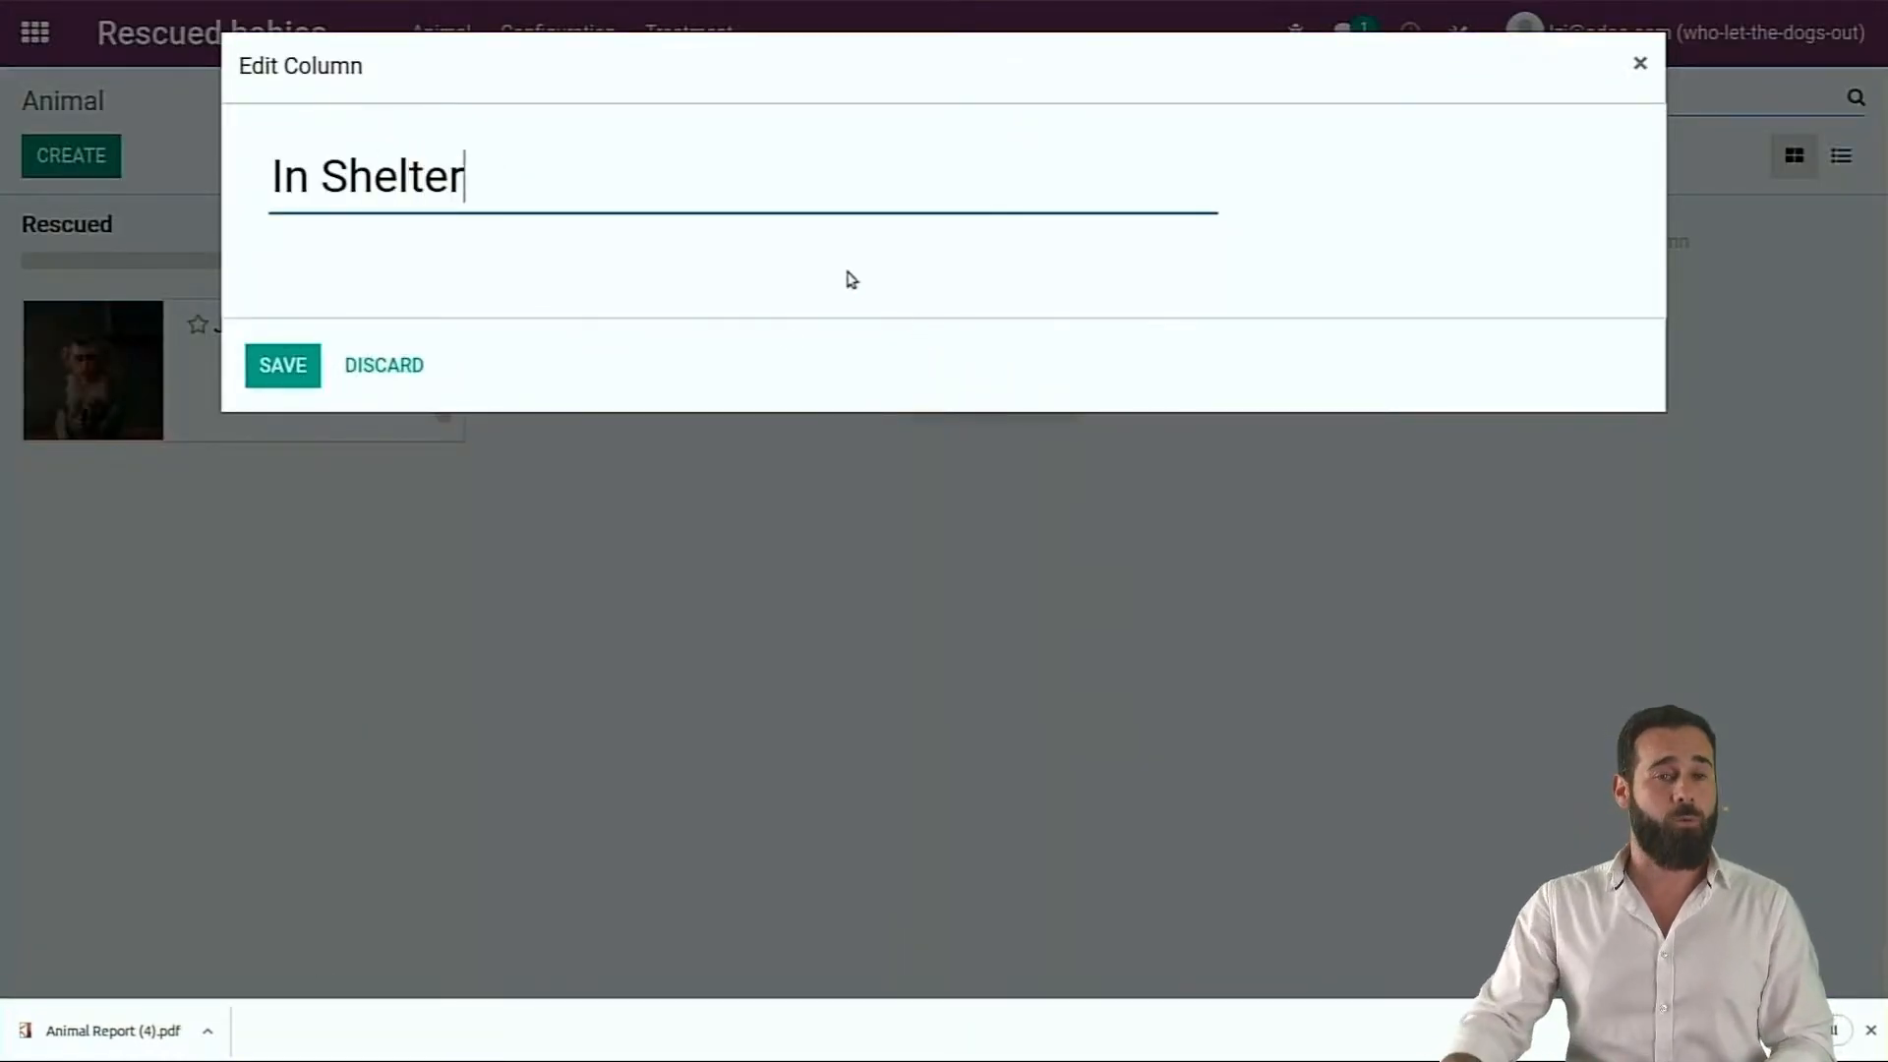
pyautogui.click(307, 367)
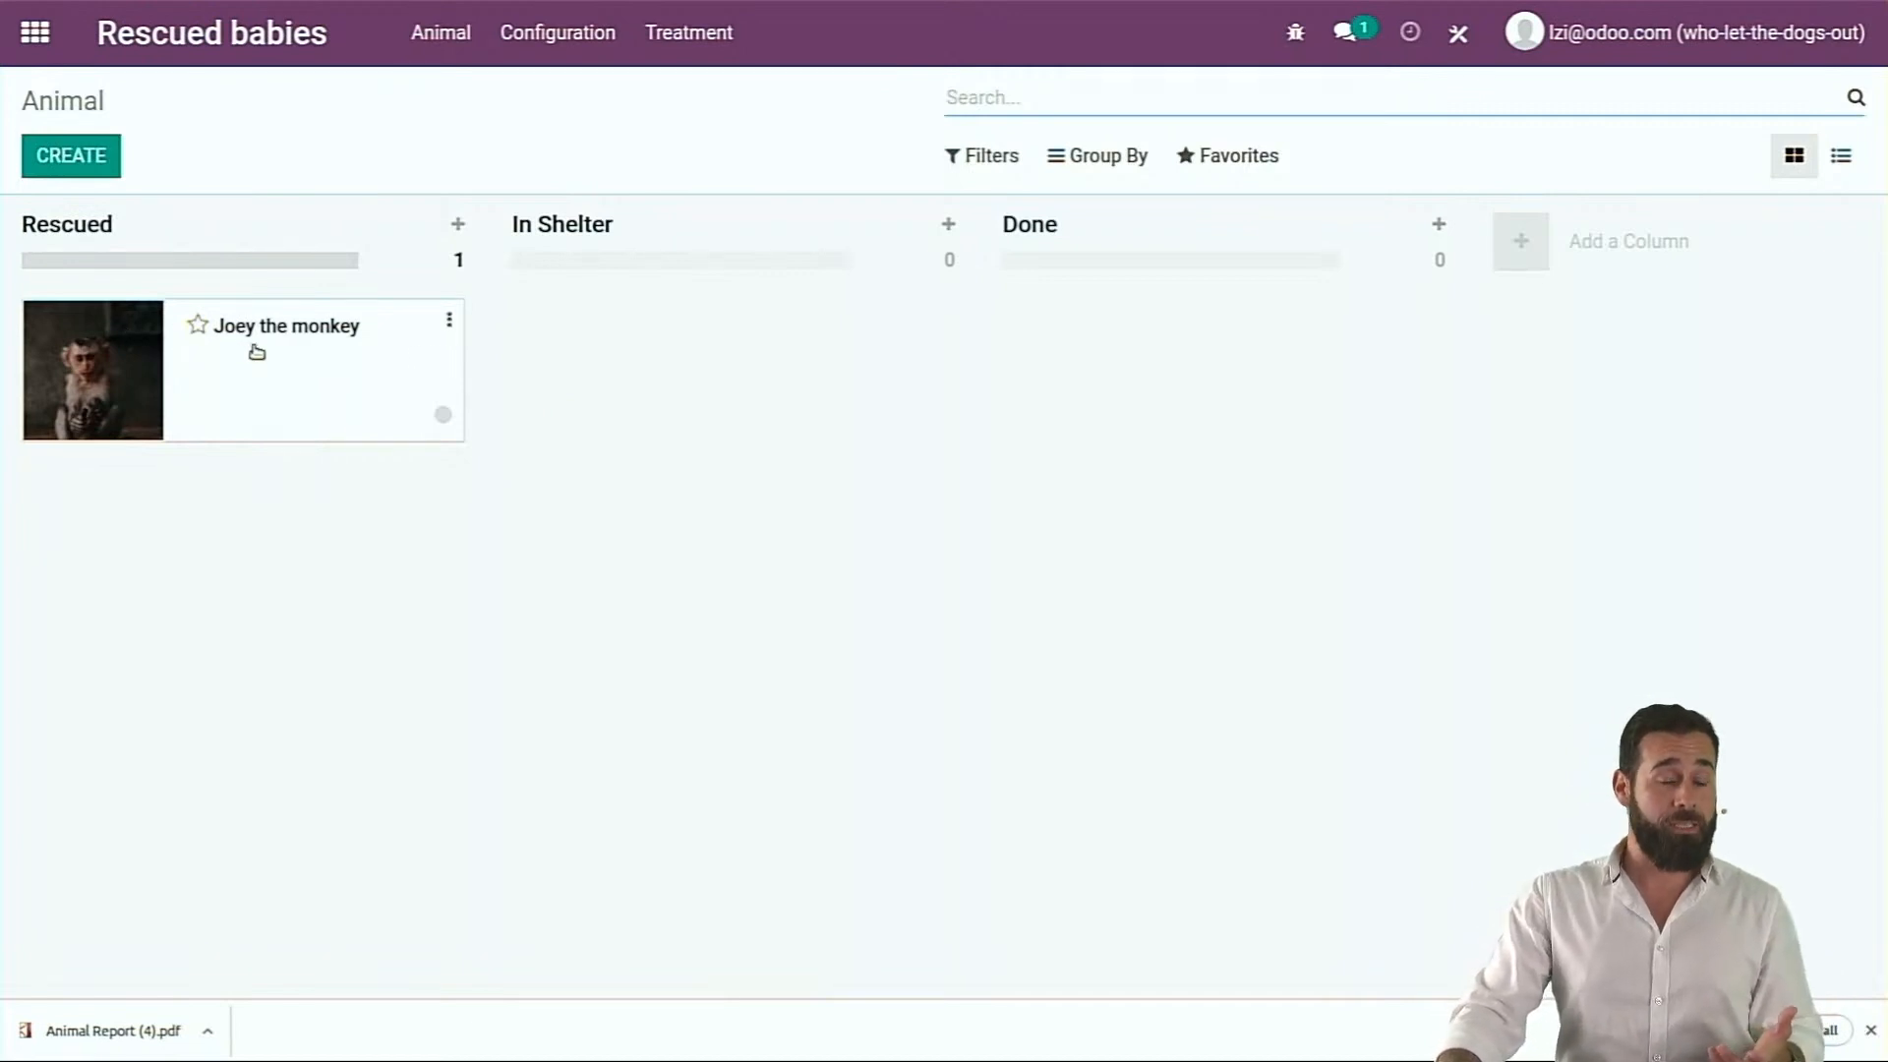
pyautogui.moveTo(256, 350); pyautogui.dragTo(640, 326)
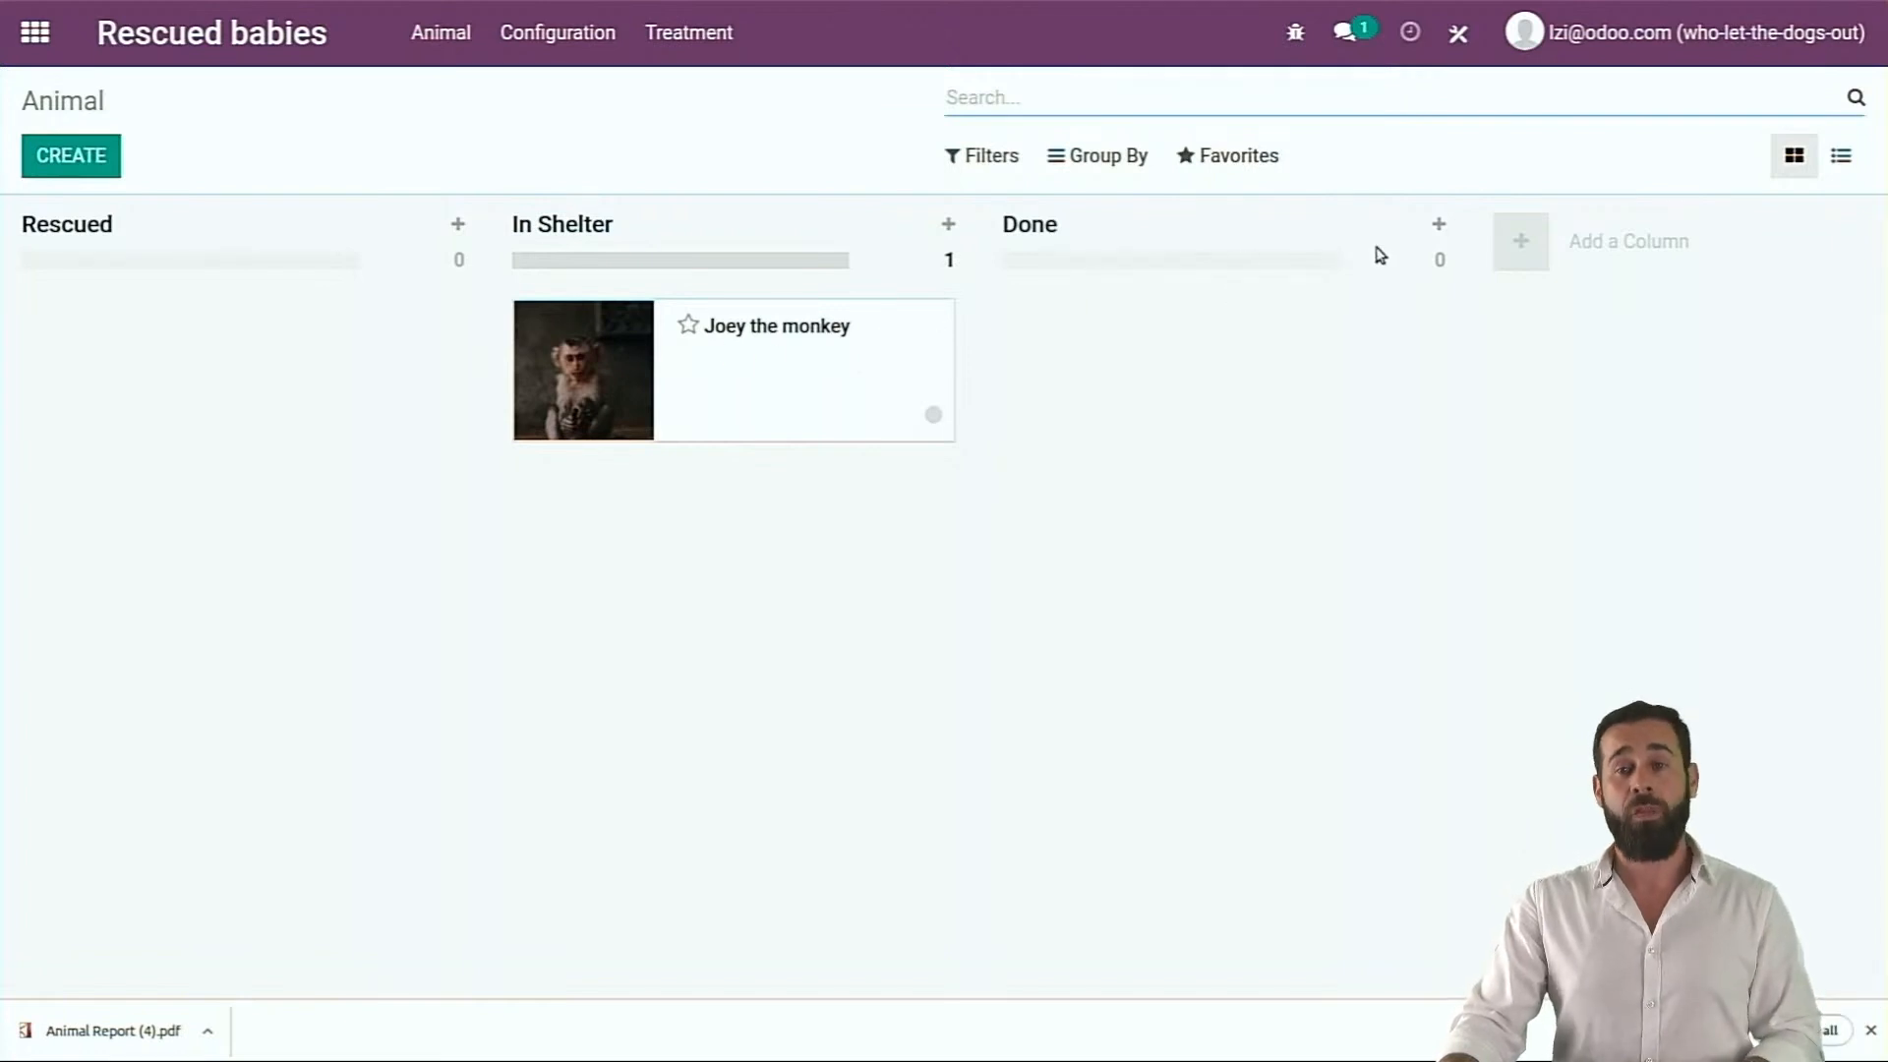
# Rename the Done stage of the Animal kanban as Adopted
pyautogui.click(1401, 224)
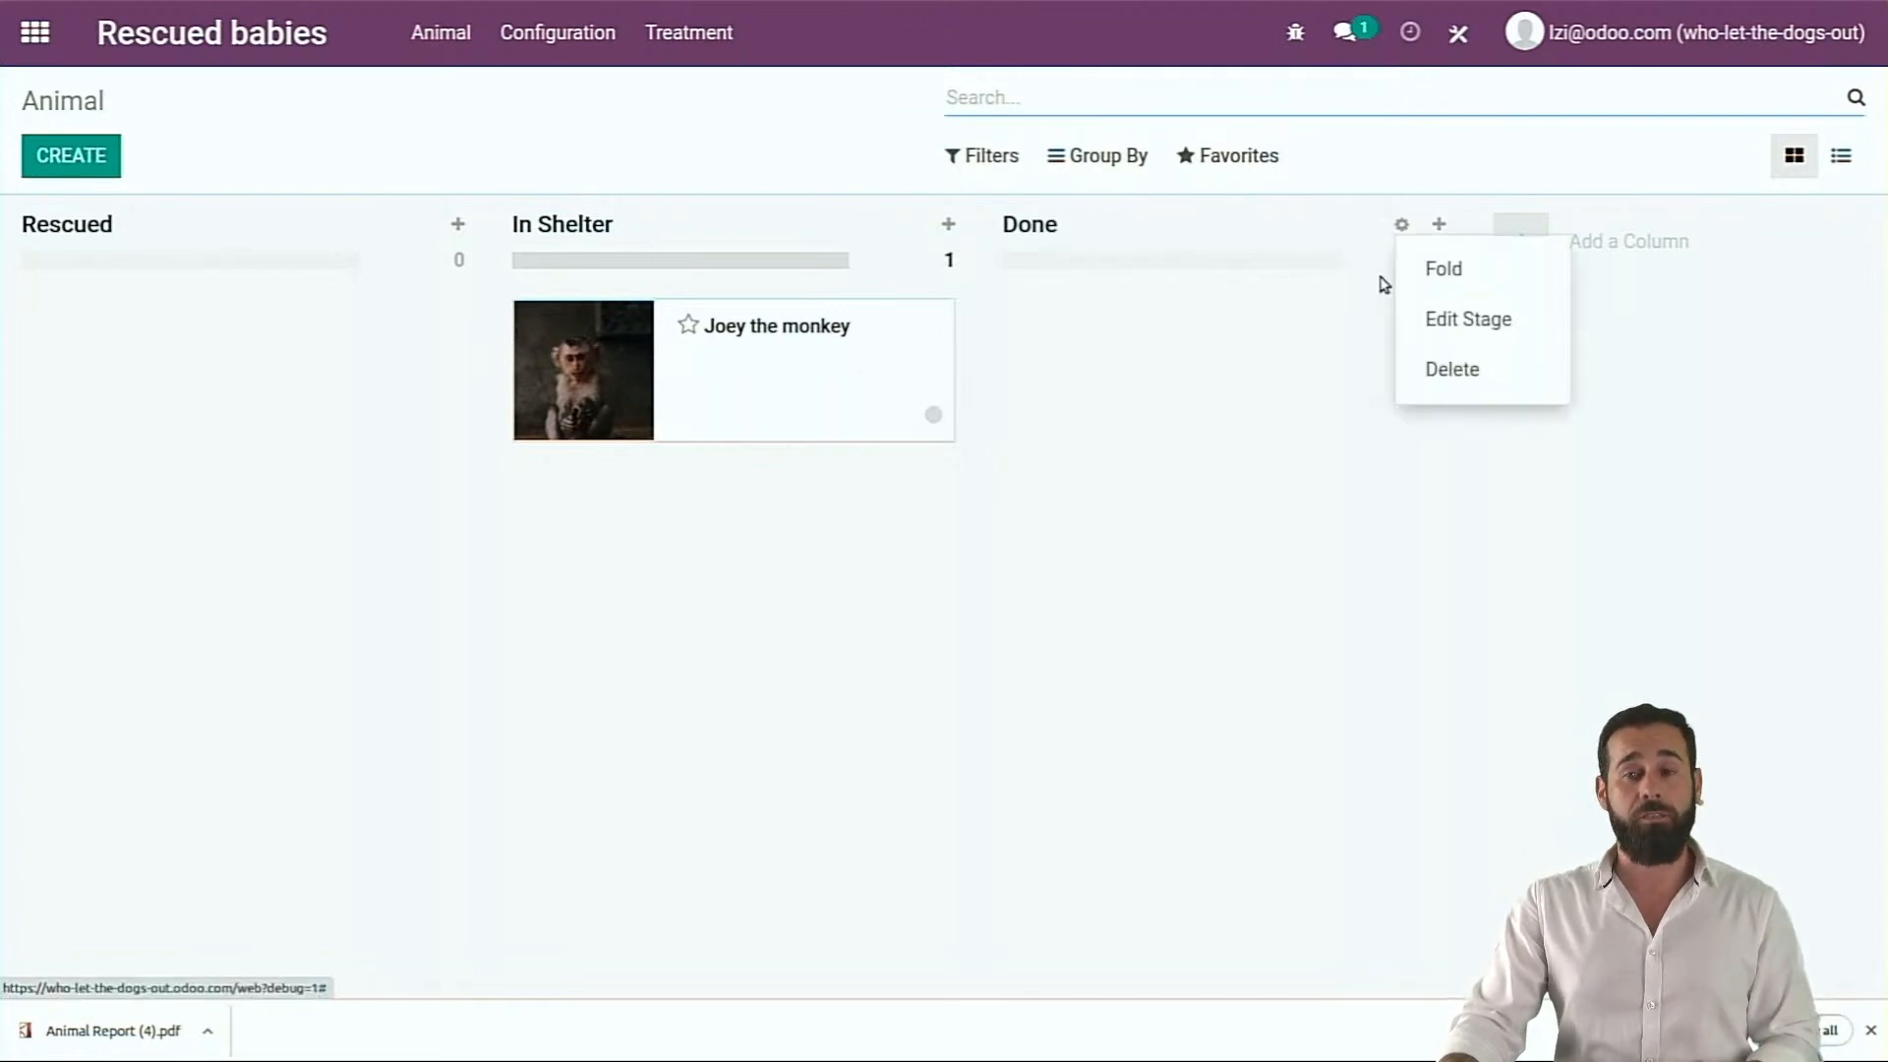
pyautogui.click(1434, 317)
pyautogui.doubleClick(288, 174)
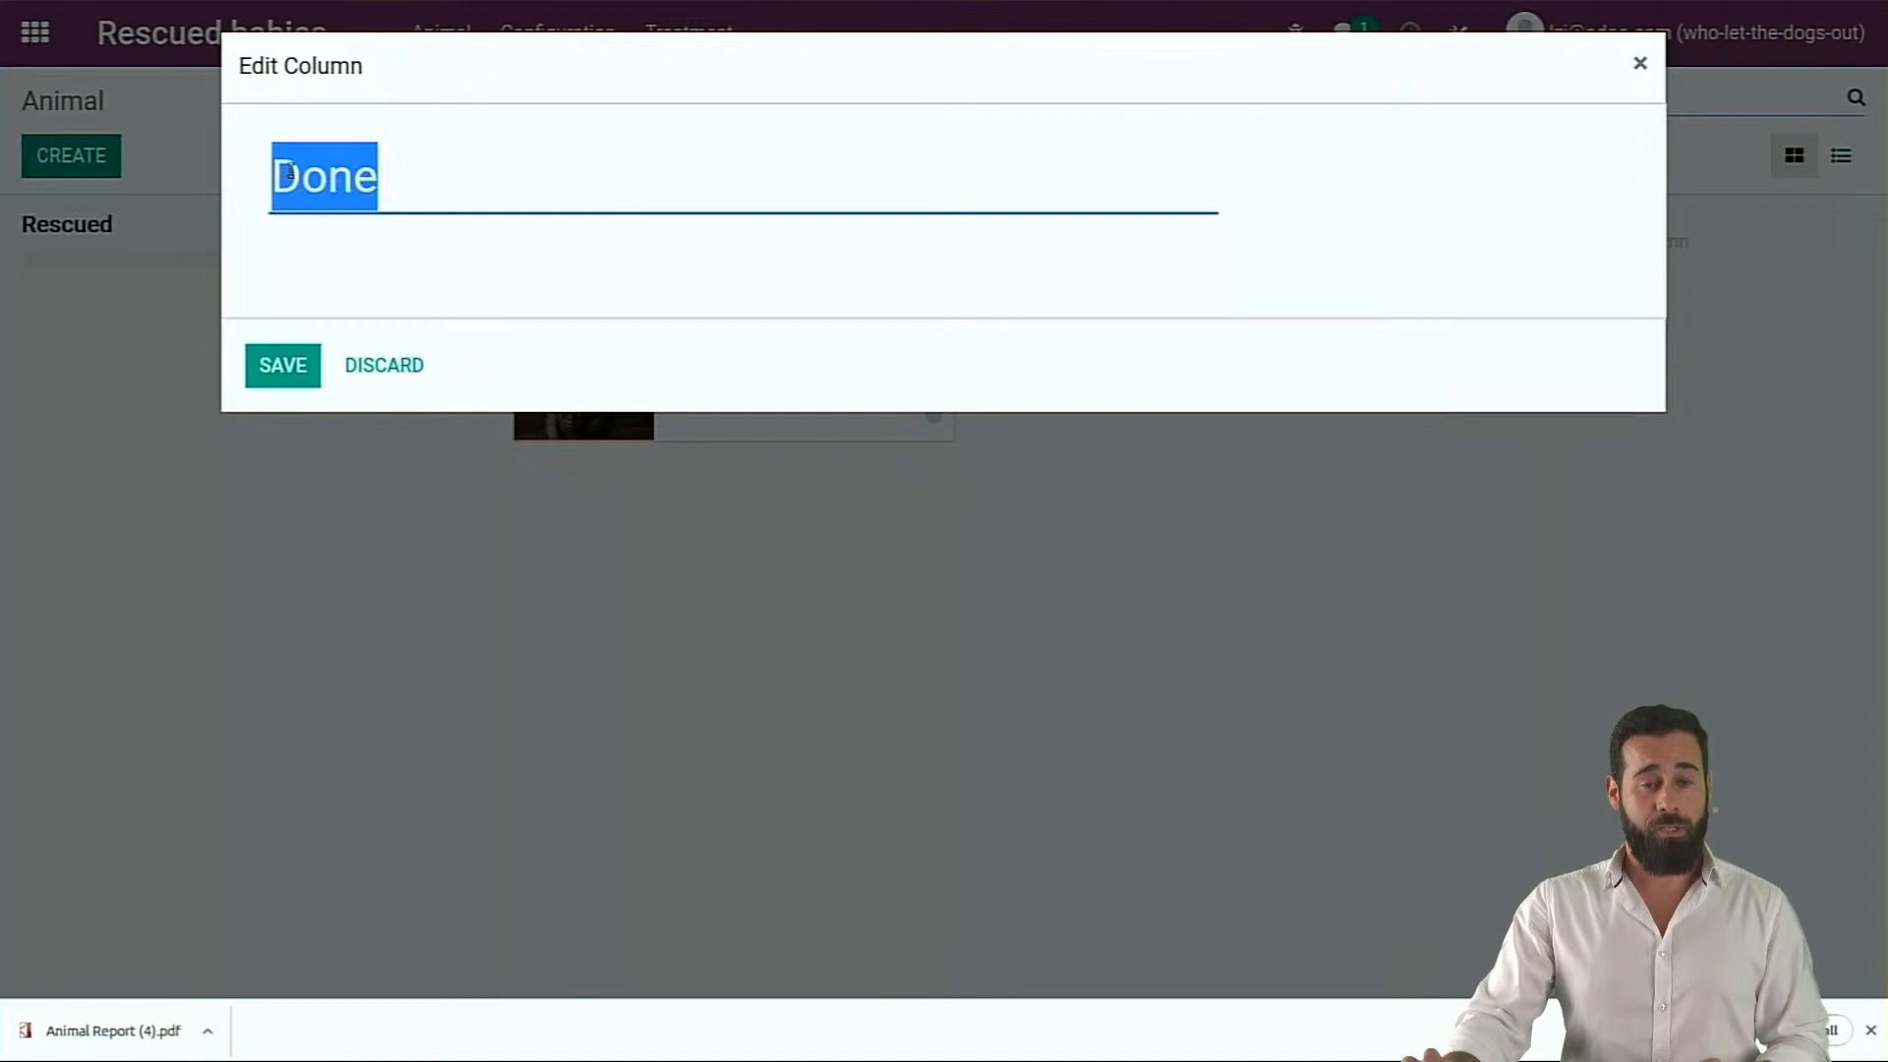
pyautogui.write('Adopted')
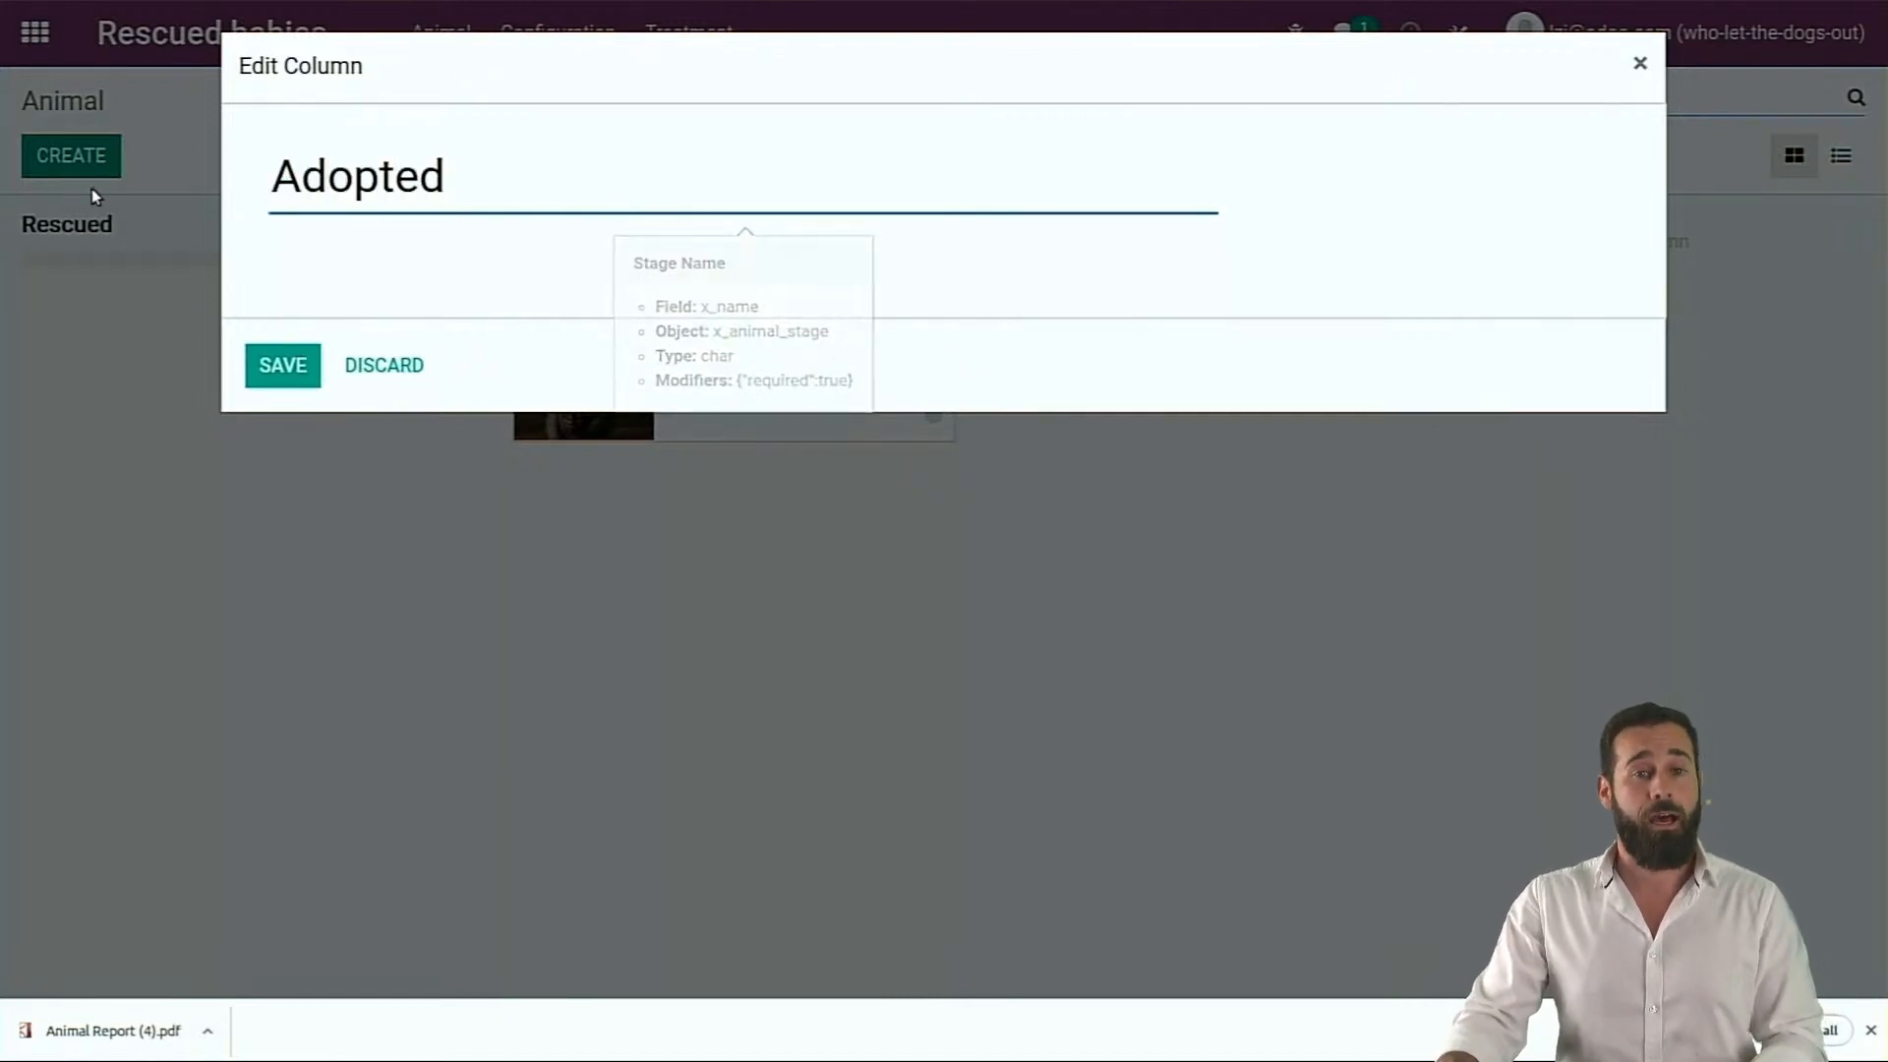
pyautogui.click(266, 365)
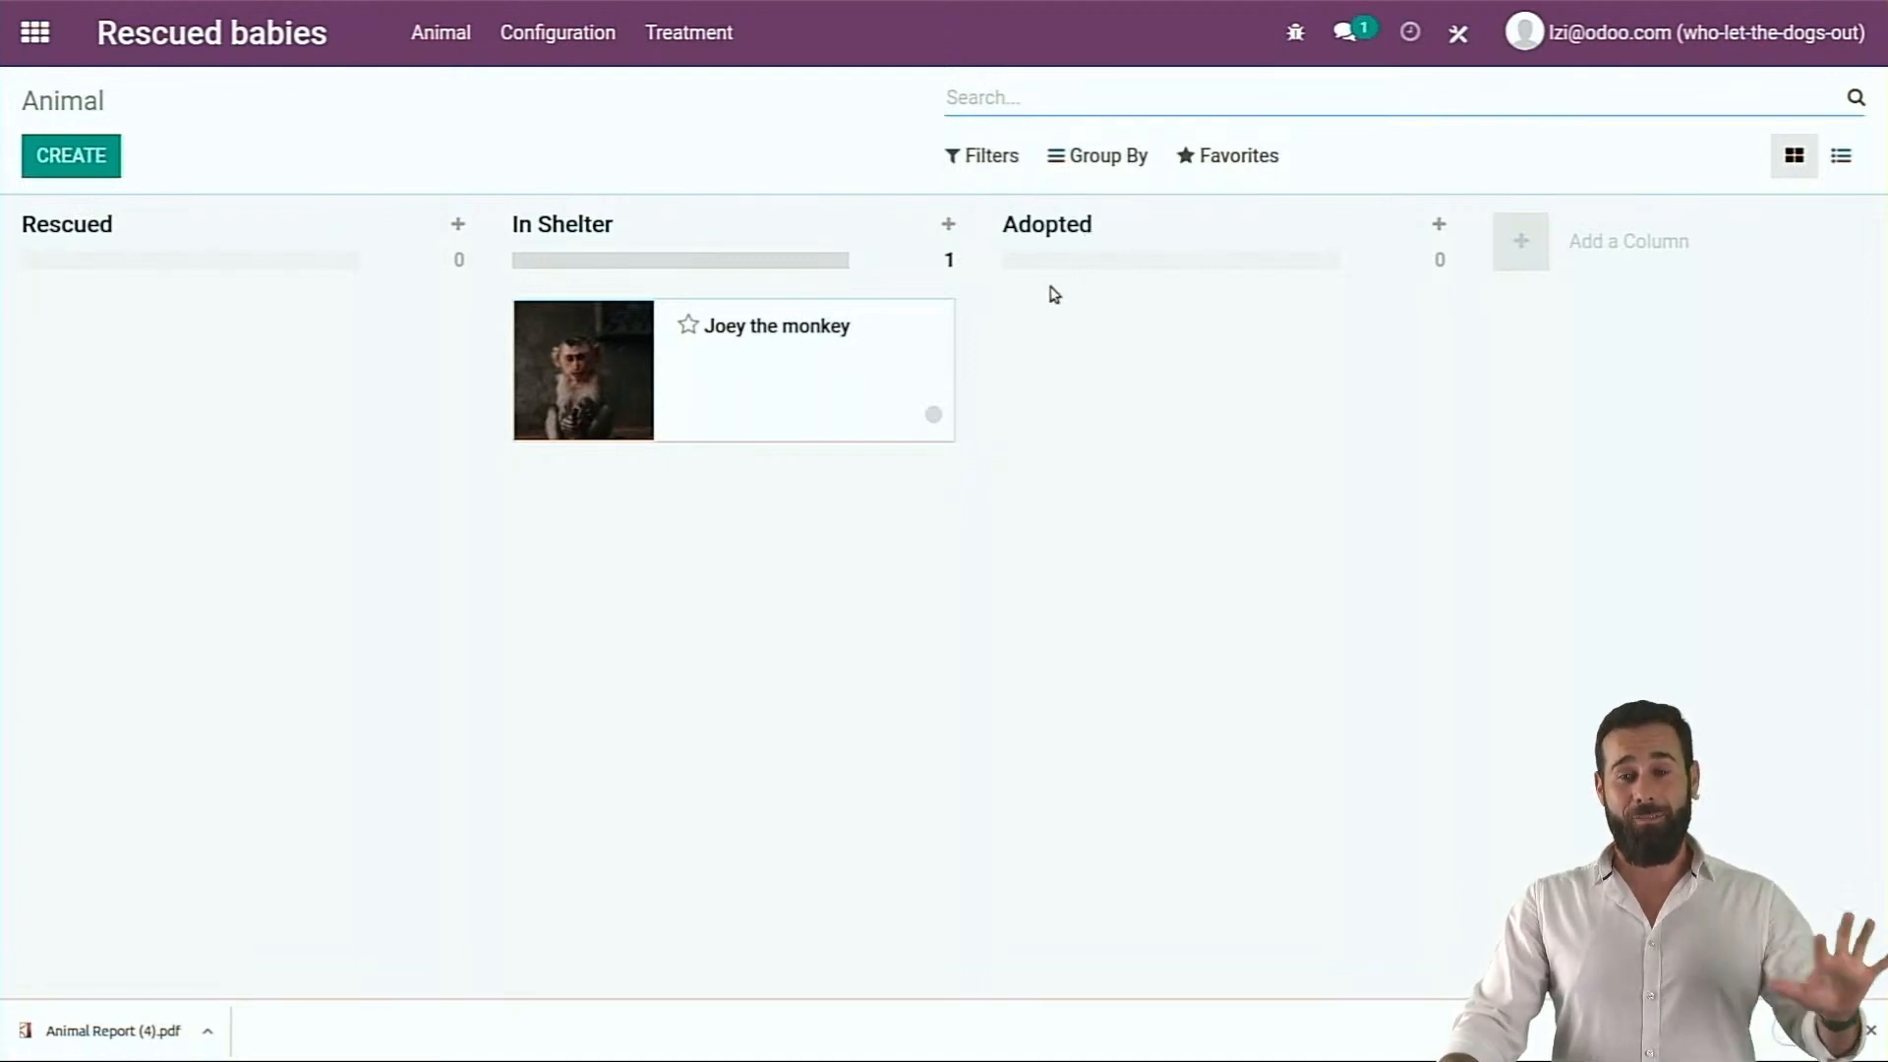
# Open Joey the monkey's record in Studio and start a new automated action for the Animal model
pyautogui.moveTo(685, 343); pyautogui.dragTo(639, 346)
pyautogui.click(761, 360)
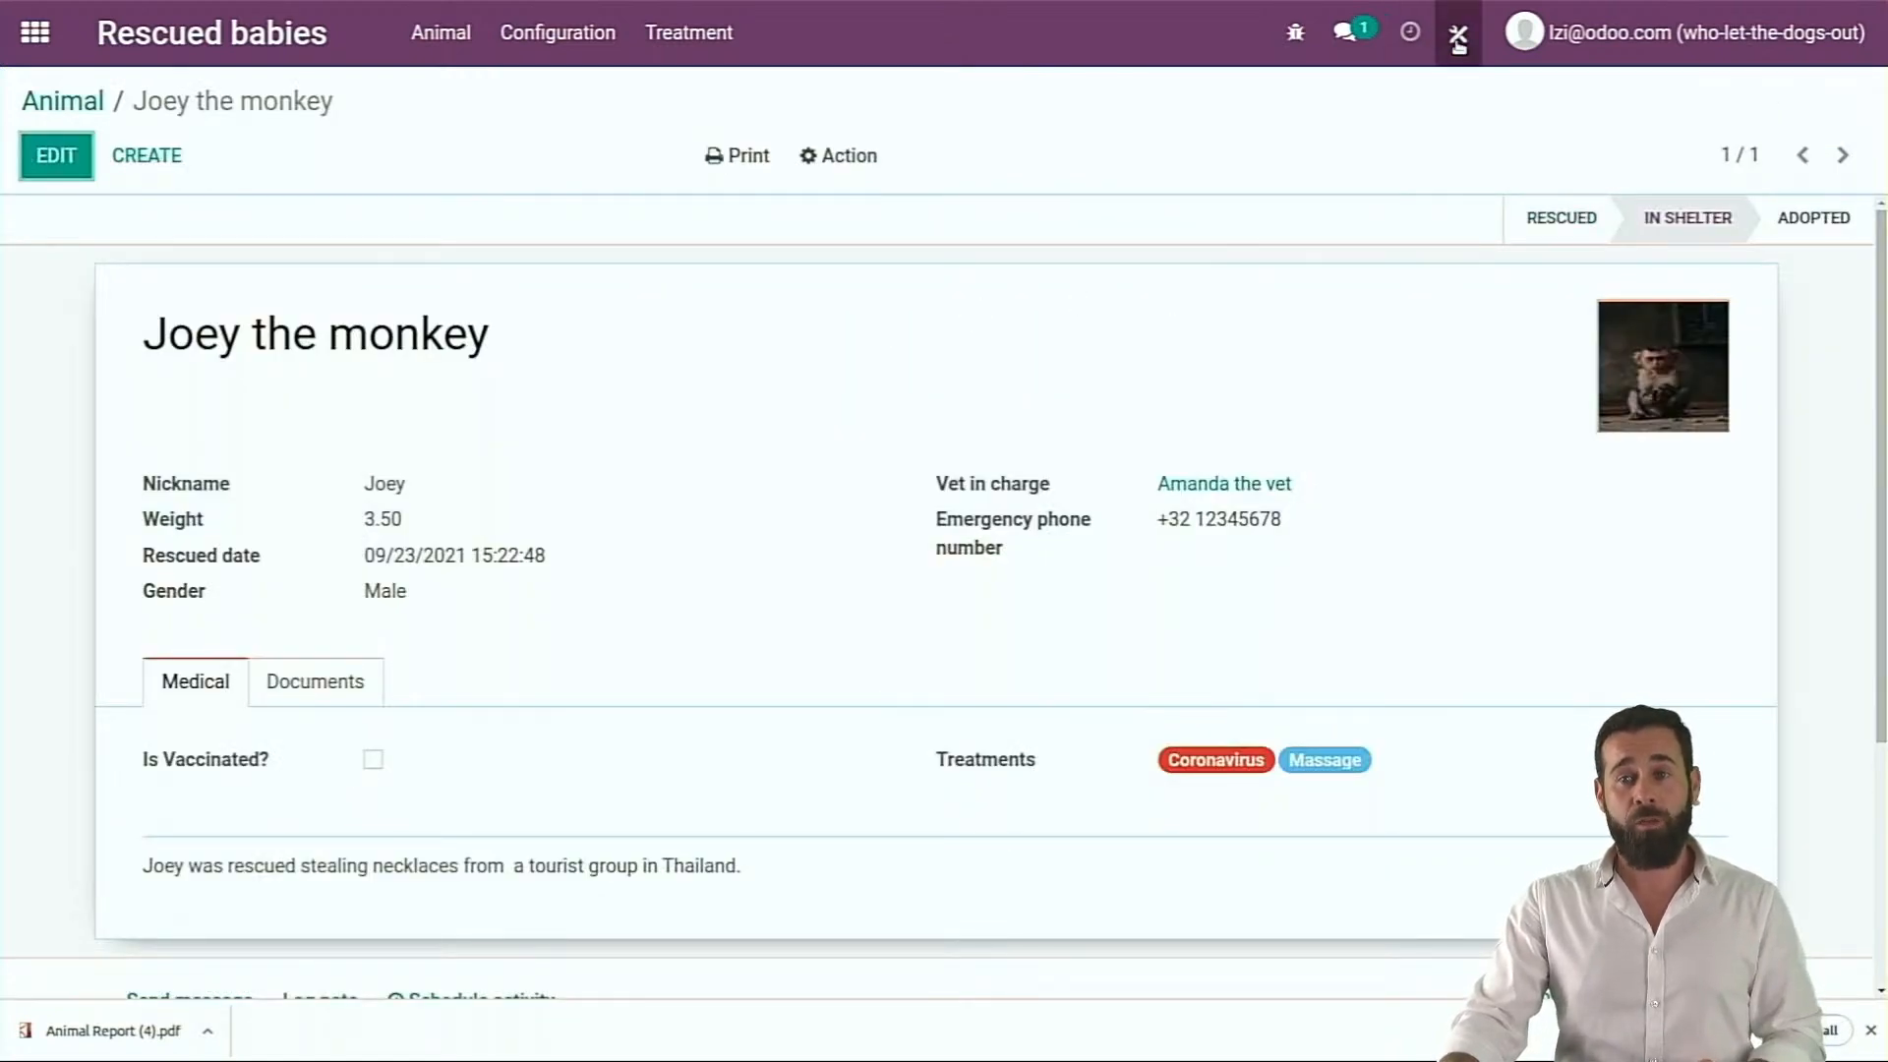
pyautogui.click(1456, 34)
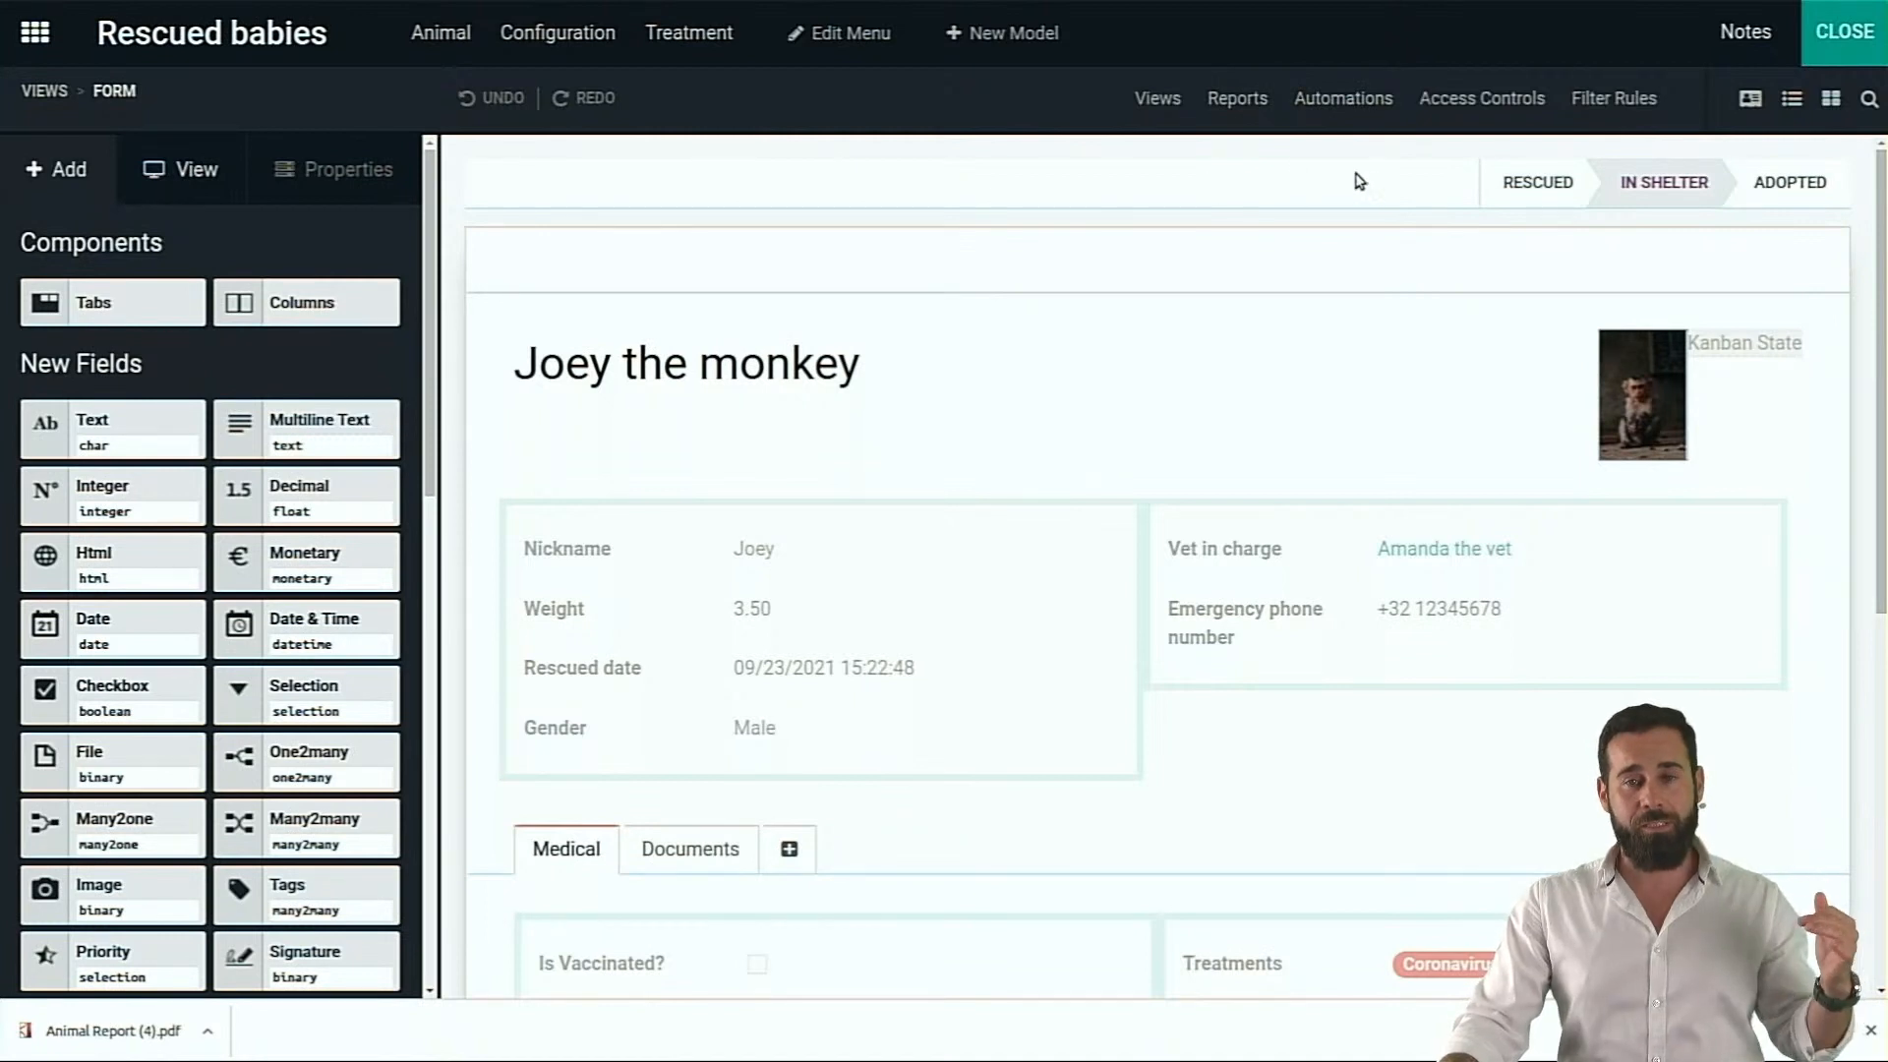
pyautogui.click(1370, 116)
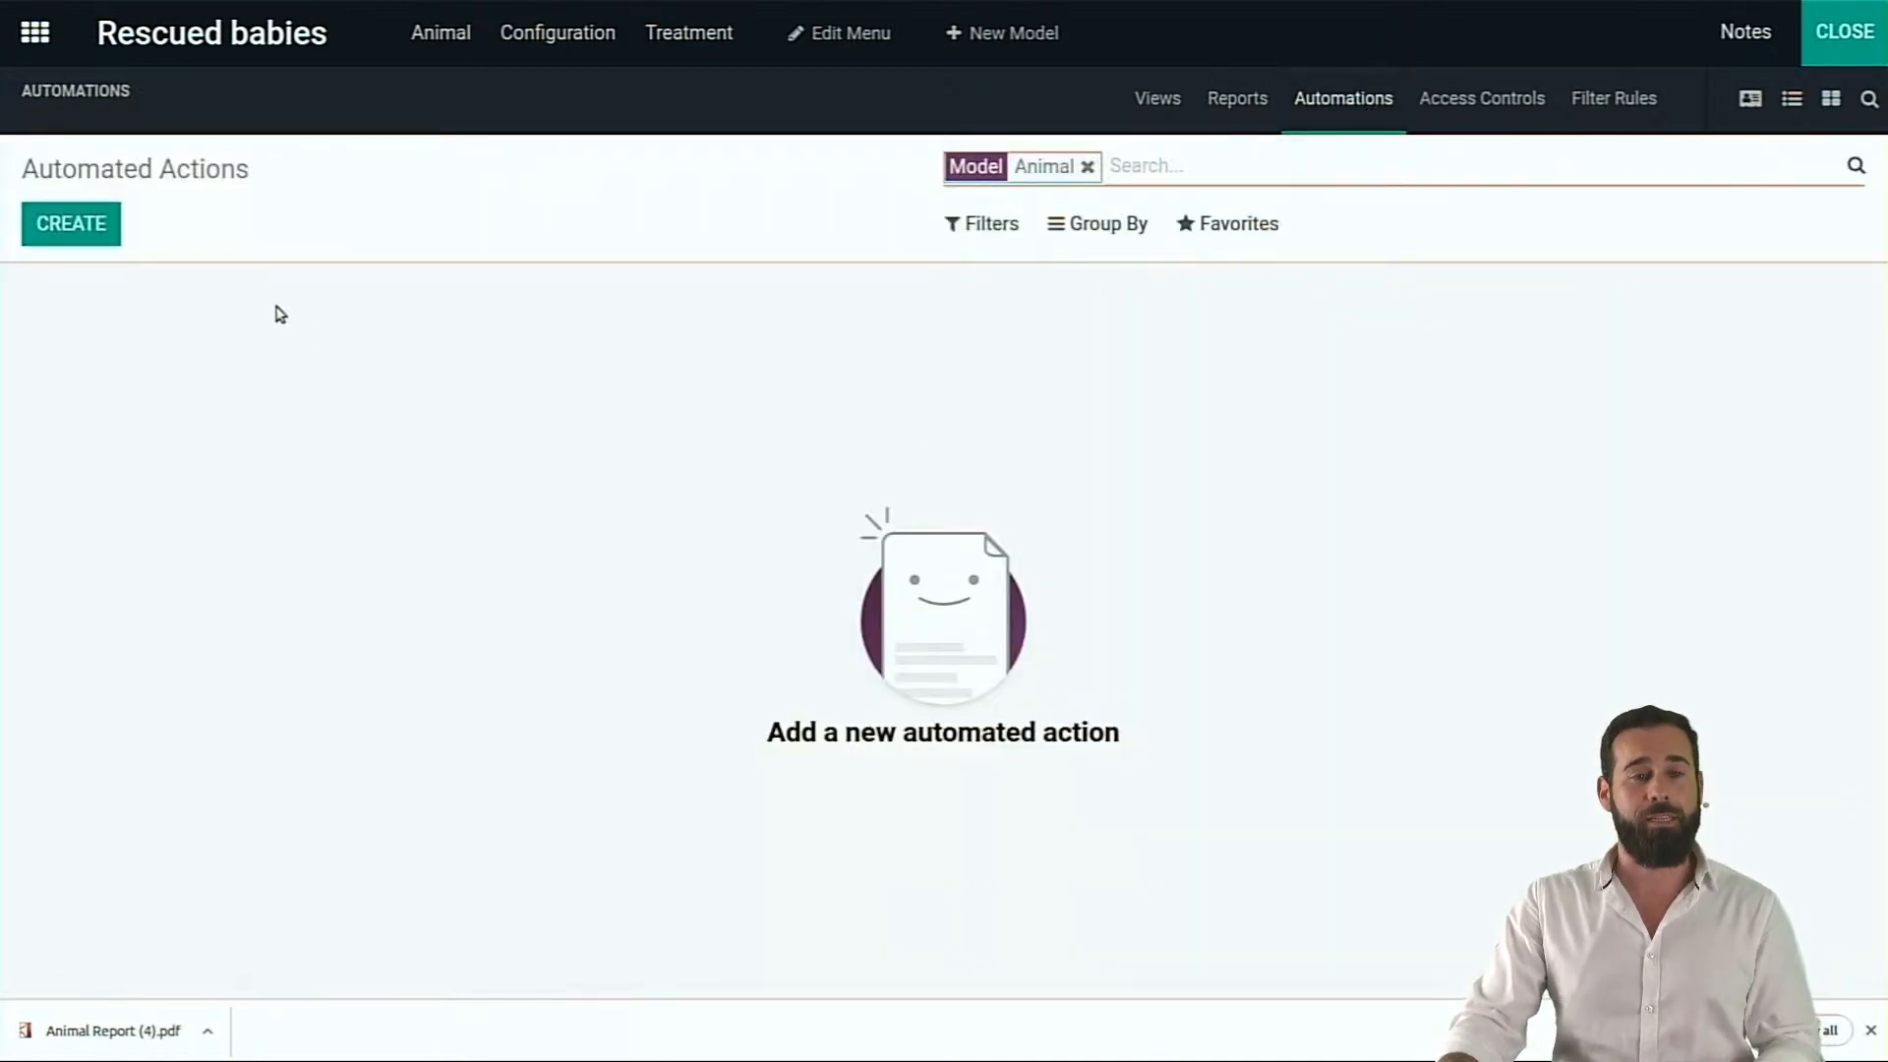
pyautogui.click(103, 236)
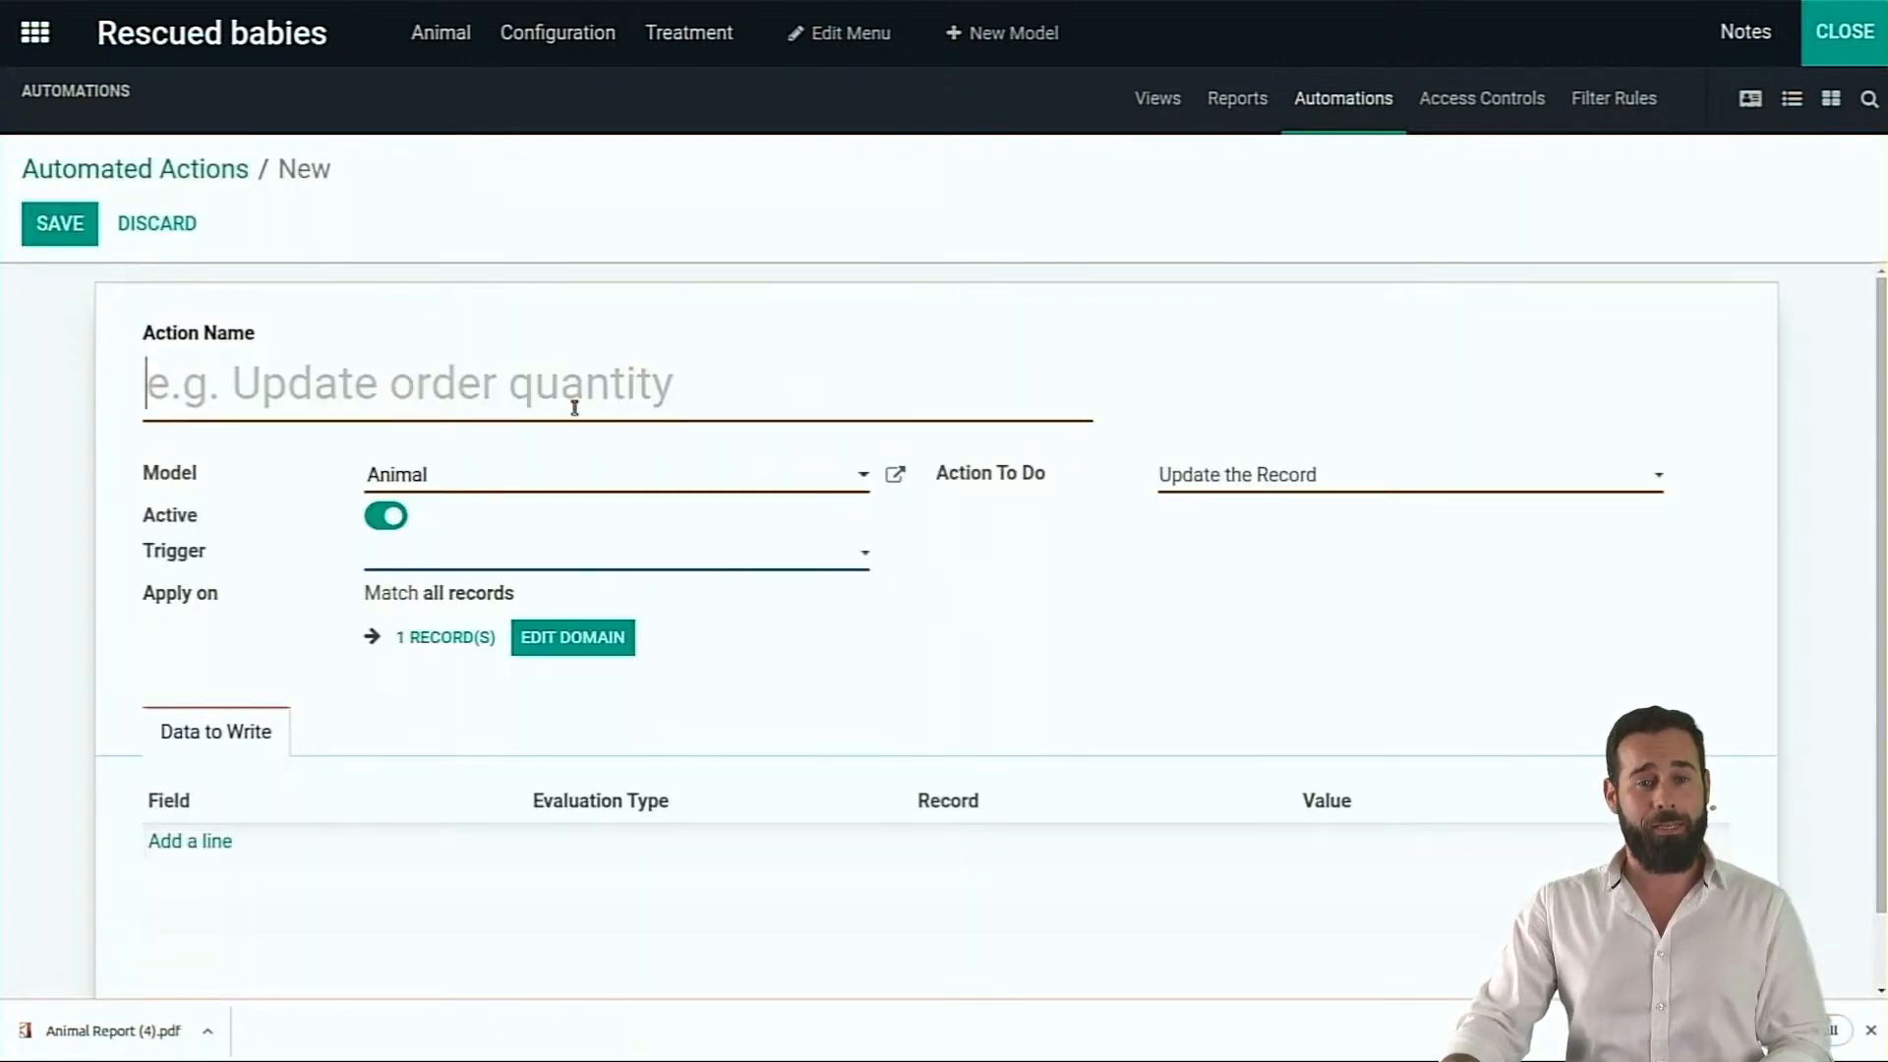
# Name the new automated action Medical analysis
pyautogui.write('MNedi')
pyautogui.press('BackSpace')
pyautogui.press('BackSpace')
pyautogui.press('BackSpace')
pyautogui.press('BackSpace')
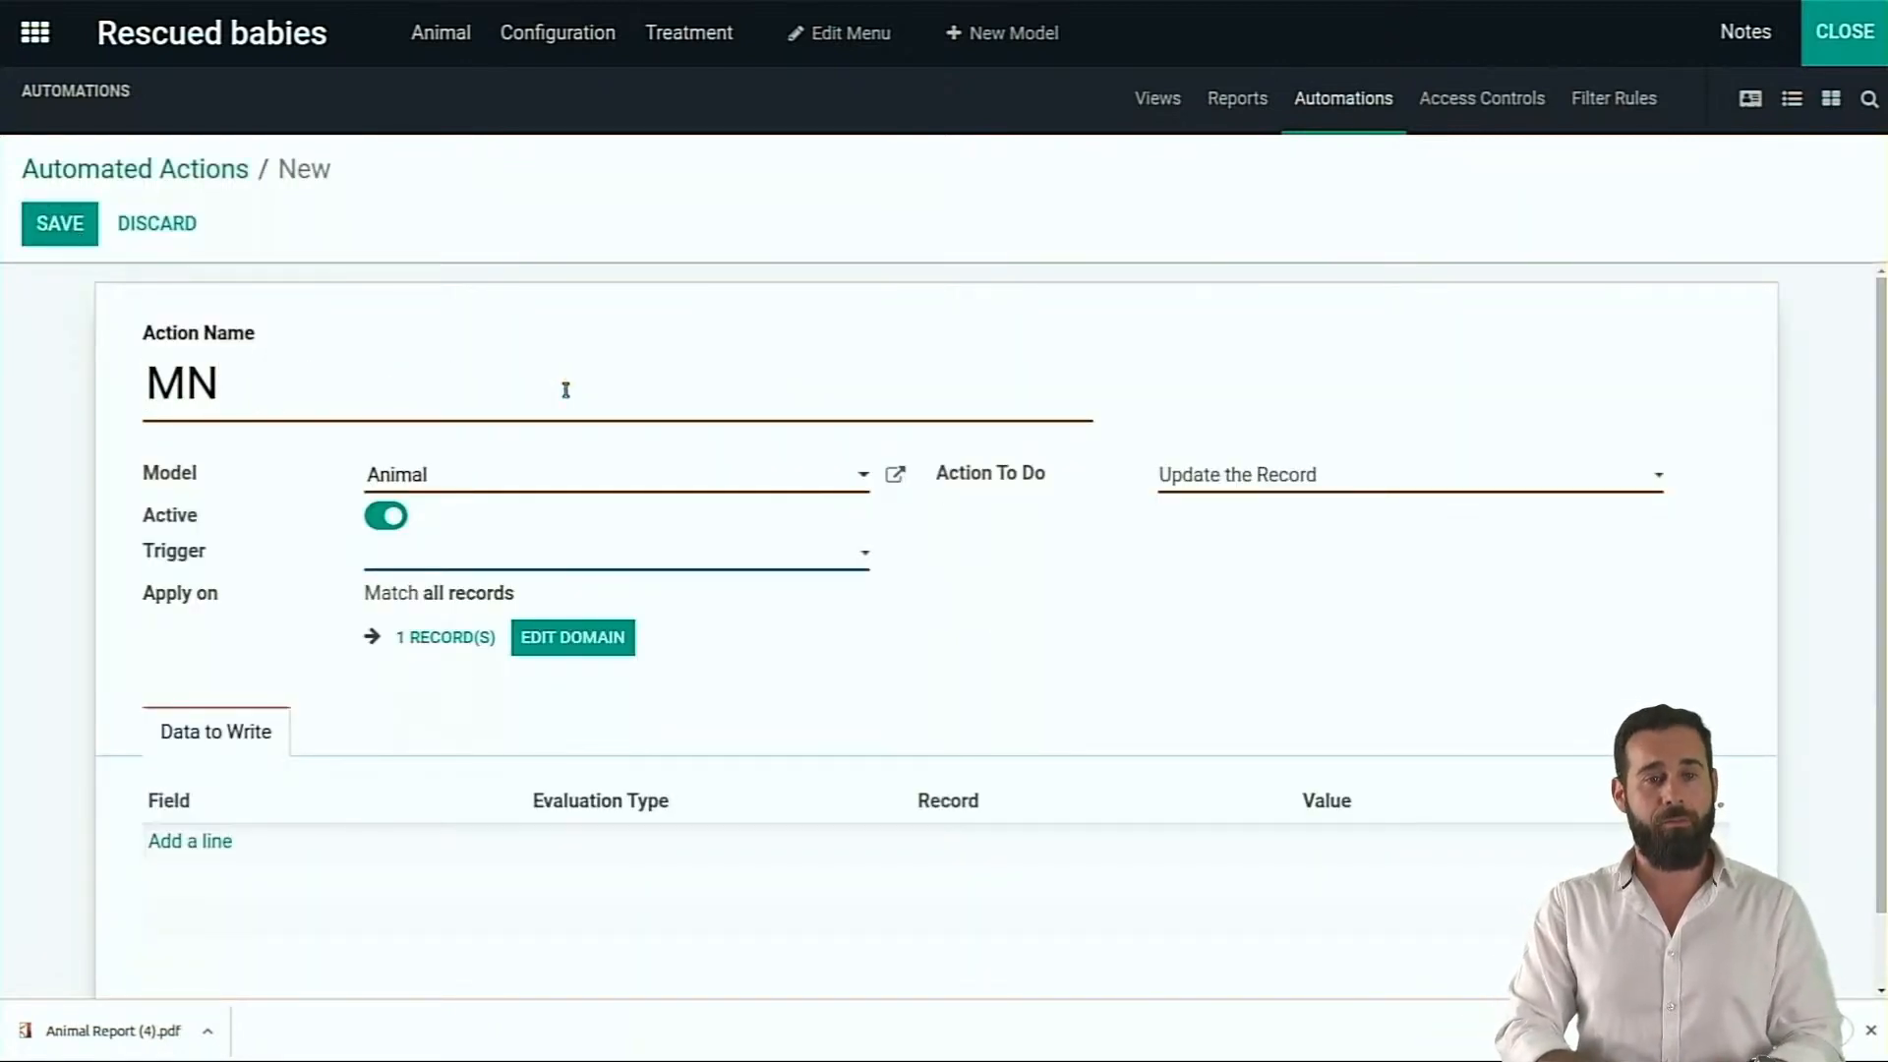
pyautogui.write('edioca')
pyautogui.press('BackSpace')
pyautogui.press('BackSpace')
pyautogui.write('cal aa')
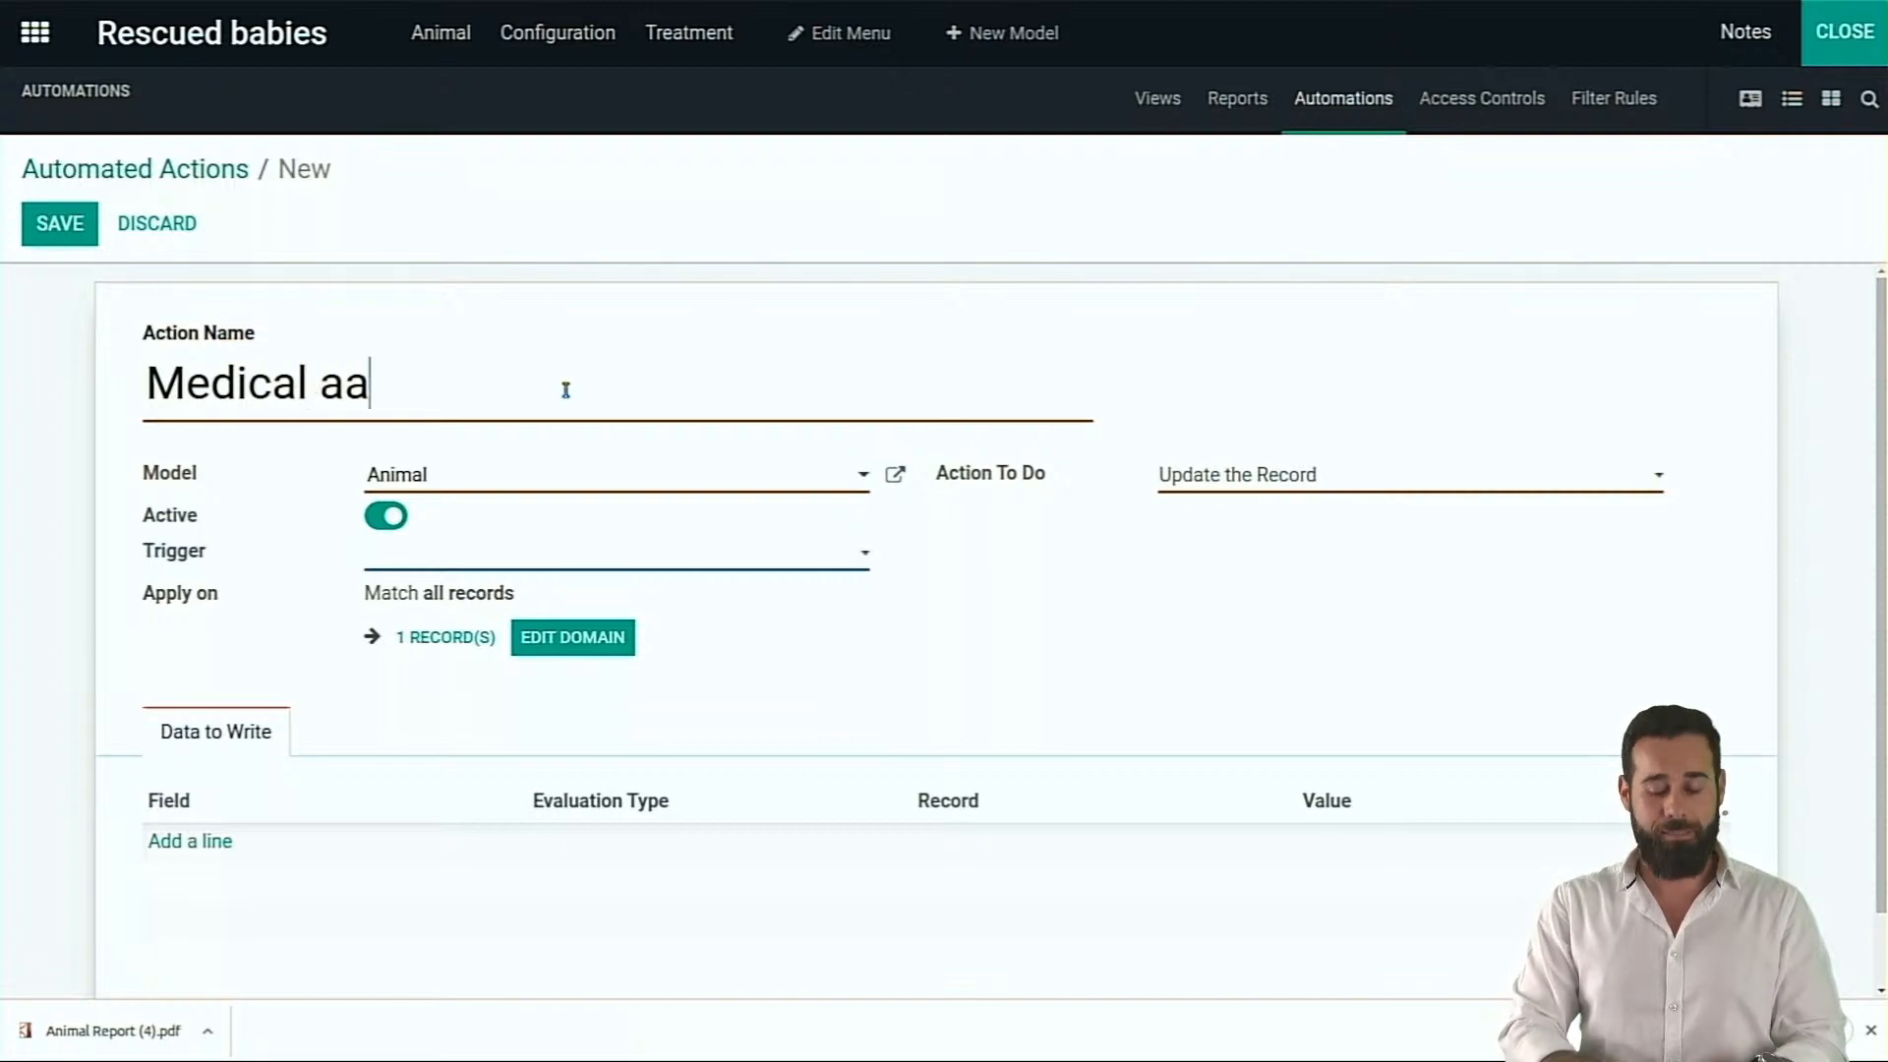
pyautogui.press('BackSpace')
pyautogui.write('nalysis')
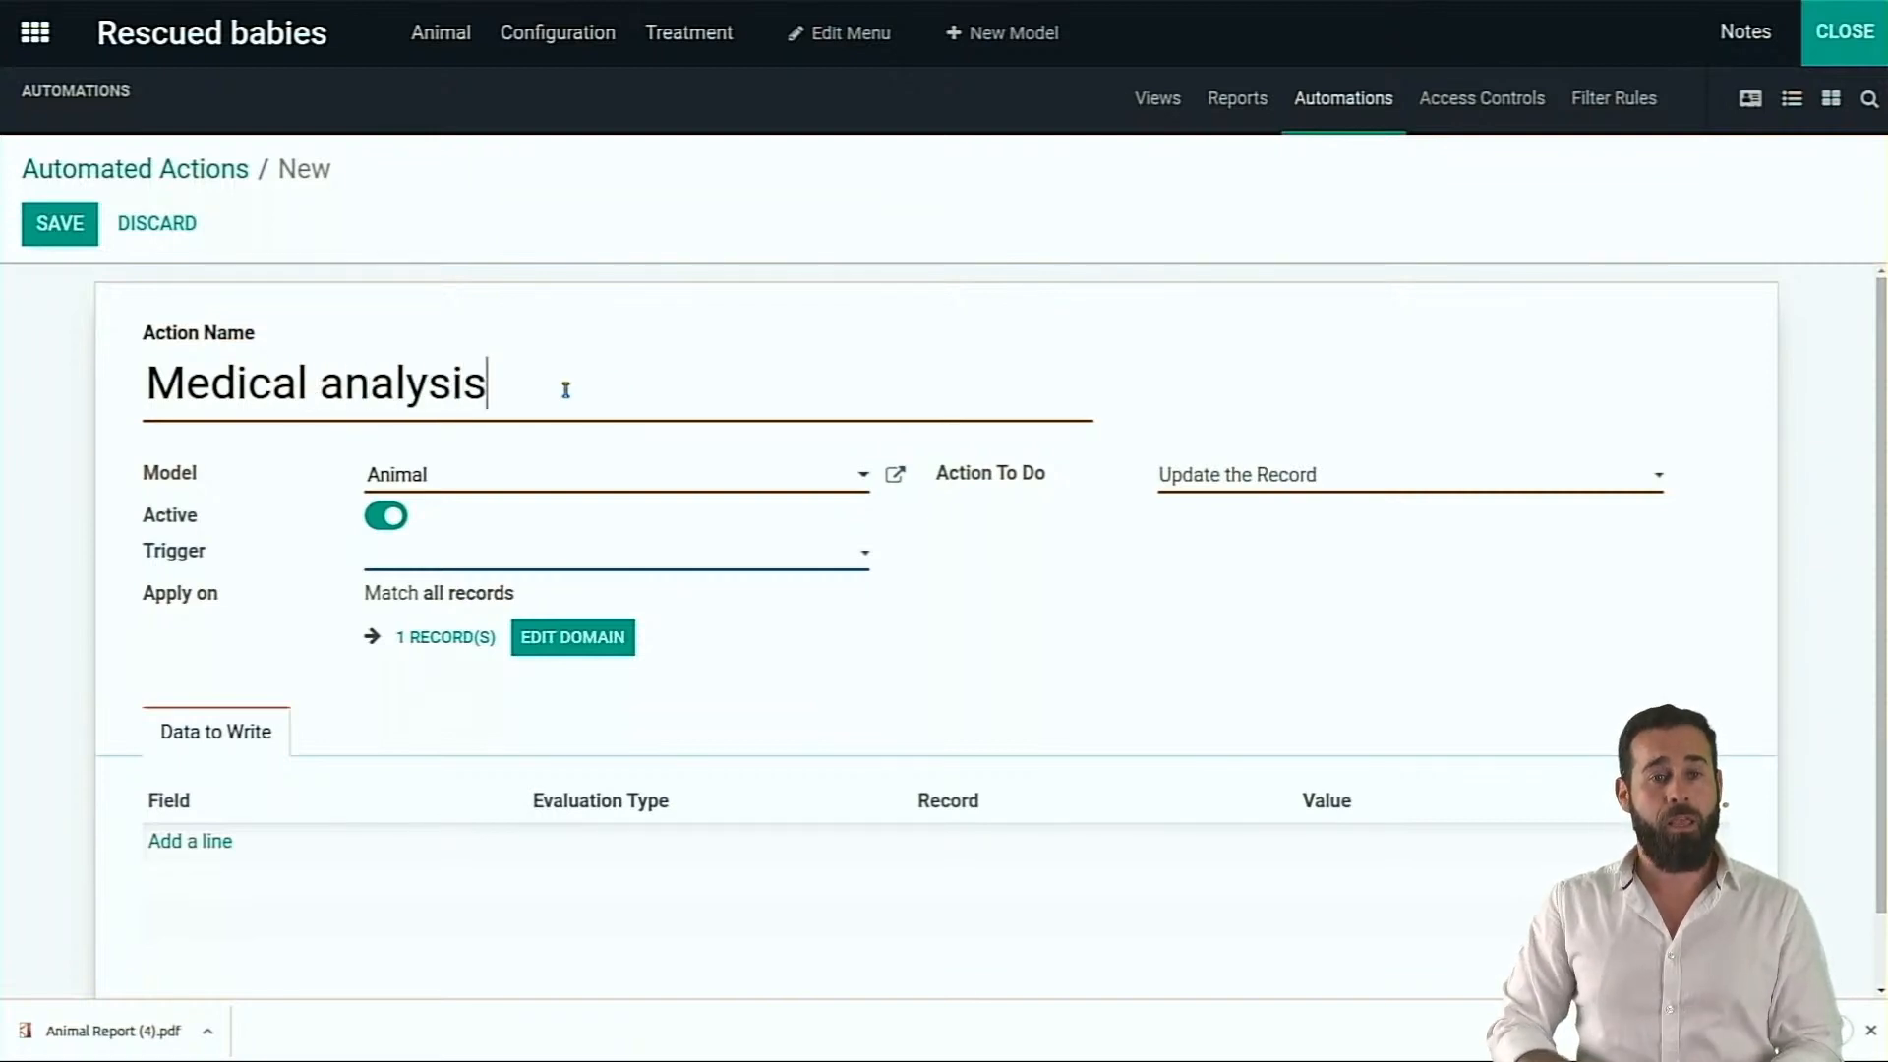
pyautogui.press('Tab')
# Set the automated action to Create Next Activity, triggered On Creation
pyautogui.click(1219, 470)
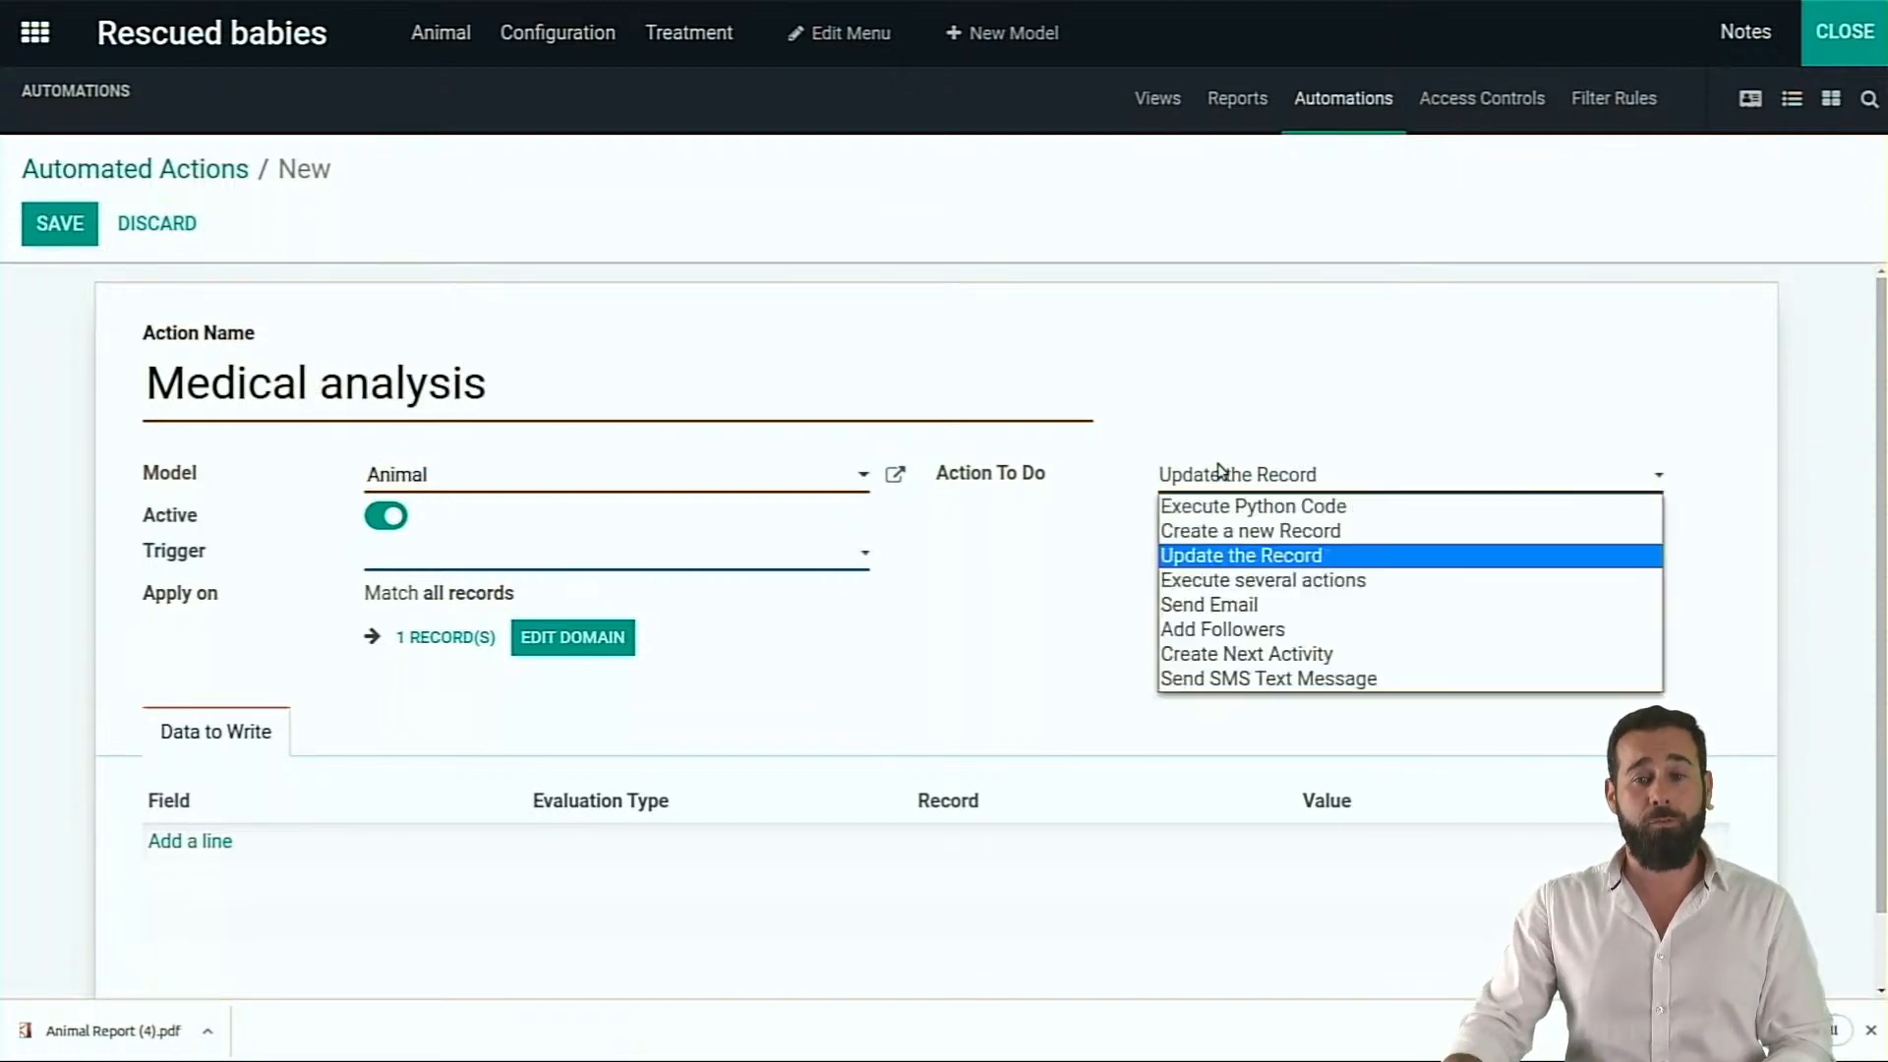
pyautogui.click(1206, 653)
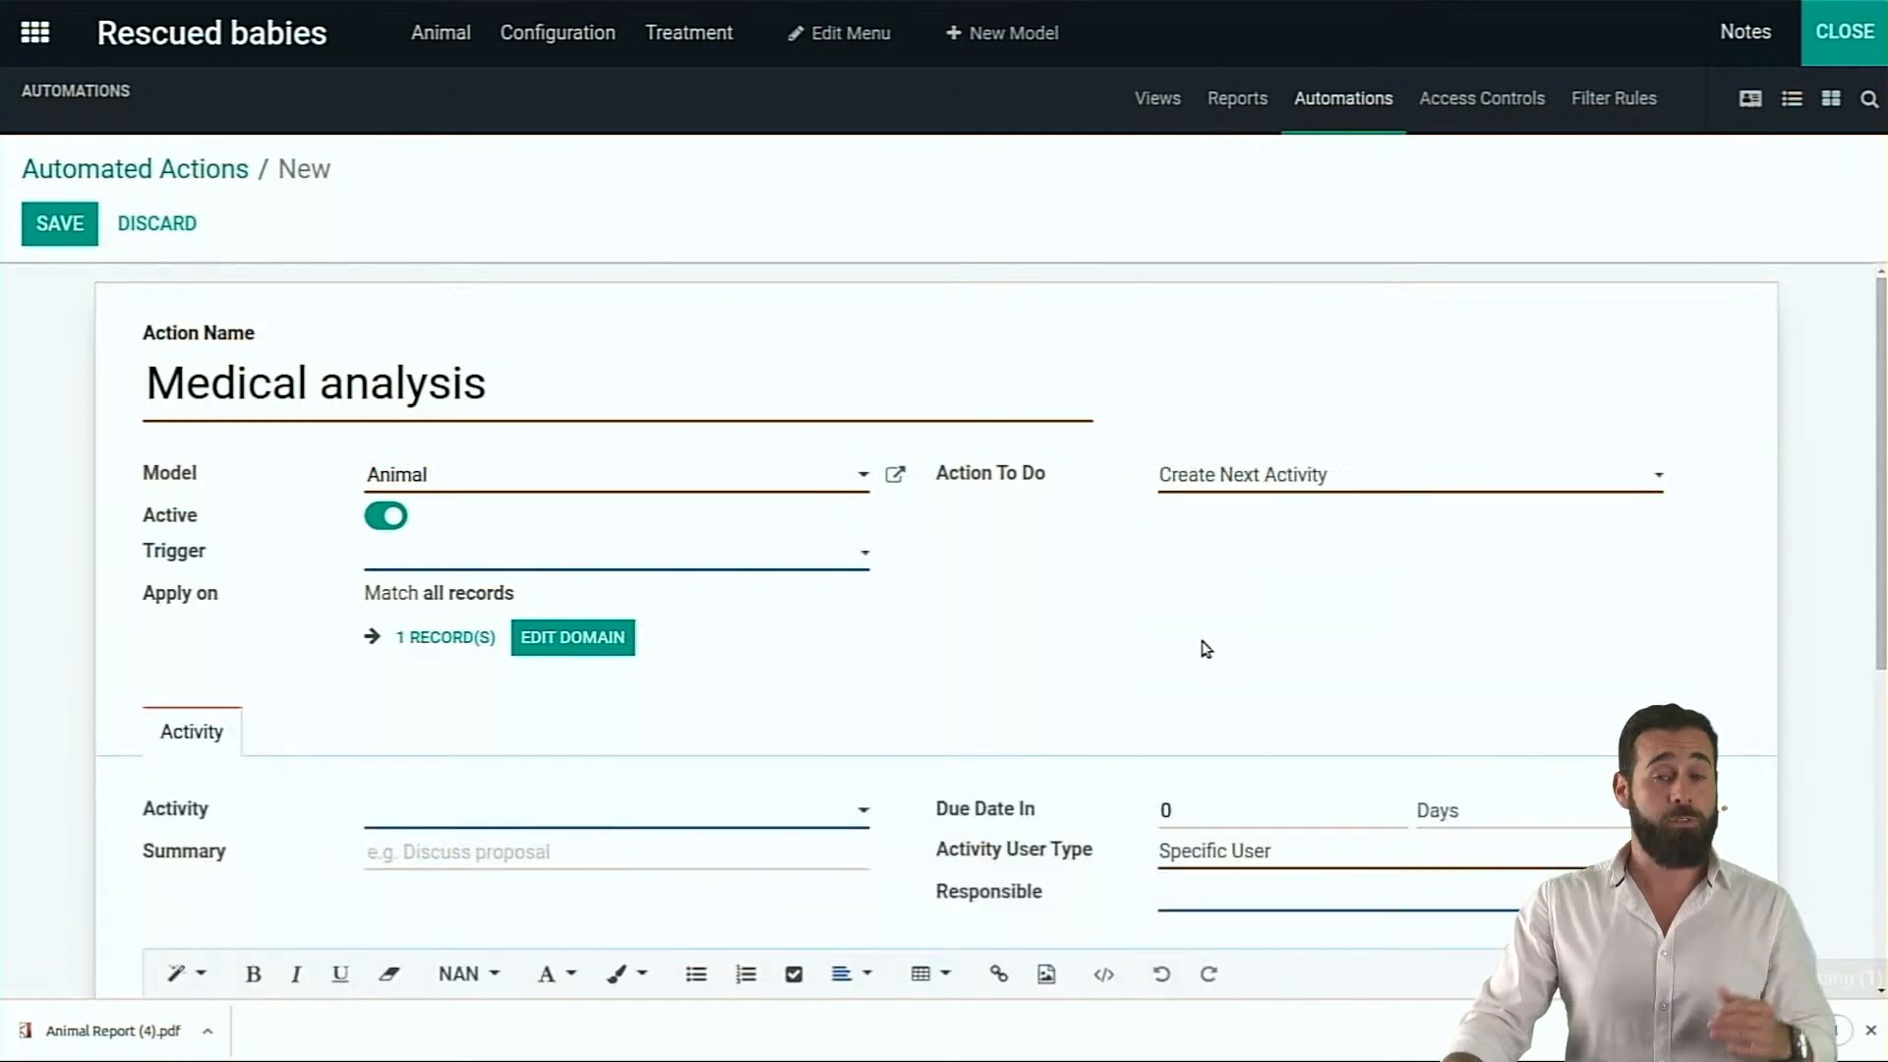
pyautogui.click(718, 548)
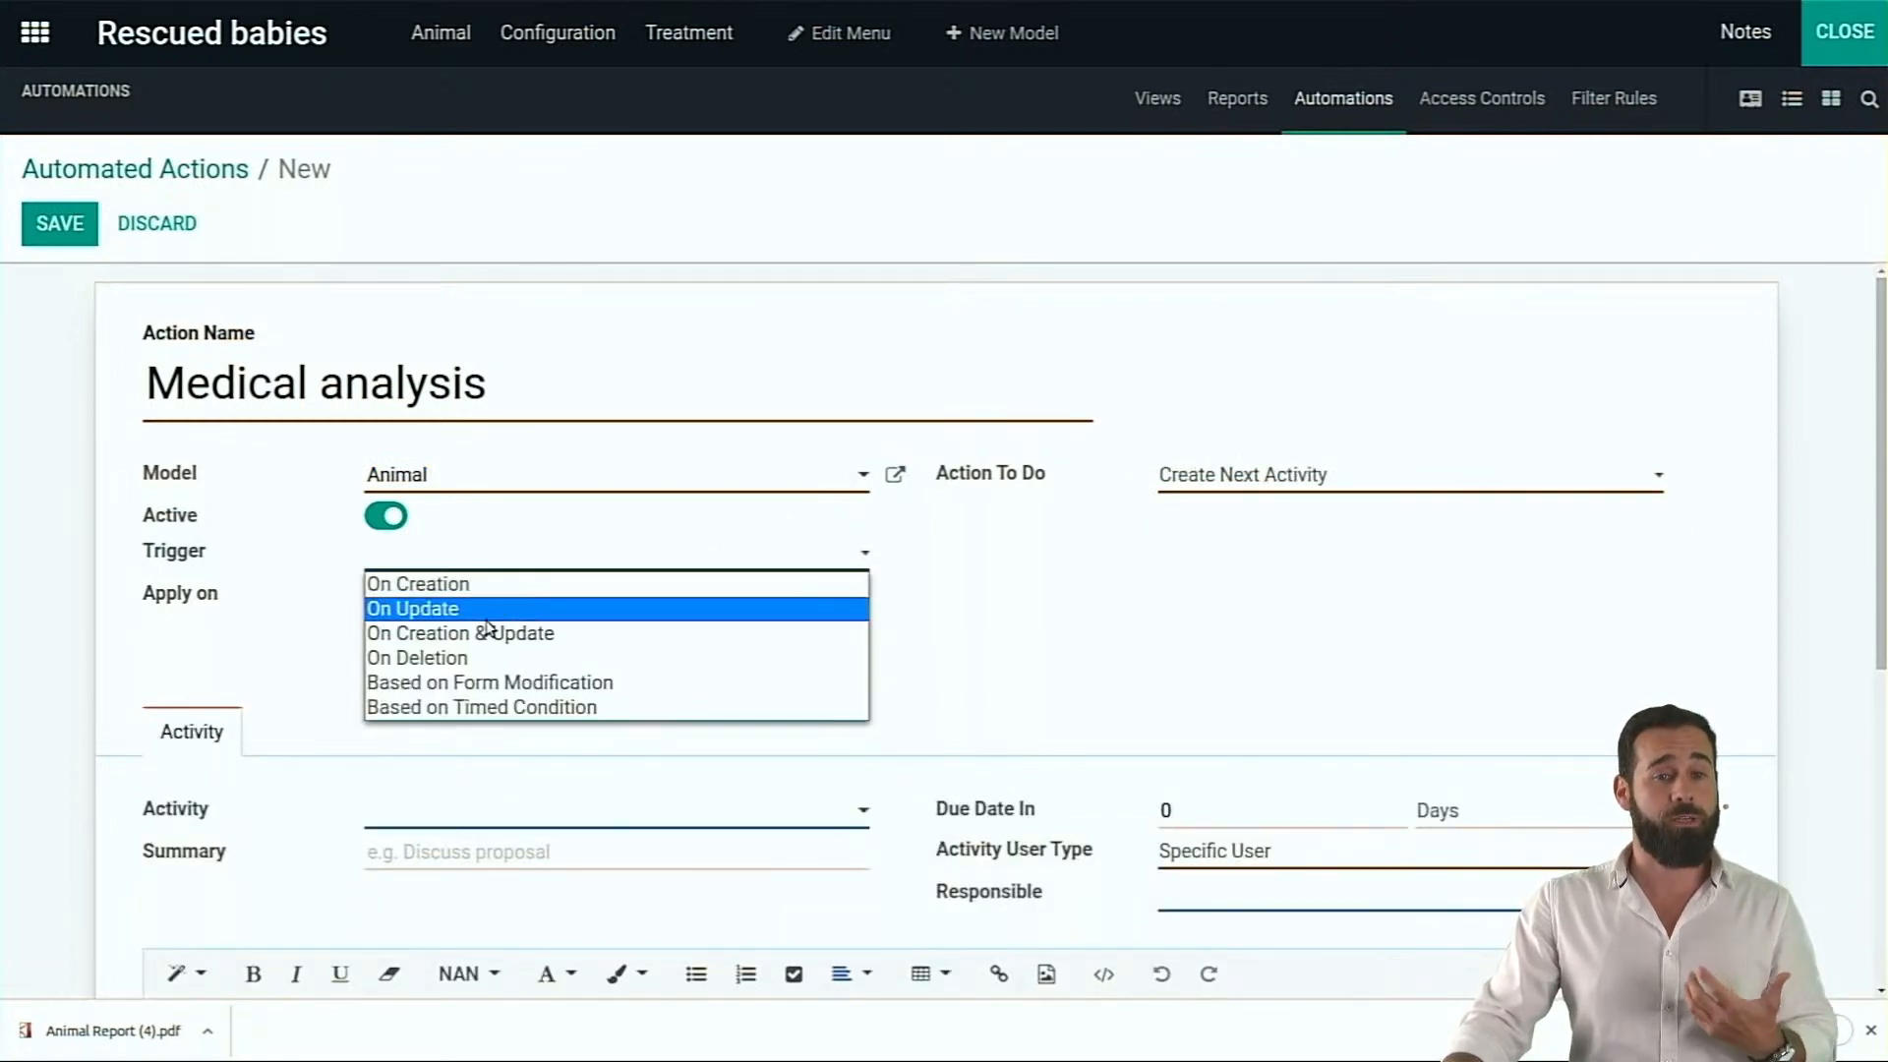
pyautogui.click(482, 585)
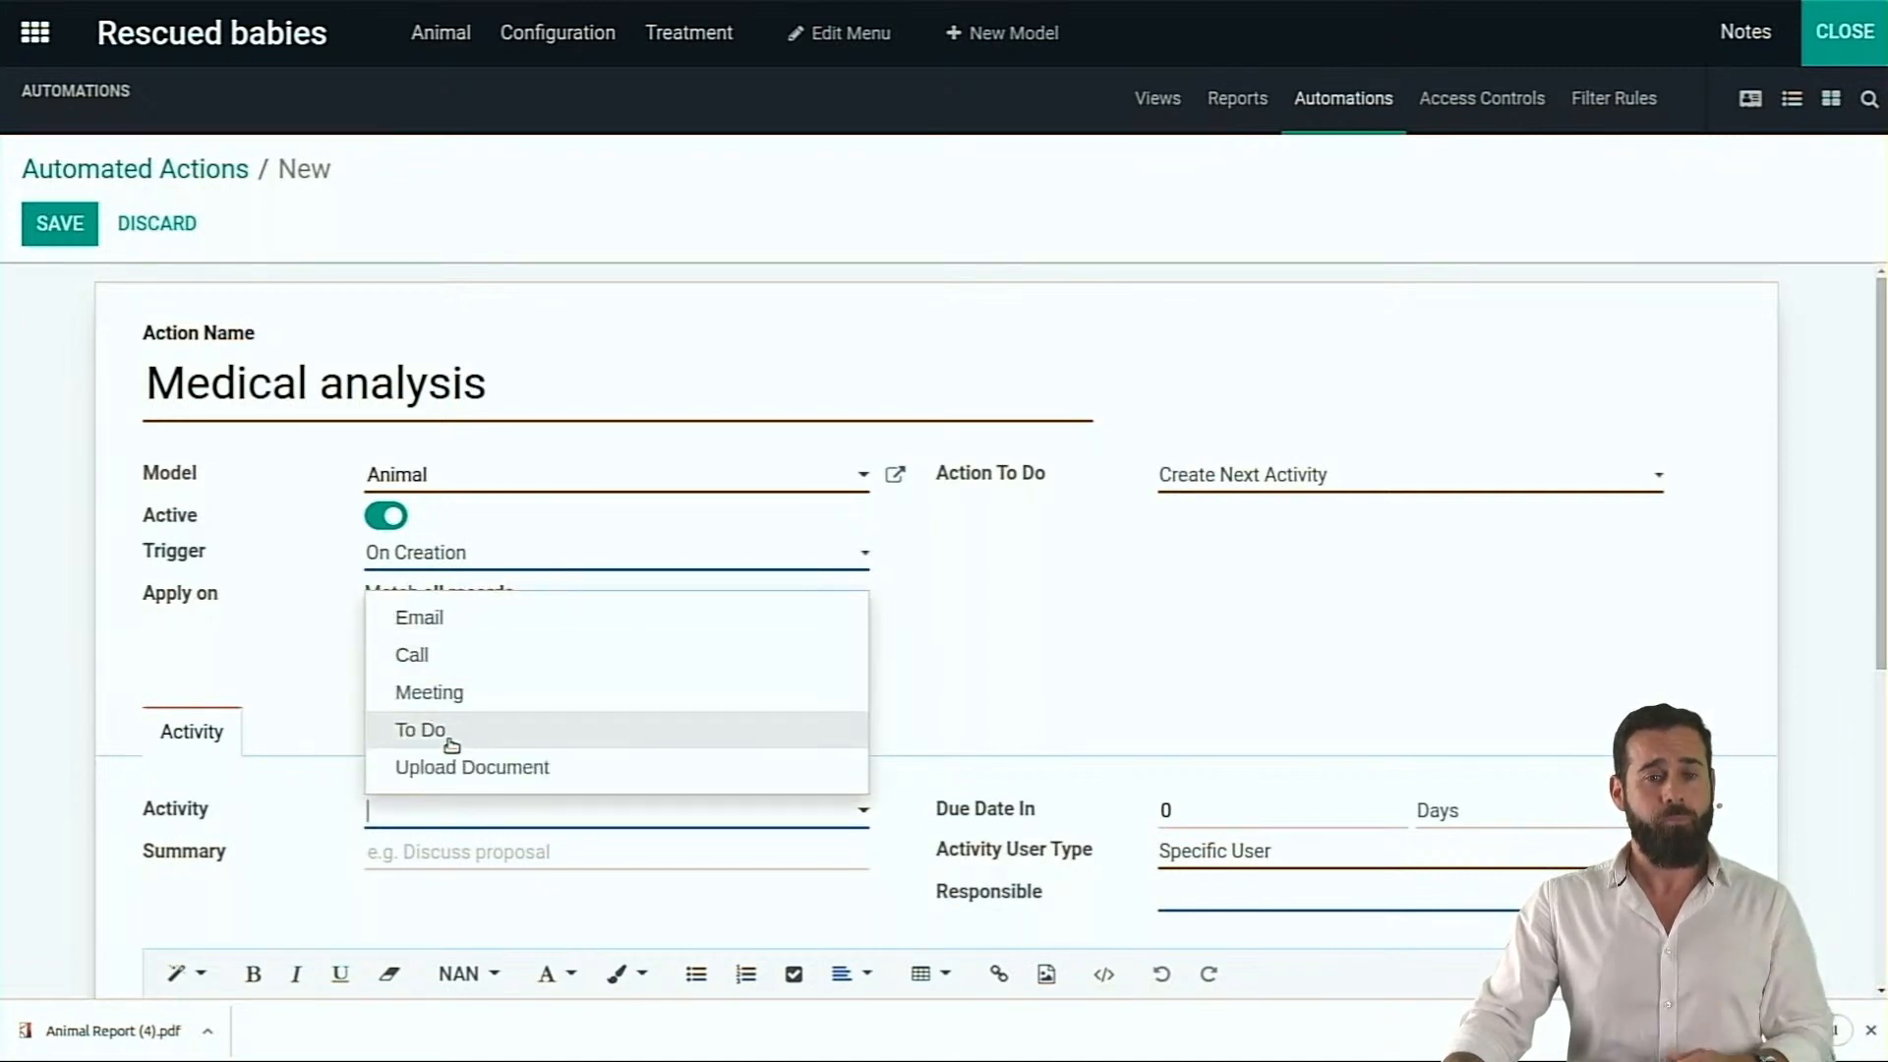
# Define the activity as a To Do with the summary "Medical analysis required", due in 2 days
pyautogui.click(448, 737)
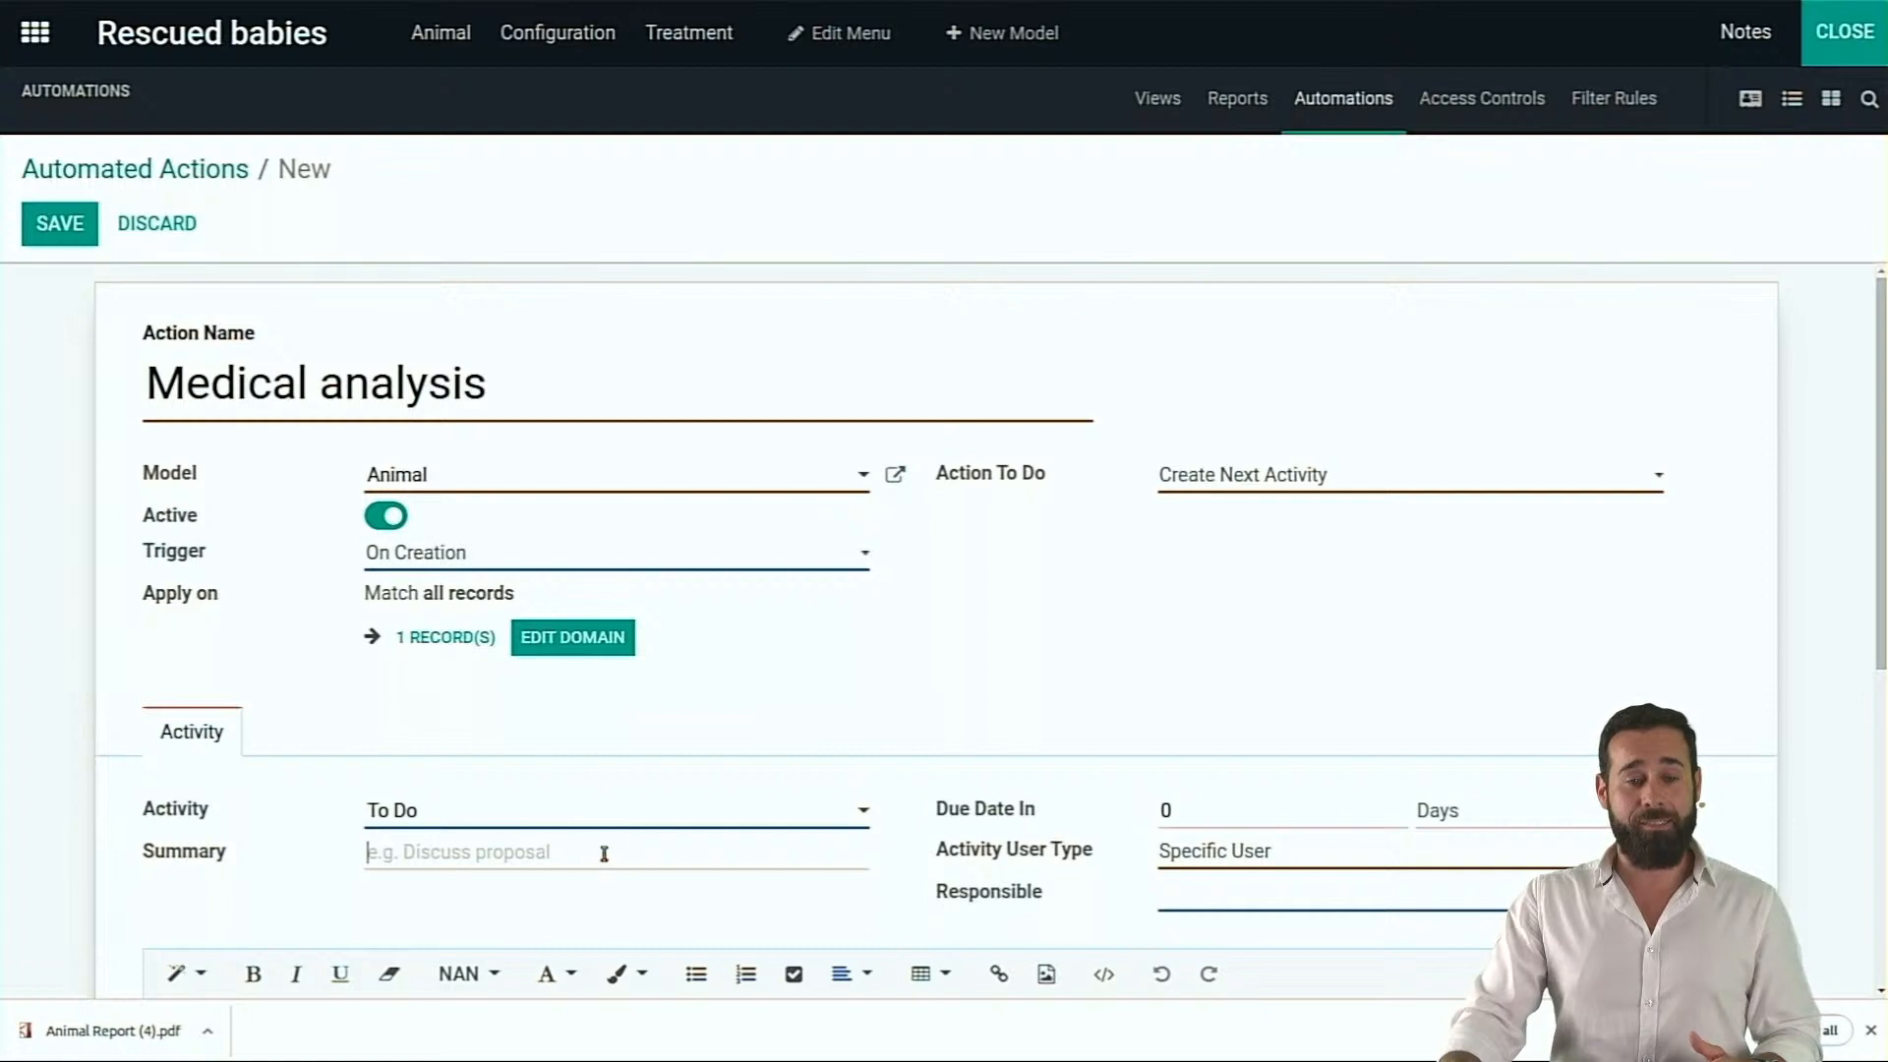
pyautogui.write('Medical analysis required')
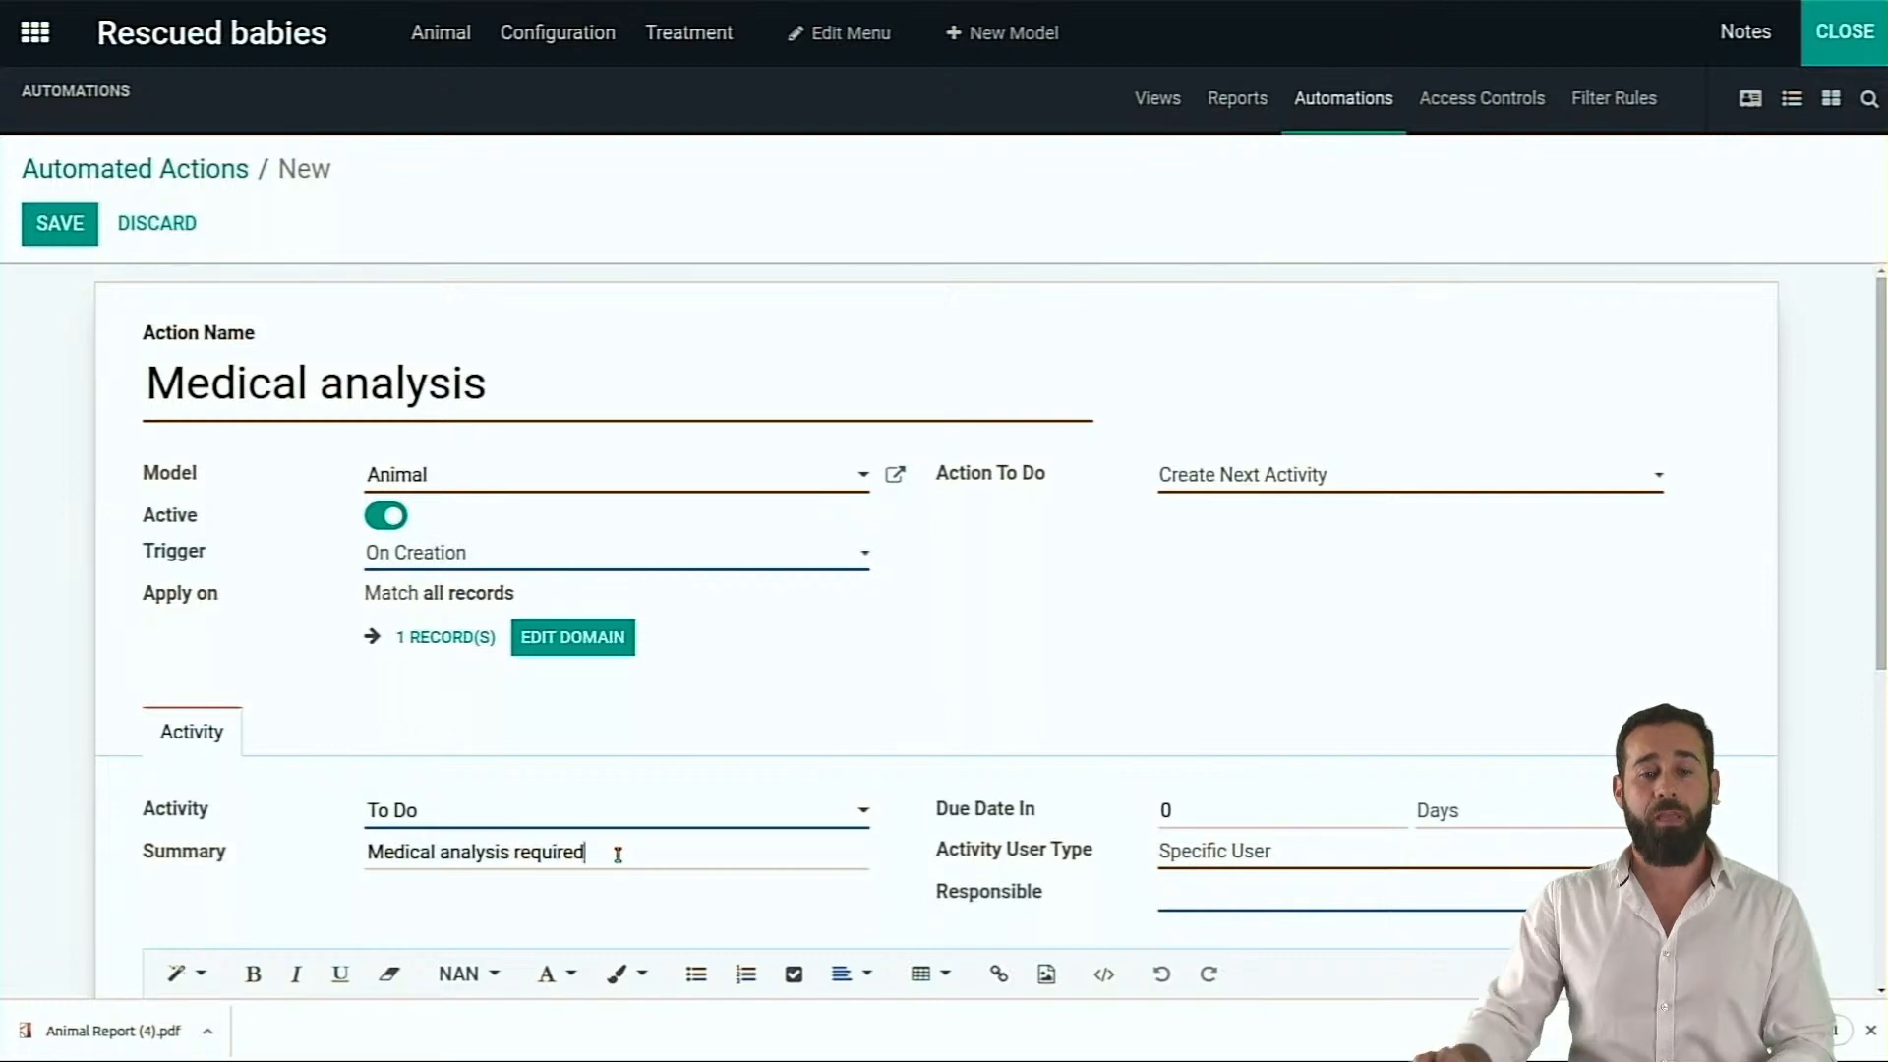
pyautogui.click(1186, 812)
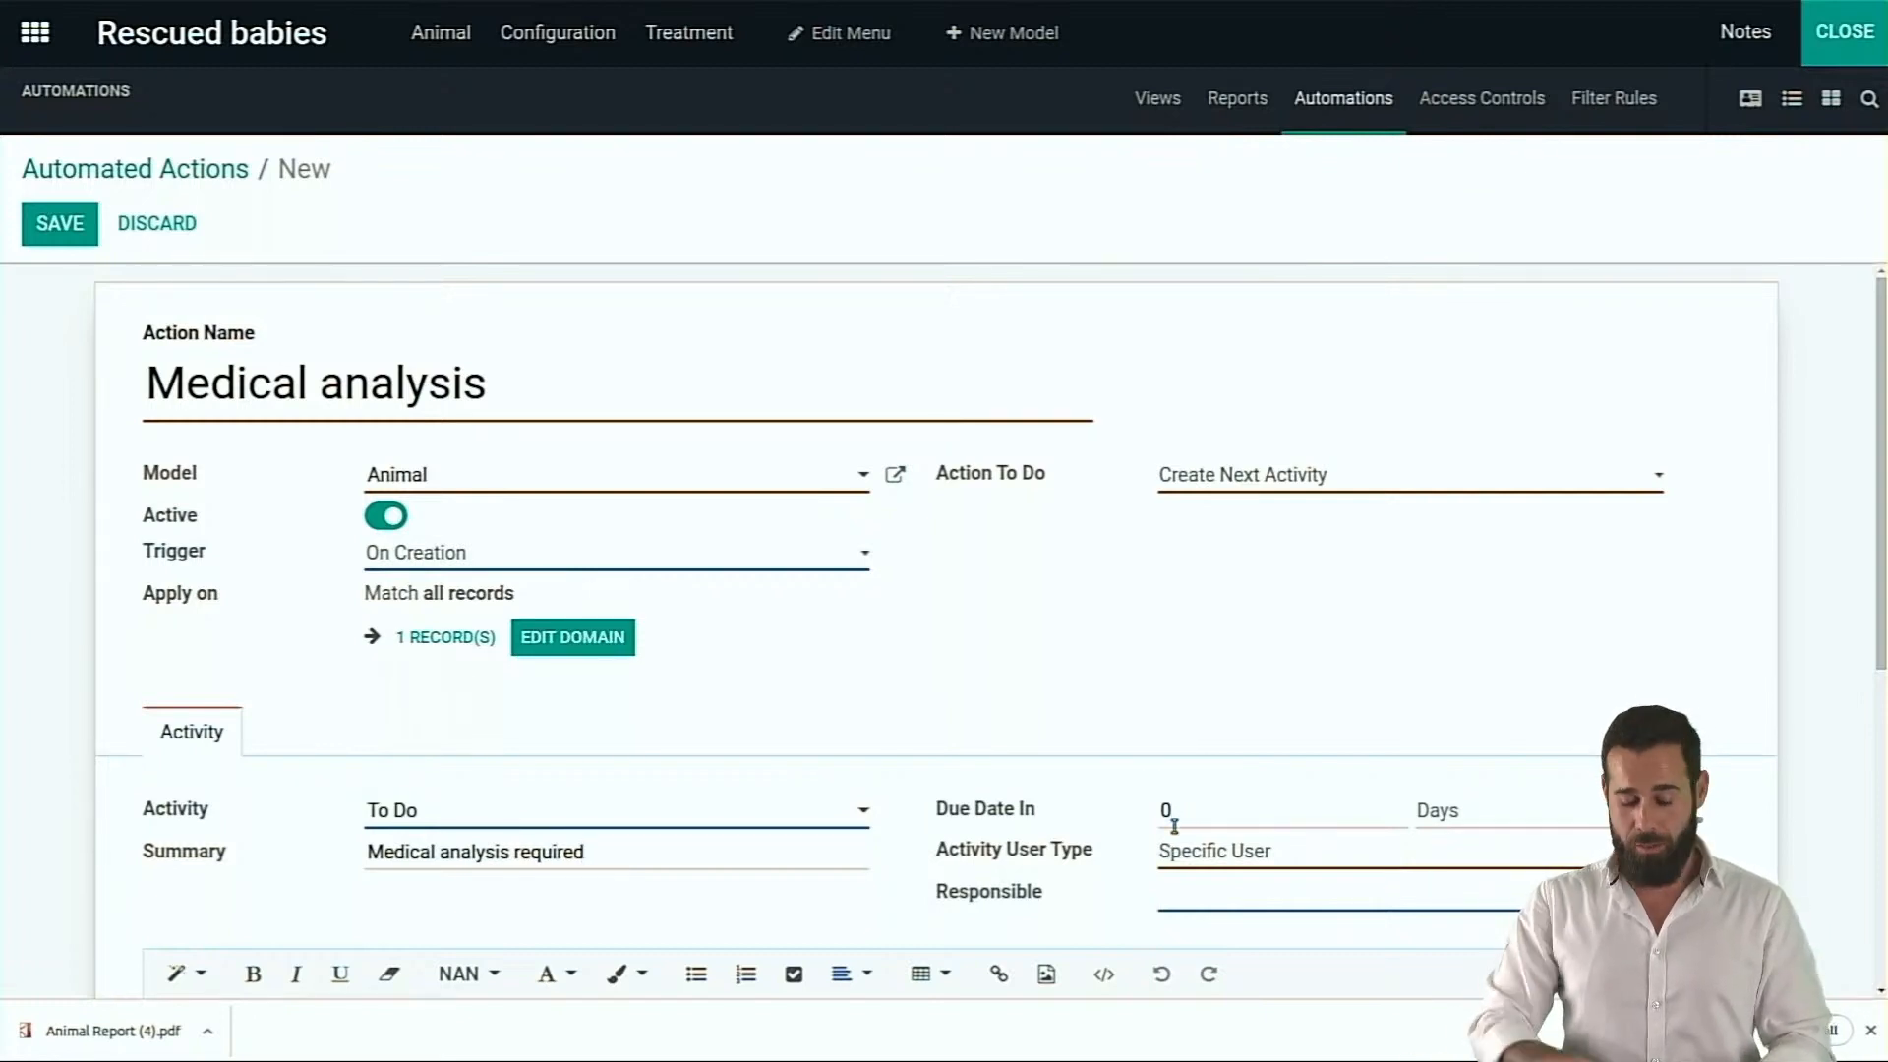
pyautogui.scroll(-3, 898, 822)
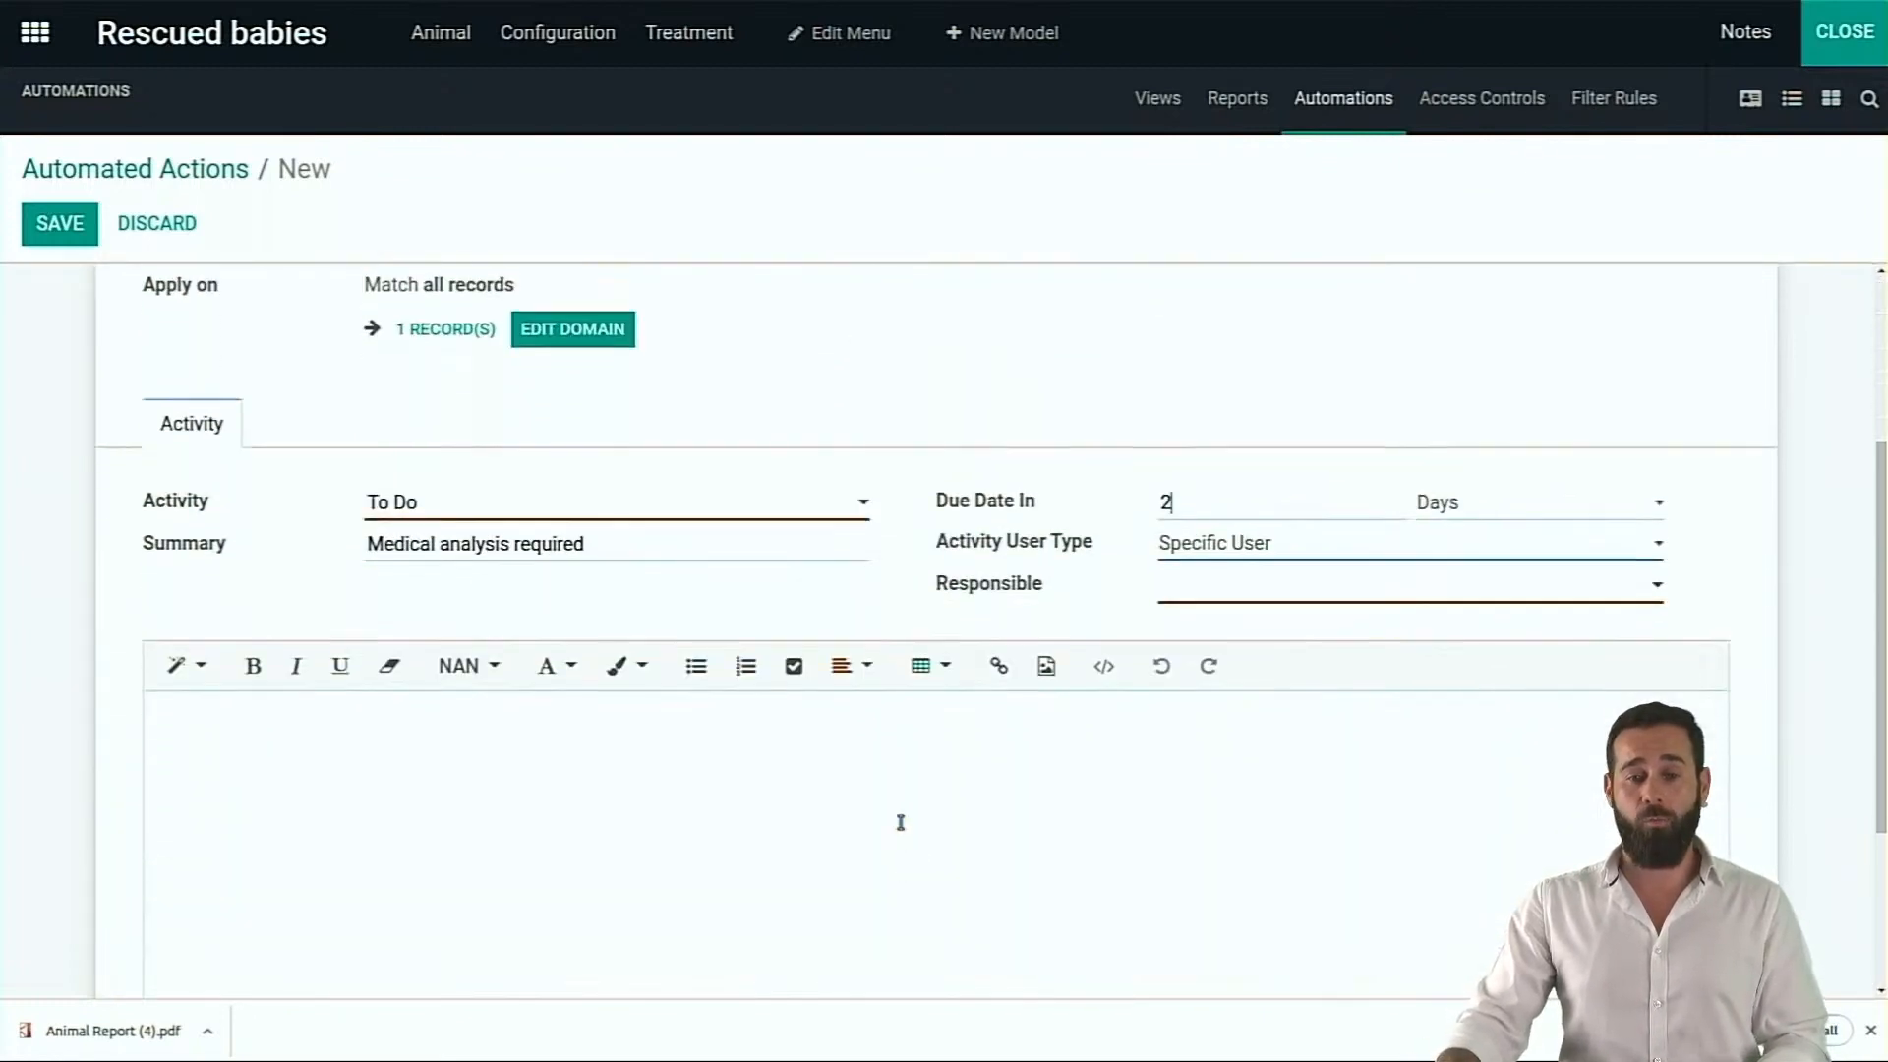
pyautogui.scroll(2, 1534, 443)
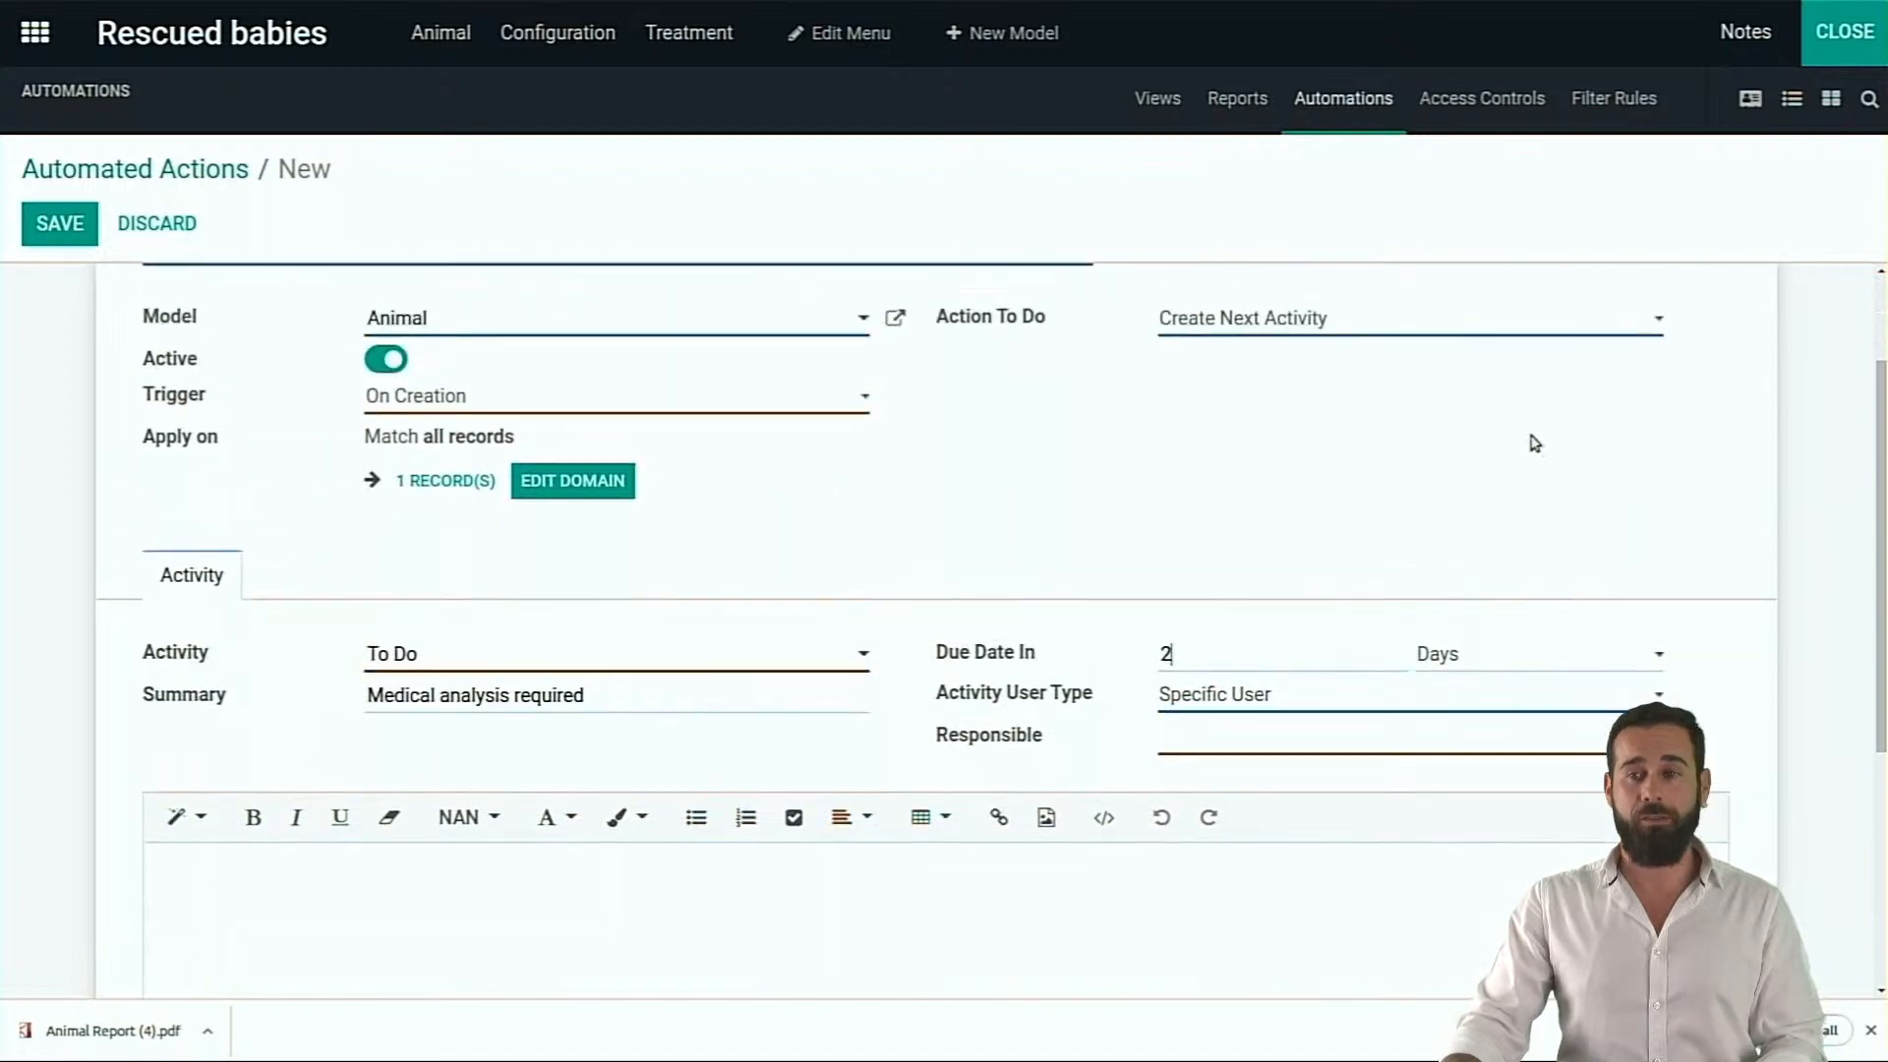
# Assign the signed-in user's account as the activity's responsible and save the automated action
pyautogui.click(89, 221)
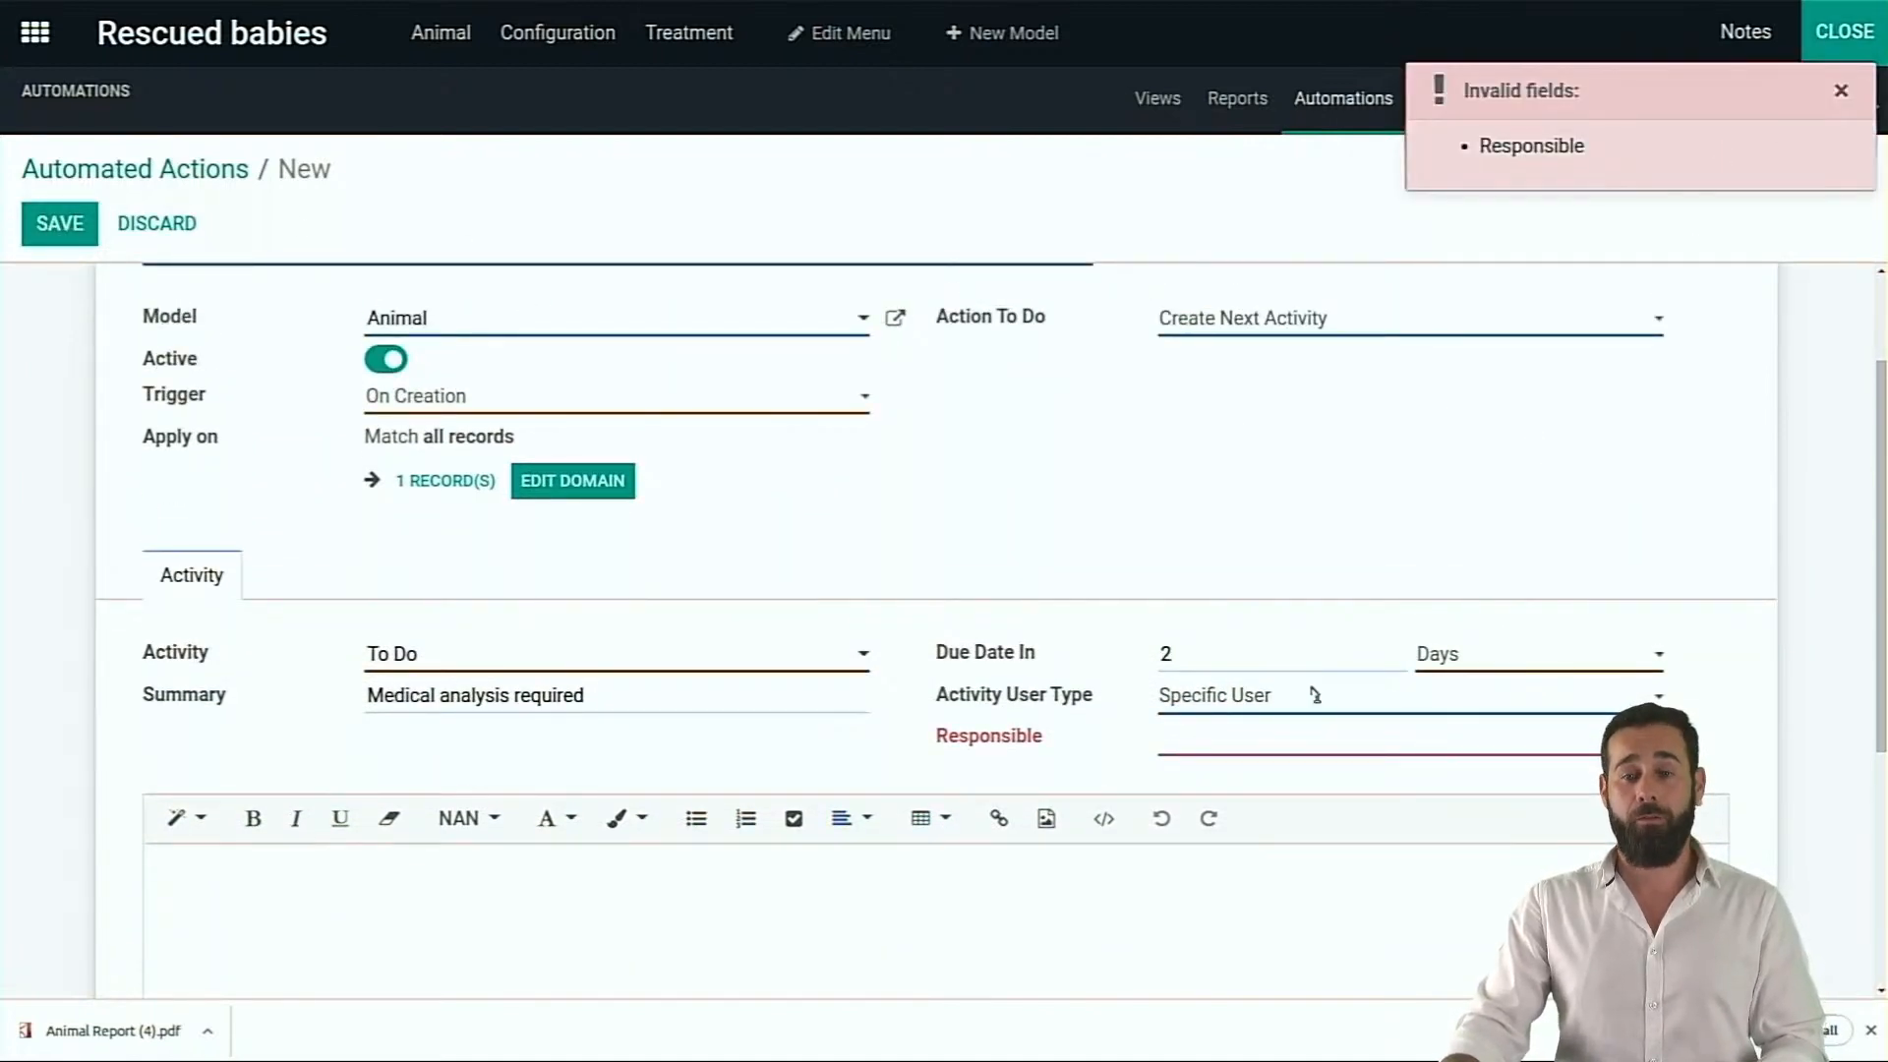
pyautogui.click(1265, 743)
pyautogui.click(1270, 784)
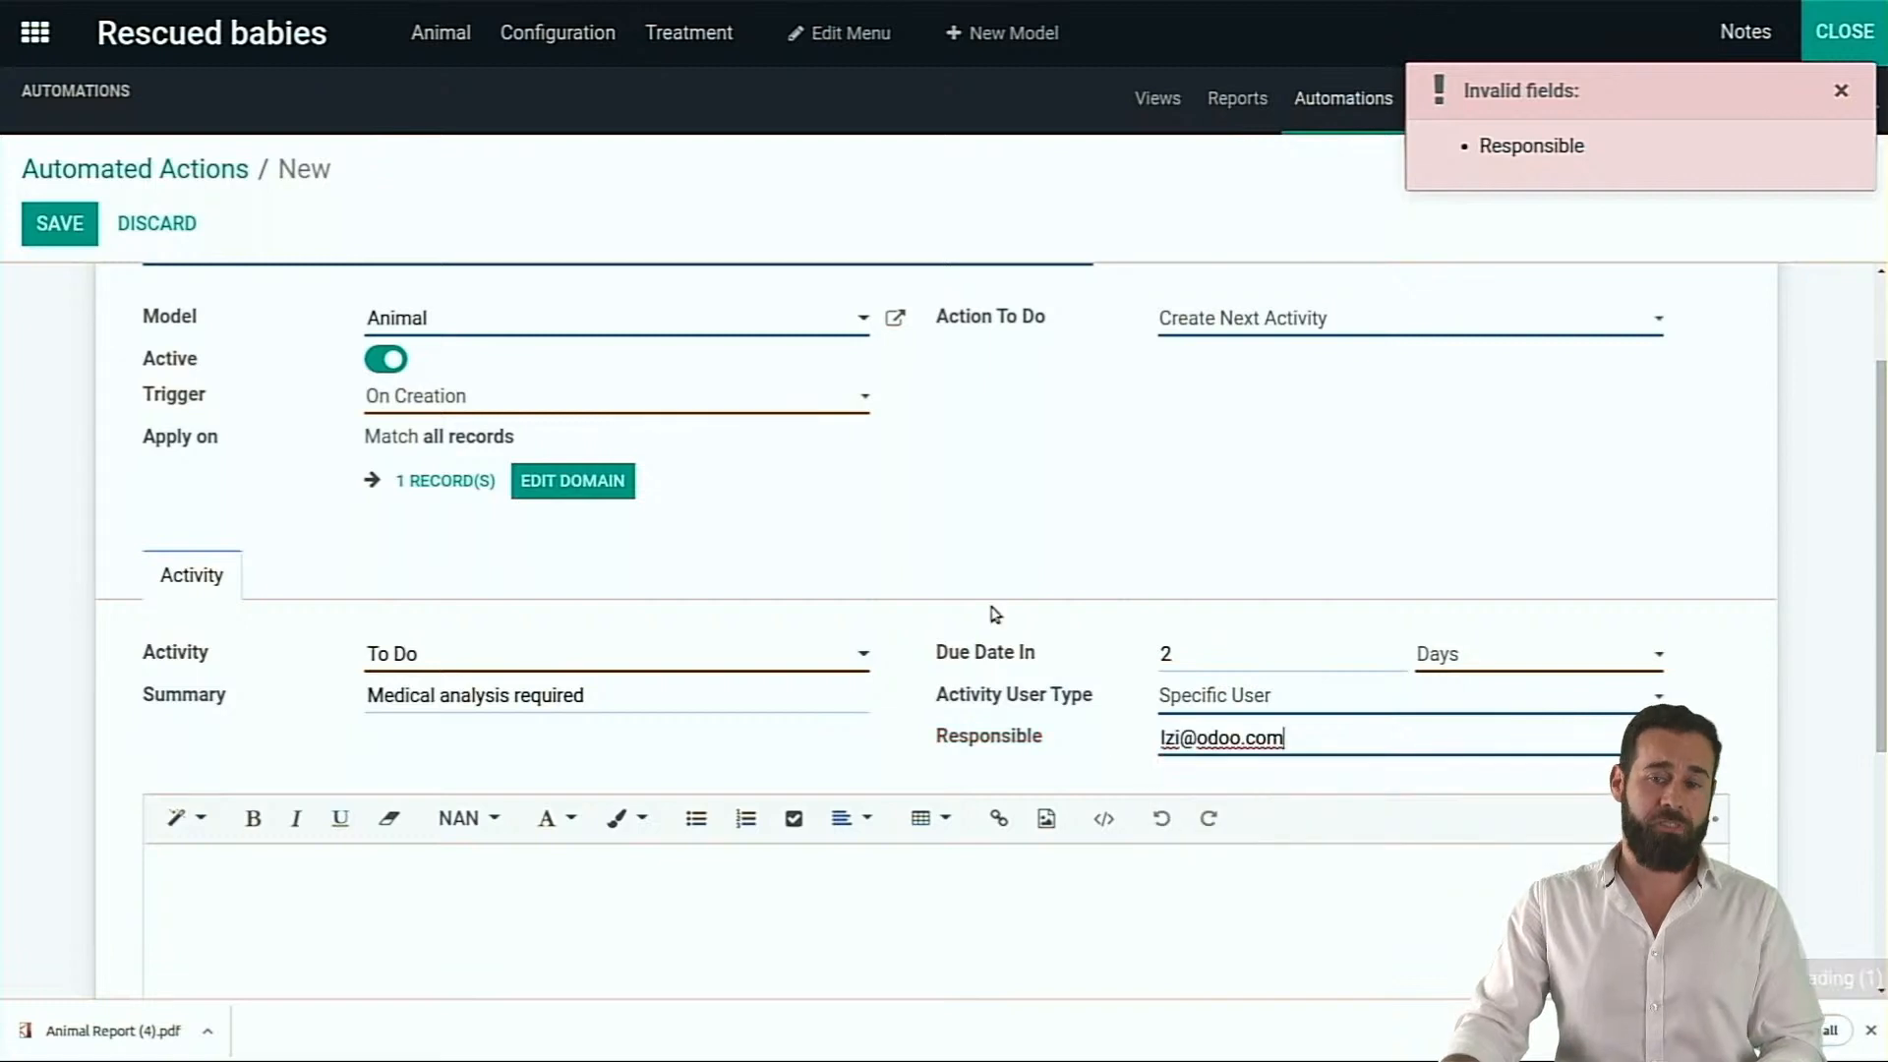
pyautogui.click(59, 223)
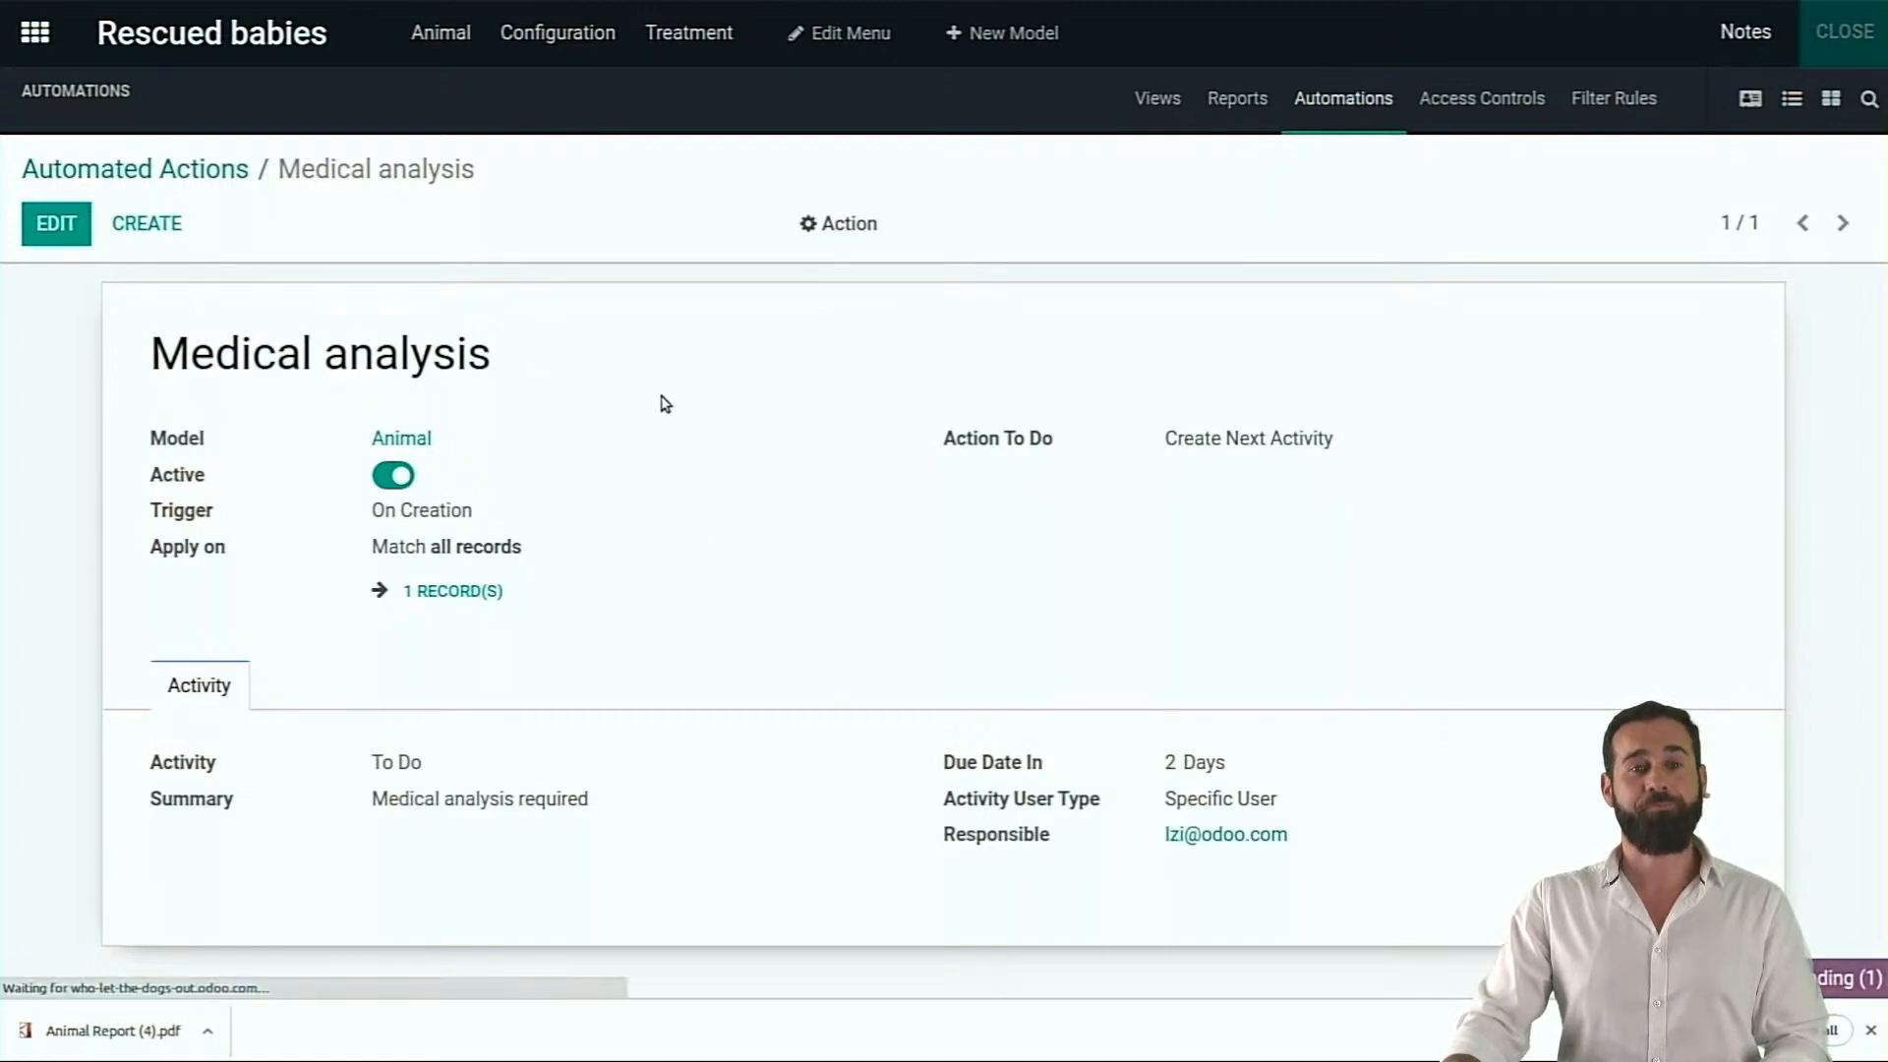
# Create a new Animal record named George of the jungle with the nickname George
pyautogui.click(453, 50)
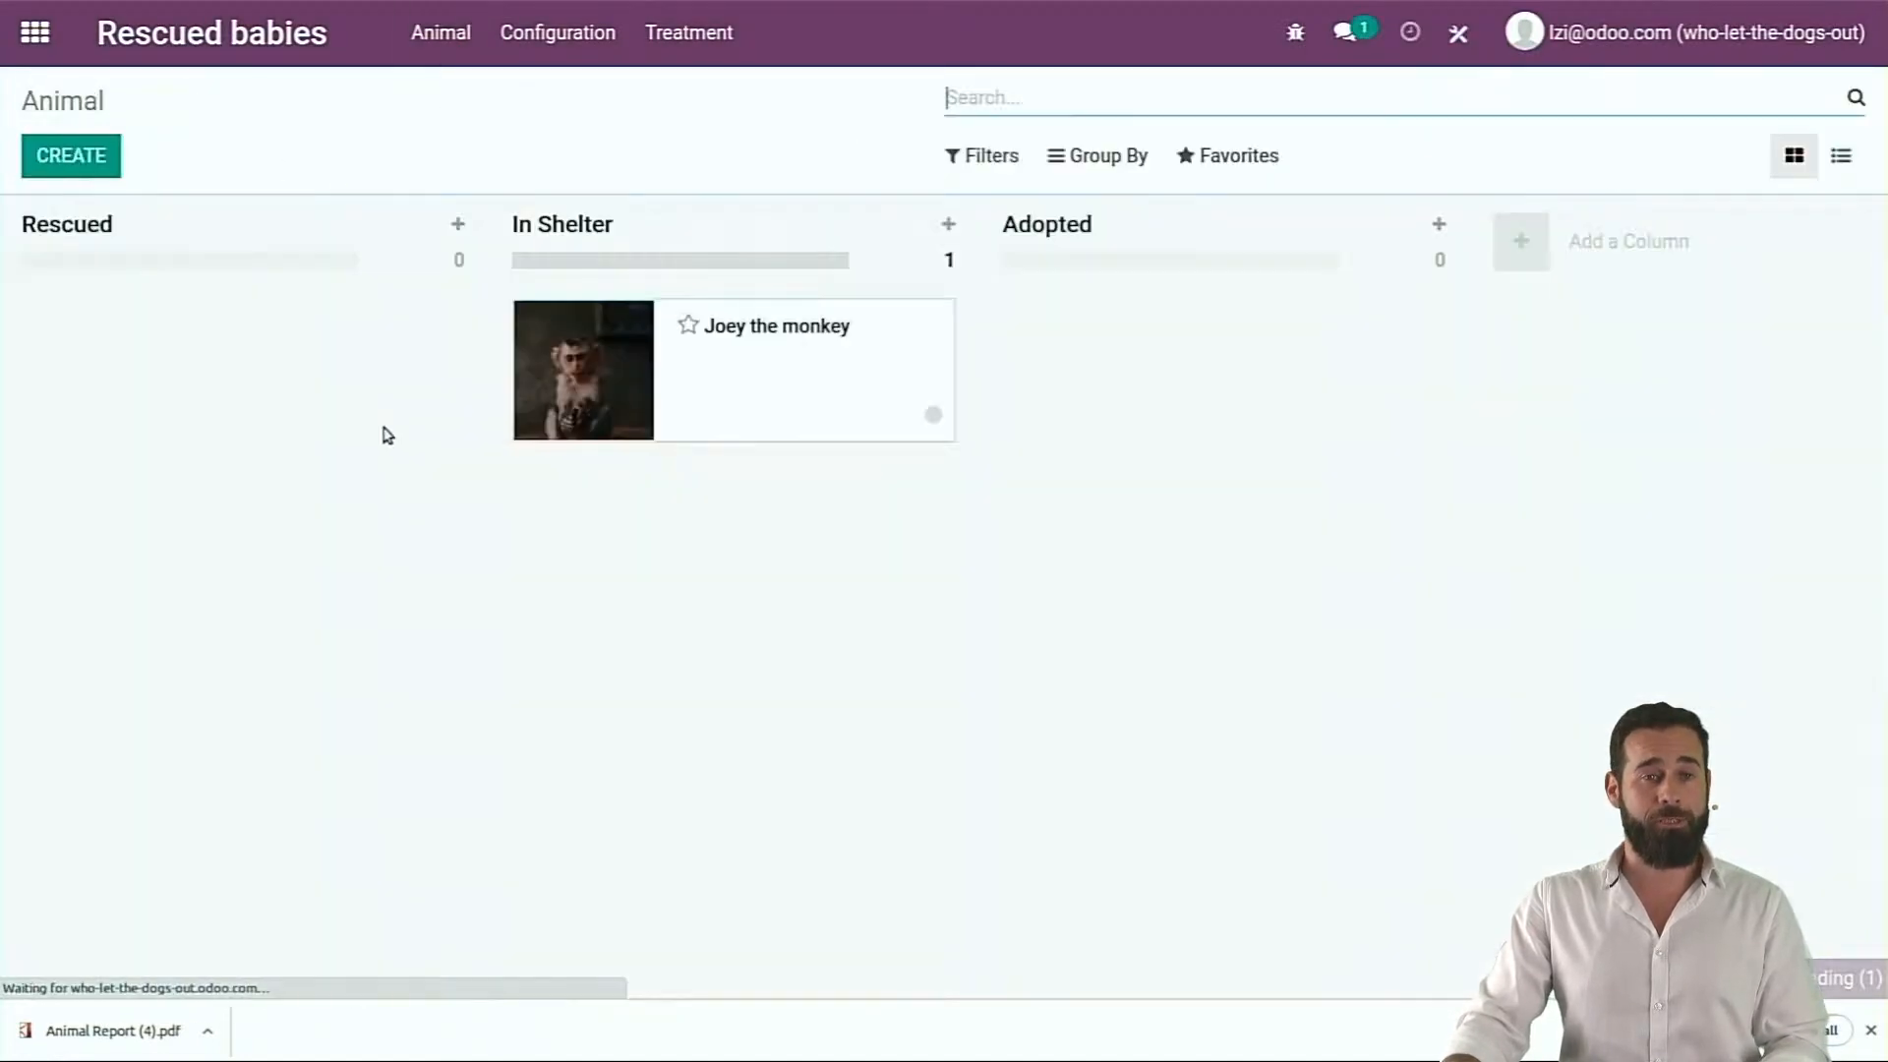
pyautogui.press('alt')
pyautogui.hotkey('alt', 'c')
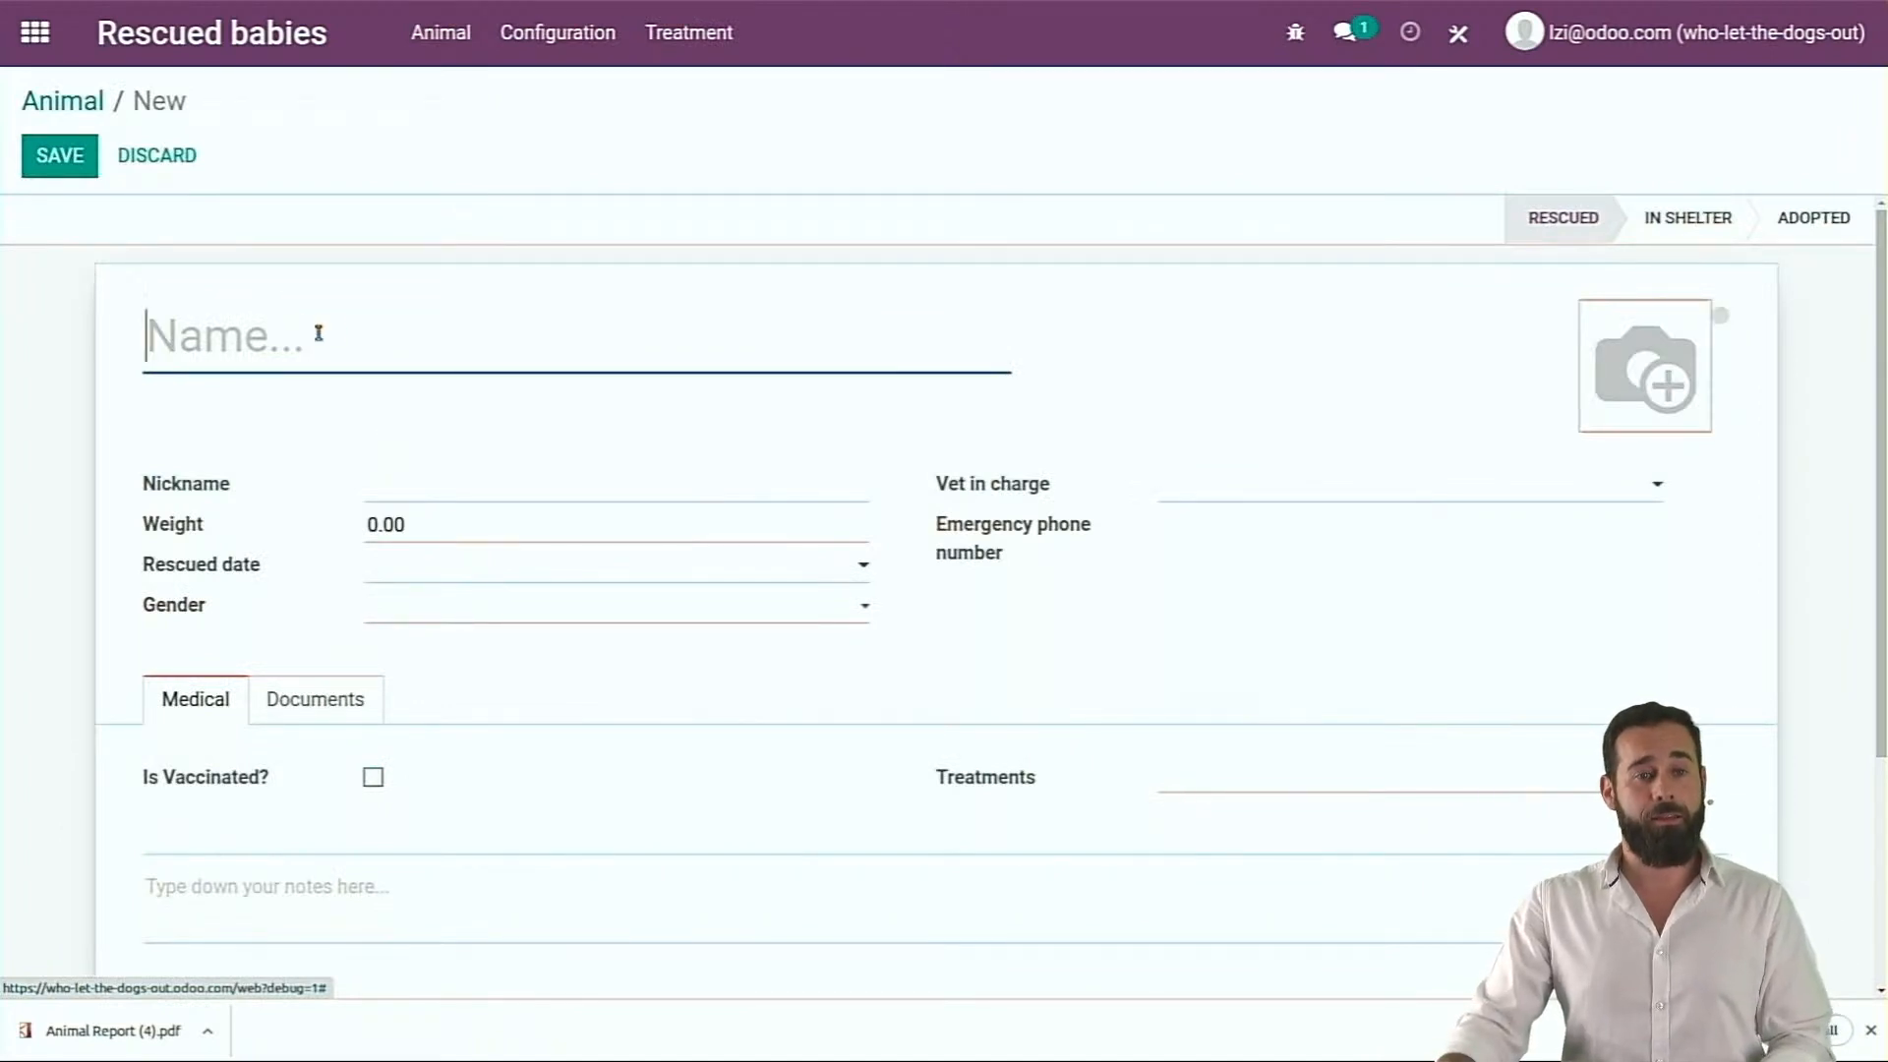
pyautogui.write('George of the junb')
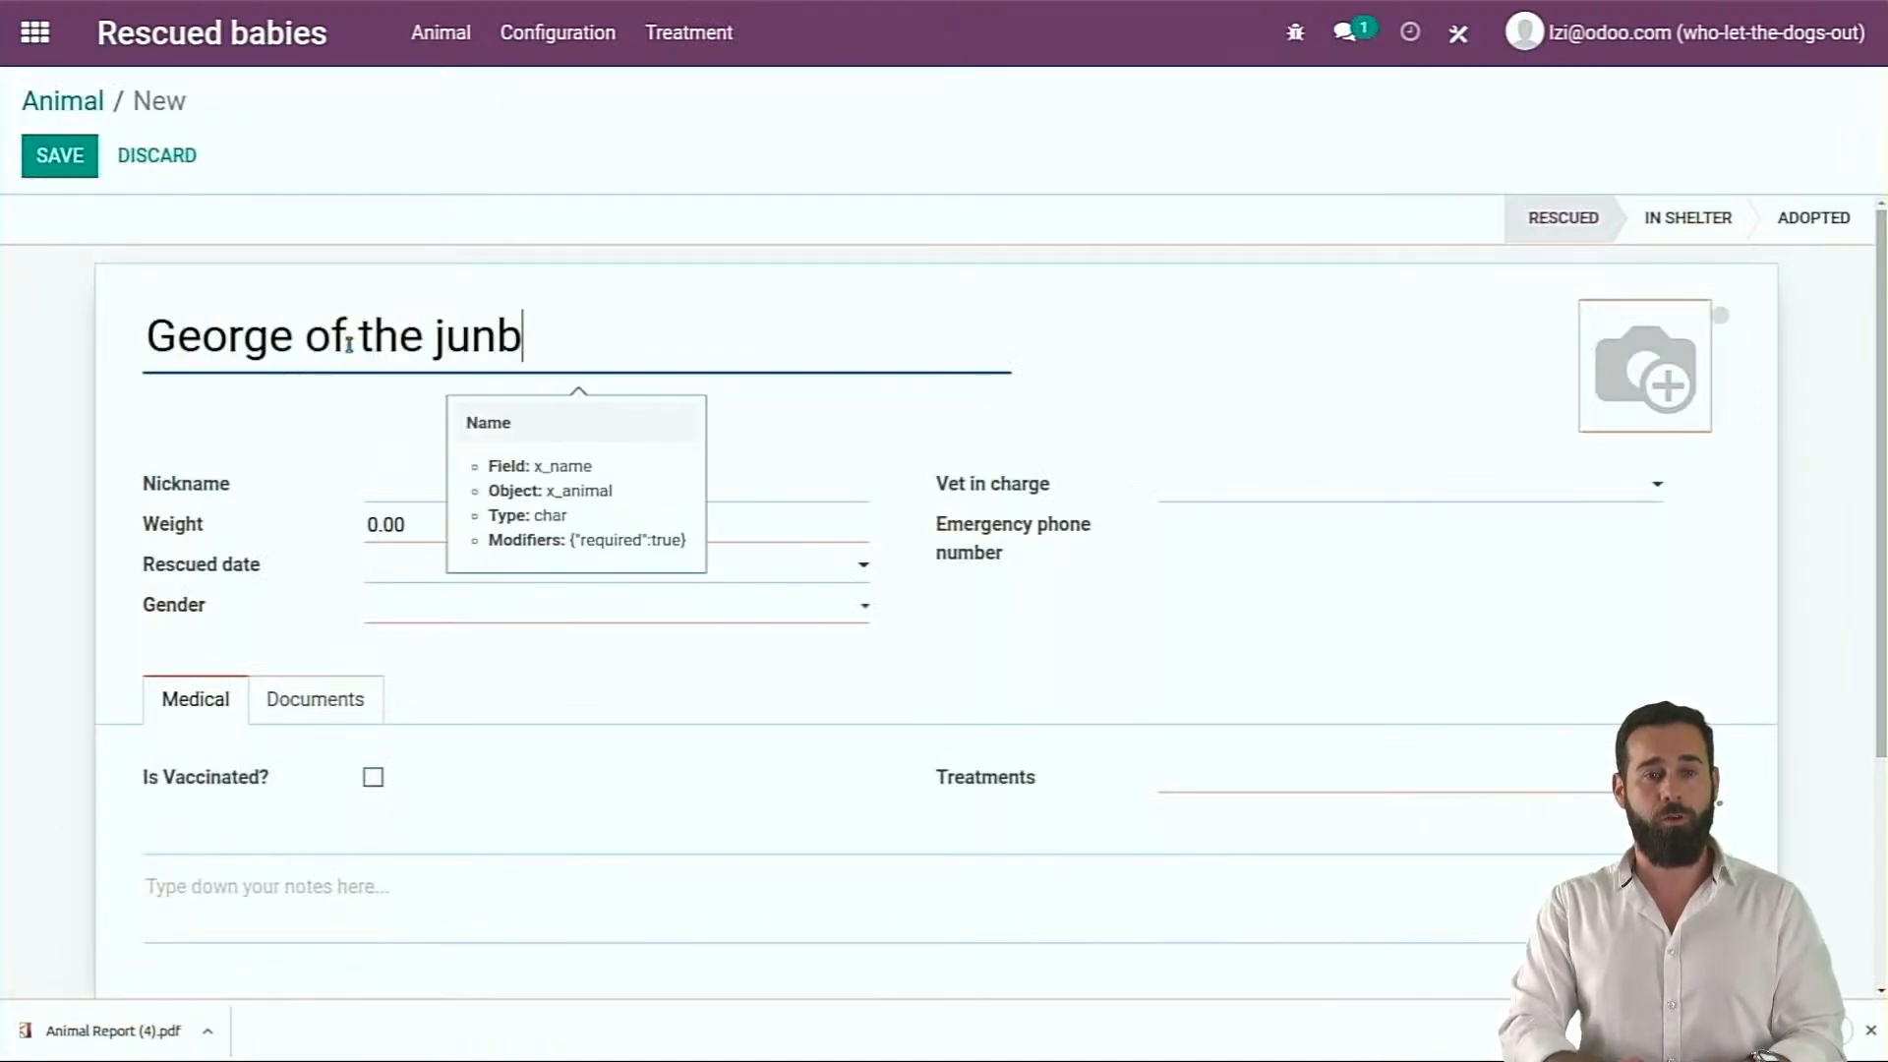
pyautogui.press('BackSpace')
pyautogui.write('gle')
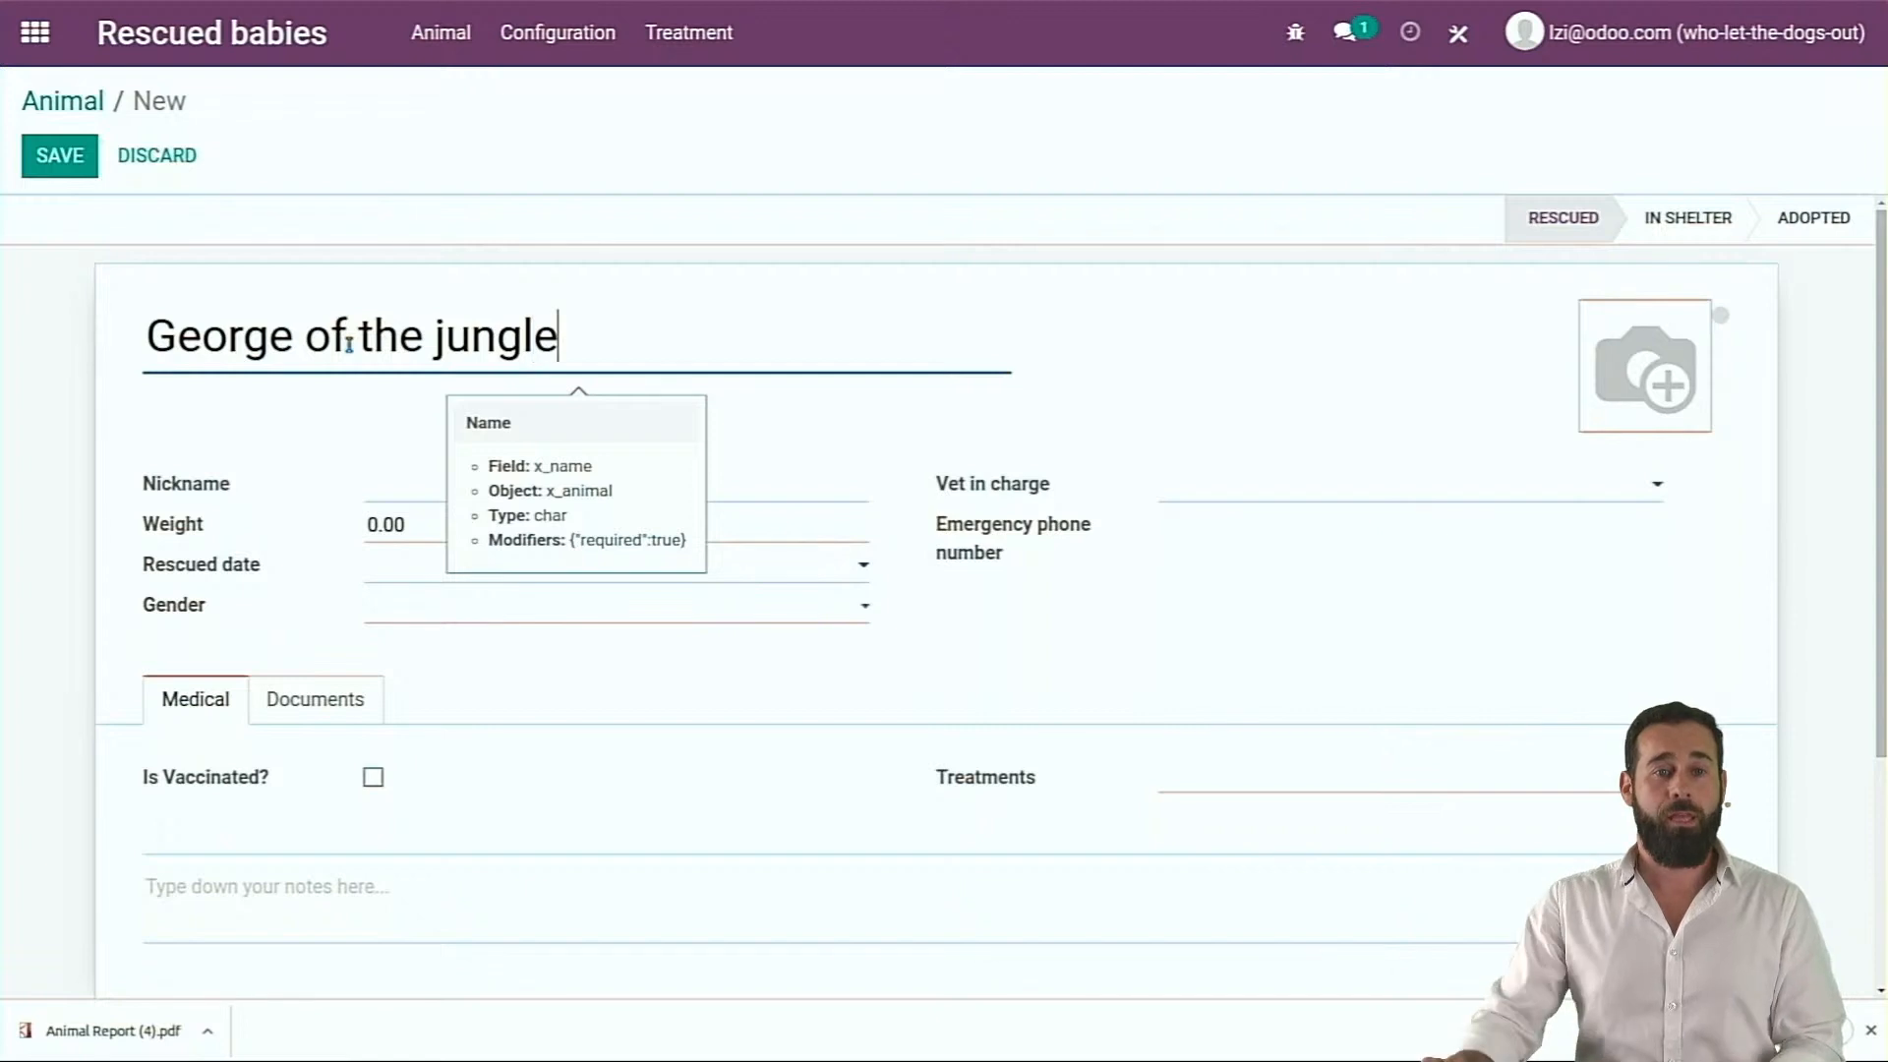
pyautogui.click(437, 494)
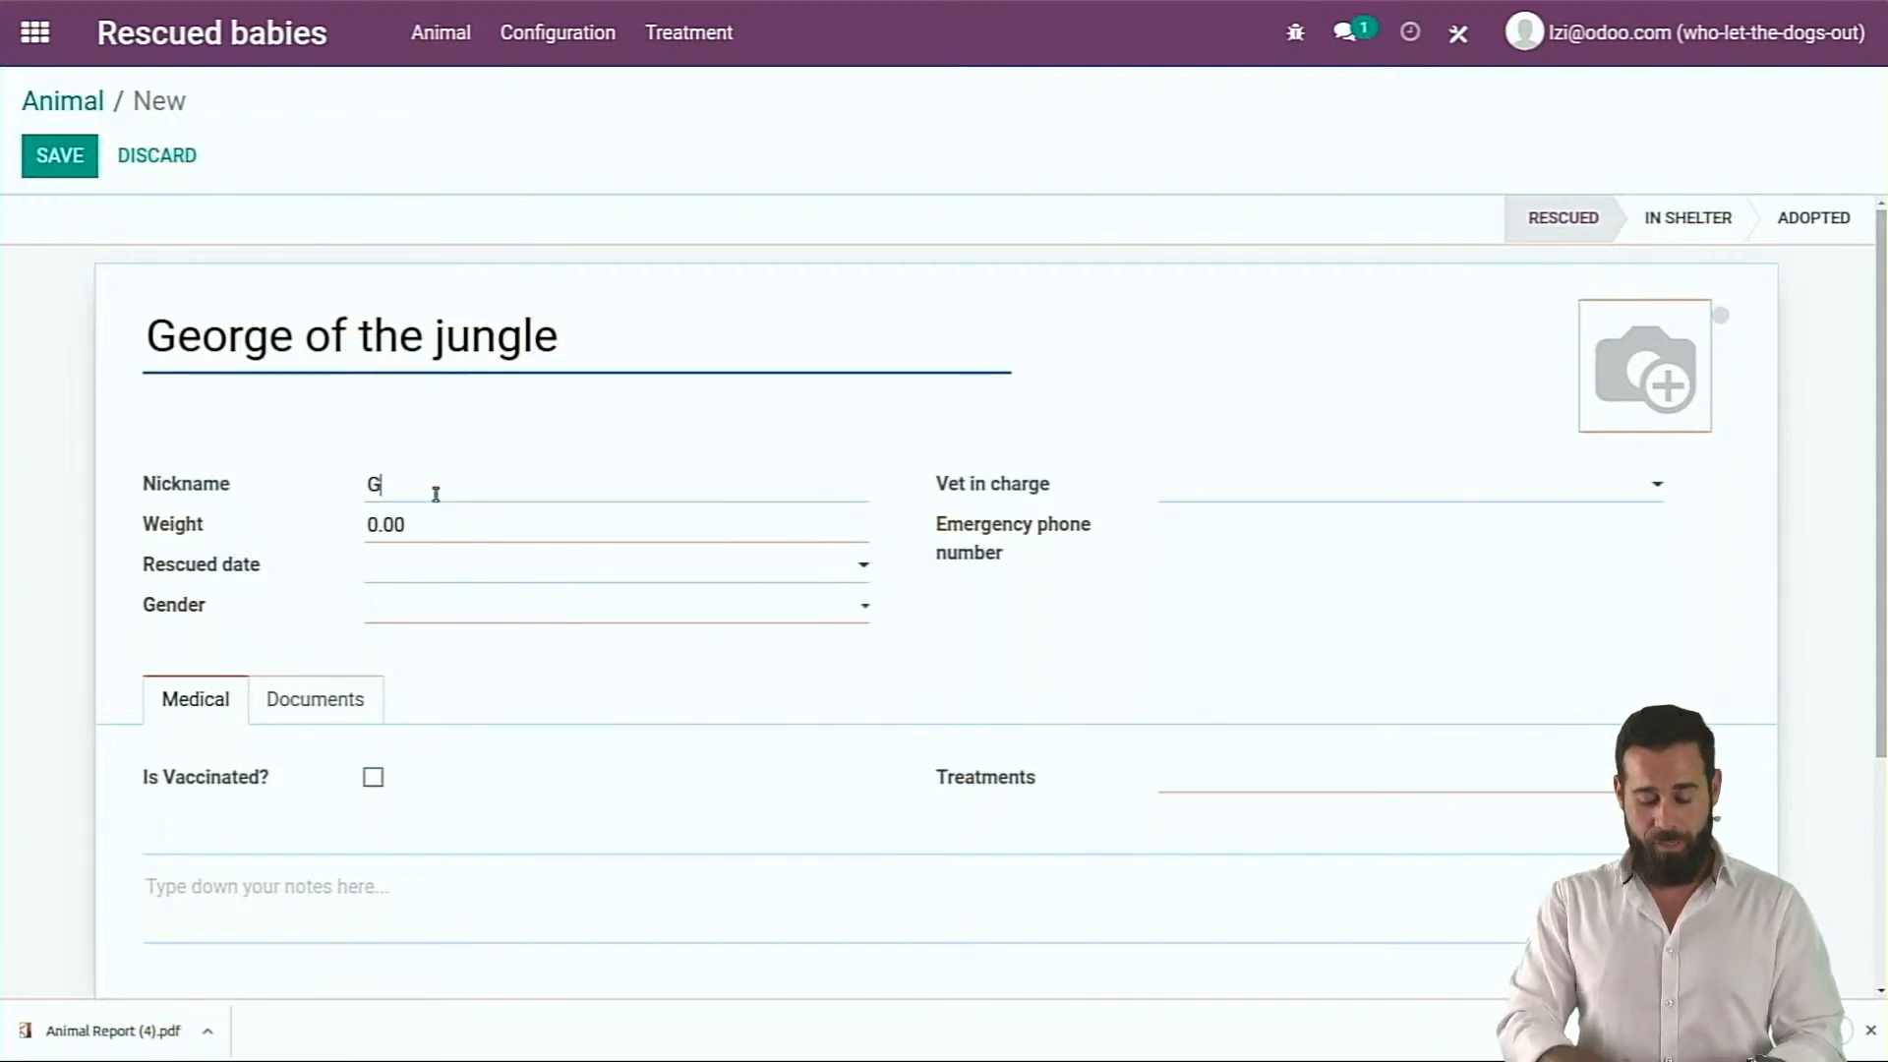
pyautogui.write('George')
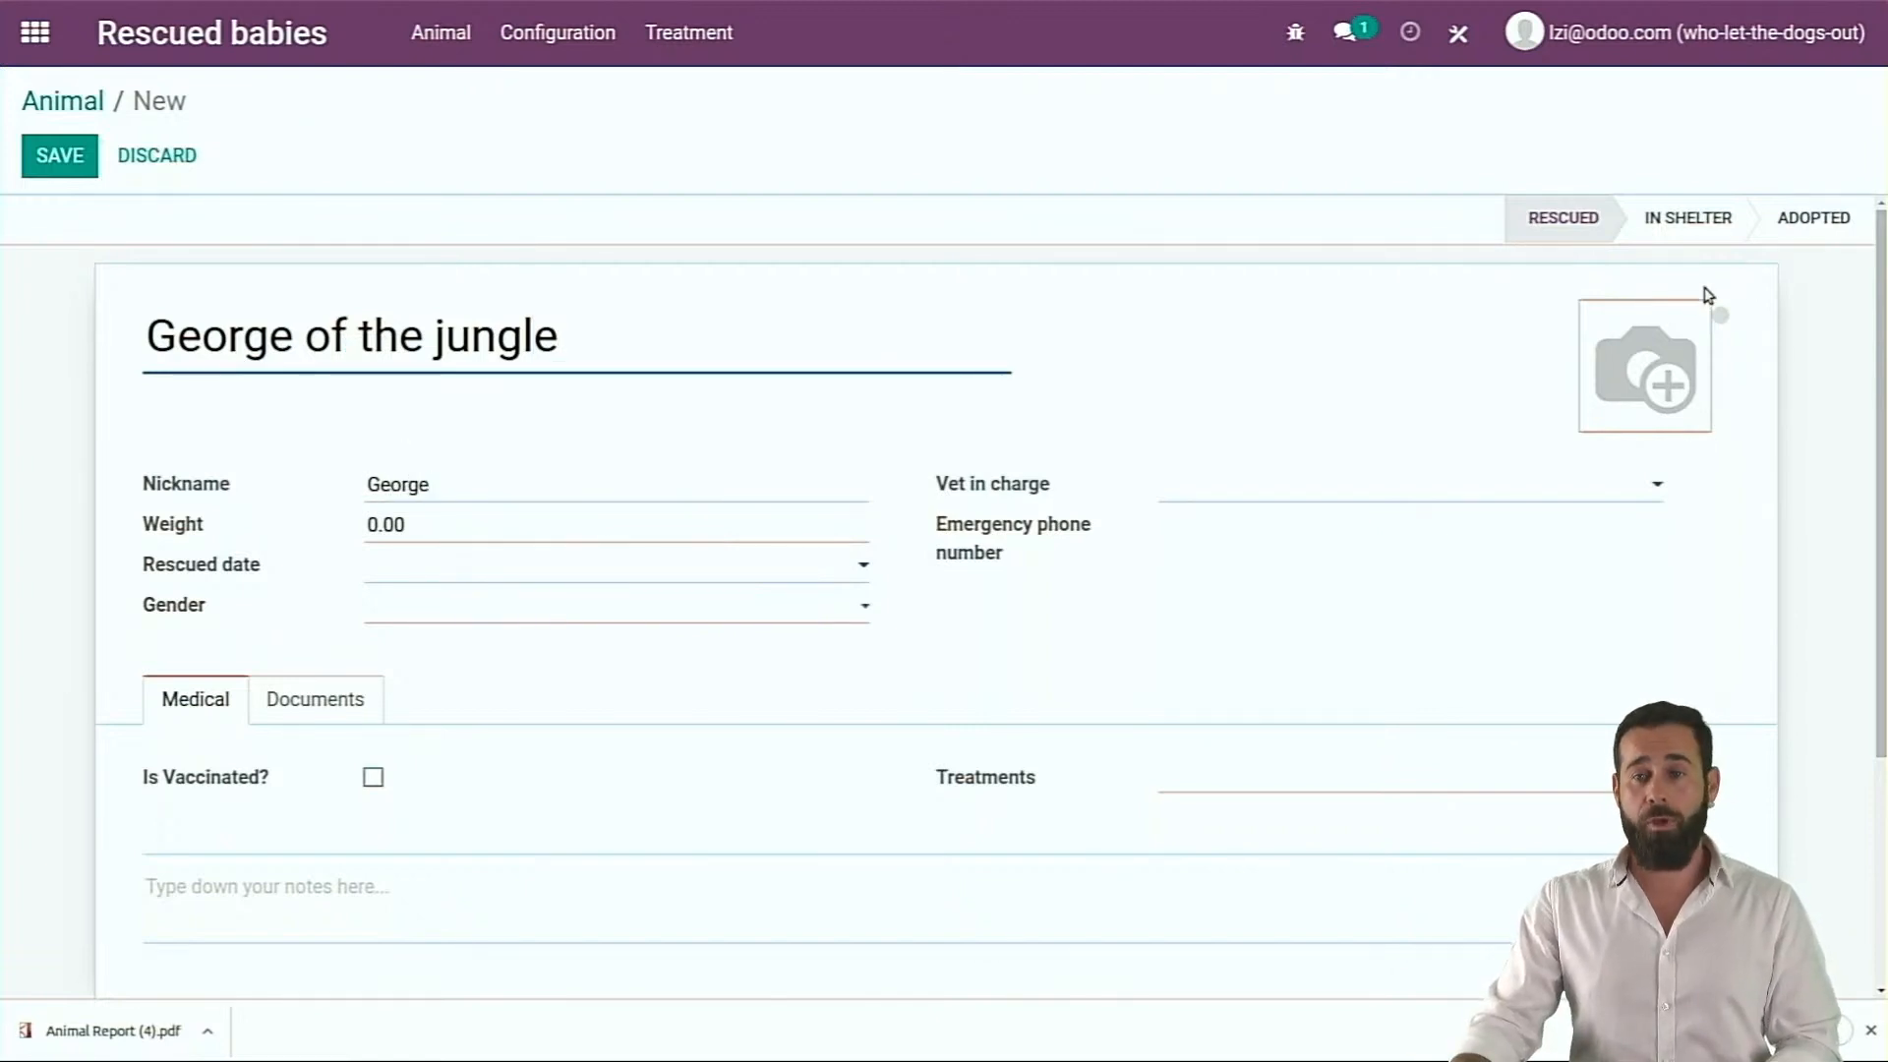
# Upload a picture from the Images folder as the new animal's image
pyautogui.click(1608, 330)
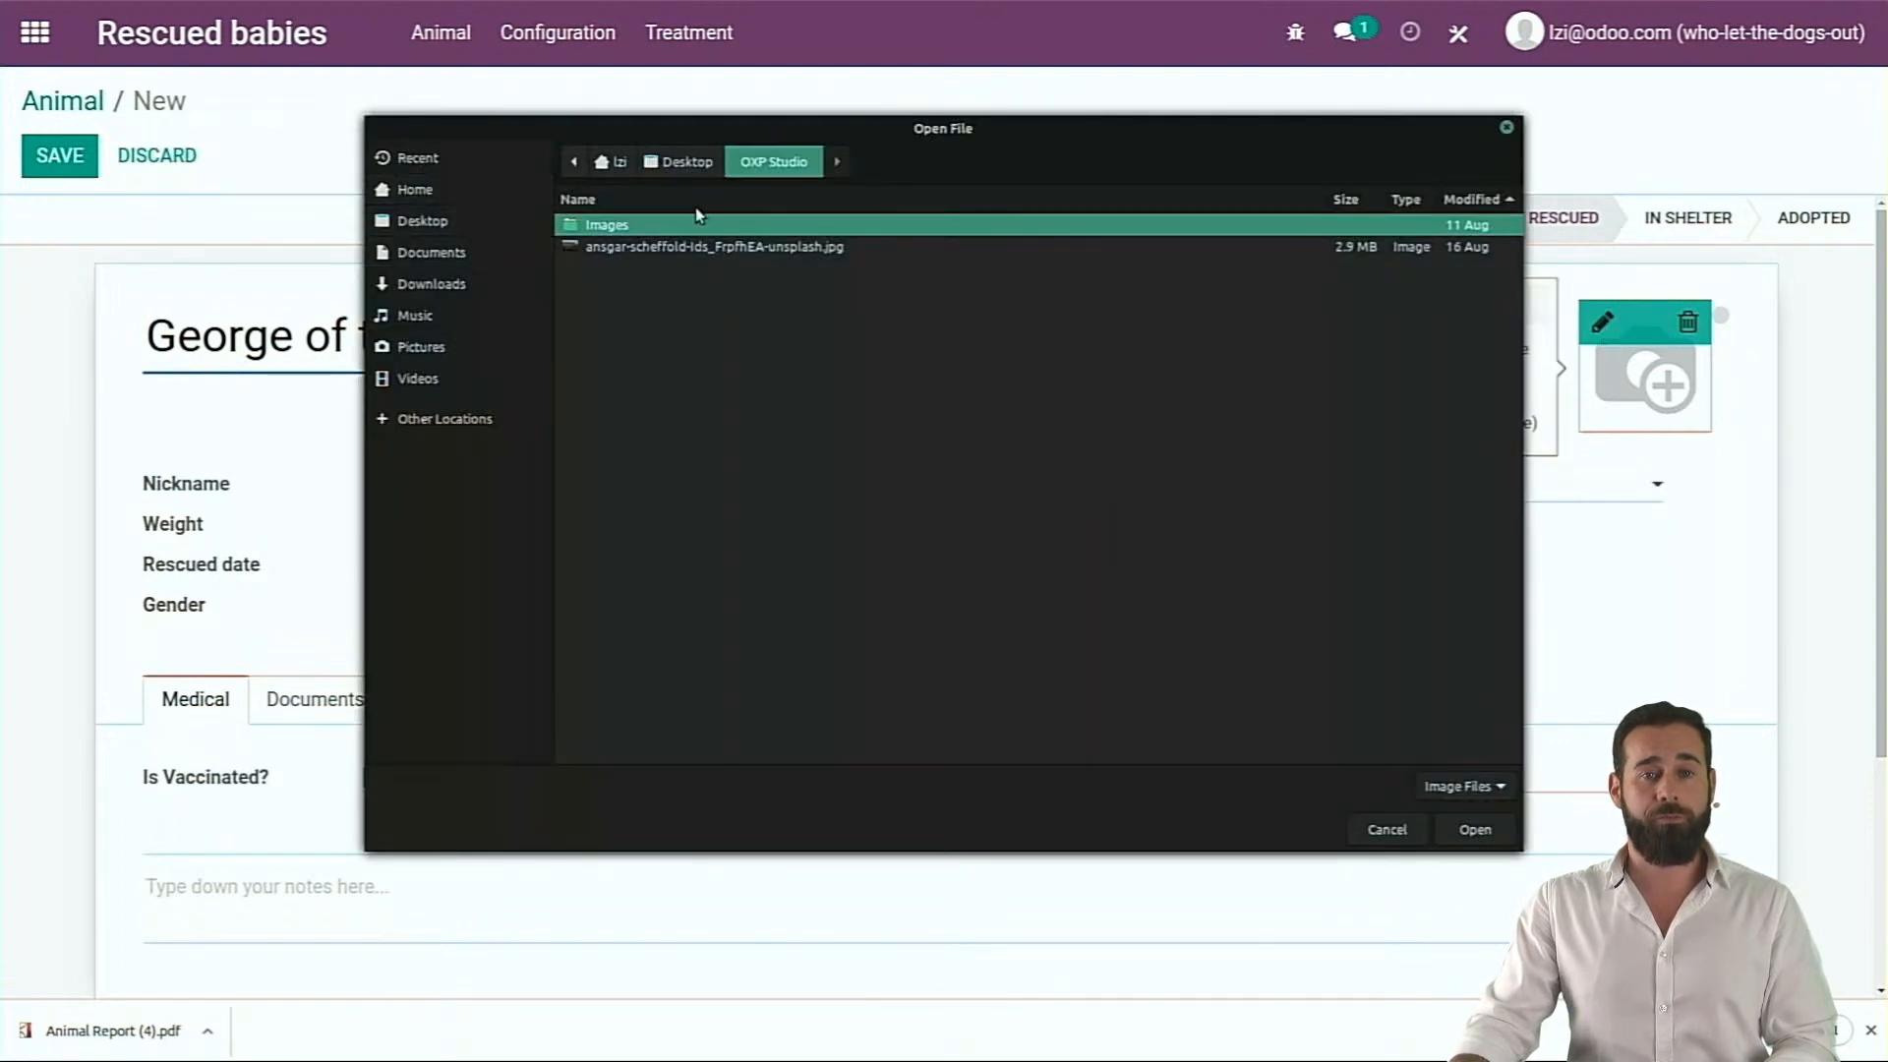
pyautogui.doubleClick(659, 227)
pyautogui.doubleClick(632, 291)
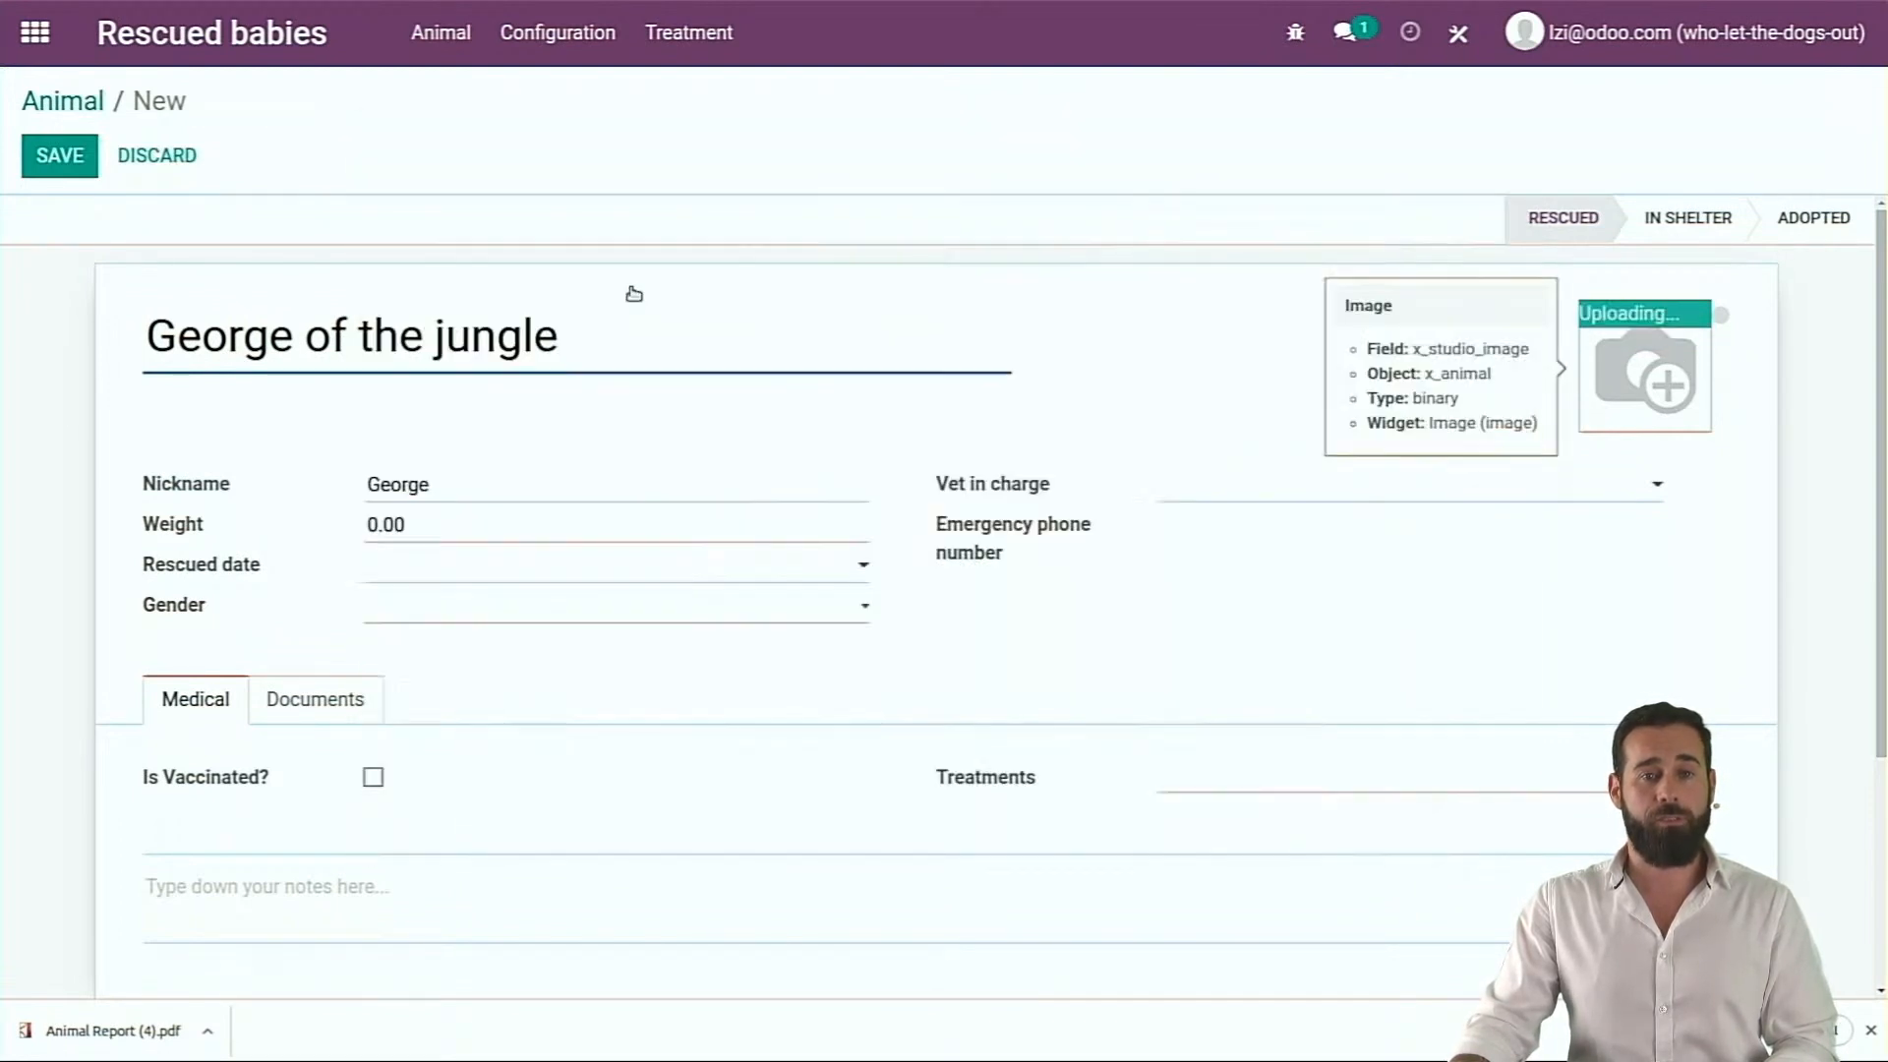
# Save the George of the jungle record and review its planned activities
pyautogui.scroll(-2, 451, 666)
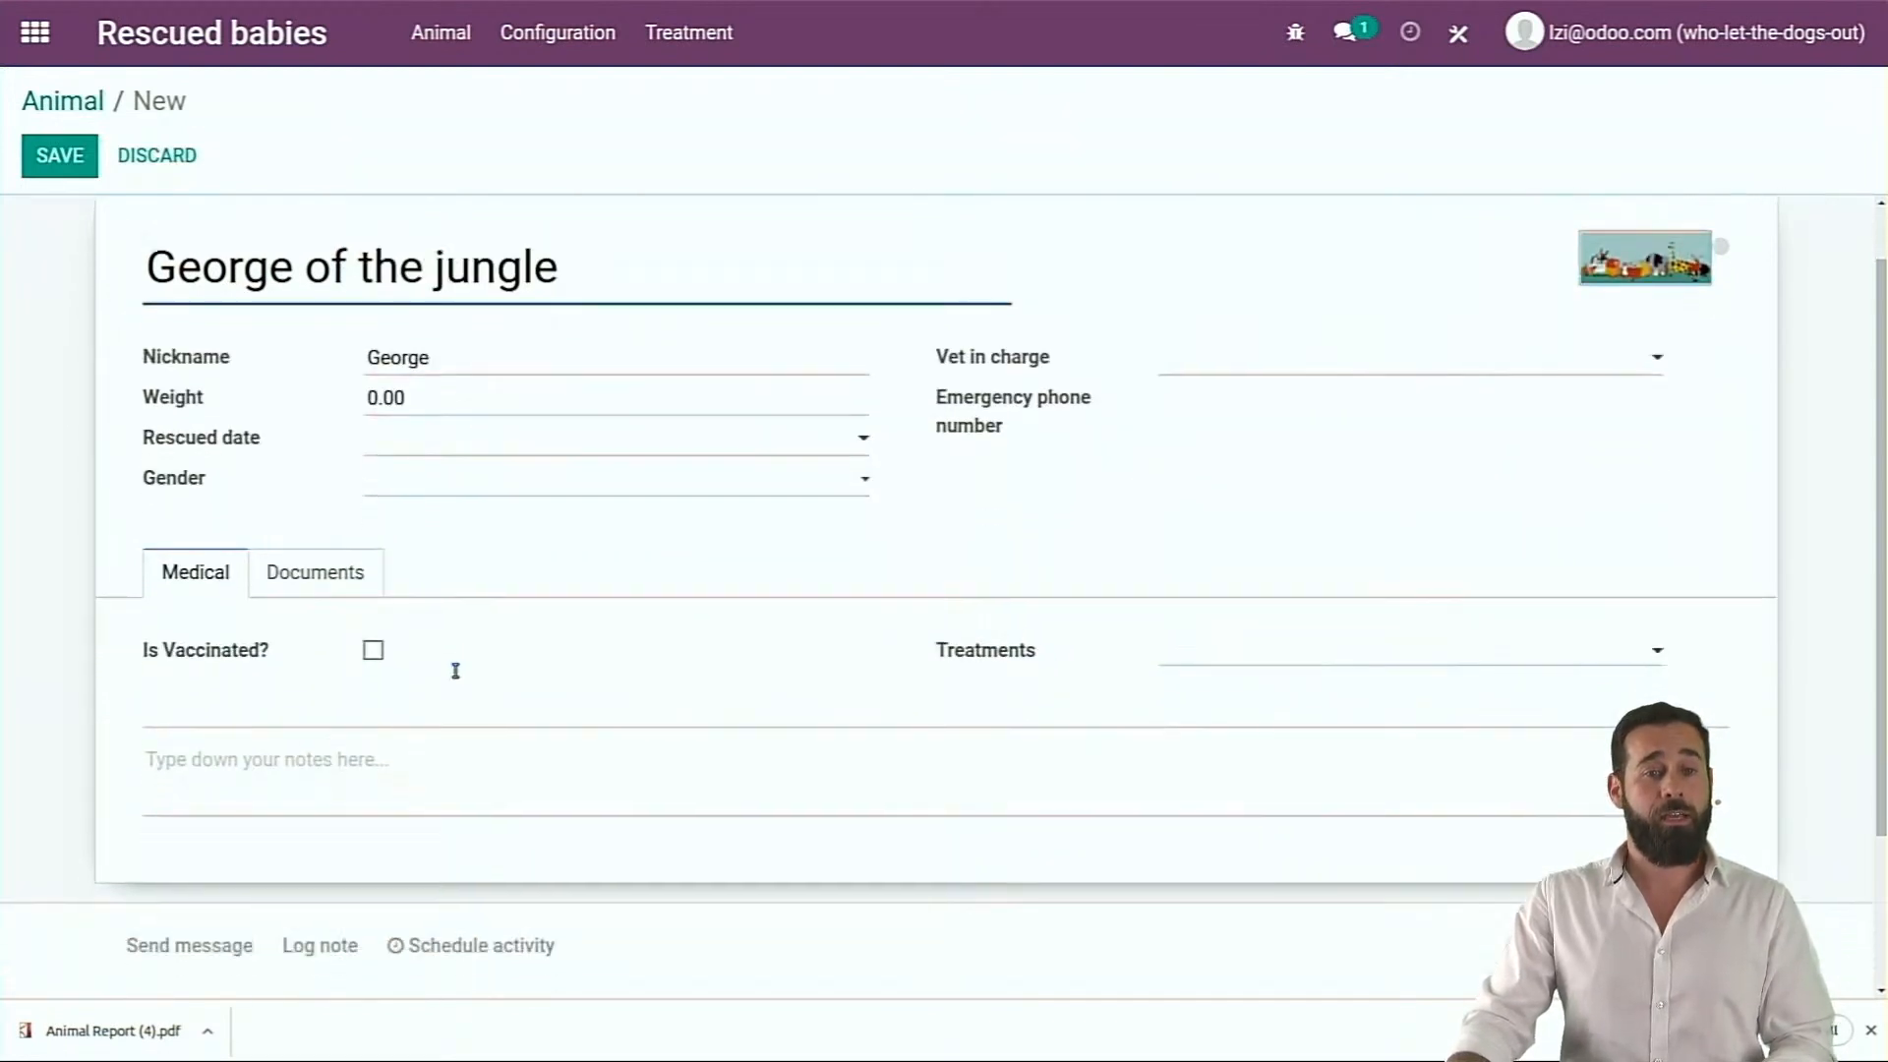
pyautogui.scroll(2, 544, 531)
pyautogui.click(77, 159)
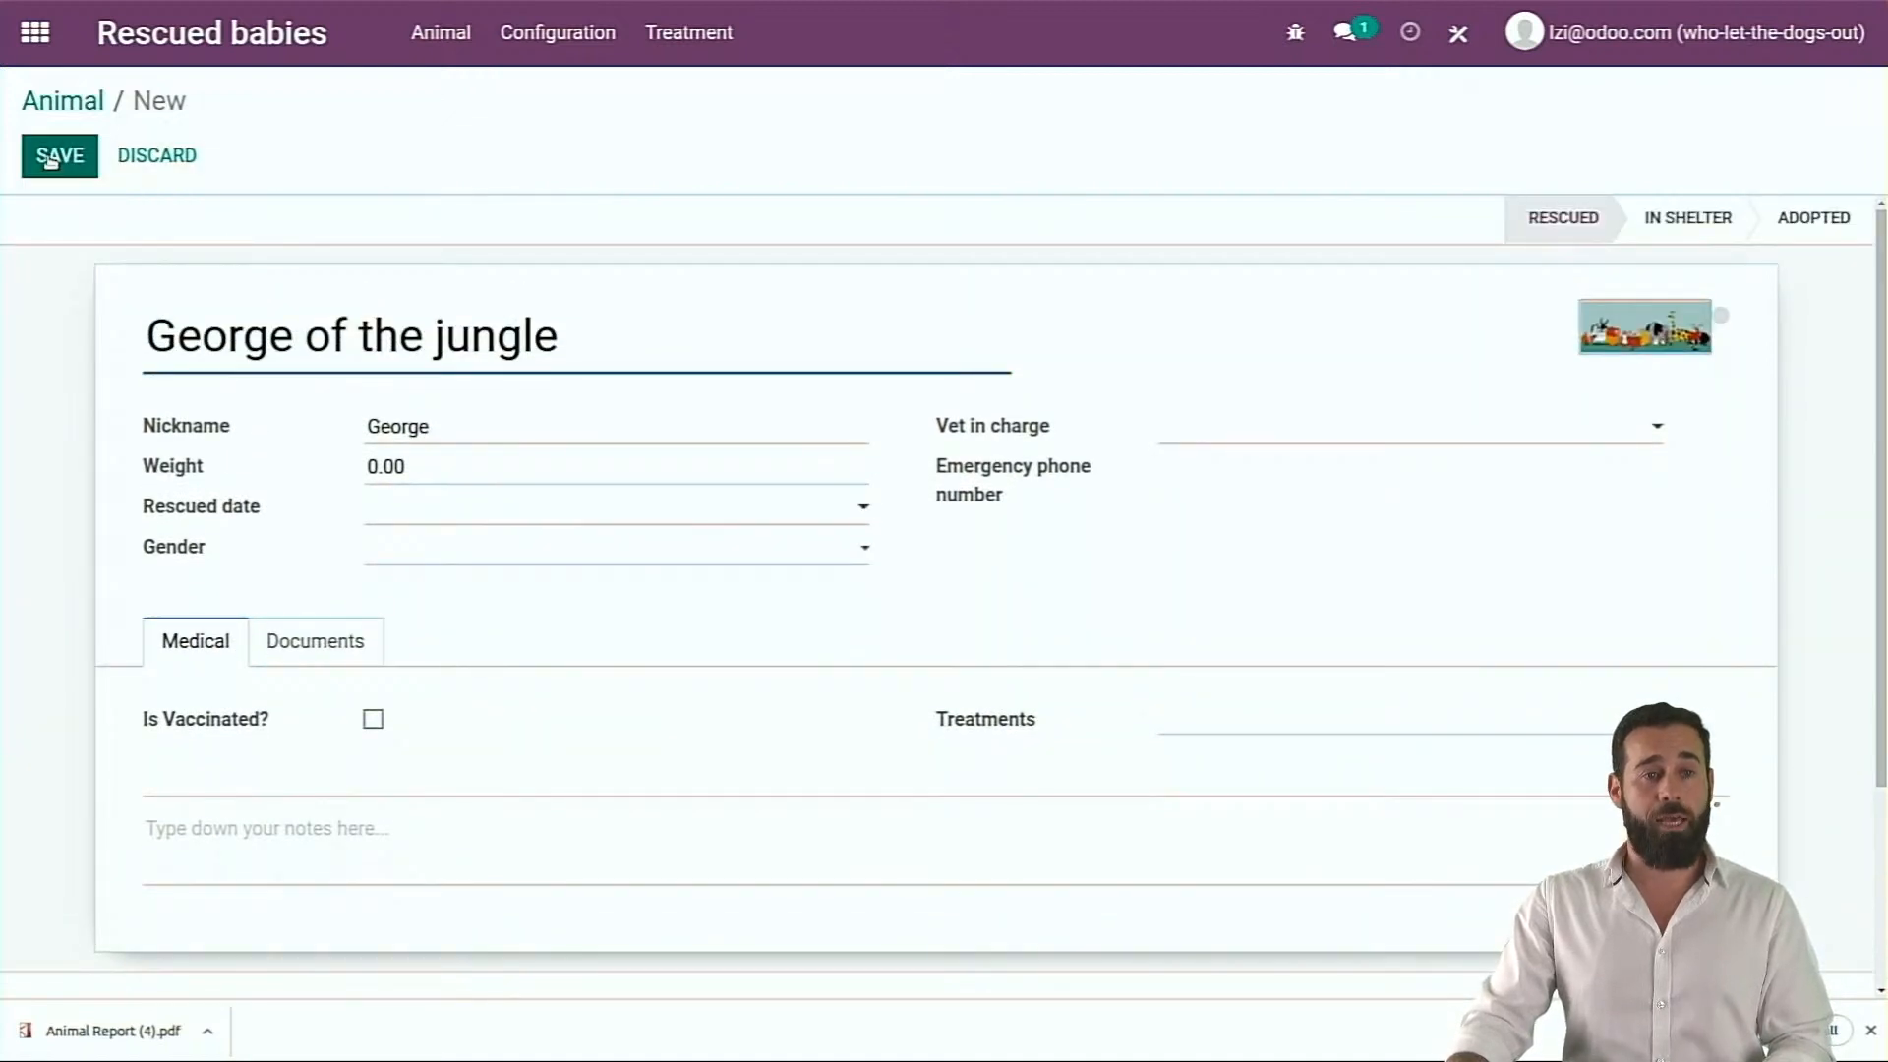
pyautogui.scroll(-4, 869, 526)
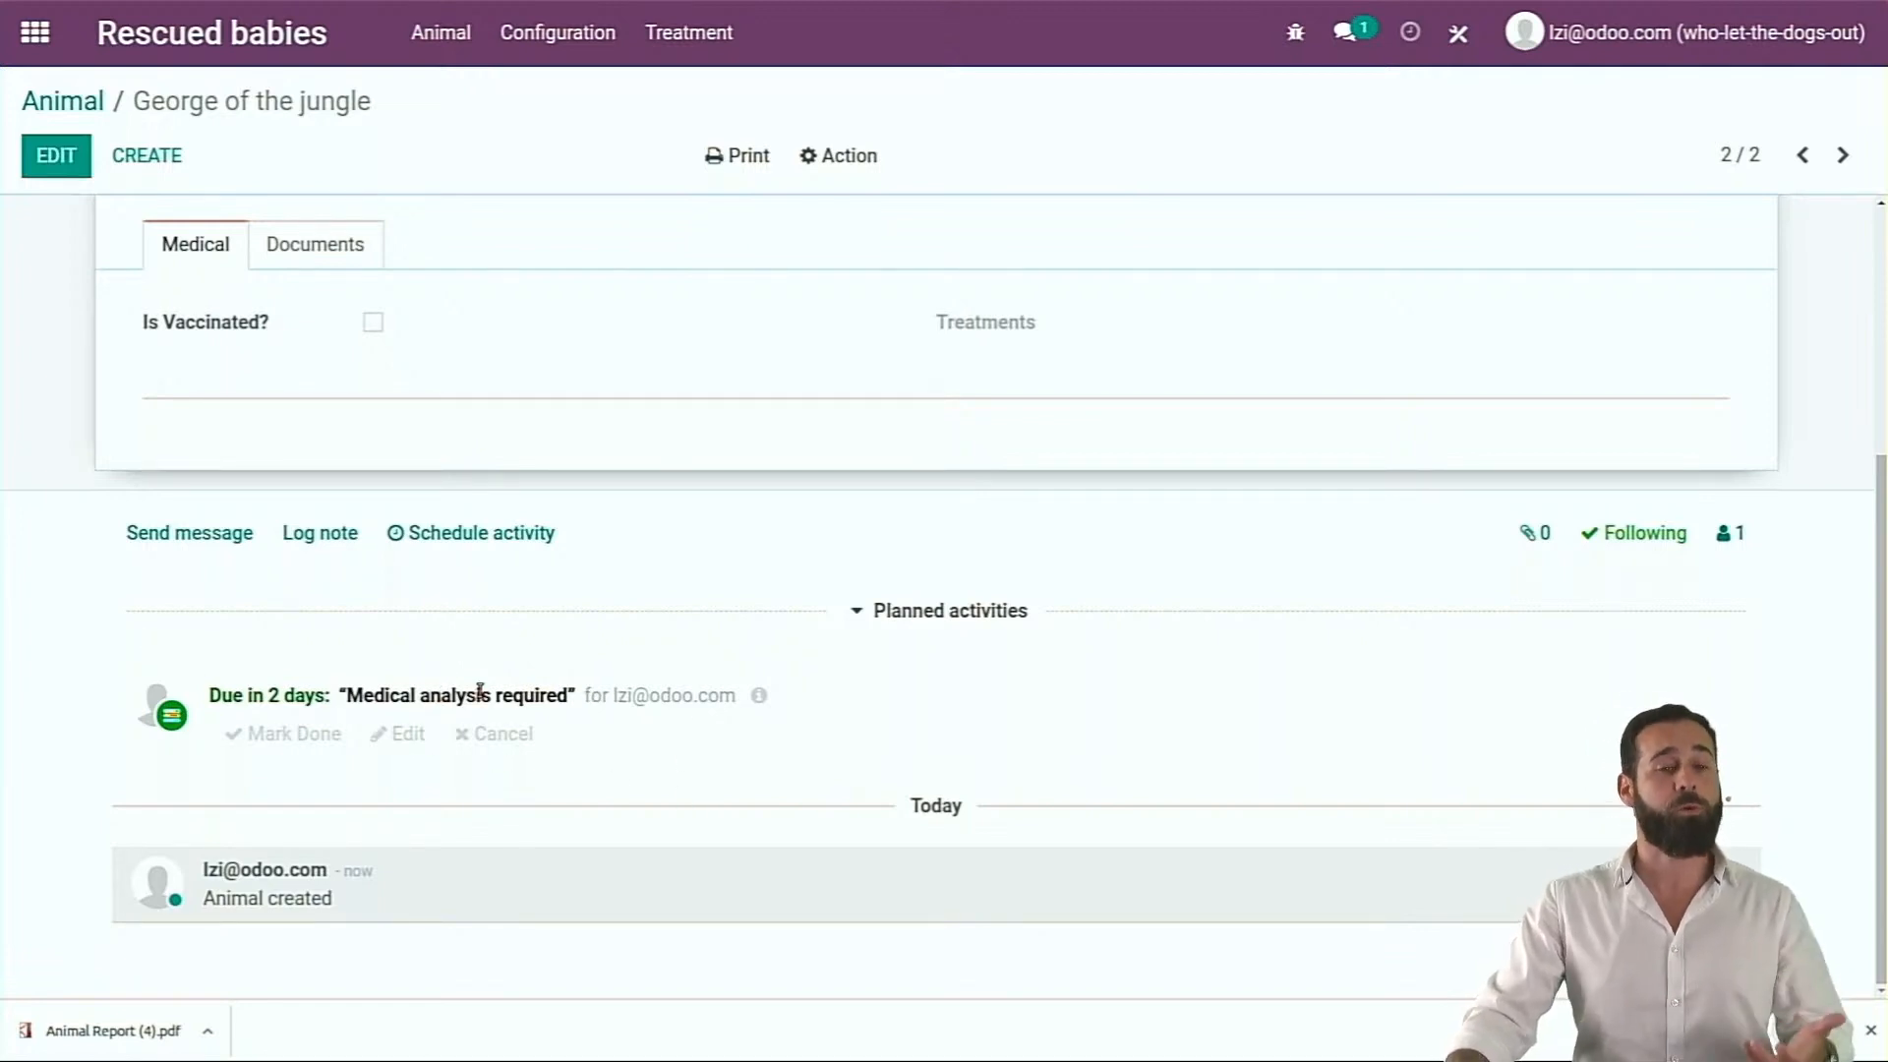
pyautogui.scroll(4, 675, 653)
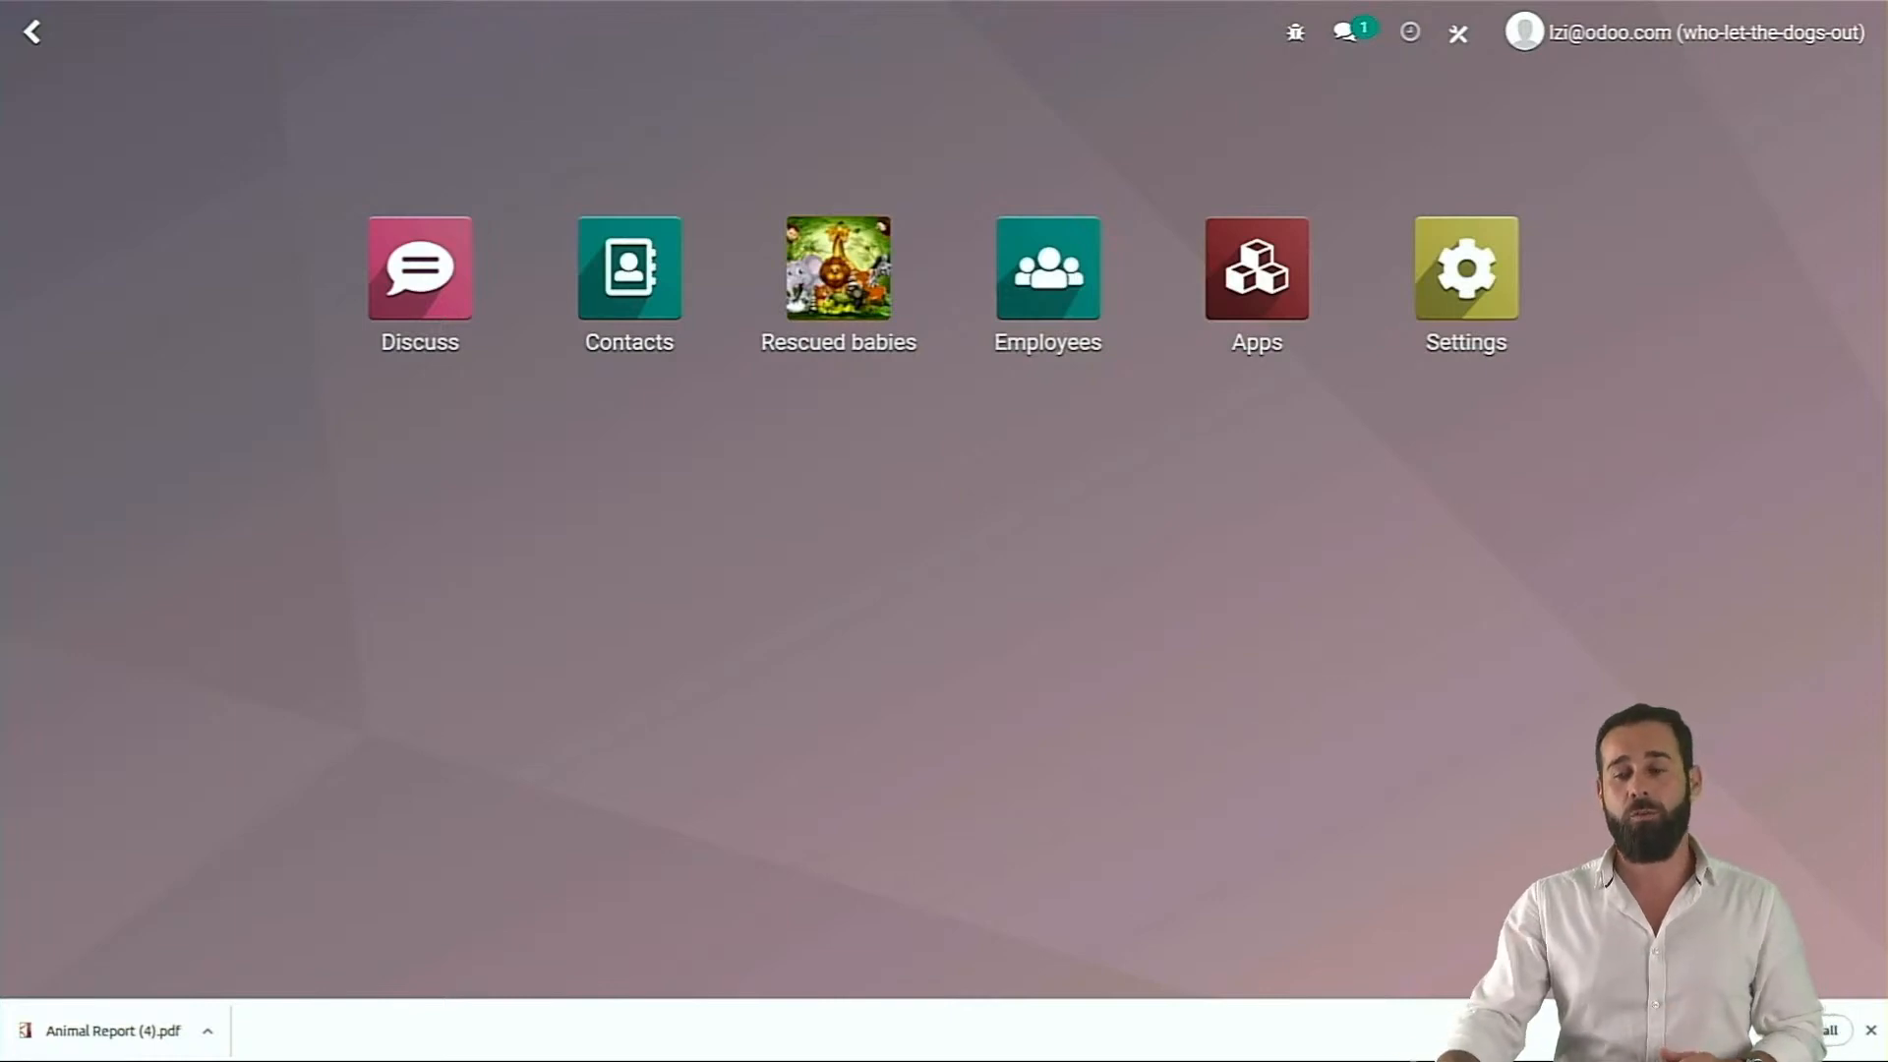
# Close the browser's downloads bar on the Odoo home screen
pyautogui.click(1874, 1030)
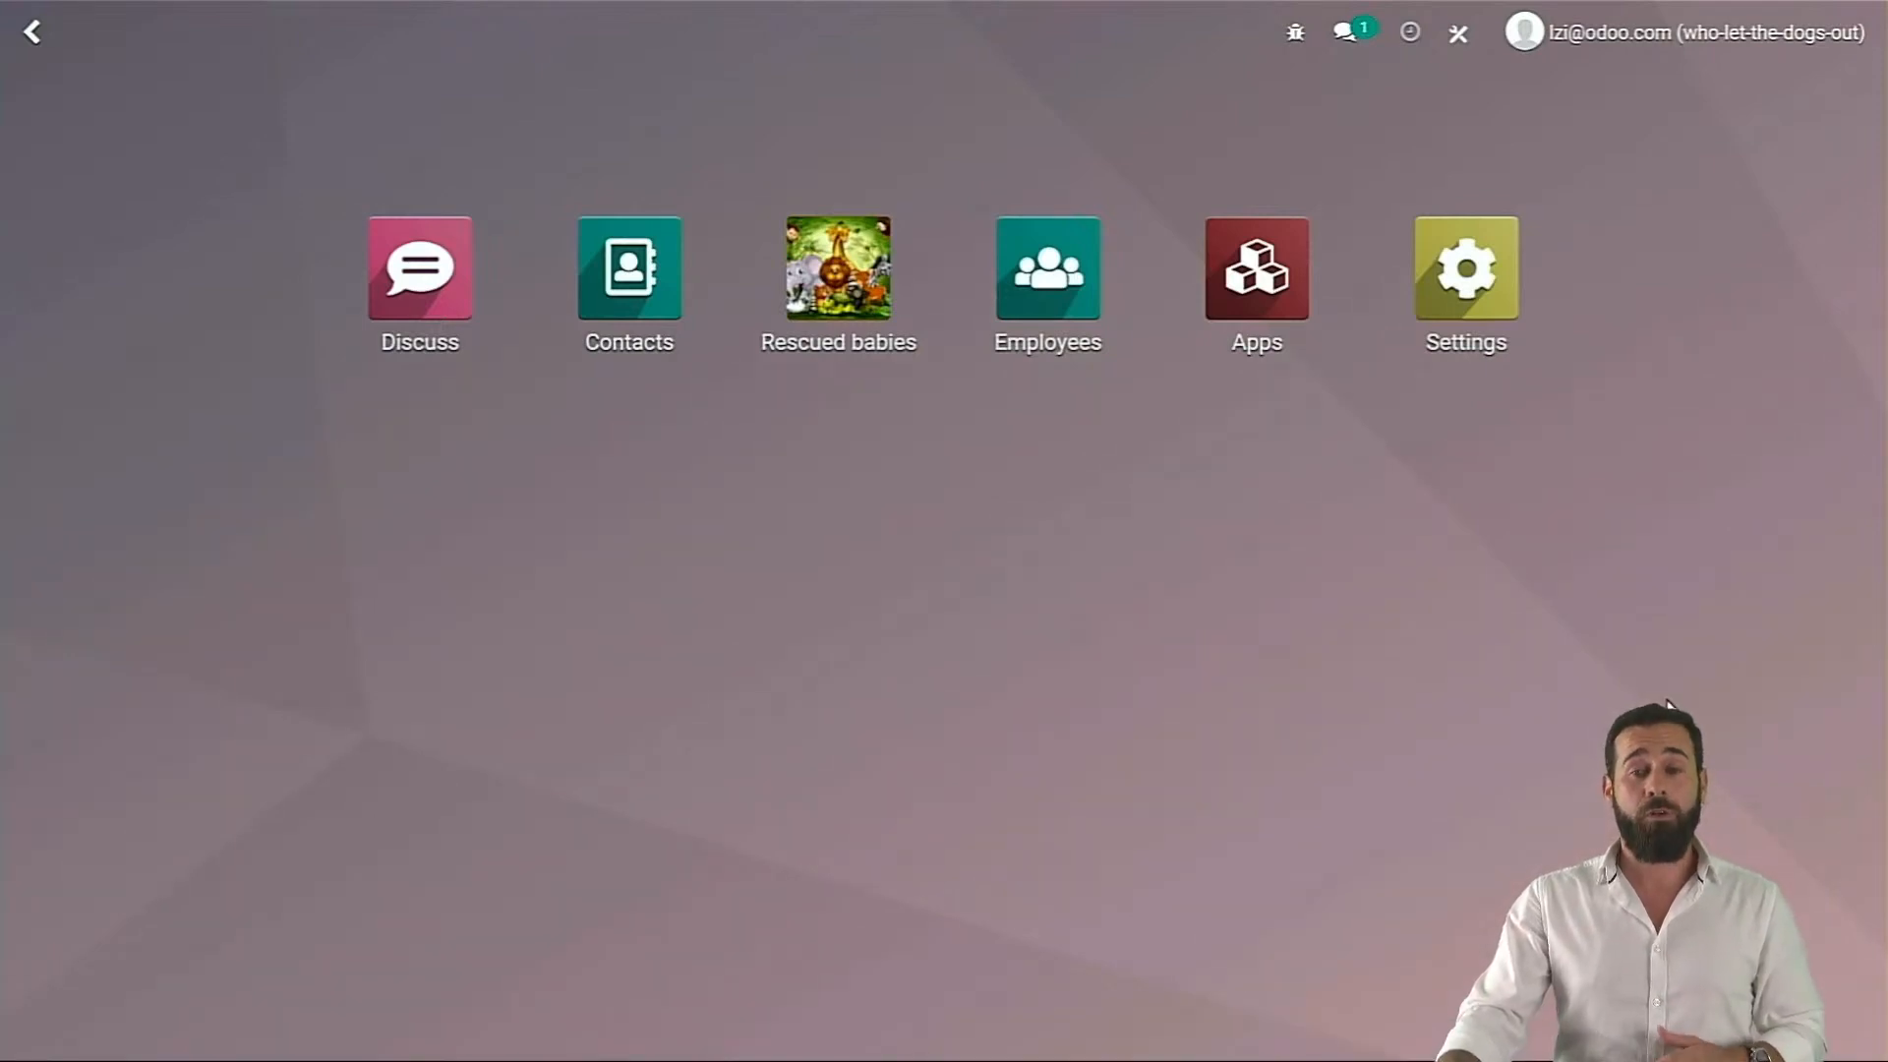